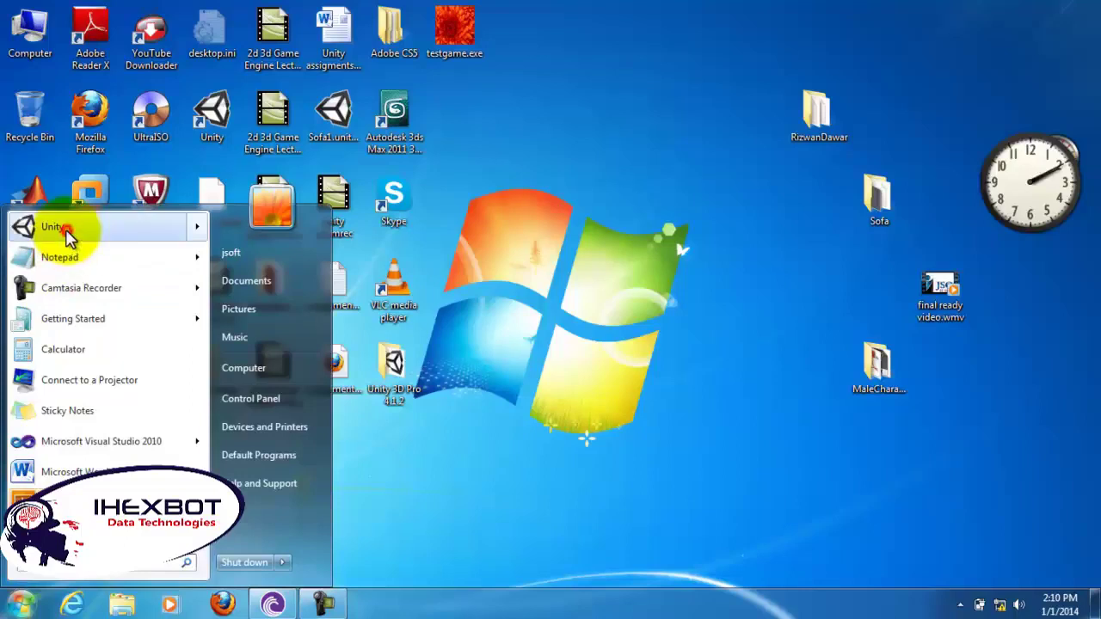
{"action": "mouse_move", "coordinate": [67, 237]}
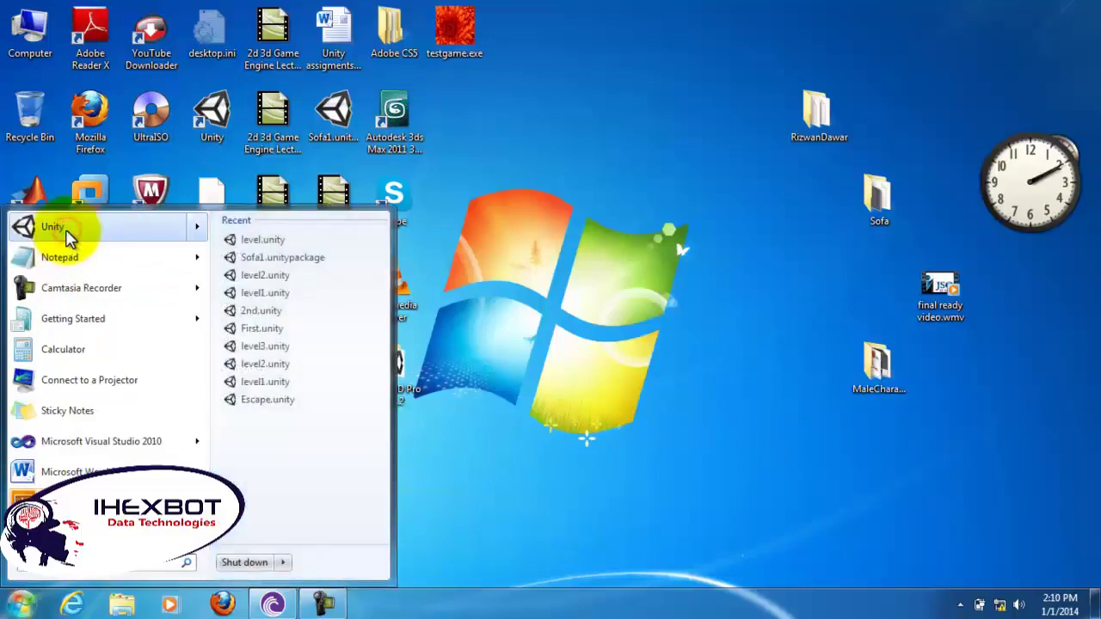
{"action": "left_click", "coordinate": [69, 236]}
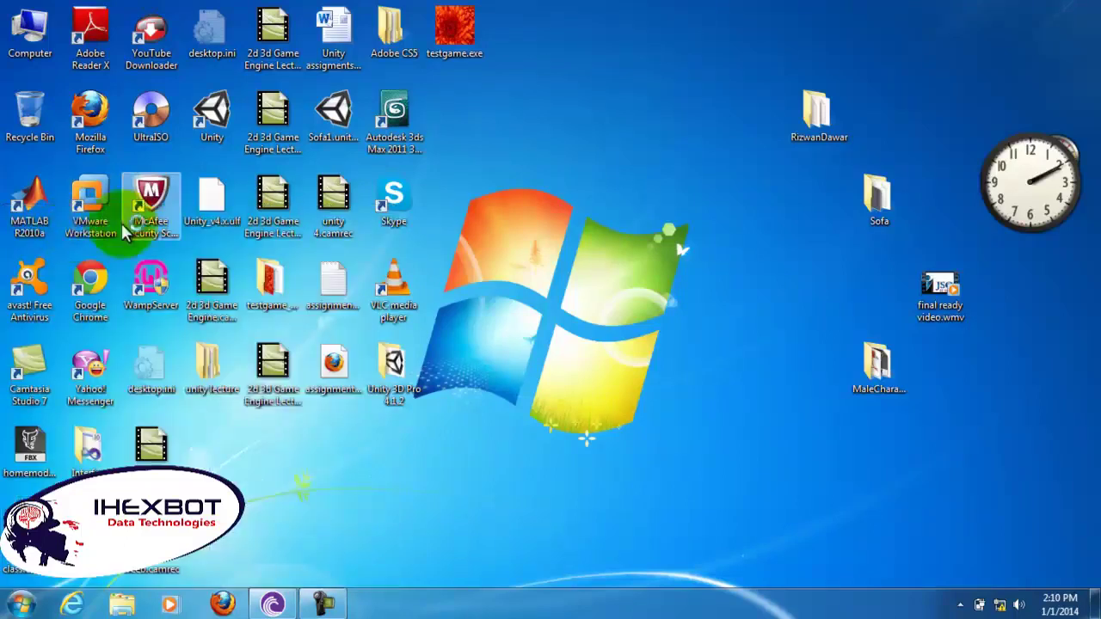
{"action": "right_click", "coordinate": [505, 260]}
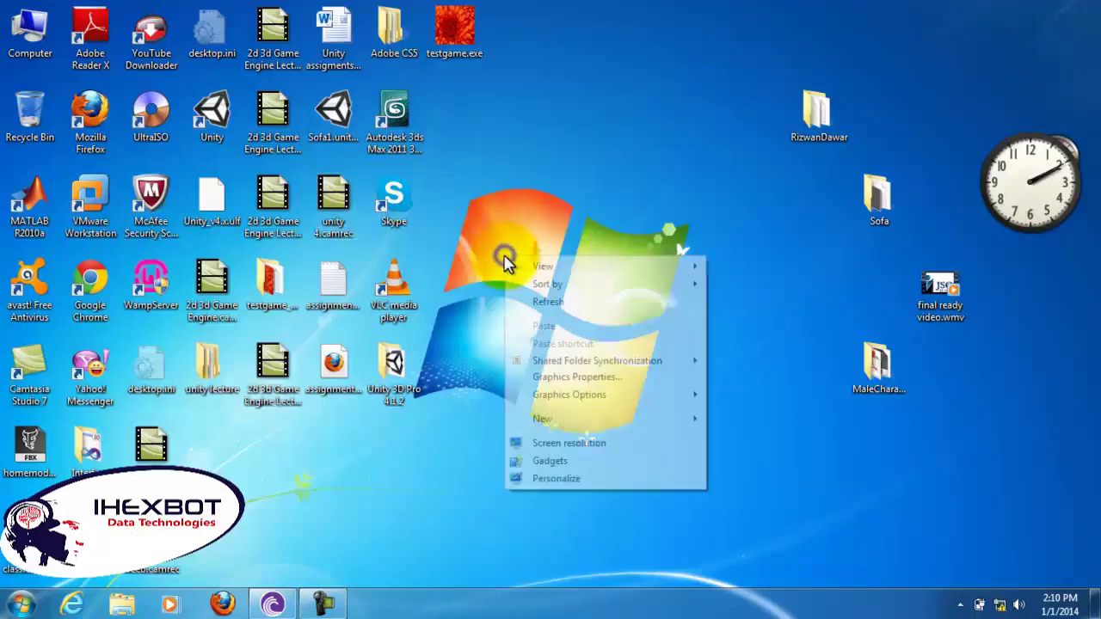
{"action": "left_click", "coordinate": [527, 303]}
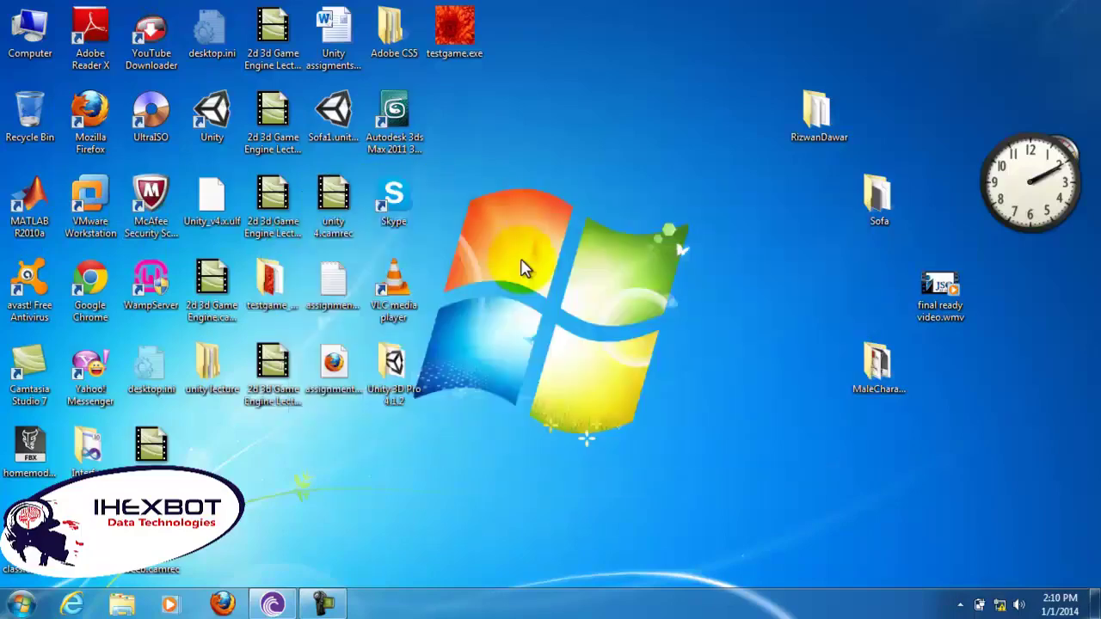
{"action": "right_click", "coordinate": [505, 206]}
{"action": "left_click", "coordinate": [482, 347]}
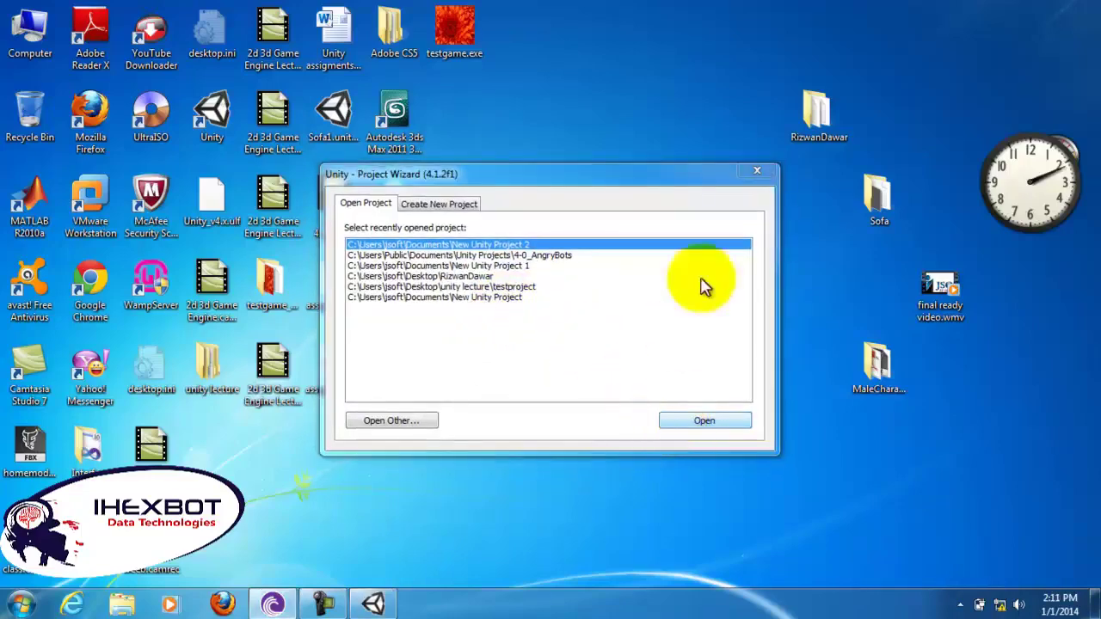
{"action": "left_click", "coordinate": [756, 171]}
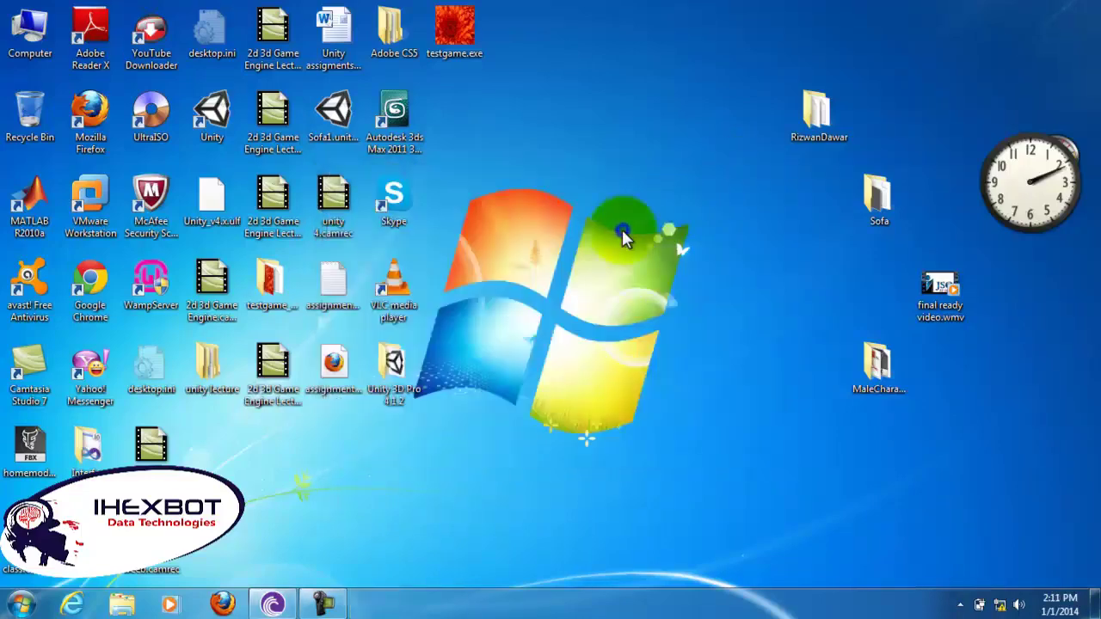
{"action": "right_click", "coordinate": [624, 233]}
{"action": "left_click", "coordinate": [643, 276]}
{"action": "right_click", "coordinate": [605, 227]}
{"action": "left_click", "coordinate": [632, 273]}
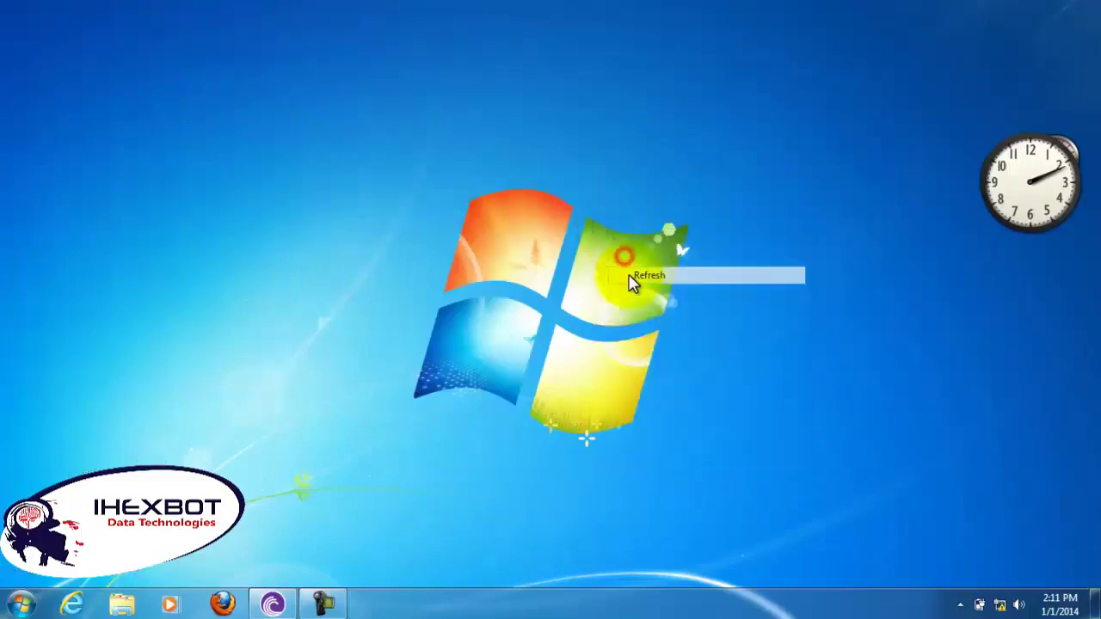
{"action": "right_click", "coordinate": [584, 234]}
{"action": "left_click", "coordinate": [610, 276]}
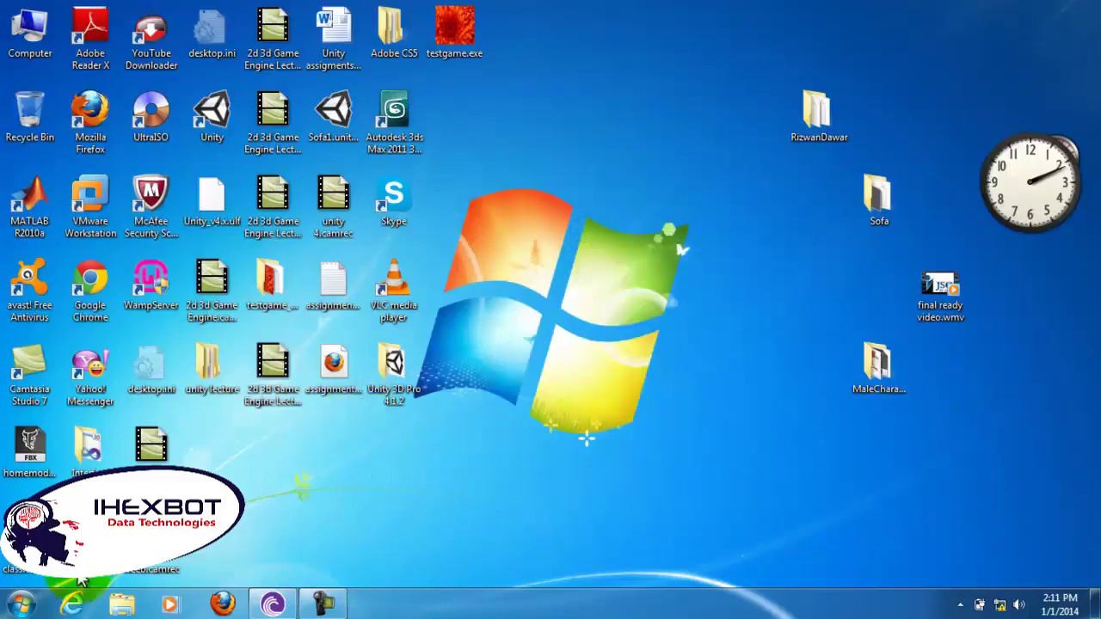
Launch Unity with New Unity Project 2 and bring its editor window to the front
{"action": "left_click", "coordinate": [15, 609]}
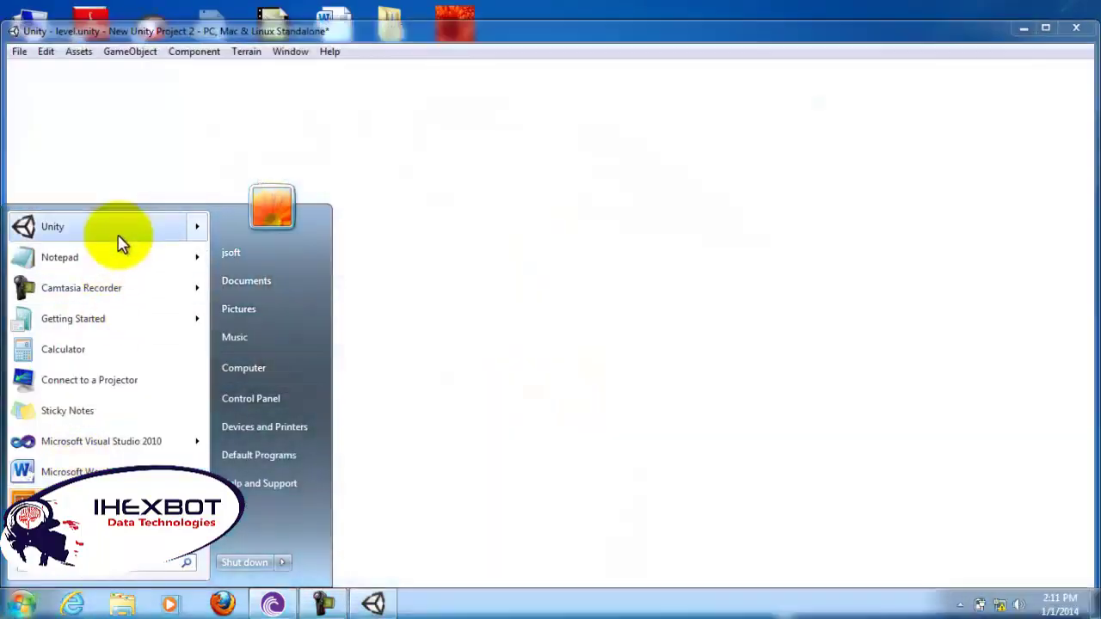
{"action": "mouse_move", "coordinate": [116, 229]}
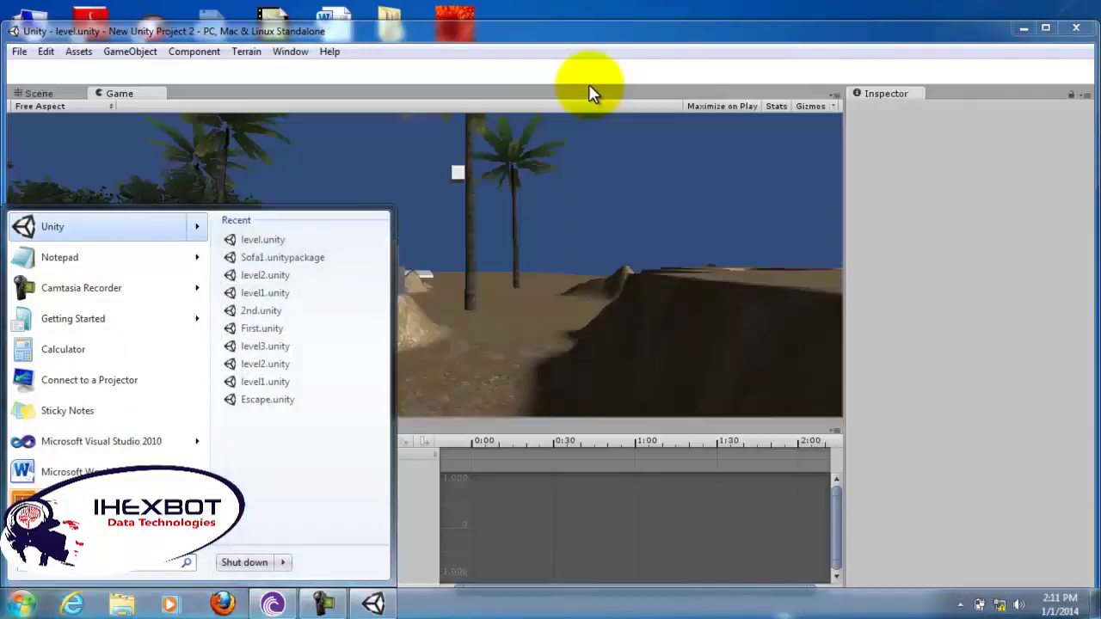
{"action": "left_click", "coordinate": [606, 243]}
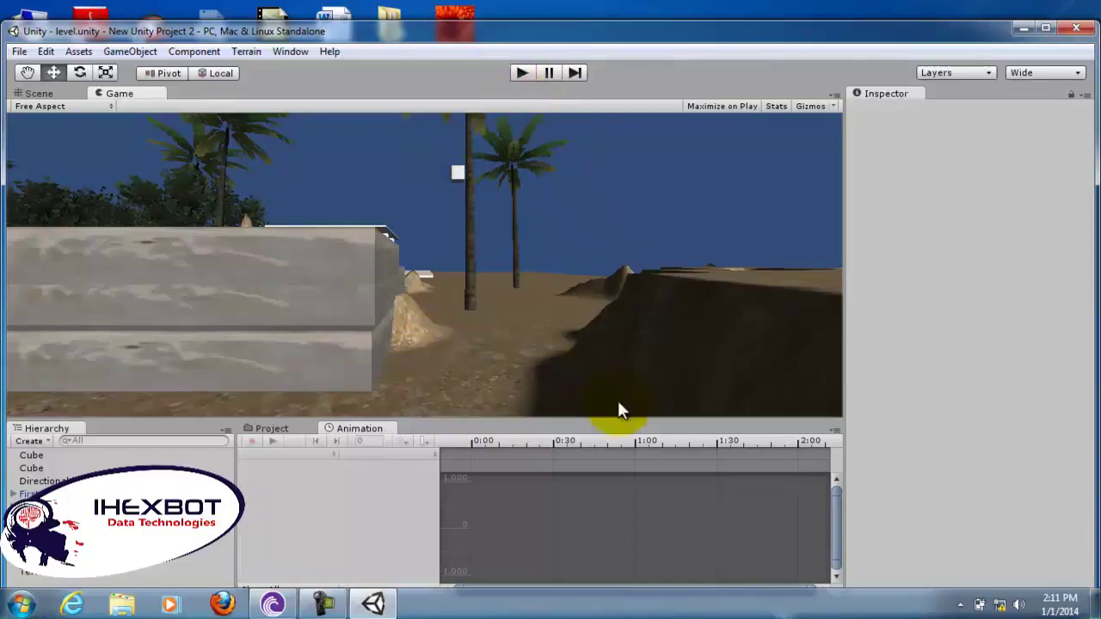
Play-test the level in the Game view by walking and jumping around, and stop play mode
{"action": "left_click", "coordinate": [836, 429]}
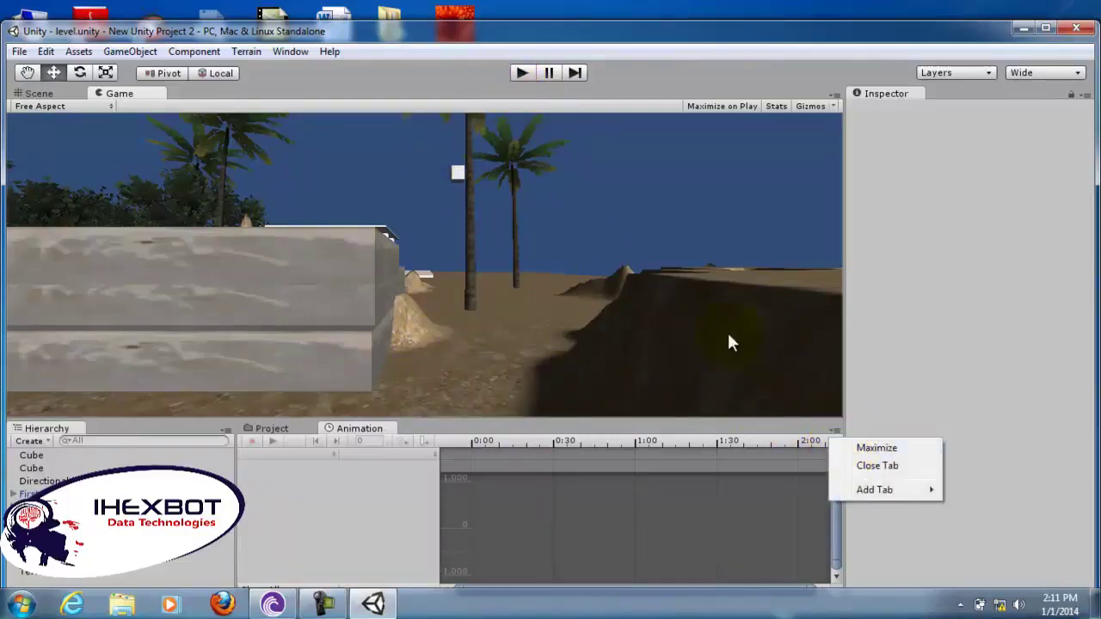
{"action": "left_click", "coordinate": [526, 76]}
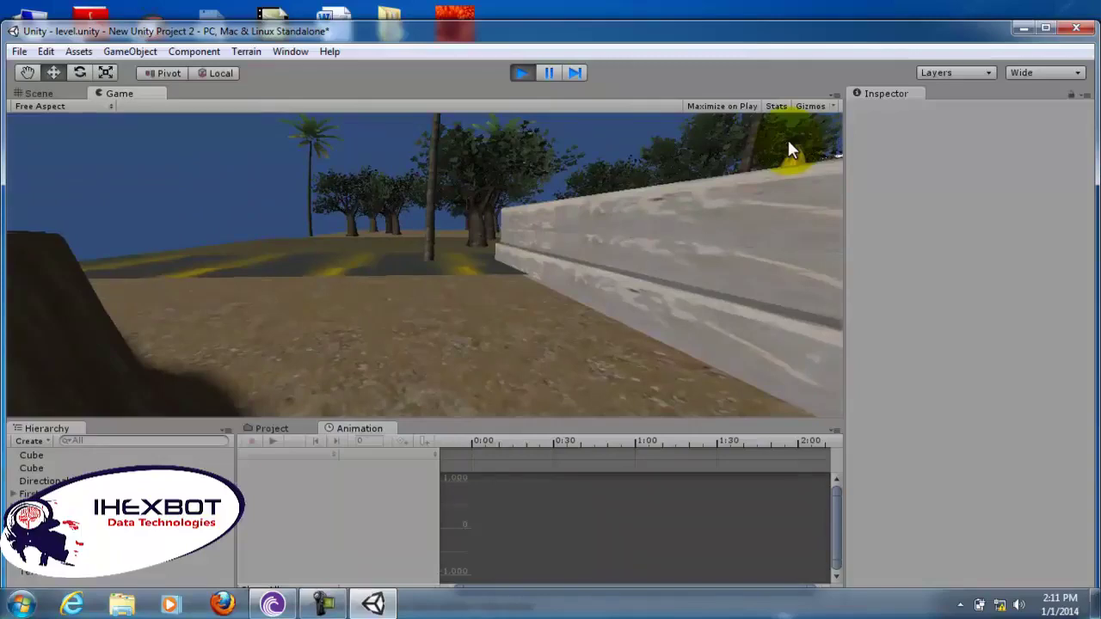
{"action": "key", "text": "w"}
{"action": "key", "text": "space"}
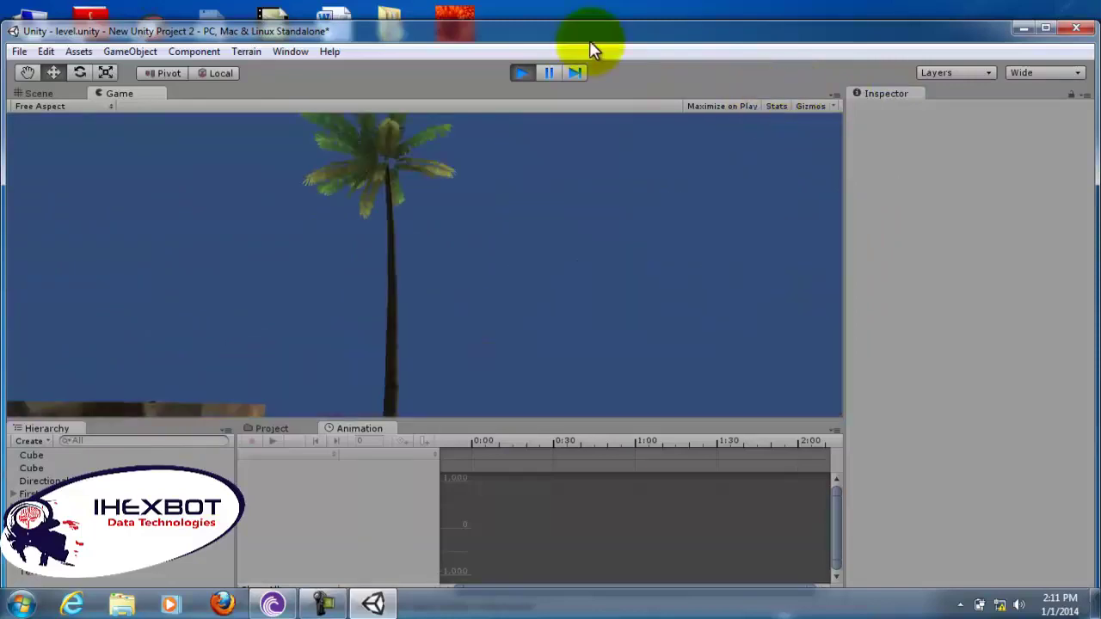
{"action": "left_click", "coordinate": [527, 73]}
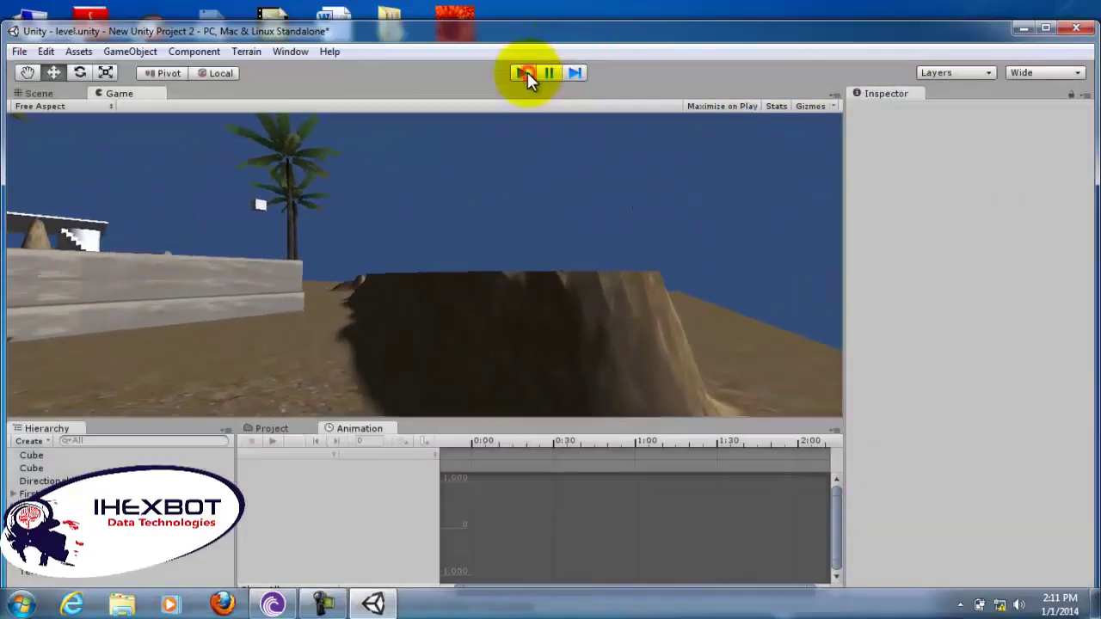
{"action": "left_click", "coordinate": [525, 72]}
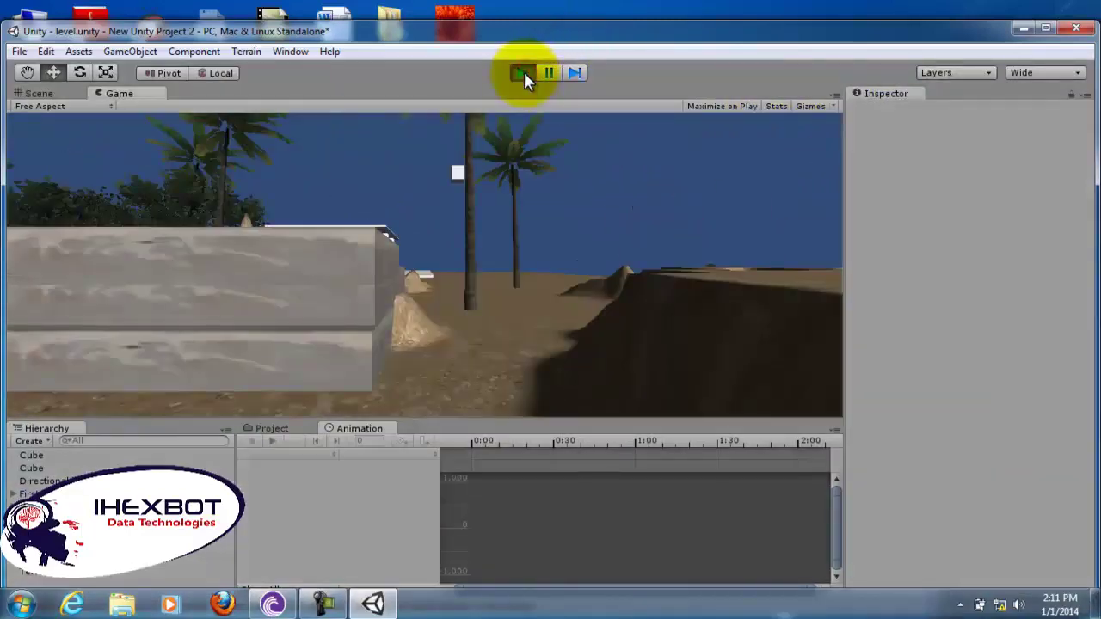
{"action": "left_click", "coordinate": [522, 72]}
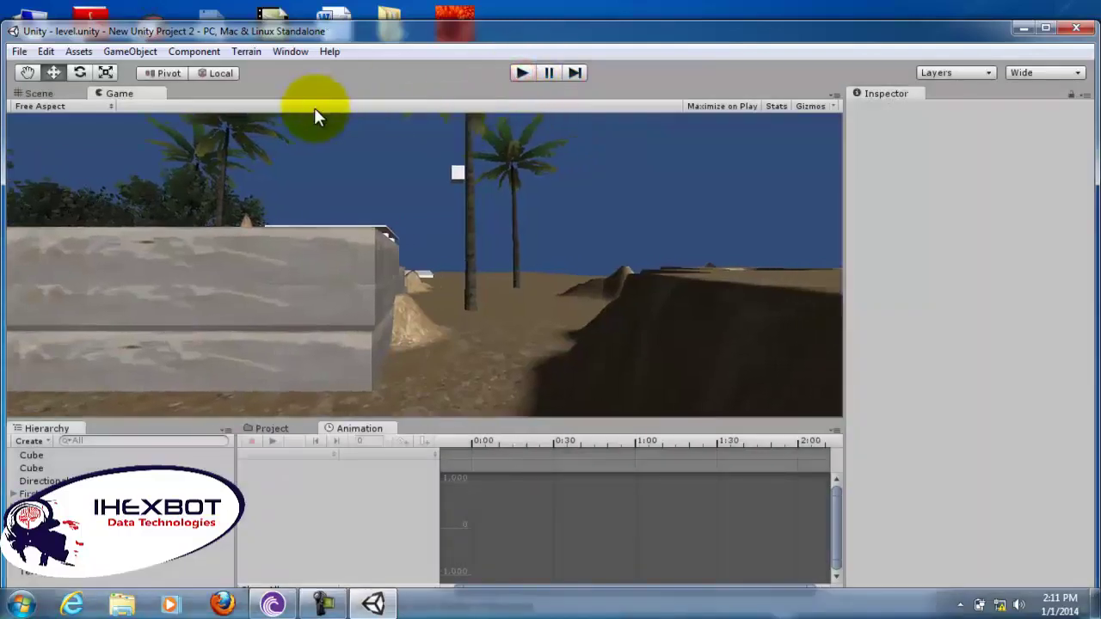
Show the Scene view and change the editor layout to 2 by 3
{"action": "left_click", "coordinate": [38, 93]}
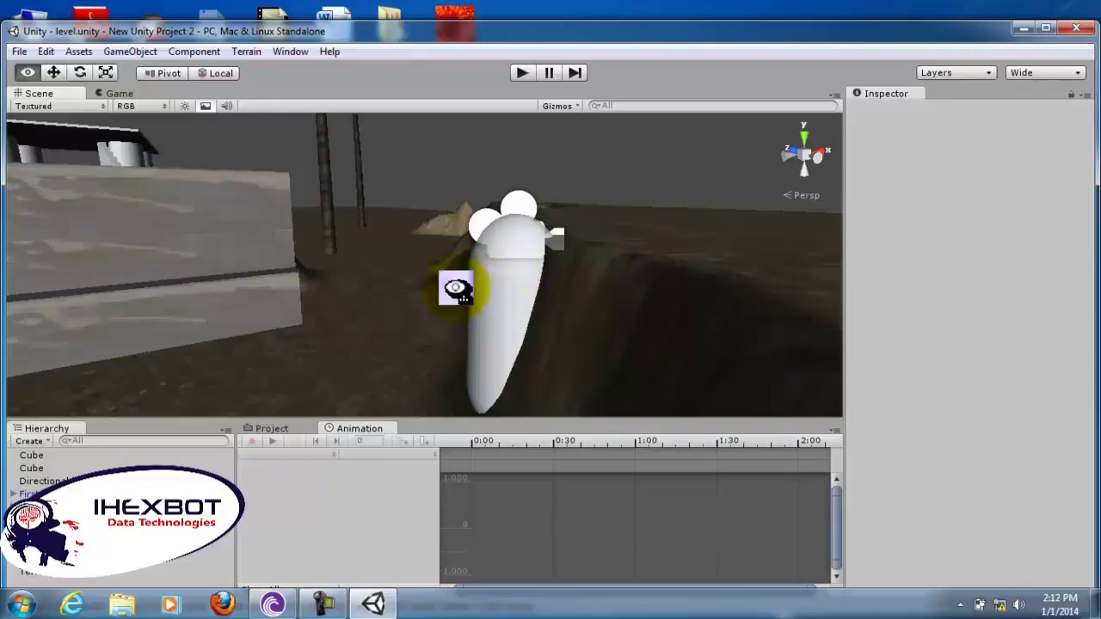
{"action": "left_click_drag", "start_coordinate": [454, 287], "coordinate": [390, 286], "text": "alt"}
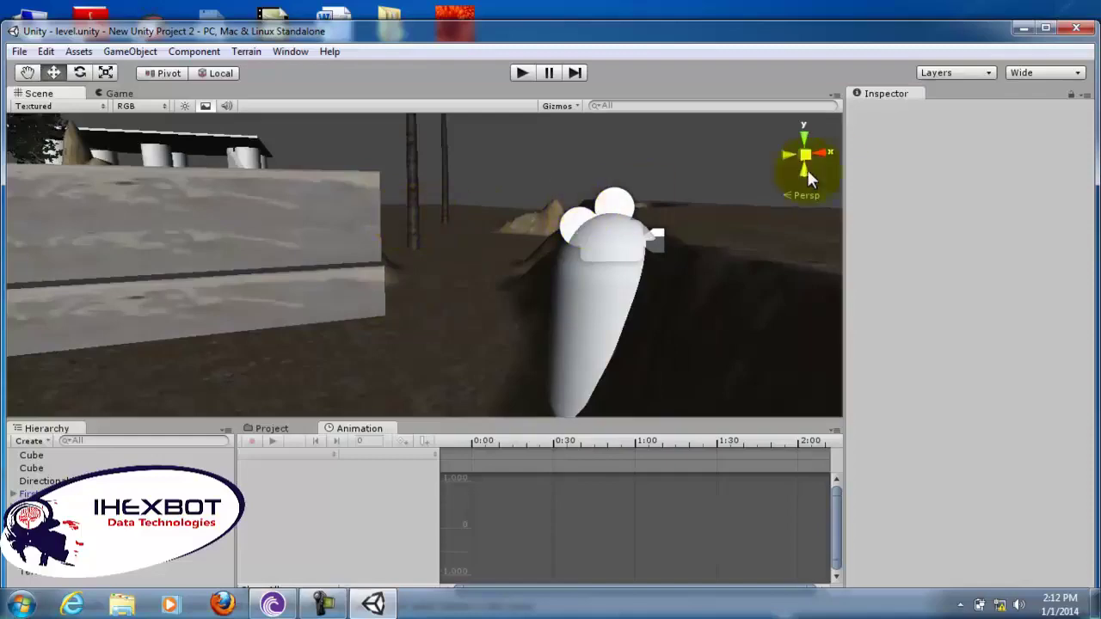
{"action": "left_click", "coordinate": [1033, 74]}
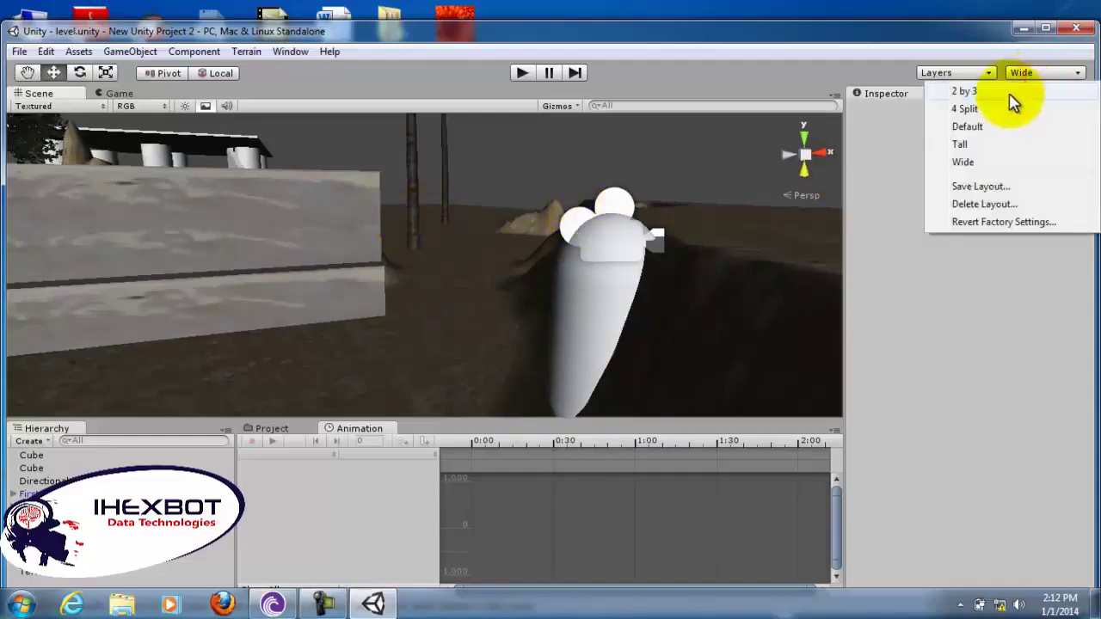
{"action": "left_click", "coordinate": [1005, 92]}
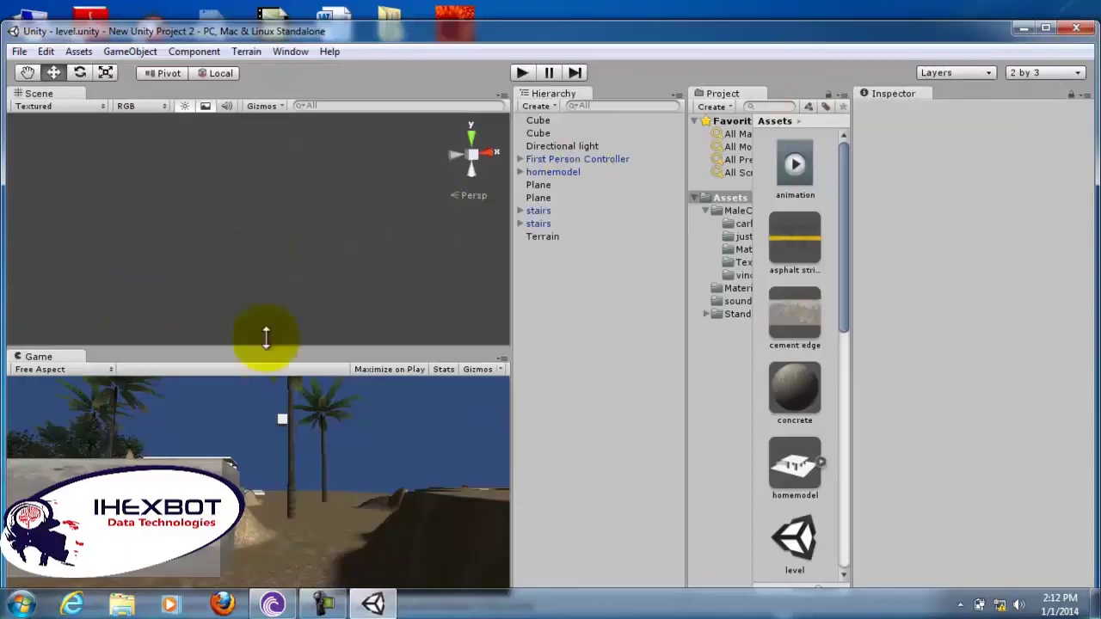
Frame the last stairs object in the Scene view, and navigate from it to the white-columned house using the Hand tool
{"action": "left_click", "coordinate": [533, 240]}
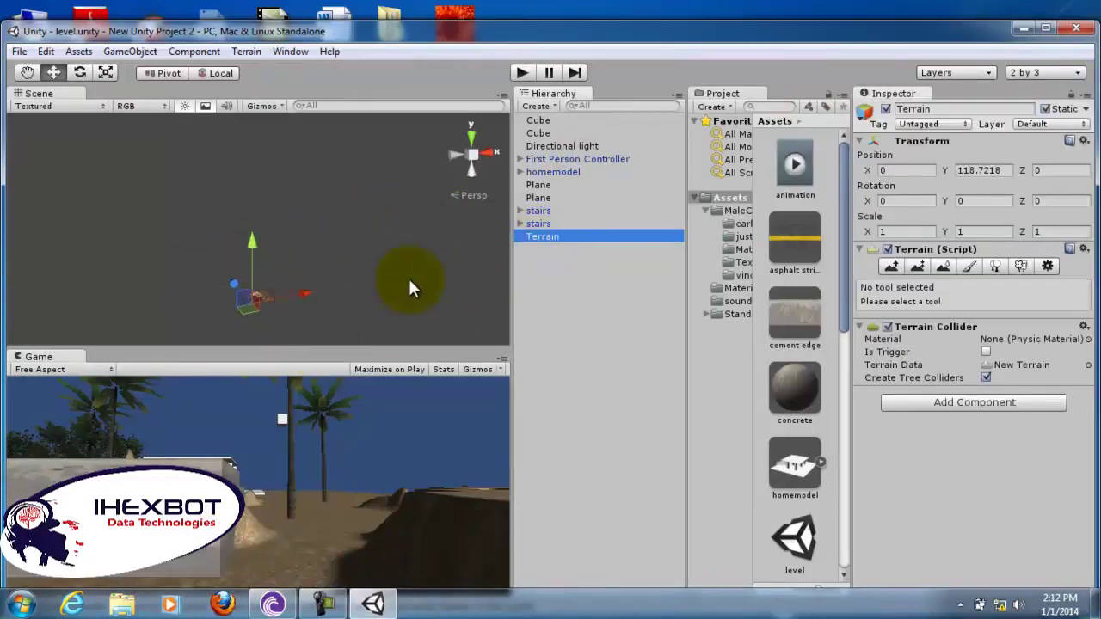
{"action": "double_click", "coordinate": [550, 220]}
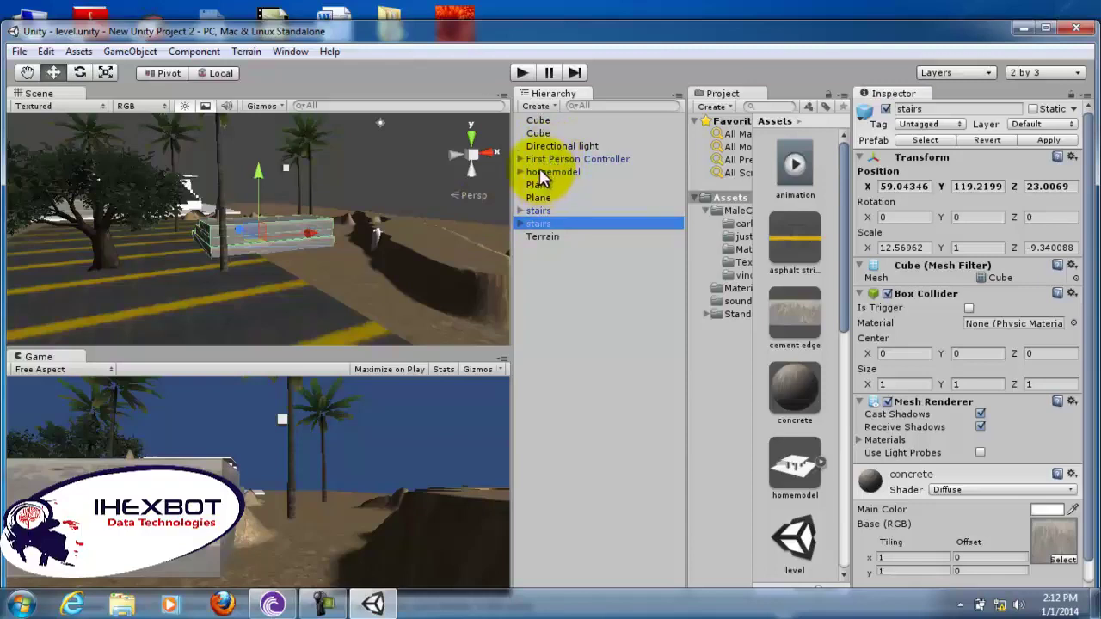
{"action": "left_click_drag", "start_coordinate": [351, 239], "coordinate": [271, 257], "text": "alt"}
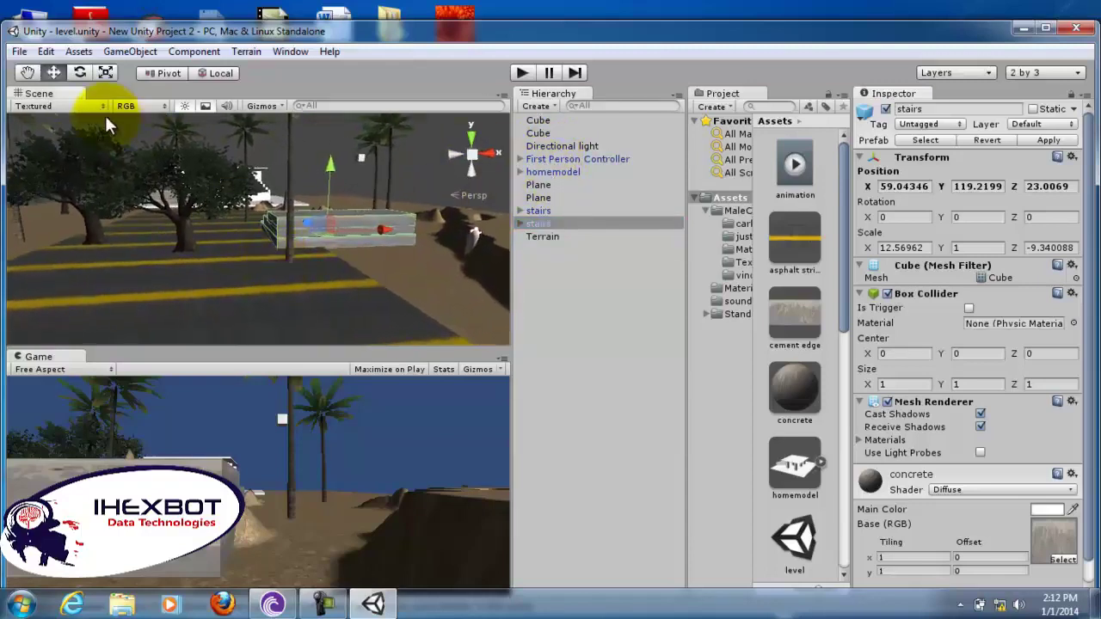
{"action": "left_click", "coordinate": [28, 72]}
{"action": "left_click_drag", "start_coordinate": [197, 166], "coordinate": [207, 267], "text": "alt"}
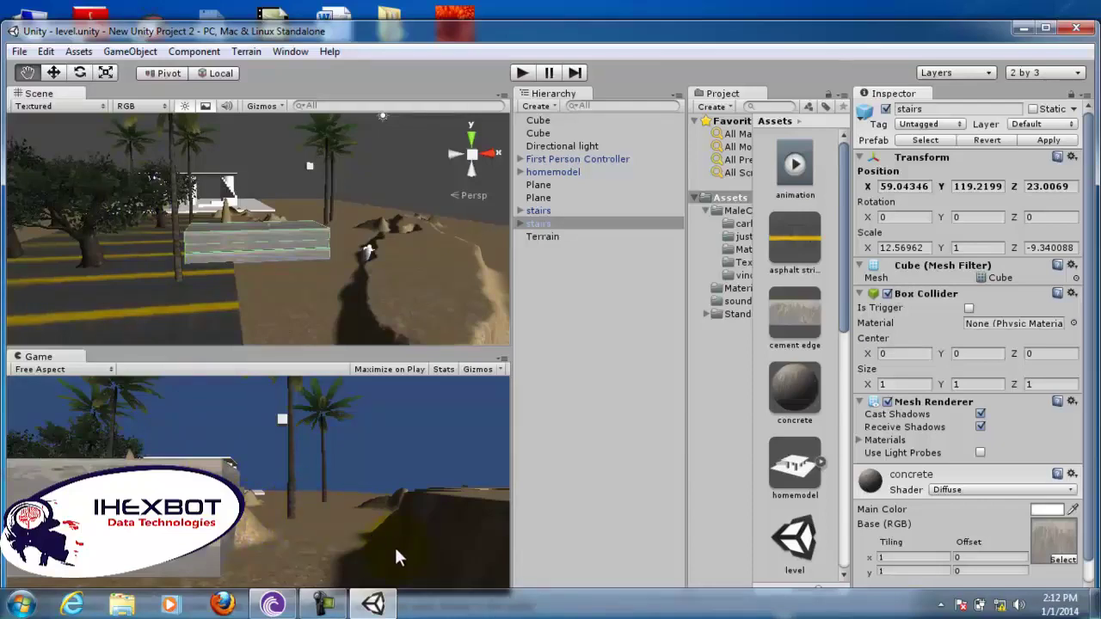
{"action": "left_click_drag", "start_coordinate": [307, 258], "coordinate": [10, 258], "text": "alt"}
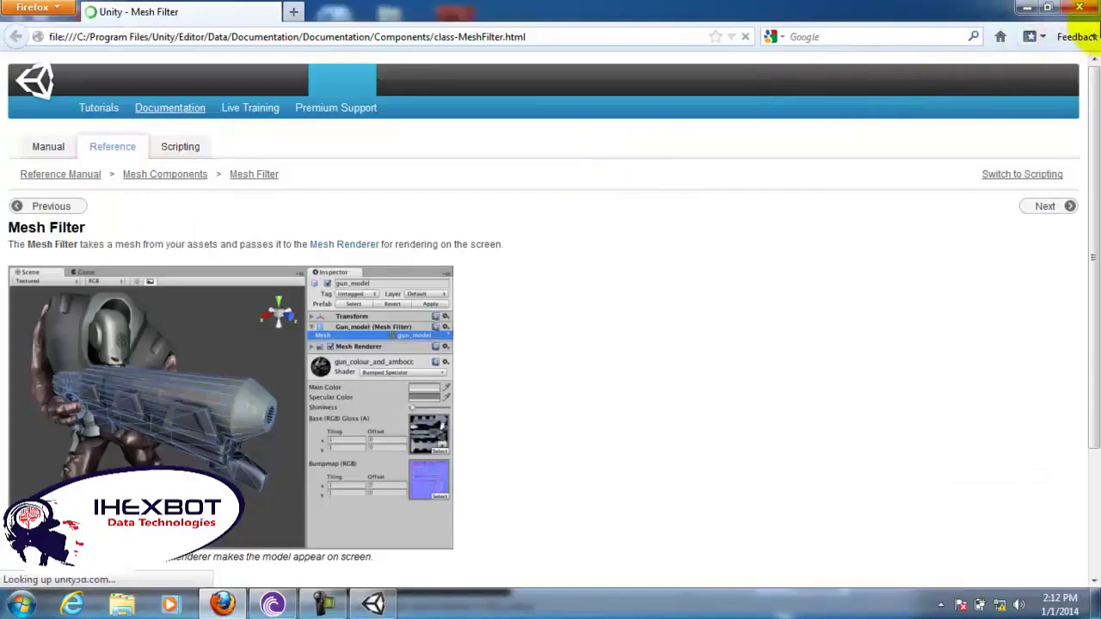
{"action": "left_click", "coordinate": [1088, 10]}
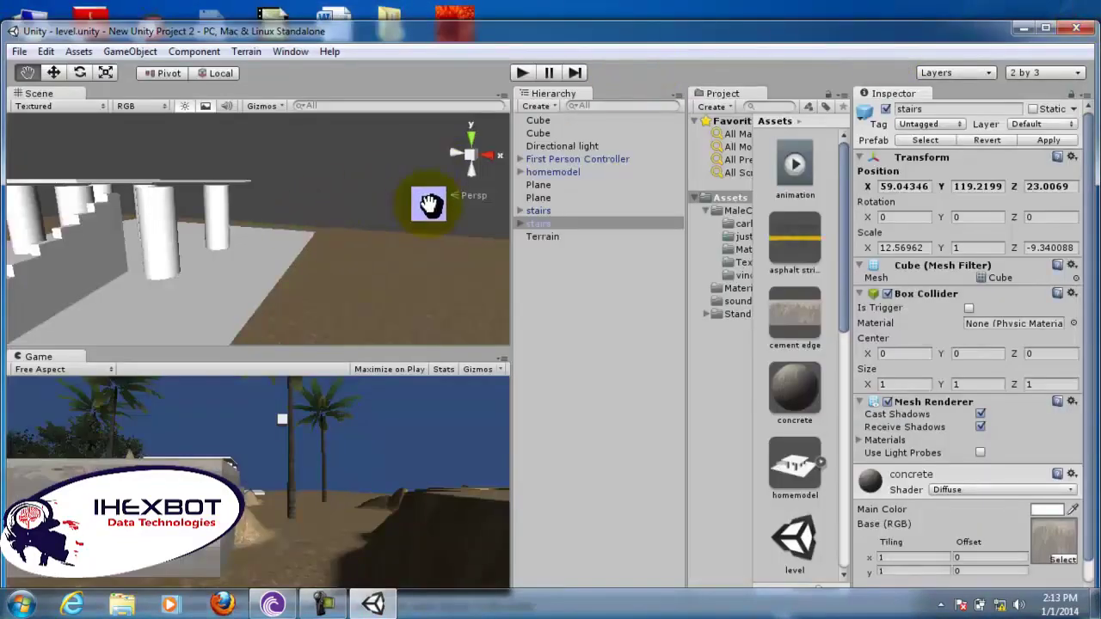
Align the First Person Controller's Main Camera with the current Scene view using Align With View
{"action": "left_click", "coordinate": [521, 159]}
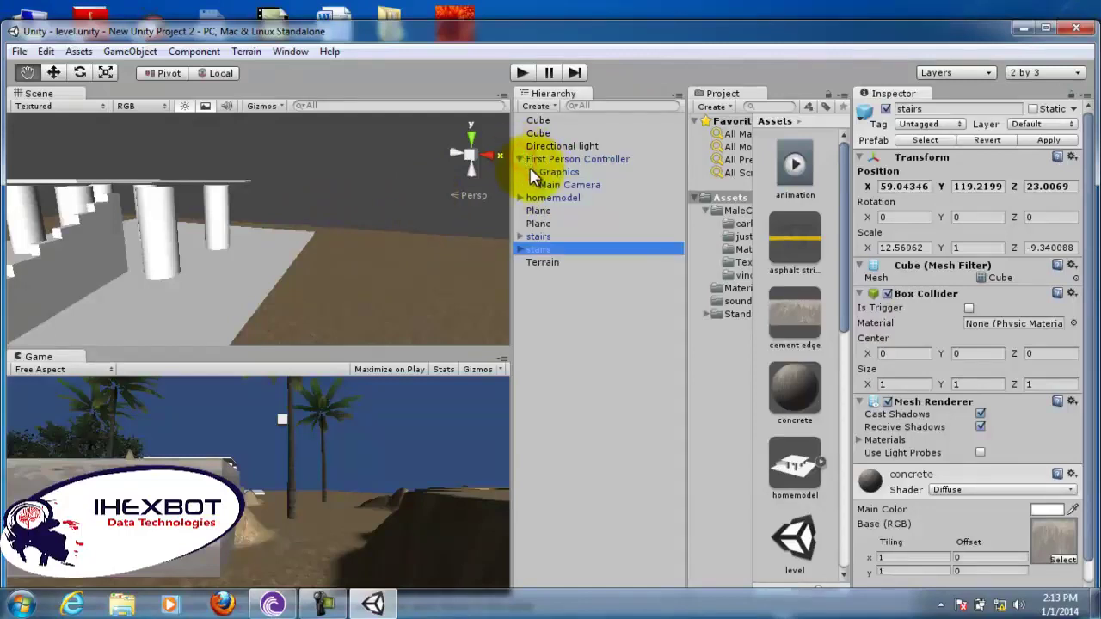
{"action": "left_click", "coordinate": [549, 184]}
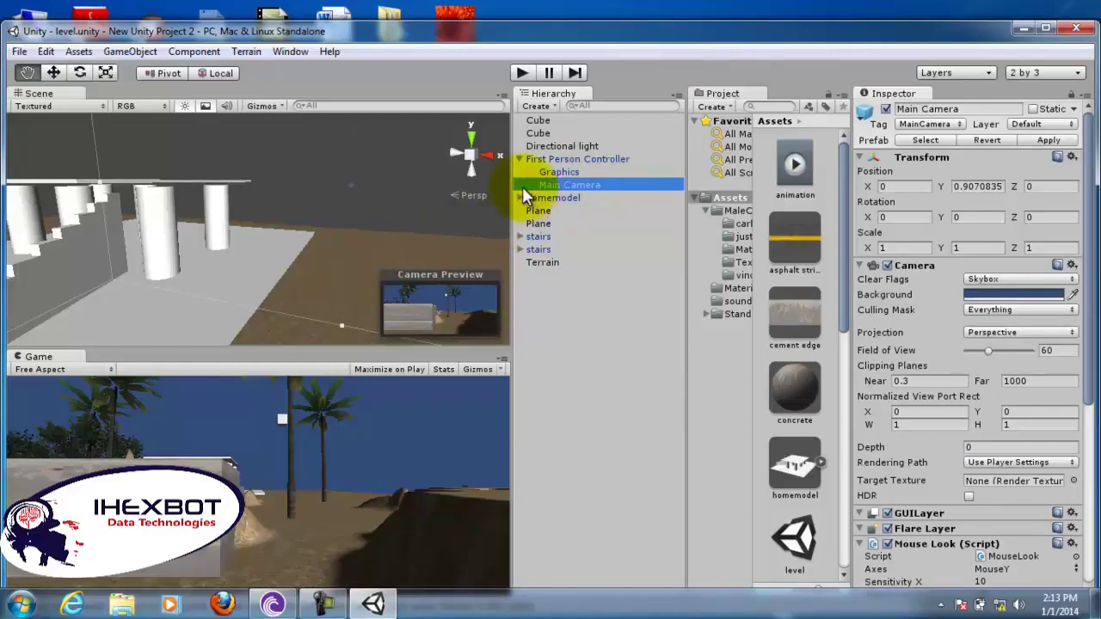
{"action": "left_click", "coordinate": [133, 51]}
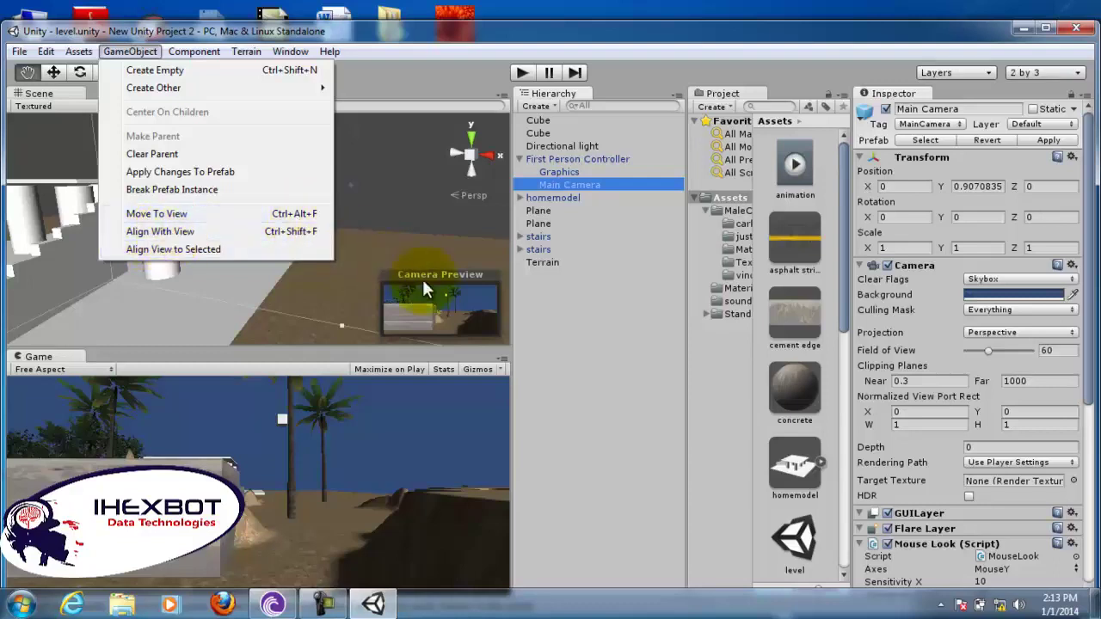
{"action": "left_click", "coordinate": [515, 321]}
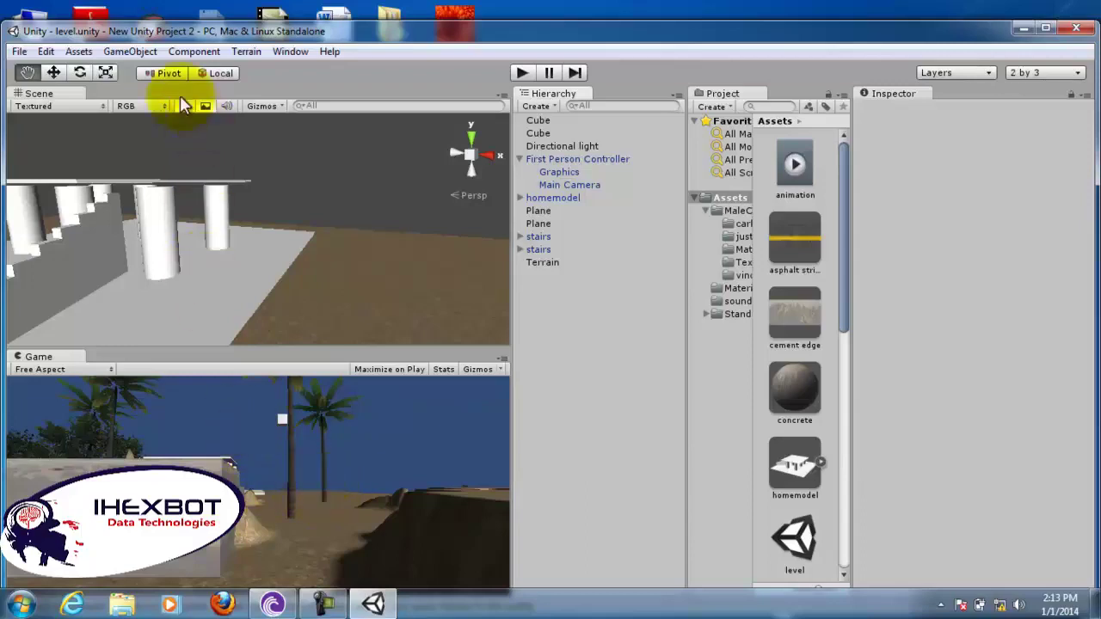
{"action": "left_click", "coordinate": [132, 53]}
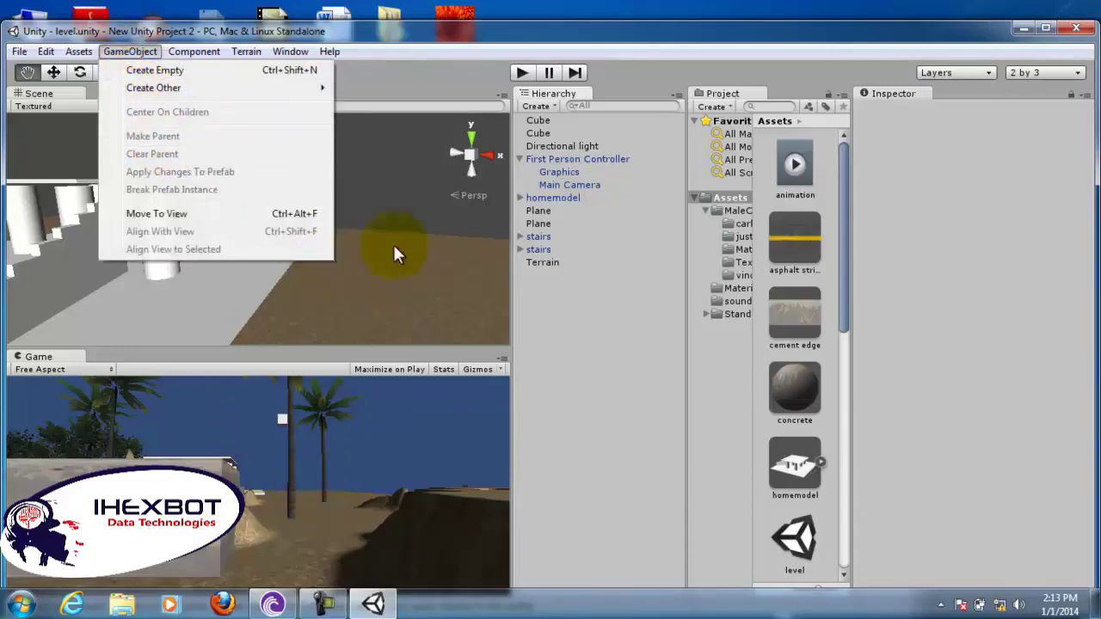
{"action": "left_click", "coordinate": [556, 185]}
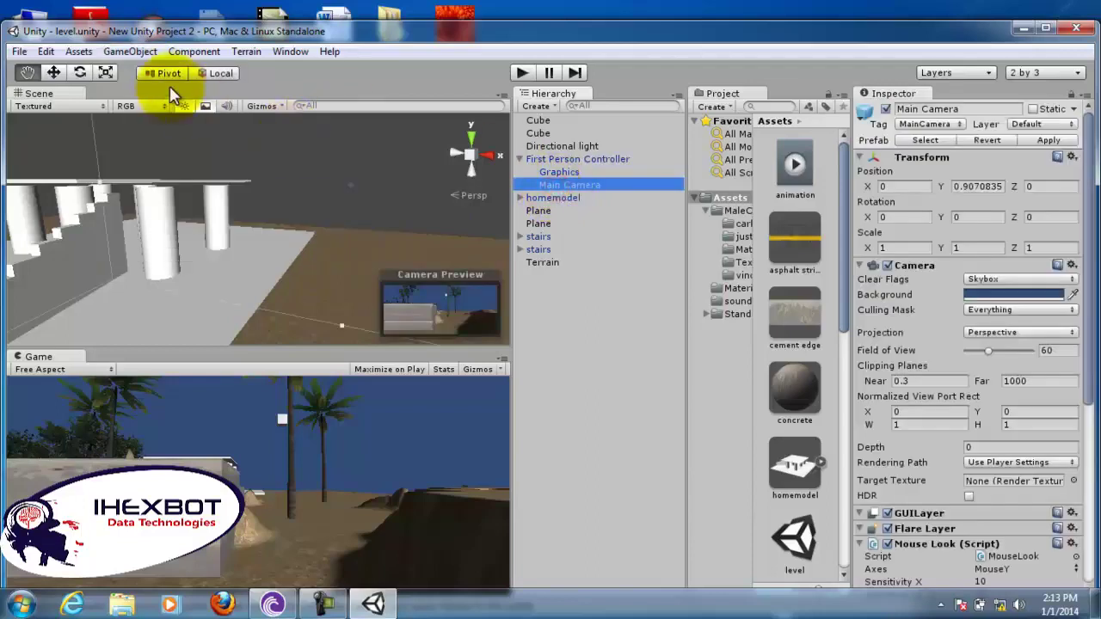
{"action": "left_click", "coordinate": [130, 52]}
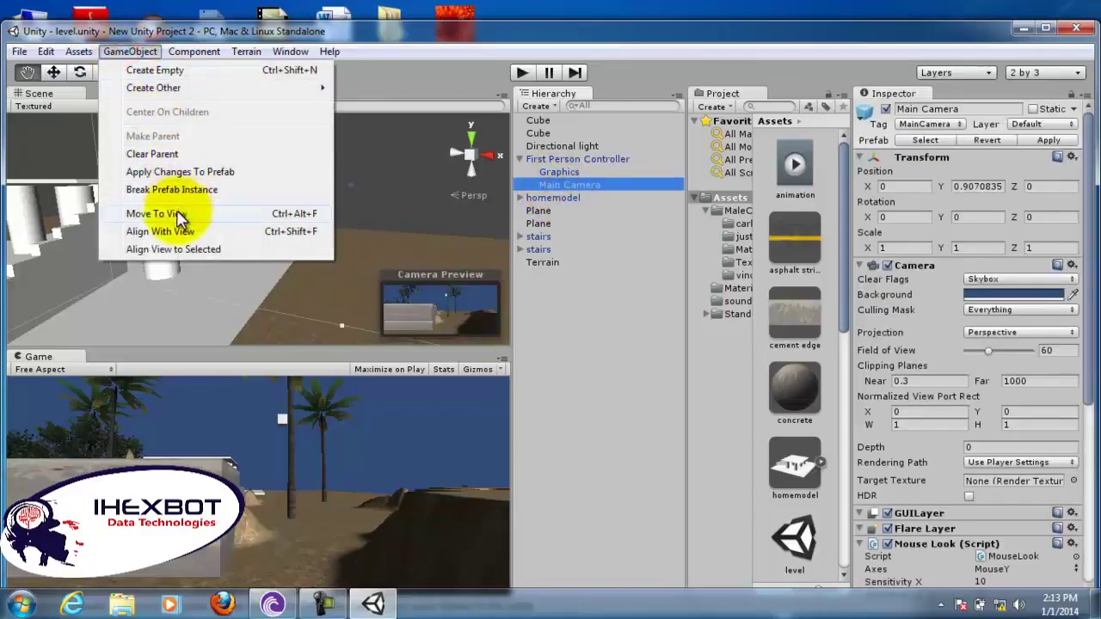
{"action": "left_click", "coordinate": [179, 232]}
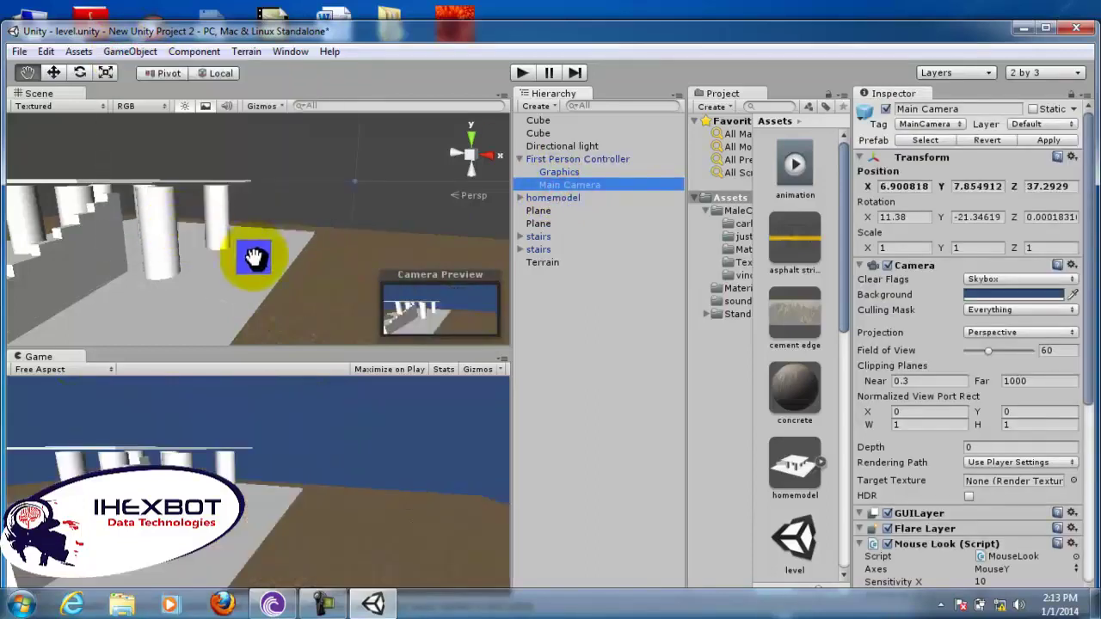
Play-test the level briefly from the aligned camera, and stop play mode
{"action": "left_click", "coordinate": [526, 74]}
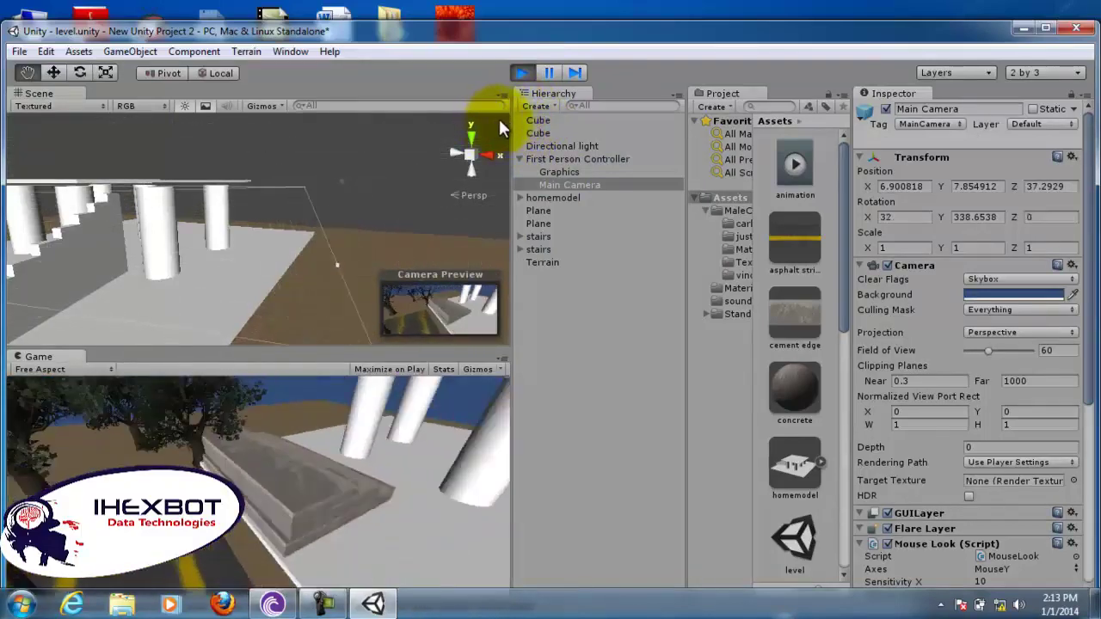
{"action": "left_click", "coordinate": [519, 75]}
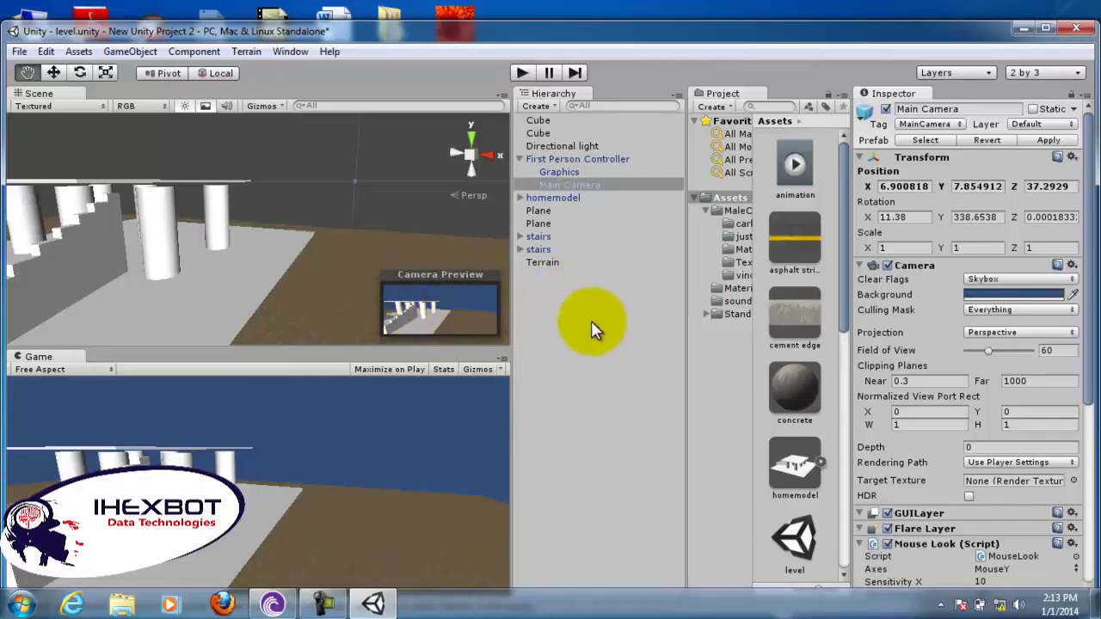
Create a new folder named "textures" in the project's Assets
{"action": "left_click", "coordinate": [556, 107]}
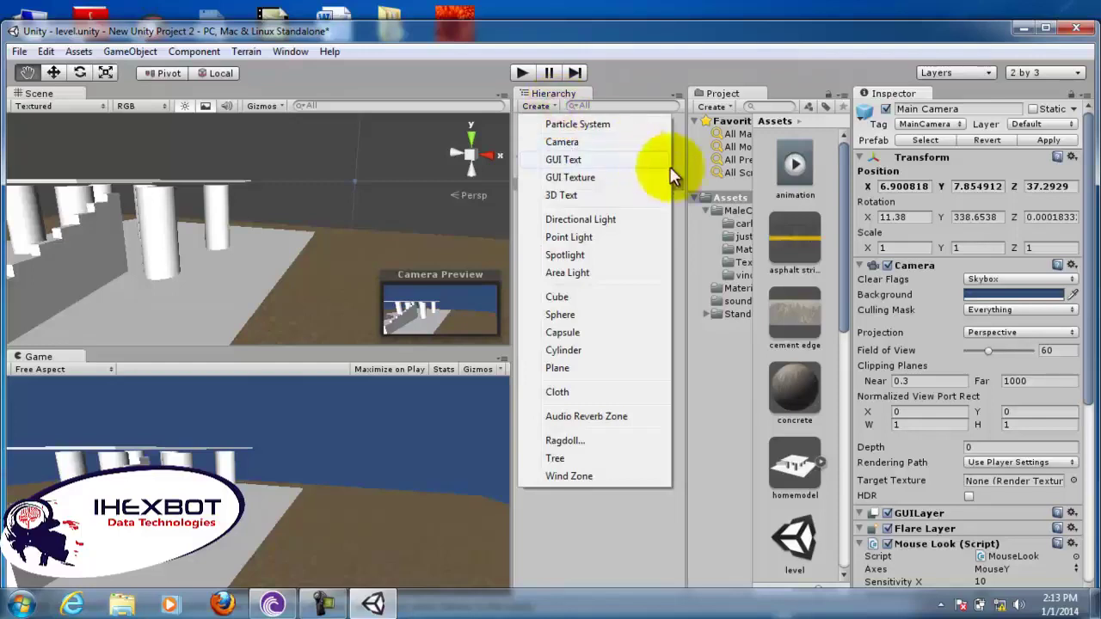
{"action": "left_click", "coordinate": [707, 356]}
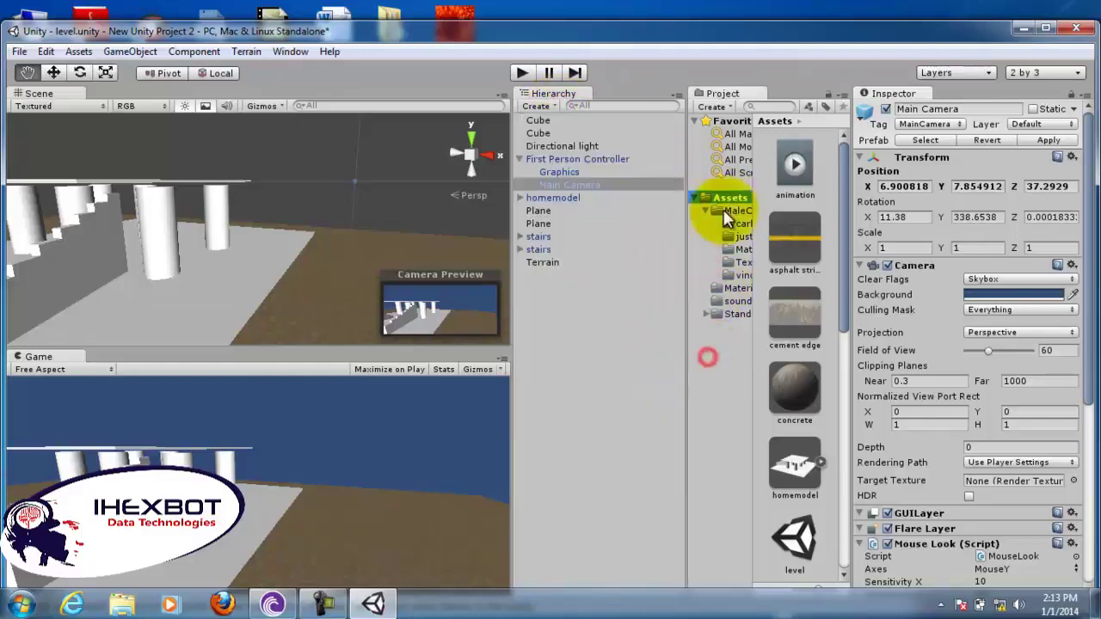
{"action": "left_click", "coordinate": [731, 107]}
{"action": "left_click", "coordinate": [736, 125]}
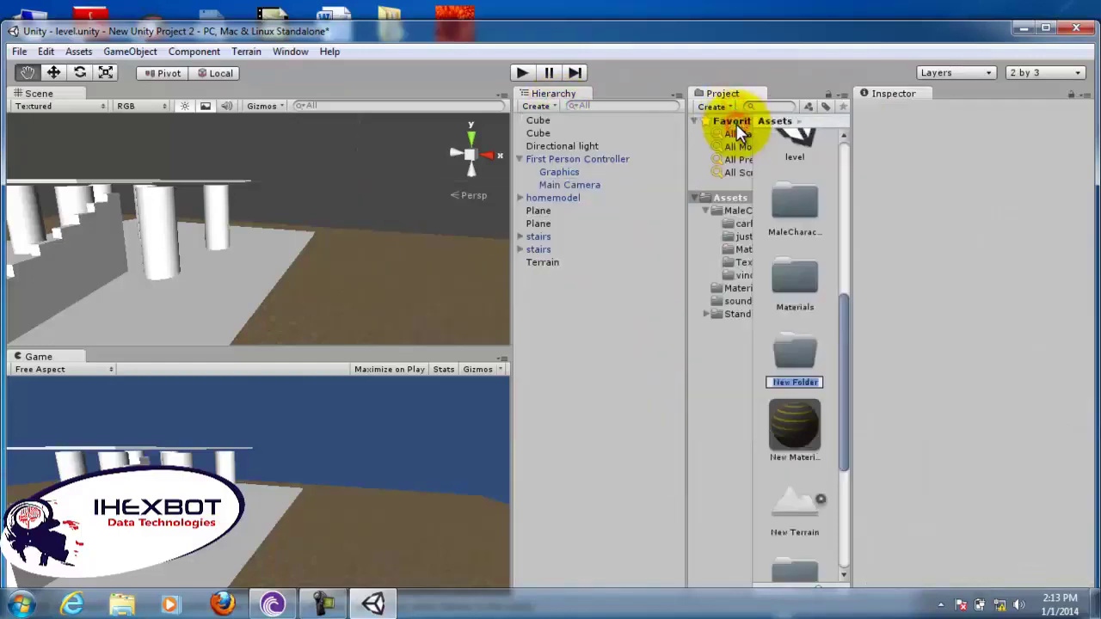
{"action": "type", "text": "textures"}
{"action": "key", "text": "Return"}
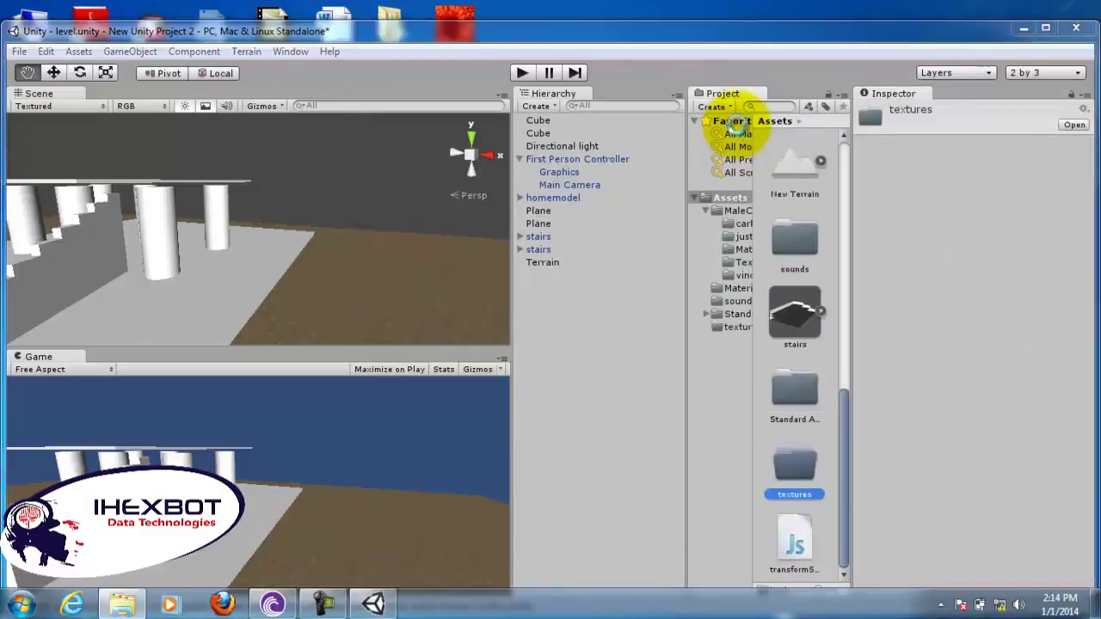
Switch to Windows Explorer and import Tiles.jpg from C:\Program Files\Autodesk\3ds Max 2011\maps\Concrete into the project's textures folder
{"action": "key", "text": "super+e"}
{"action": "double_click", "coordinate": [519, 196]}
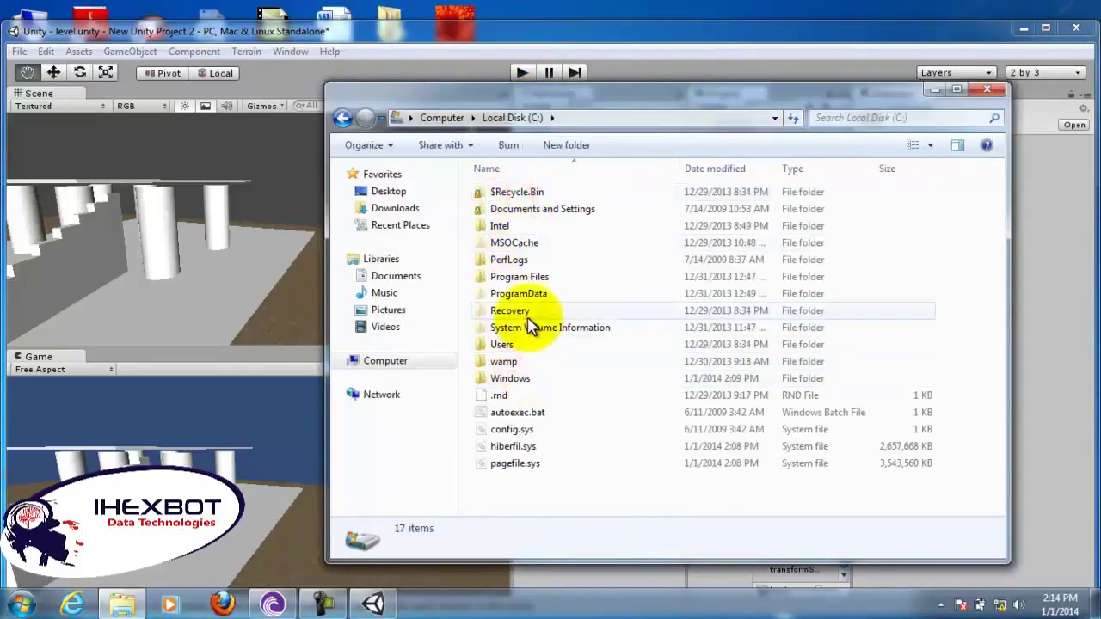
{"action": "double_click", "coordinate": [526, 278]}
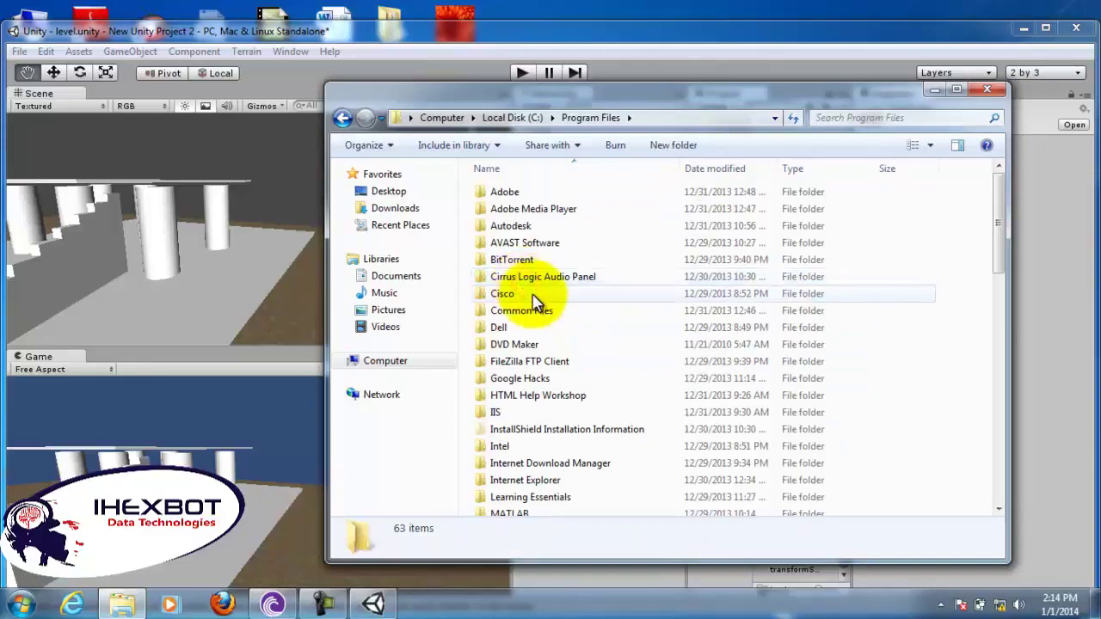
{"action": "double_click", "coordinate": [510, 226]}
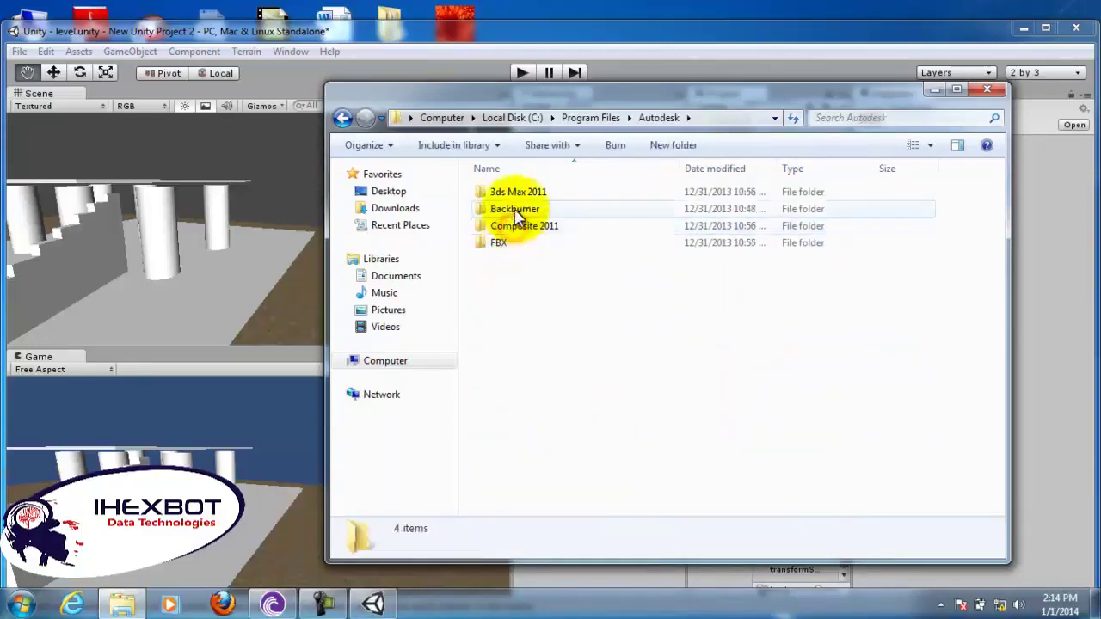
{"action": "double_click", "coordinate": [518, 193]}
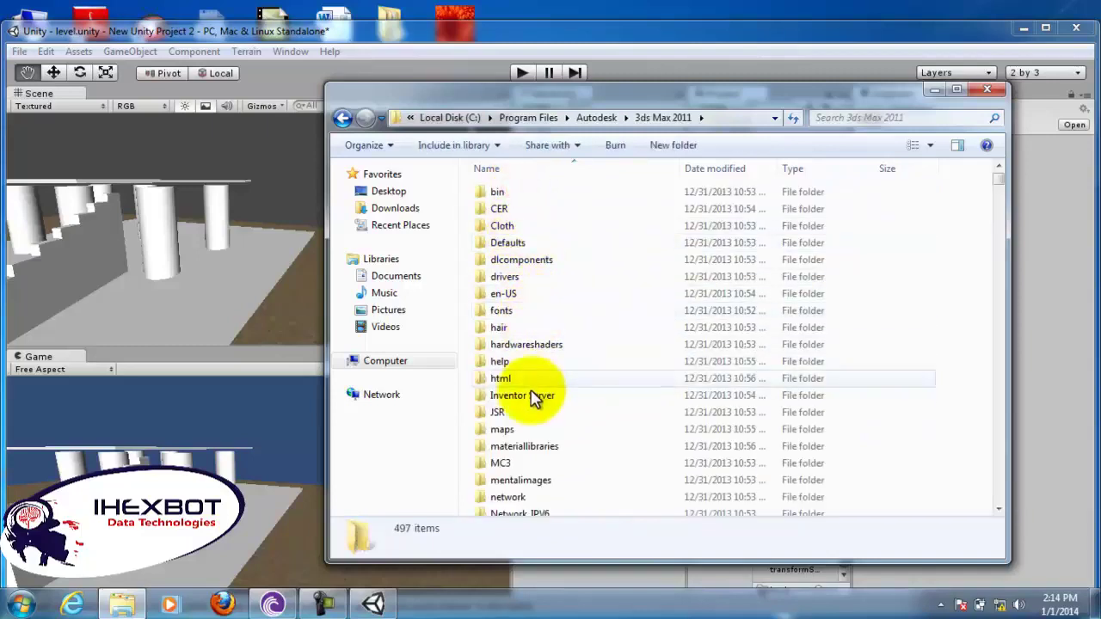
{"action": "double_click", "coordinate": [526, 430]}
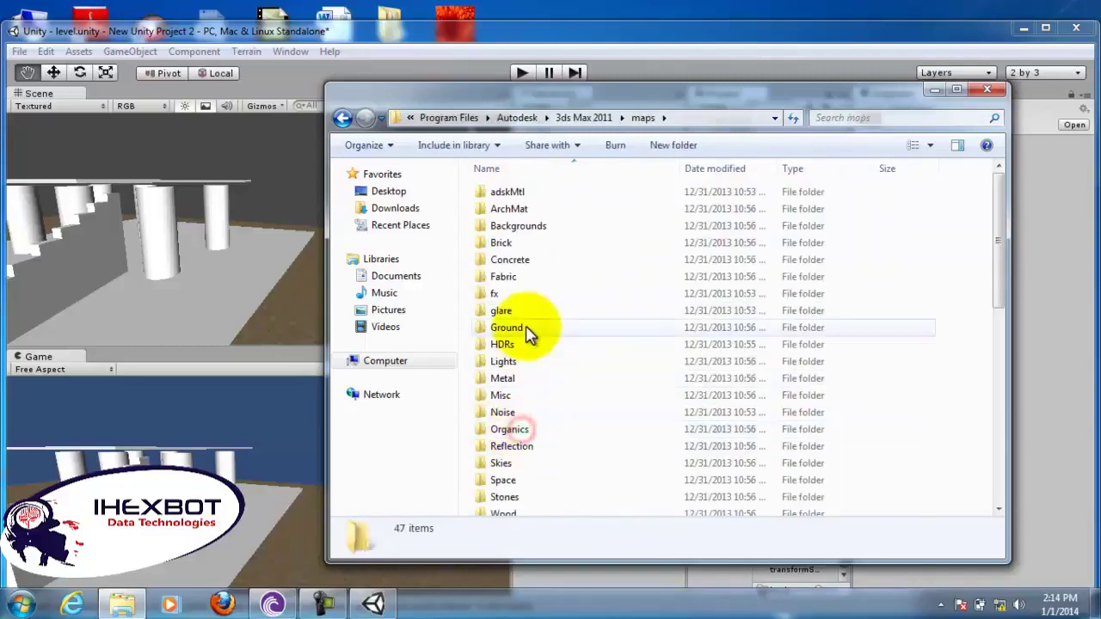
{"action": "double_click", "coordinate": [522, 257]}
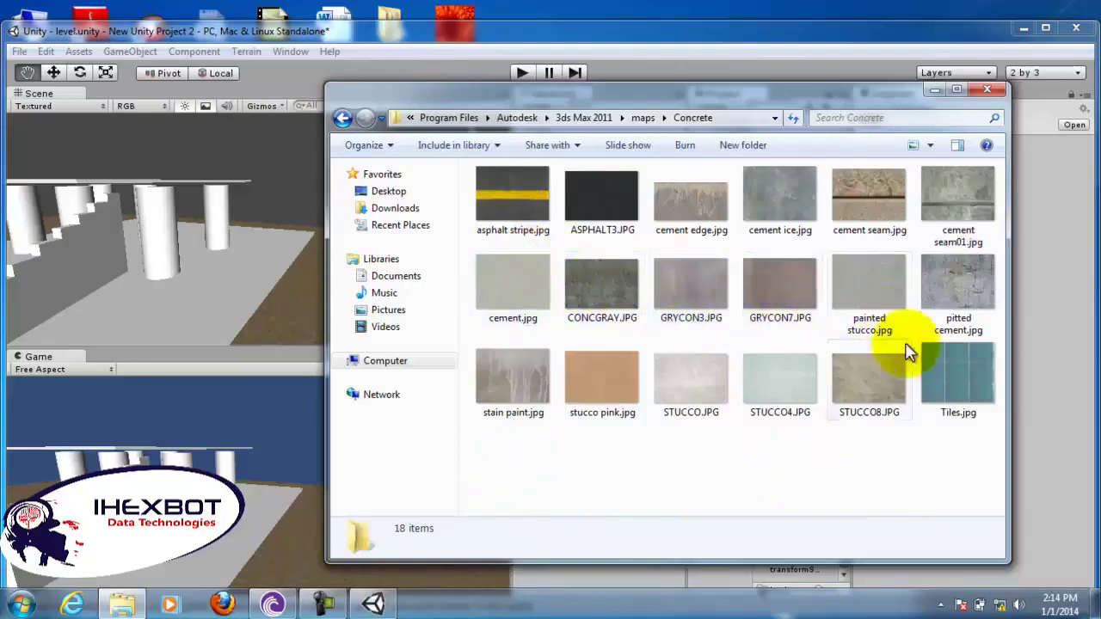
{"action": "left_click", "coordinate": [964, 385]}
{"action": "left_click_drag", "start_coordinate": [948, 357], "coordinate": [731, 326]}
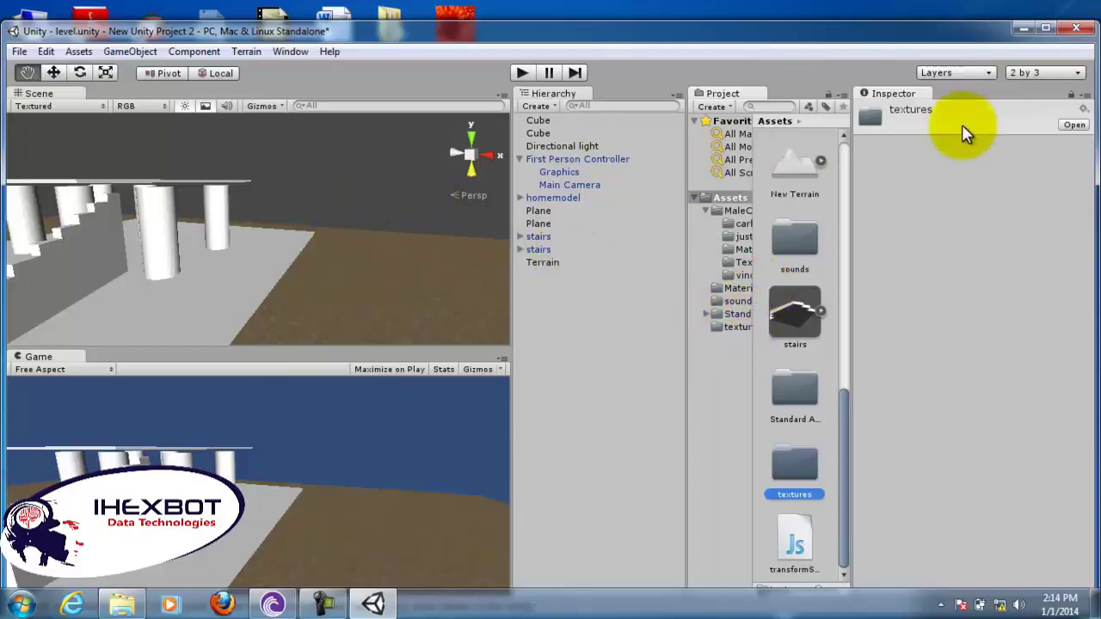
Change the editor layout to Wide, and frame the Terrain and the First Person Controller in the Scene view
{"action": "left_click", "coordinate": [1004, 80]}
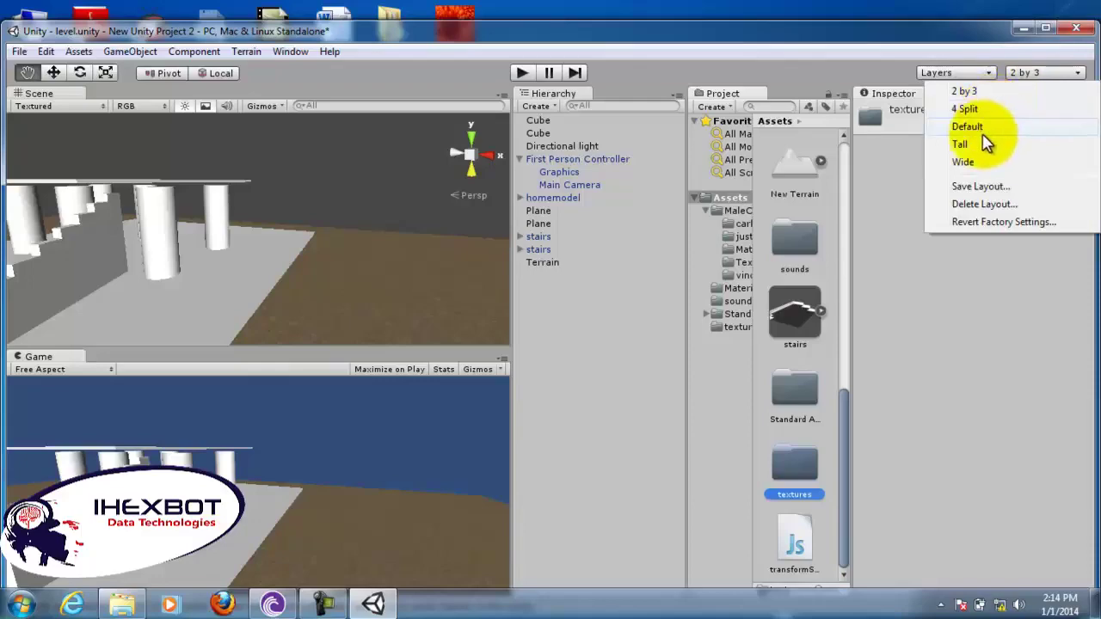
{"action": "left_click", "coordinate": [967, 161]}
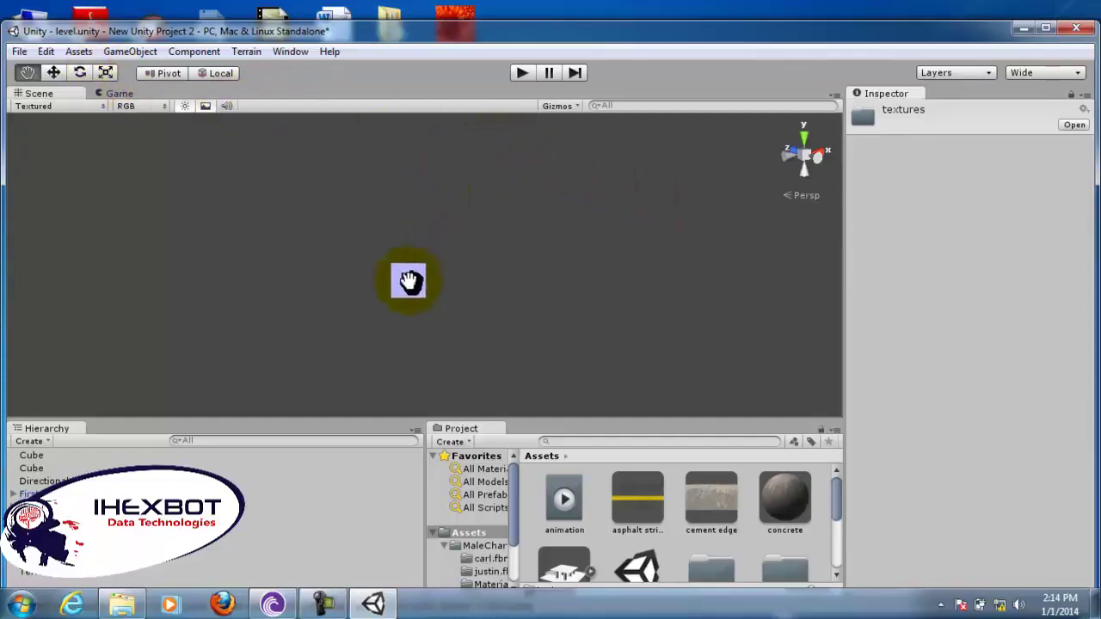
{"action": "left_click", "coordinate": [58, 571]}
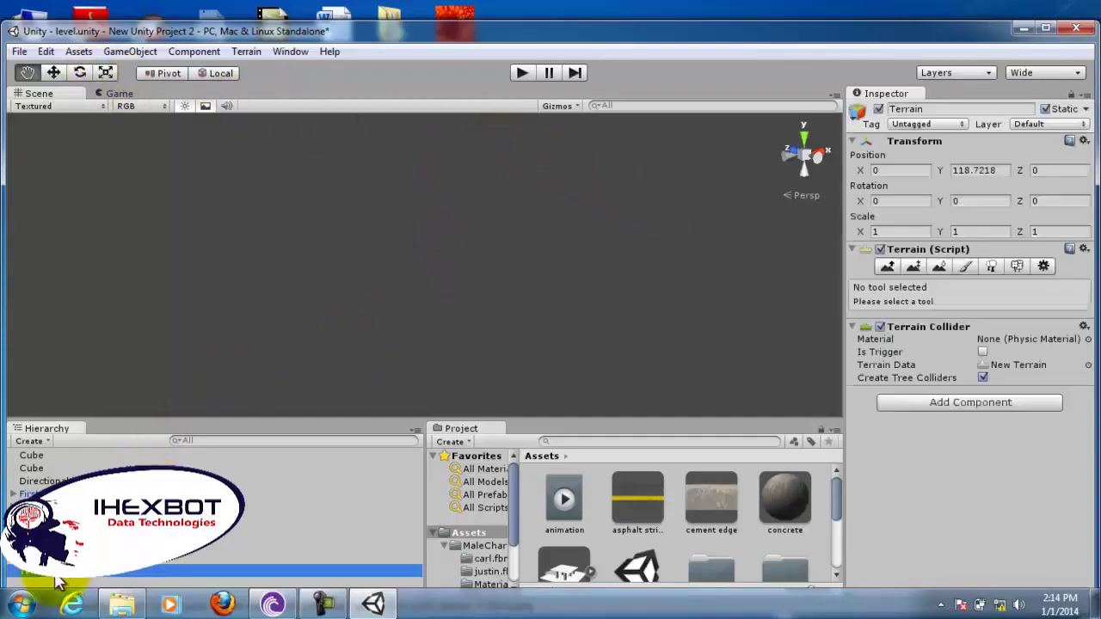
{"action": "double_click", "coordinate": [55, 576]}
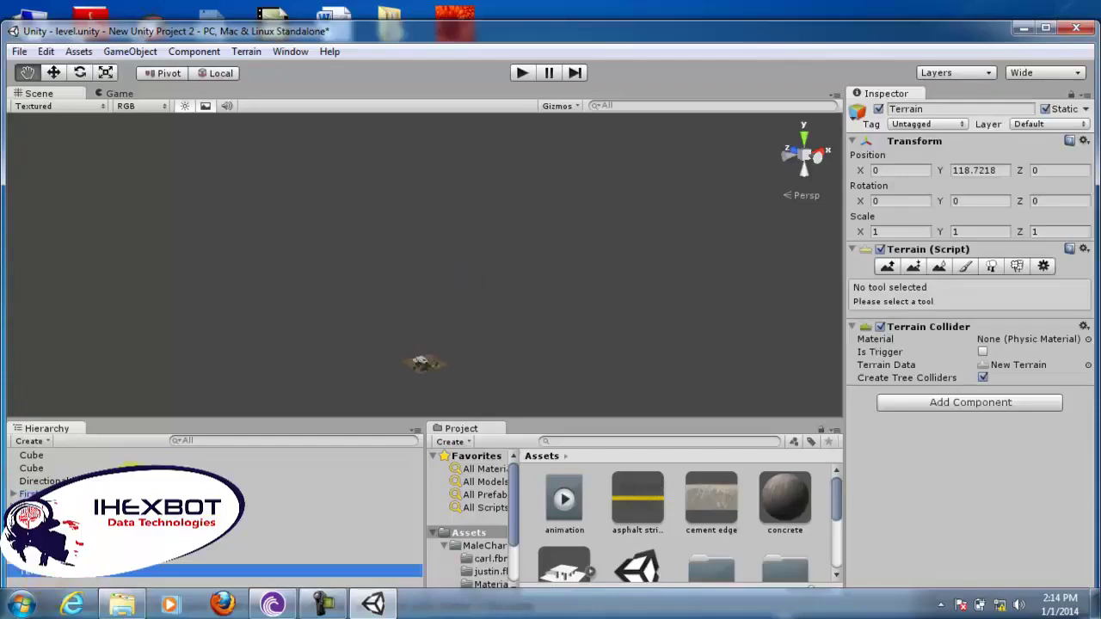
{"action": "double_click", "coordinate": [51, 493]}
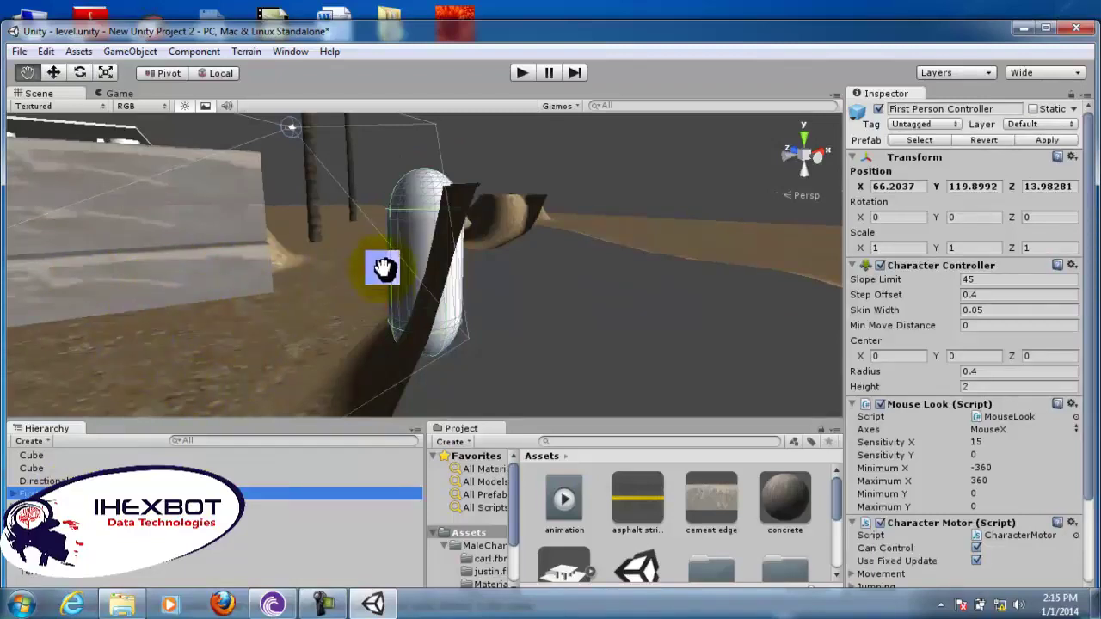
Change the layout to 2 by 3, and move the First Person Controller to about X 69.27, Z 24.10 using the Move tool
{"action": "left_click", "coordinate": [54, 74]}
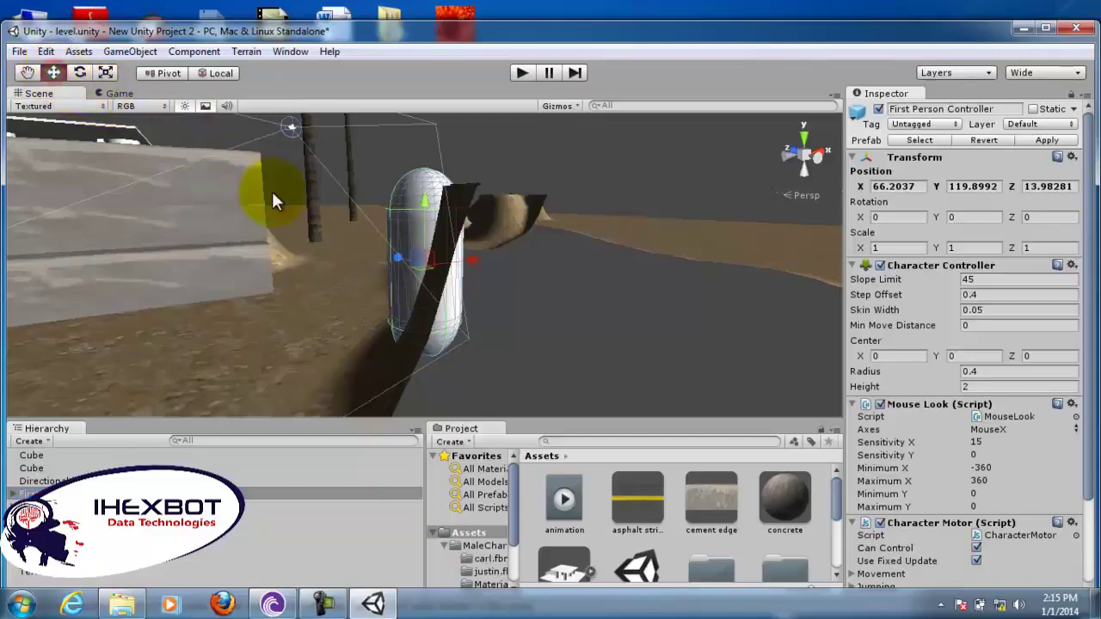
{"action": "left_click", "coordinate": [1030, 69]}
{"action": "left_click", "coordinate": [1006, 93]}
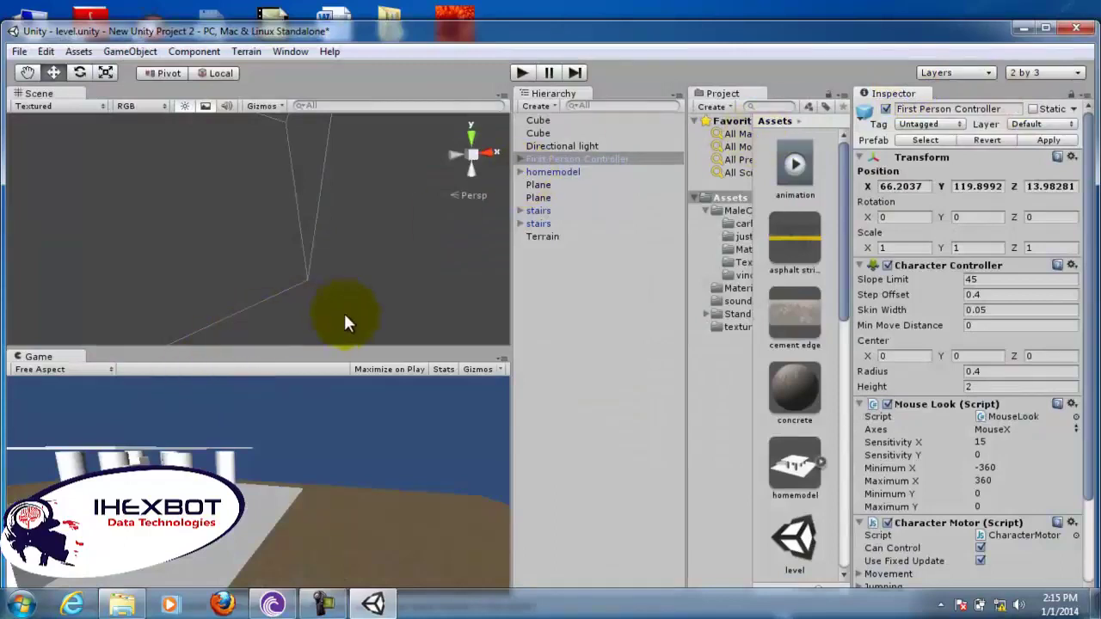
{"action": "double_click", "coordinate": [566, 157]}
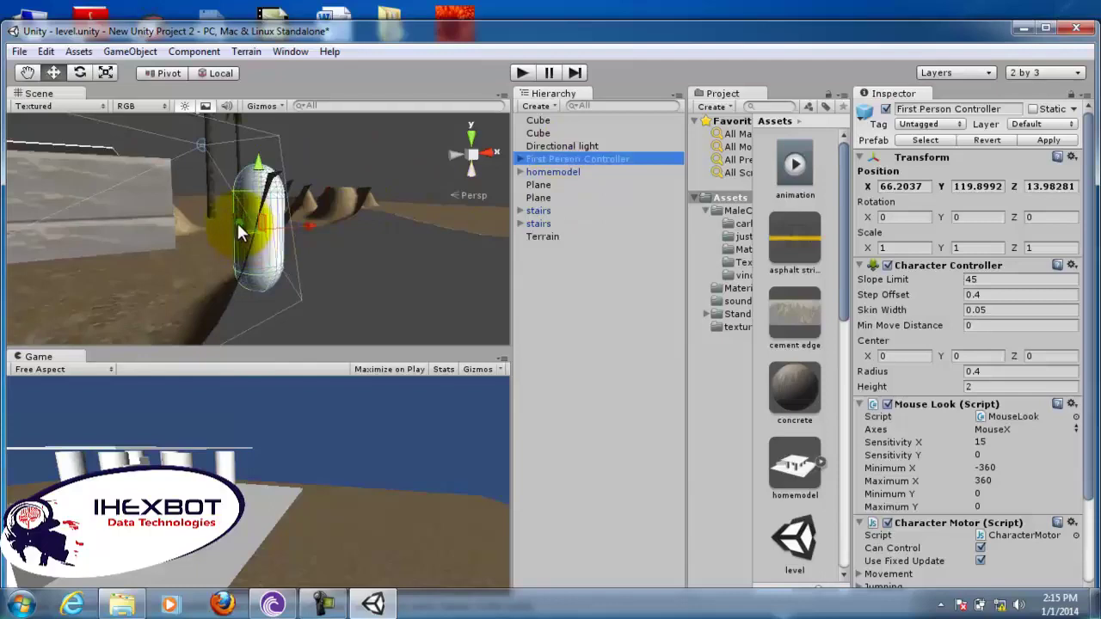
{"action": "left_click_drag", "start_coordinate": [237, 220], "coordinate": [169, 606]}
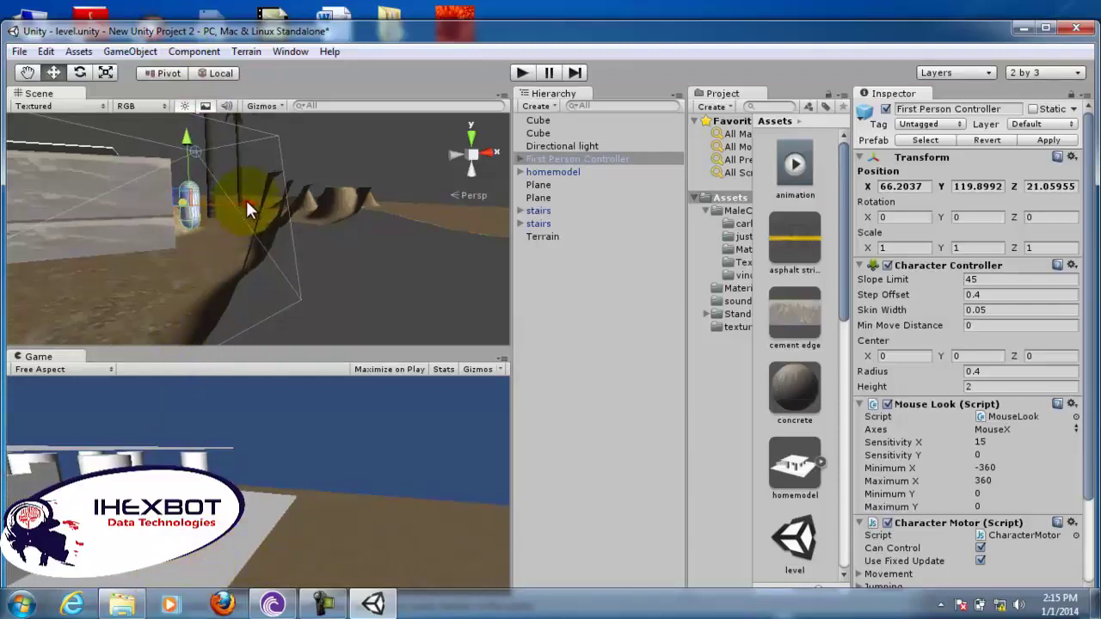
{"action": "left_click_drag", "start_coordinate": [248, 210], "coordinate": [320, 205]}
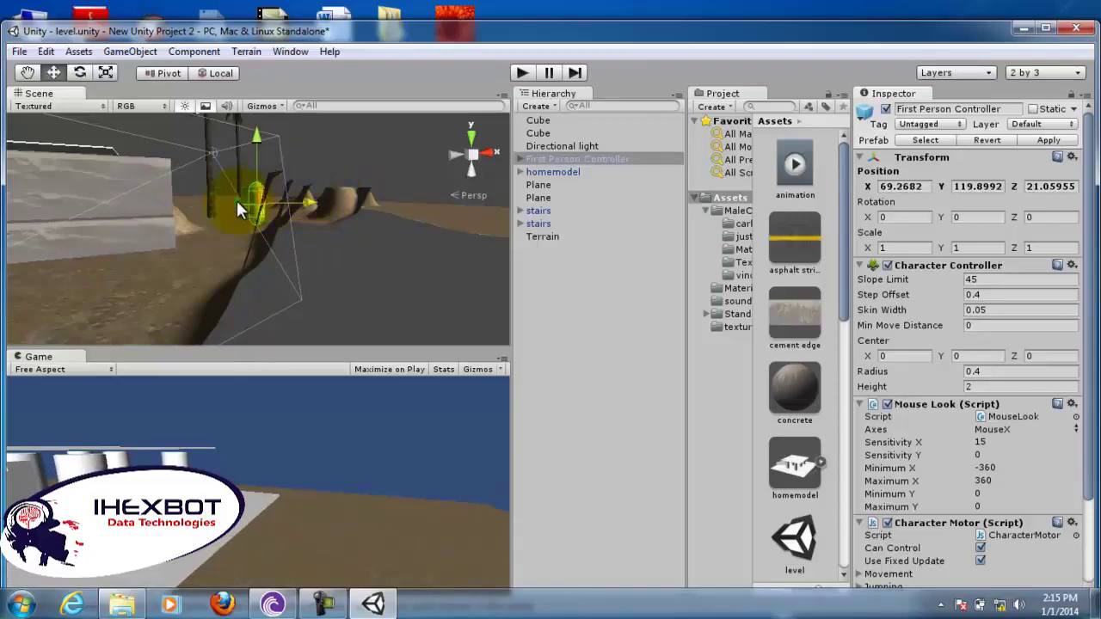
{"action": "left_click_drag", "start_coordinate": [241, 210], "coordinate": [218, 174]}
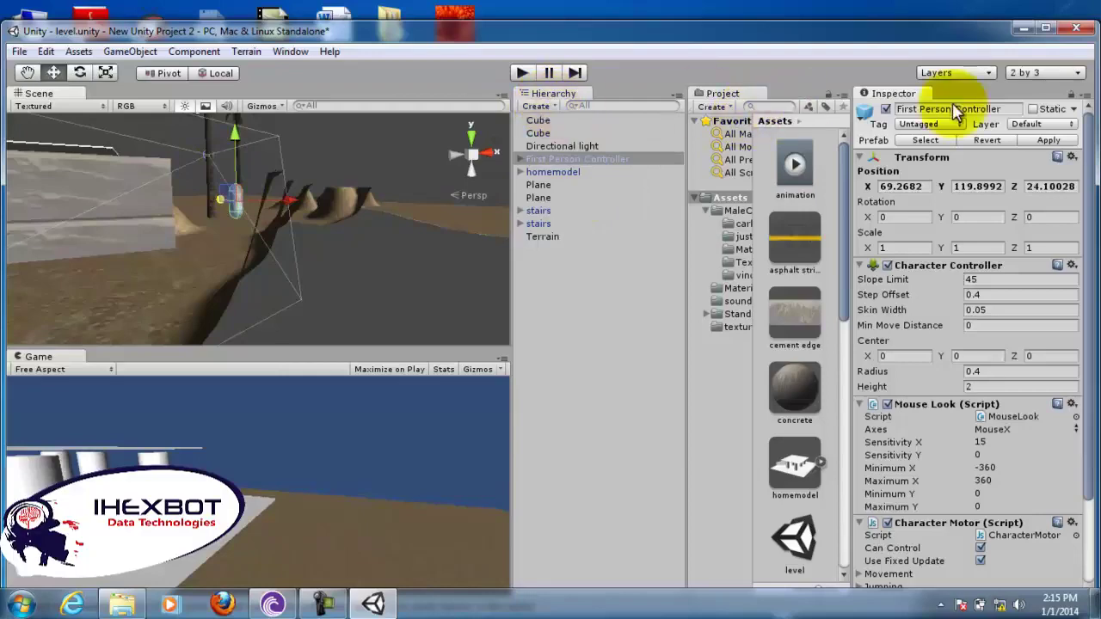
Change the editor layout to Wide, and navigate the Scene view to homemodel's columns, stairs and the adjoining road
{"action": "left_click", "coordinate": [1019, 73]}
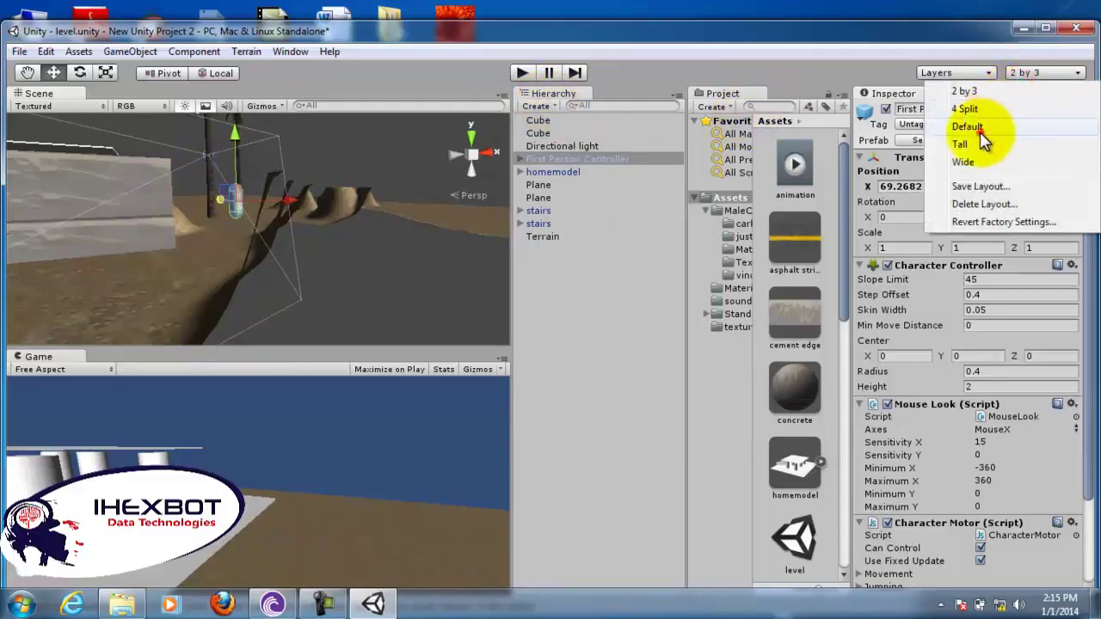
{"action": "left_click", "coordinate": [967, 161]}
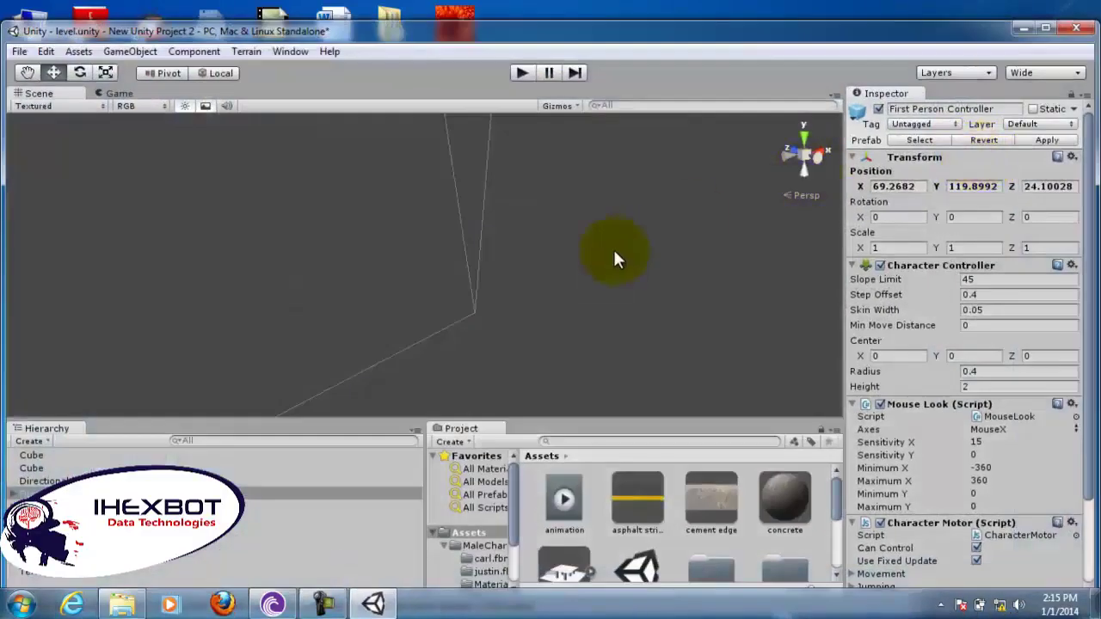
{"action": "double_click", "coordinate": [129, 506]}
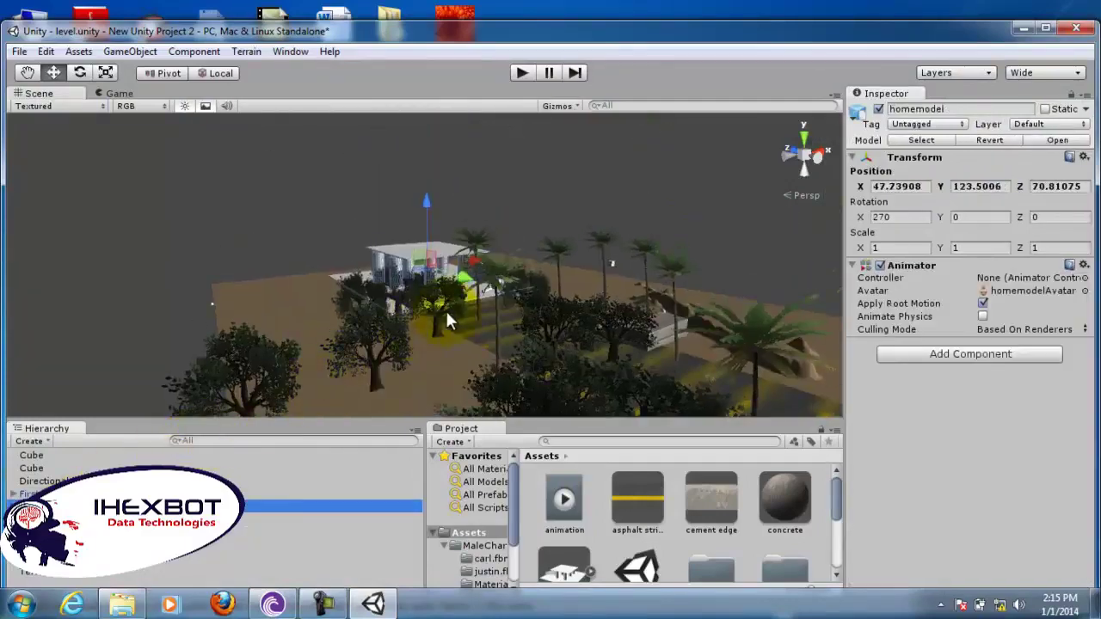
{"action": "left_click_drag", "start_coordinate": [438, 267], "coordinate": [438, 280], "text": "alt"}
{"action": "scroll", "coordinate": [438, 279], "scroll_direction": "up", "scroll_amount": 10, "text": "alt"}
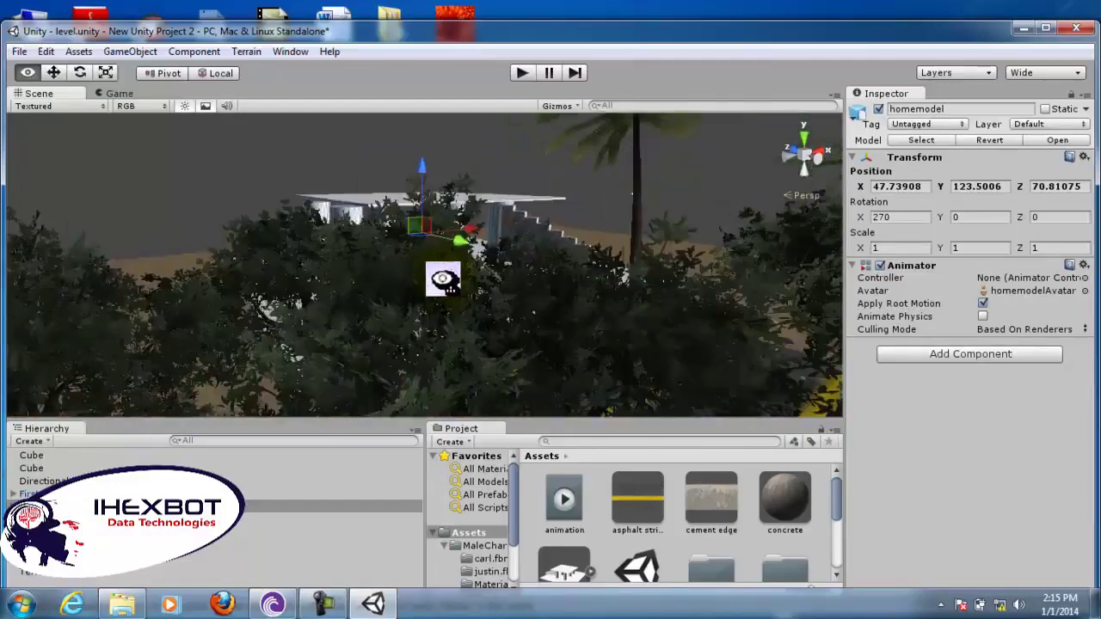
{"action": "key", "text": "w"}
{"action": "right_click_drag", "start_coordinate": [443, 292], "coordinate": [403, 276]}
{"action": "key", "text": "w"}
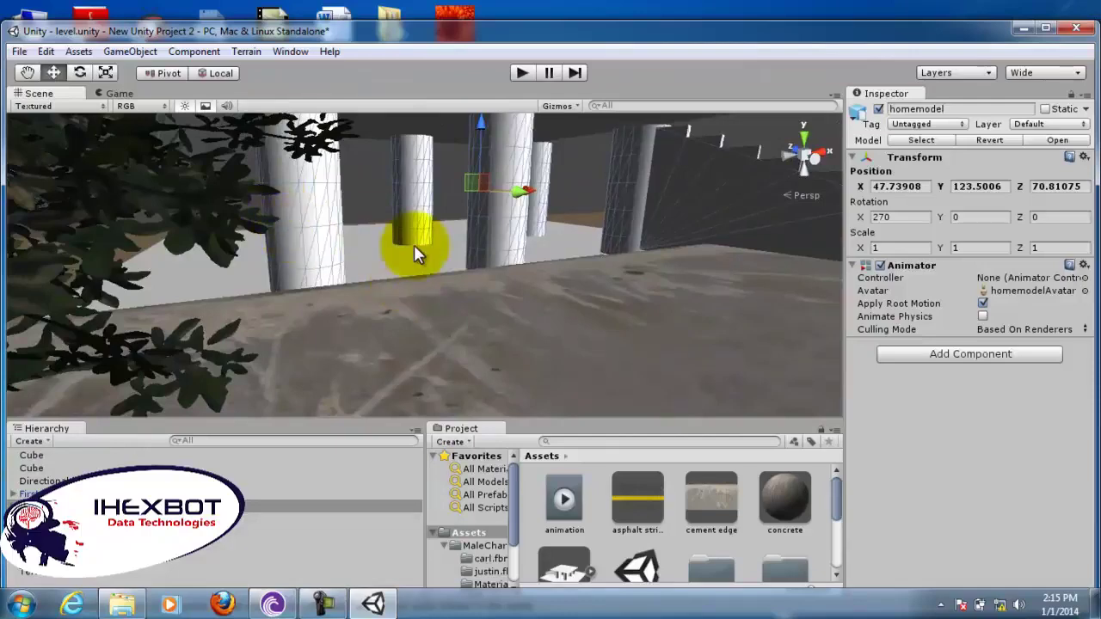
{"action": "key", "text": "Right"}
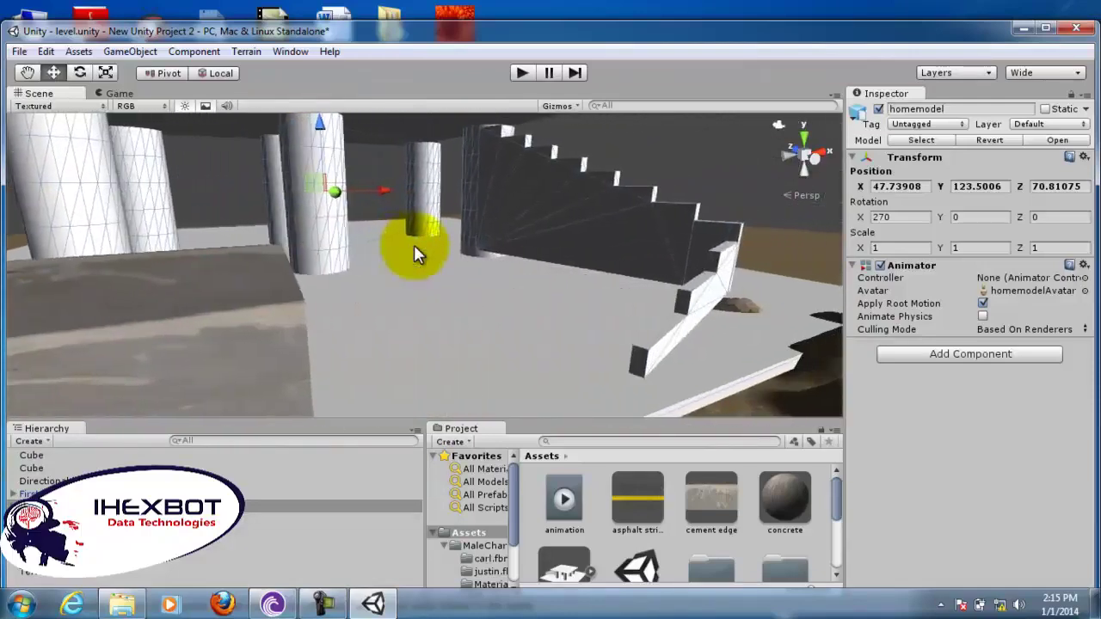
{"action": "key", "text": "Down"}
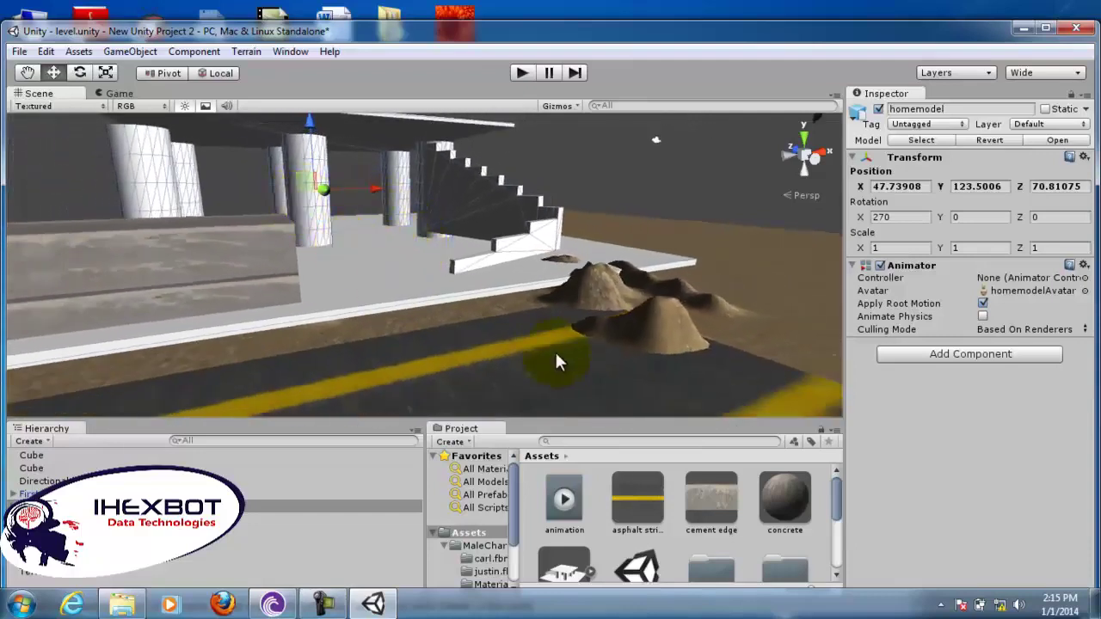
Examine the project's asset folders, including MaleCharacterPack's Textures and Materials, and return to the root Assets folder
{"action": "left_click_drag", "start_coordinate": [833, 500], "coordinate": [830, 565]}
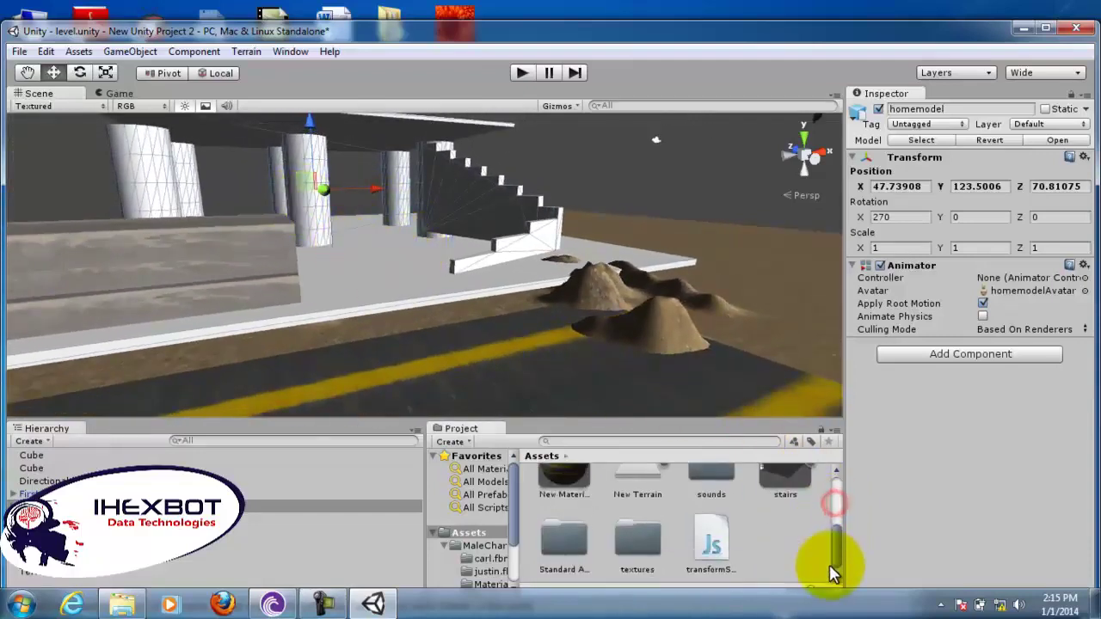
{"action": "left_click_drag", "start_coordinate": [517, 521], "coordinate": [507, 569]}
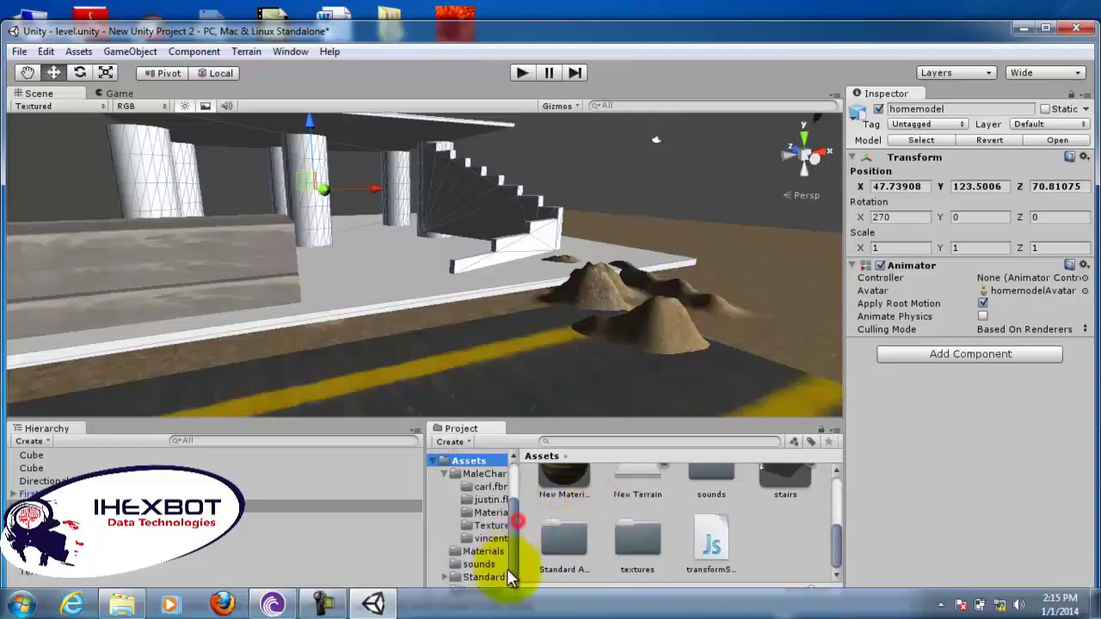
{"action": "left_click", "coordinate": [485, 525]}
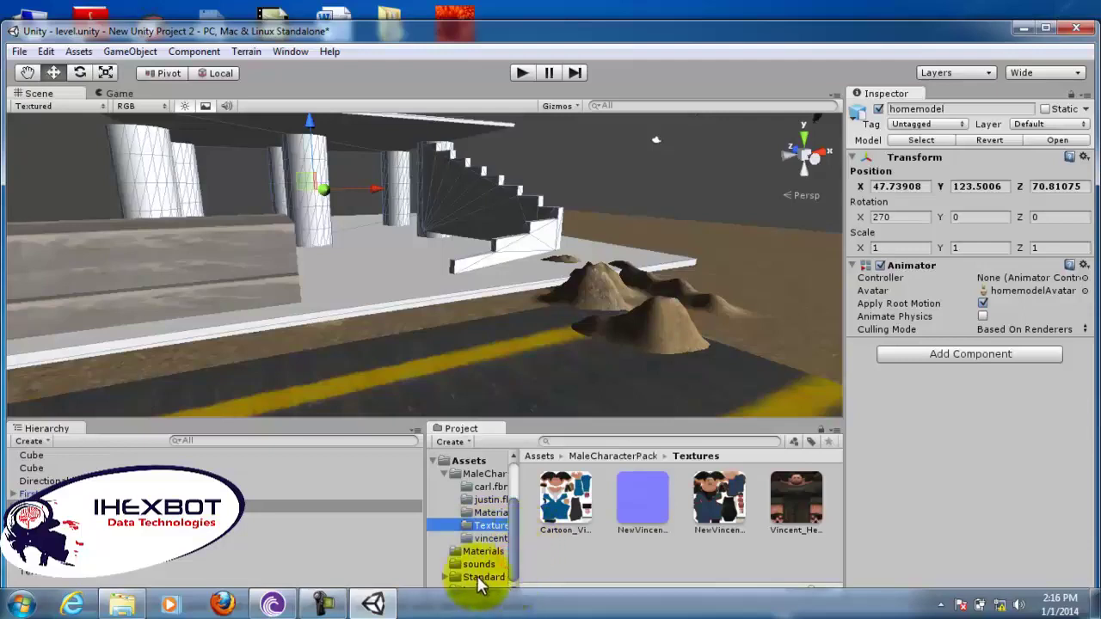
{"action": "left_click", "coordinate": [467, 554]}
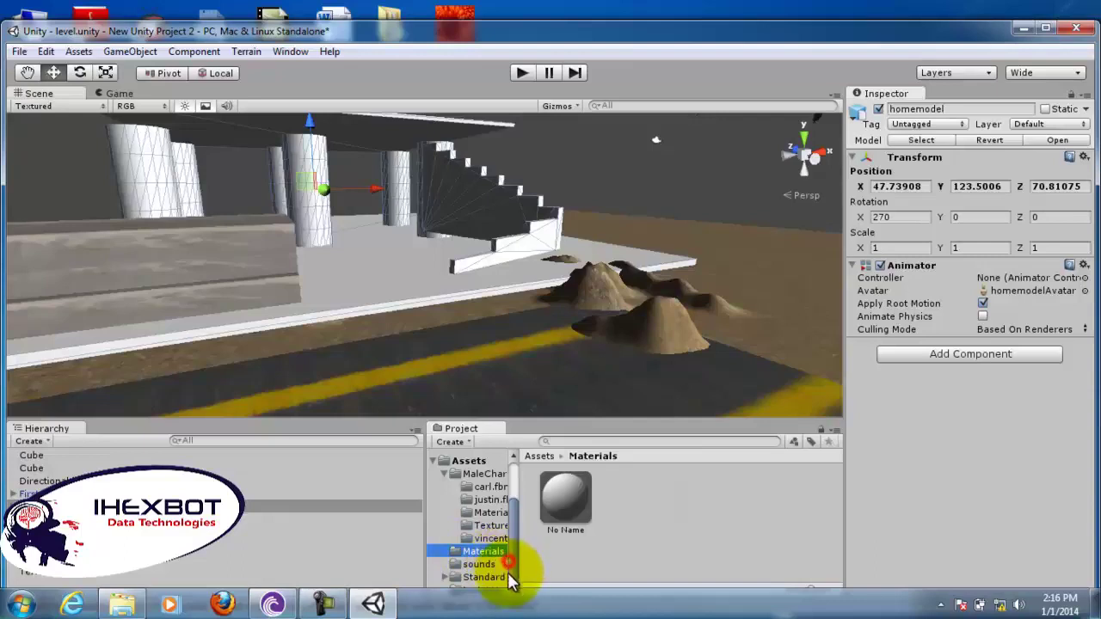
{"action": "left_click", "coordinate": [445, 476]}
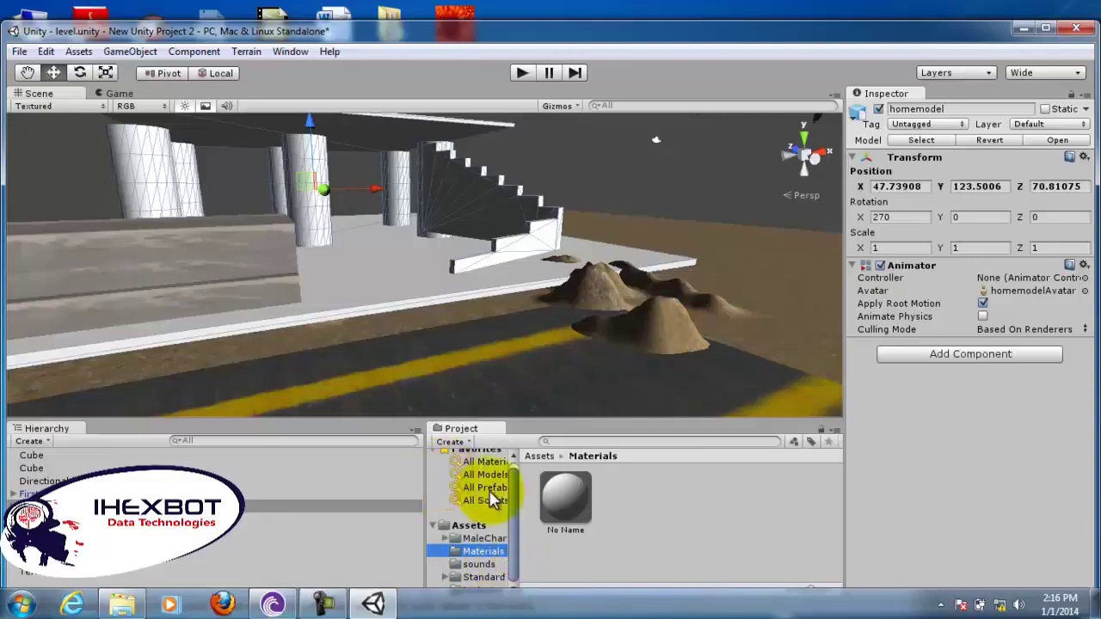
{"action": "left_click", "coordinate": [443, 537]}
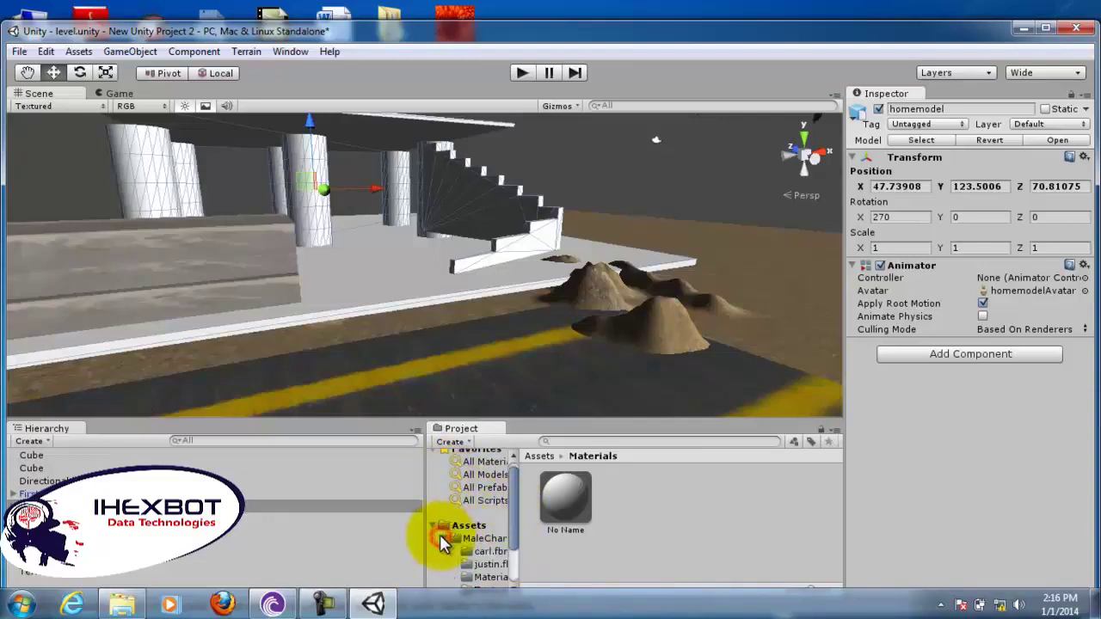
{"action": "scroll", "coordinate": [513, 547], "scroll_direction": "down", "scroll_amount": 2}
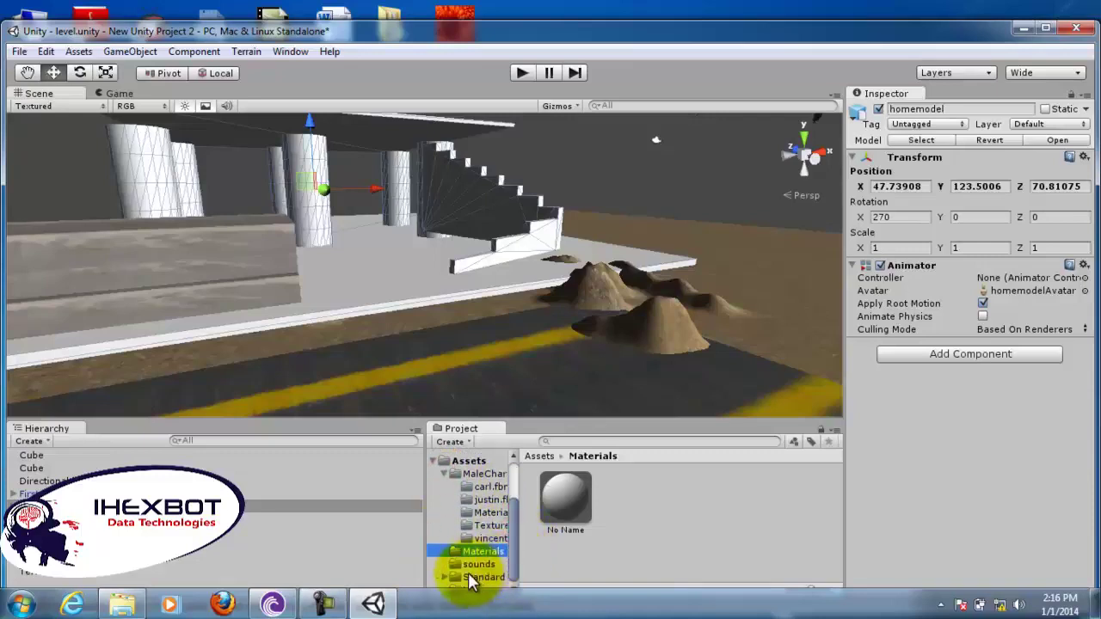
{"action": "left_click", "coordinate": [486, 527]}
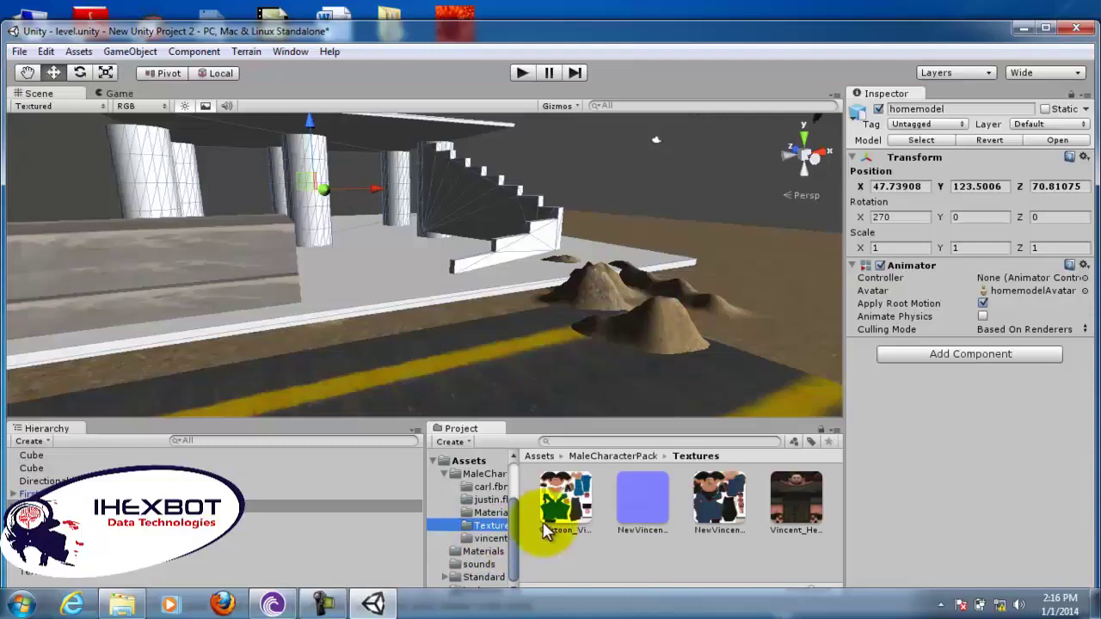
{"action": "scroll", "coordinate": [509, 529], "scroll_direction": "up", "scroll_amount": 3}
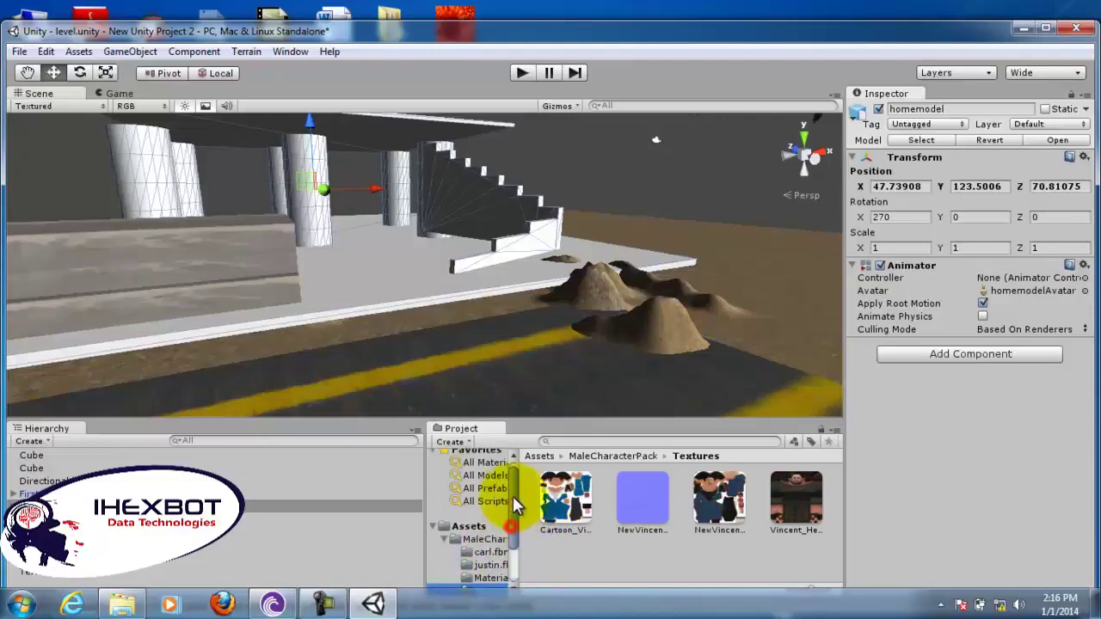
{"action": "left_click", "coordinate": [443, 544]}
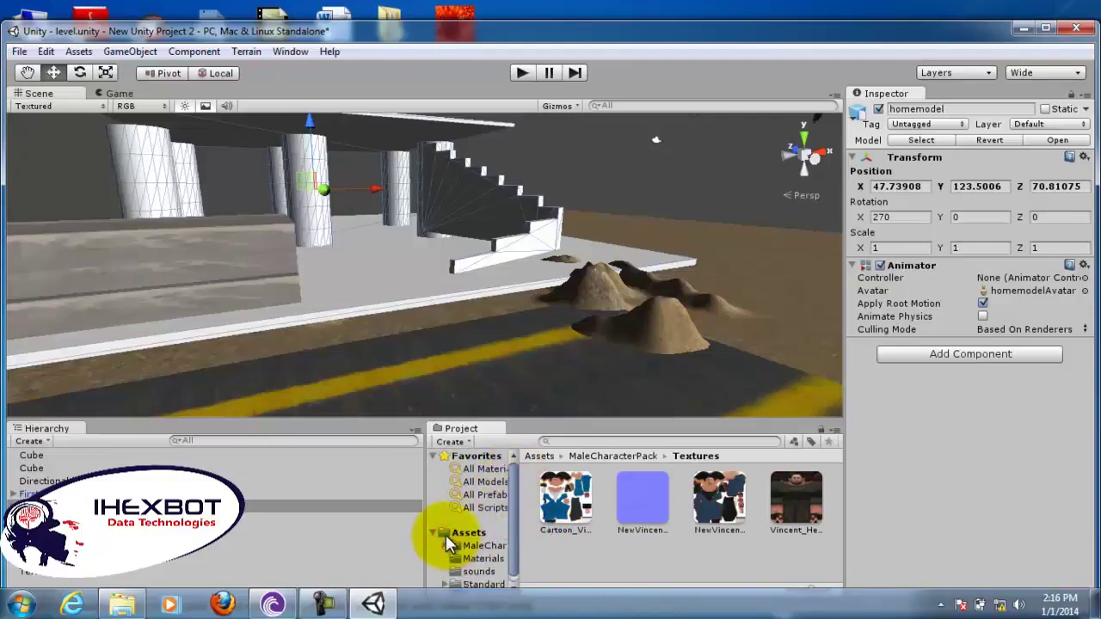
{"action": "left_click", "coordinate": [454, 534]}
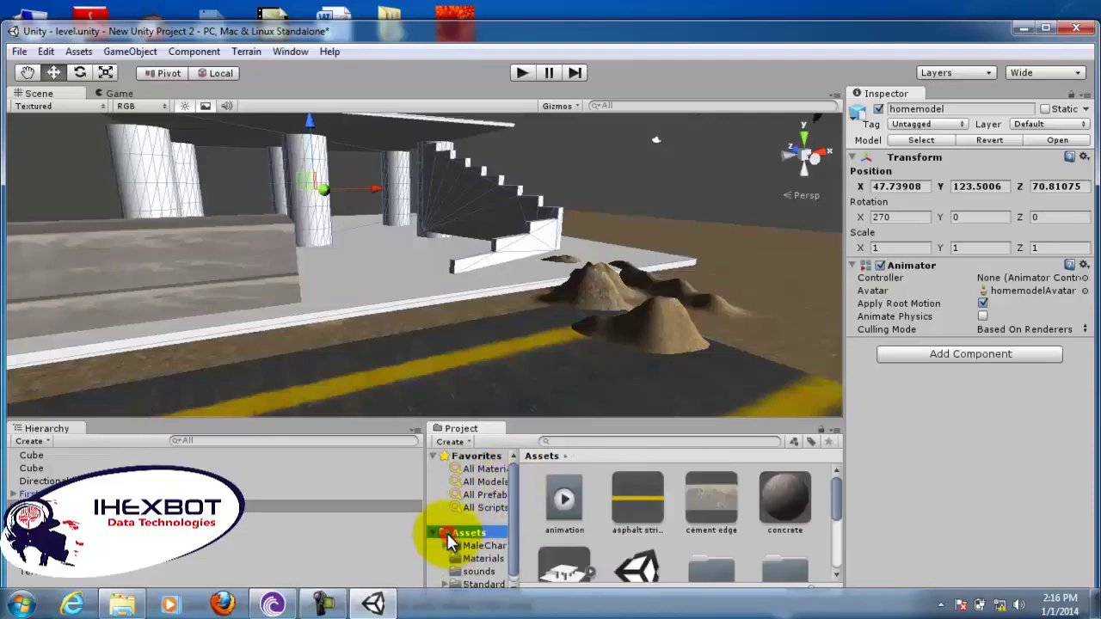
{"action": "left_click", "coordinate": [469, 441]}
{"action": "left_click", "coordinate": [470, 442]}
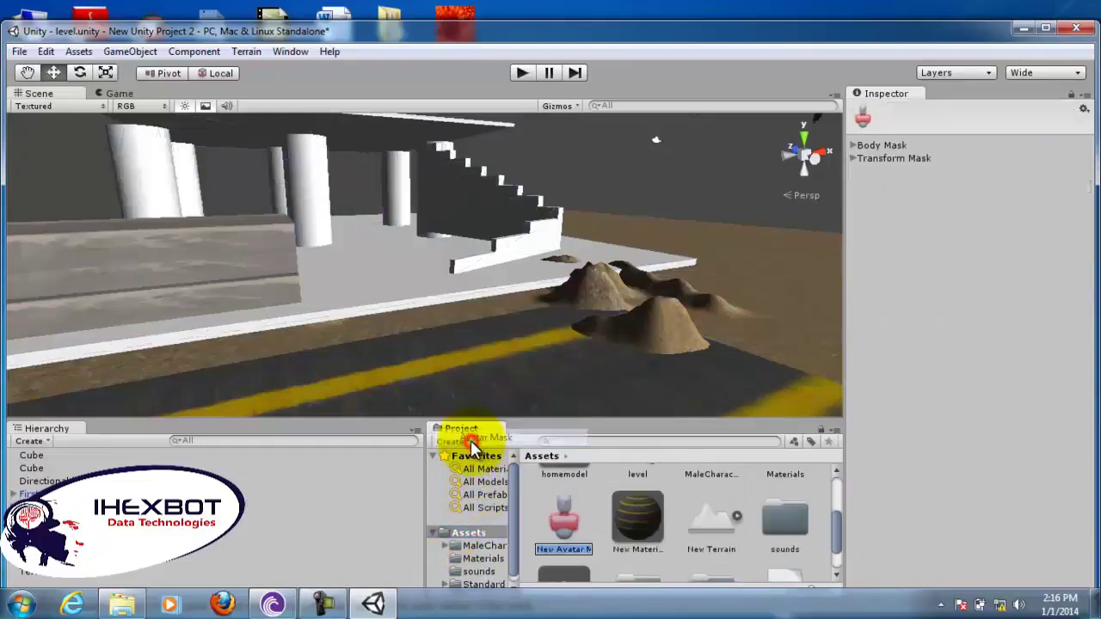
{"action": "left_click", "coordinate": [561, 529]}
{"action": "key", "text": "Delete"}
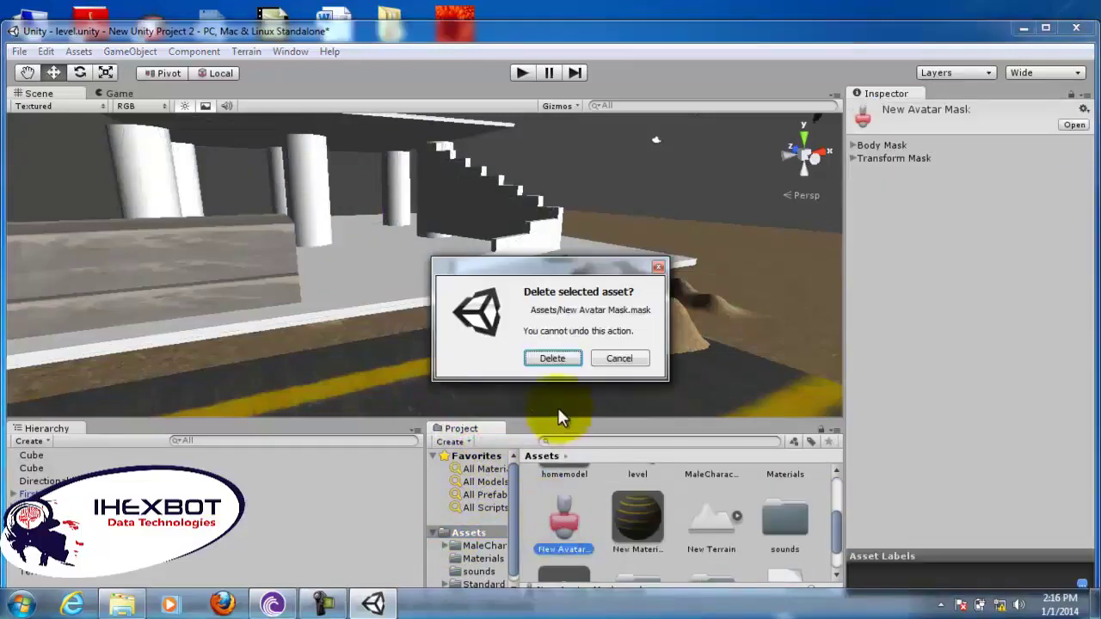
{"action": "left_click", "coordinate": [548, 361]}
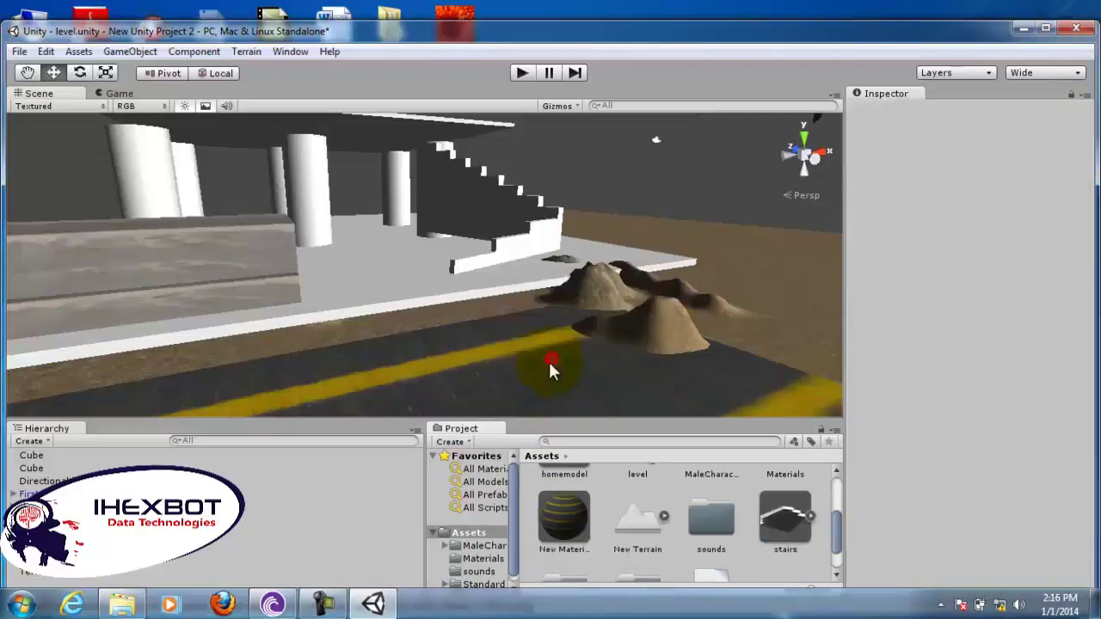
{"action": "left_click", "coordinate": [470, 444]}
{"action": "left_click", "coordinate": [471, 442]}
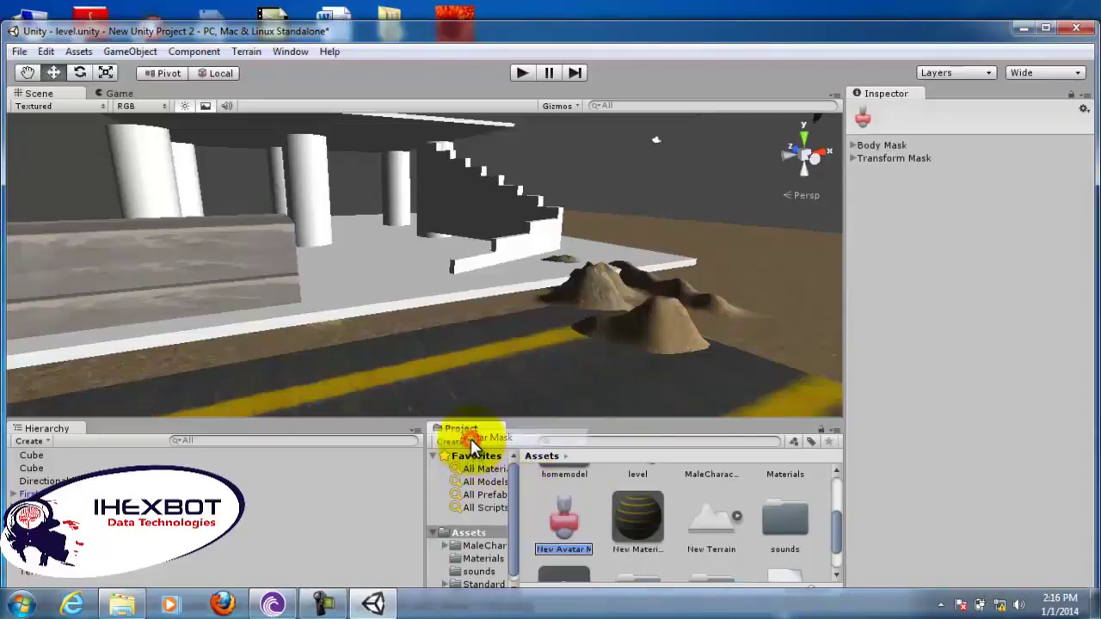
{"action": "left_click", "coordinate": [559, 522]}
{"action": "key", "text": "Delete"}
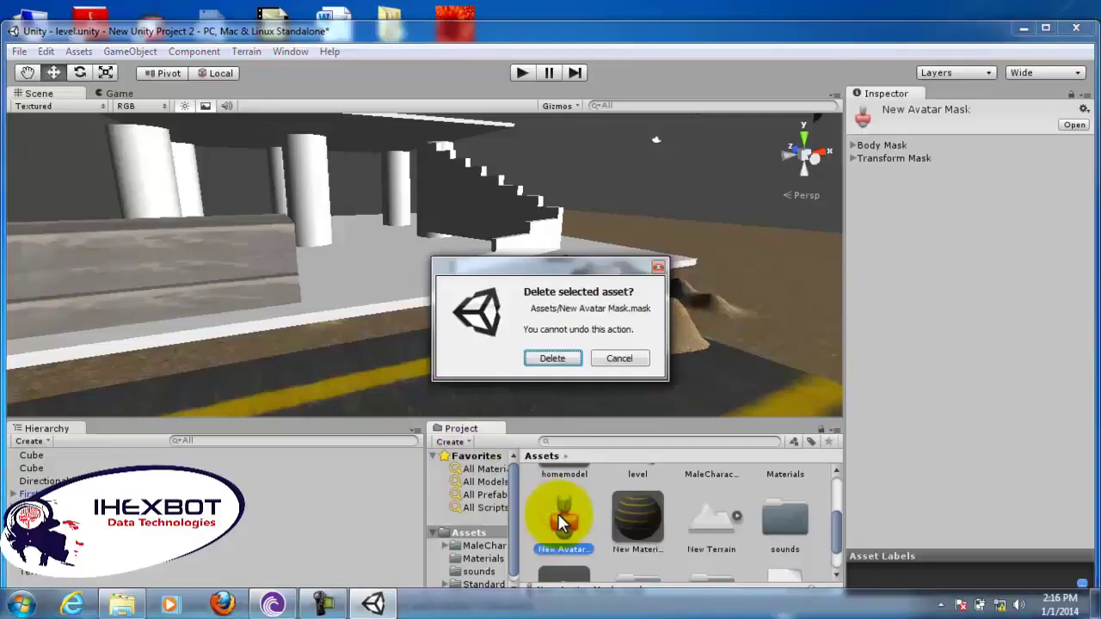
{"action": "left_click", "coordinate": [551, 357]}
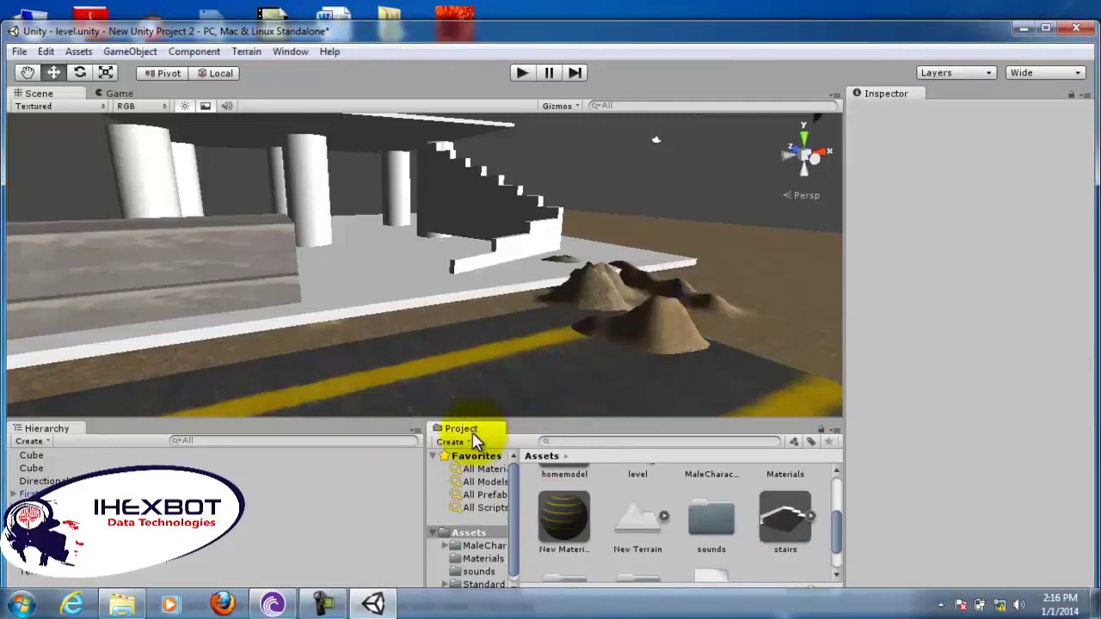
Create a folder named mater in Assets, and import Tiles.jpg into it from the Concrete maps folder in Windows Explorer
{"action": "left_click", "coordinate": [469, 438]}
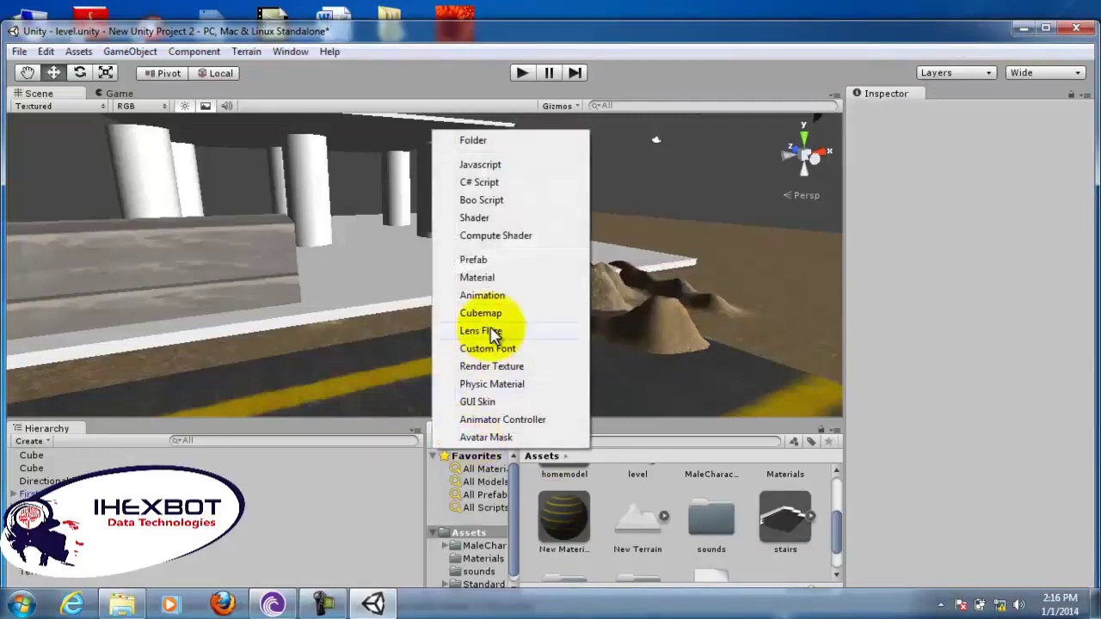
{"action": "left_click", "coordinate": [483, 142]}
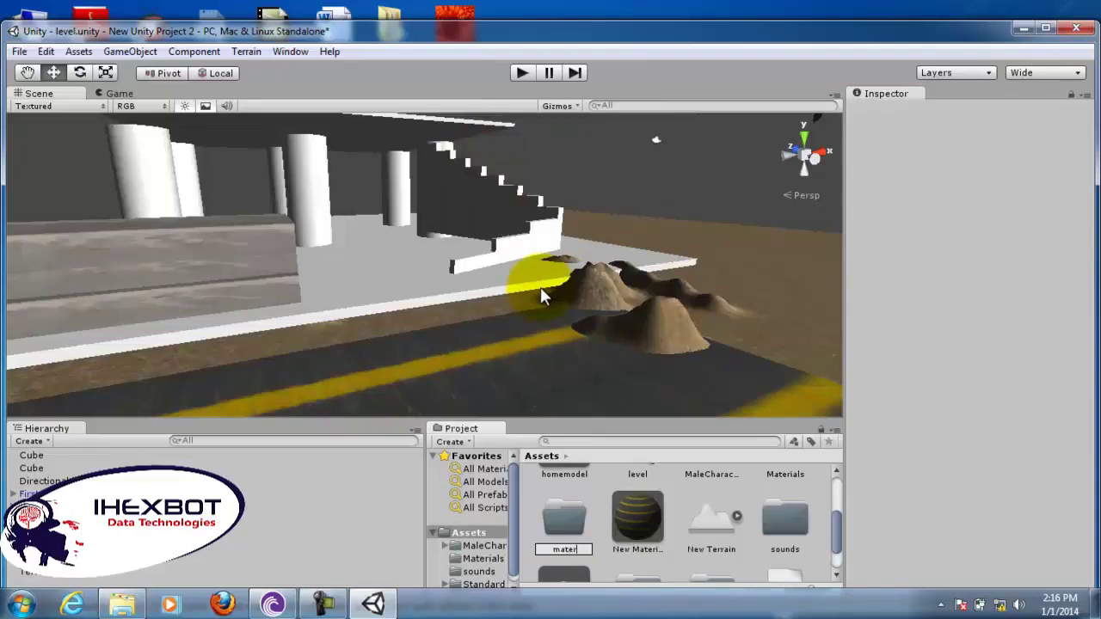
{"action": "type", "text": "Mater"}
{"action": "key", "text": "Return"}
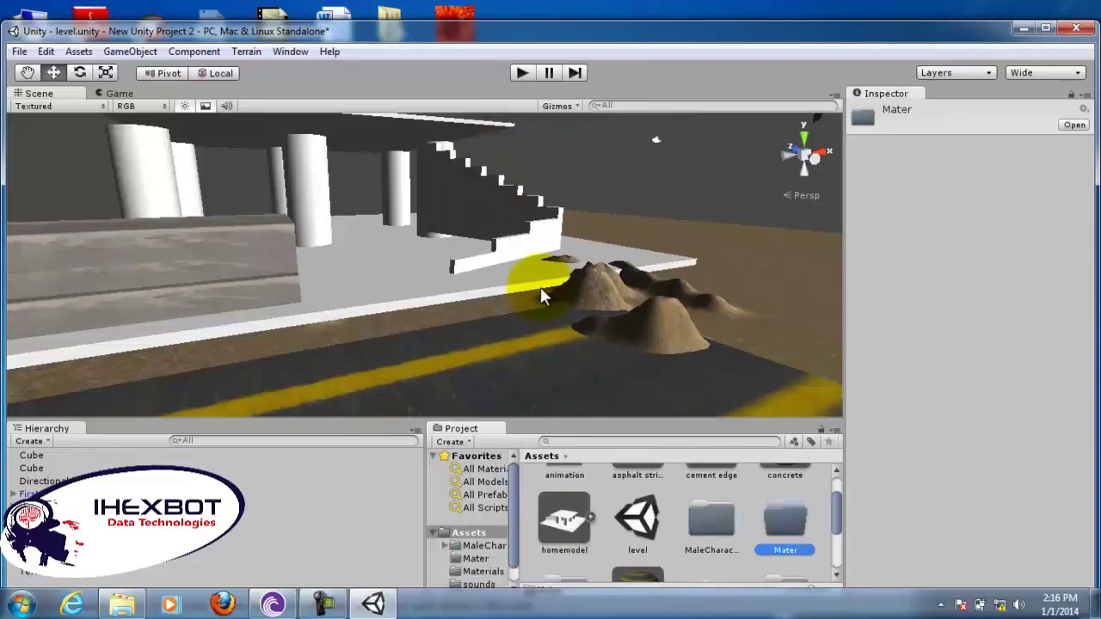
{"action": "double_click", "coordinate": [774, 523]}
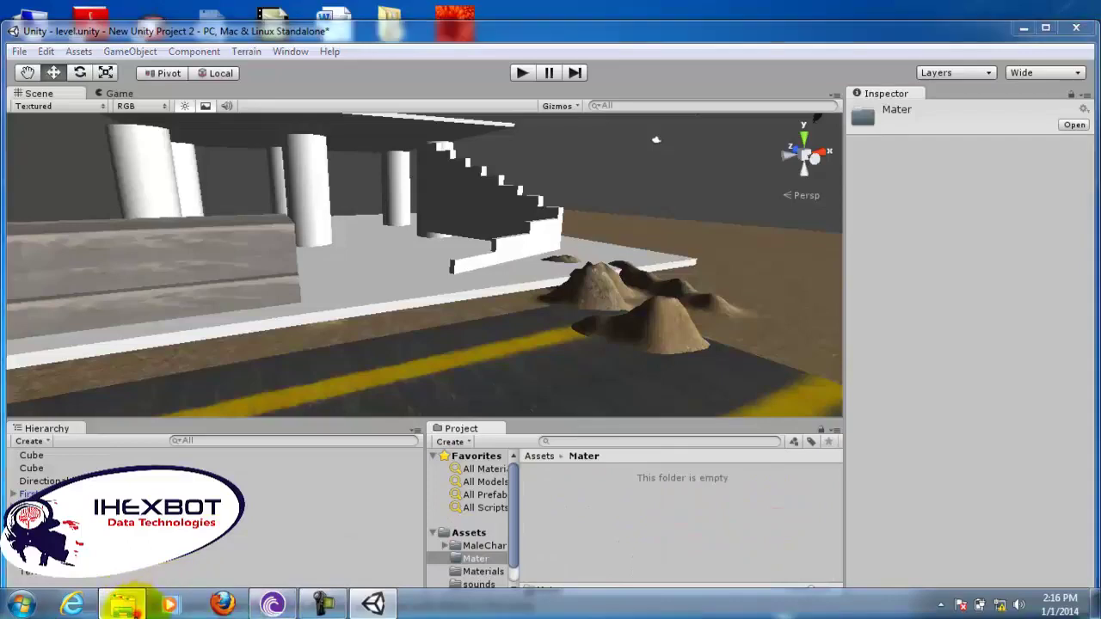
{"action": "left_click", "coordinate": [125, 603]}
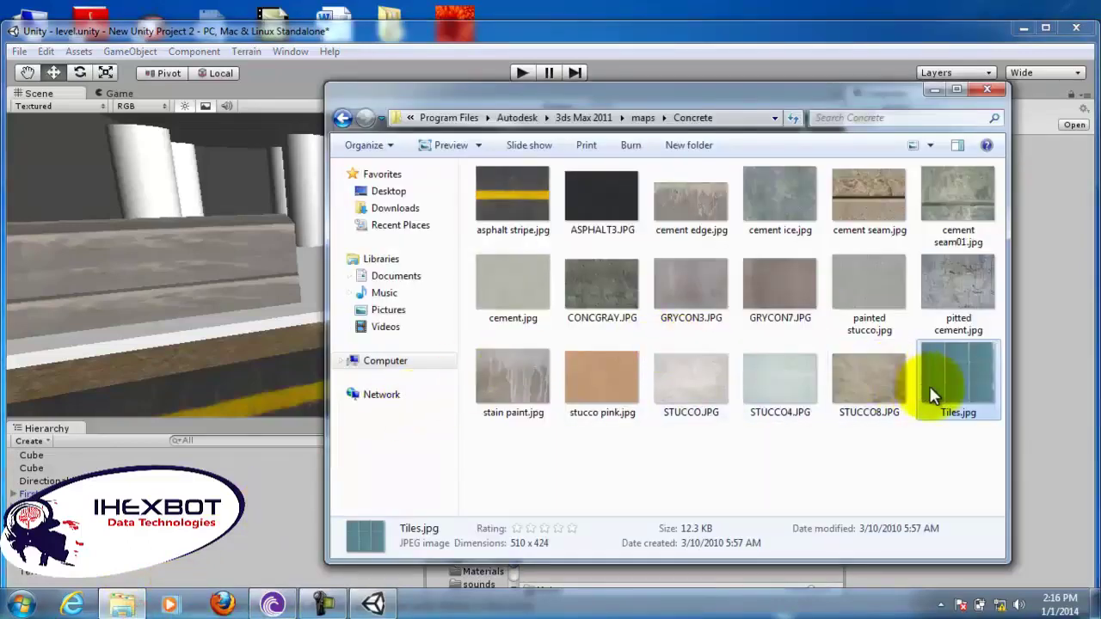
{"action": "left_click_drag", "start_coordinate": [933, 396], "coordinate": [534, 510]}
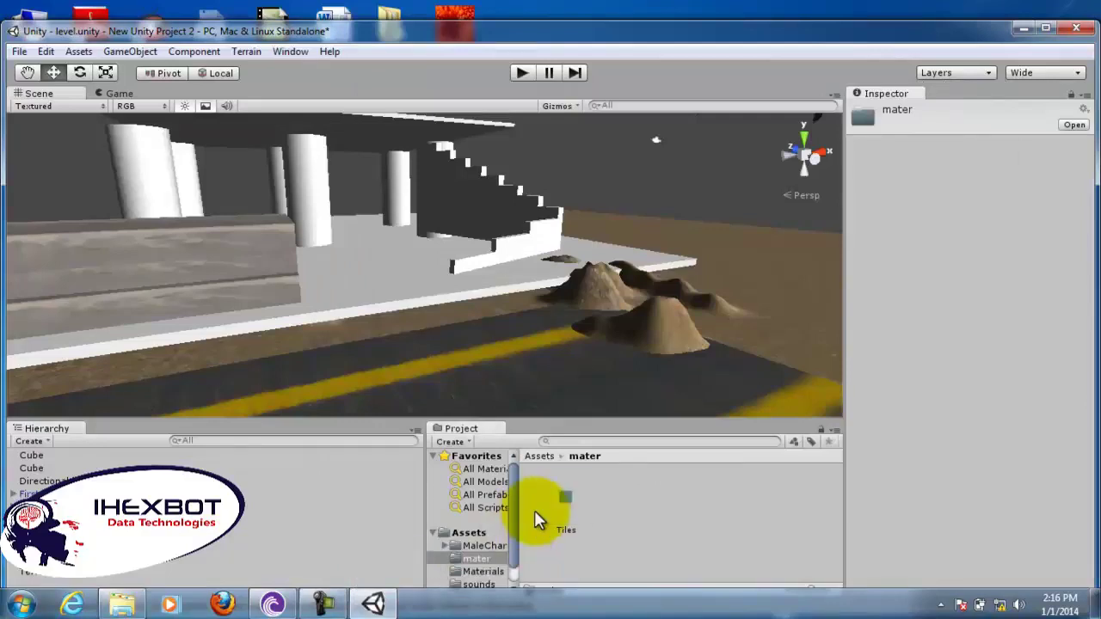
Create a material named floor in the mater folder, and assign the Tiles texture as its Base (RGB) map
{"action": "right_click", "coordinate": [492, 556]}
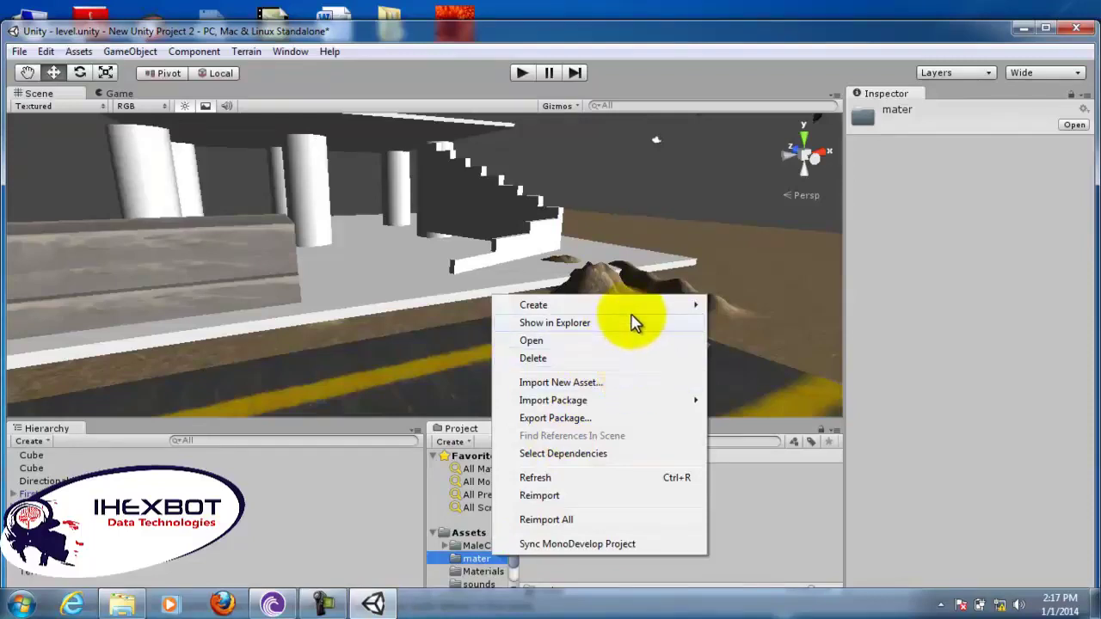
{"action": "mouse_move", "coordinate": [634, 307]}
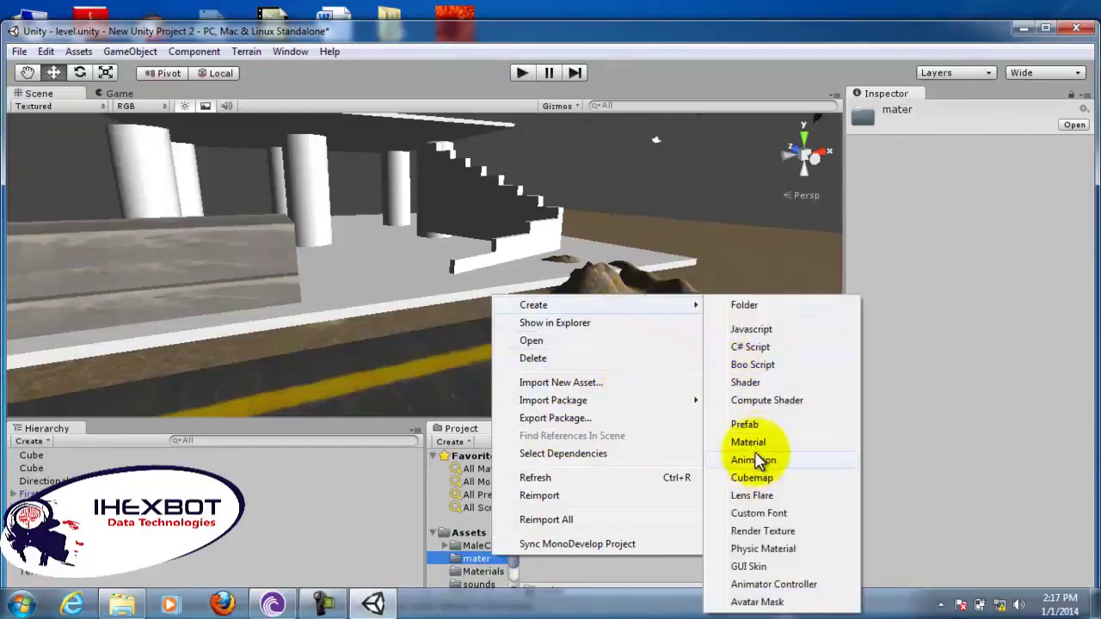
{"action": "left_click", "coordinate": [757, 446]}
{"action": "type", "text": "f"}
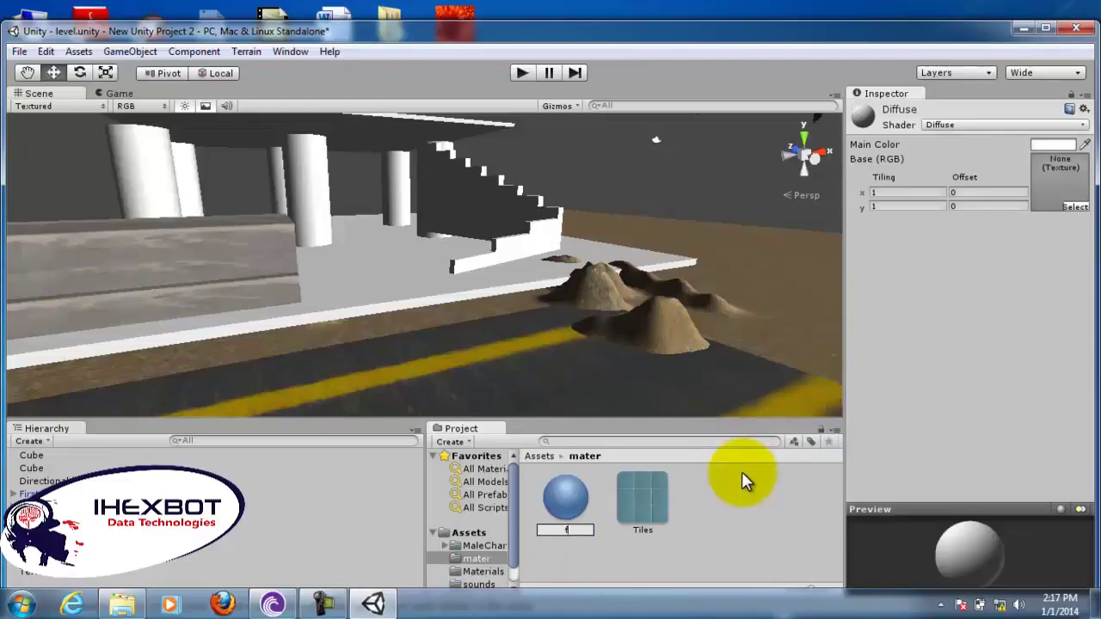
{"action": "type", "text": "loor"}
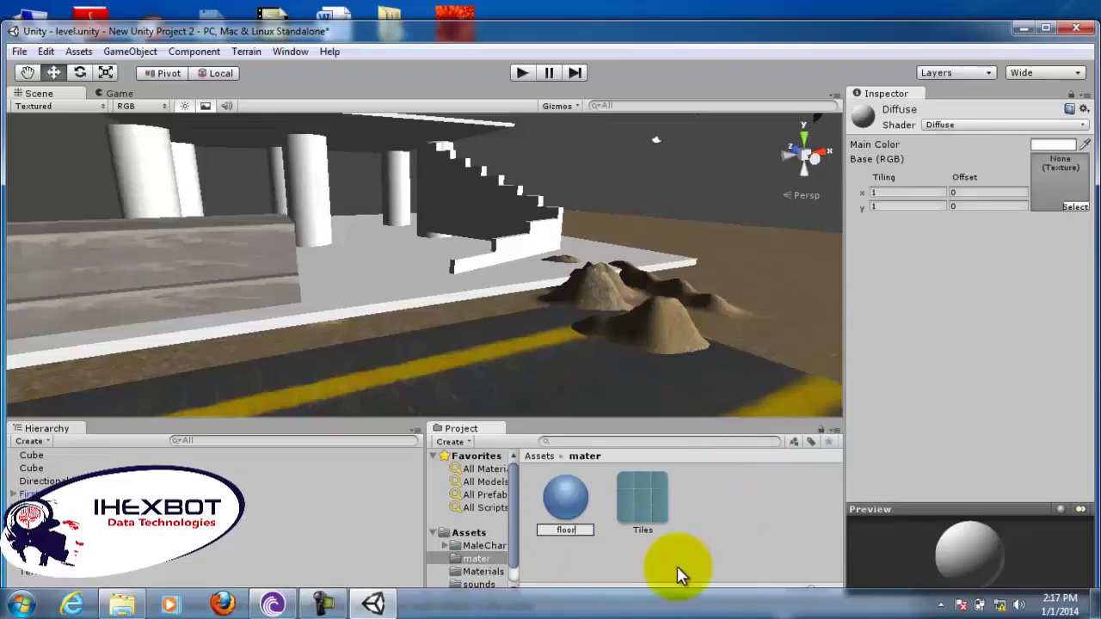
{"action": "key", "text": "Return"}
{"action": "left_click_drag", "start_coordinate": [625, 513], "coordinate": [1041, 204]}
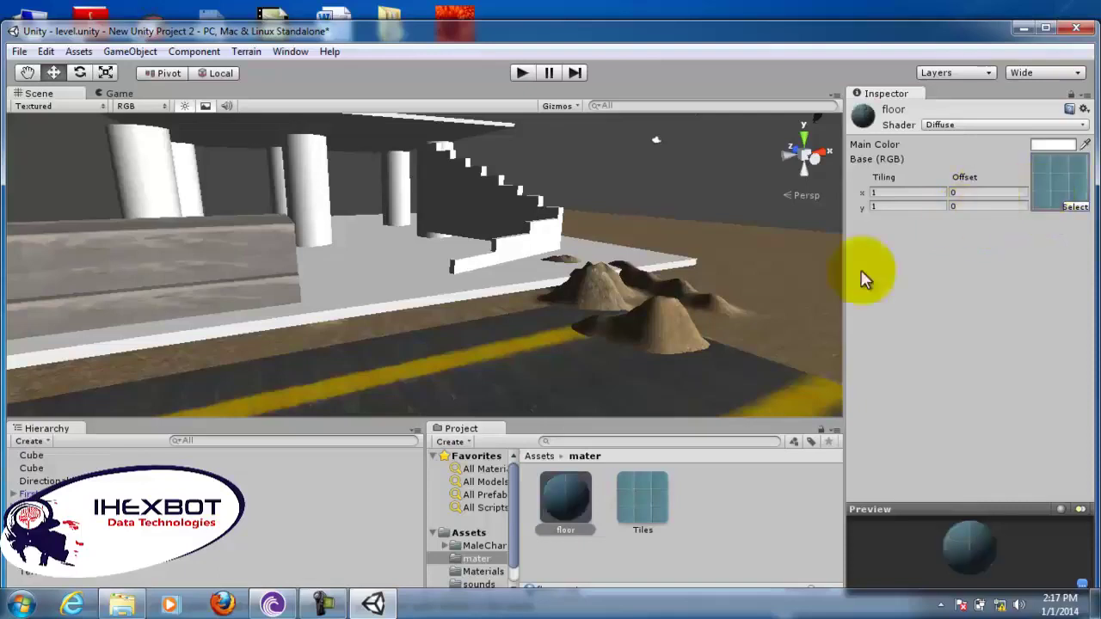
Apply the floor material to the house's floor slab, and set its texture tiling to 10 in X and 10 in Y
{"action": "left_click_drag", "start_coordinate": [562, 506], "coordinate": [365, 285]}
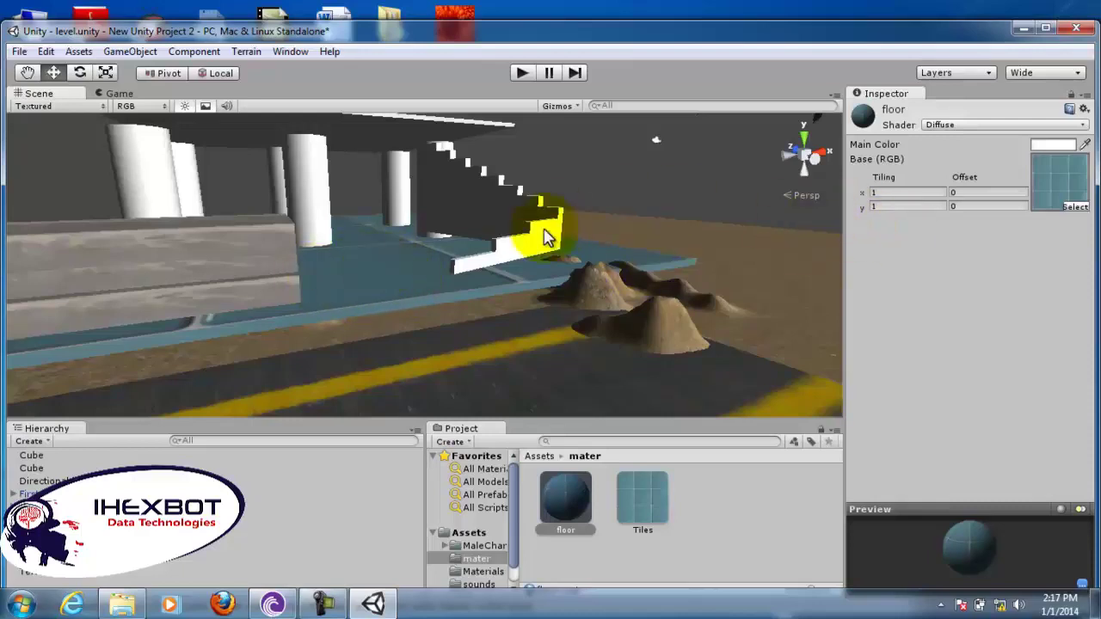
{"action": "right_click_drag", "start_coordinate": [393, 250], "coordinate": [394, 251]}
{"action": "key", "text": "w"}
{"action": "right_click_drag", "start_coordinate": [394, 251], "coordinate": [362, 243]}
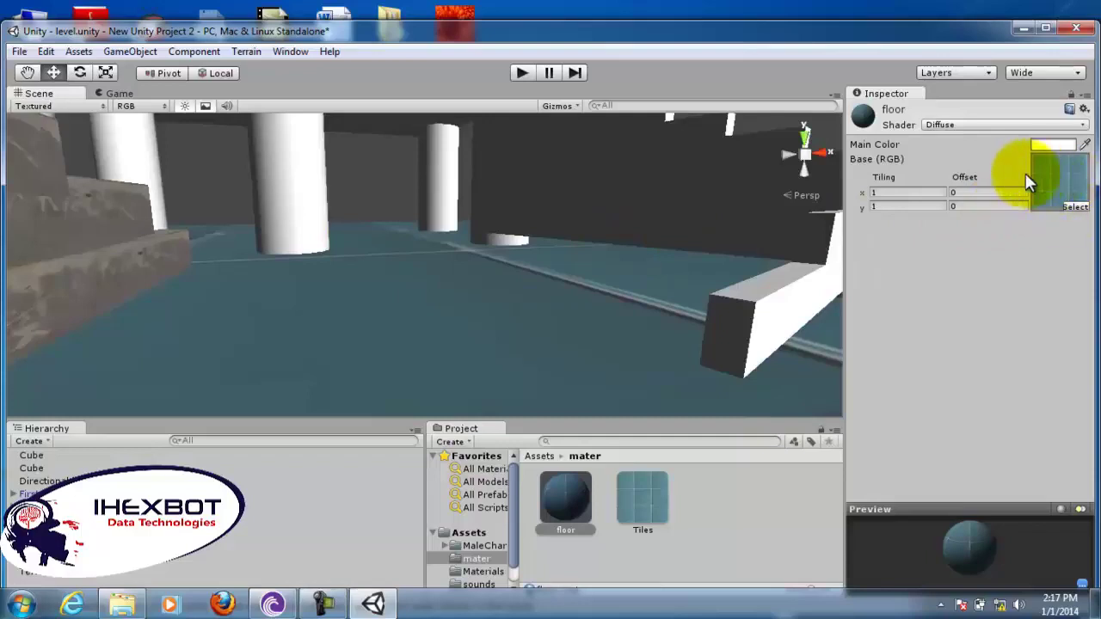
{"action": "left_click", "coordinate": [902, 194]}
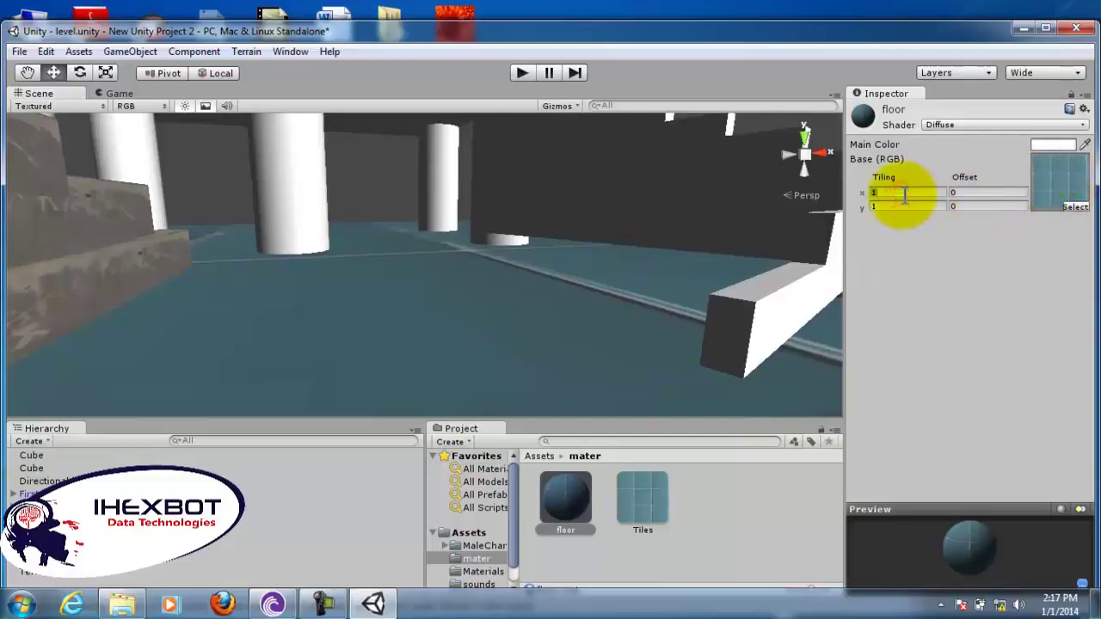
{"action": "type", "text": "10"}
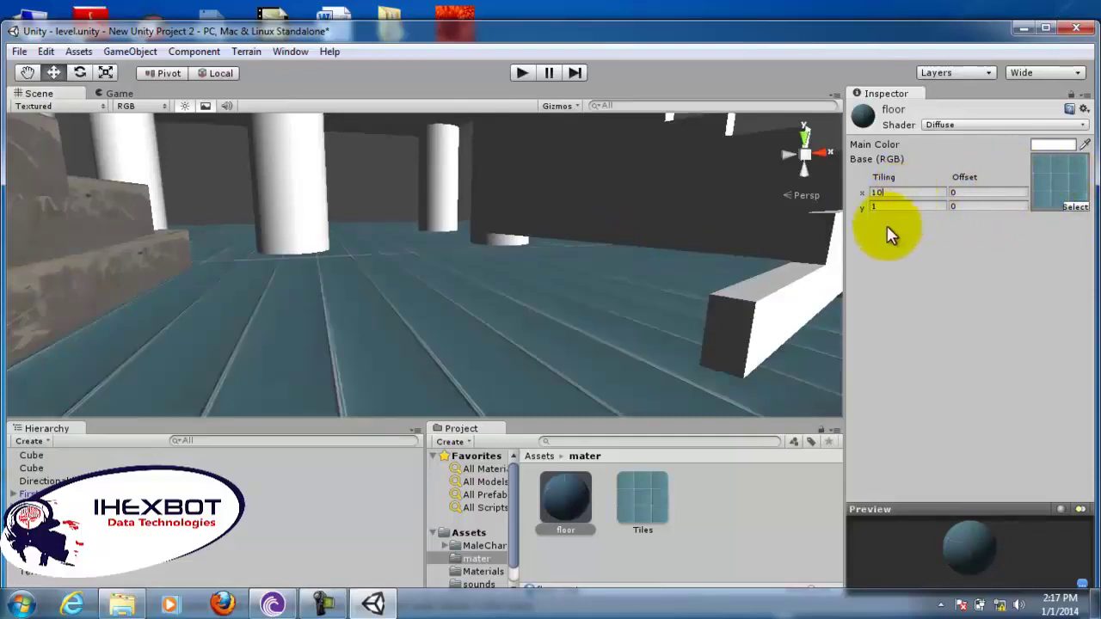
{"action": "left_click", "coordinate": [892, 206]}
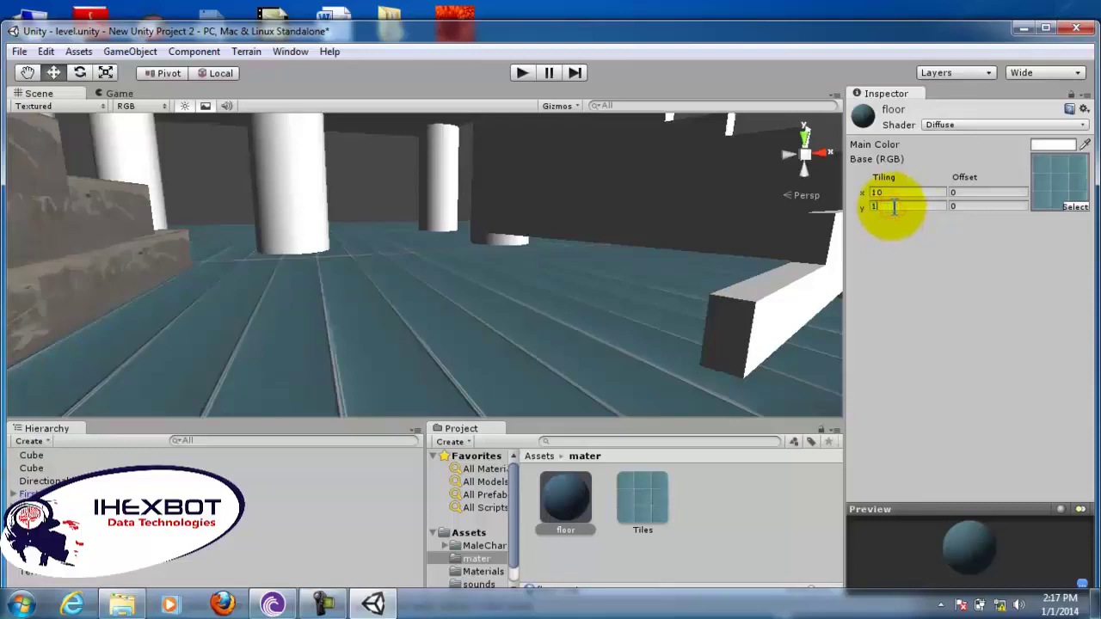
{"action": "type", "text": "10"}
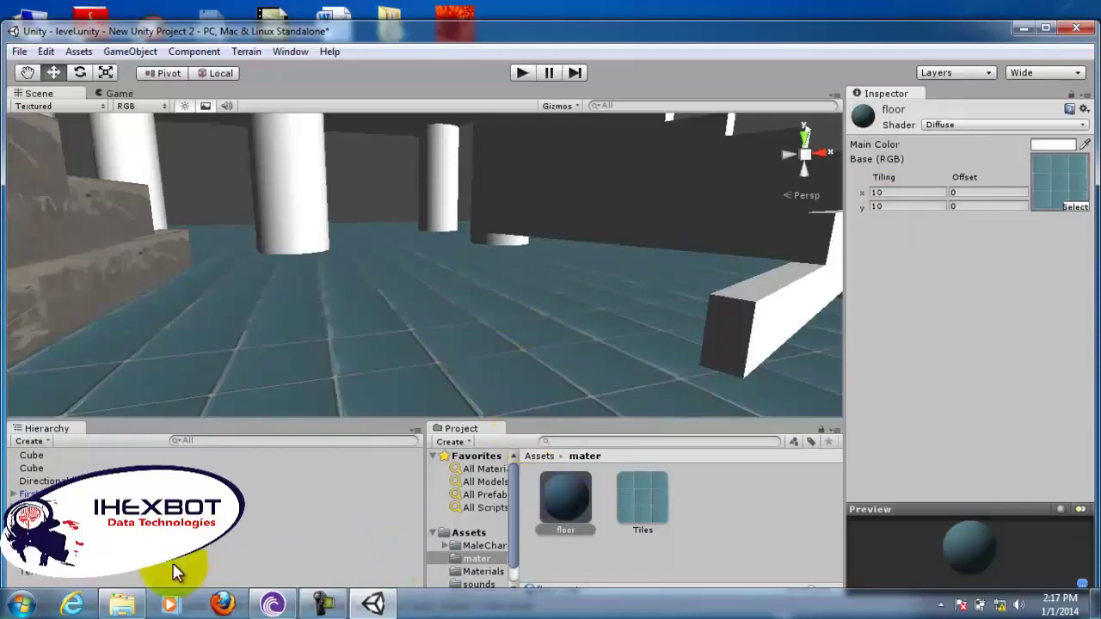
Import stain paint.jpg from the Concrete maps folder in Windows Explorer into the project's mater folder
{"action": "left_click", "coordinate": [123, 602]}
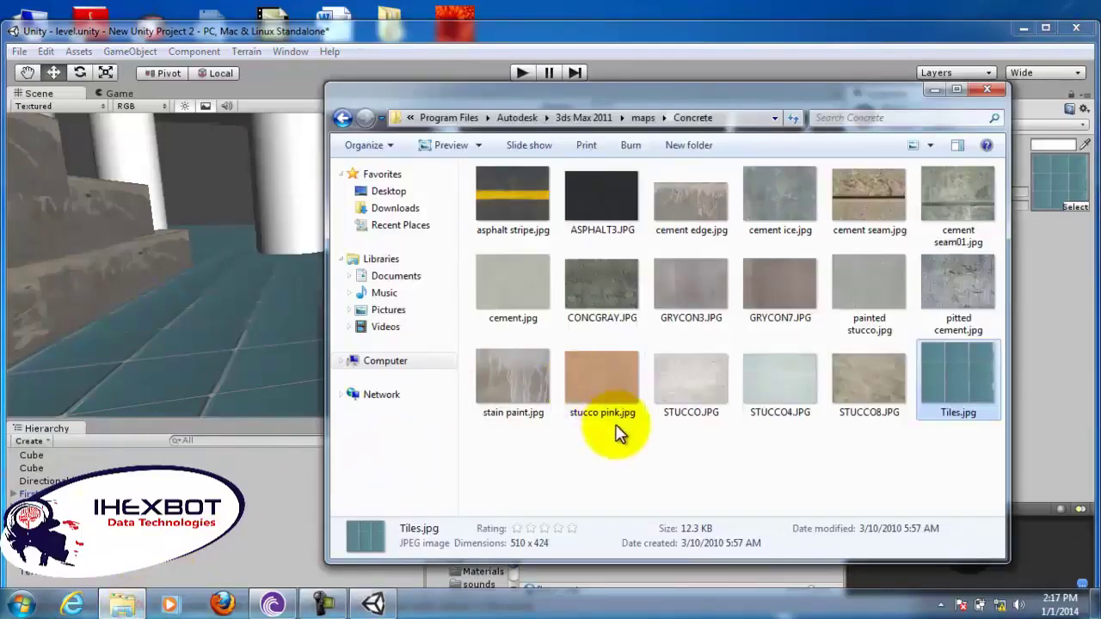
{"action": "left_click", "coordinate": [650, 445]}
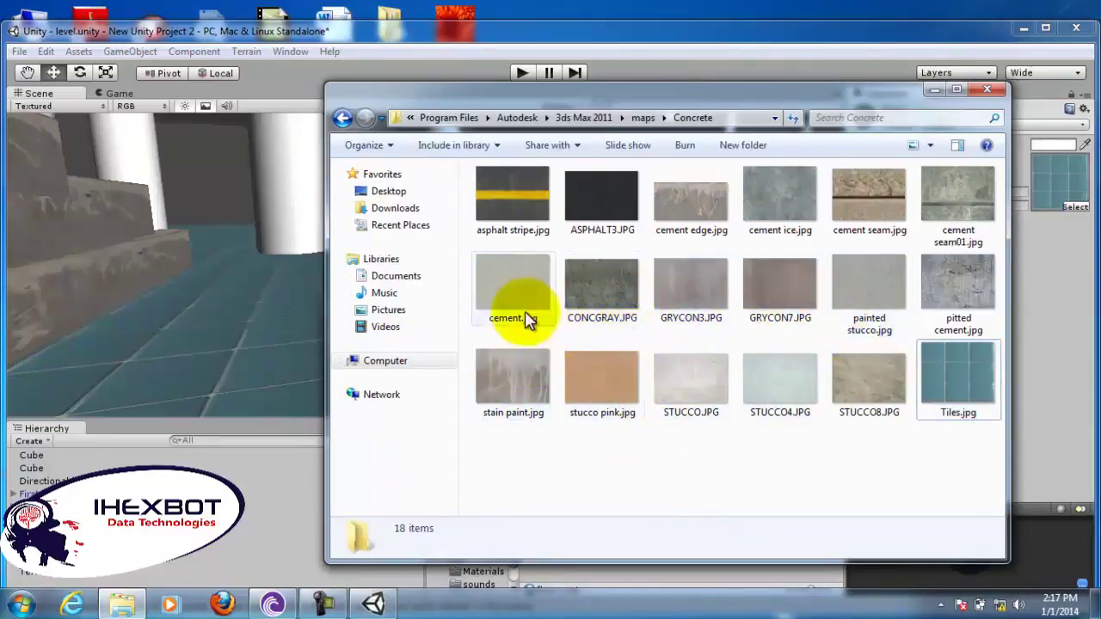
{"action": "left_click", "coordinate": [513, 399]}
{"action": "mouse_move", "coordinate": [510, 385]}
{"action": "left_mouse_down"}
{"action": "mouse_move", "coordinate": [433, 462]}
{"action": "mouse_move", "coordinate": [369, 590]}
{"action": "mouse_move", "coordinate": [374, 602]}
{"action": "mouse_move", "coordinate": [507, 519]}
{"action": "mouse_move", "coordinate": [605, 555]}
{"action": "mouse_move", "coordinate": [541, 547]}
{"action": "left_mouse_up"}
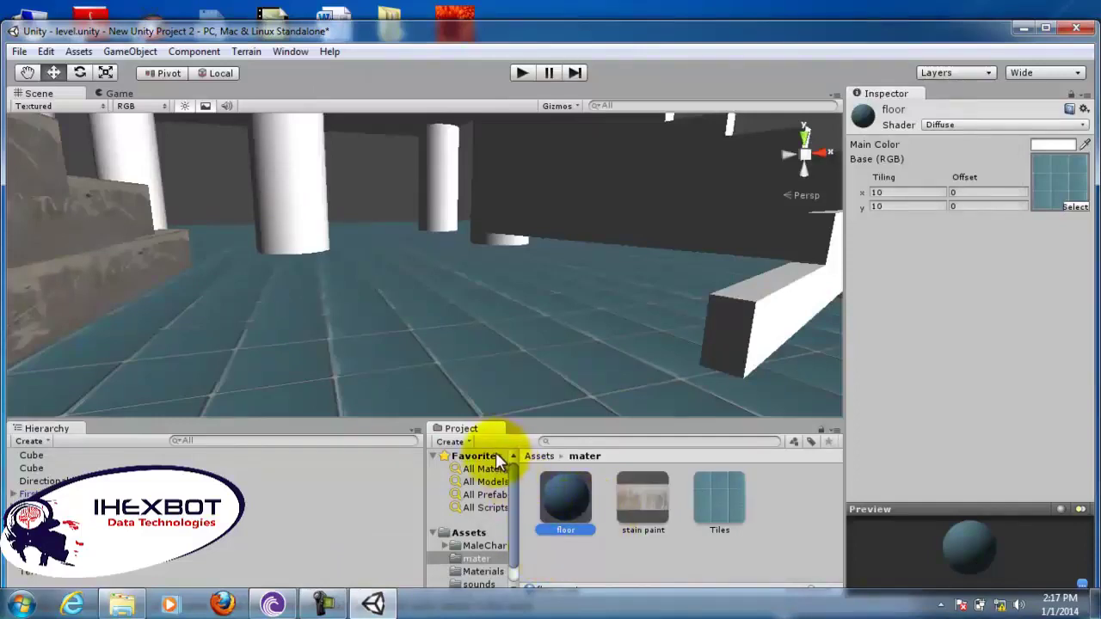
Create a material named column in the mater folder, and assign the stain paint texture as its Base (RGB) map
{"action": "left_click", "coordinate": [471, 441]}
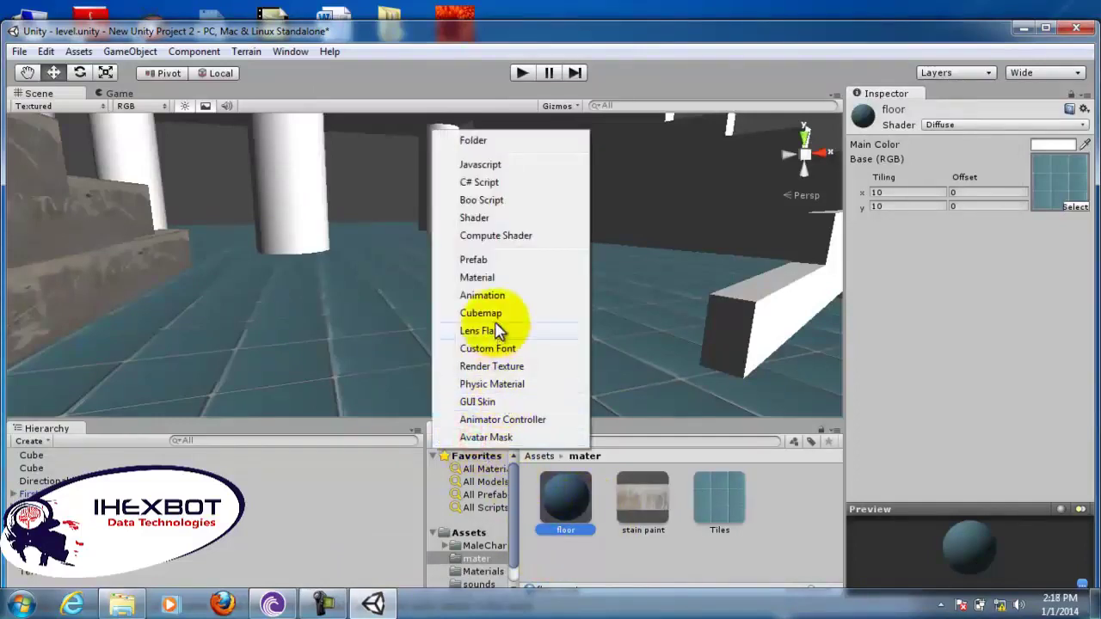
{"action": "left_click", "coordinate": [511, 277]}
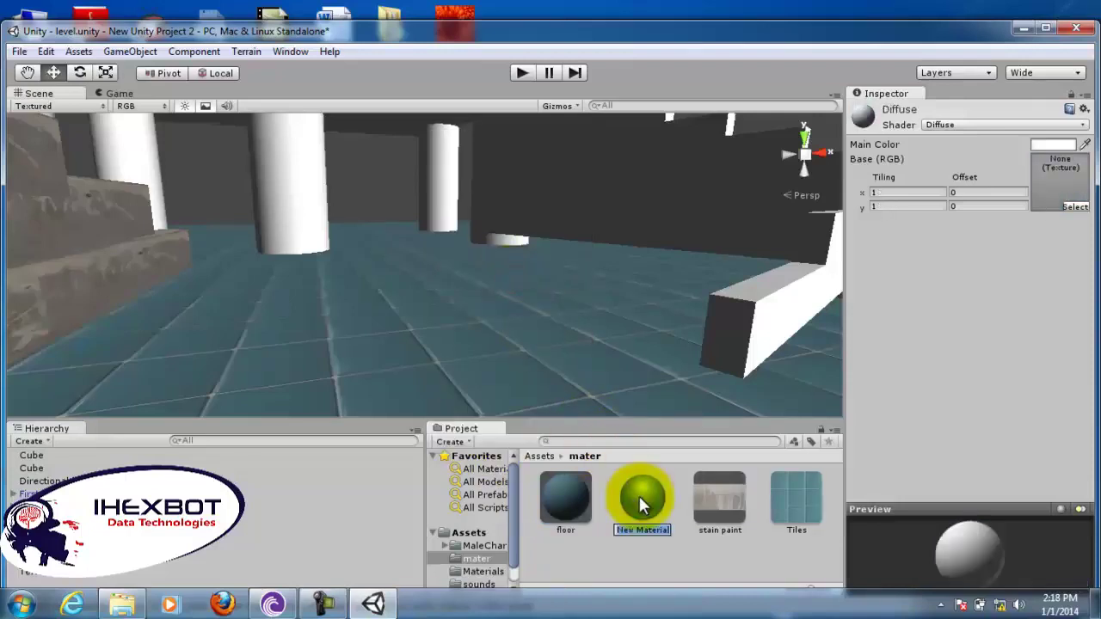
{"action": "type", "text": "column"}
{"action": "key", "text": "Return"}
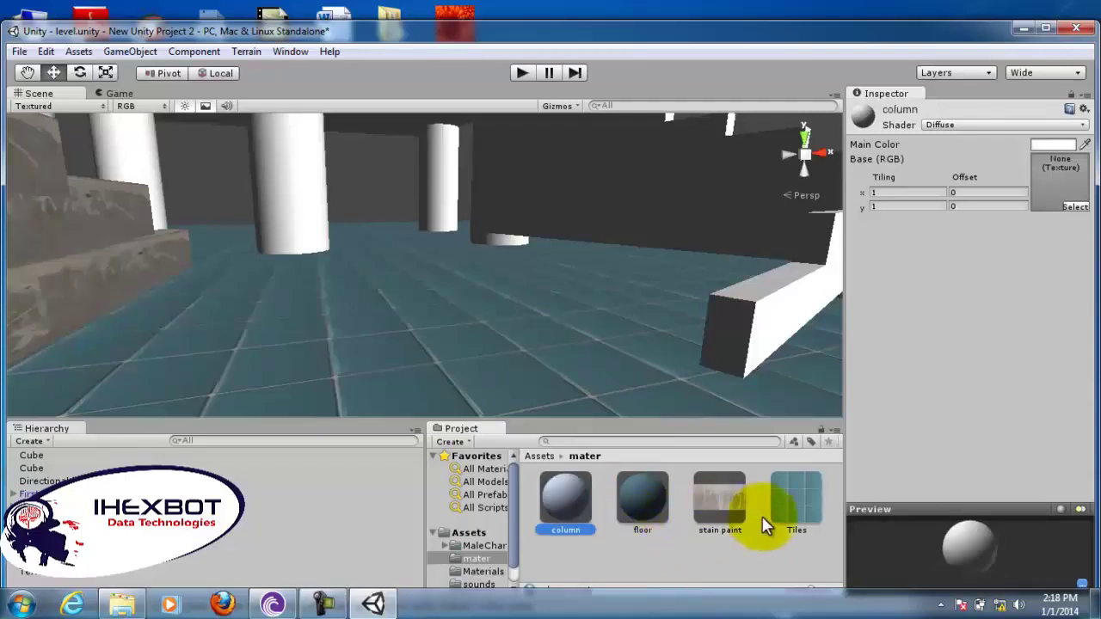
{"action": "mouse_move", "coordinate": [715, 506]}
{"action": "left_mouse_down"}
{"action": "mouse_move", "coordinate": [771, 398]}
{"action": "mouse_move", "coordinate": [972, 255]}
{"action": "mouse_move", "coordinate": [1051, 175]}
{"action": "left_mouse_up"}
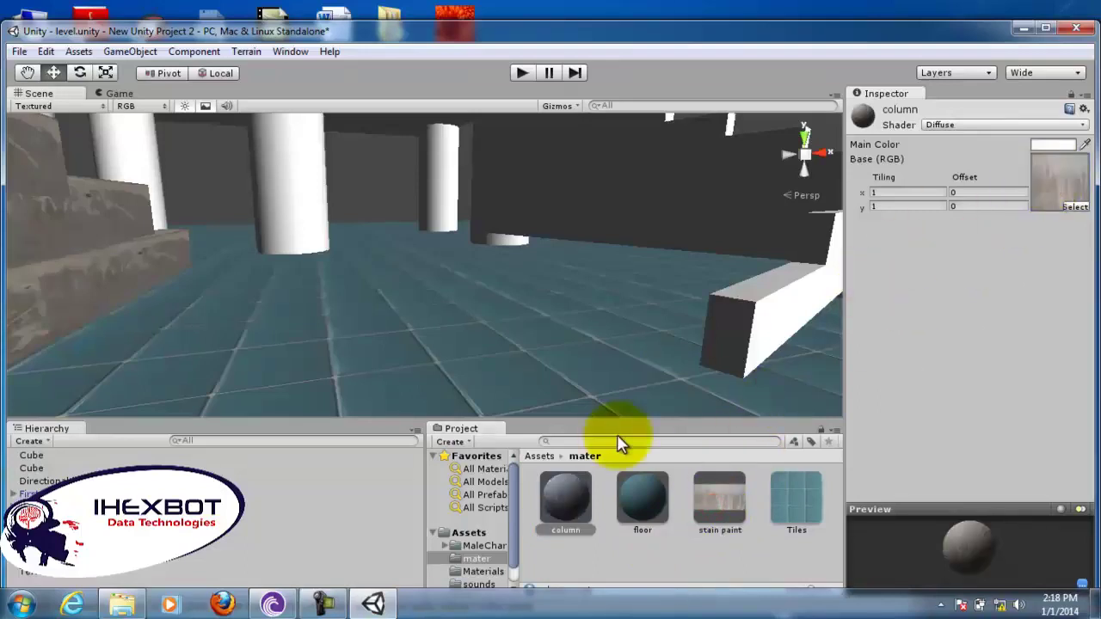
Apply the column material to the white columns of the house, including the one behind the stepped concrete block
{"action": "left_click_drag", "start_coordinate": [579, 485], "coordinate": [314, 219]}
{"action": "left_click_drag", "start_coordinate": [559, 492], "coordinate": [439, 198]}
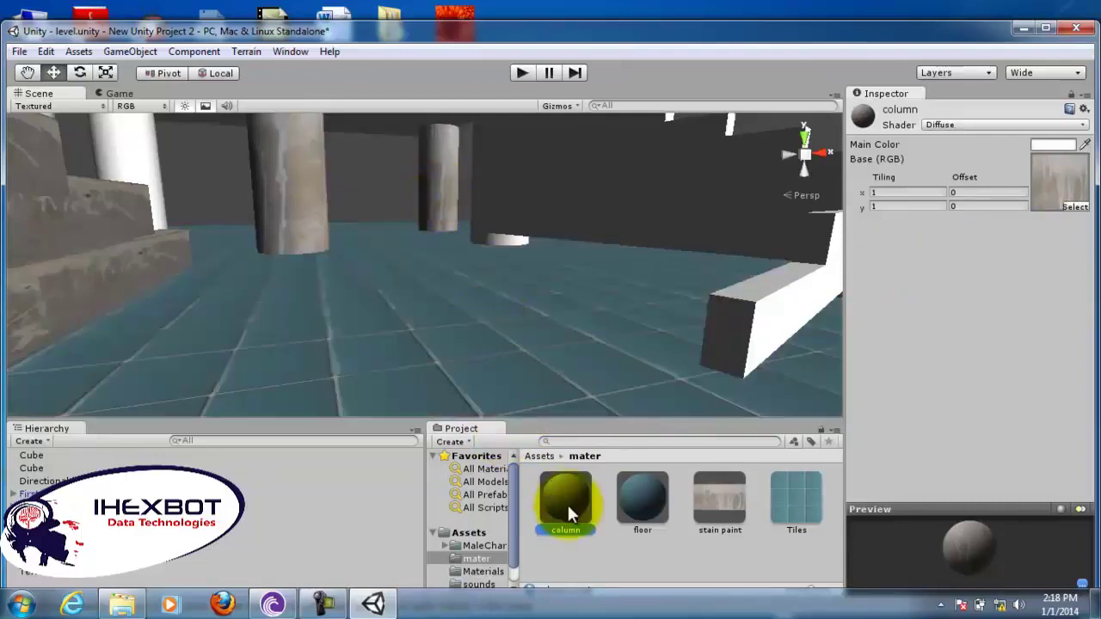
{"action": "left_click_drag", "start_coordinate": [567, 502], "coordinate": [516, 240]}
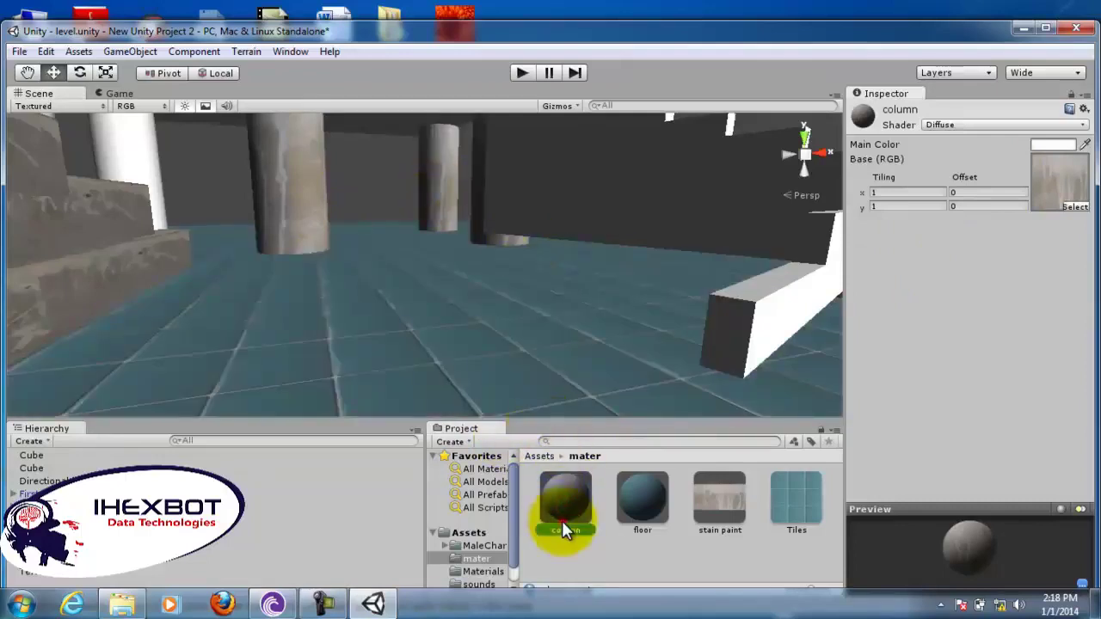
{"action": "left_click_drag", "start_coordinate": [565, 524], "coordinate": [130, 141]}
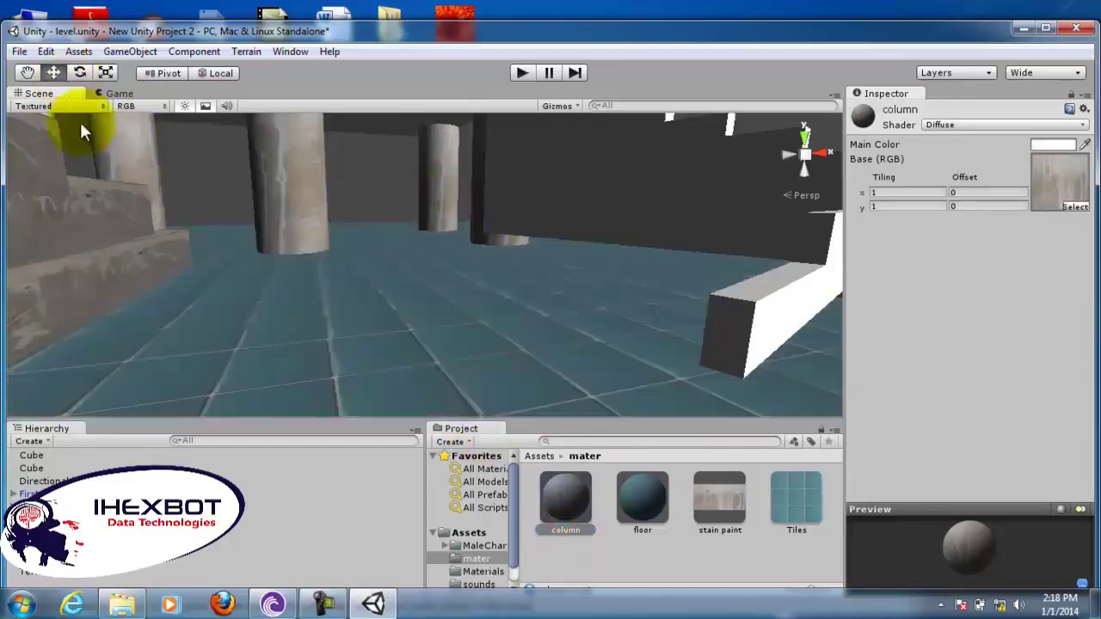
{"action": "left_click_drag", "start_coordinate": [417, 255], "coordinate": [416, 263], "text": "alt"}
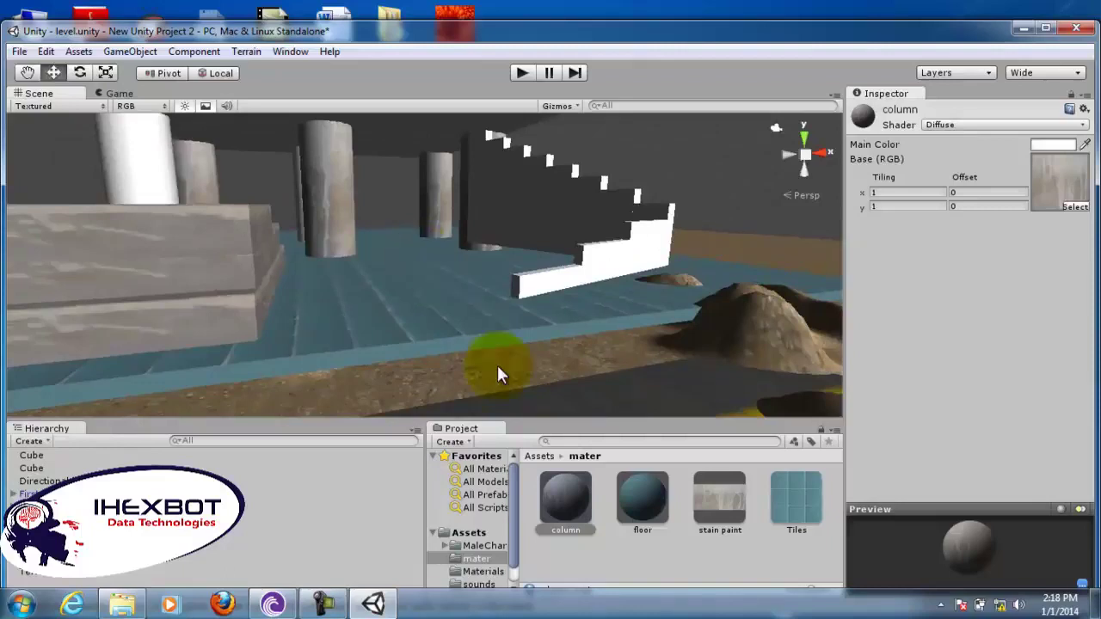
{"action": "left_click_drag", "start_coordinate": [559, 488], "coordinate": [146, 185]}
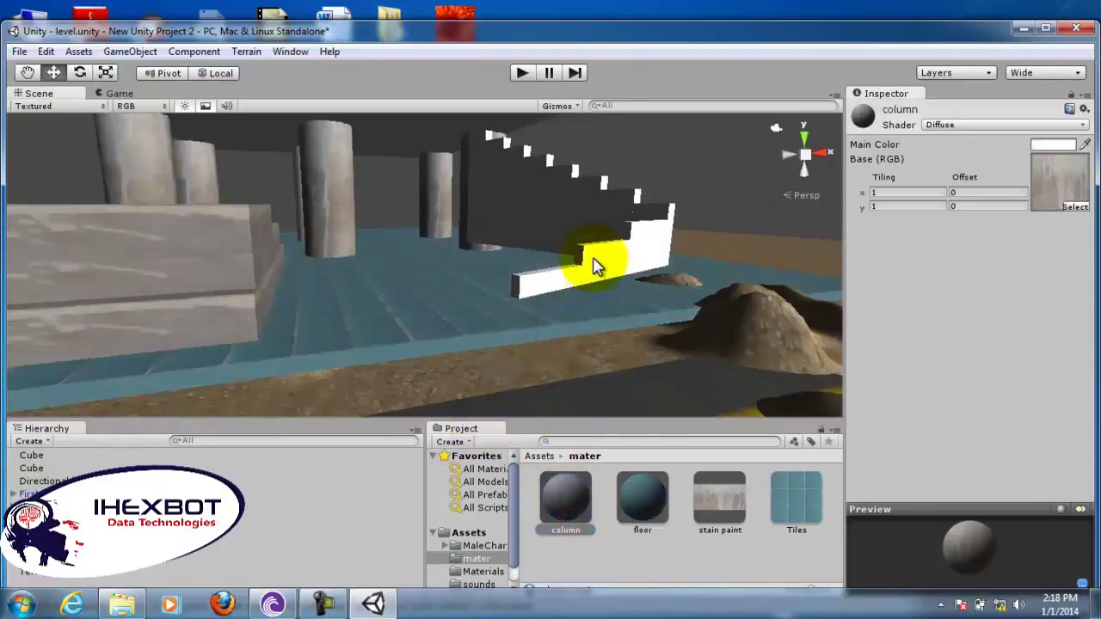
Create another material in the mater folder and name it ceiling
{"action": "key", "text": "alt"}
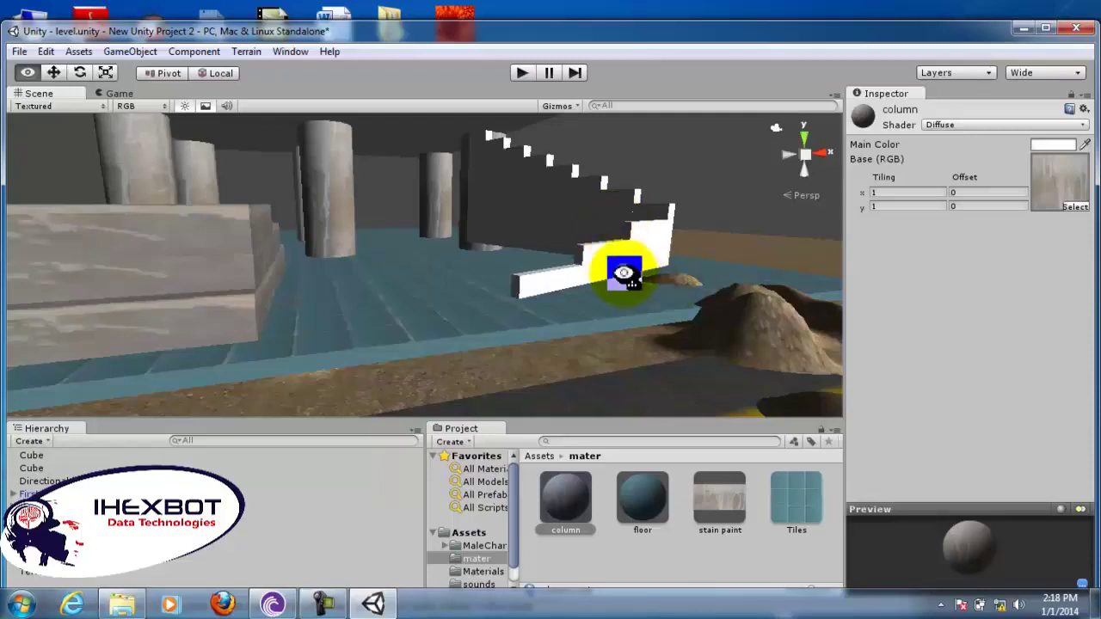
{"action": "left_click_drag", "start_coordinate": [624, 274], "coordinate": [623, 273], "text": "alt"}
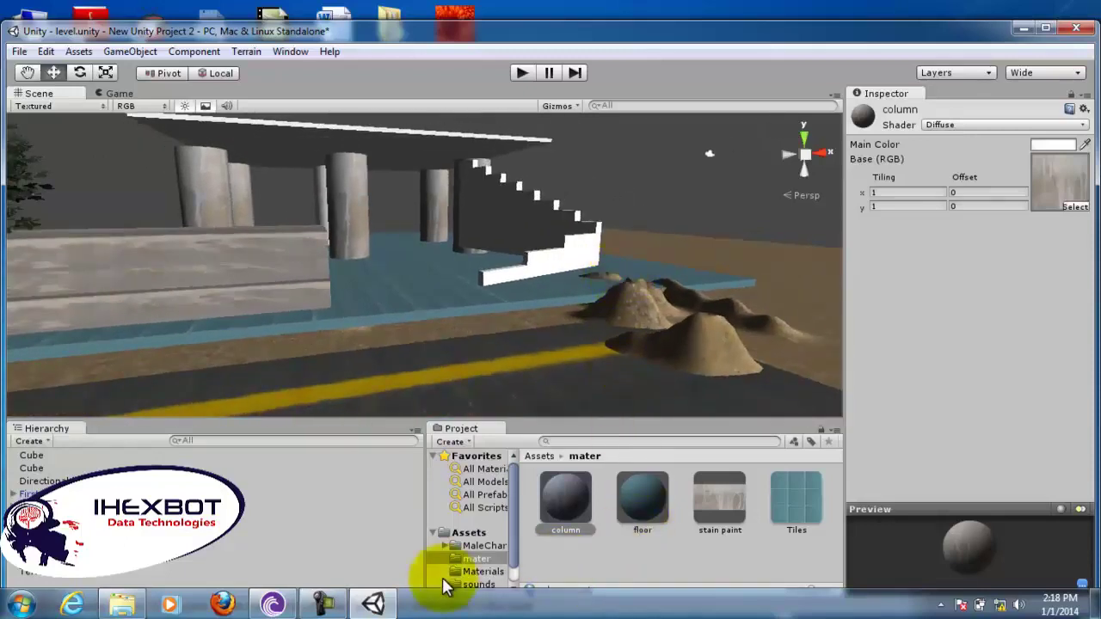
{"action": "right_click", "coordinate": [487, 559]}
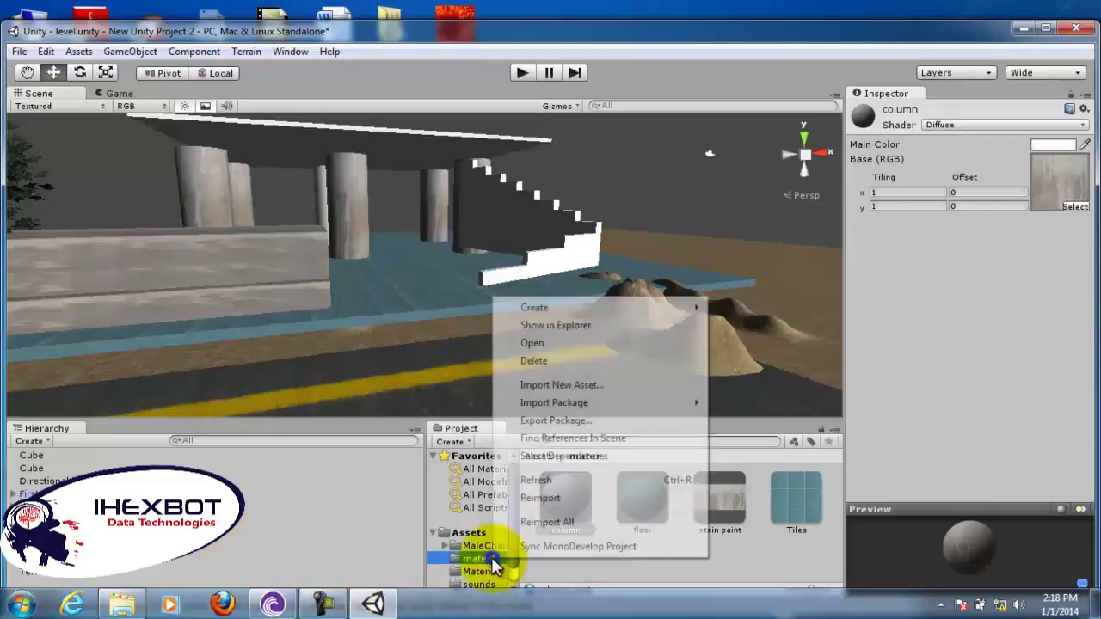
{"action": "mouse_move", "coordinate": [614, 310]}
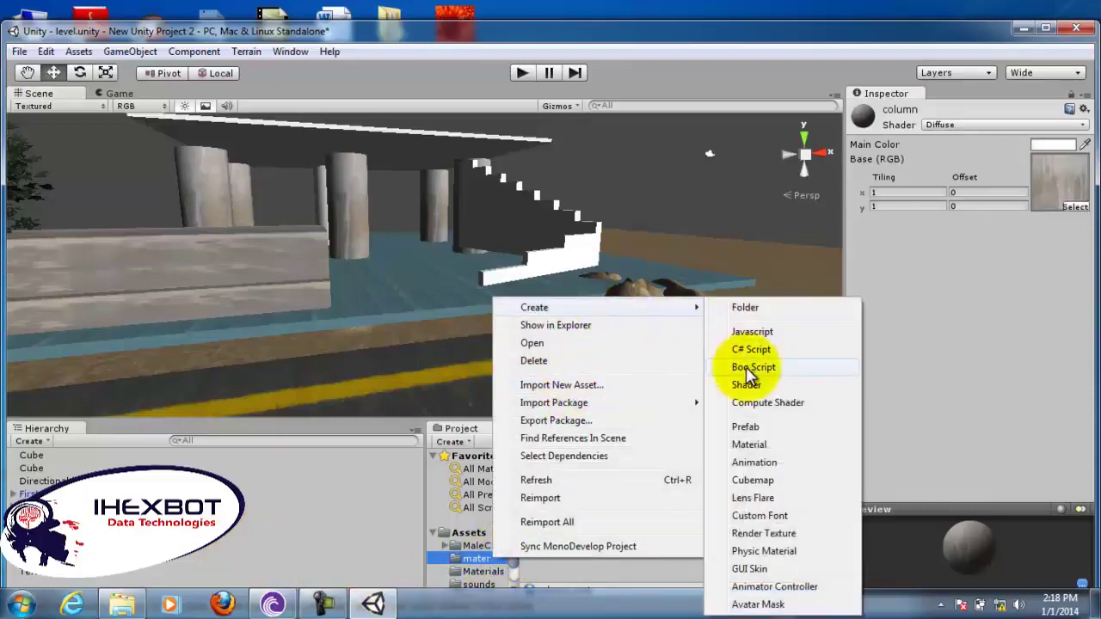
{"action": "left_click", "coordinate": [750, 444]}
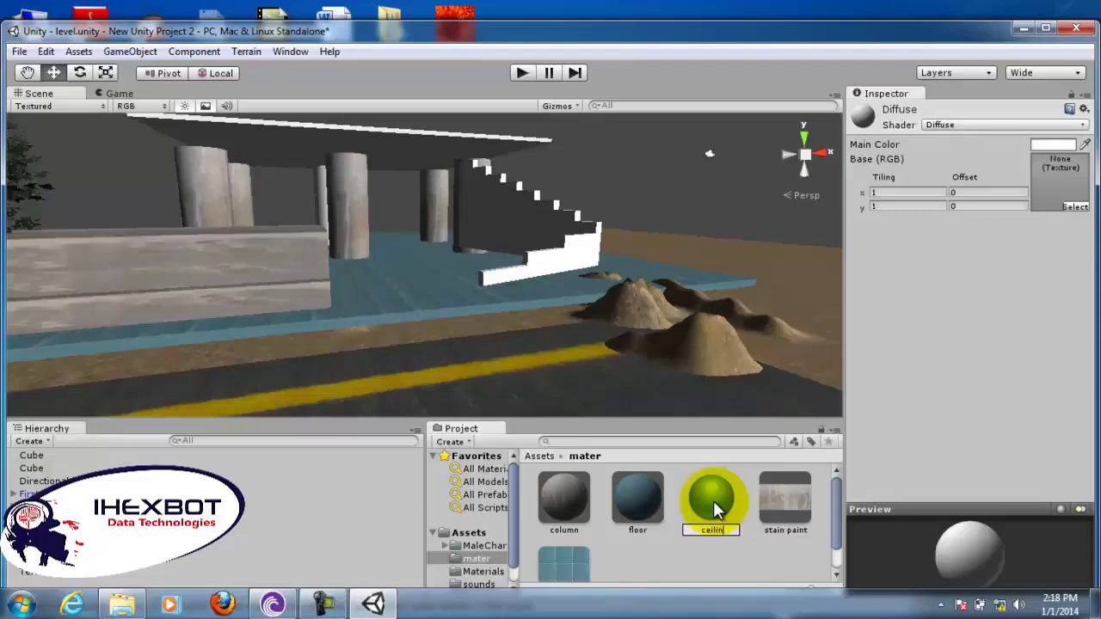
{"action": "key", "text": "Return"}
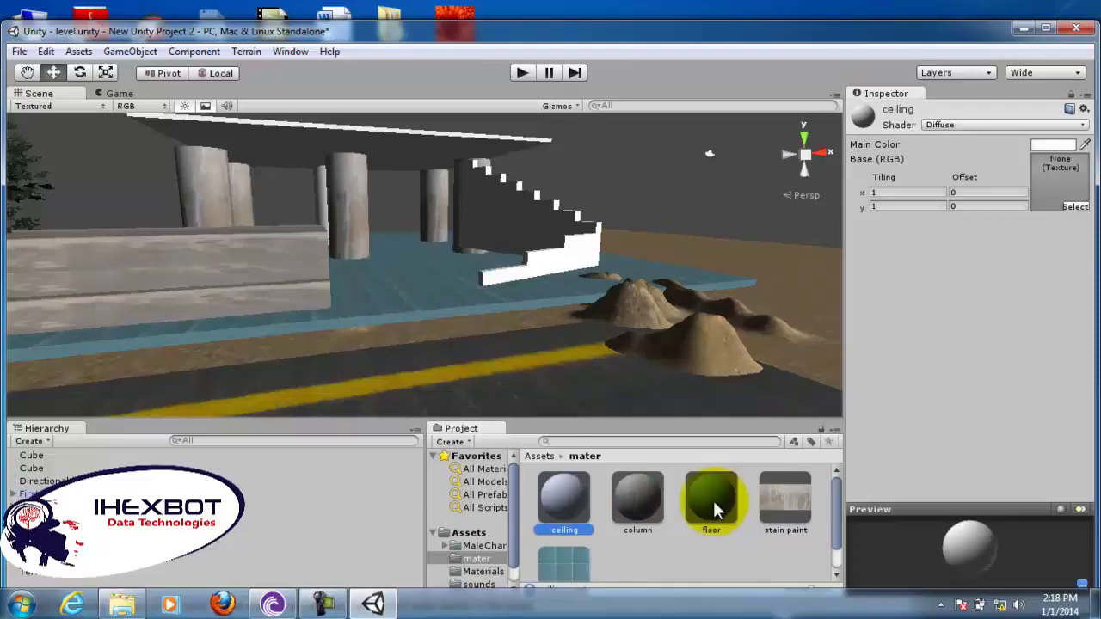
Import ASPHALT3.JPG from the Concrete maps folder in Windows Explorer into the mater folder
{"action": "left_click", "coordinate": [131, 602]}
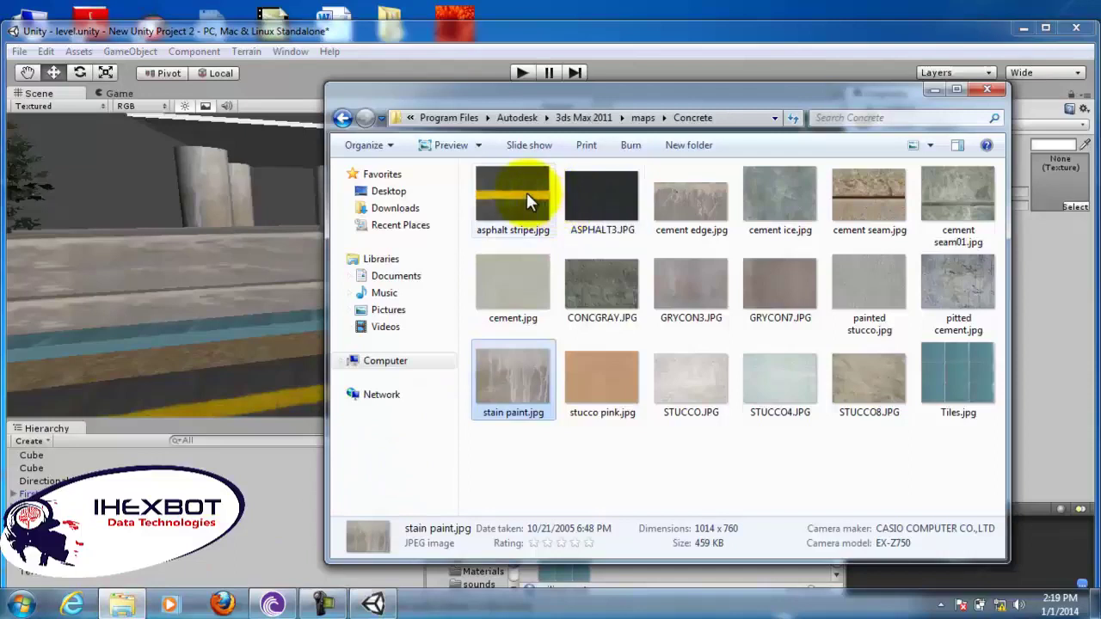
{"action": "mouse_move", "coordinate": [527, 193]}
{"action": "left_mouse_down"}
{"action": "mouse_move", "coordinate": [570, 259]}
{"action": "mouse_move", "coordinate": [513, 210]}
{"action": "left_mouse_up"}
{"action": "left_click_drag", "start_coordinate": [585, 203], "coordinate": [611, 567]}
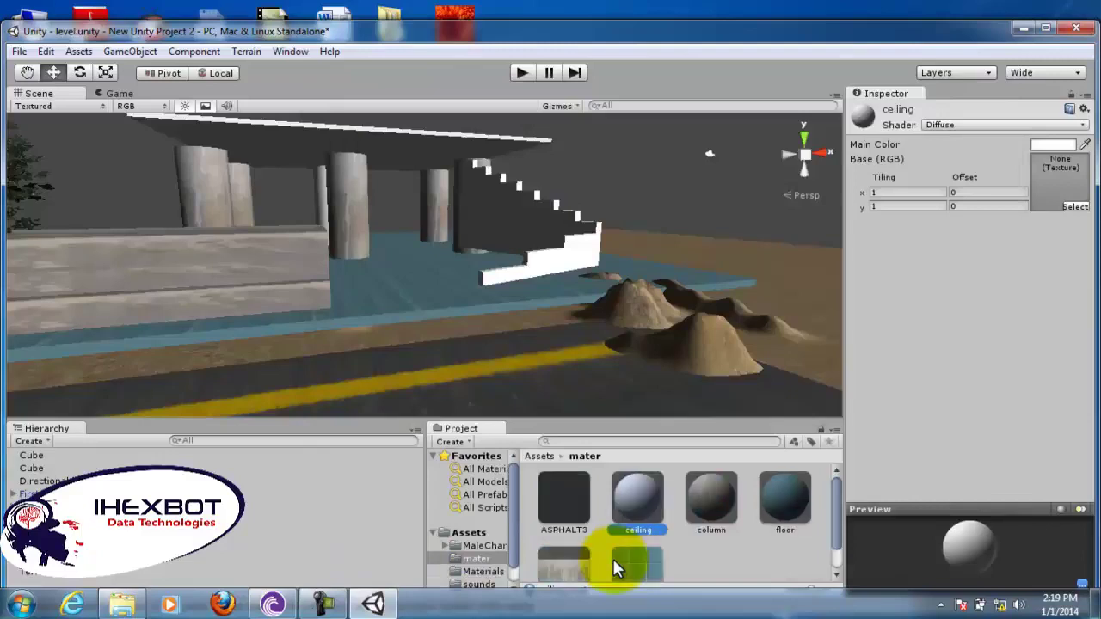
Assign the ASPHALT3 texture as the ceiling material's Base (RGB) map, and apply the material to the house's roof slab
{"action": "left_click_drag", "start_coordinate": [612, 558], "coordinate": [928, 339]}
{"action": "left_click_drag", "start_coordinate": [579, 515], "coordinate": [1063, 176]}
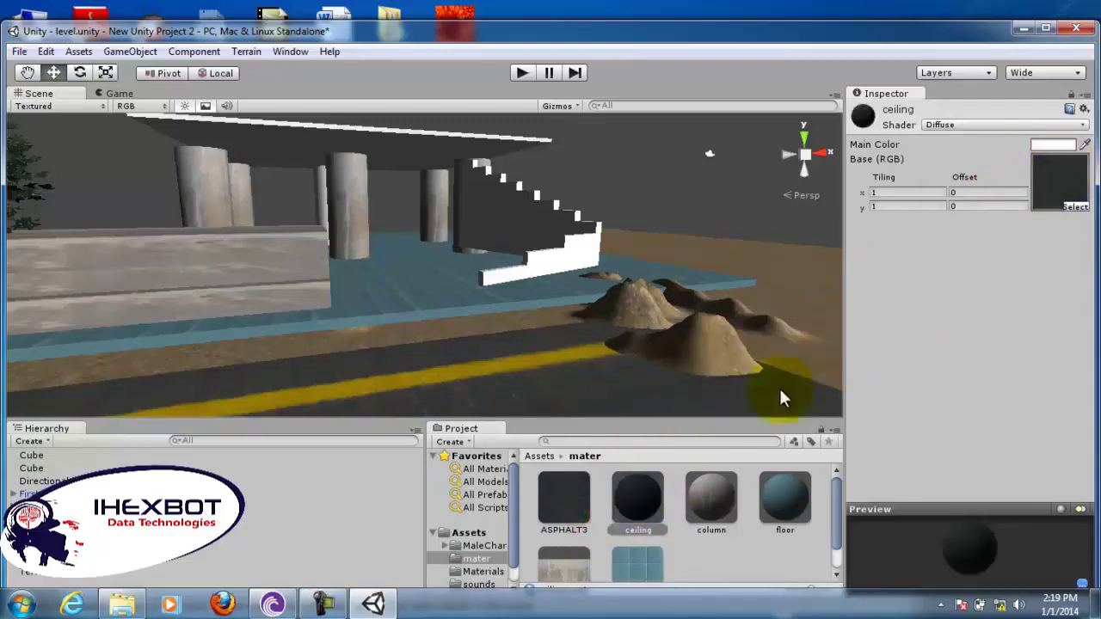
{"action": "left_click_drag", "start_coordinate": [639, 529], "coordinate": [387, 151]}
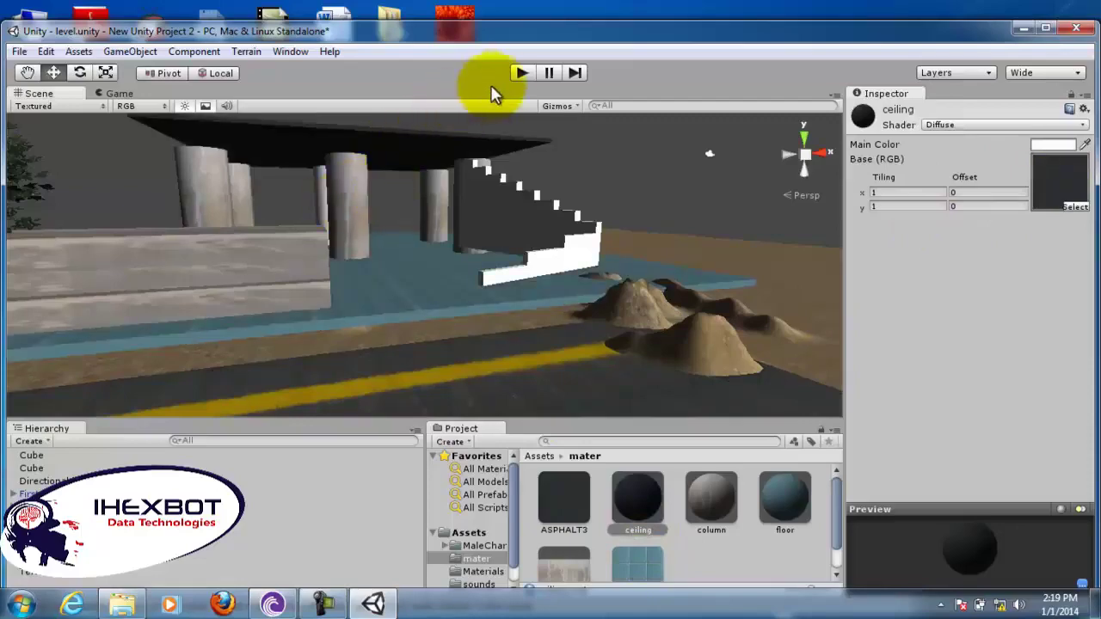
Run the level in play mode, walk around to check the textured house, and stop the game
{"action": "left_click", "coordinate": [519, 74]}
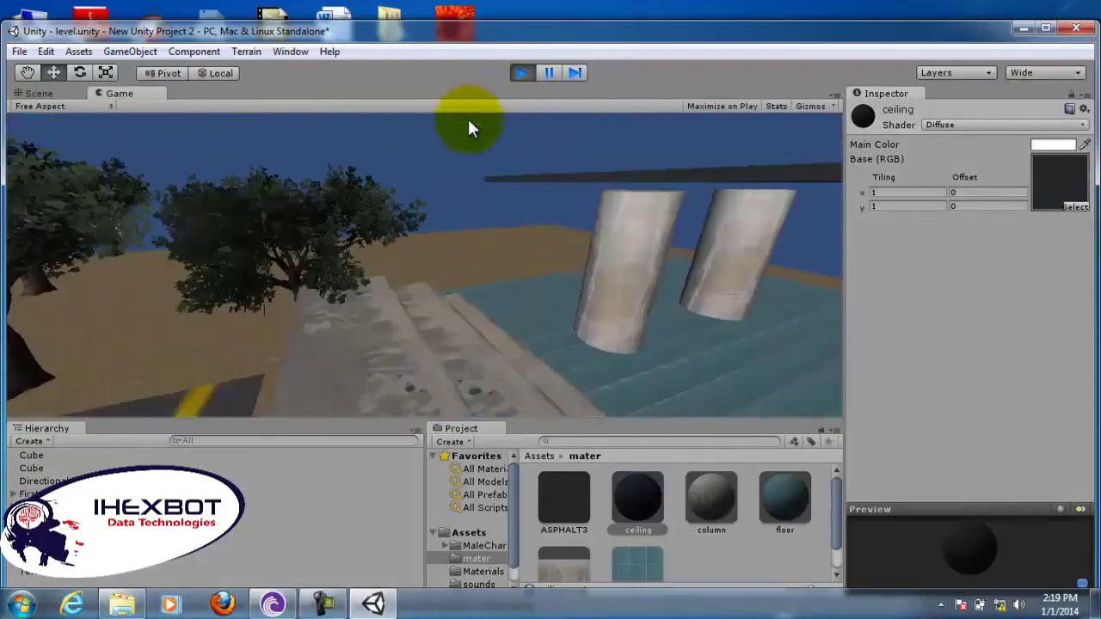
{"action": "key", "text": "w"}
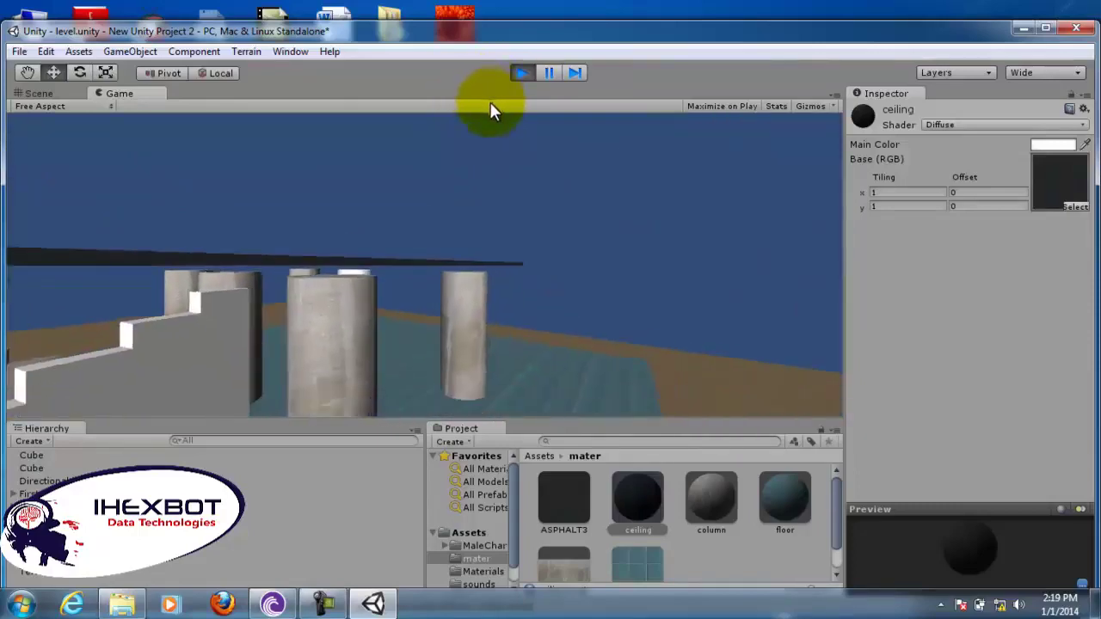
{"action": "key", "text": "s"}
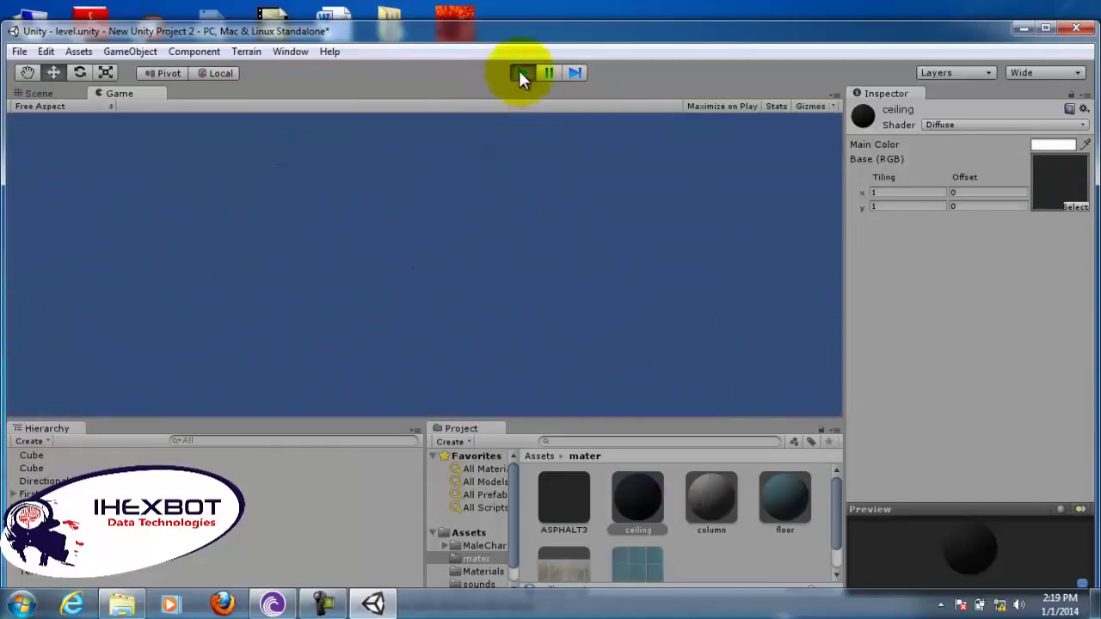
{"action": "left_click", "coordinate": [522, 72]}
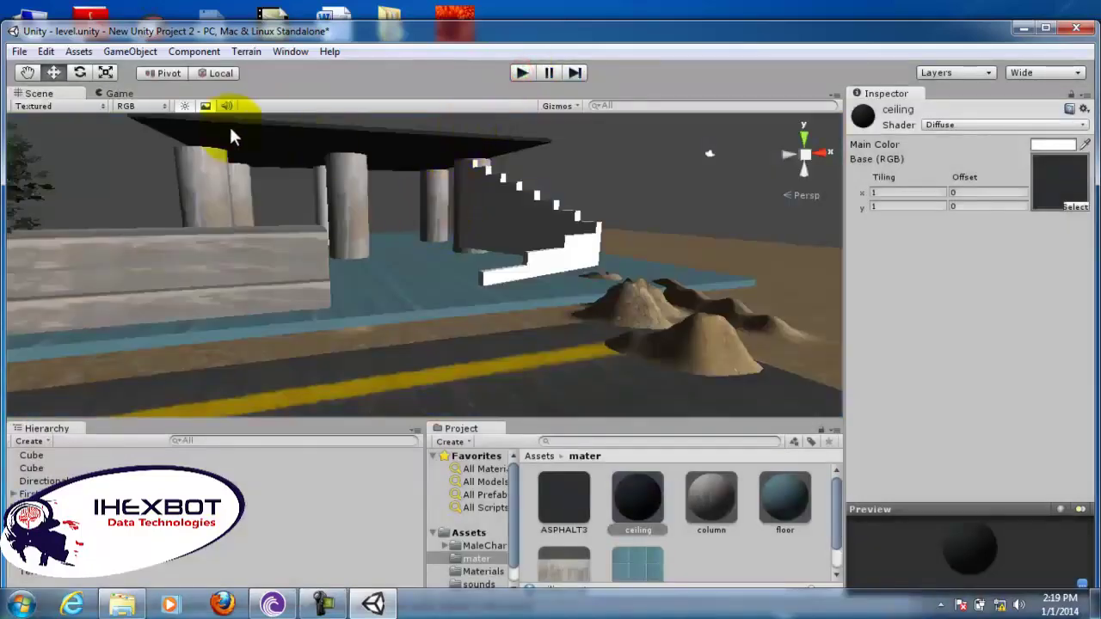
Frame the homemodel object in the scene and look over the house and the surrounding terrain
{"action": "left_click", "coordinate": [130, 52]}
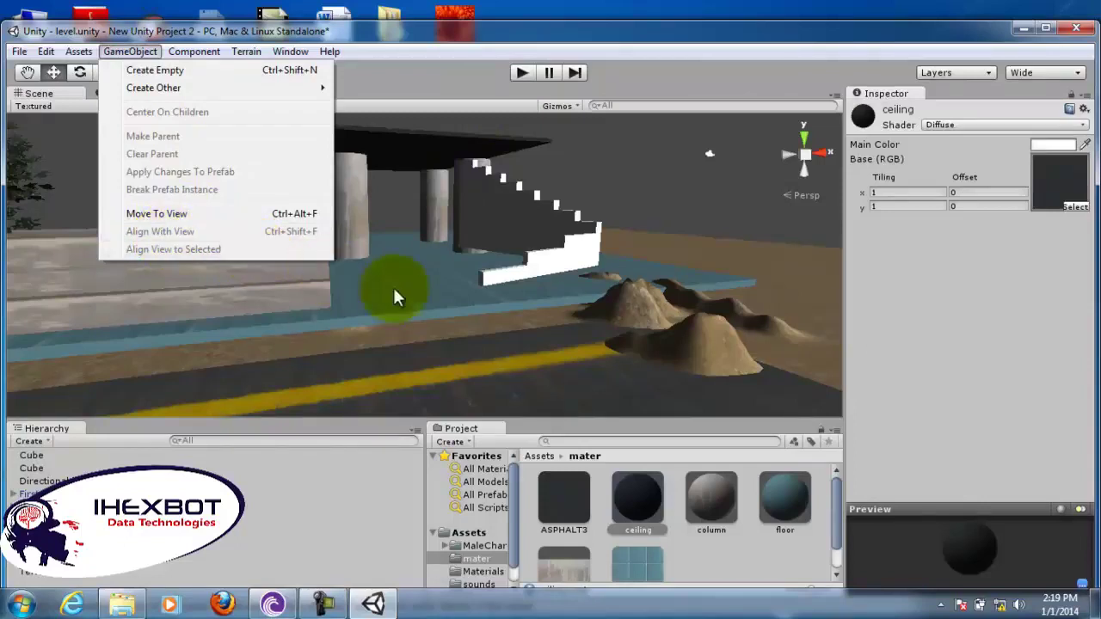
{"action": "left_click", "coordinate": [717, 271]}
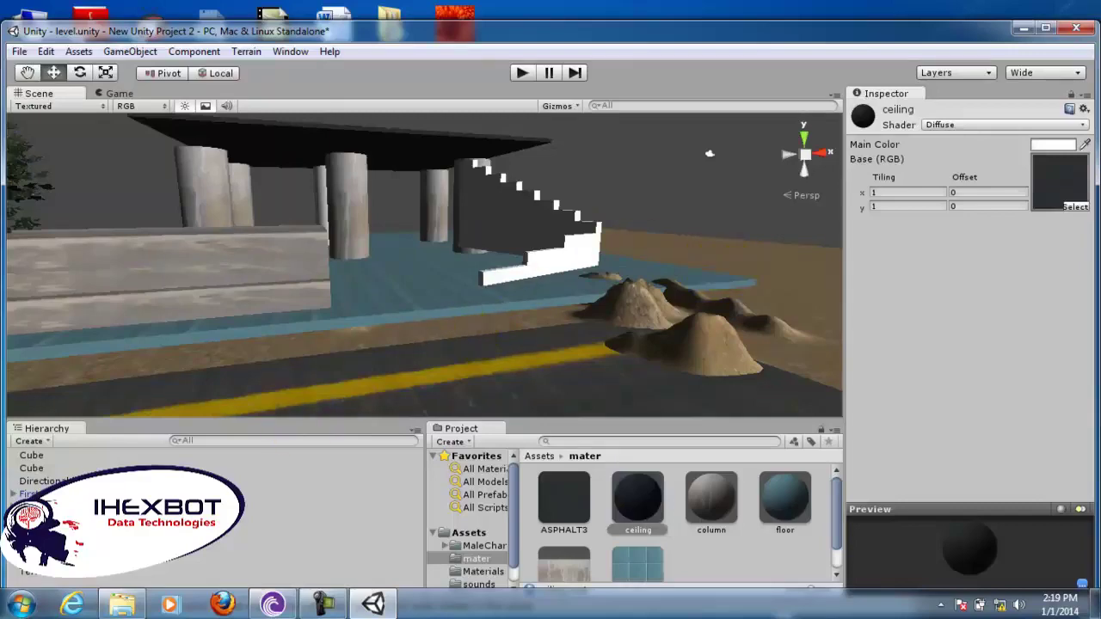
{"action": "double_click", "coordinate": [189, 506]}
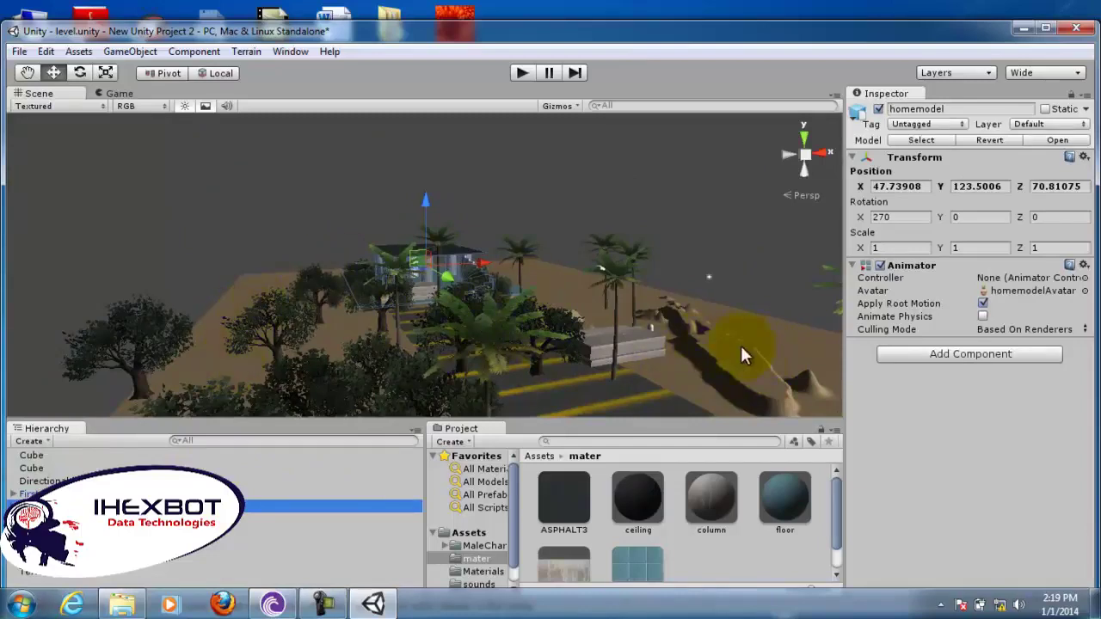
{"action": "right_click_drag", "start_coordinate": [752, 349], "coordinate": [753, 349]}
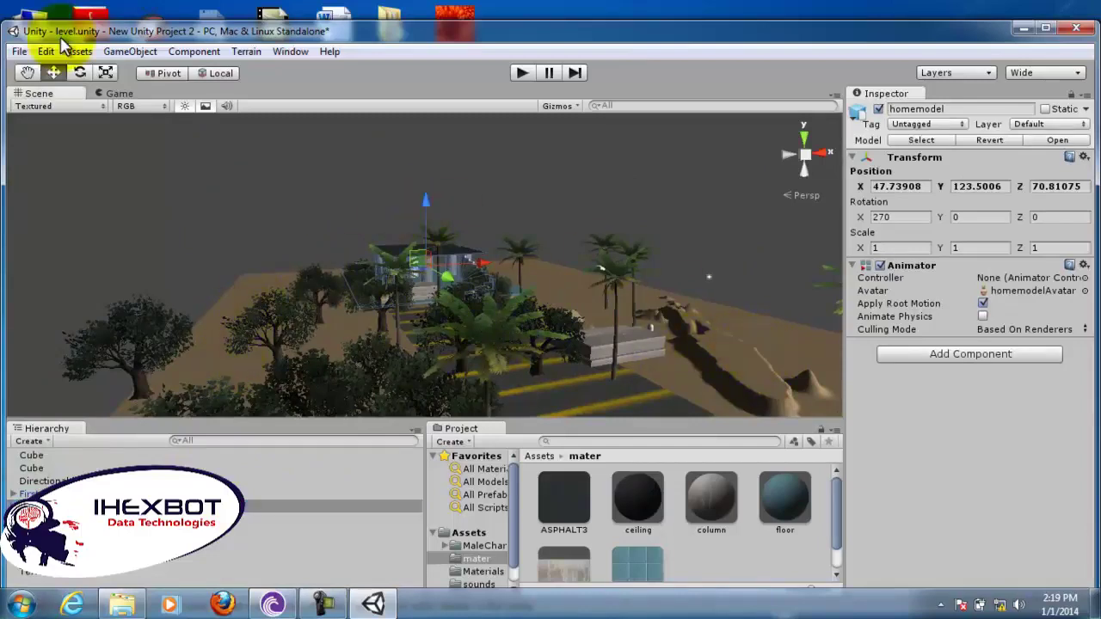
{"action": "left_click", "coordinate": [28, 73]}
{"action": "left_click_drag", "start_coordinate": [607, 290], "coordinate": [319, 332]}
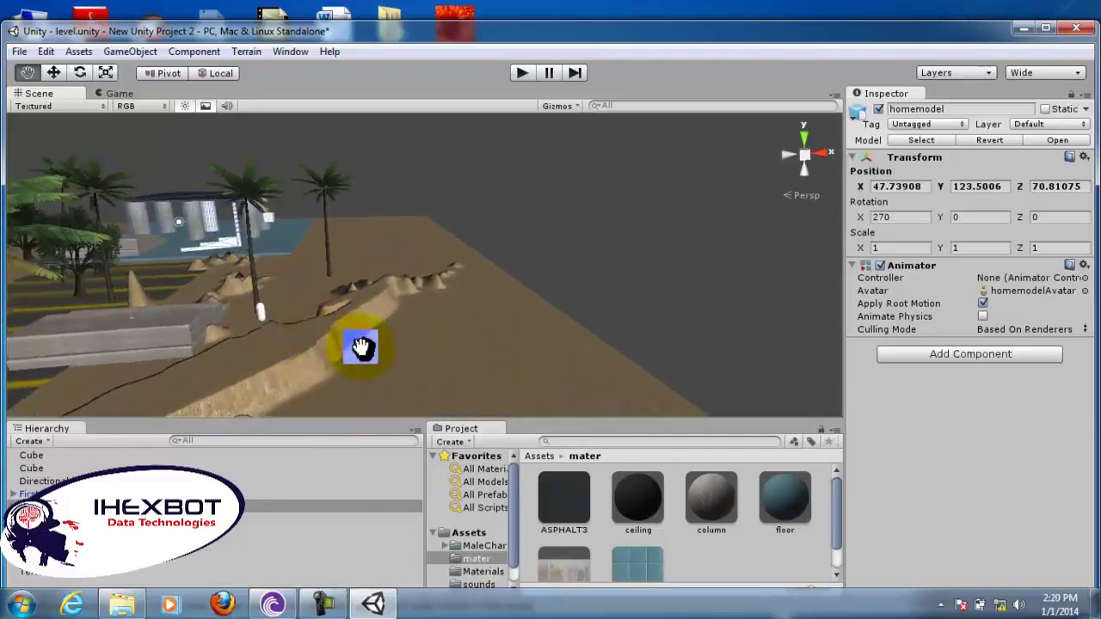
{"action": "mouse_move", "coordinate": [382, 358]}
{"action": "left_mouse_down"}
{"action": "mouse_move", "coordinate": [423, 361]}
{"action": "mouse_move", "coordinate": [400, 349]}
{"action": "left_mouse_up"}
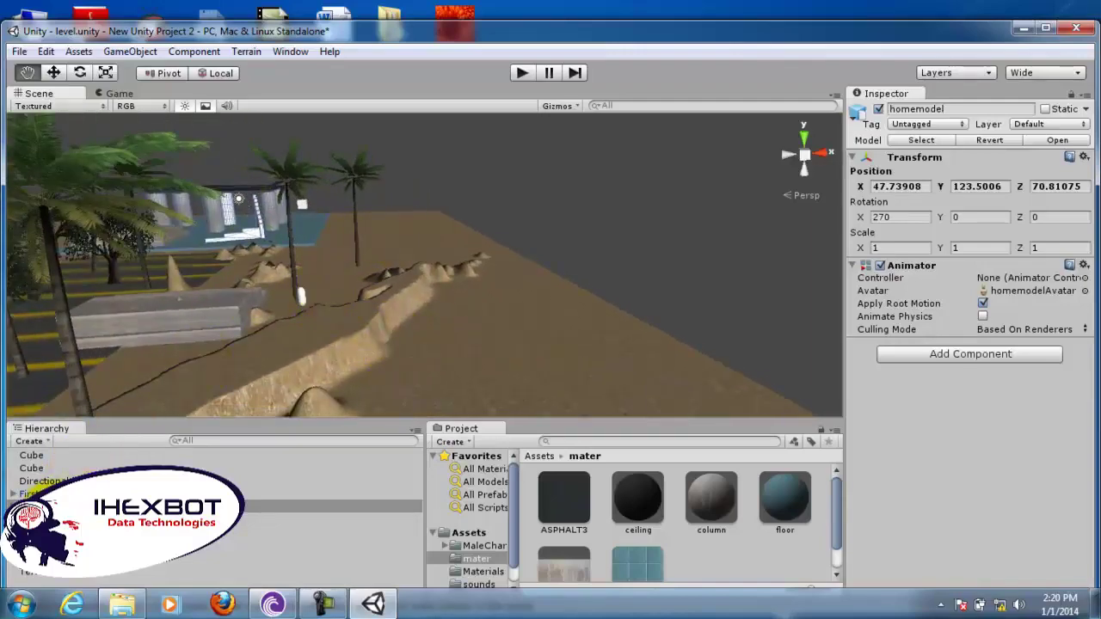
Inspect the Plane object's properties, and reselect the homemodel object
{"action": "left_click", "coordinate": [129, 506]}
{"action": "key", "text": "F2"}
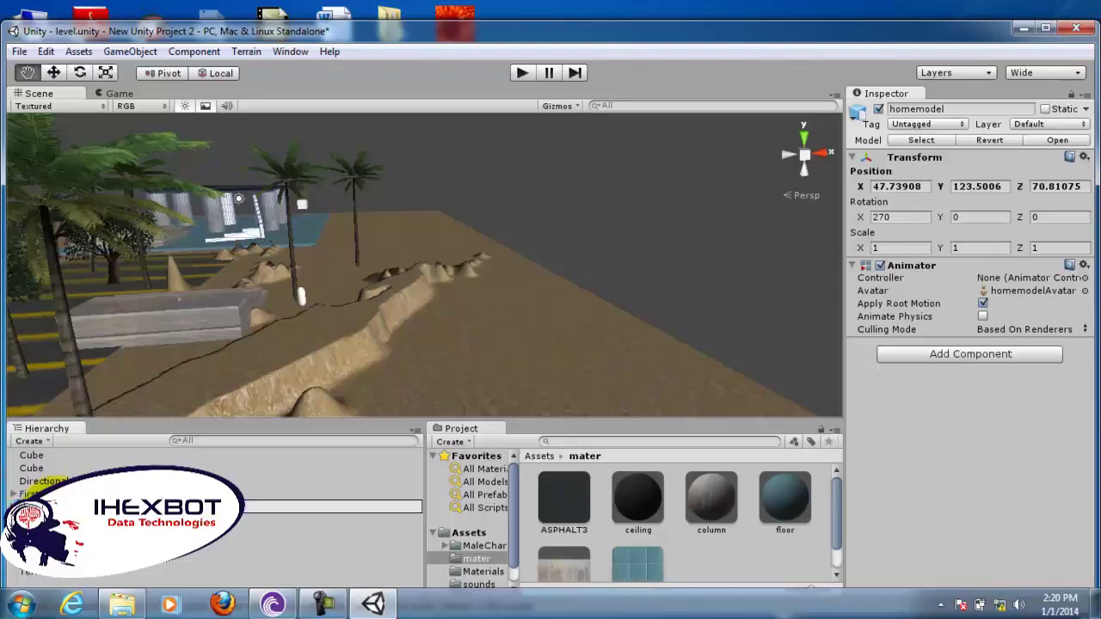
{"action": "left_click", "coordinate": [142, 532]}
{"action": "left_click", "coordinate": [142, 520]}
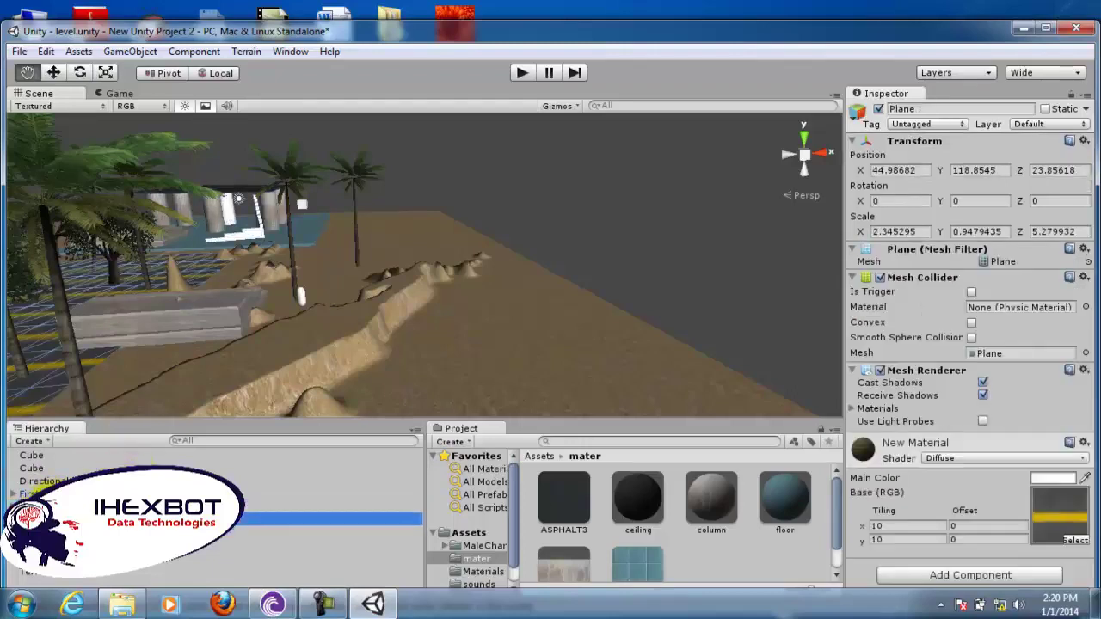
{"action": "left_click", "coordinate": [142, 506]}
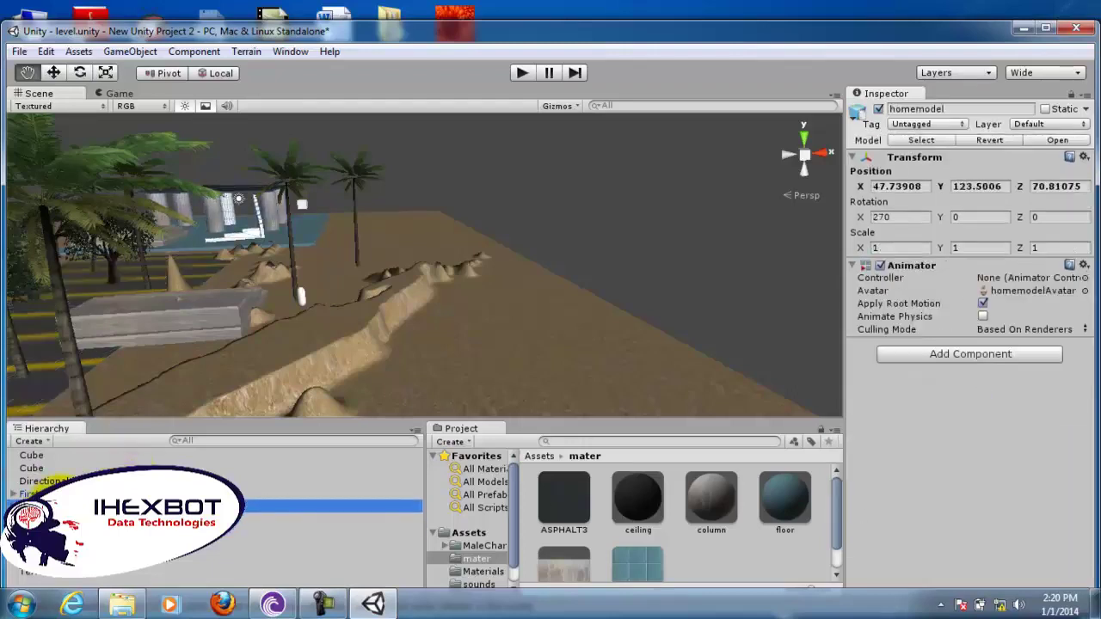
Relocate the homemodel object to the current scene view using Move To View, and frame it in the scene
{"action": "left_click", "coordinate": [146, 52]}
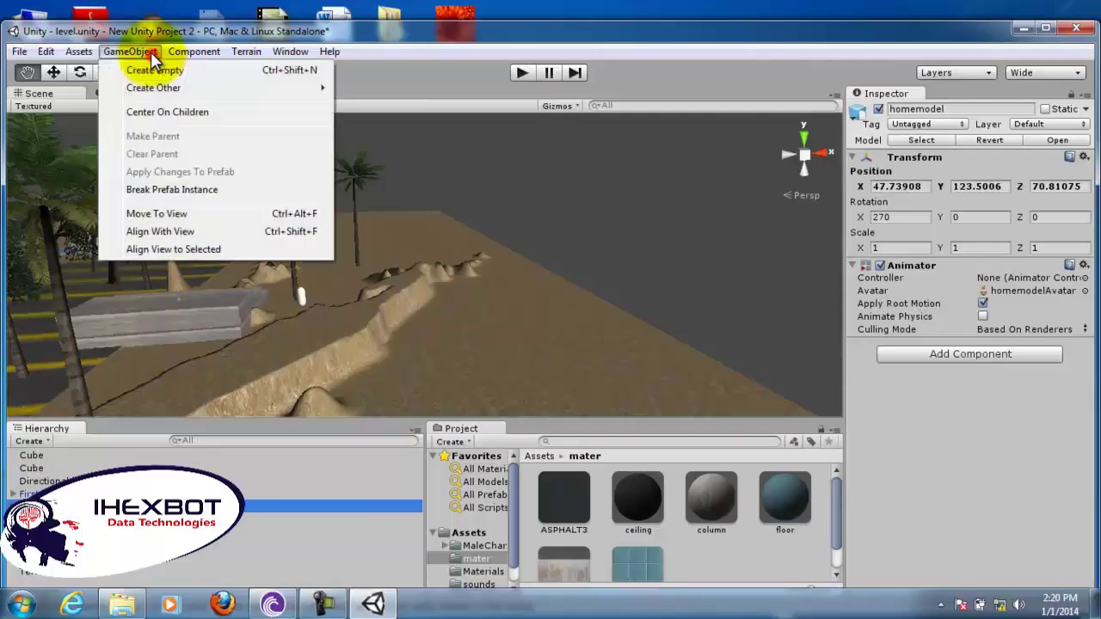
{"action": "left_click", "coordinate": [191, 217]}
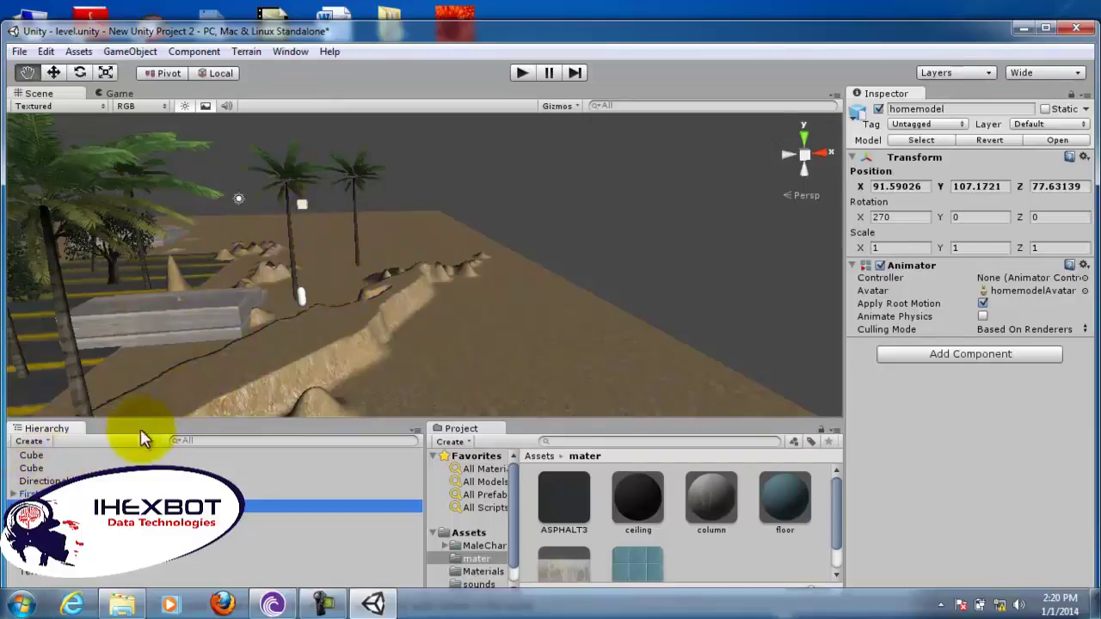
{"action": "left_click", "coordinate": [73, 469]}
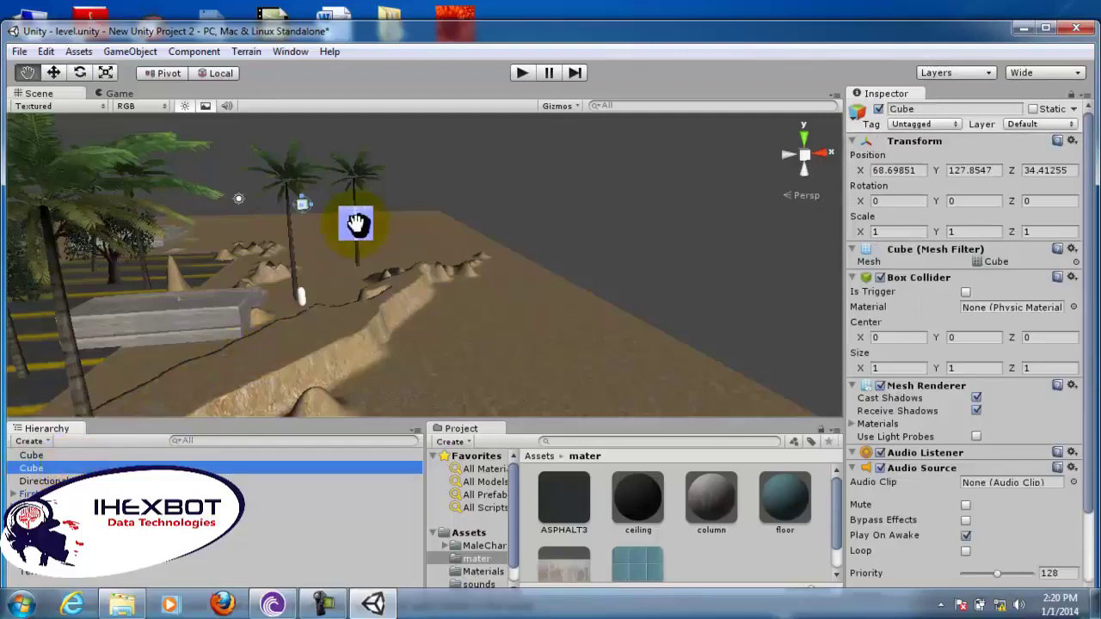
{"action": "left_click_drag", "start_coordinate": [364, 255], "coordinate": [253, 240]}
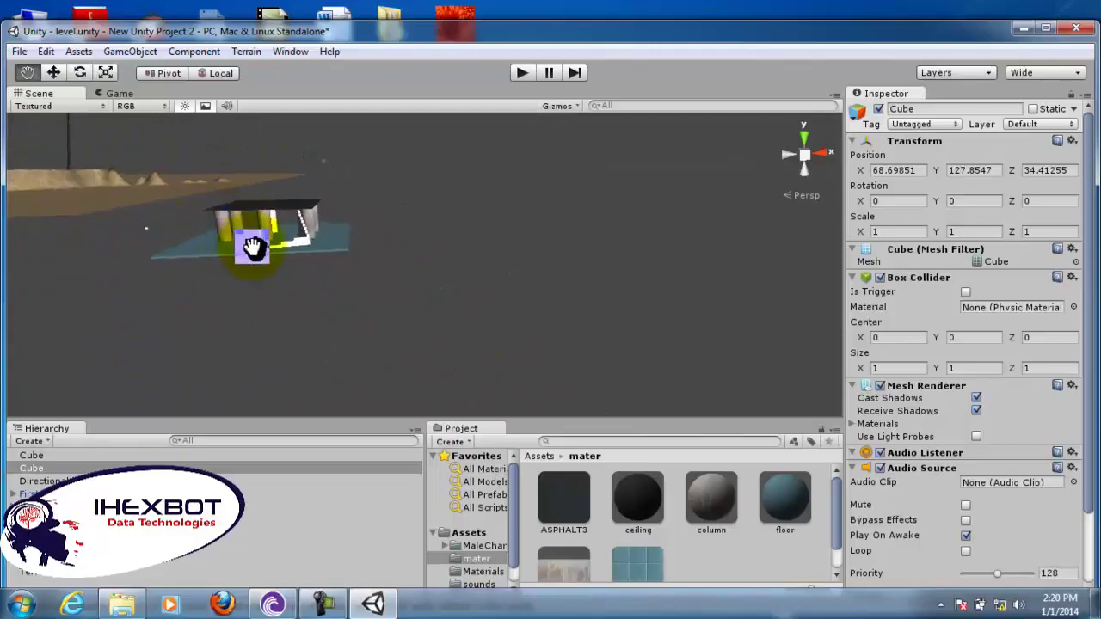
{"action": "double_click", "coordinate": [76, 506]}
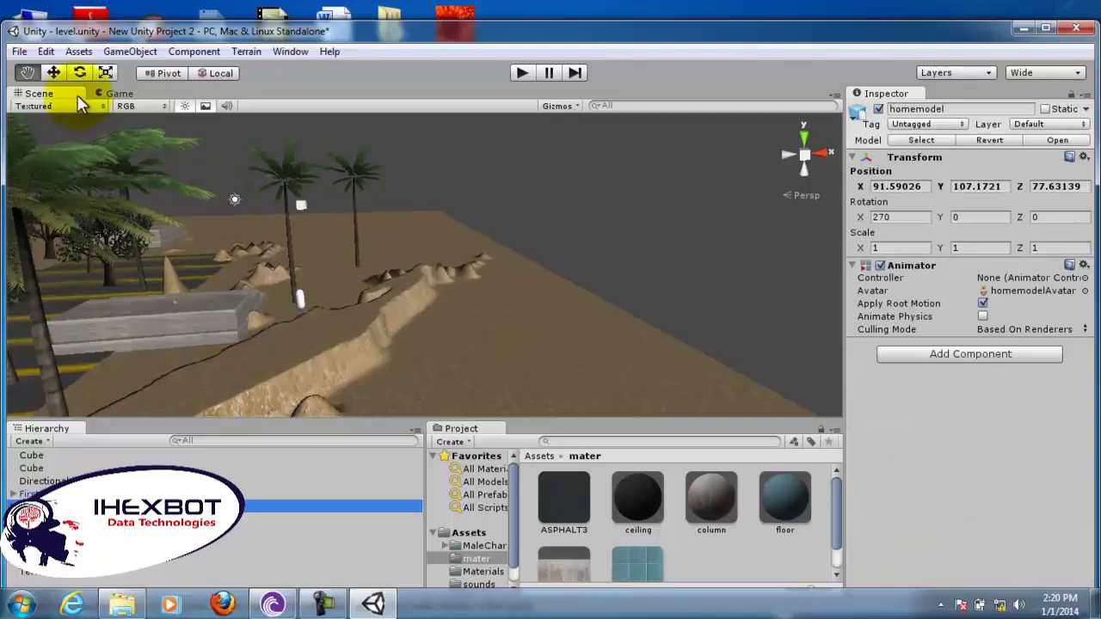
Raise the homemodel above the terrain to Y about 123.9 and shift it along the X axis to about 81.3
{"action": "left_click", "coordinate": [54, 72]}
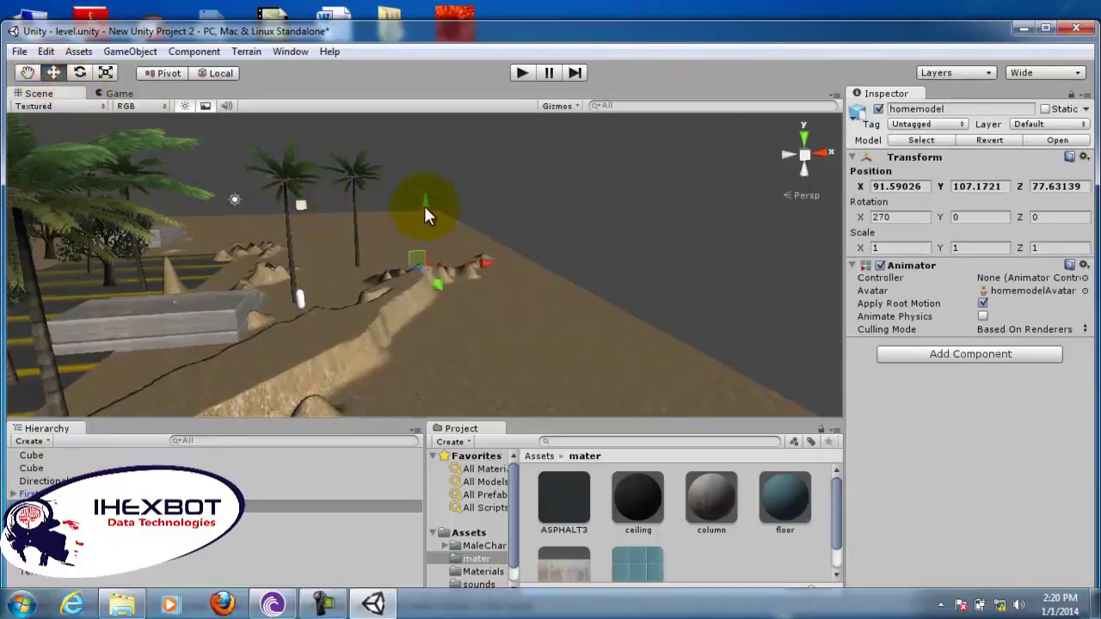
{"action": "left_click_drag", "start_coordinate": [424, 214], "coordinate": [421, 152]}
{"action": "left_click_drag", "start_coordinate": [423, 143], "coordinate": [423, 141]}
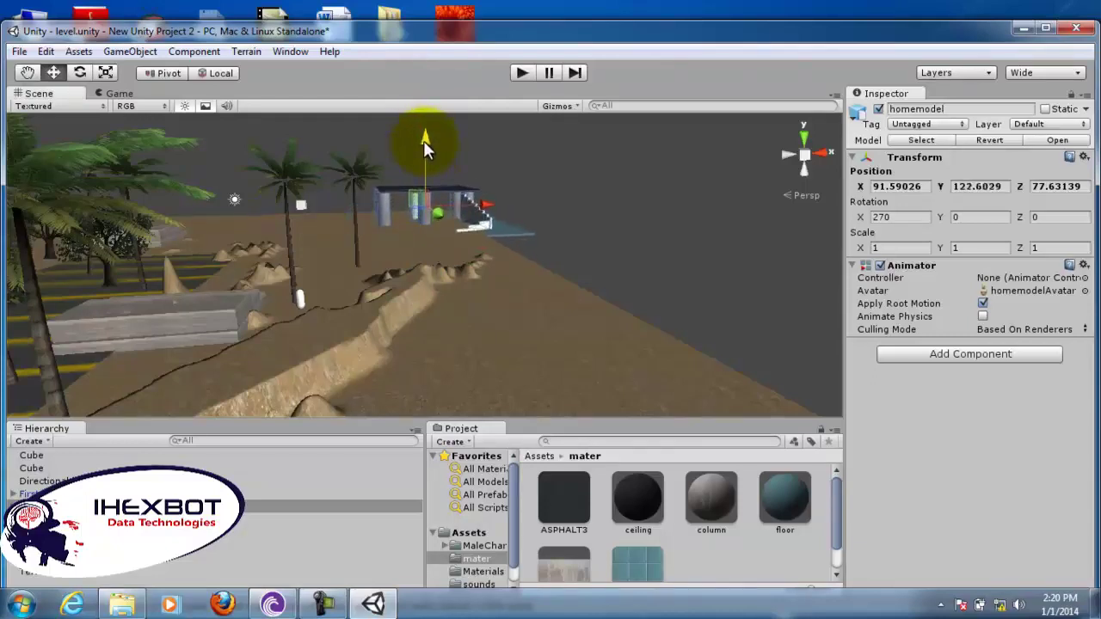
{"action": "left_click_drag", "start_coordinate": [481, 198], "coordinate": [443, 217]}
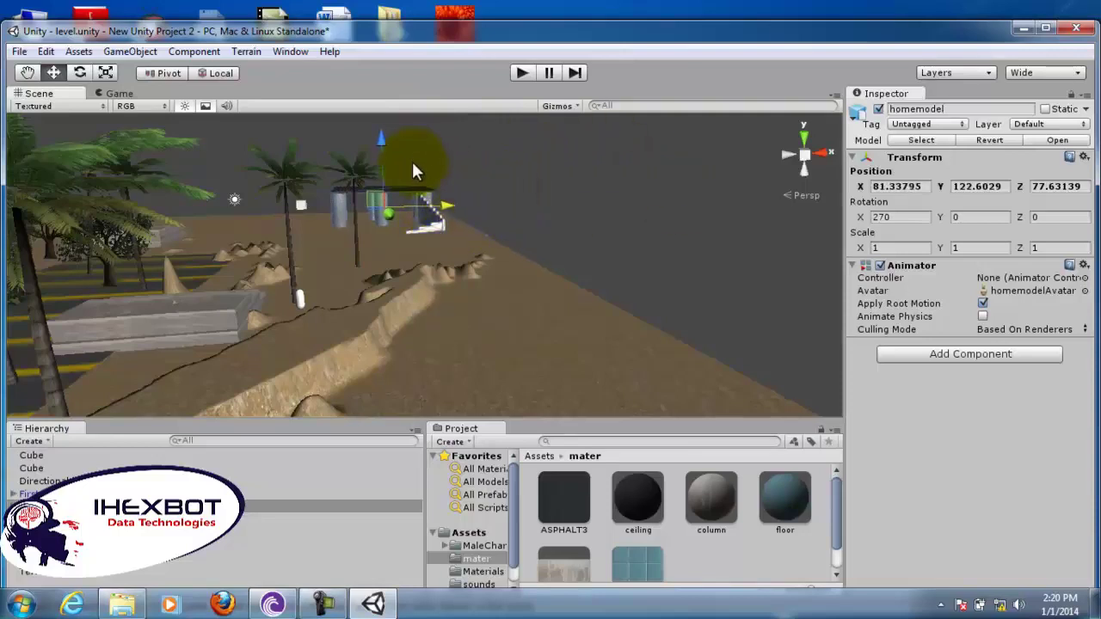
{"action": "left_click_drag", "start_coordinate": [378, 149], "coordinate": [382, 136]}
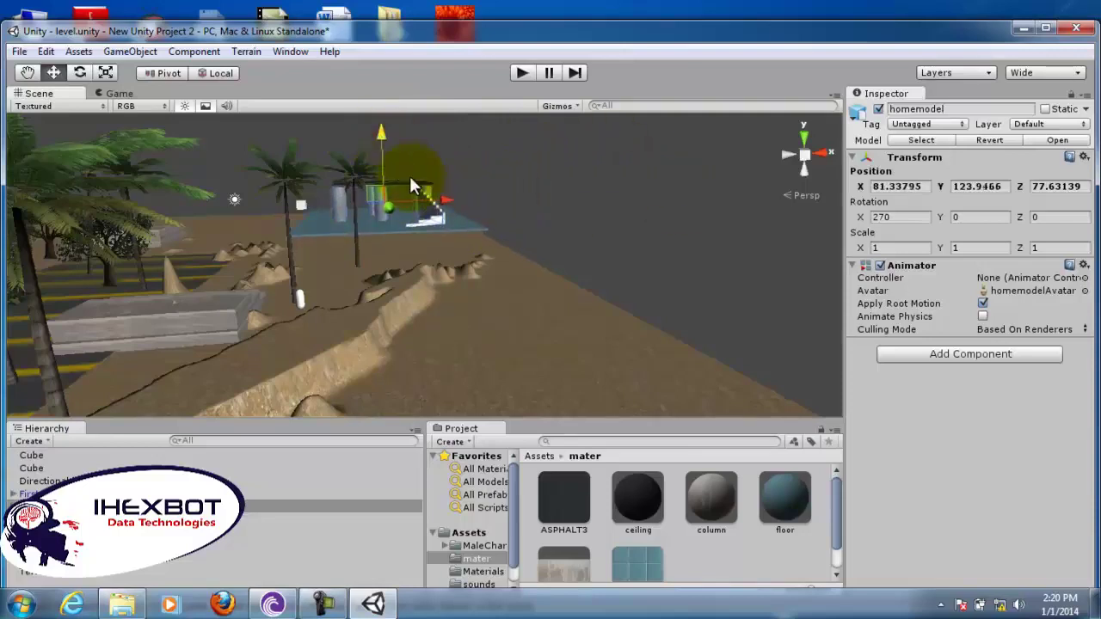
Bring the first Cube, the one with a Rigidbody, to the terrain ridge with Move To View and raise it to Y about 92.4
{"action": "left_click", "coordinate": [465, 266]}
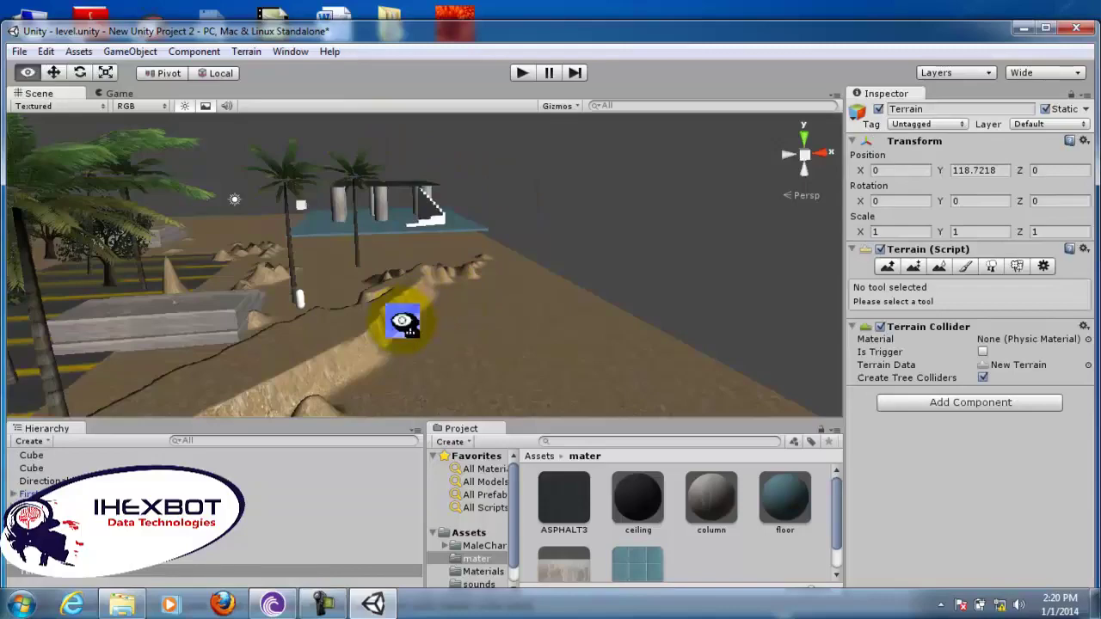
{"action": "right_click_drag", "start_coordinate": [401, 320], "coordinate": [325, 369]}
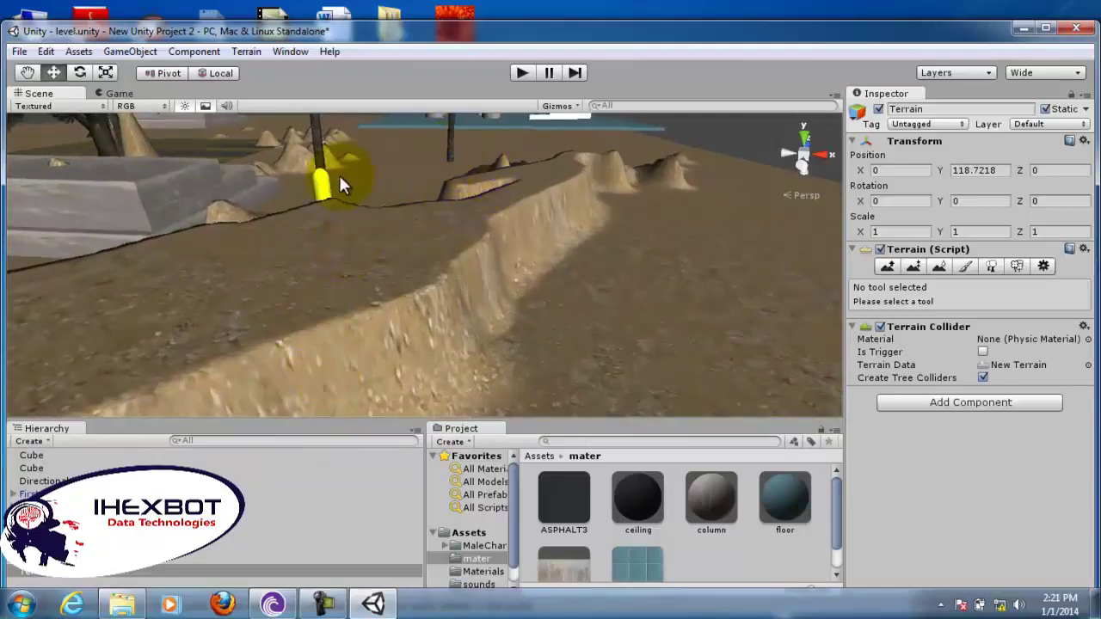
{"action": "left_click", "coordinate": [47, 457]}
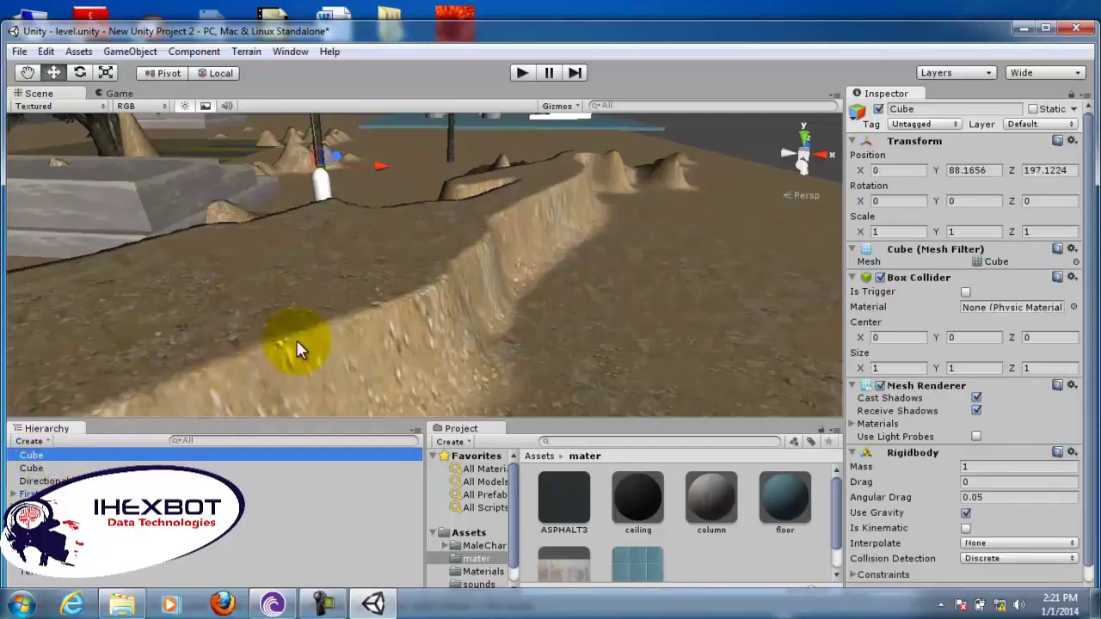
{"action": "left_click", "coordinate": [118, 51]}
{"action": "left_click", "coordinate": [216, 215]}
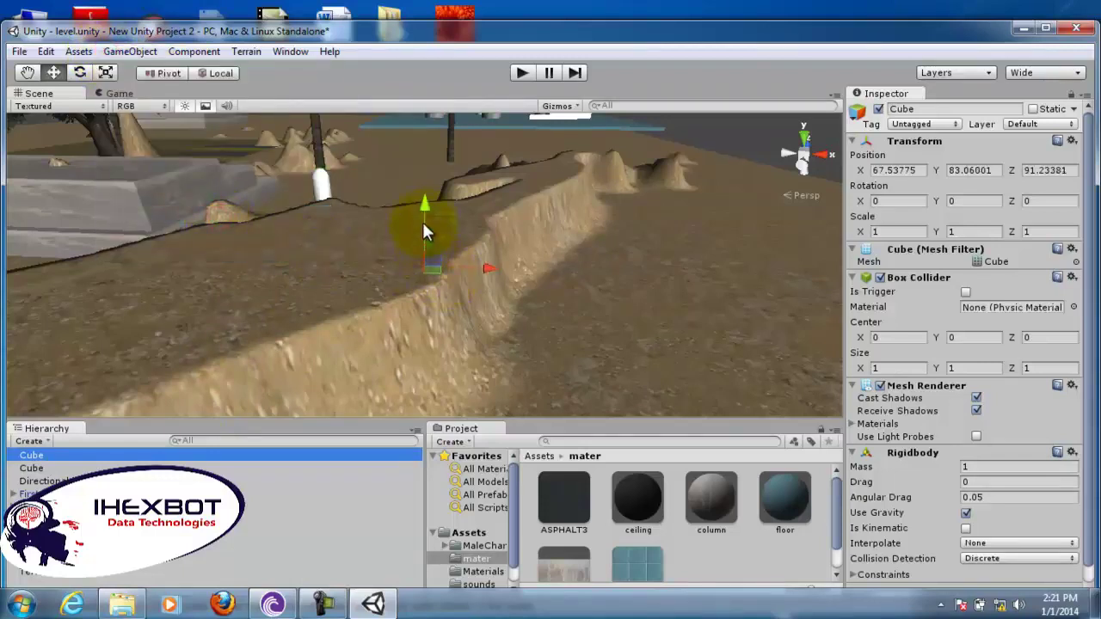
{"action": "mouse_move", "coordinate": [424, 230]}
{"action": "left_mouse_down"}
{"action": "mouse_move", "coordinate": [422, 101]}
{"action": "mouse_move", "coordinate": [446, 250]}
{"action": "mouse_move", "coordinate": [443, 230]}
{"action": "mouse_move", "coordinate": [412, 215]}
{"action": "left_mouse_up"}
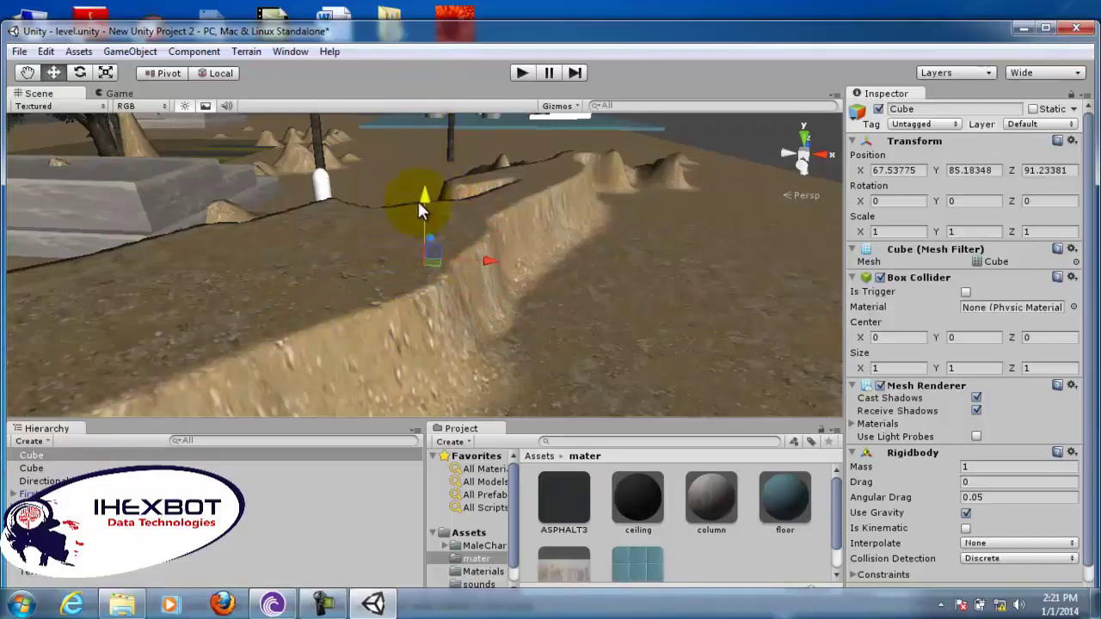
{"action": "key", "text": "alt"}
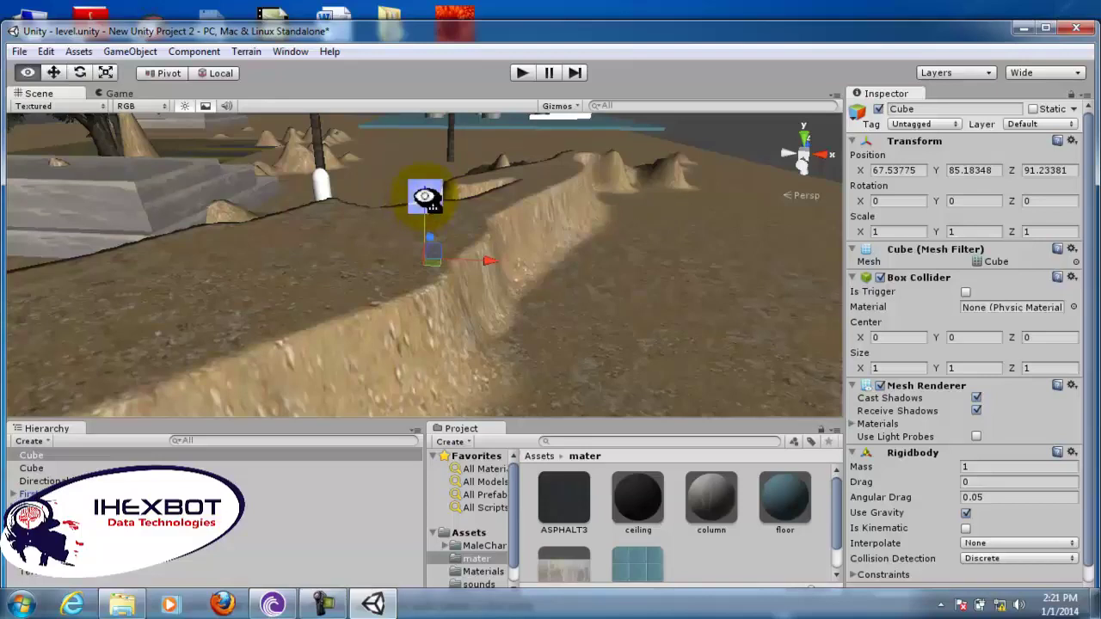
{"action": "mouse_move", "coordinate": [425, 197]}
{"action": "left_mouse_down", "text": "alt"}
{"action": "mouse_move", "coordinate": [430, 133]}
{"action": "mouse_move", "coordinate": [424, 179]}
{"action": "left_mouse_up", "text": "alt"}
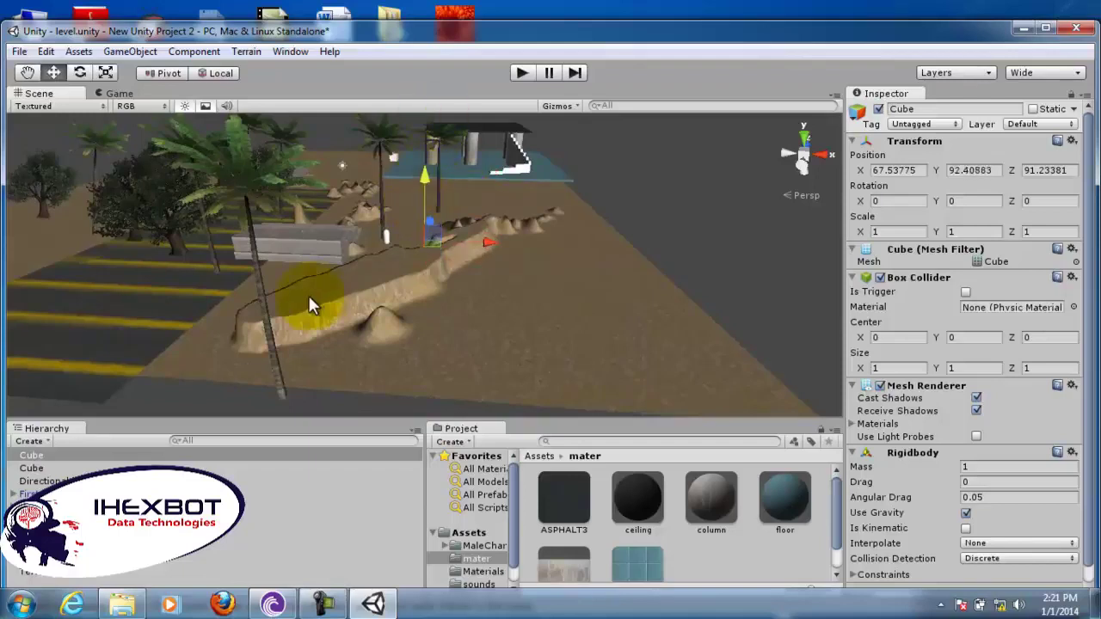
Bring the second Cube, the one with the Audio Source, to the open terrain with Move To View, raise it vertically, and deselect it
{"action": "left_click", "coordinate": [91, 480]}
{"action": "left_click", "coordinate": [96, 468]}
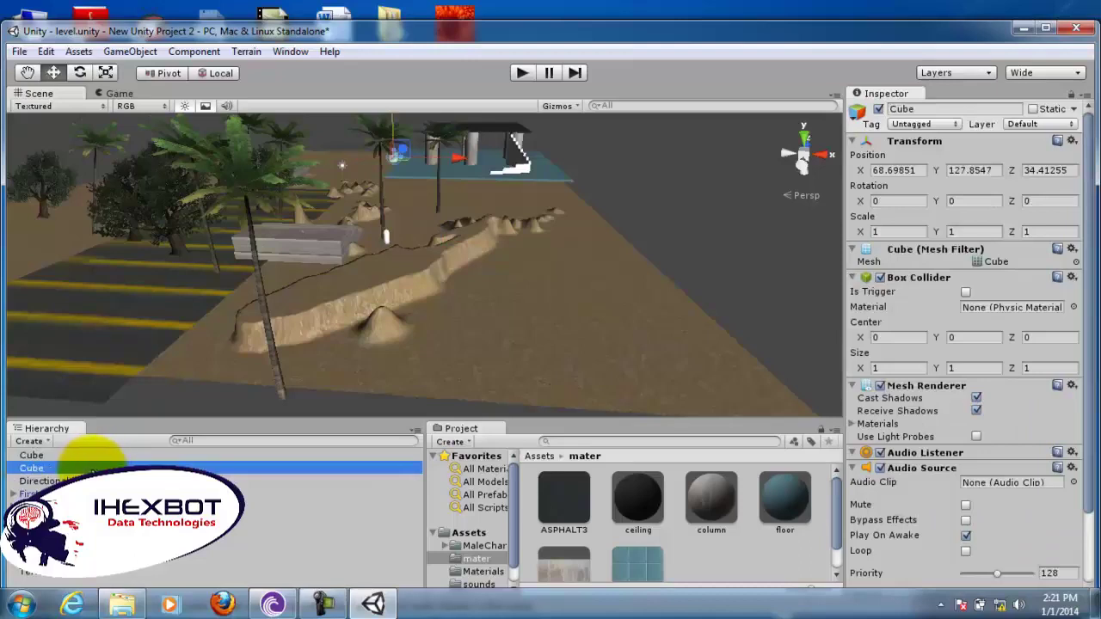
{"action": "left_click", "coordinate": [490, 335], "text": "alt"}
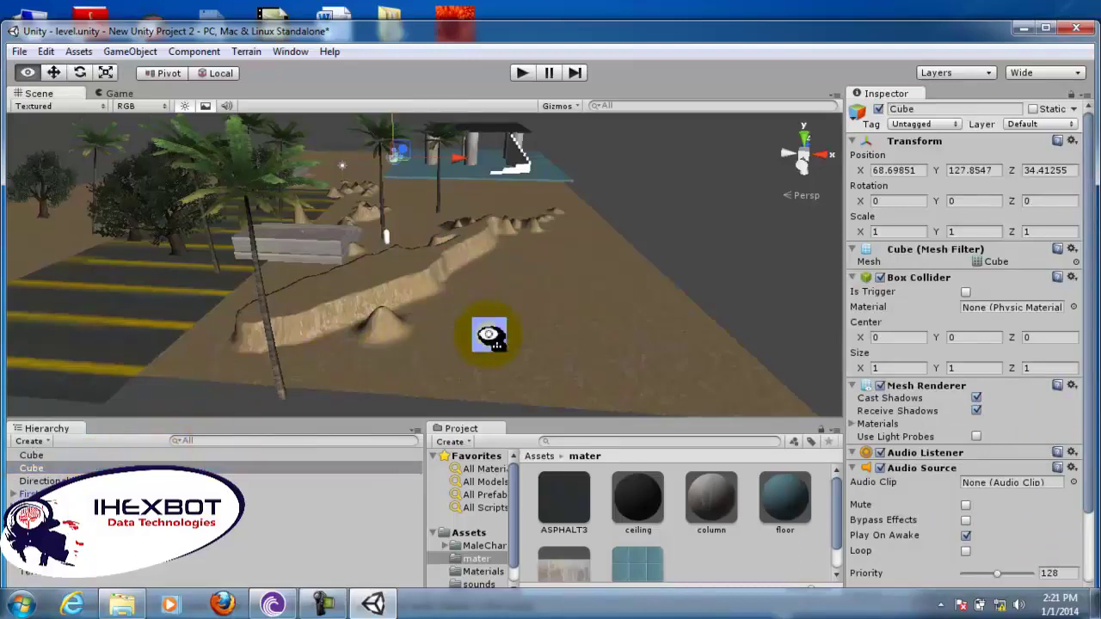
{"action": "left_click_drag", "start_coordinate": [489, 335], "coordinate": [504, 348], "text": "alt"}
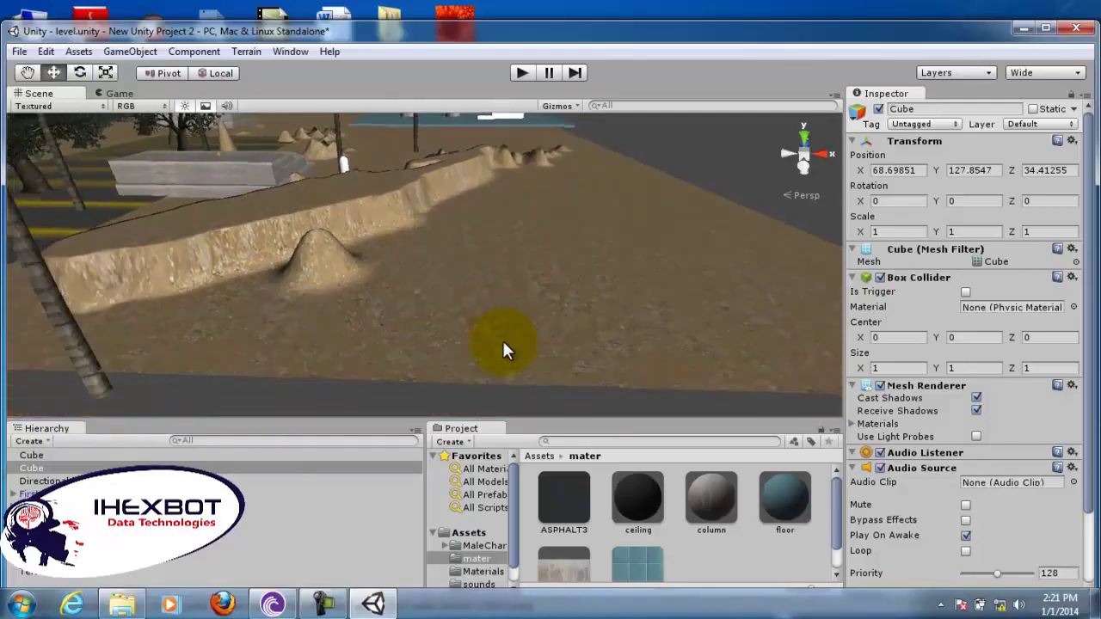
{"action": "scroll", "coordinate": [504, 341], "scroll_direction": "up", "scroll_amount": 3}
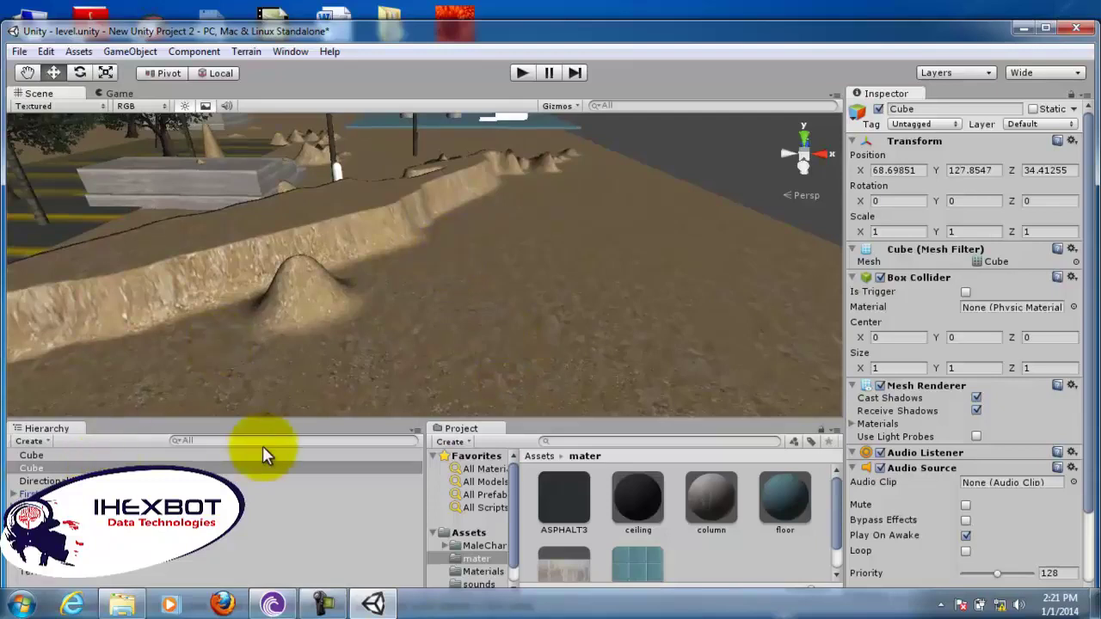
{"action": "left_click", "coordinate": [130, 51]}
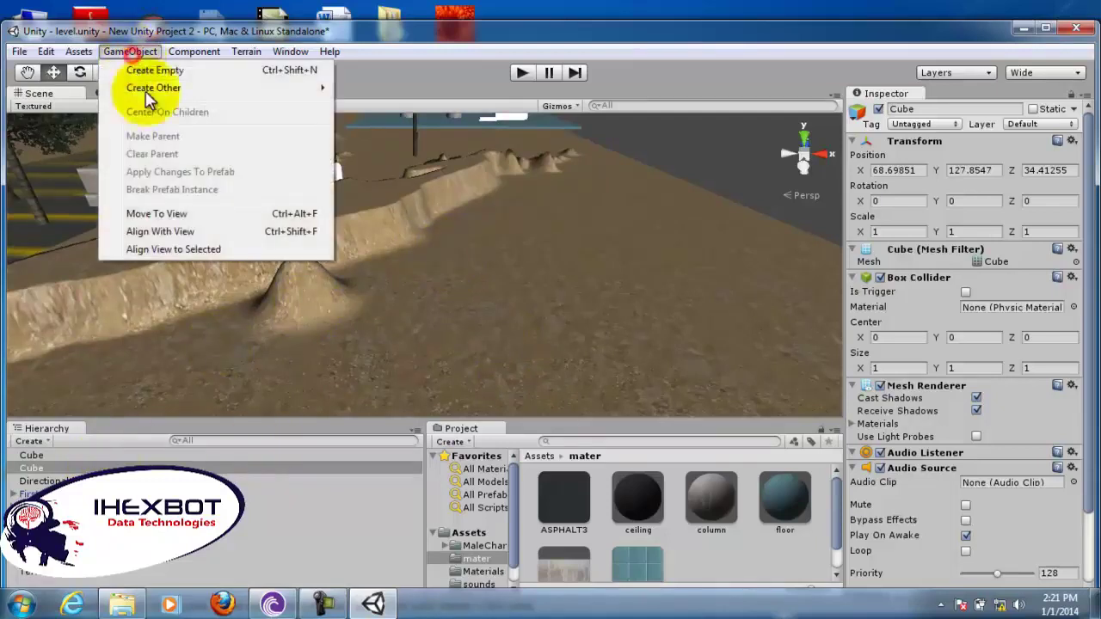
{"action": "left_click", "coordinate": [191, 215]}
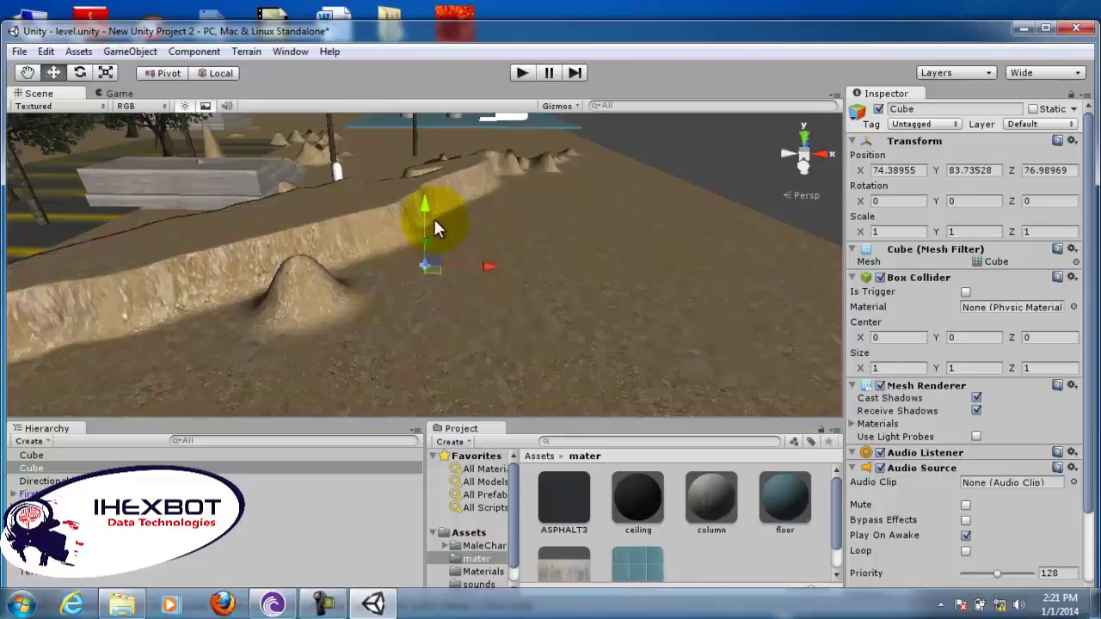
{"action": "left_click_drag", "start_coordinate": [426, 207], "coordinate": [425, 154]}
{"action": "left_click", "coordinate": [471, 263]}
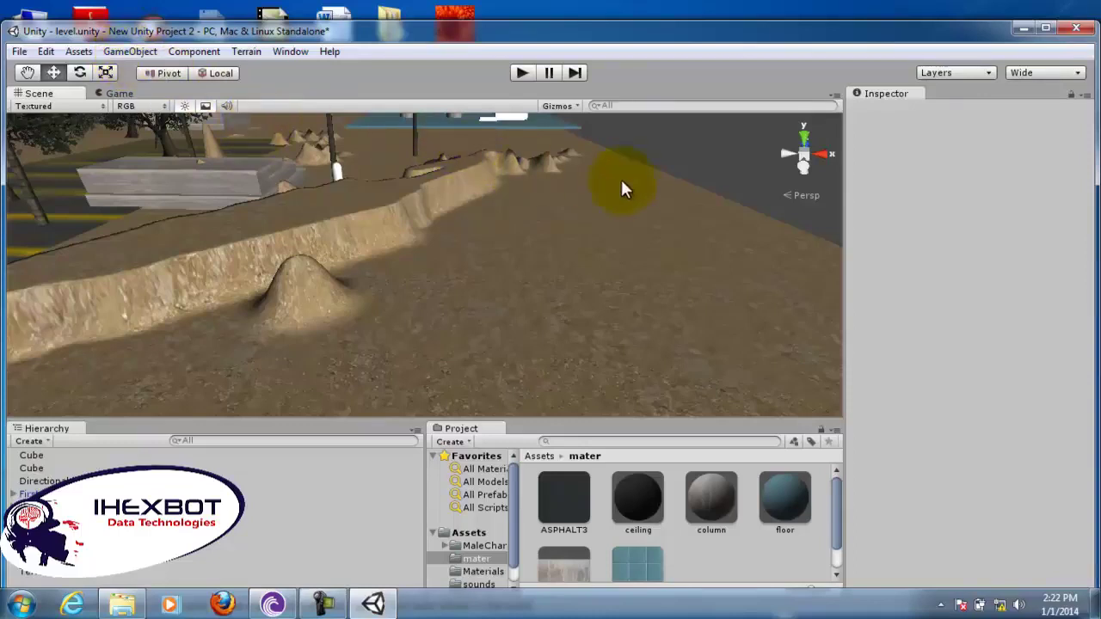
Switch the editor window arrangement to the 2 by 3 layout
{"action": "left_click", "coordinate": [1042, 74]}
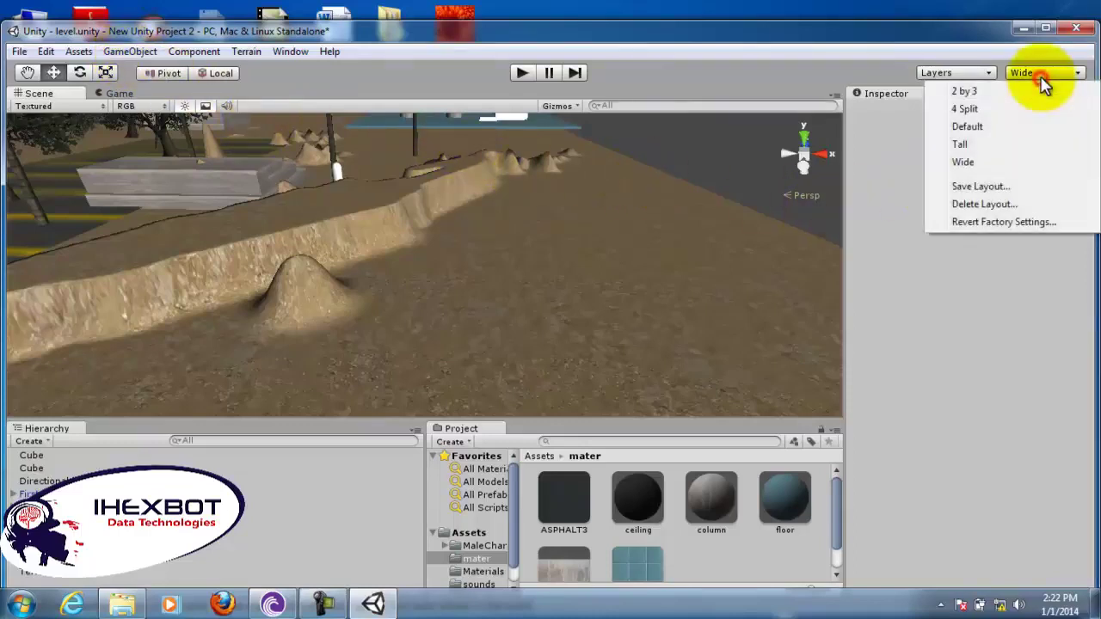
{"action": "left_click", "coordinate": [974, 92]}
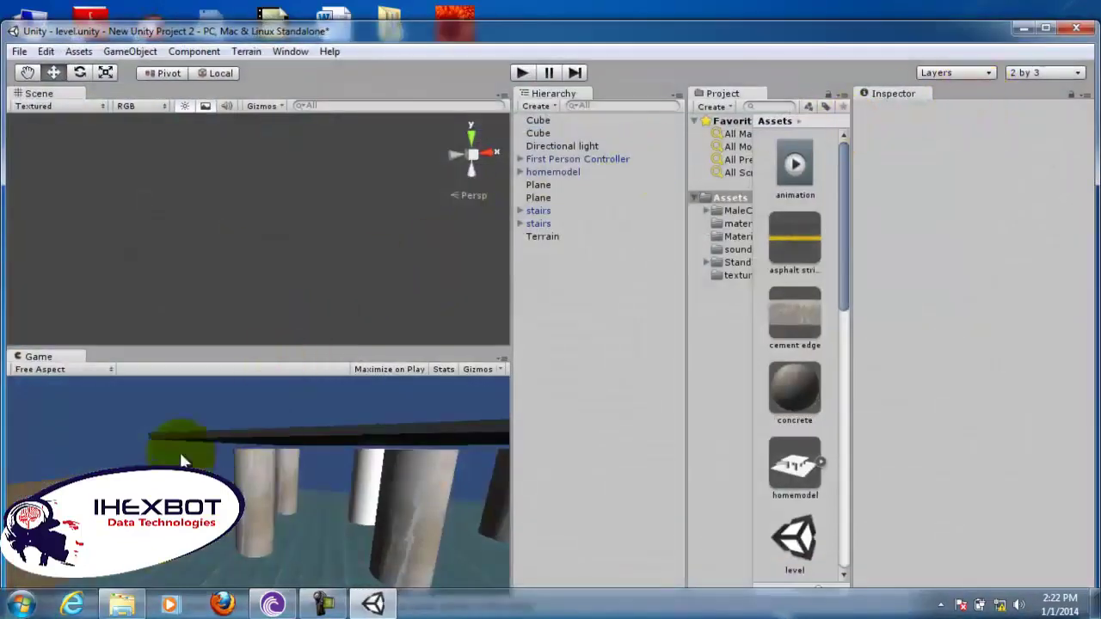
Relocate the first stairs object to the sandy area in front of the house using Move To View
{"action": "left_click", "coordinate": [537, 210]}
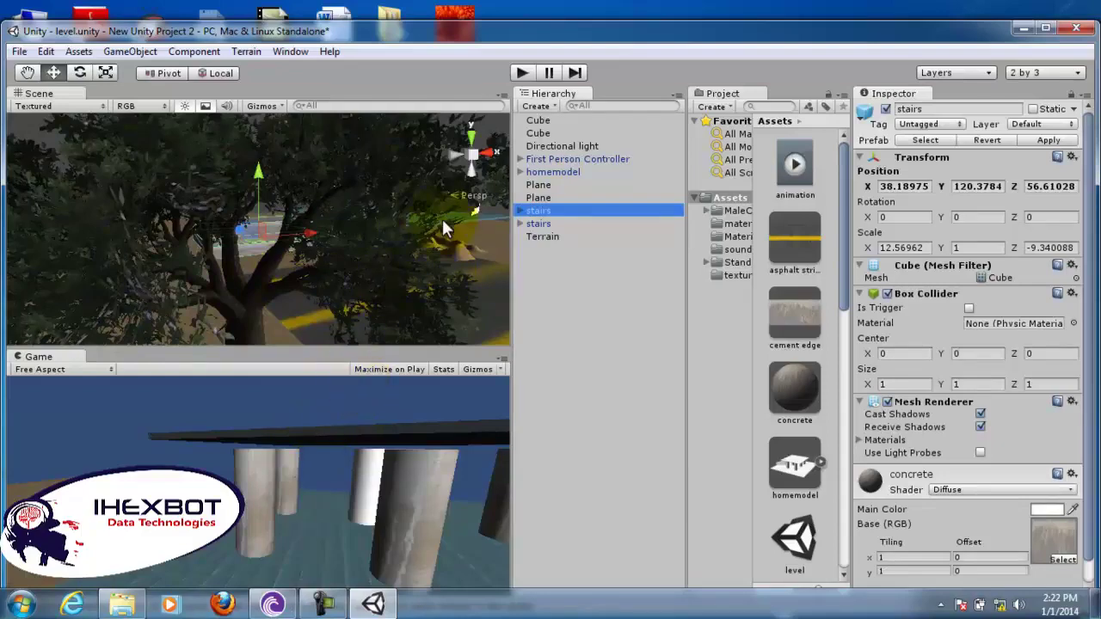
{"action": "left_click", "coordinate": [28, 73]}
{"action": "left_click_drag", "start_coordinate": [356, 197], "coordinate": [198, 228]}
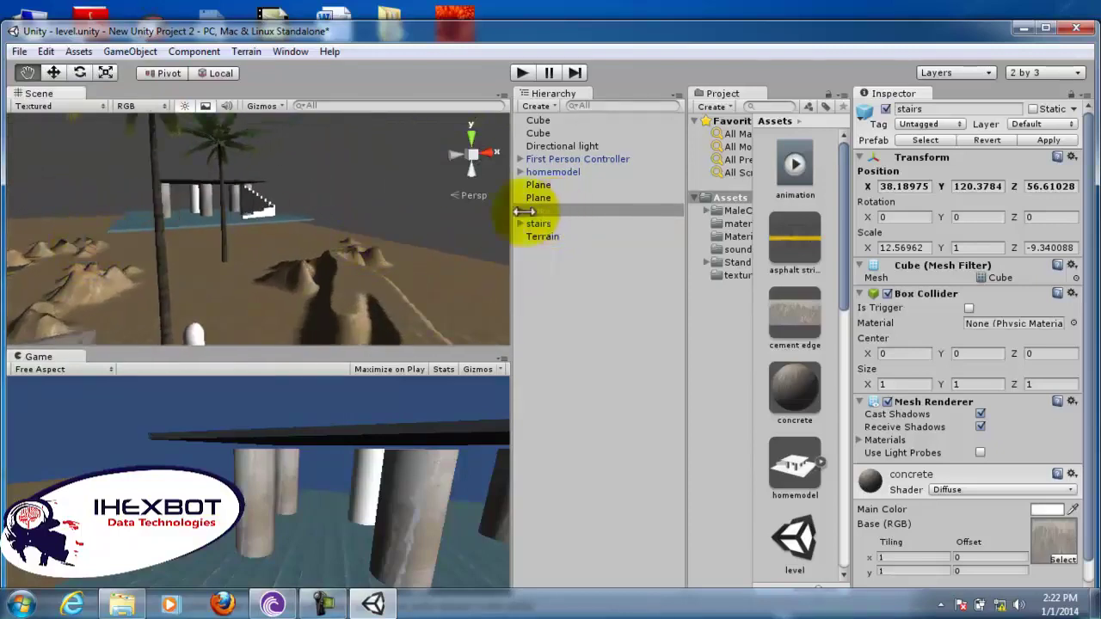
{"action": "left_click", "coordinate": [130, 54]}
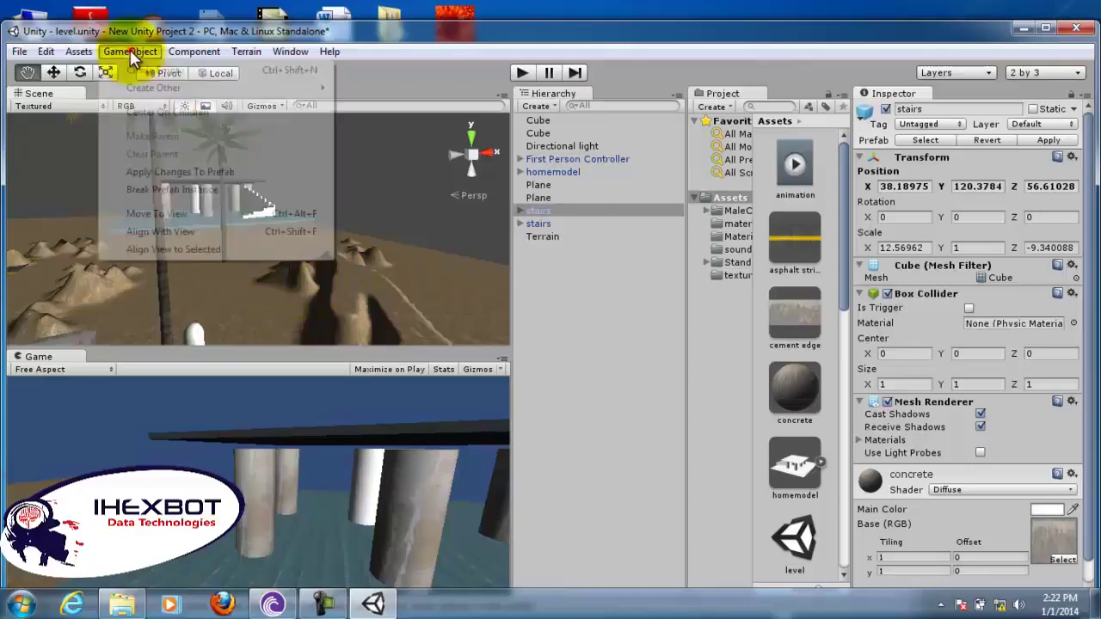
{"action": "left_click", "coordinate": [197, 213]}
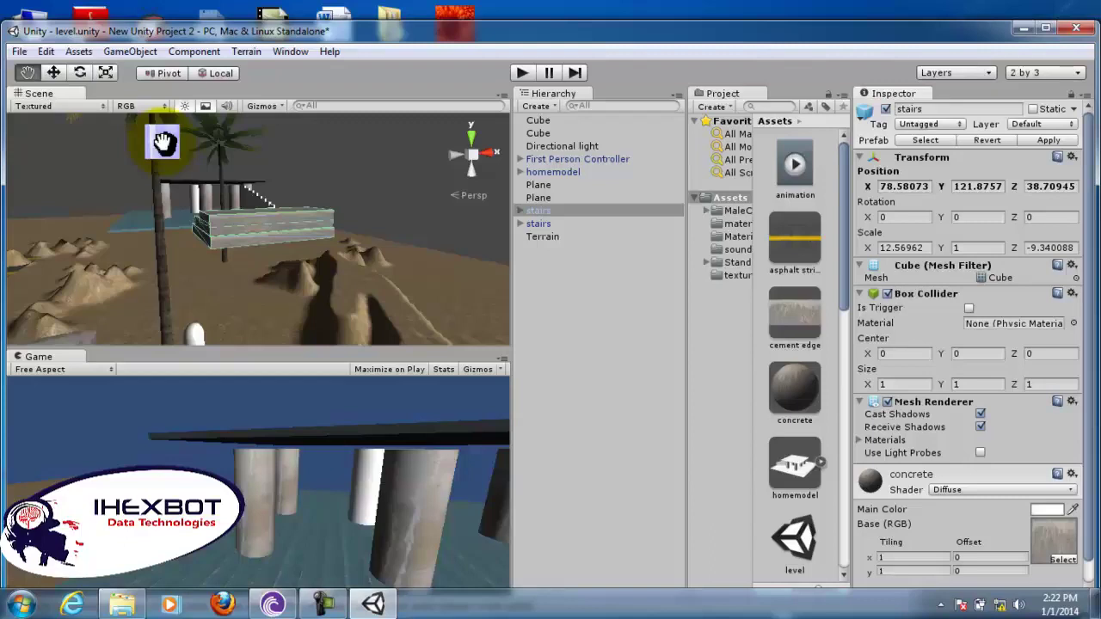
{"action": "left_click", "coordinate": [129, 52]}
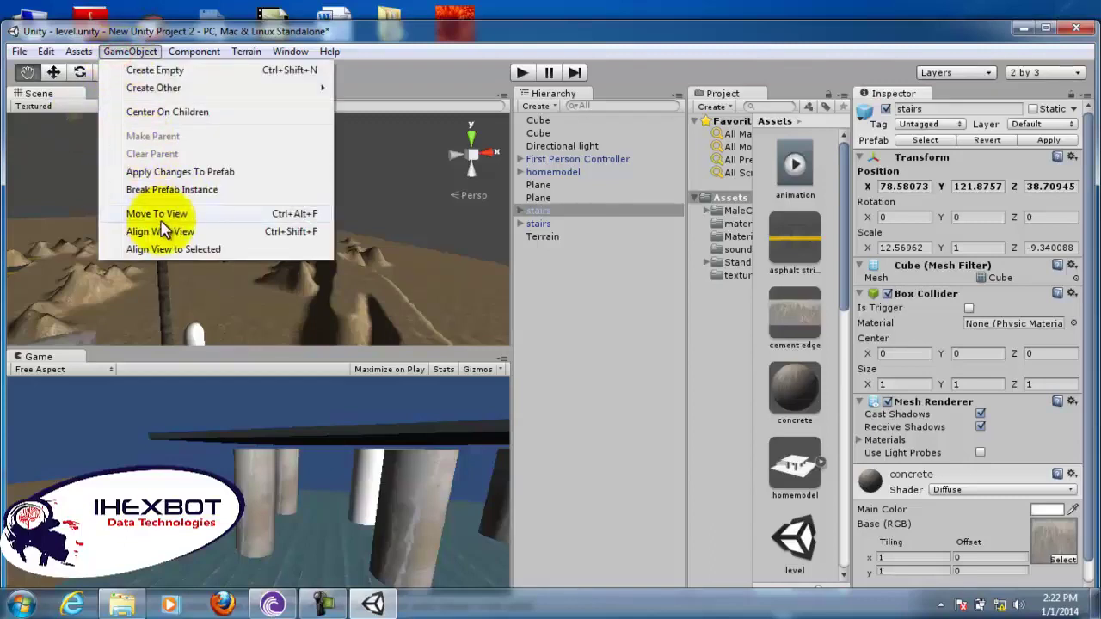
{"action": "left_click", "coordinate": [208, 289]}
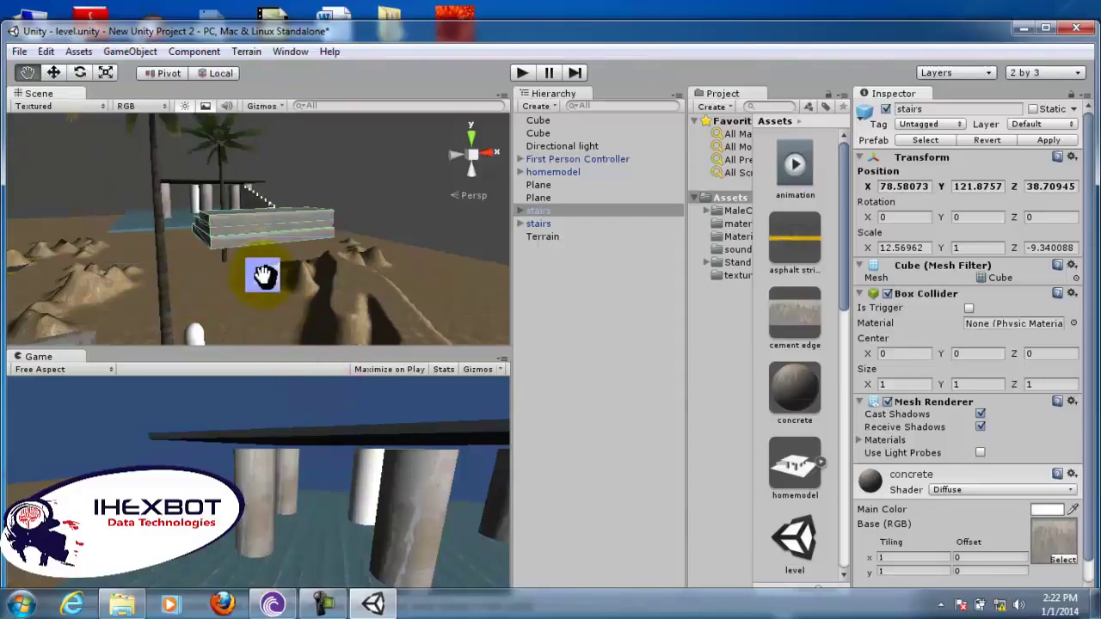
Look over the striped asphalt area, select the first Plane object, and align the scene view to it
{"action": "left_click_drag", "start_coordinate": [264, 275], "coordinate": [356, 364]}
{"action": "left_click_drag", "start_coordinate": [359, 297], "coordinate": [306, 302]}
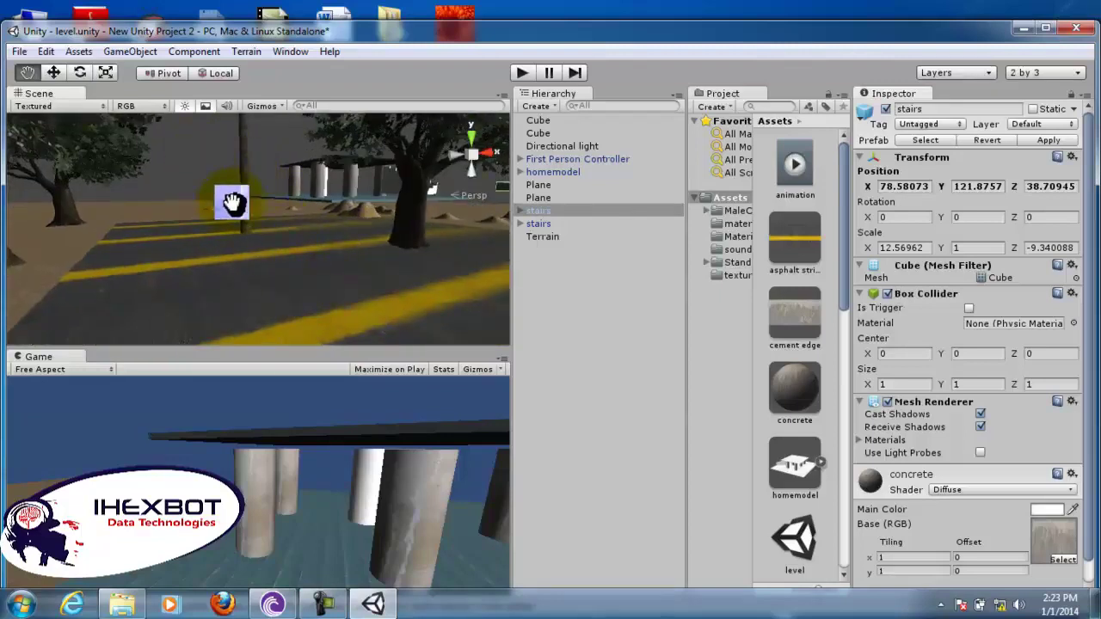
{"action": "left_click", "coordinate": [542, 184]}
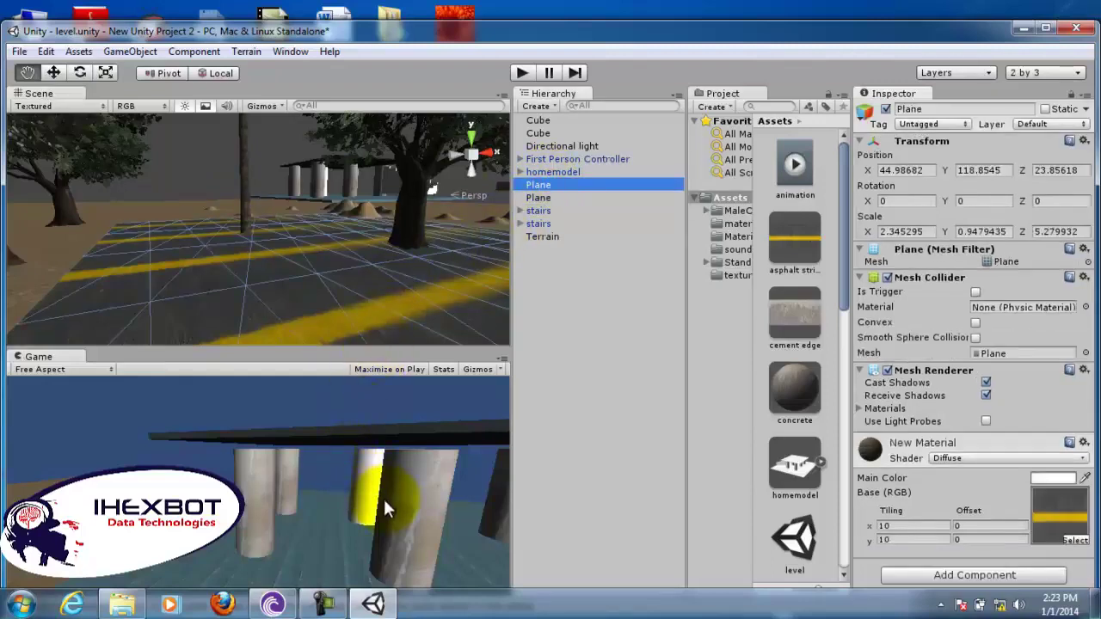
{"action": "left_click", "coordinate": [131, 51]}
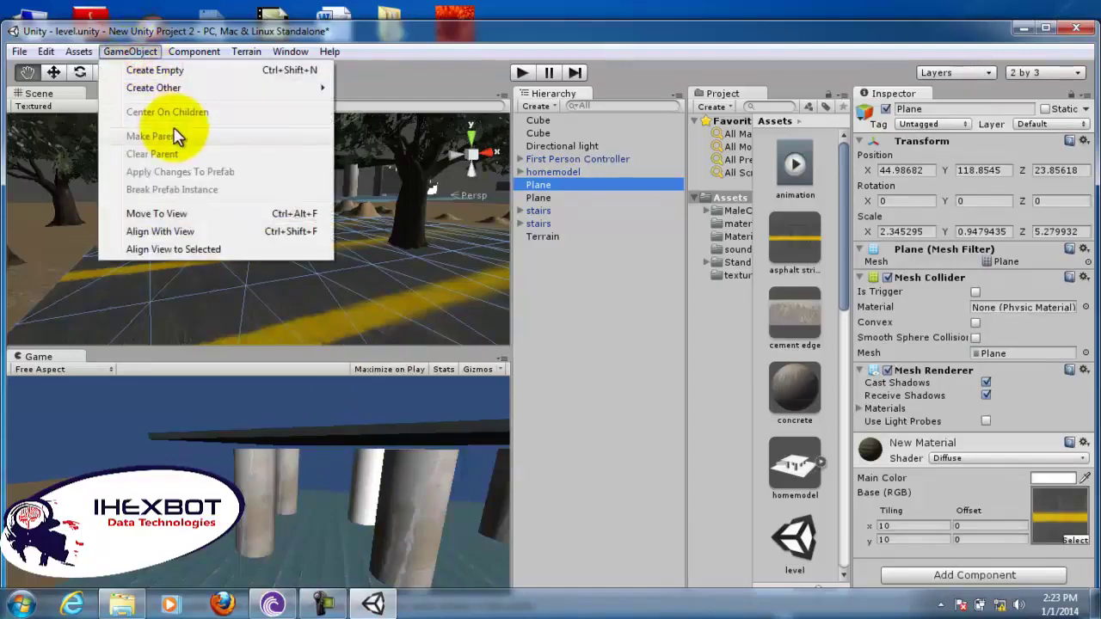
{"action": "left_click", "coordinate": [213, 249]}
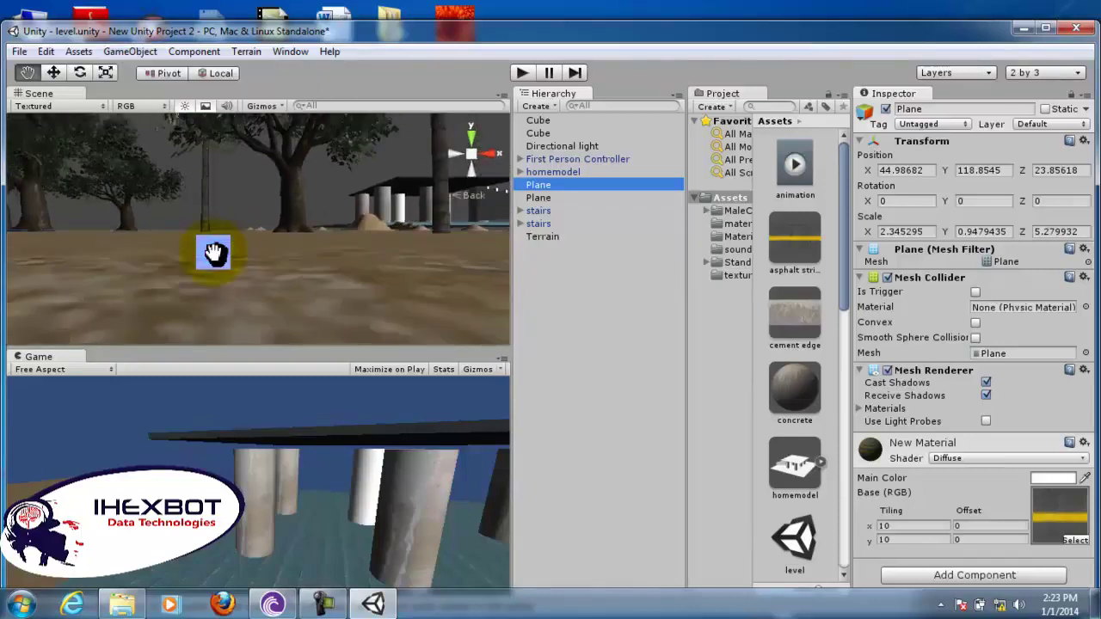
Select the first Plane object again and look across its striped asphalt surface from ground level
{"action": "left_click_drag", "start_coordinate": [285, 278], "coordinate": [270, 327], "text": "alt"}
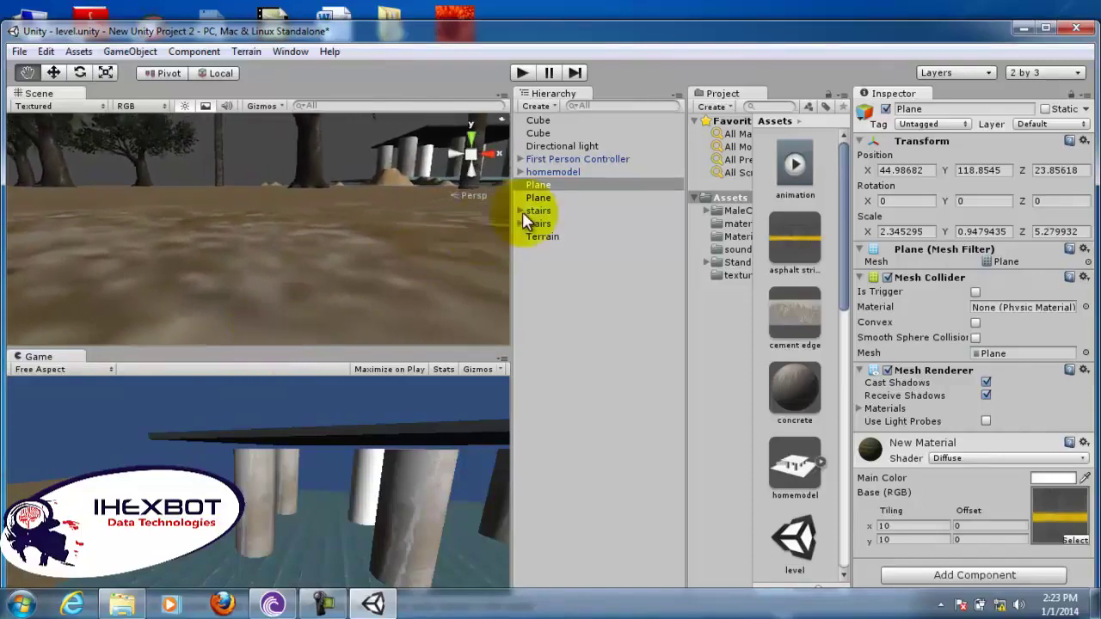
{"action": "left_click", "coordinate": [536, 187]}
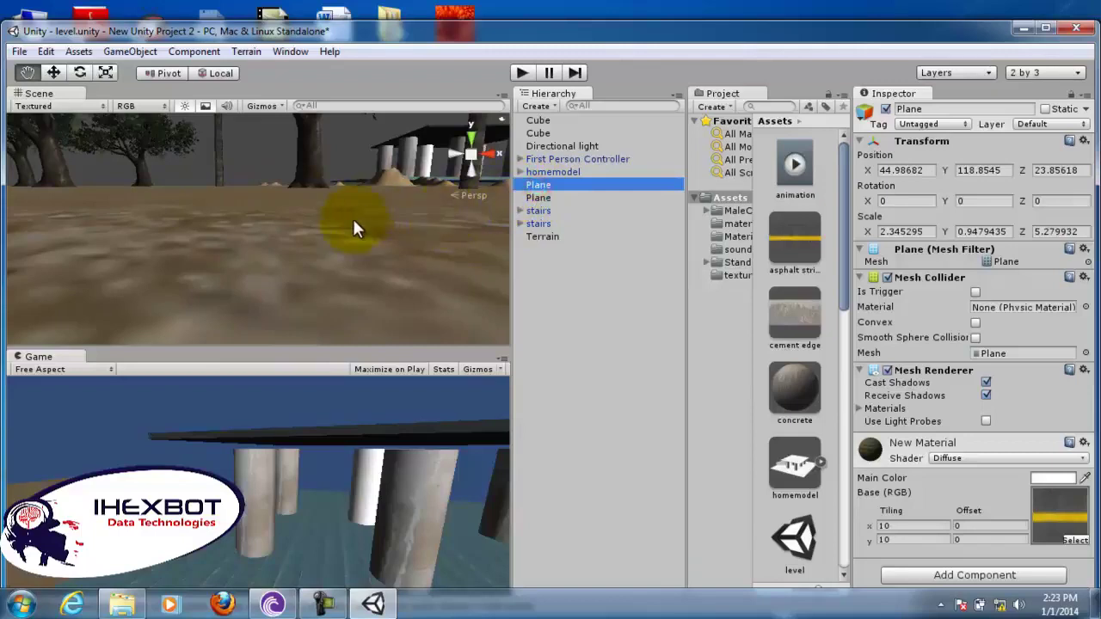
{"action": "right_click_drag", "start_coordinate": [353, 219], "coordinate": [290, 231]}
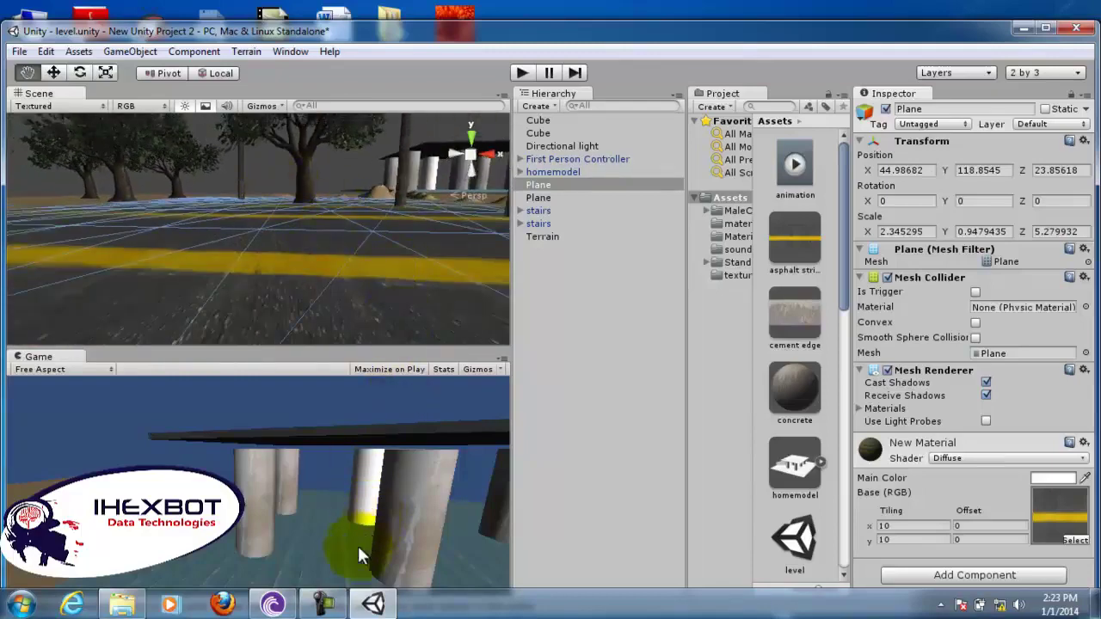
Maximize the editor window and switch its arrangement to the Wide layout
{"action": "left_click", "coordinate": [329, 609]}
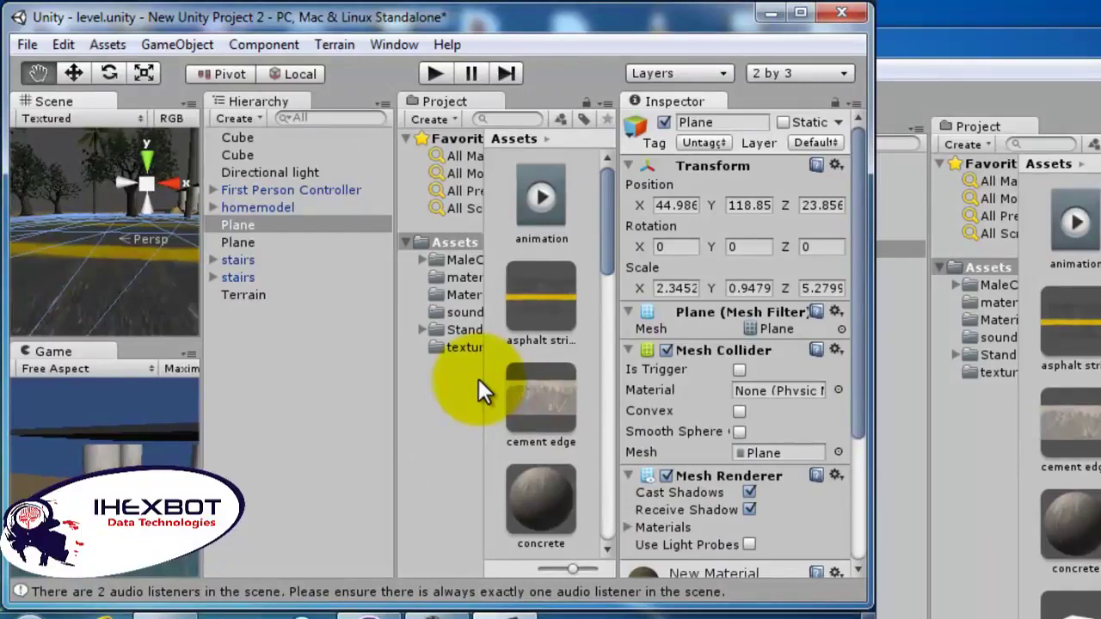
{"action": "left_click", "coordinate": [434, 615]}
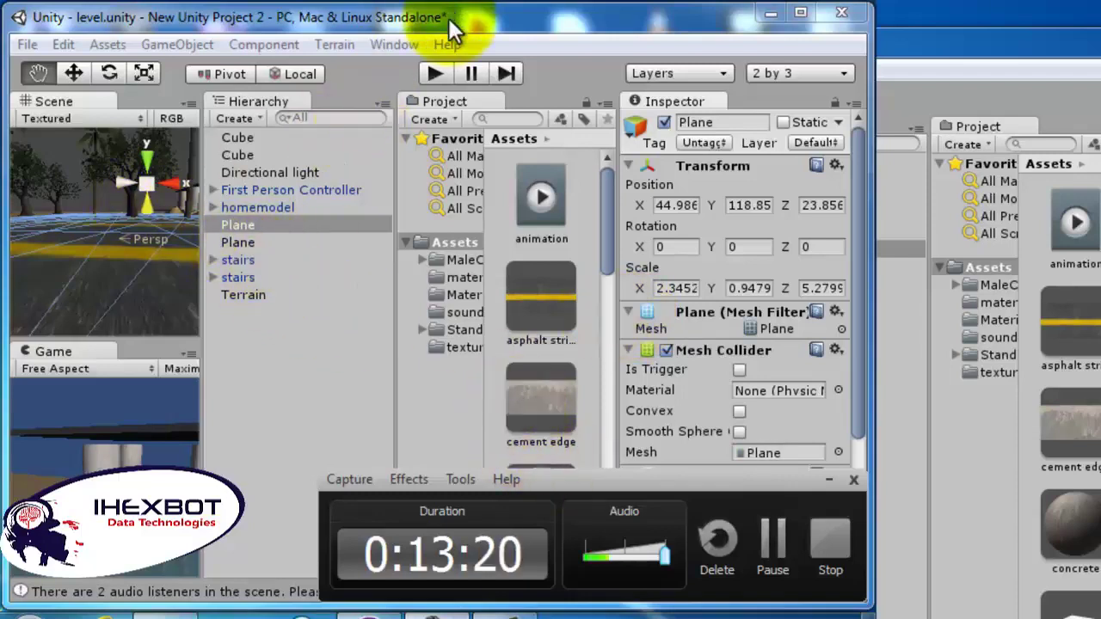
{"action": "left_click", "coordinate": [800, 16]}
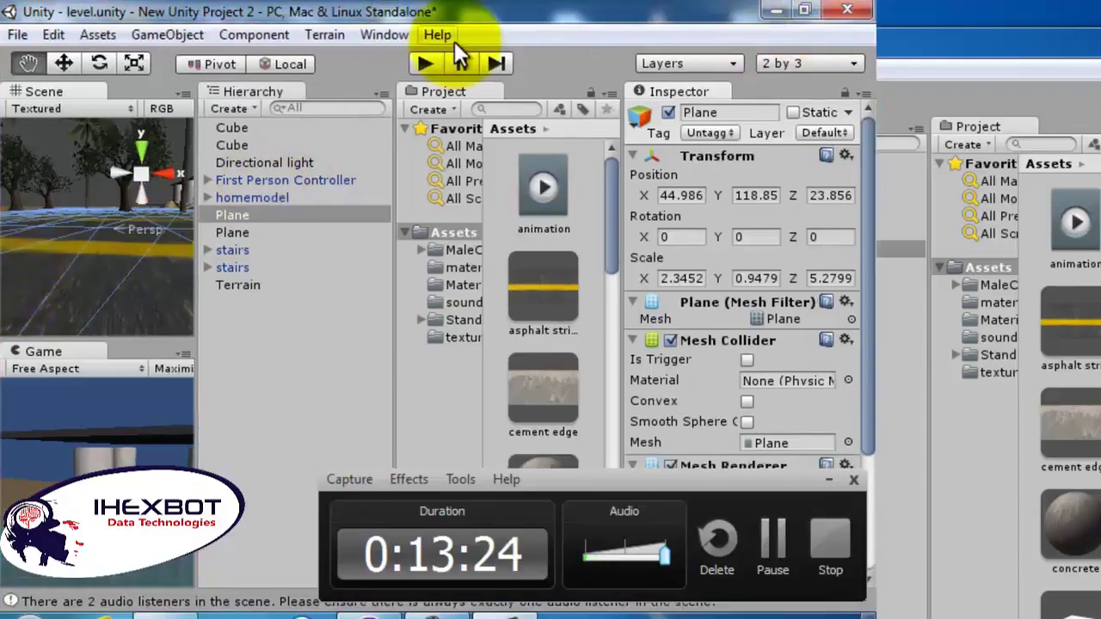
{"action": "left_click", "coordinate": [832, 62]}
{"action": "left_click", "coordinate": [749, 184]}
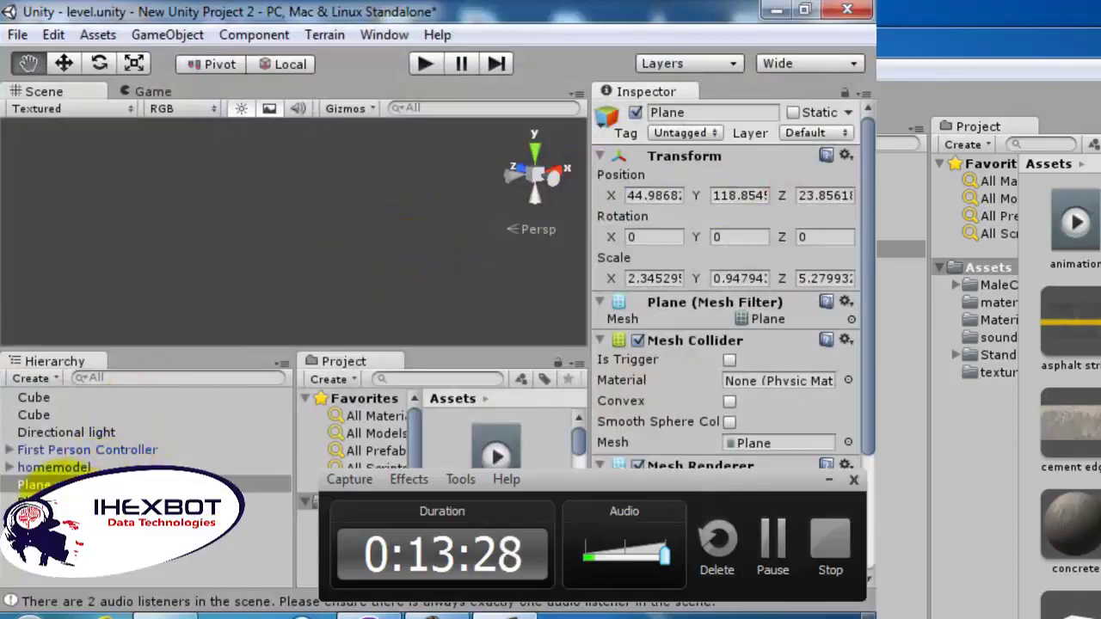
Frame the homemodel in the scene view and inspect its pillars and stairs up close
{"action": "left_click", "coordinate": [35, 501]}
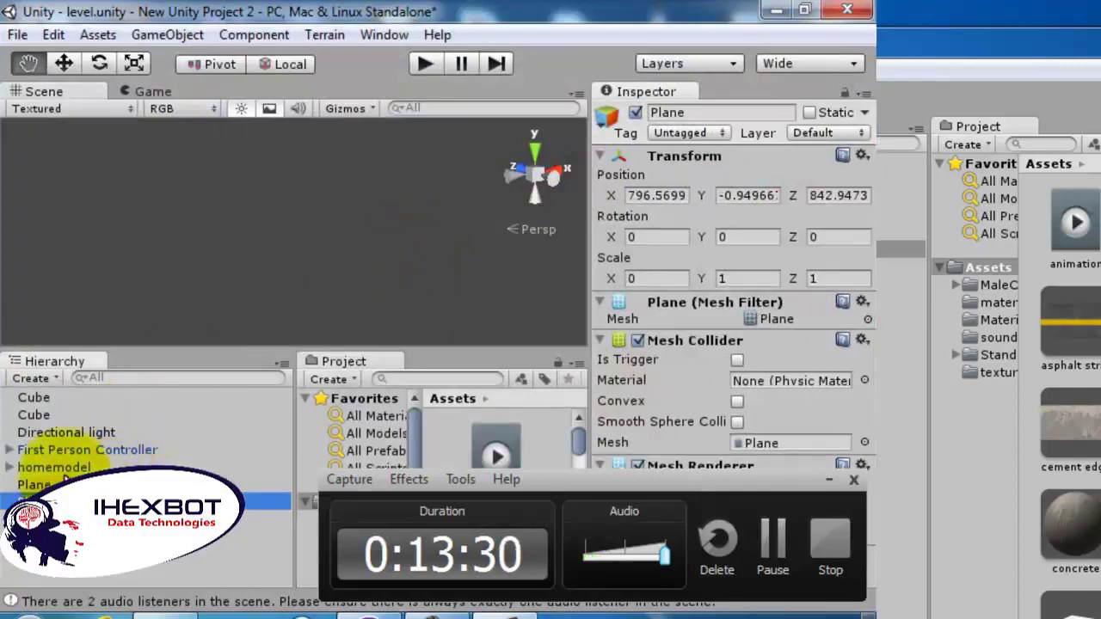
{"action": "double_click", "coordinate": [53, 466]}
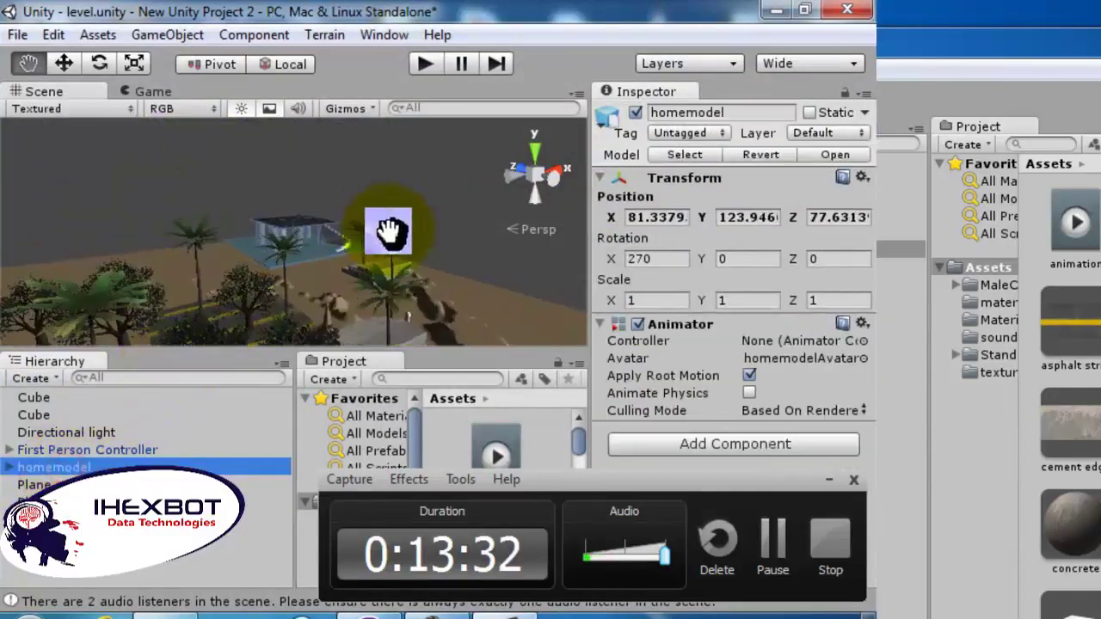
{"action": "left_click", "coordinate": [295, 275], "text": "alt"}
{"action": "mouse_move", "coordinate": [295, 275]}
{"action": "left_mouse_down", "text": "alt"}
{"action": "mouse_move", "coordinate": [299, 284]}
{"action": "mouse_move", "coordinate": [295, 269]}
{"action": "left_mouse_up", "text": "alt"}
{"action": "scroll", "coordinate": [298, 280], "scroll_direction": "up", "scroll_amount": 12, "text": "alt"}
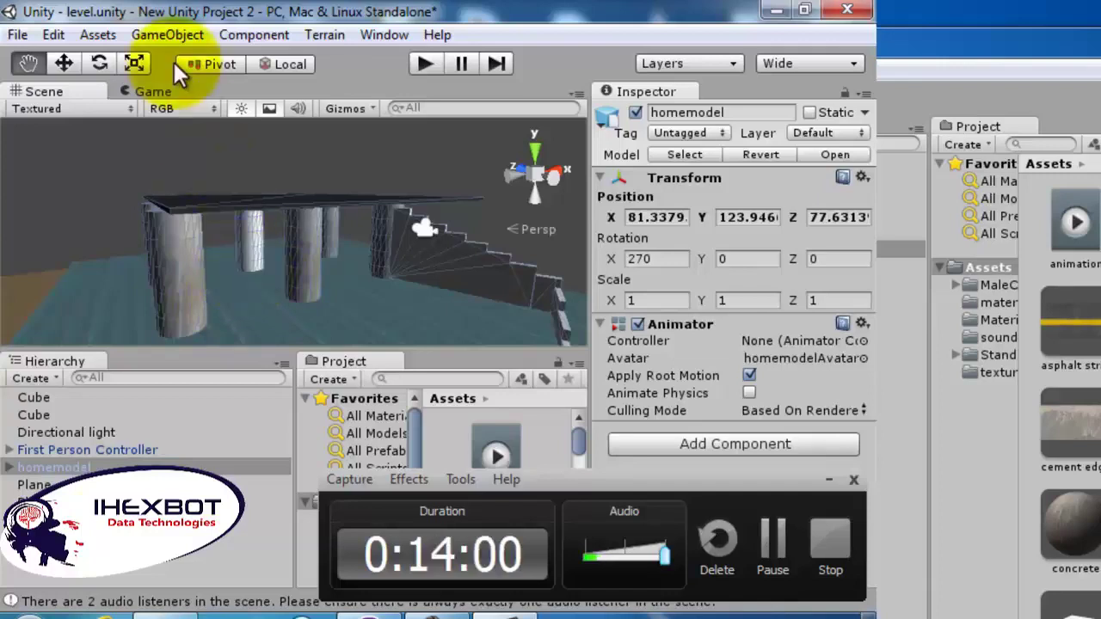
{"action": "left_click", "coordinate": [165, 37]}
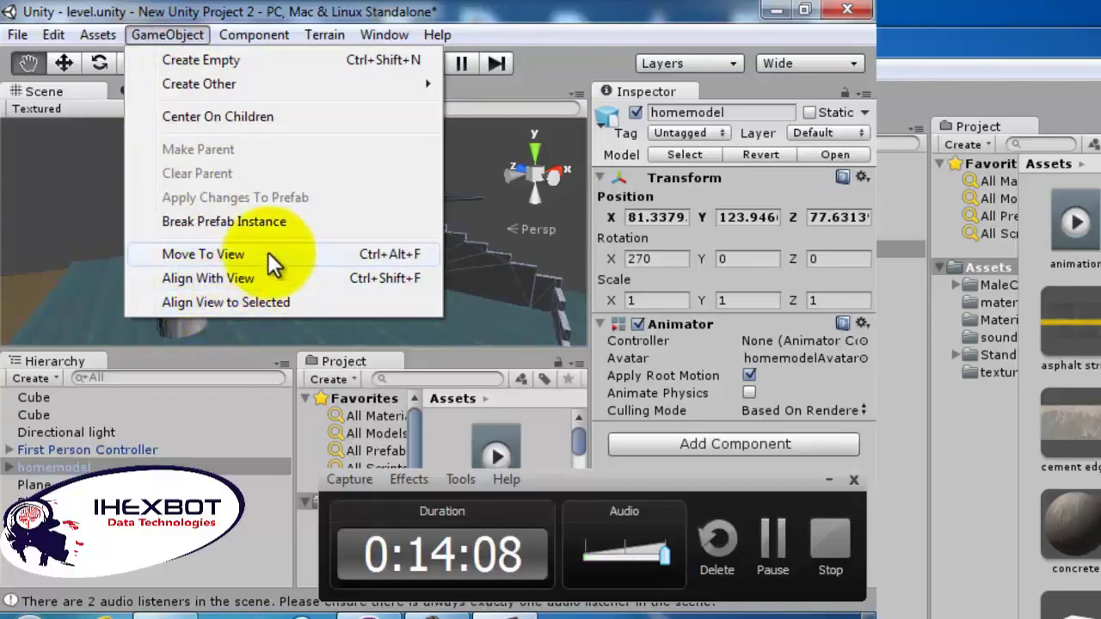
{"action": "left_click", "coordinate": [294, 333]}
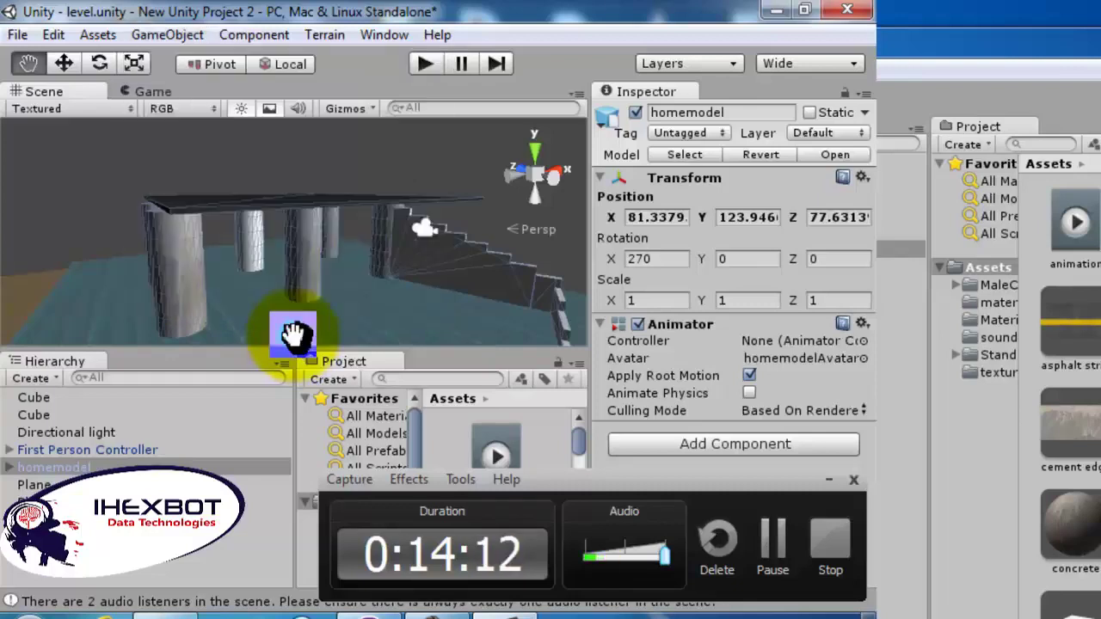
{"action": "left_click_drag", "start_coordinate": [370, 288], "coordinate": [319, 319]}
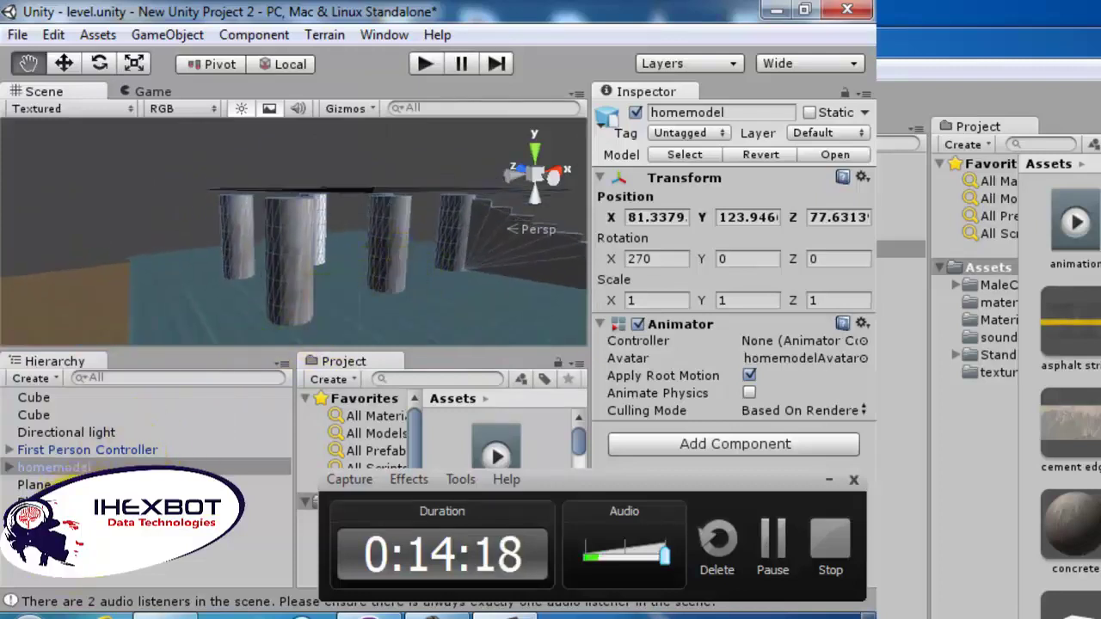
Select the Terrain and raise it vertically to a Y position of about 191.5, bringing its sandy ground into view
{"action": "double_click", "coordinate": [69, 554]}
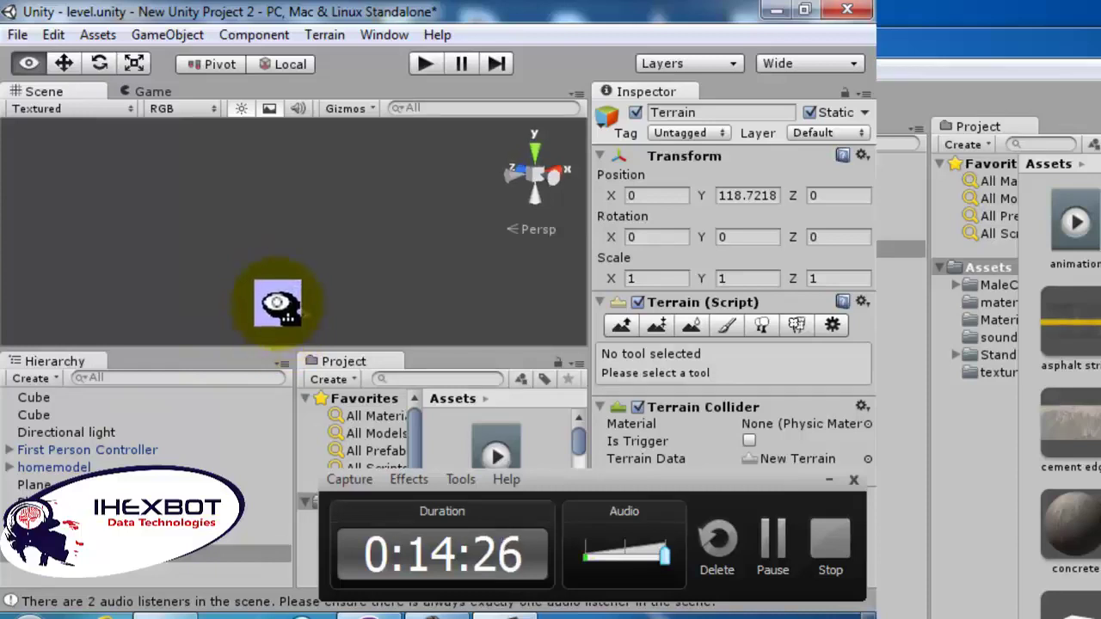
{"action": "right_click_drag", "start_coordinate": [278, 311], "coordinate": [270, 338]}
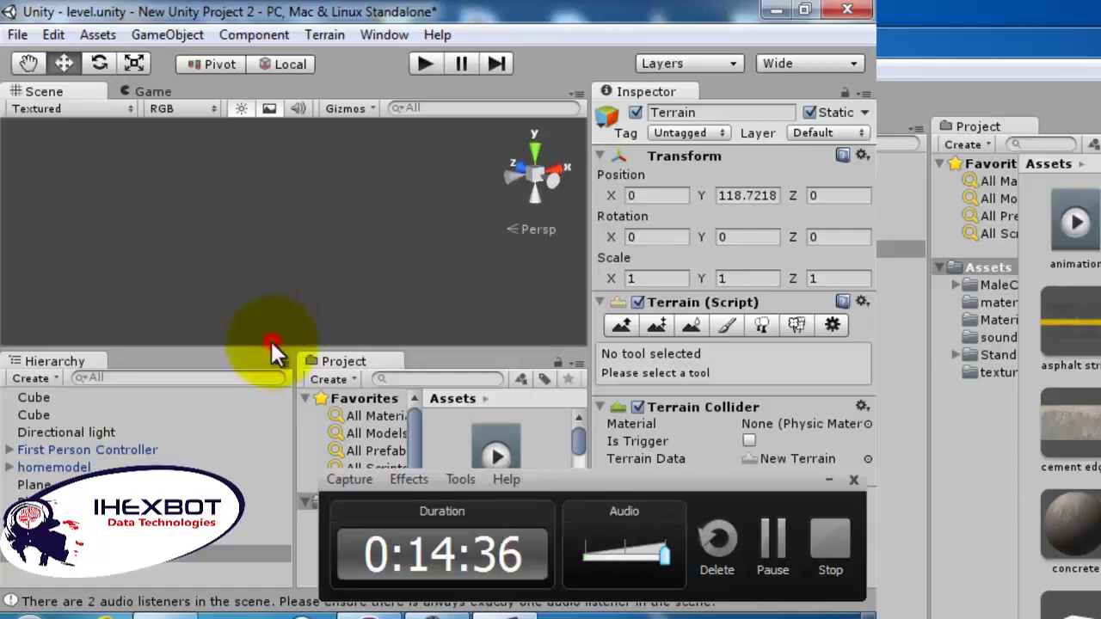
{"action": "left_click_drag", "start_coordinate": [270, 339], "coordinate": [267, 294]}
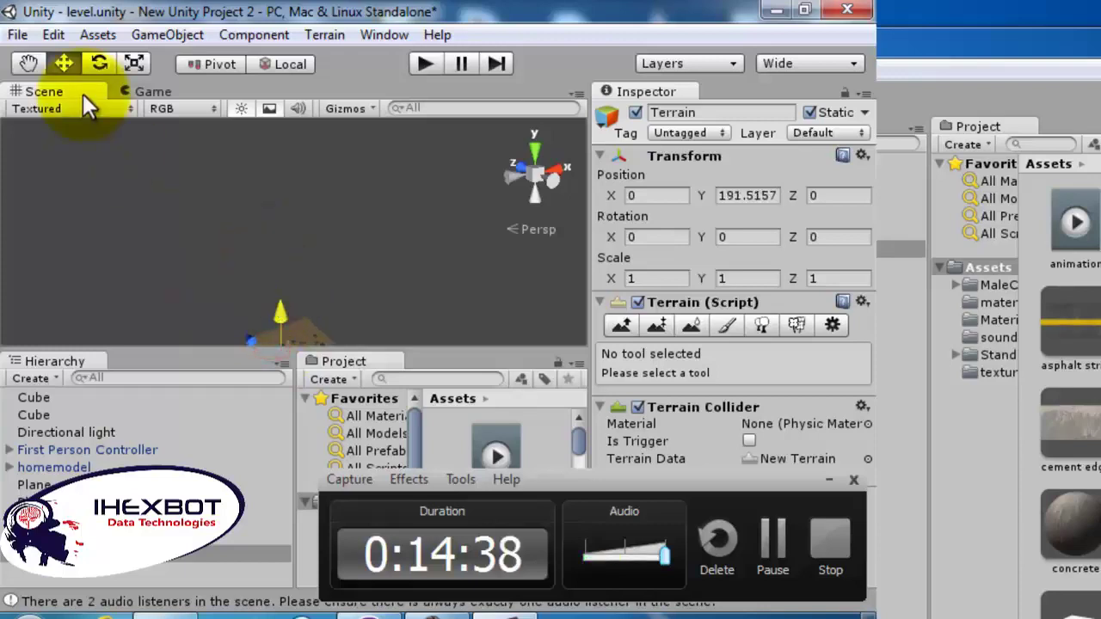
{"action": "left_click", "coordinate": [27, 63]}
{"action": "left_click_drag", "start_coordinate": [160, 192], "coordinate": [321, 310]}
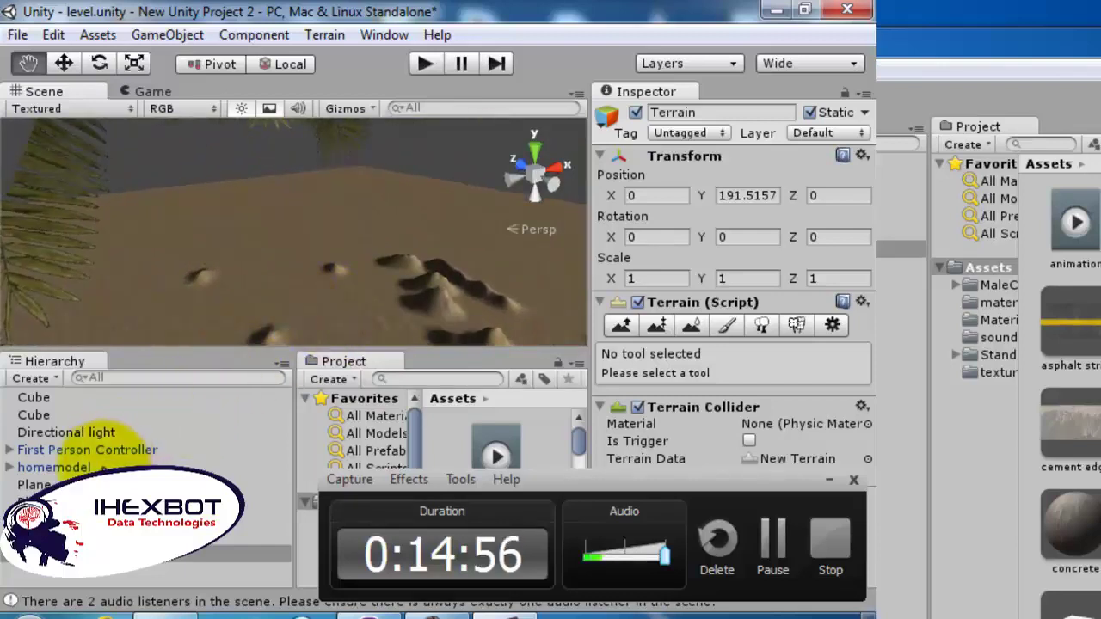
Relocate the homemodel to the currently viewed part of the terrain with Move To View
{"action": "left_click", "coordinate": [118, 465]}
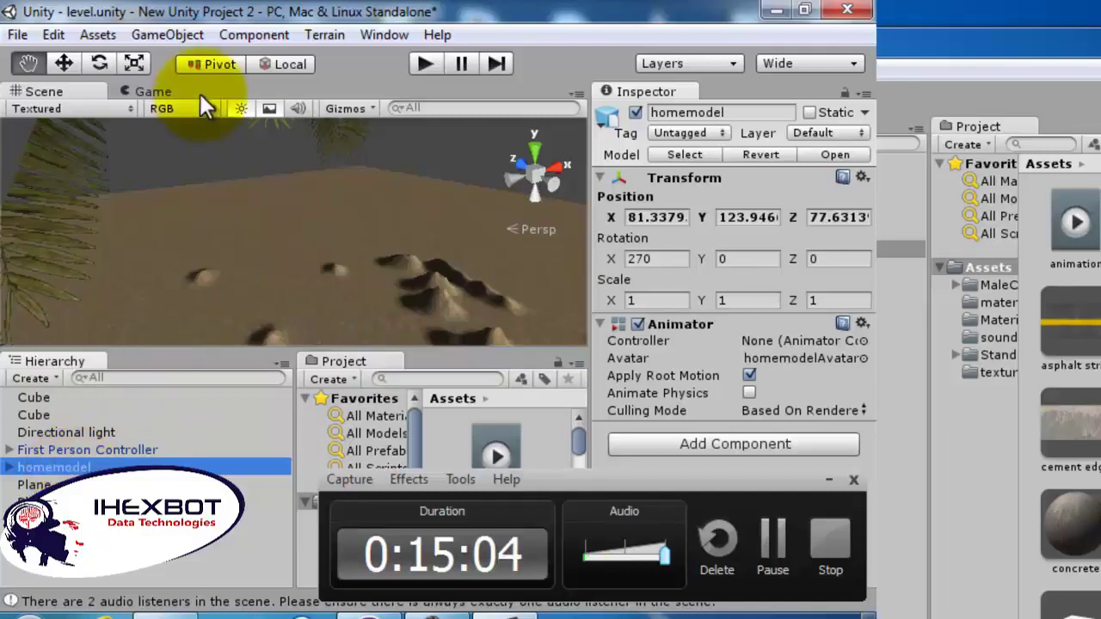
{"action": "left_click", "coordinate": [172, 35]}
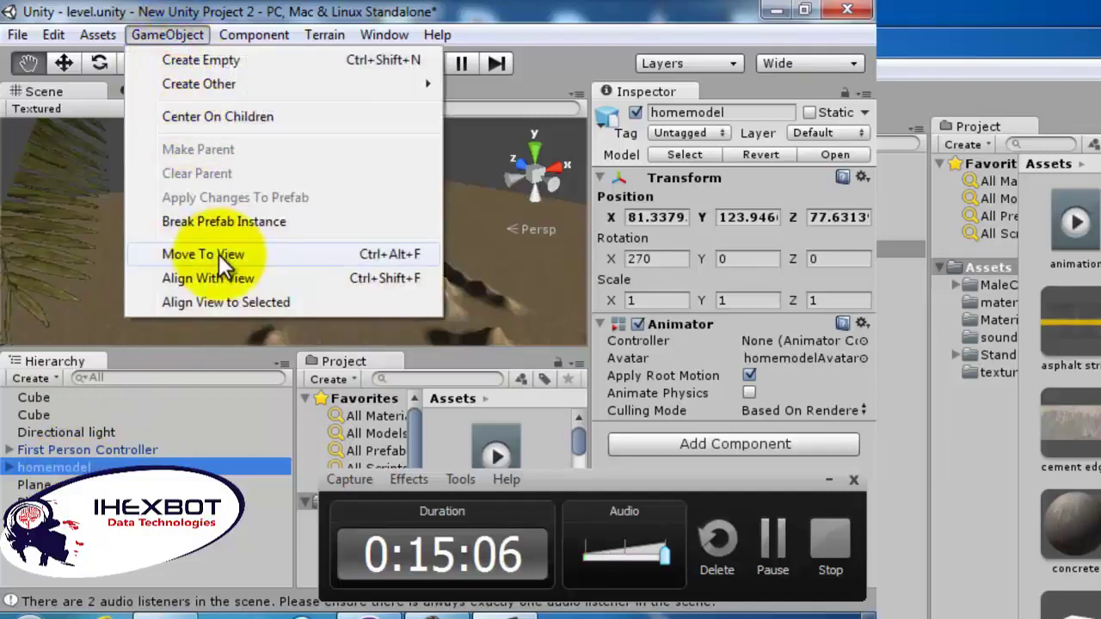
{"action": "left_click", "coordinate": [218, 254]}
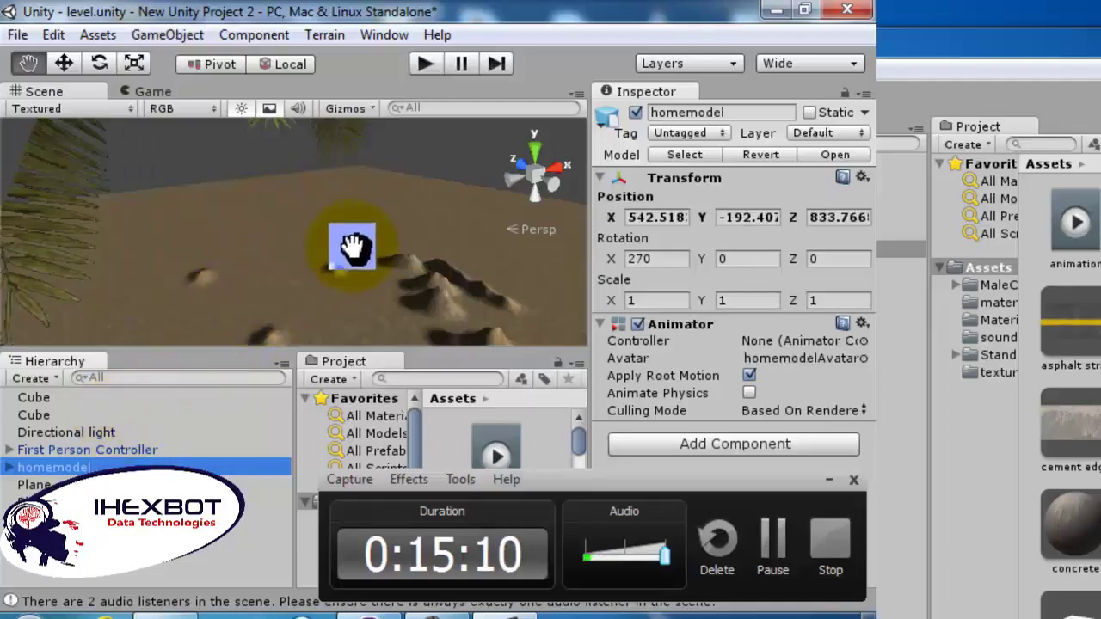
Switch to the 2 by 3 layout, close the Project view, and widen the Scene and Game views
{"action": "left_click", "coordinate": [779, 65]}
{"action": "left_click", "coordinate": [766, 86]}
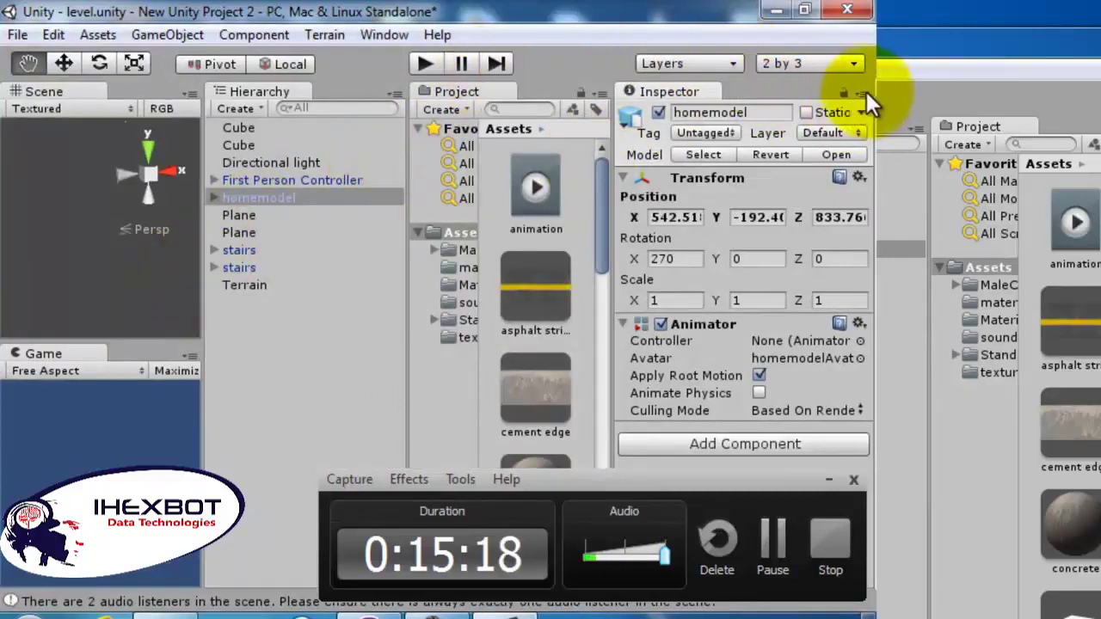
{"action": "left_click", "coordinate": [602, 93]}
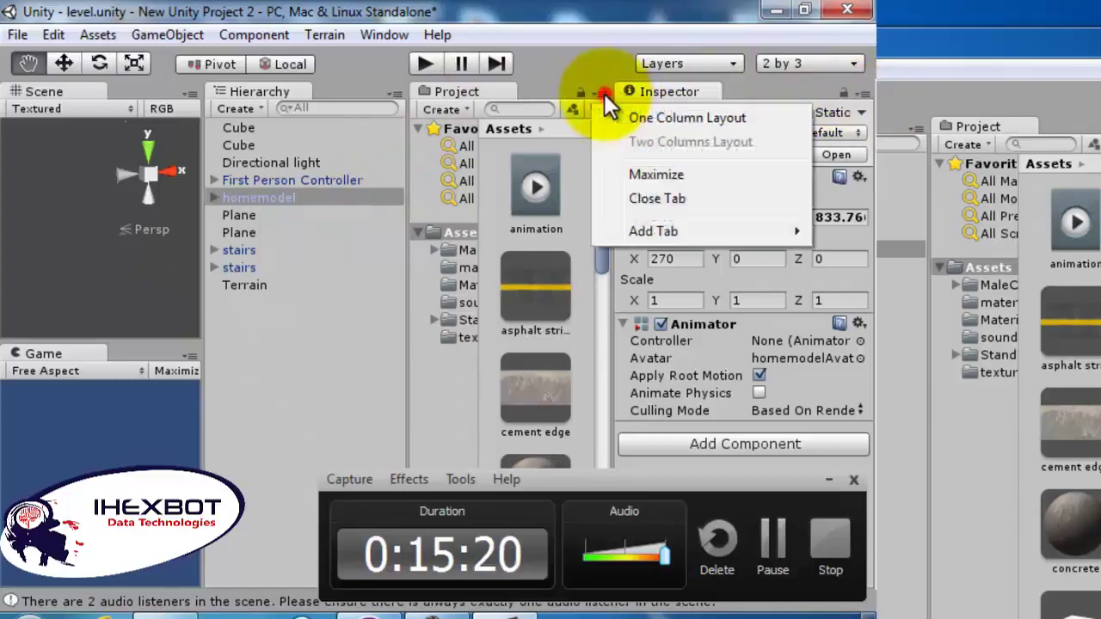
{"action": "left_click", "coordinate": [629, 200]}
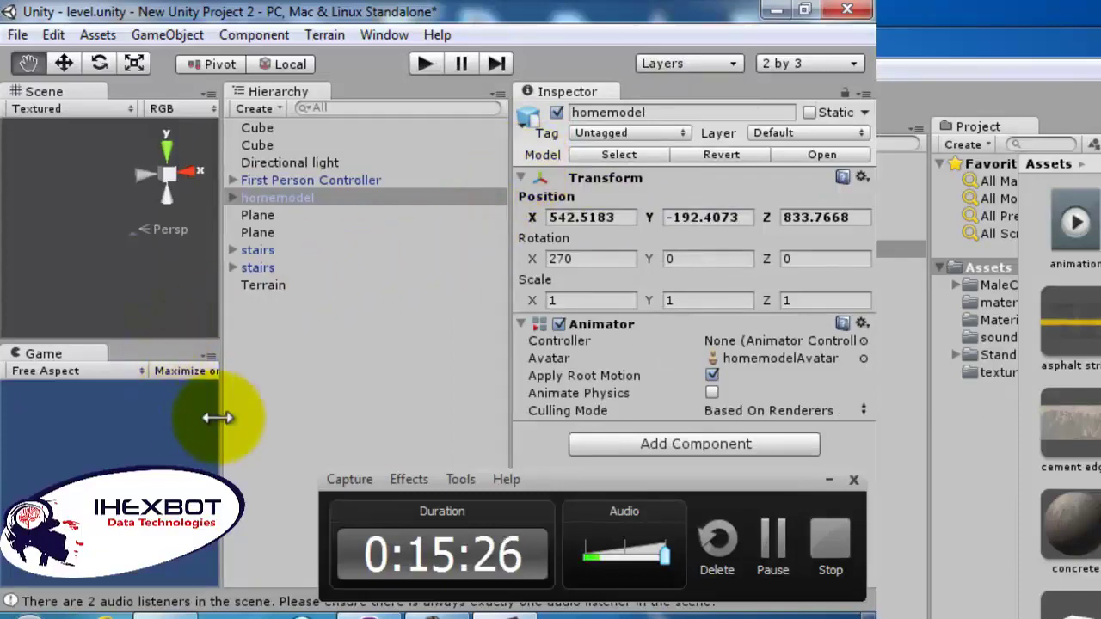
{"action": "left_click_drag", "start_coordinate": [216, 418], "coordinate": [386, 438]}
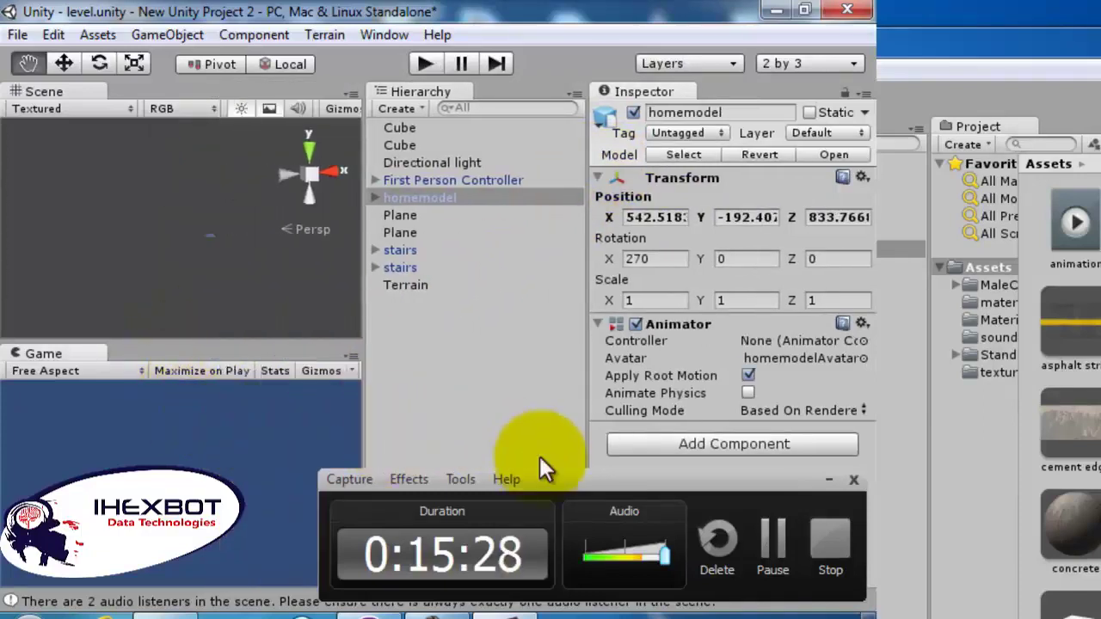
Frame the homemodel, the Terrain and the second stairs object in turn to check where they sit in the scene
{"action": "double_click", "coordinate": [413, 203]}
{"action": "left_click_drag", "start_coordinate": [256, 221], "coordinate": [180, 261]}
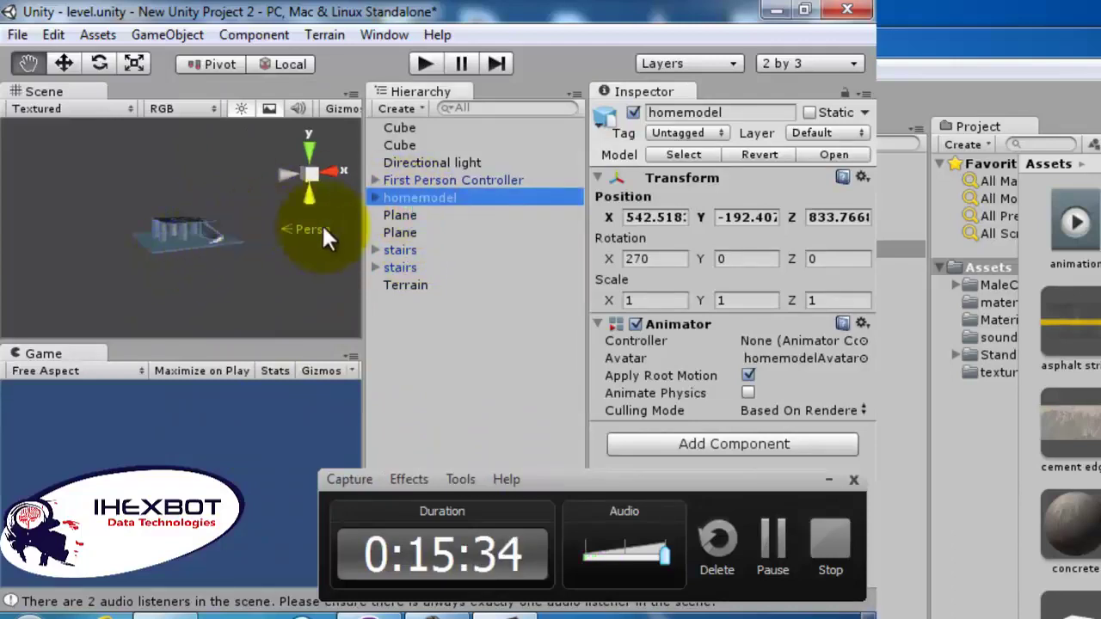
{"action": "double_click", "coordinate": [396, 284]}
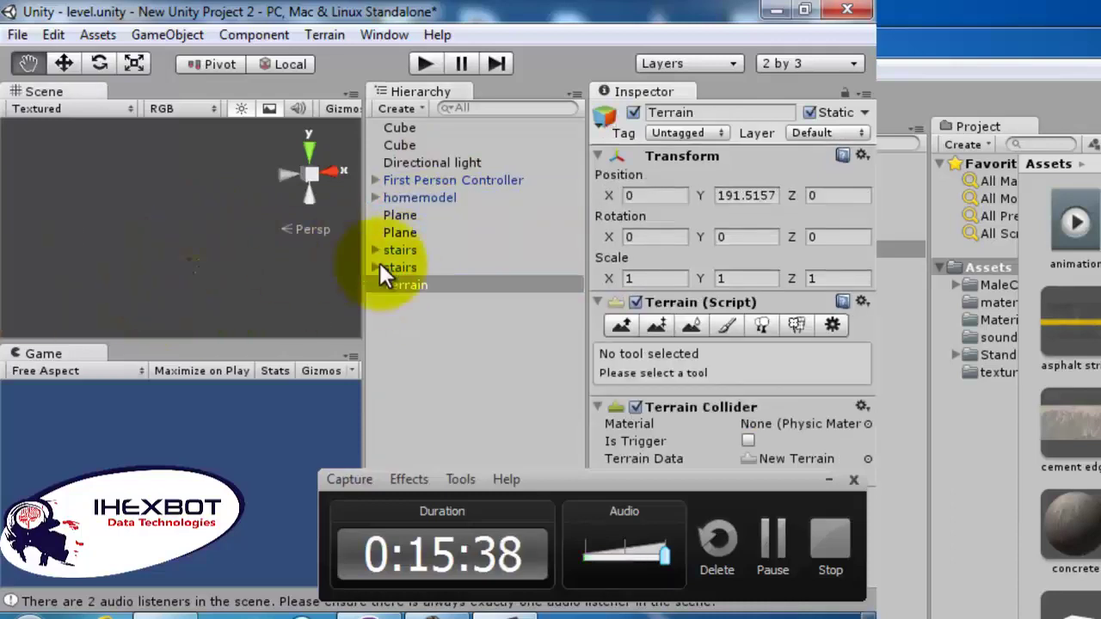
{"action": "left_click", "coordinate": [391, 267]}
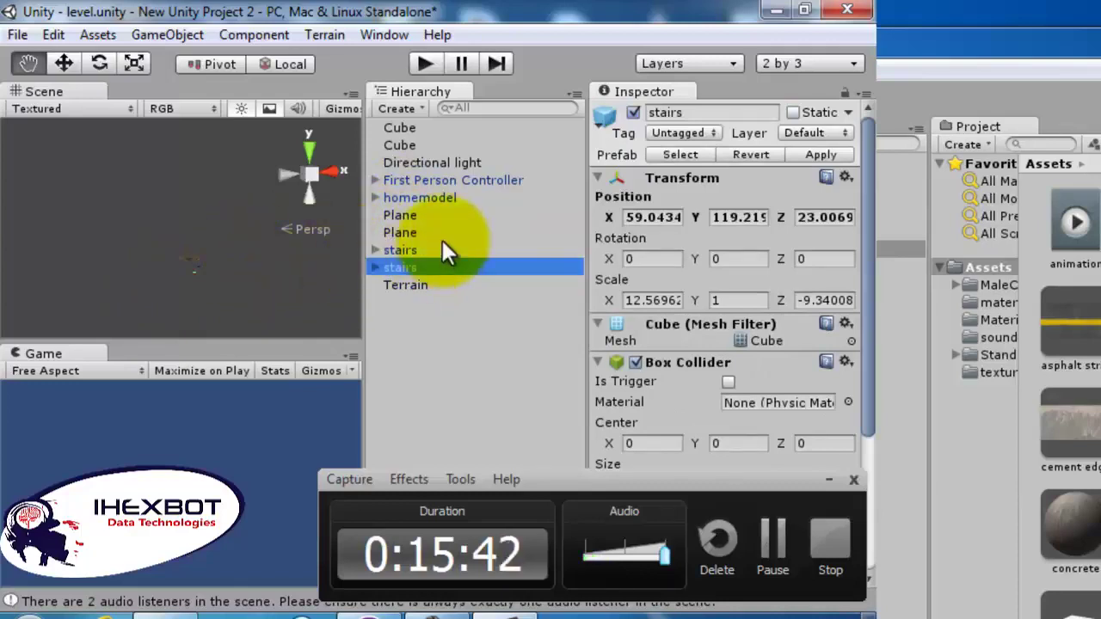
{"action": "double_click", "coordinate": [397, 267]}
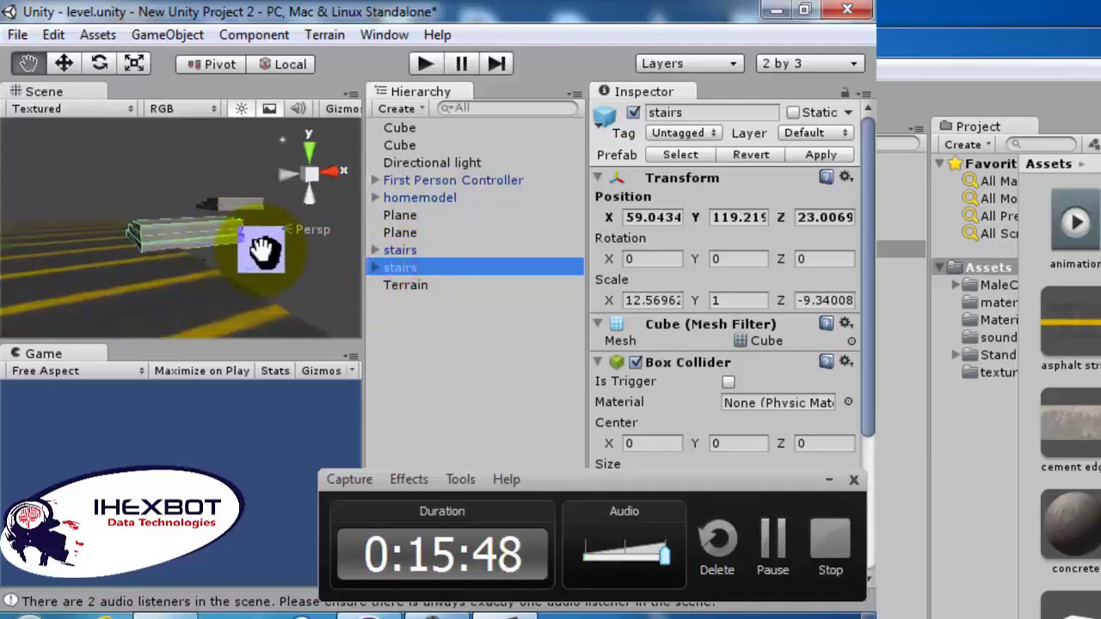
{"action": "left_click", "coordinate": [159, 36]}
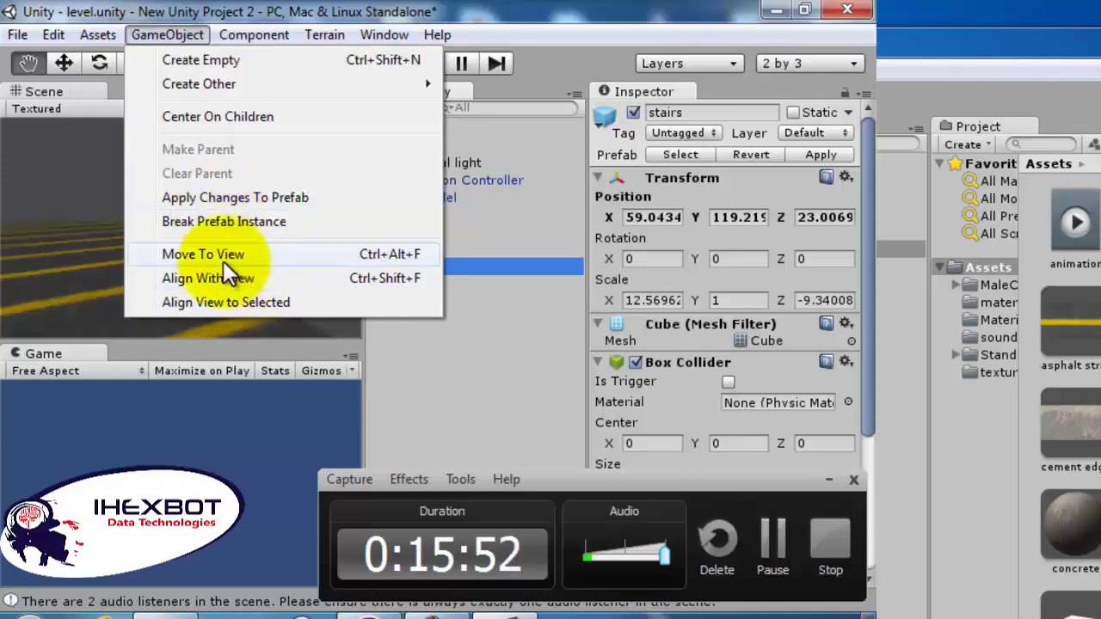
{"action": "left_click", "coordinate": [33, 215]}
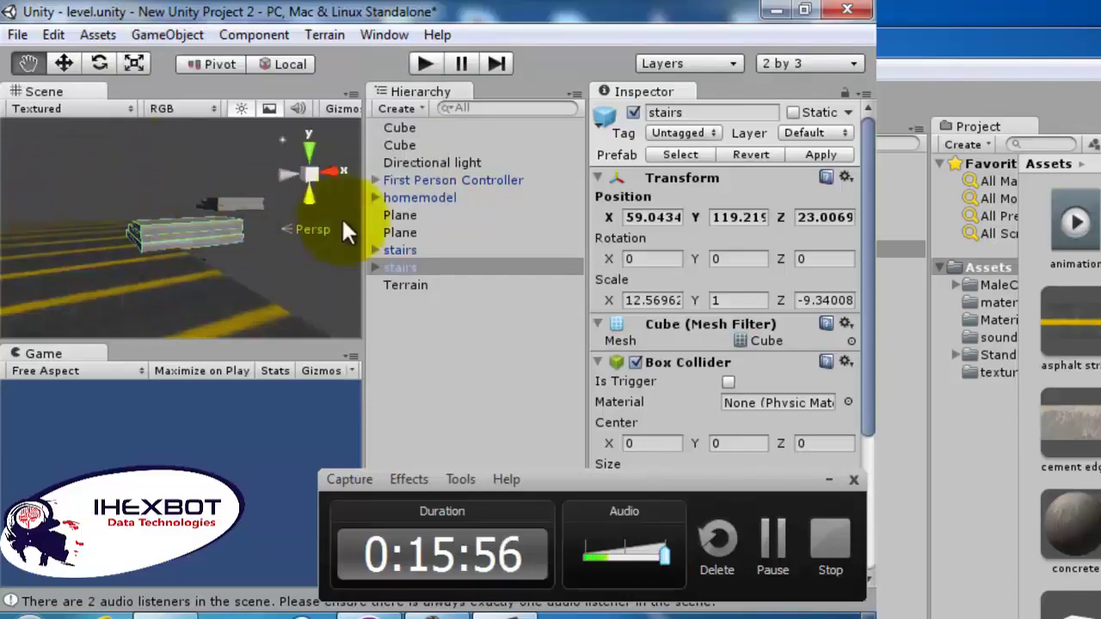
Relocate the first stairs object to the viewed part of the asphalt plane with Move To View
{"action": "left_click", "coordinate": [404, 250]}
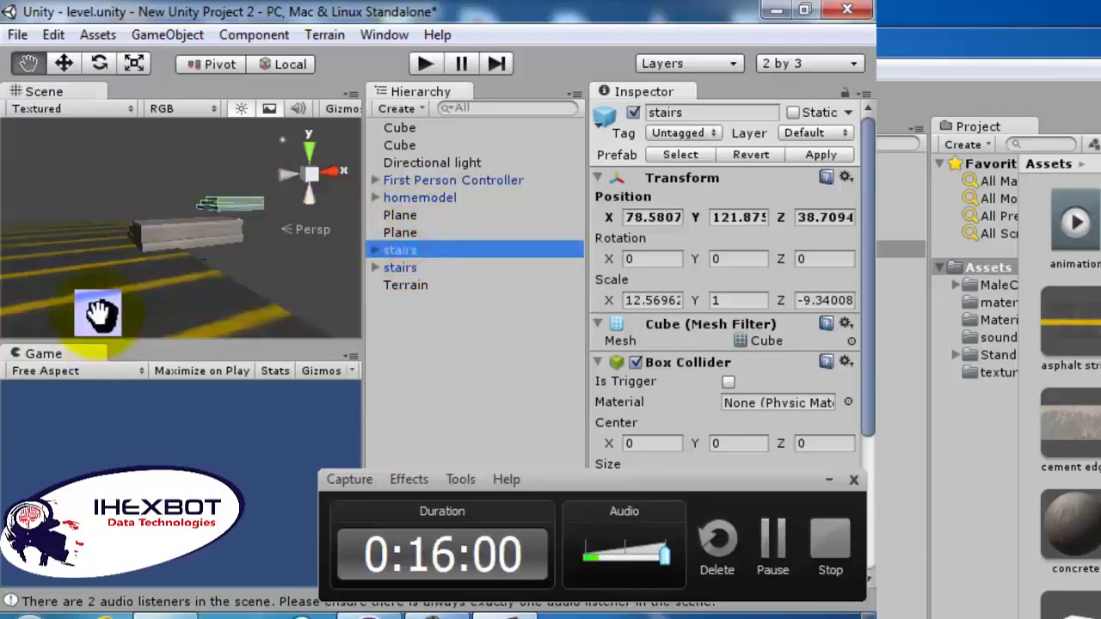
{"action": "left_click_drag", "start_coordinate": [99, 313], "coordinate": [210, 275]}
{"action": "left_click_drag", "start_coordinate": [215, 164], "coordinate": [209, 142]}
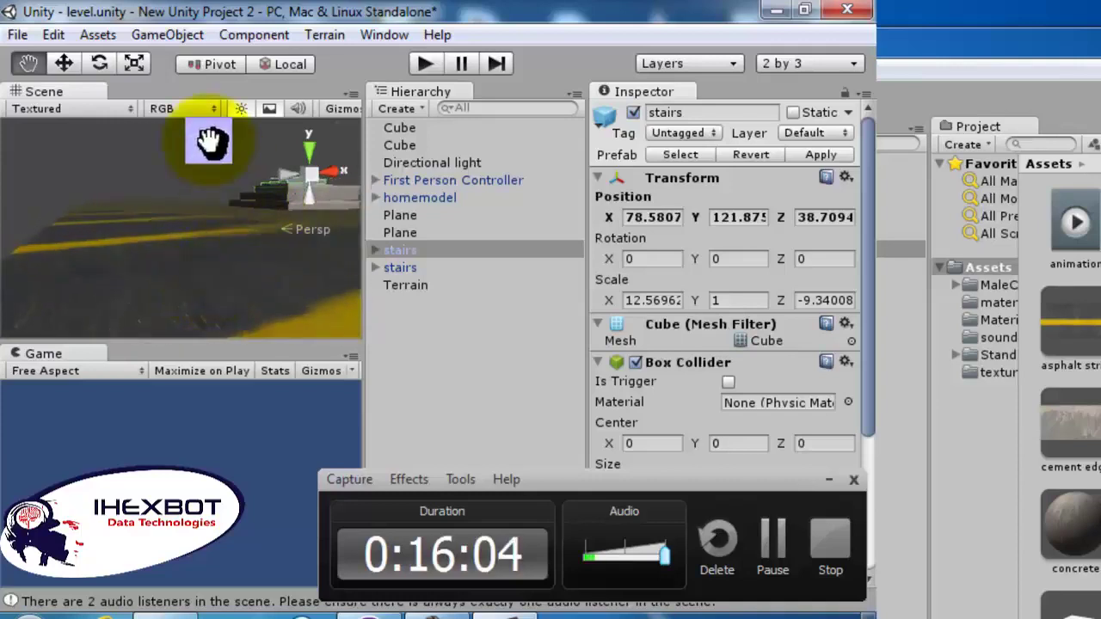
{"action": "left_click", "coordinate": [153, 34]}
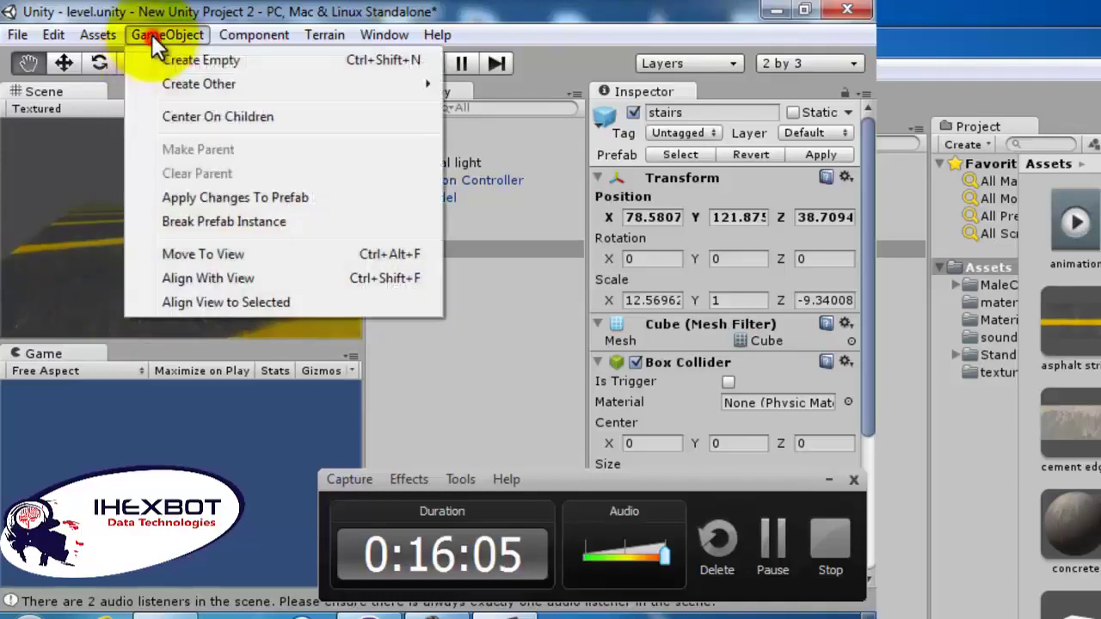
{"action": "left_click", "coordinate": [193, 253]}
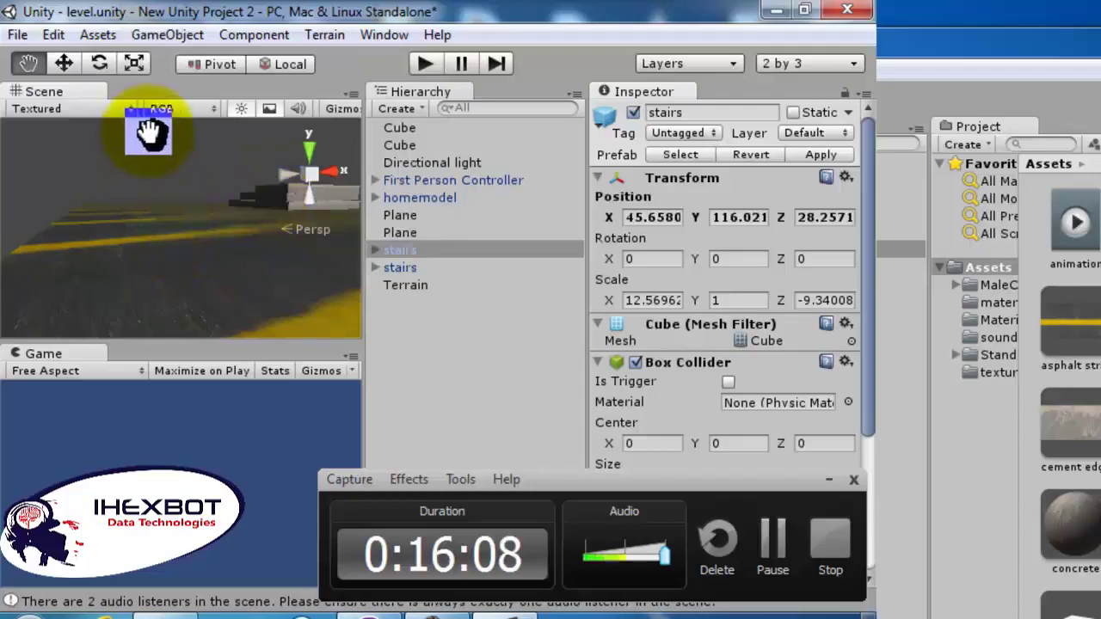
Raise the relocated stairs vertically with the Move tool to a Y position of about 118.8, then deselect them
{"action": "left_click", "coordinate": [64, 63]}
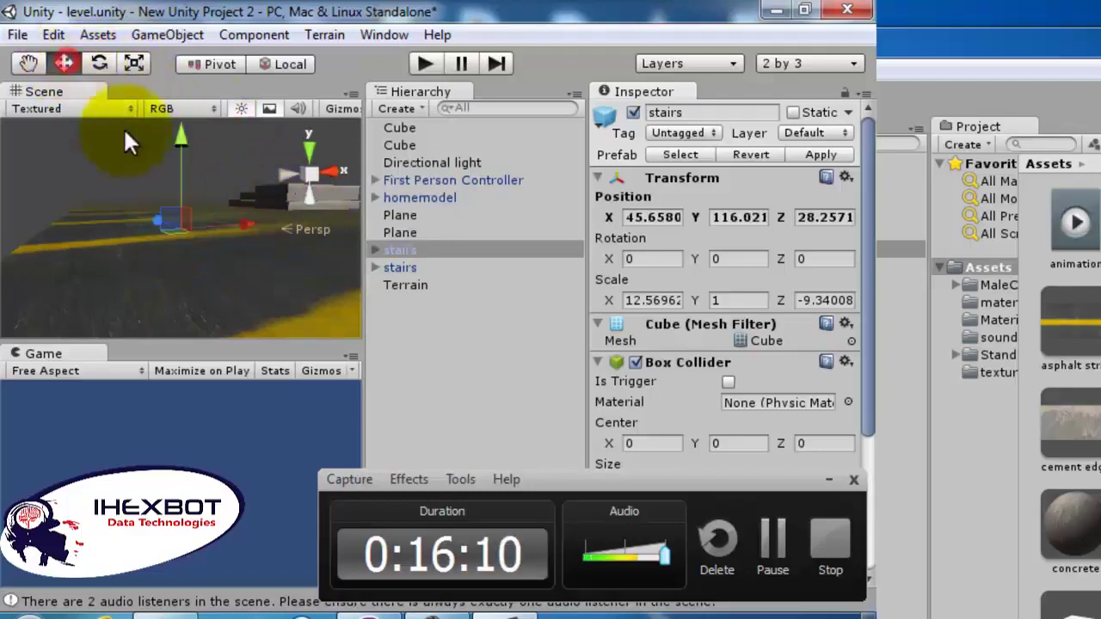
{"action": "left_click_drag", "start_coordinate": [182, 135], "coordinate": [182, 115]}
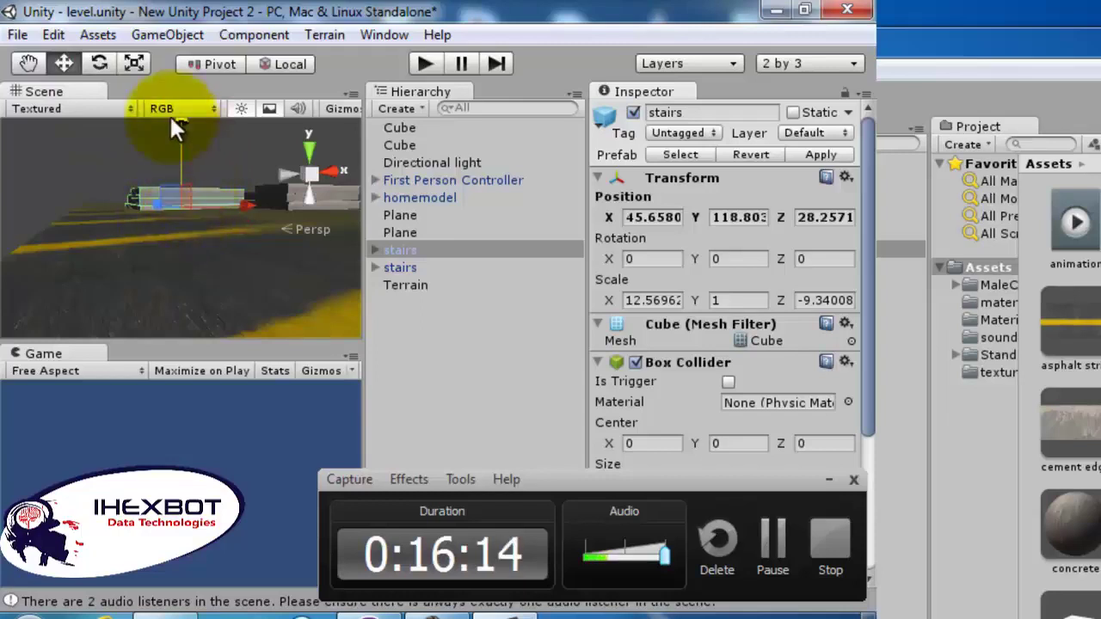
{"action": "left_click", "coordinate": [149, 34]}
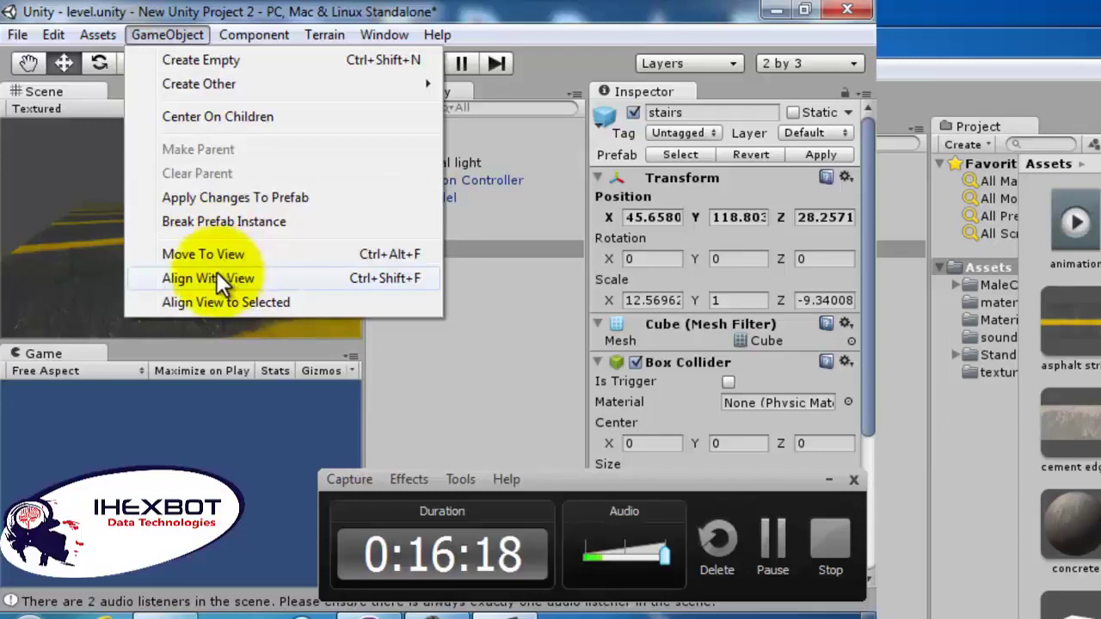
{"action": "left_click", "coordinate": [481, 356]}
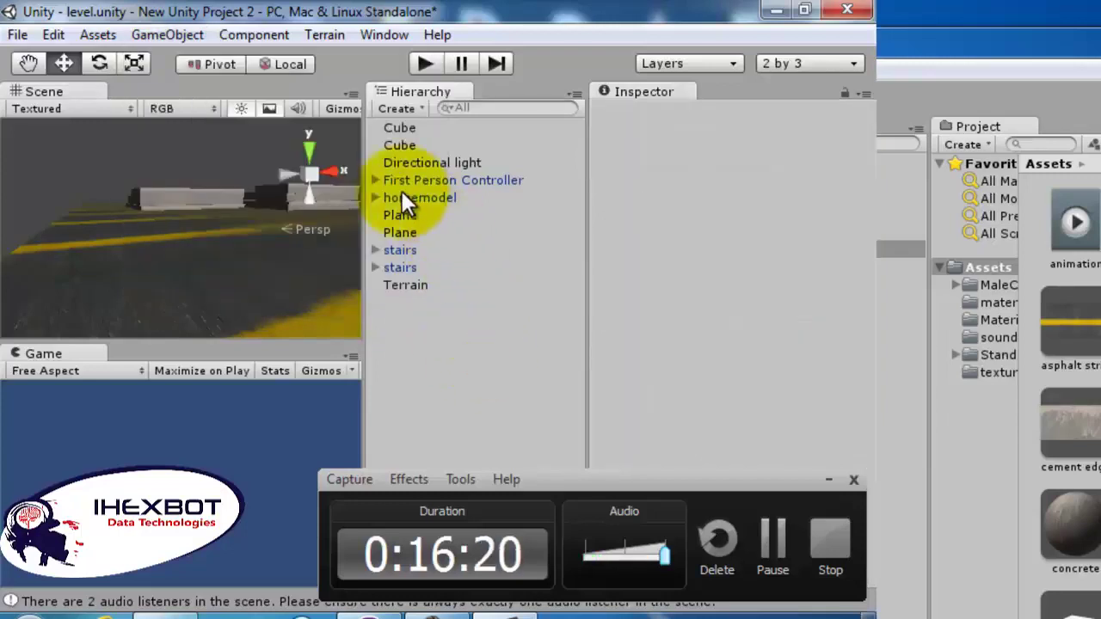
Align the First Person Controller's Main Camera with the current scene view using Align With View
{"action": "left_click", "coordinate": [375, 180]}
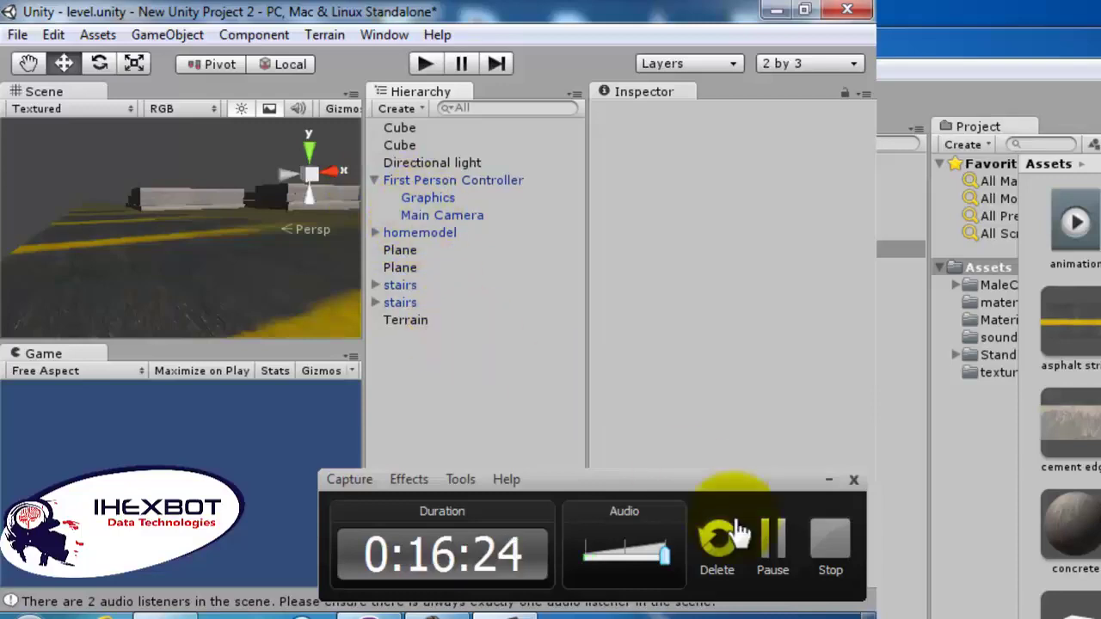
{"action": "left_click", "coordinate": [830, 478]}
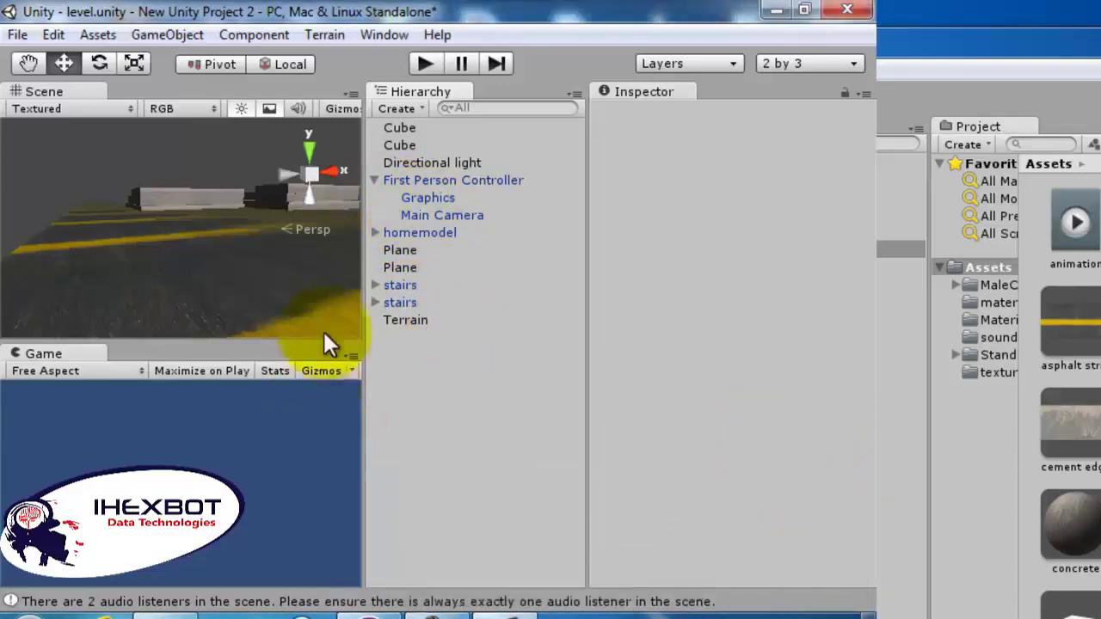
{"action": "left_click", "coordinate": [423, 210]}
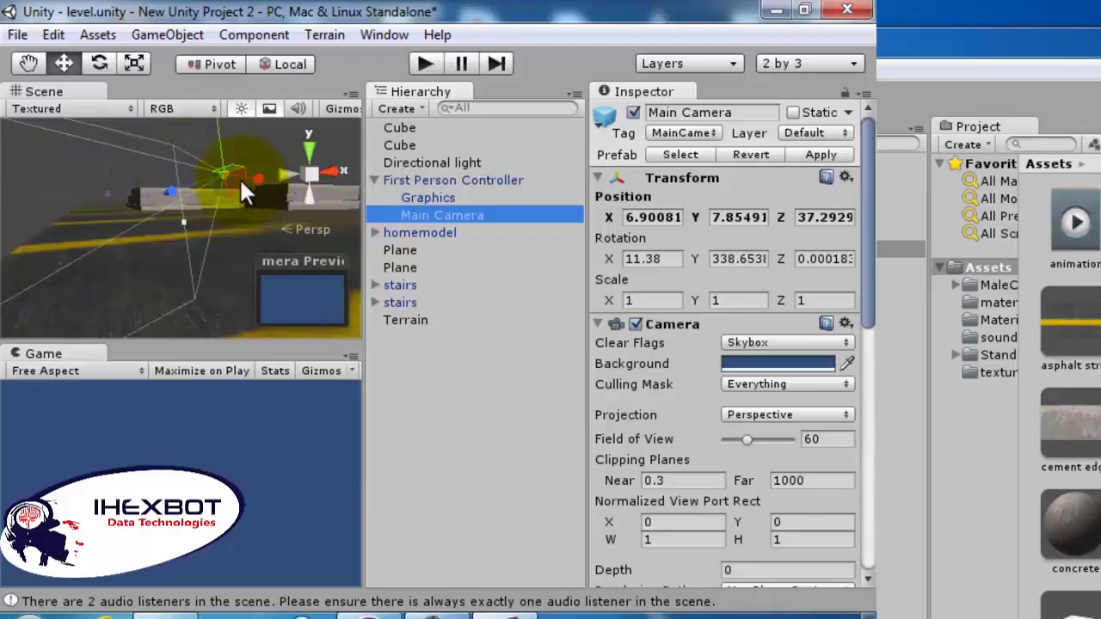
{"action": "left_click", "coordinate": [151, 34]}
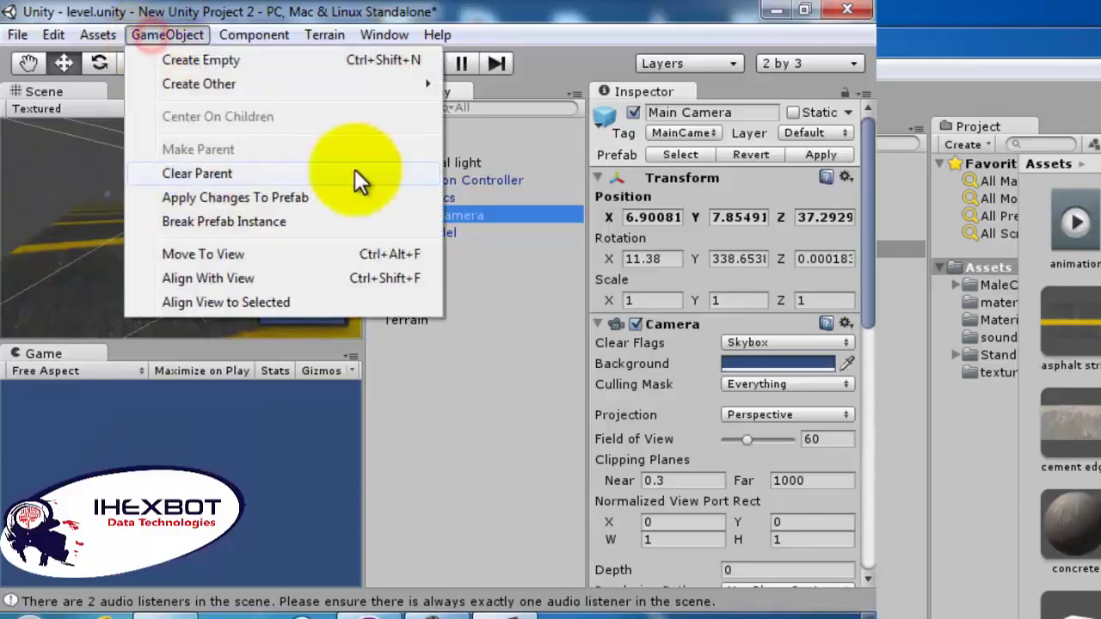
{"action": "left_click", "coordinate": [243, 279]}
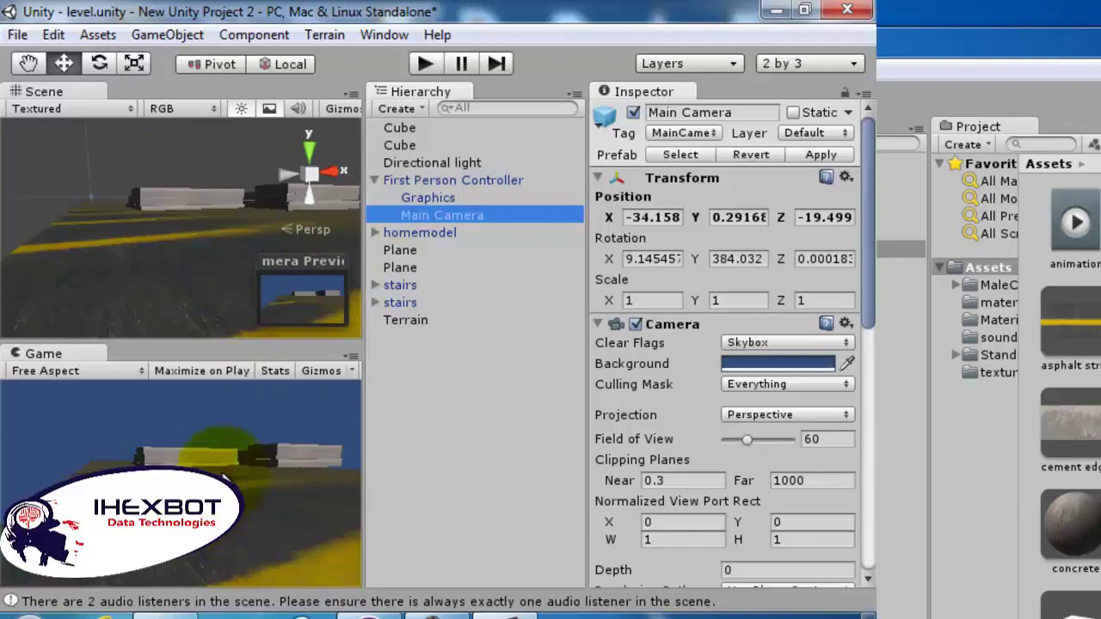
Run the level in play mode, look around with the camera in the Game view, and stop playback
{"action": "left_click", "coordinate": [229, 439]}
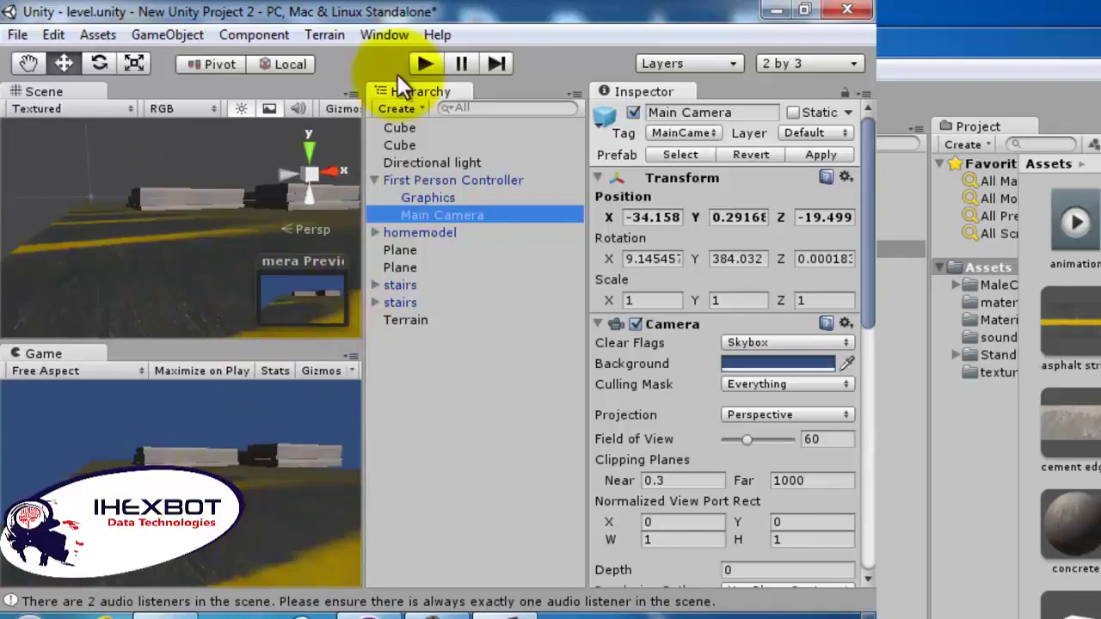
{"action": "left_click", "coordinate": [425, 60]}
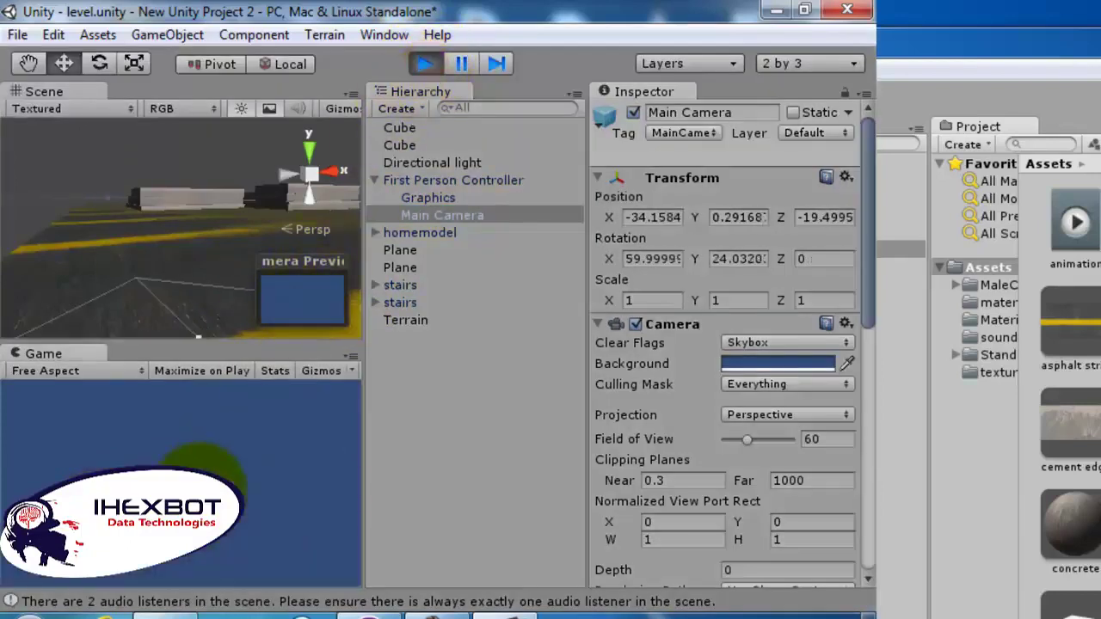
{"action": "left_click_drag", "start_coordinate": [273, 471], "coordinate": [324, 344]}
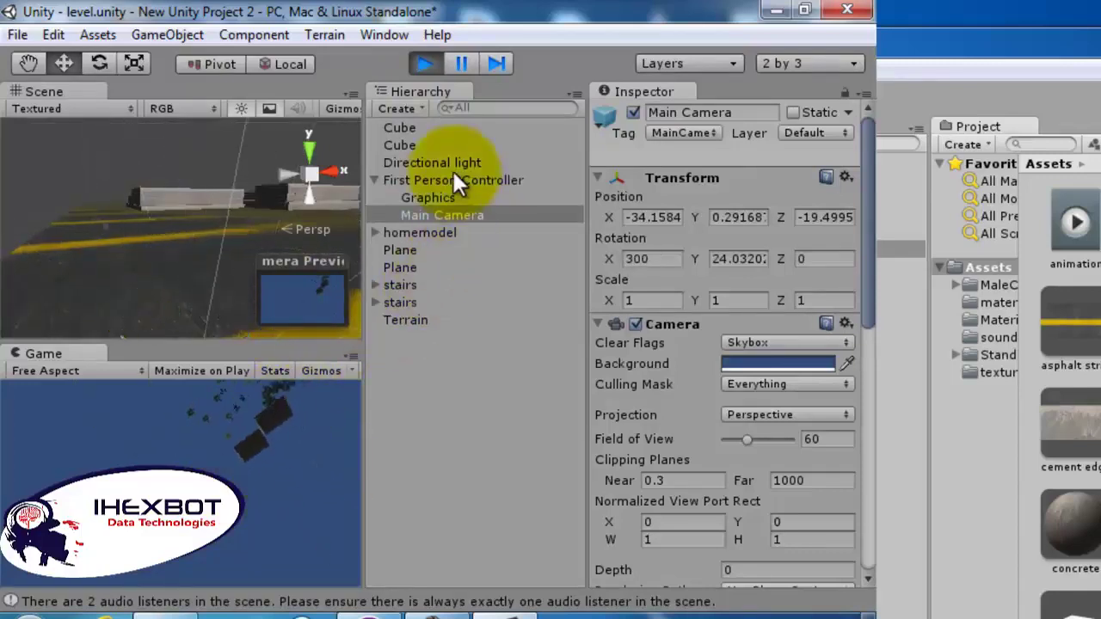
{"action": "left_click", "coordinate": [423, 65]}
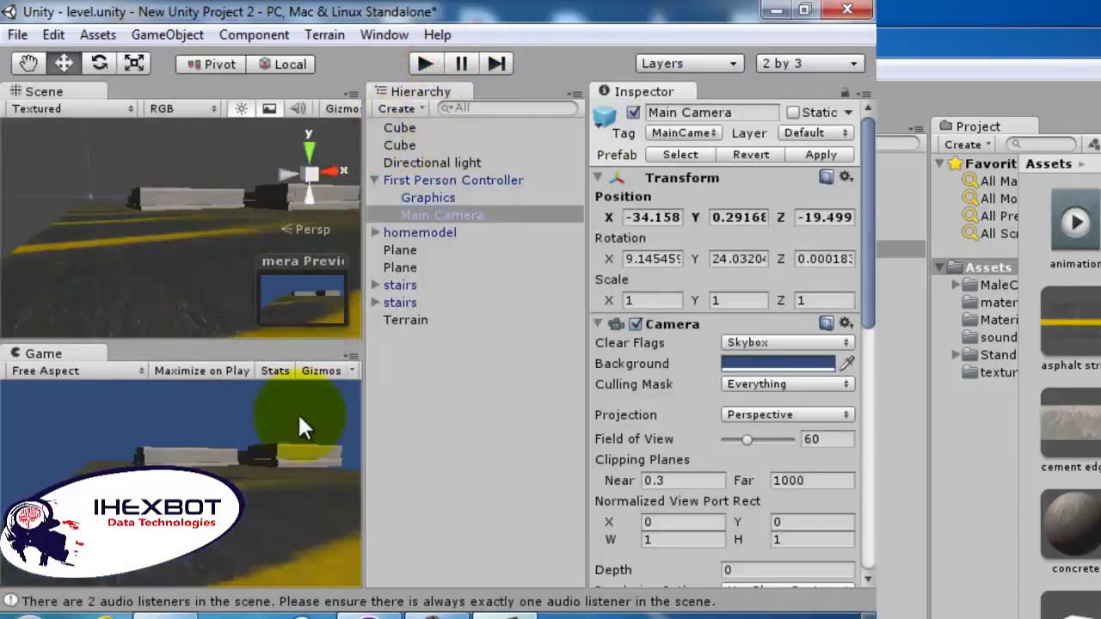
{"action": "left_click", "coordinate": [168, 36]}
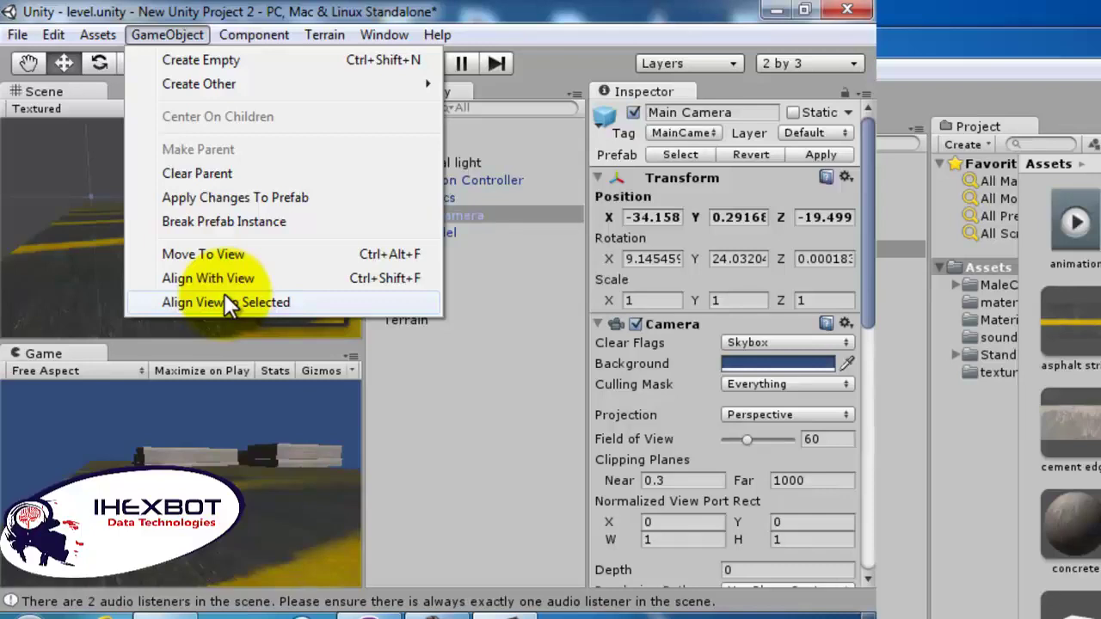
{"action": "left_click", "coordinate": [385, 360]}
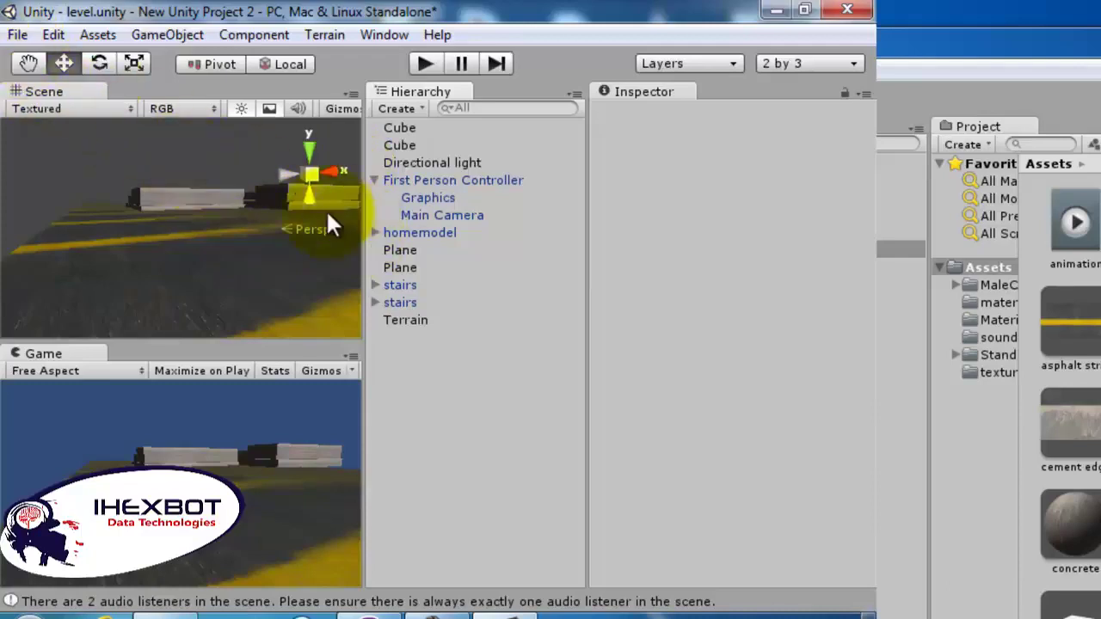
{"action": "left_click", "coordinate": [146, 34]}
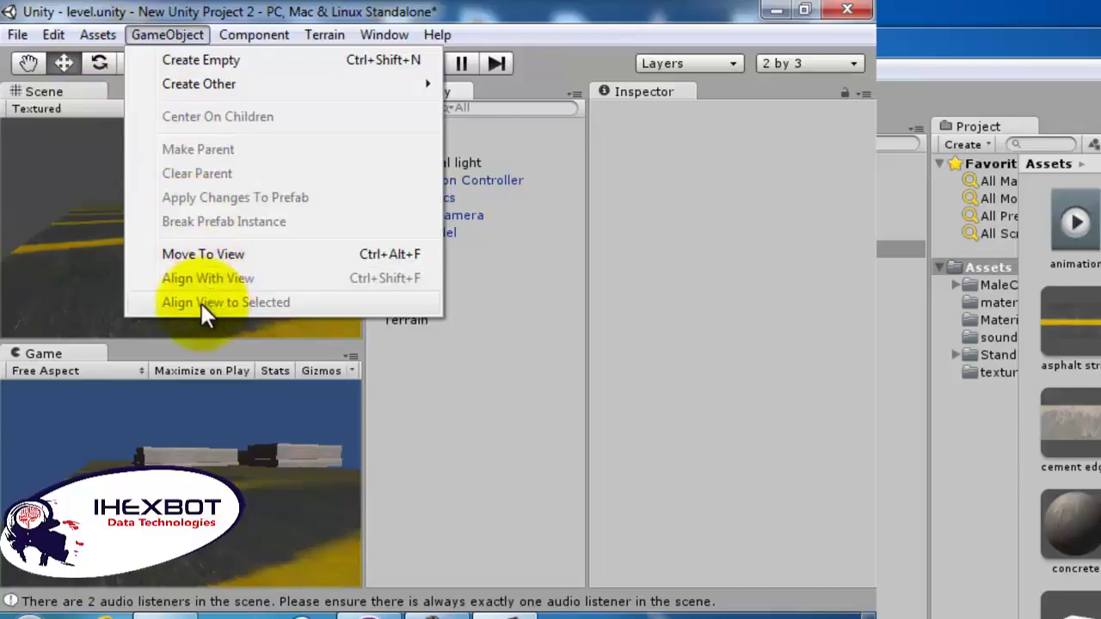
{"action": "left_click", "coordinate": [145, 320]}
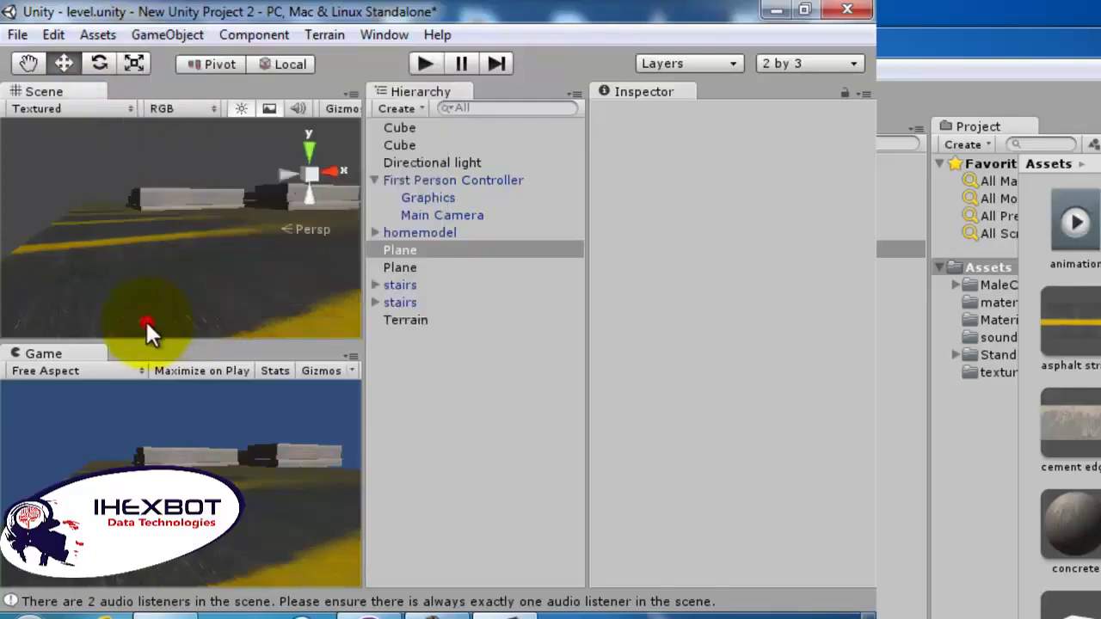
{"action": "left_click", "coordinate": [283, 452]}
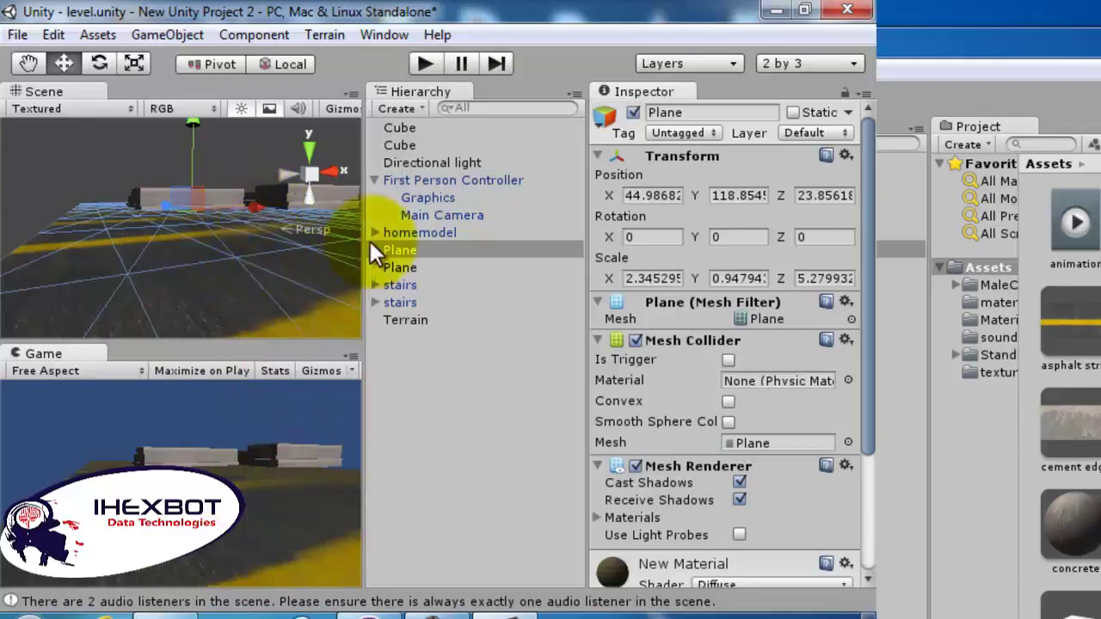
Frame the second Cube and the second stairs object in turn to check their places in the scene
{"action": "left_click", "coordinate": [409, 298]}
{"action": "left_click", "coordinate": [431, 148]}
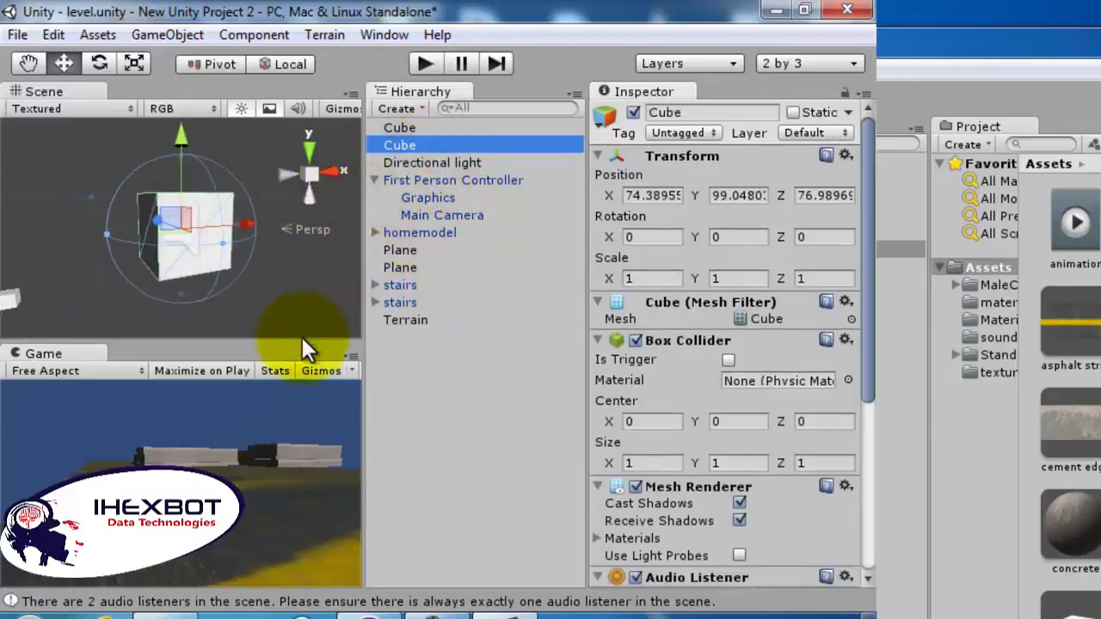
{"action": "double_click", "coordinate": [416, 302]}
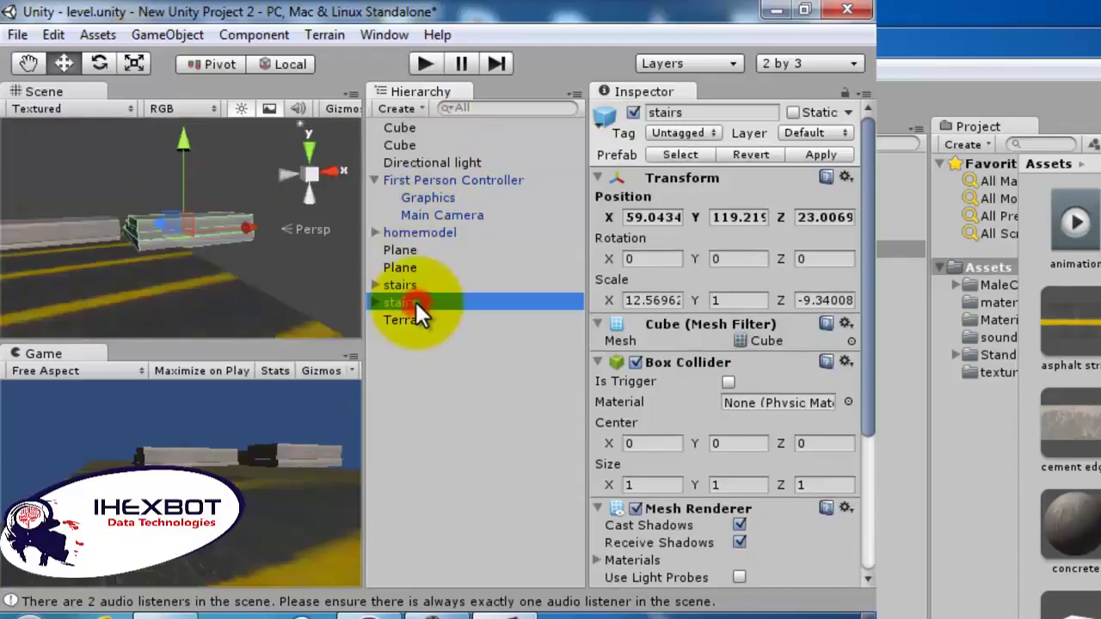
Align the scene view to the second Cube with Align View to Selected and orbit around it
{"action": "left_click", "coordinate": [420, 141]}
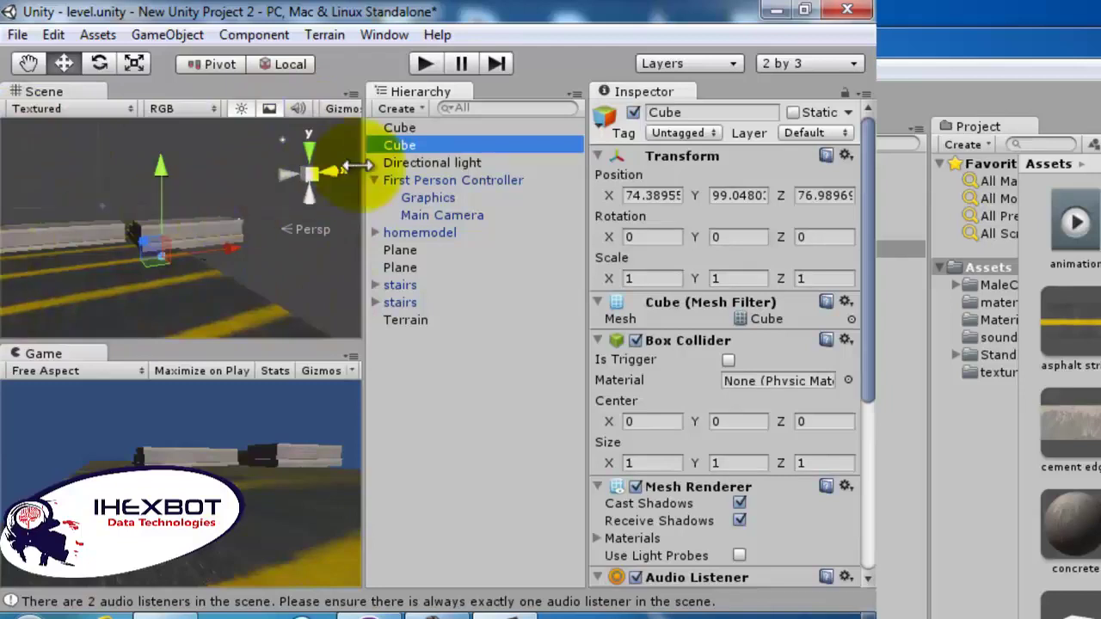
{"action": "left_click", "coordinate": [110, 34]}
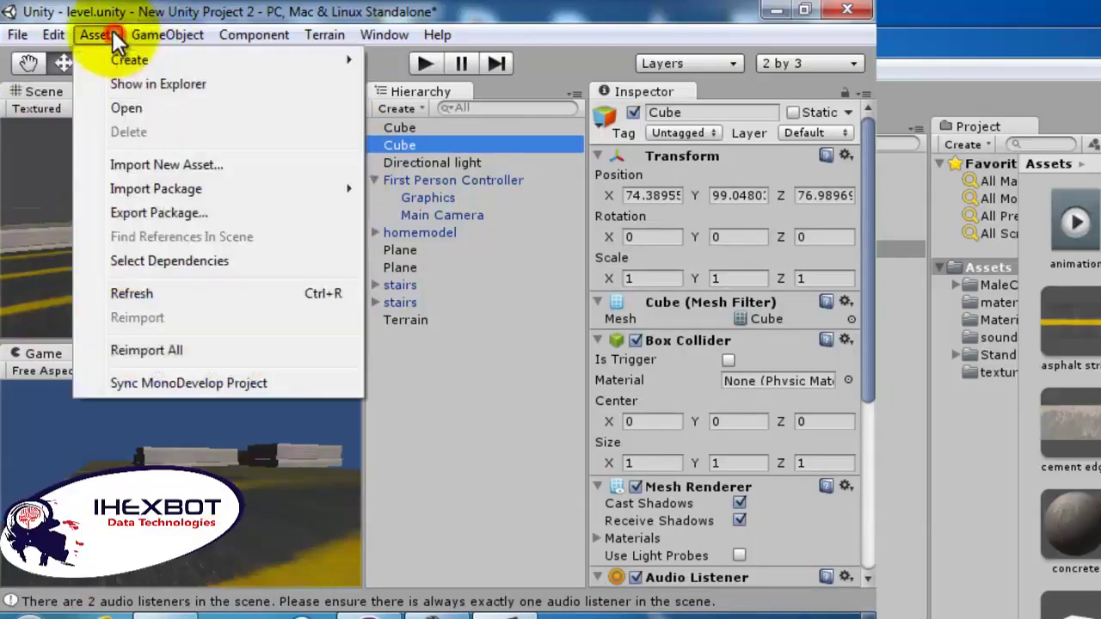
{"action": "mouse_move", "coordinate": [168, 34]}
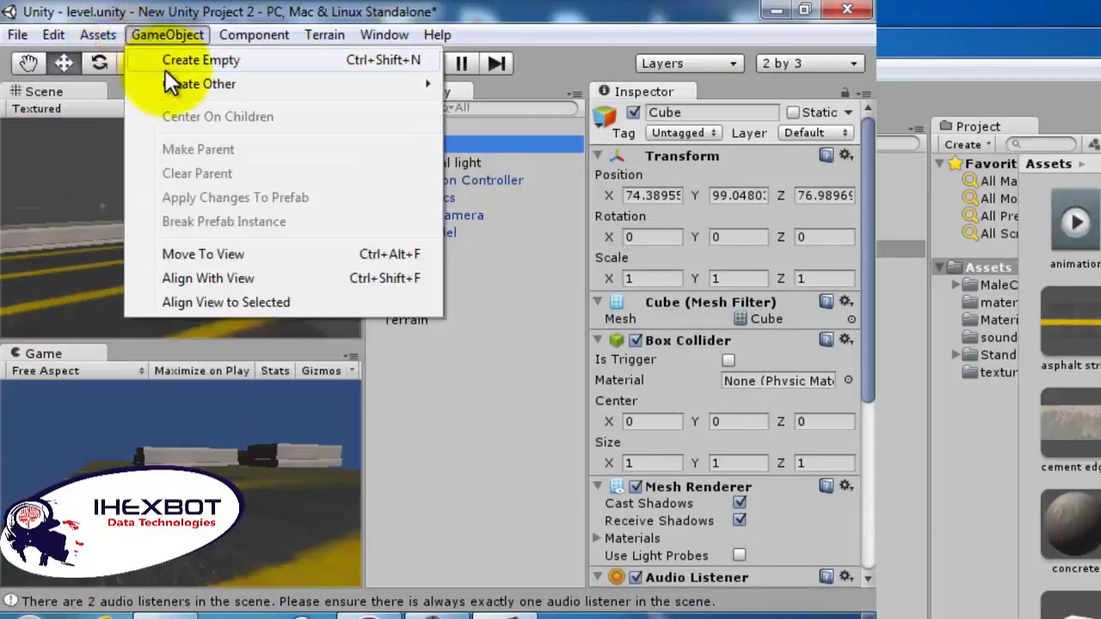
{"action": "left_click", "coordinate": [212, 300]}
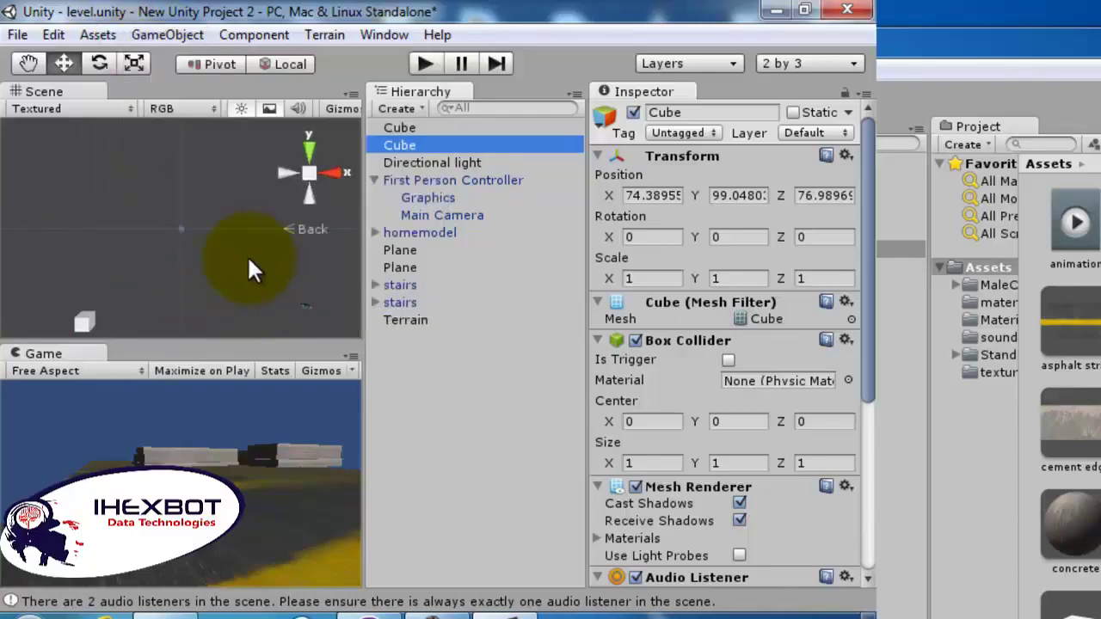
{"action": "left_click", "coordinate": [244, 255], "text": "alt"}
{"action": "scroll", "coordinate": [245, 256], "scroll_direction": "down", "scroll_amount": 4, "text": "alt"}
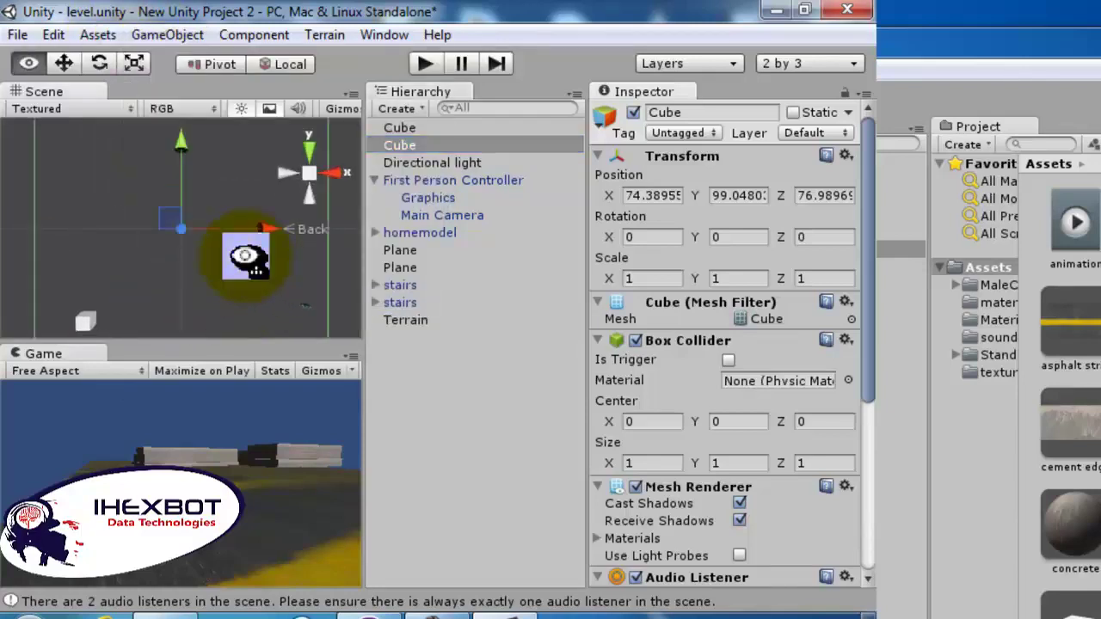
{"action": "left_click_drag", "start_coordinate": [245, 255], "coordinate": [225, 249], "text": "alt"}
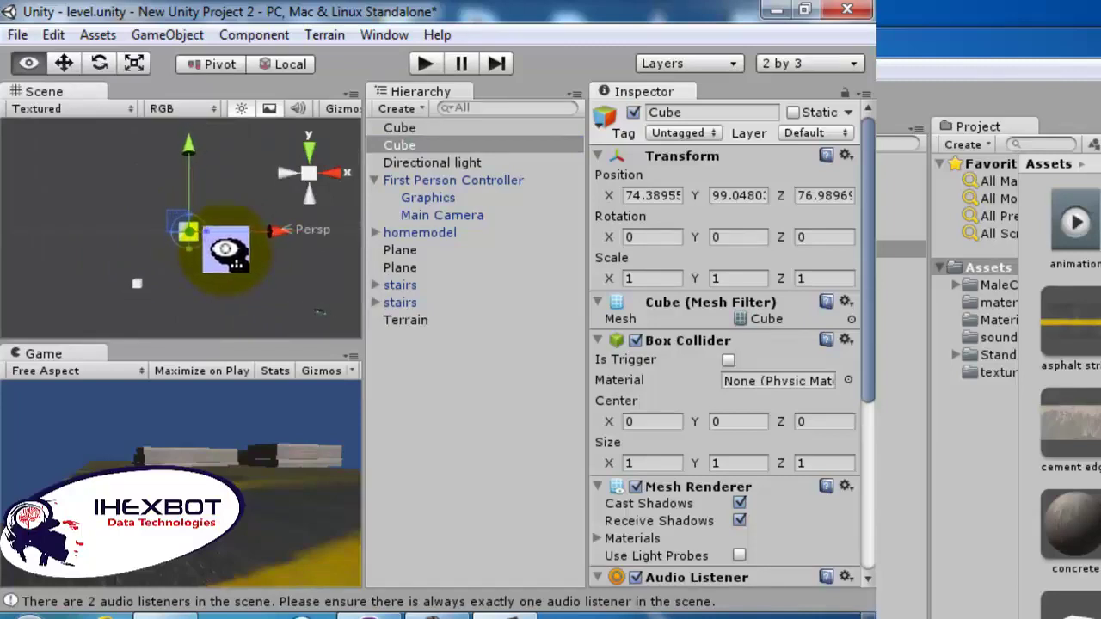
{"action": "left_click", "coordinate": [18, 35]}
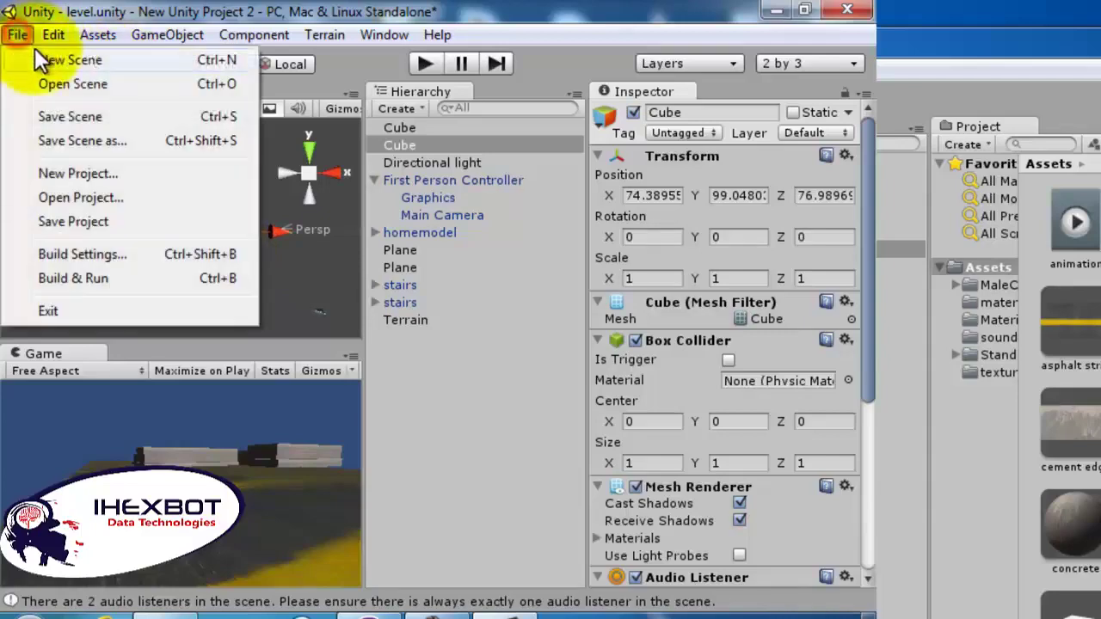
{"action": "left_click", "coordinate": [60, 173]}
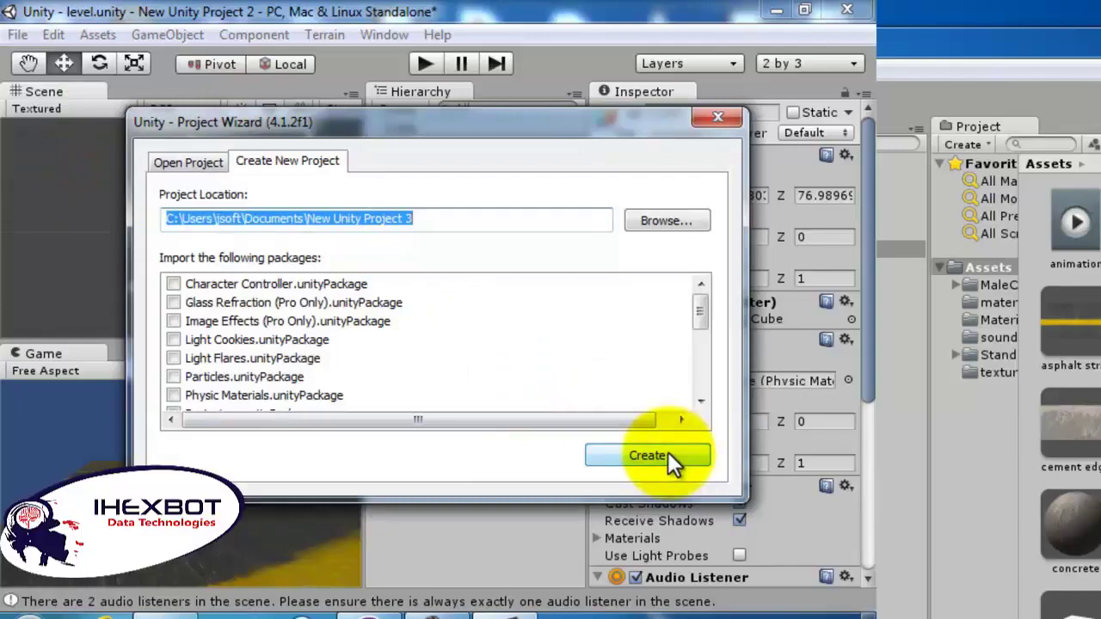
{"action": "left_click", "coordinate": [719, 121]}
Close Unity without saving the changes made in the level.unity scene
{"action": "left_click", "coordinate": [846, 11]}
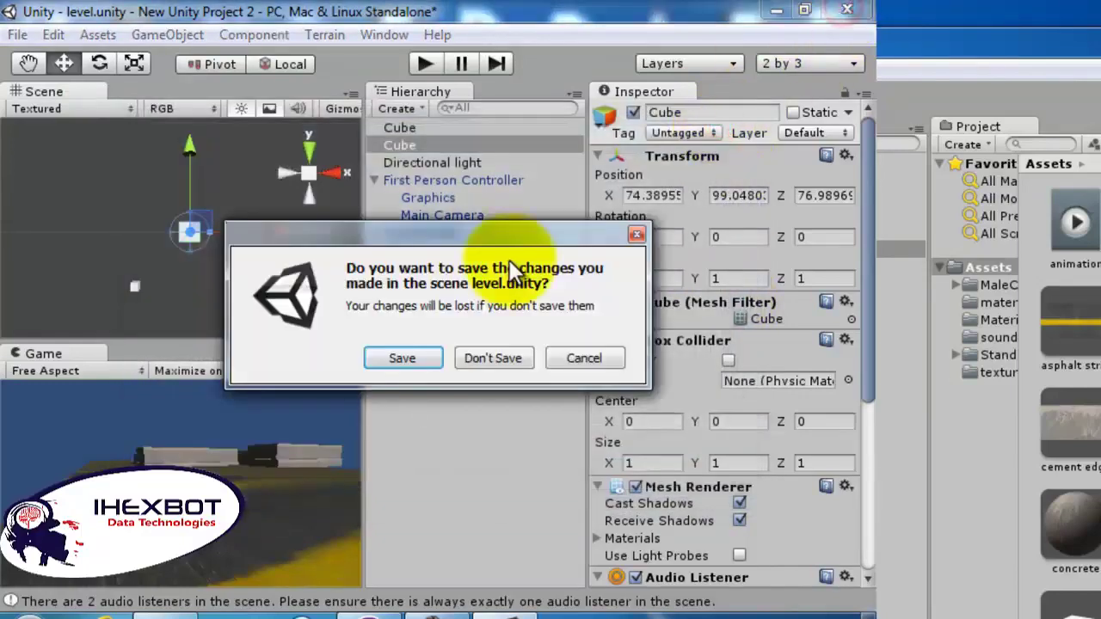
{"action": "left_click", "coordinate": [467, 357]}
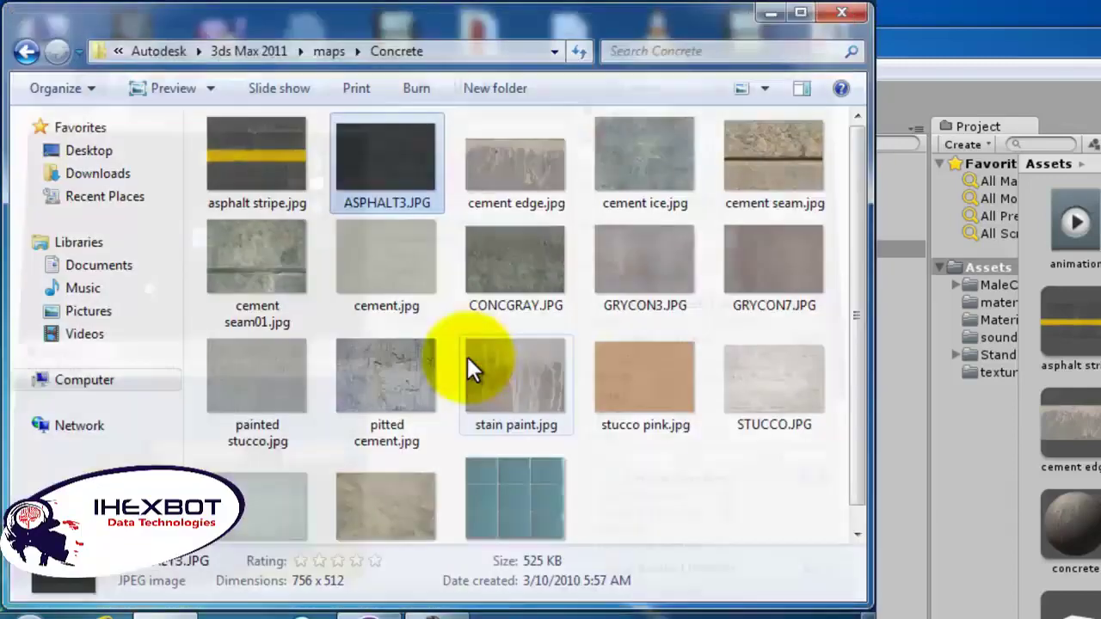
Start Unity again and open the recently used project New Unity Project 2
{"action": "left_click", "coordinate": [15, 614]}
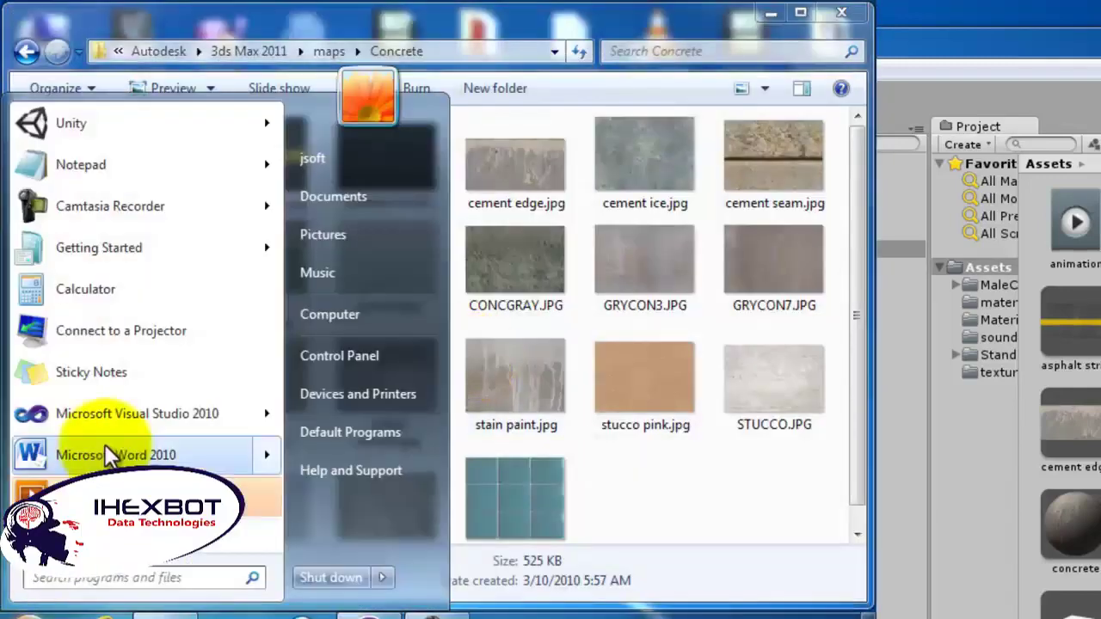
{"action": "left_click", "coordinate": [147, 165]}
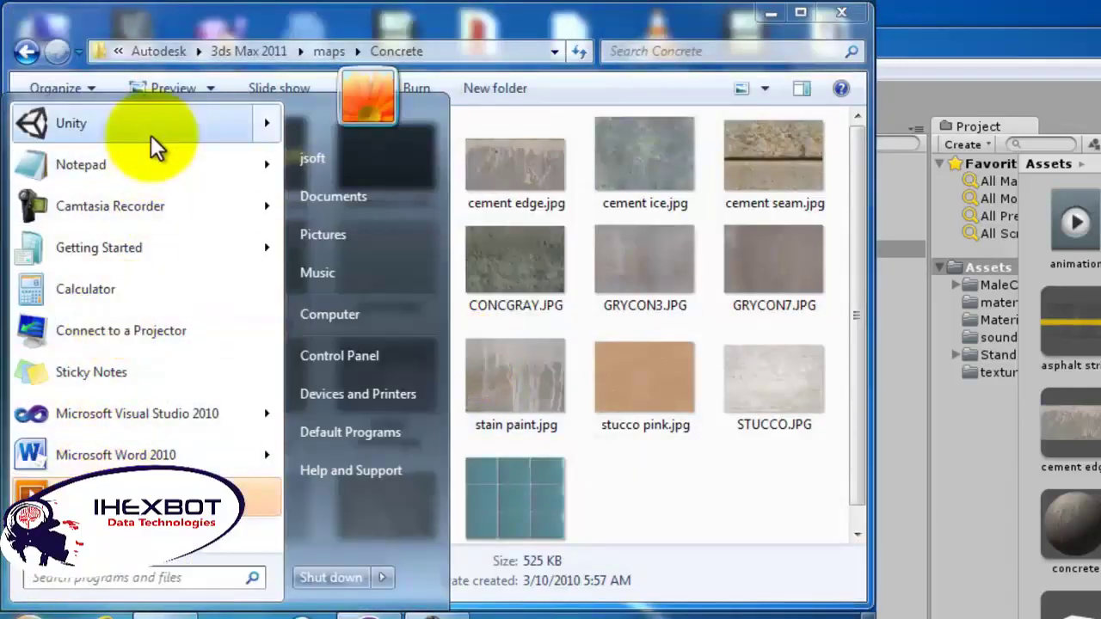
{"action": "left_click", "coordinate": [151, 133]}
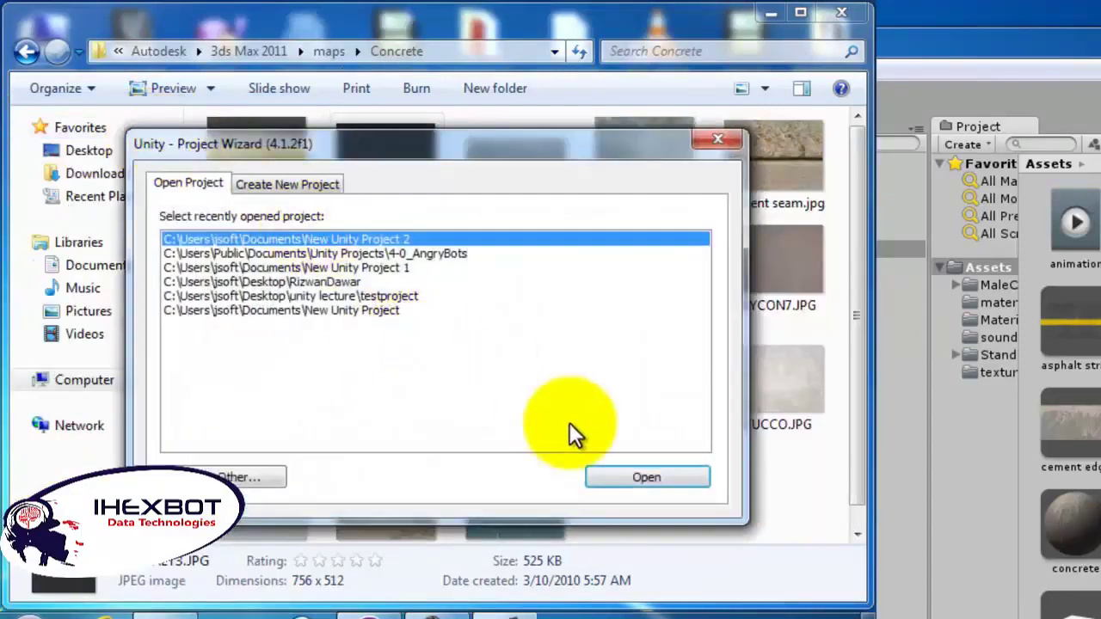
{"action": "left_click", "coordinate": [627, 481]}
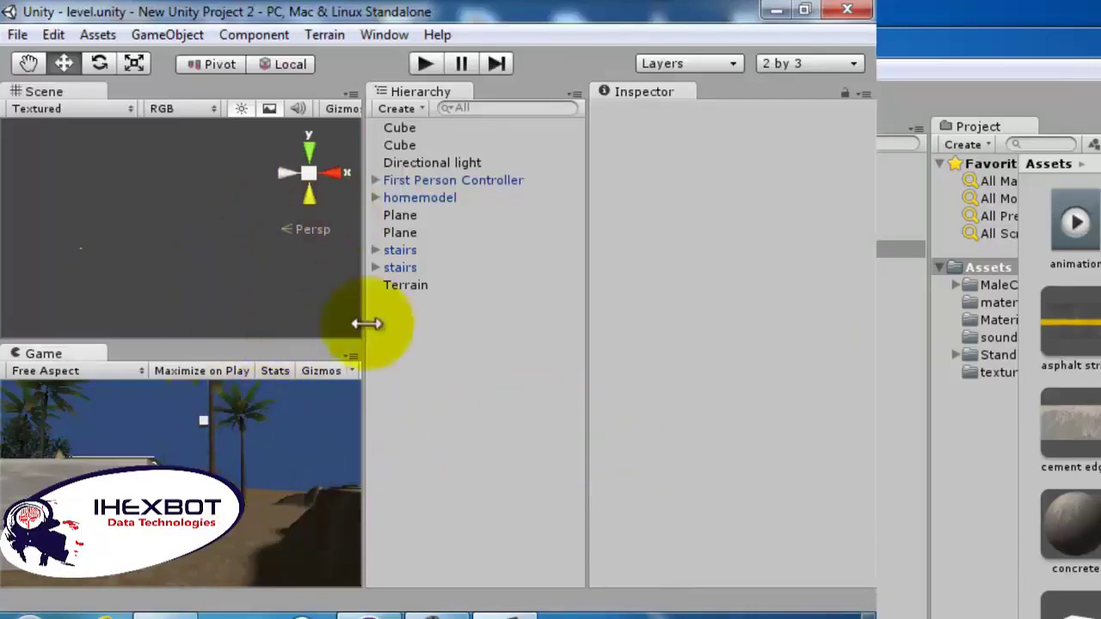
Select homemodel and bring the scene view up close to the front of the columned building
{"action": "left_click", "coordinate": [419, 198]}
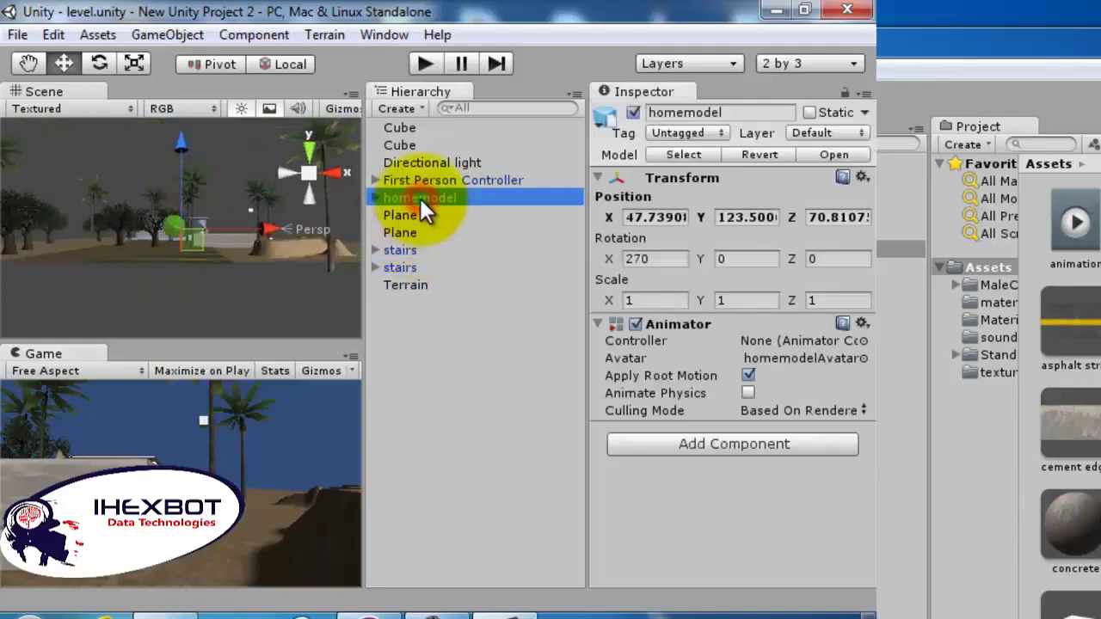
{"action": "right_click_drag", "start_coordinate": [197, 238], "coordinate": [197, 240]}
{"action": "key", "text": "w"}
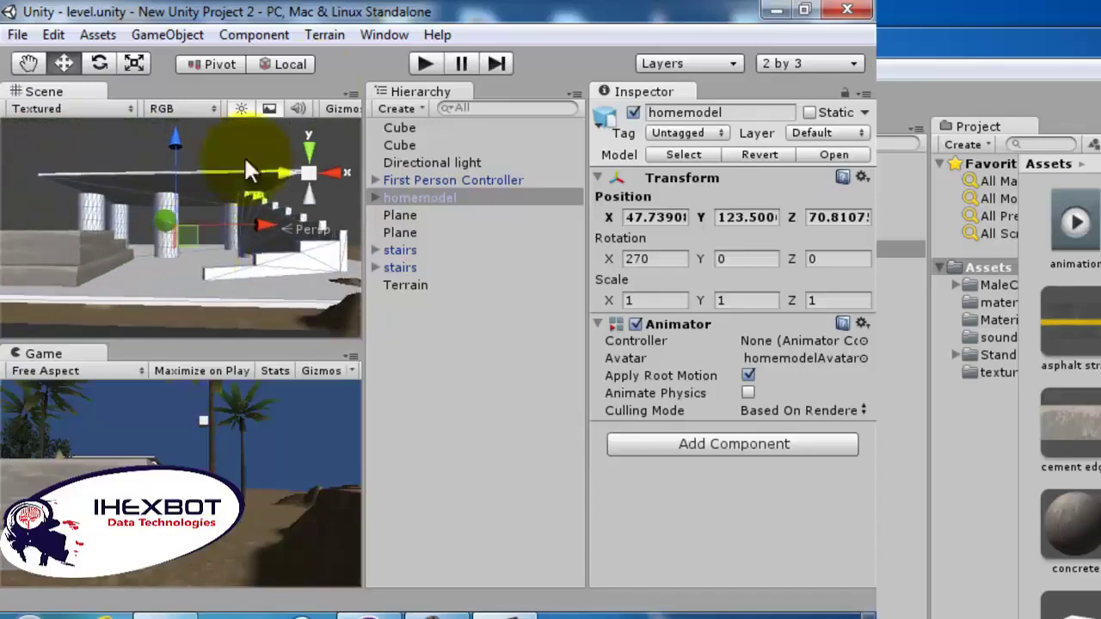
Turn on Maximize on Play, walk towards the columned building in play mode, and stop playback
{"action": "left_click", "coordinate": [420, 63]}
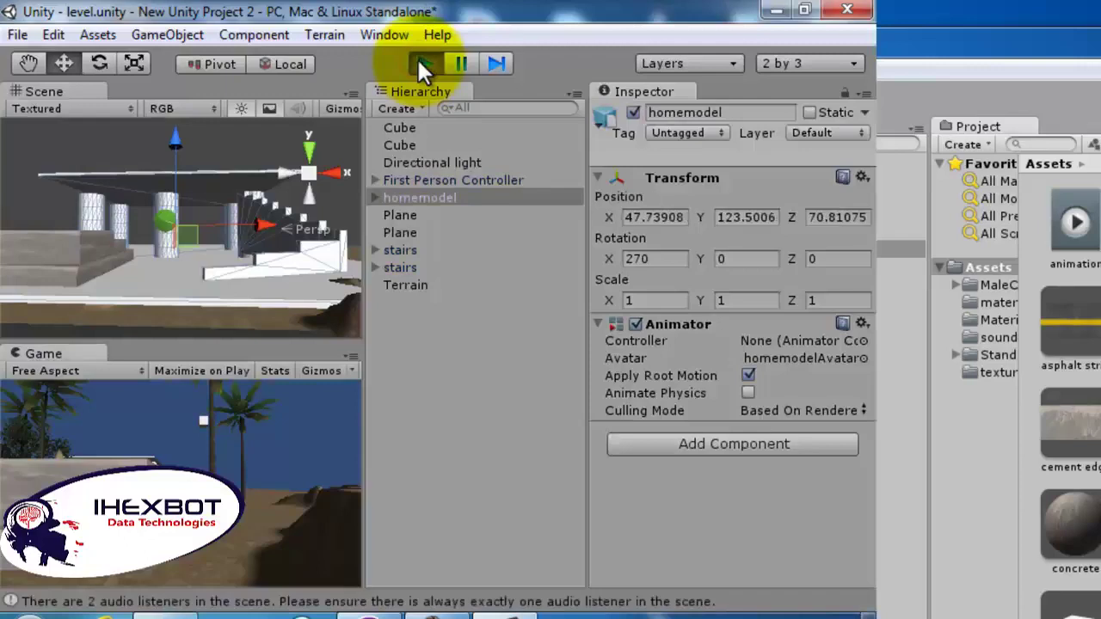
{"action": "left_click", "coordinate": [423, 64]}
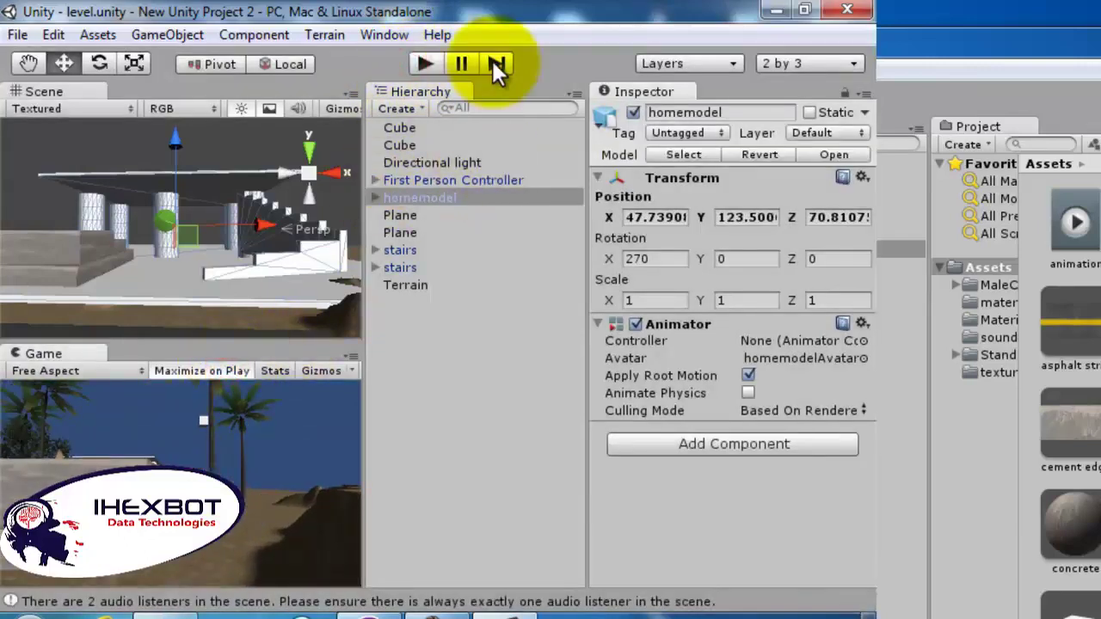
{"action": "left_click", "coordinate": [426, 65]}
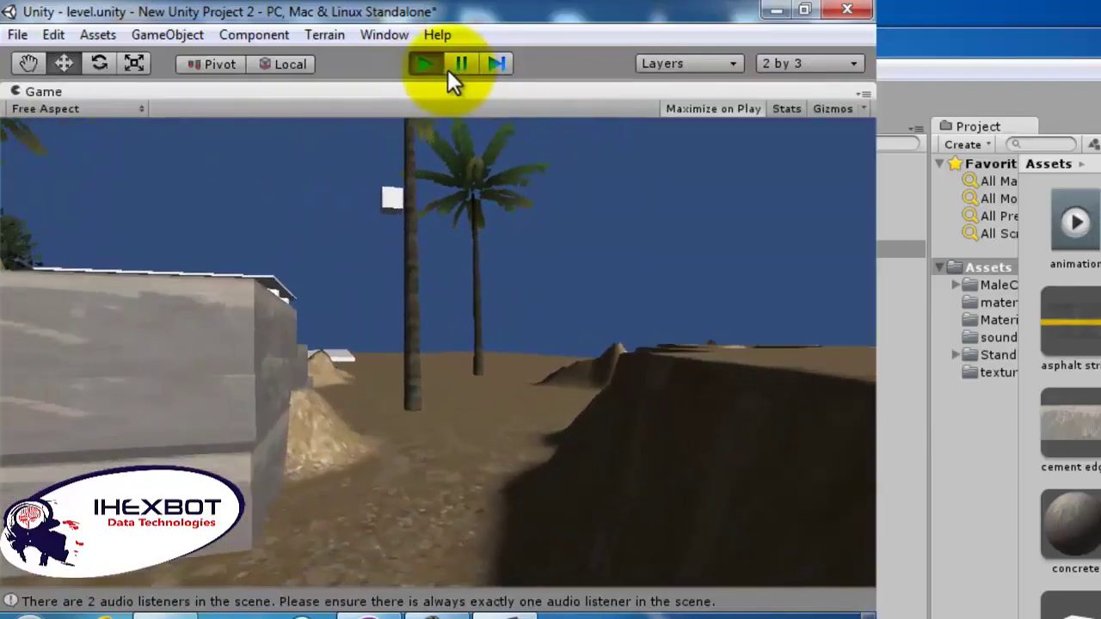
{"action": "key", "text": "w"}
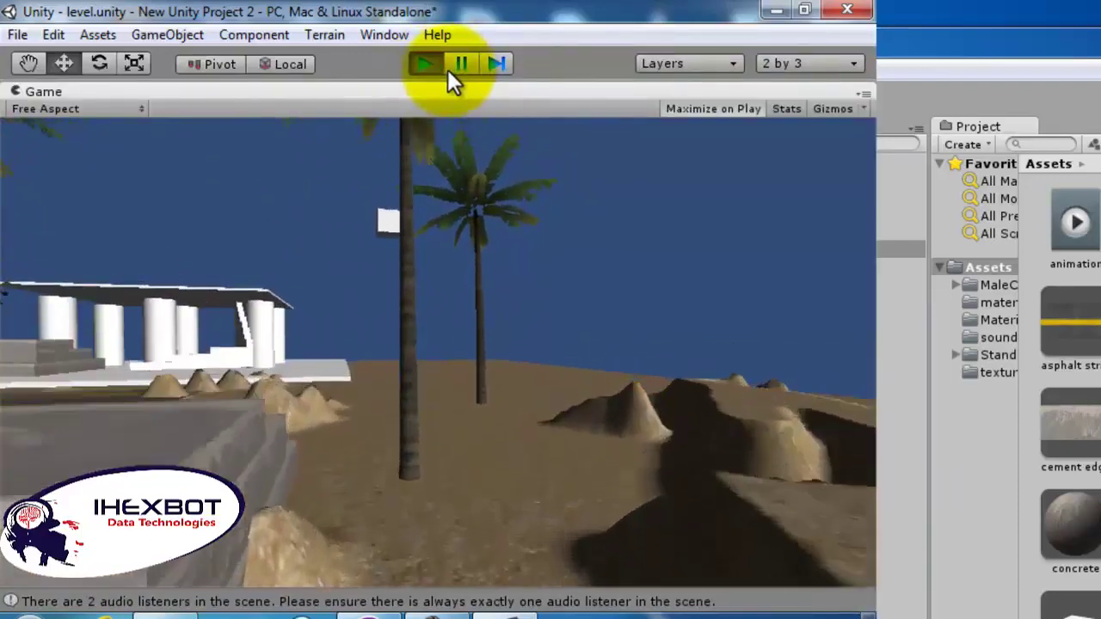
{"action": "key", "text": "w"}
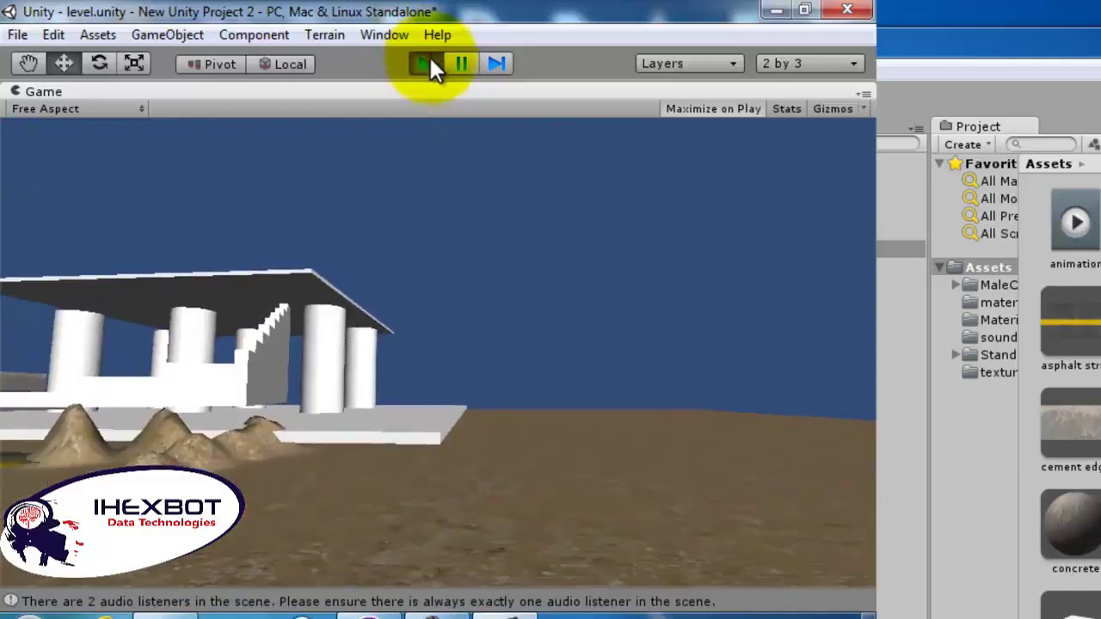
{"action": "left_click", "coordinate": [423, 63]}
Delete the First Person Controller from the level
{"action": "left_click", "coordinate": [140, 38]}
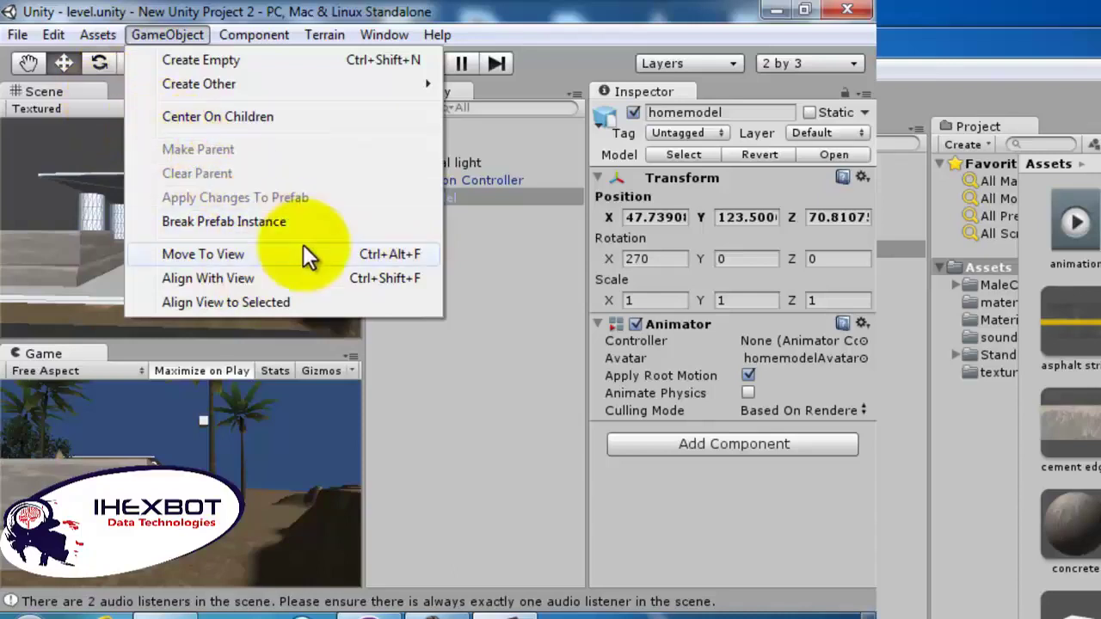
{"action": "left_click", "coordinate": [393, 369]}
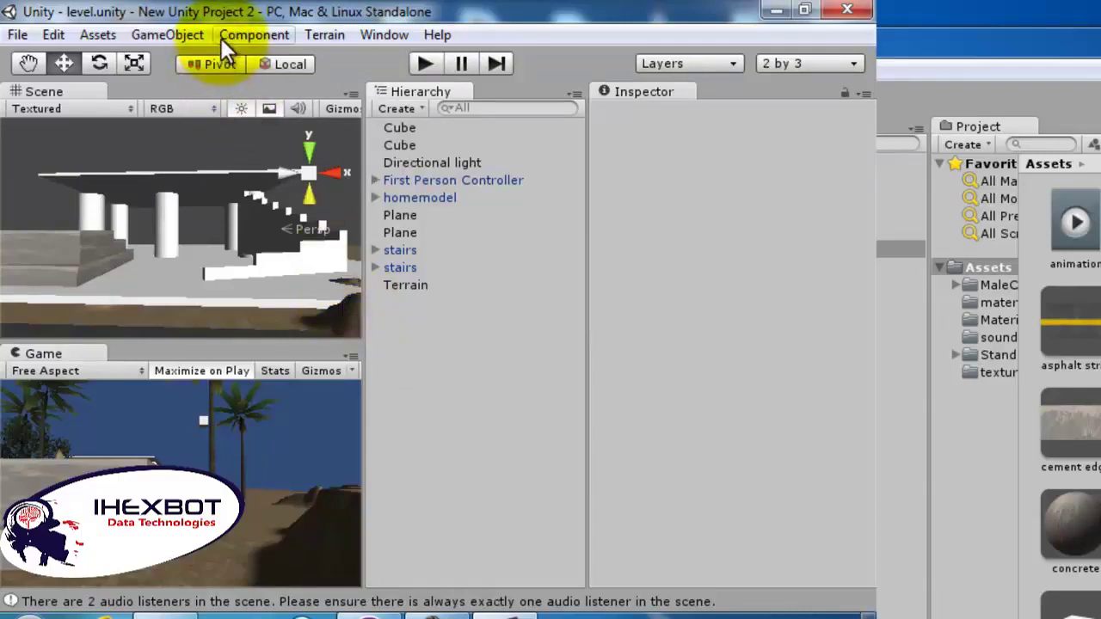
{"action": "left_click", "coordinate": [425, 179]}
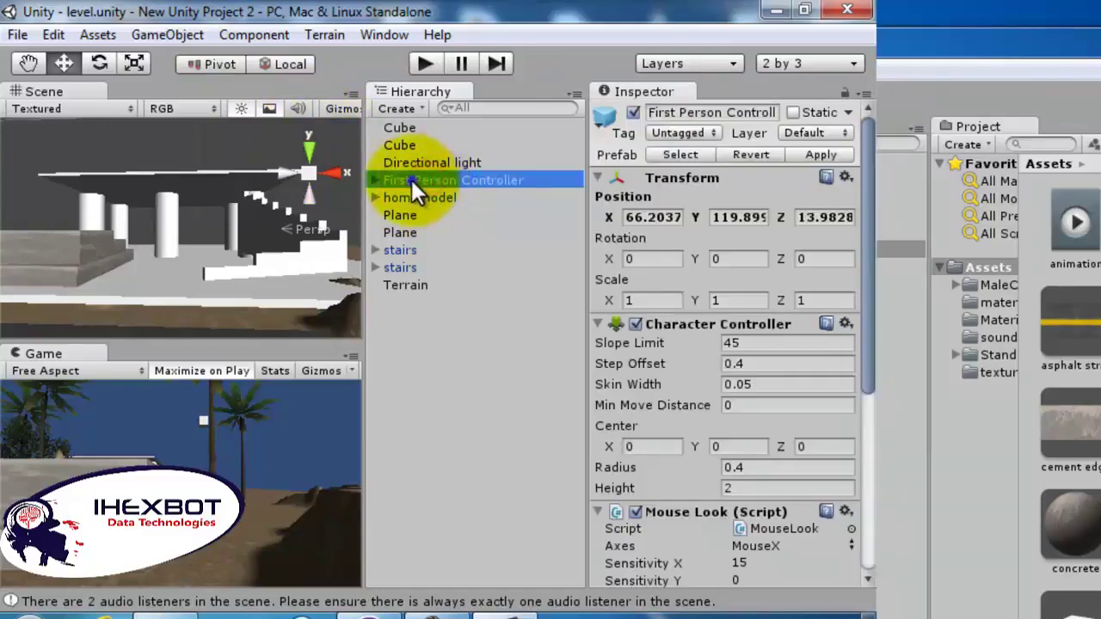
{"action": "right_click", "coordinate": [413, 181]}
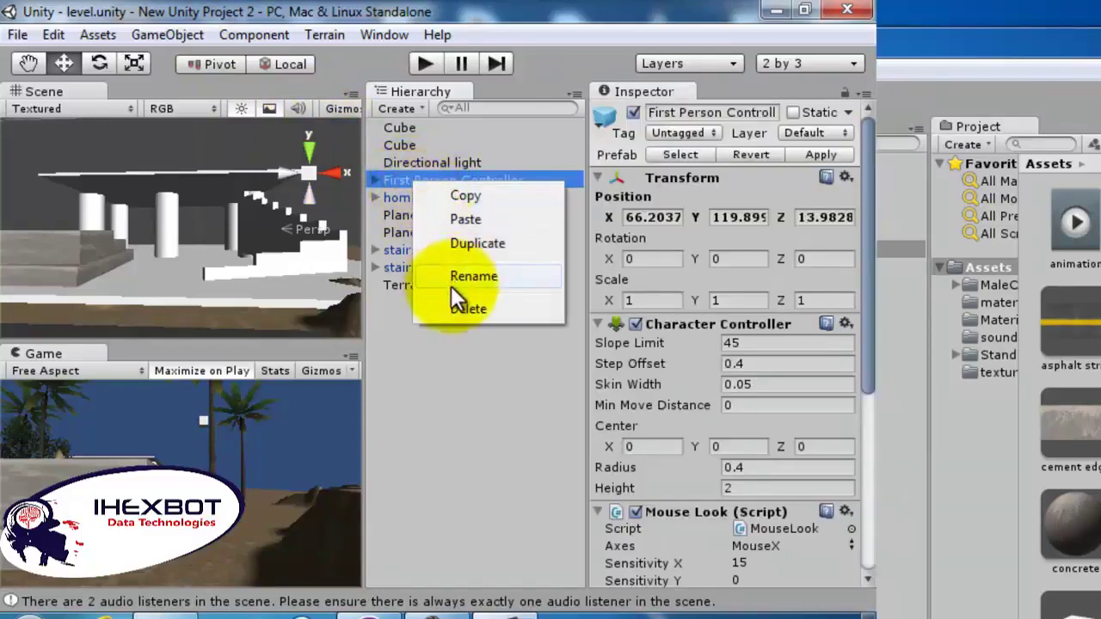
{"action": "left_click", "coordinate": [456, 309]}
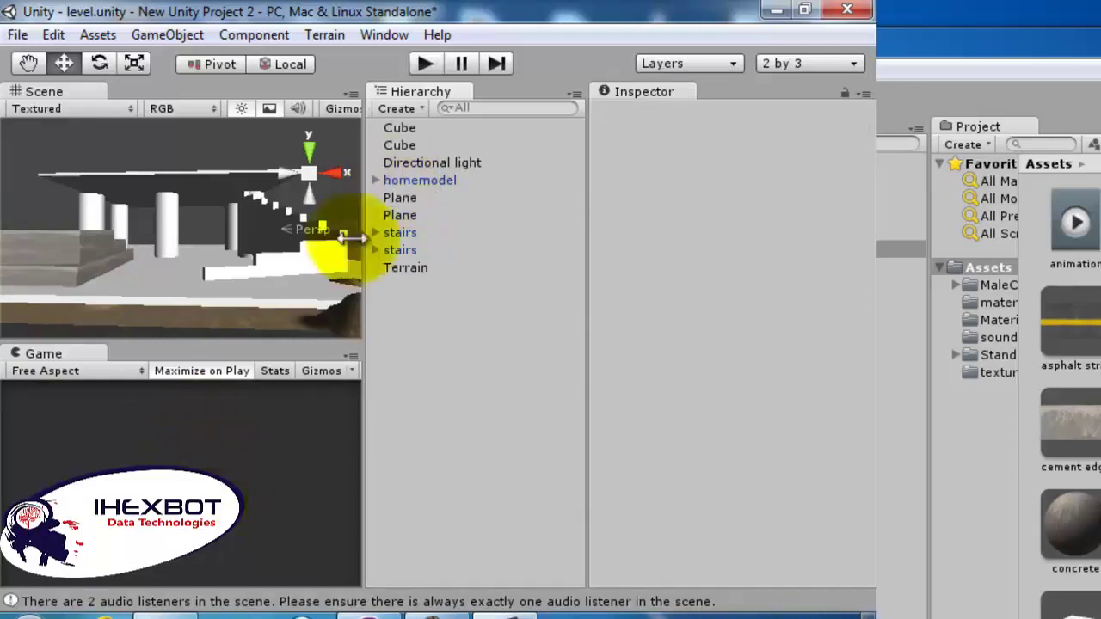
Run the level in play mode without the First Person Controller and stop playback
{"action": "left_click", "coordinate": [424, 64]}
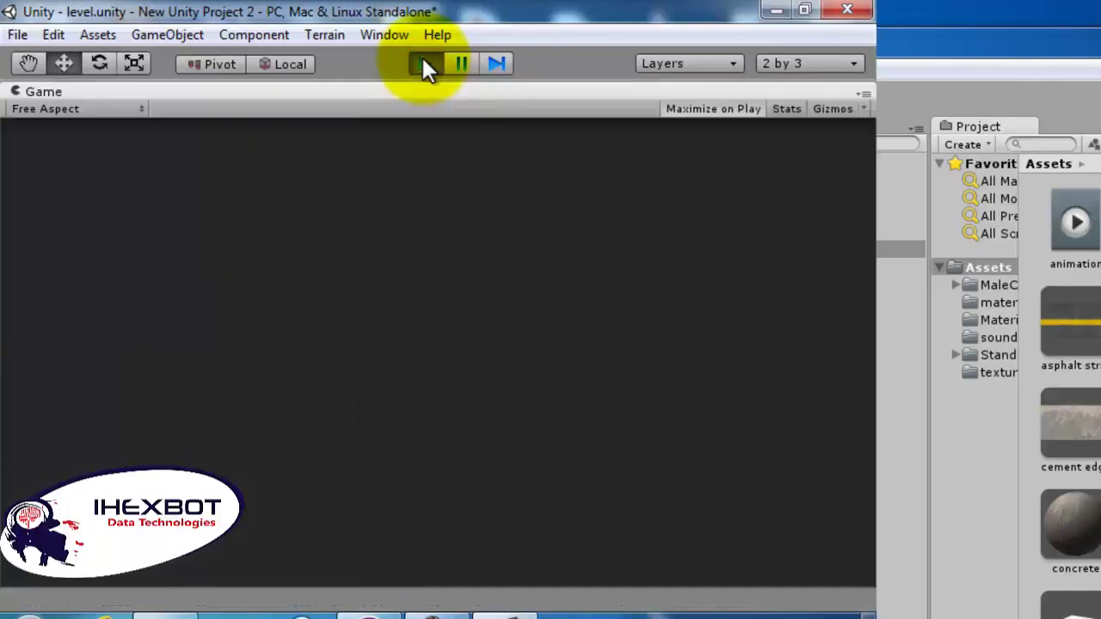
{"action": "left_click", "coordinate": [430, 62]}
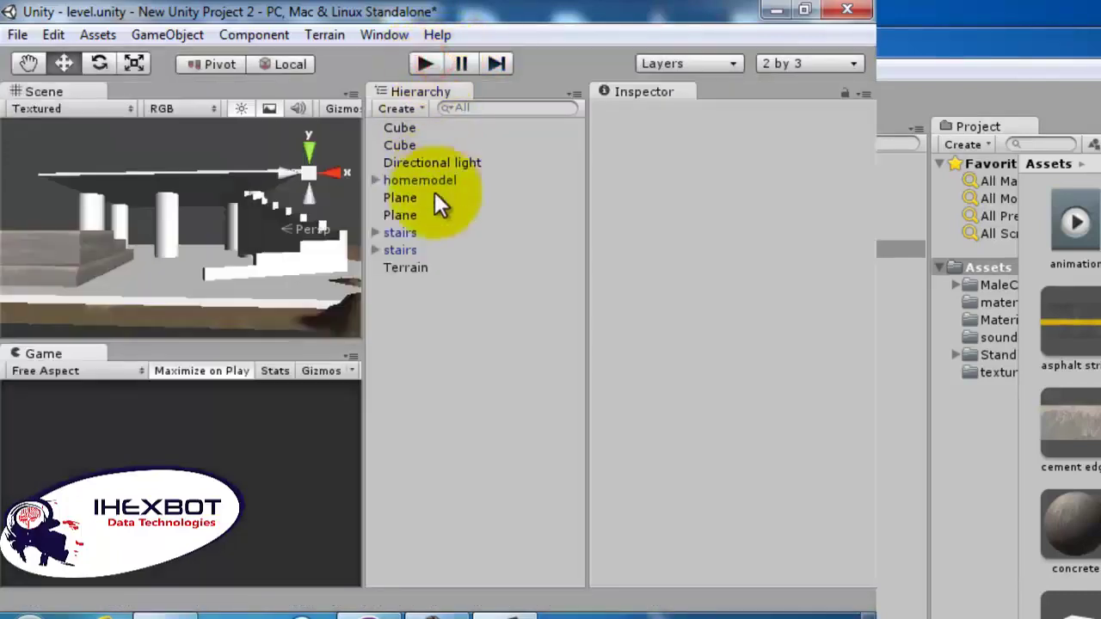
{"action": "left_click", "coordinate": [455, 307]}
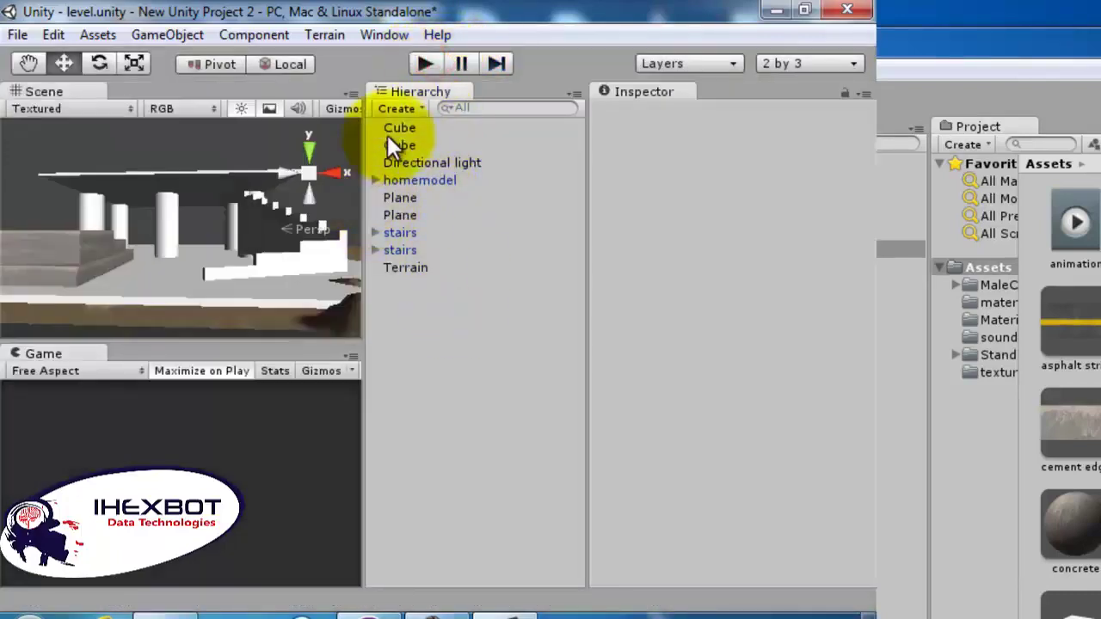
Create a new Camera object and rename it Main Camera
{"action": "left_click", "coordinate": [169, 37]}
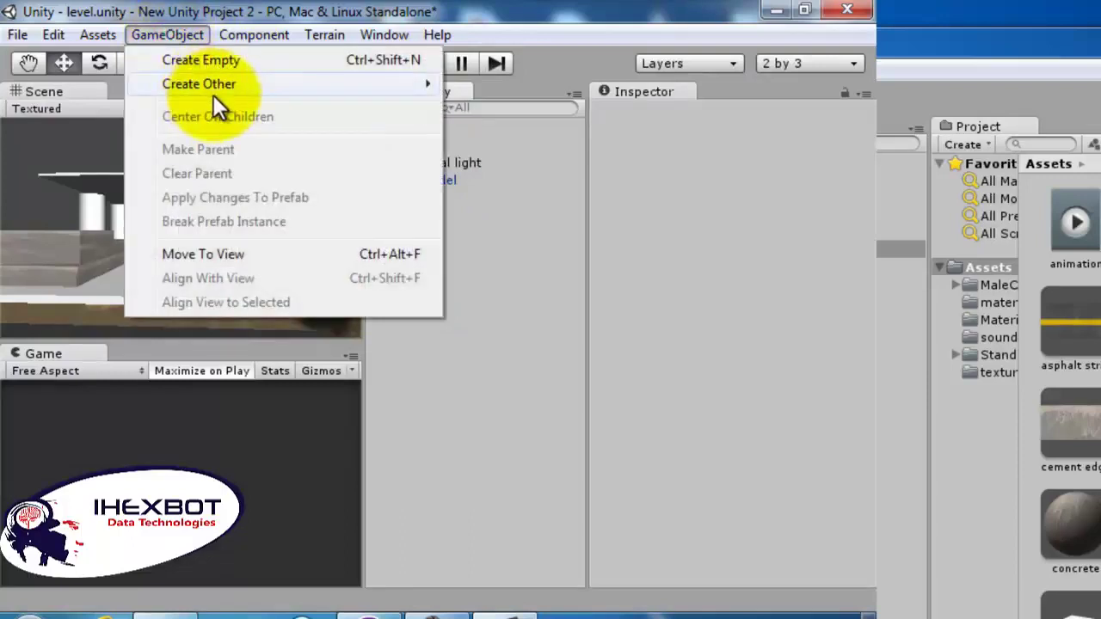
{"action": "mouse_move", "coordinate": [214, 95]}
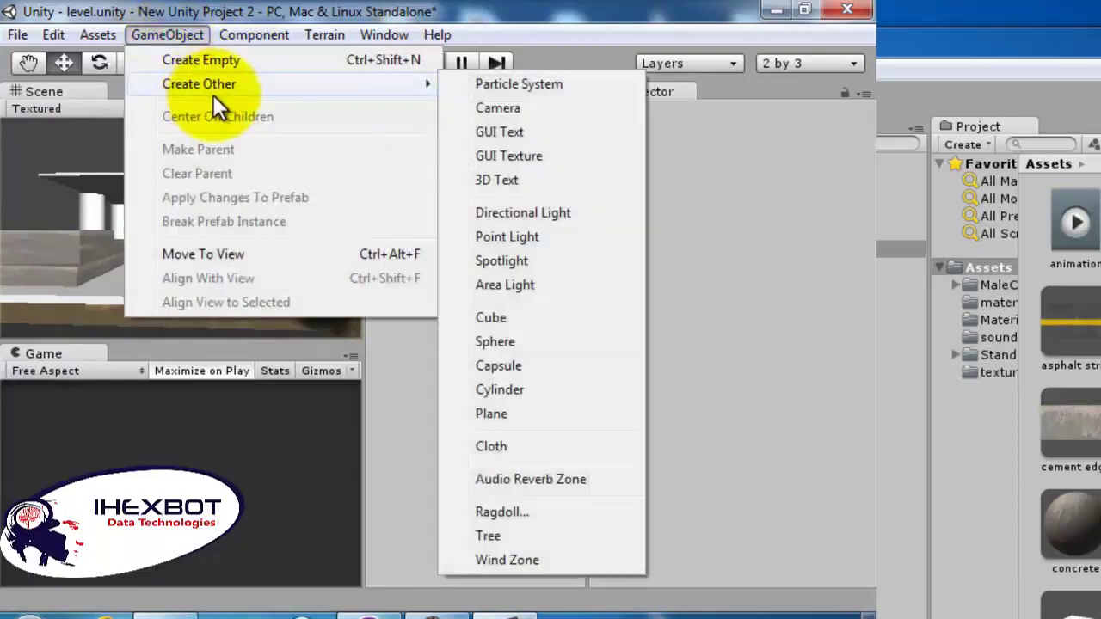
{"action": "left_click", "coordinate": [475, 112]}
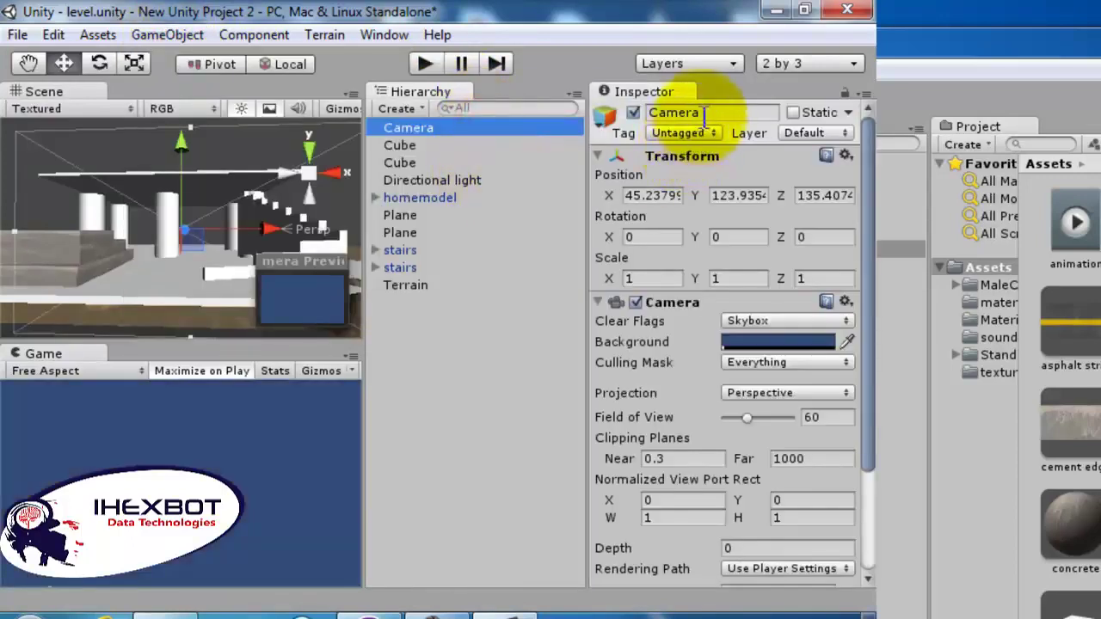
{"action": "left_click", "coordinate": [655, 112]}
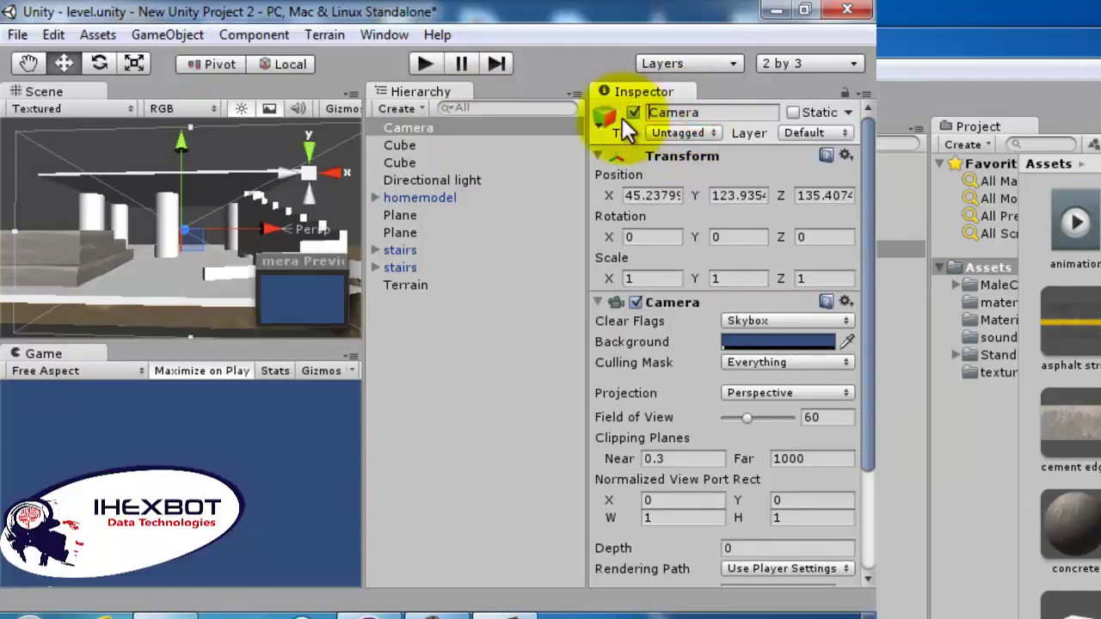
{"action": "type", "text": "Main"}
{"action": "key", "text": "Return"}
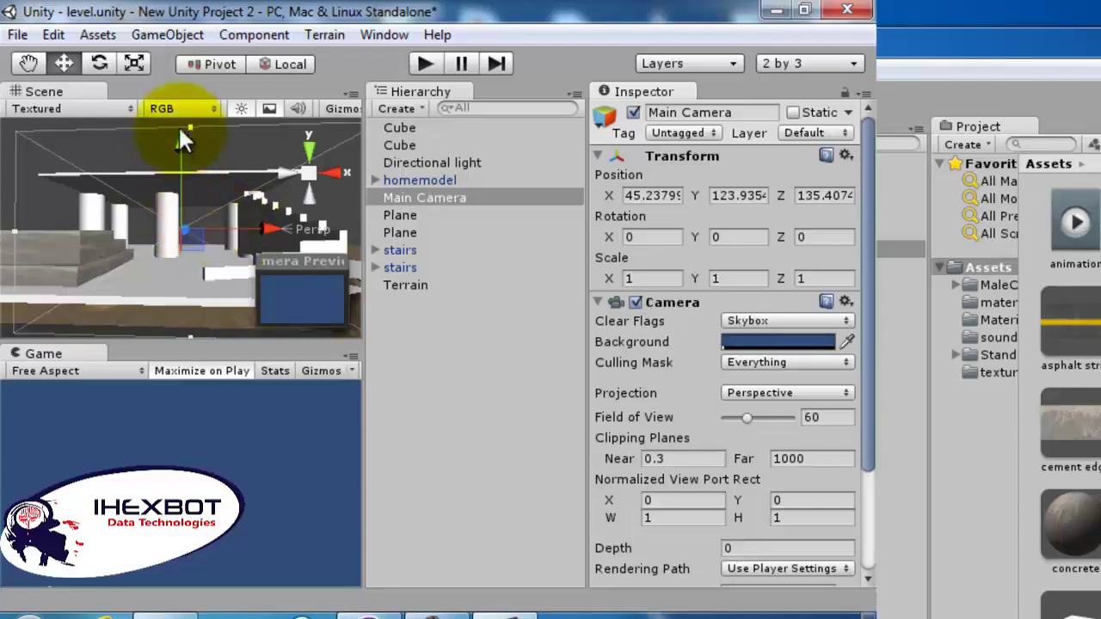
Match the Main Camera to the scene view with Align With View and check its picture in play mode
{"action": "left_click", "coordinate": [159, 36]}
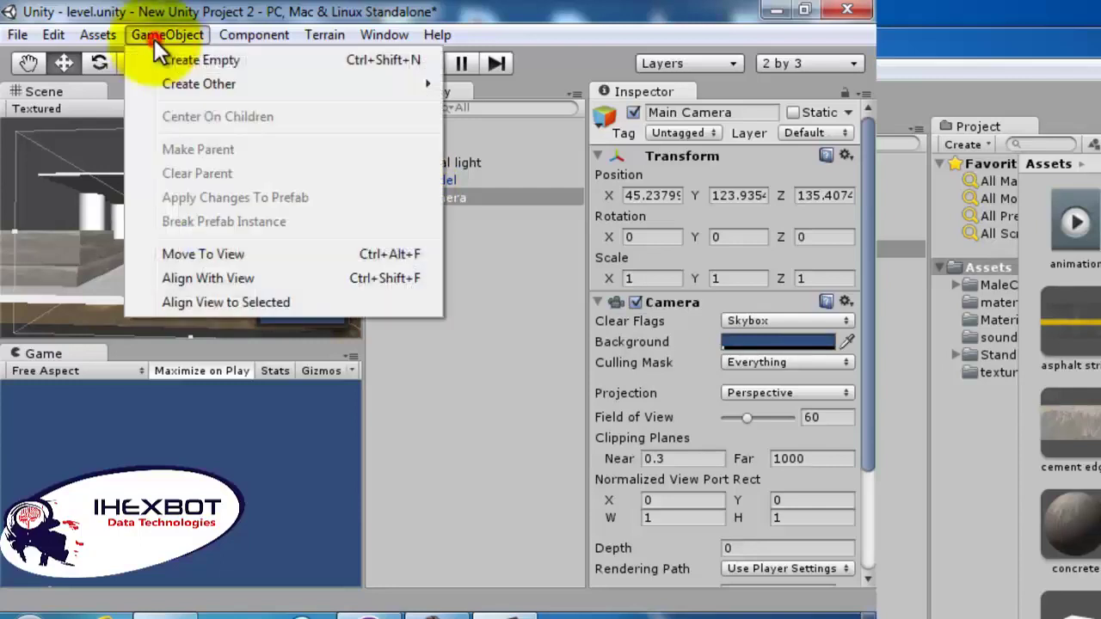
{"action": "left_click", "coordinate": [221, 278]}
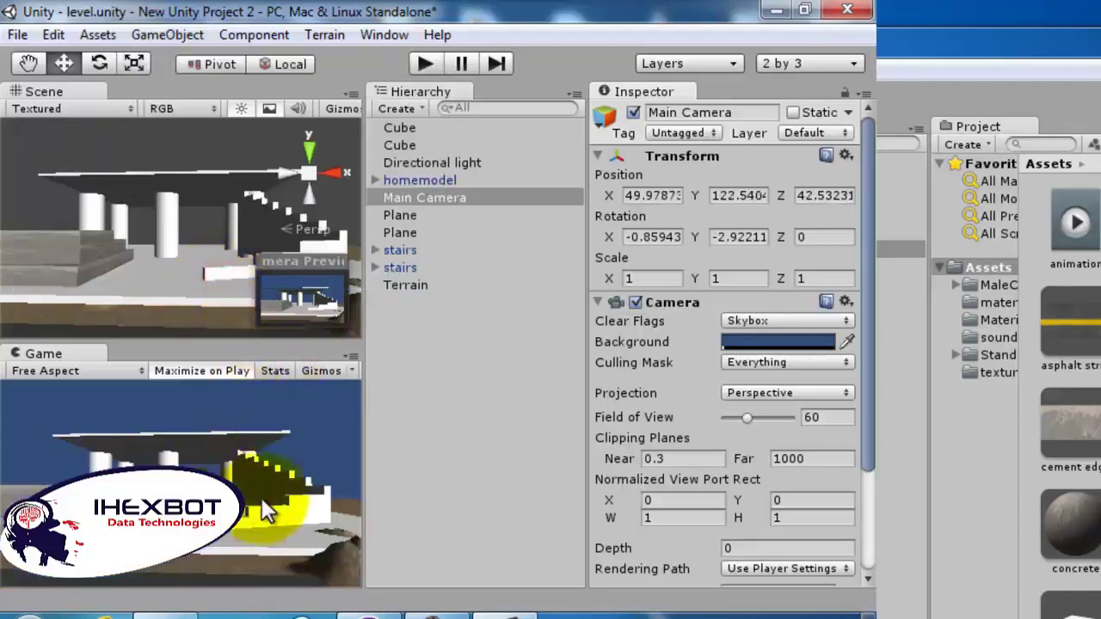
{"action": "left_click", "coordinate": [416, 62]}
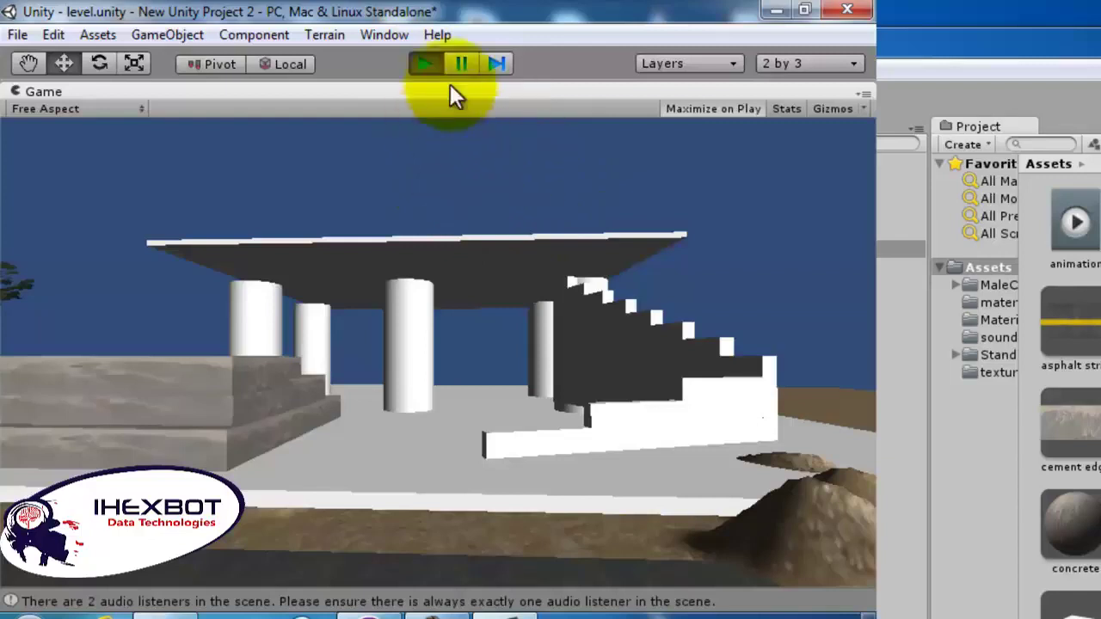
{"action": "left_click", "coordinate": [417, 62]}
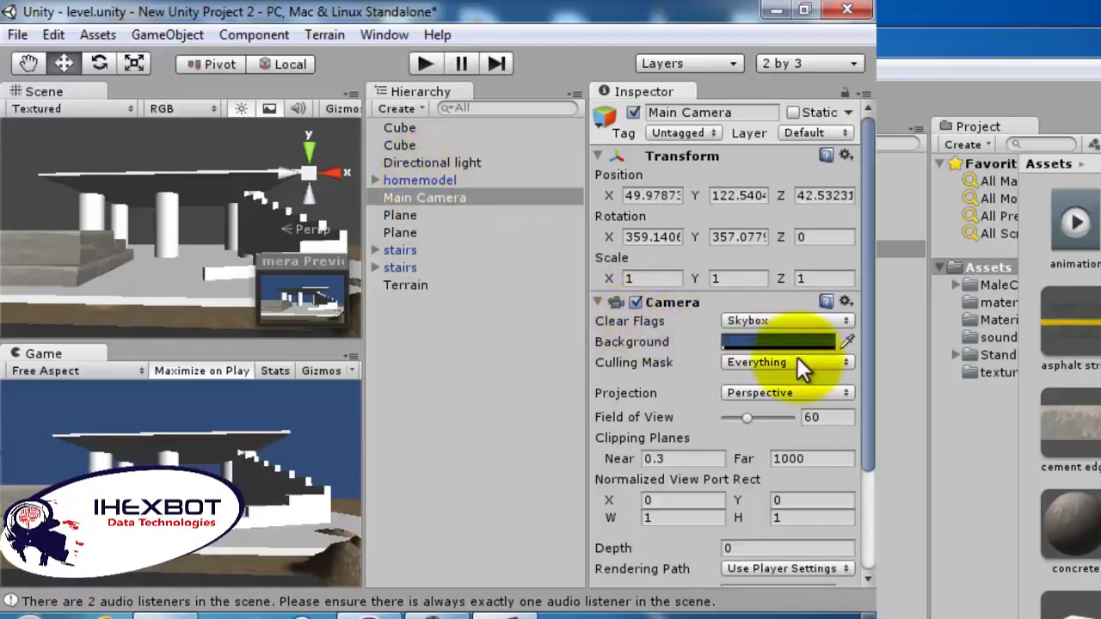
{"action": "left_click_drag", "start_coordinate": [859, 386], "coordinate": [858, 444]}
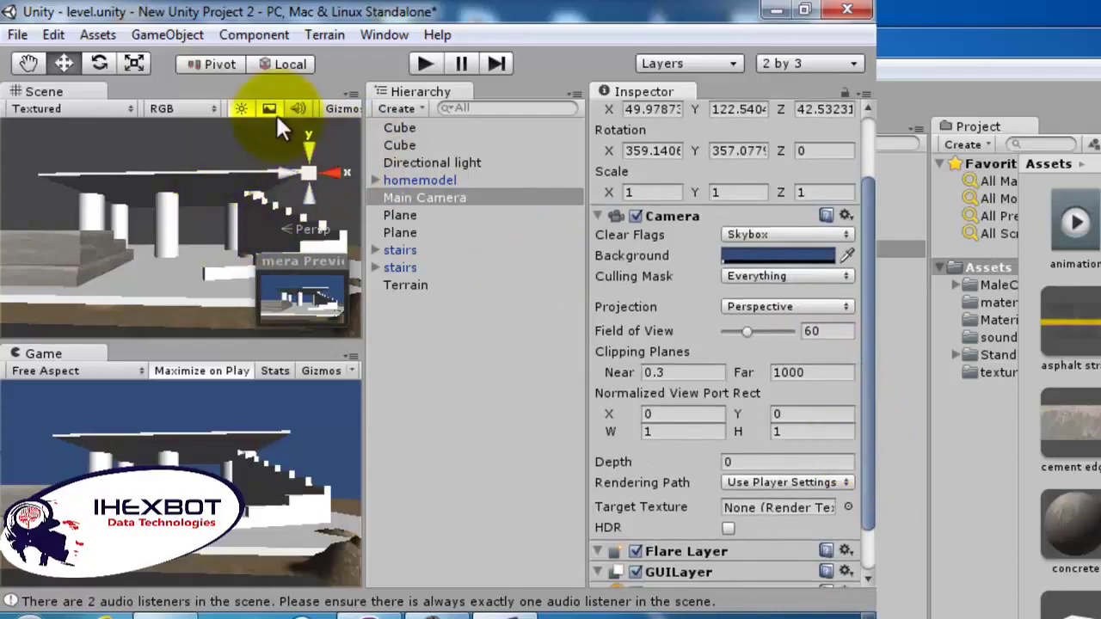
{"action": "left_click", "coordinate": [169, 35]}
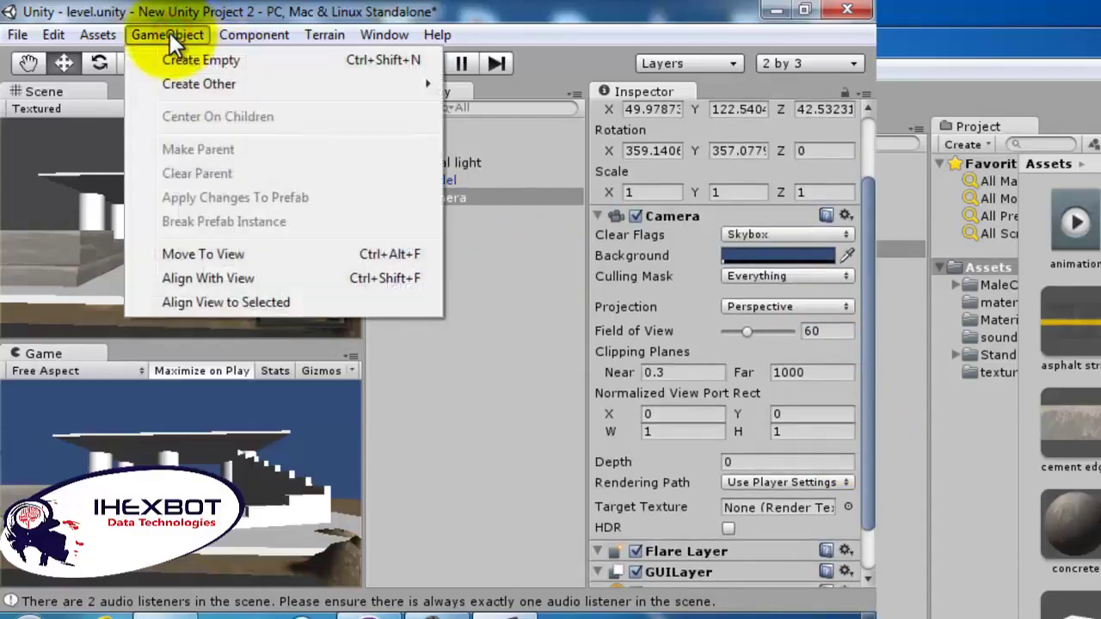
{"action": "mouse_move", "coordinate": [238, 34]}
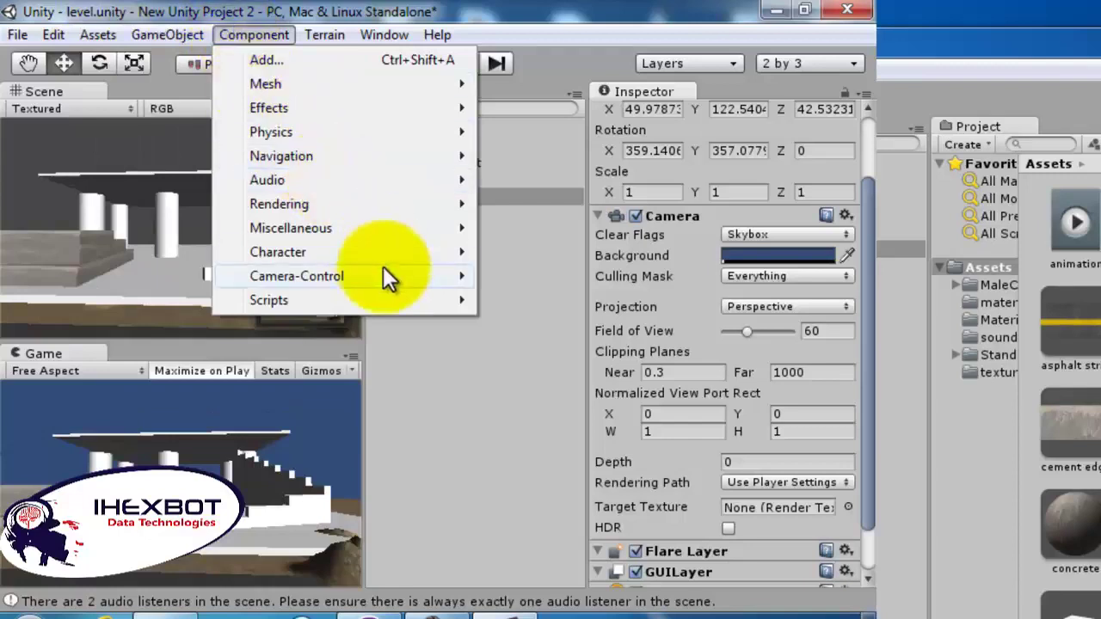
{"action": "left_click", "coordinate": [497, 286]}
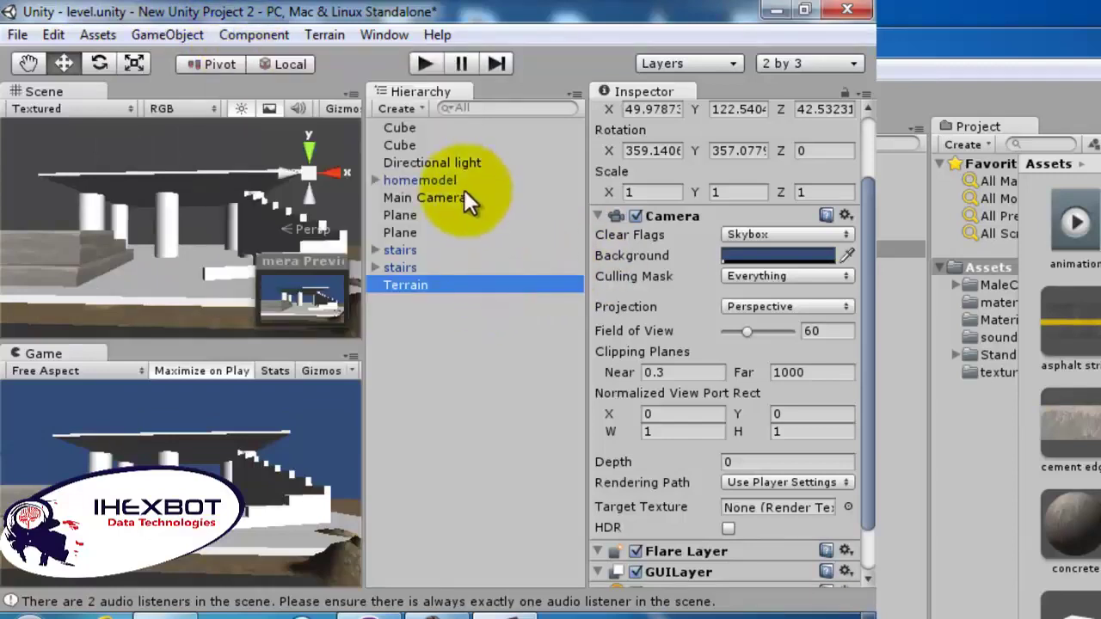
{"action": "left_click", "coordinate": [464, 198]}
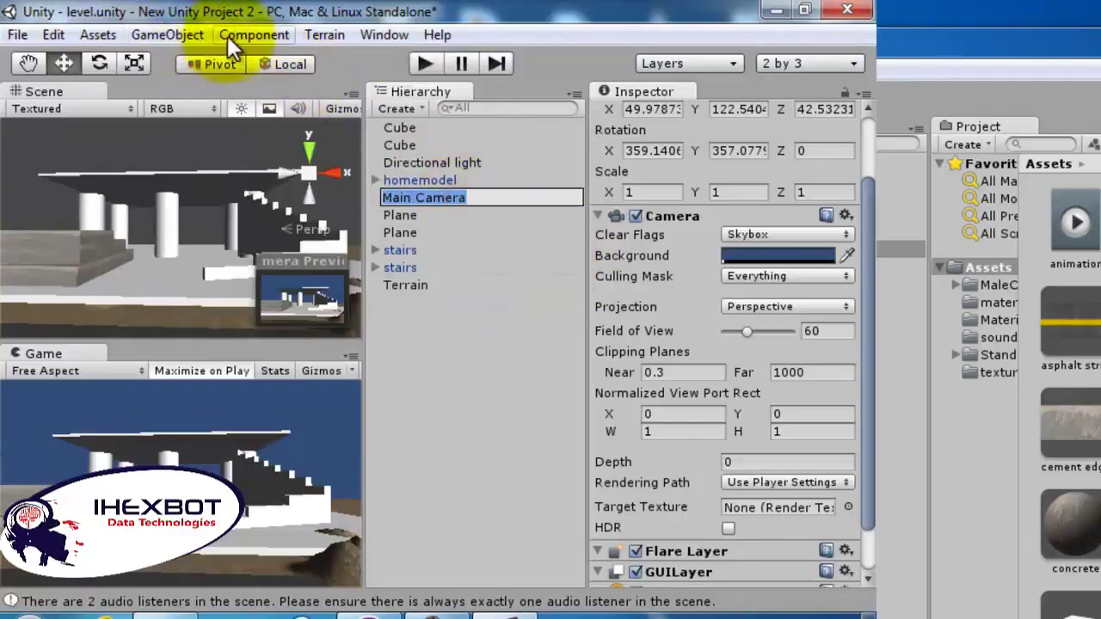
{"action": "left_click", "coordinate": [227, 35]}
{"action": "left_click_drag", "start_coordinate": [541, 266], "coordinate": [493, 207]}
Add the Mouse Look camera-control script to the Main Camera and try looking around with it in play mode
{"action": "left_click", "coordinate": [273, 37]}
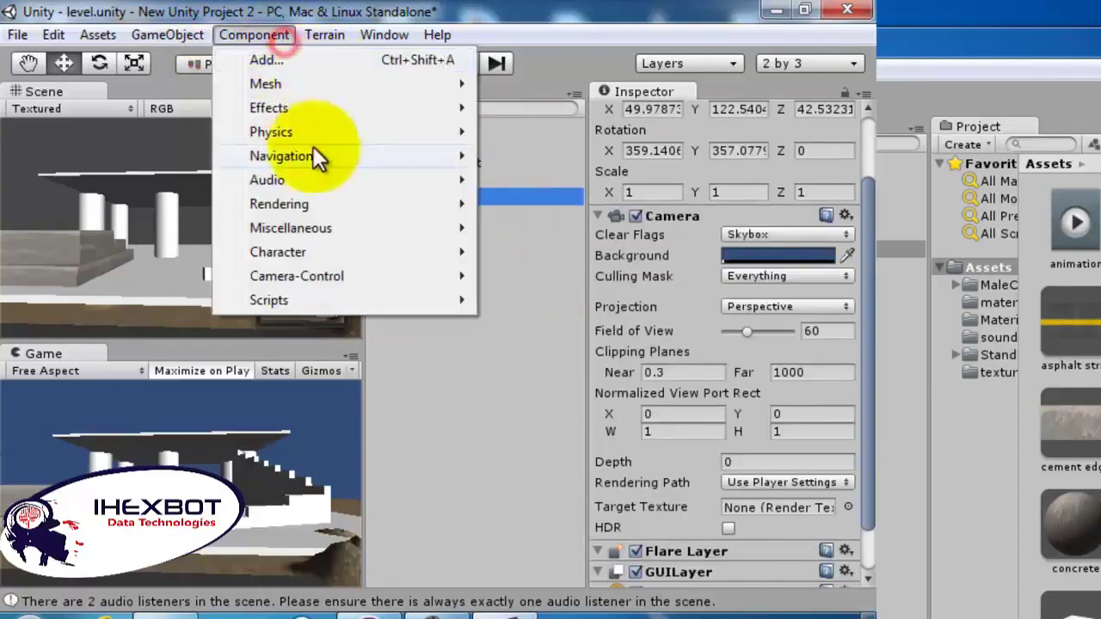
{"action": "mouse_move", "coordinate": [387, 276]}
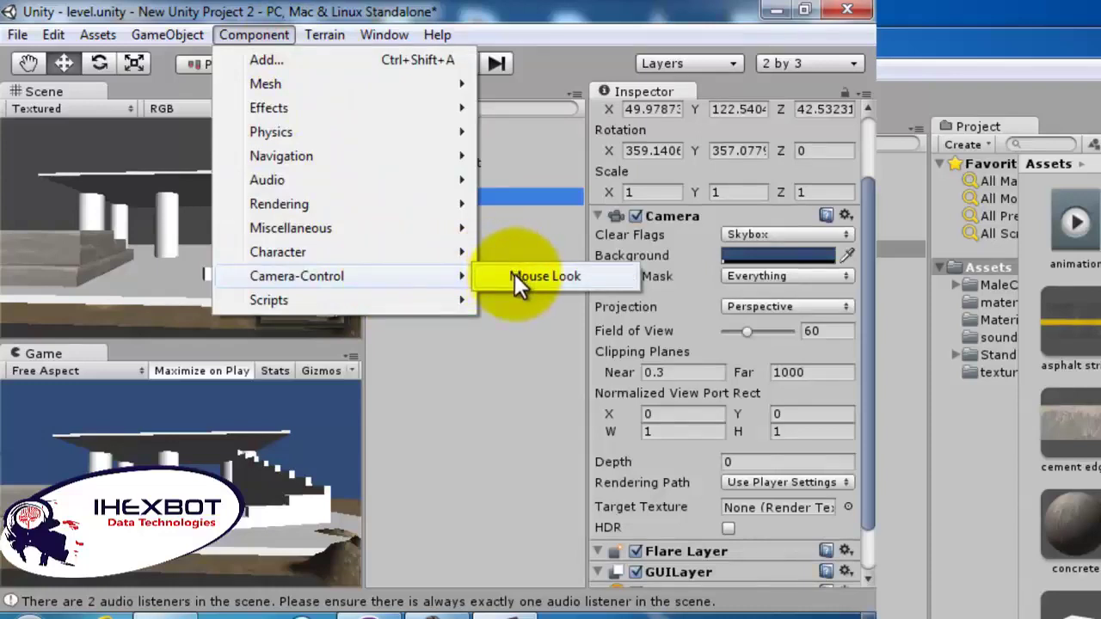
{"action": "left_click_drag", "start_coordinate": [863, 347], "coordinate": [866, 423]}
{"action": "left_click", "coordinate": [723, 570]}
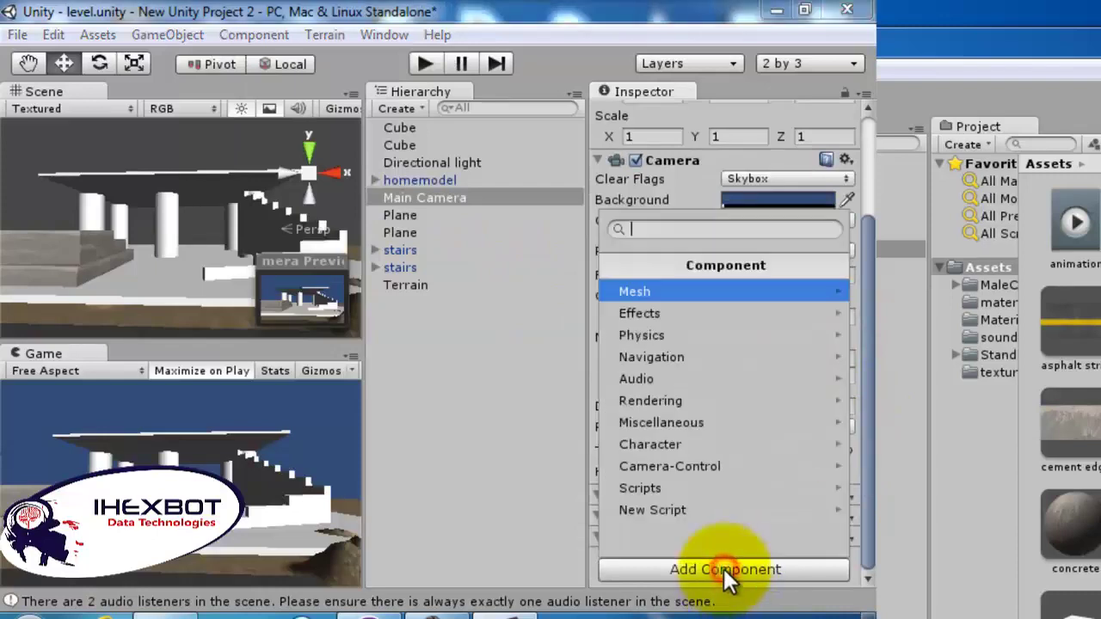
{"action": "left_click", "coordinate": [714, 465]}
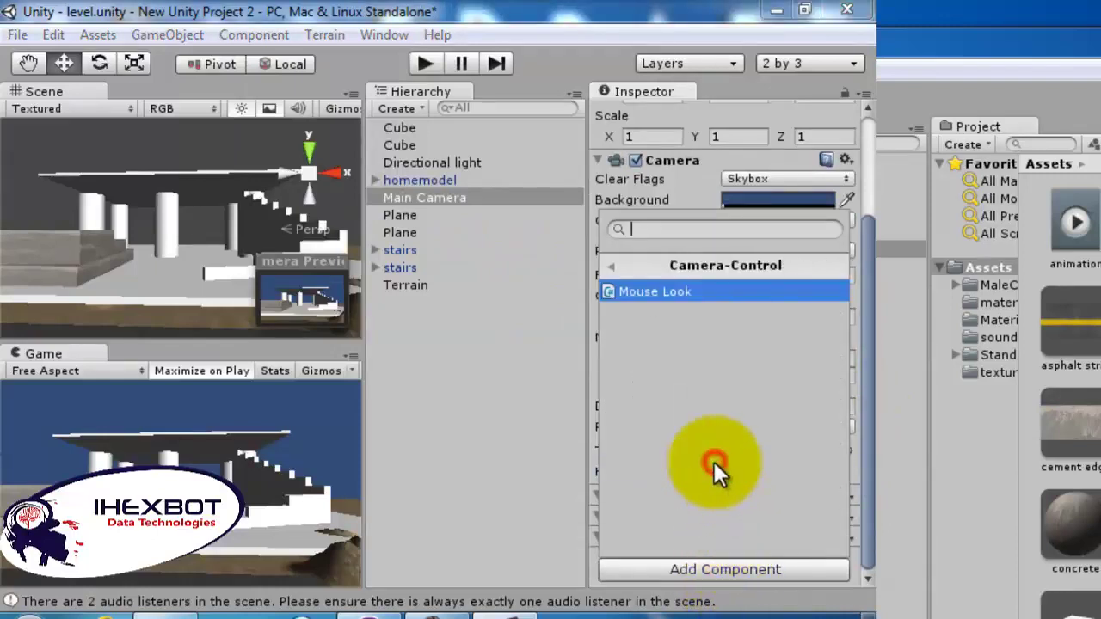
{"action": "left_click", "coordinate": [662, 292]}
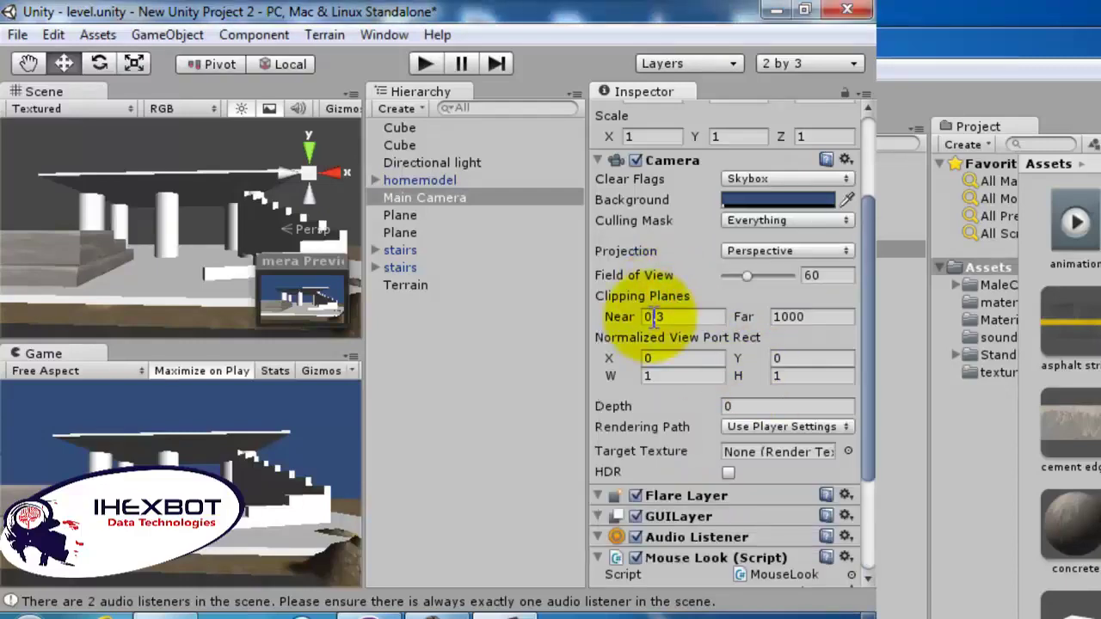
{"action": "left_click", "coordinate": [418, 65]}
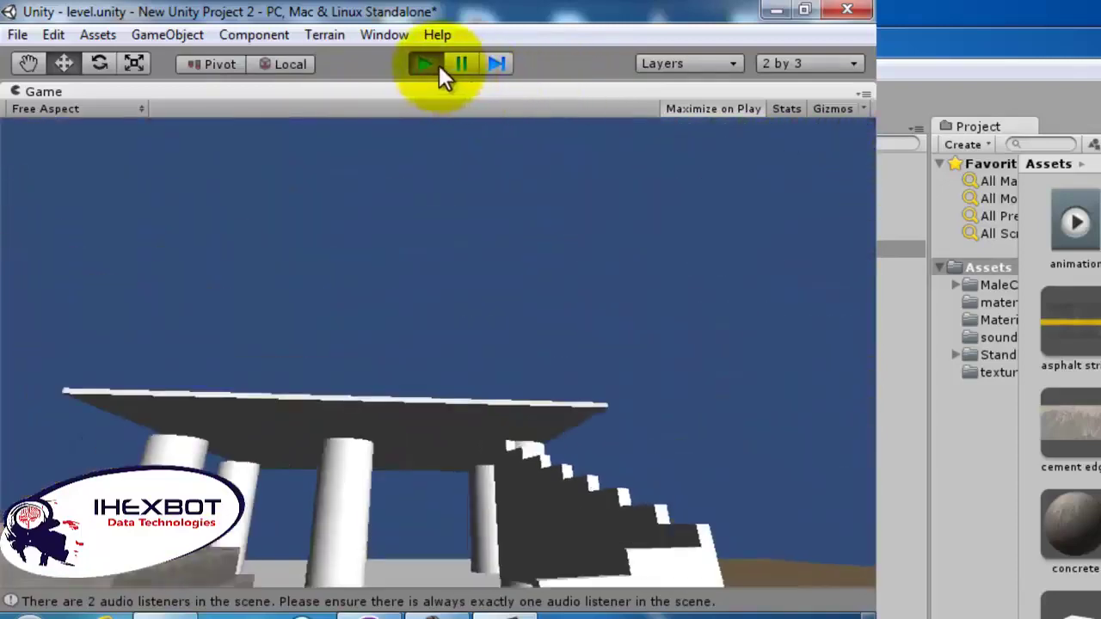
{"action": "left_click", "coordinate": [435, 64]}
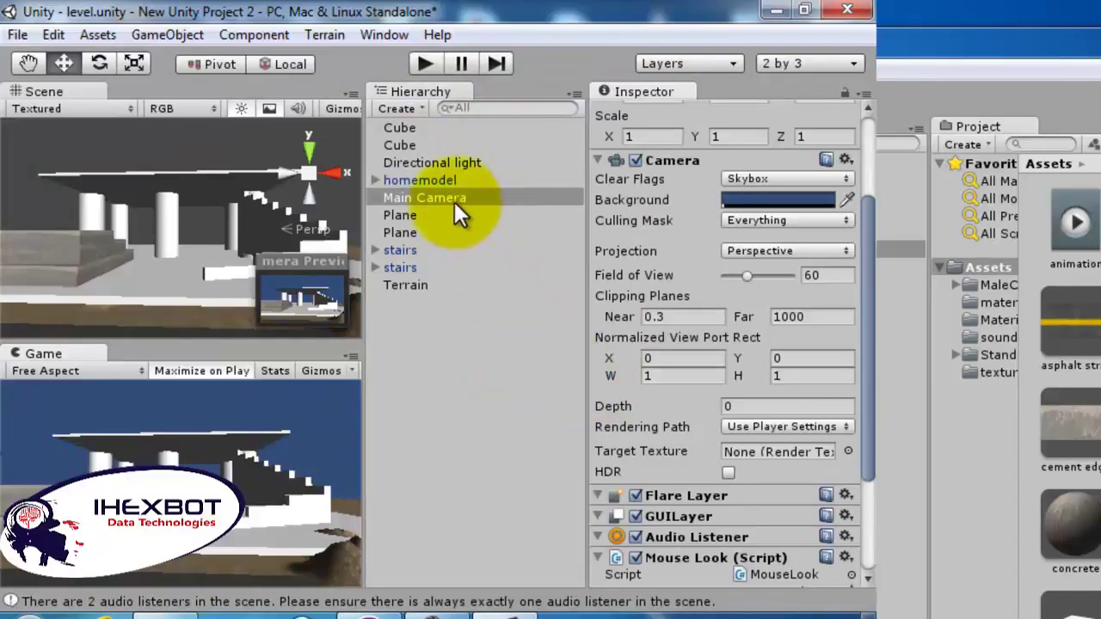
Add the FPS Input Controller character component to the Main Camera
{"action": "left_click", "coordinate": [238, 41]}
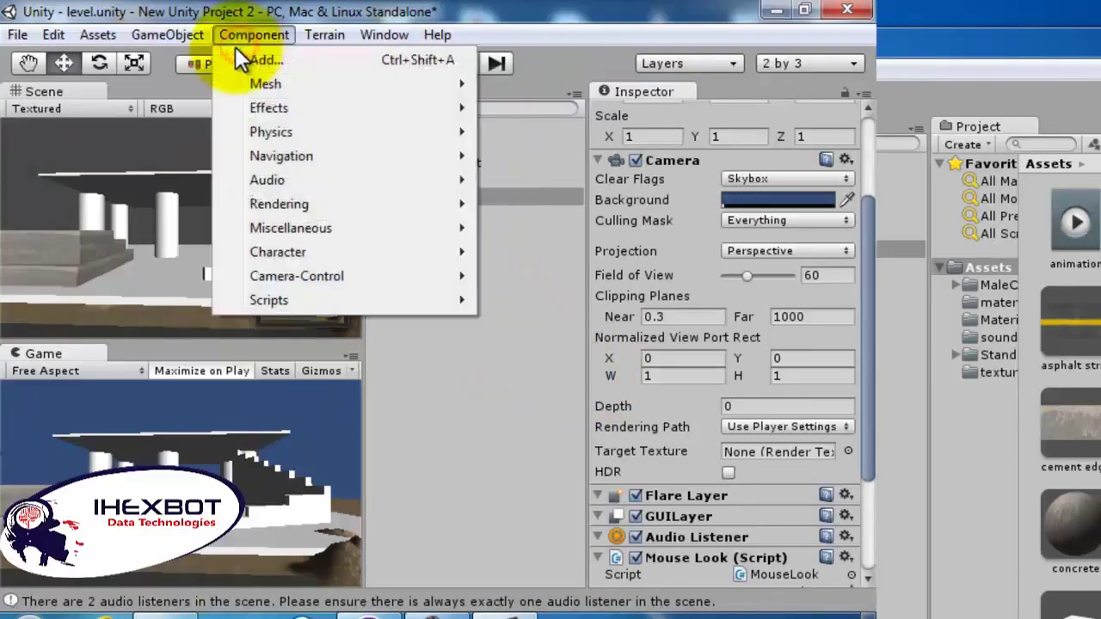
{"action": "mouse_move", "coordinate": [360, 253]}
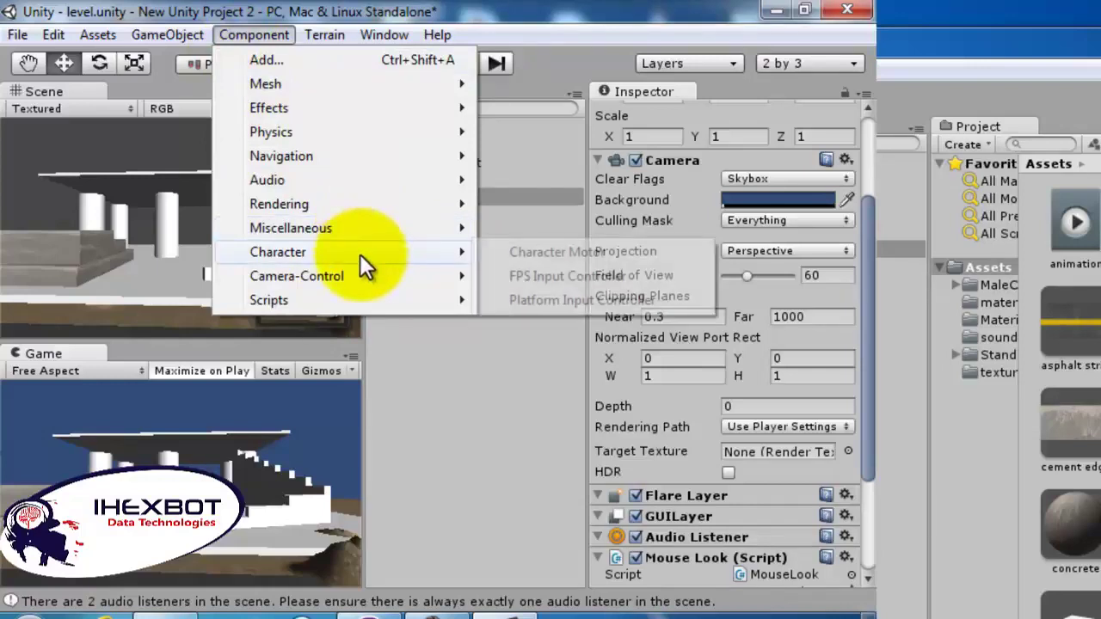
{"action": "left_click", "coordinate": [517, 272]}
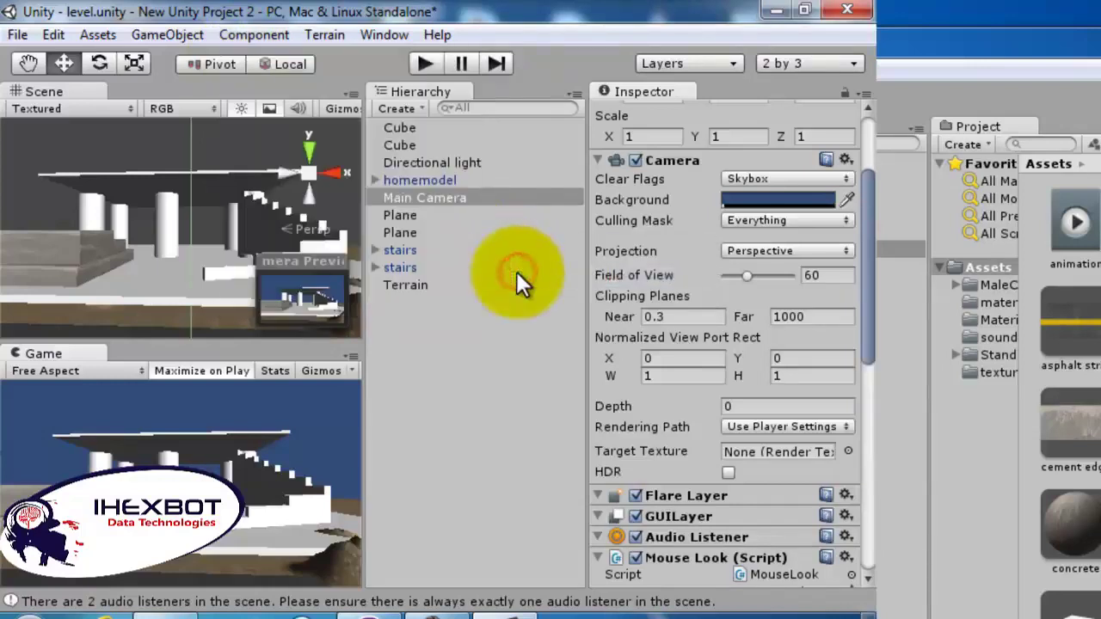
Test walking and looking around the level in play mode, stop playback, and review the Main Camera's controller components
{"action": "left_click", "coordinate": [427, 62]}
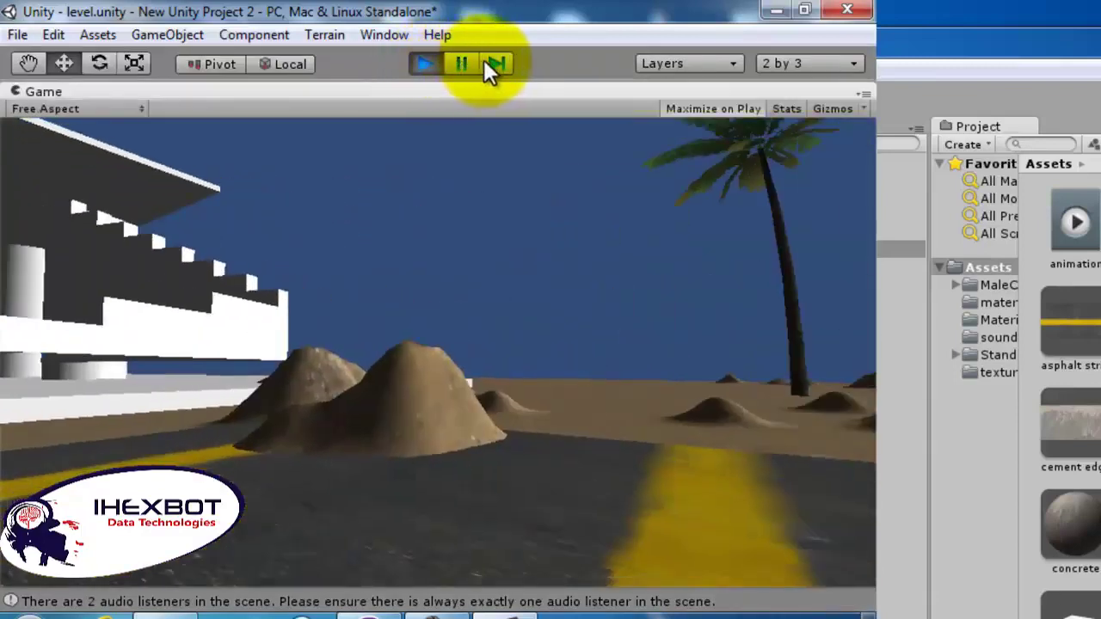
{"action": "key", "text": "w"}
{"action": "key", "text": "w"}
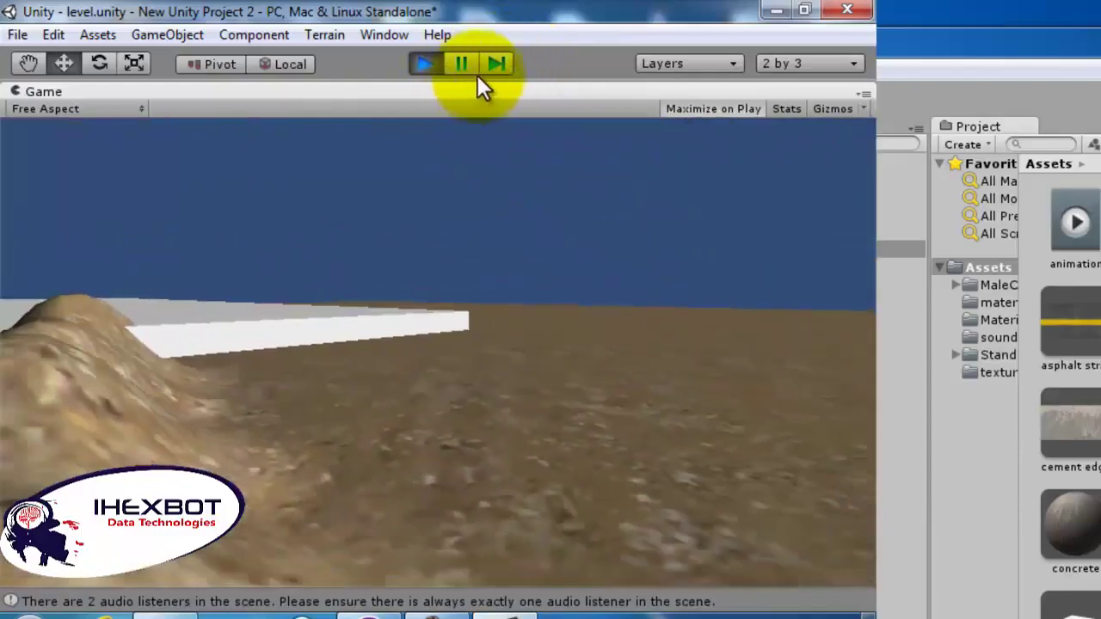
{"action": "key", "text": "w"}
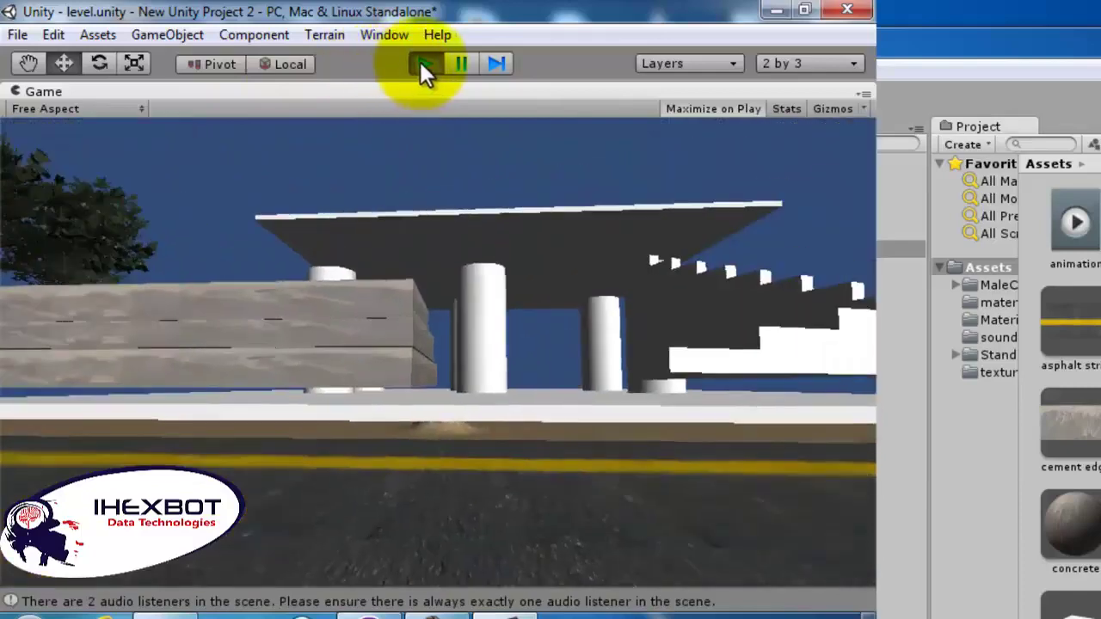
{"action": "left_click", "coordinate": [422, 63]}
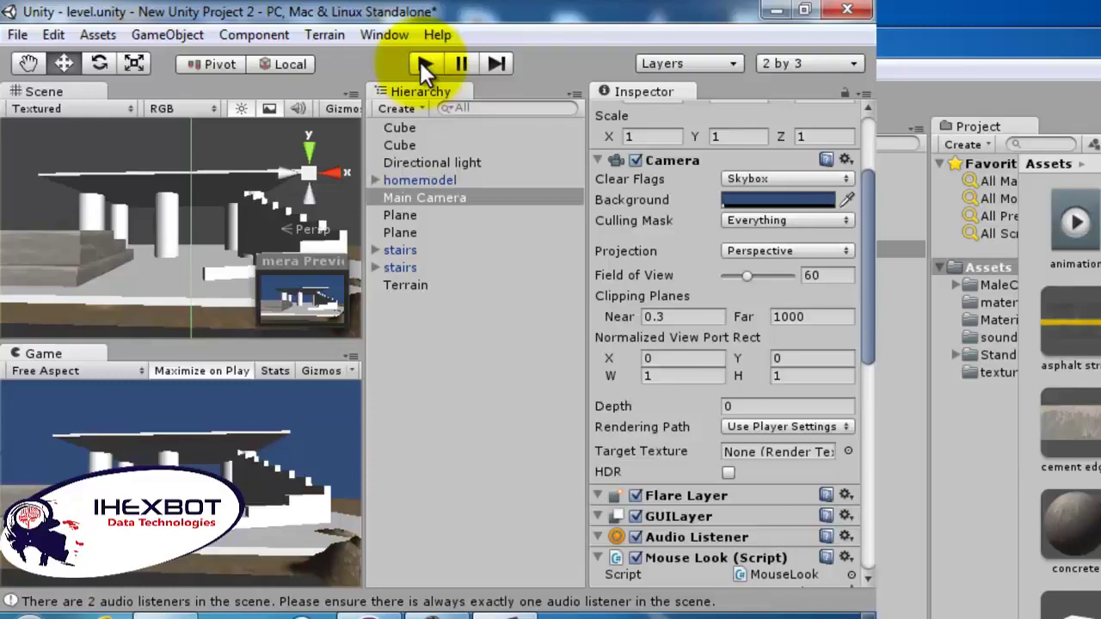
{"action": "left_click", "coordinate": [423, 62]}
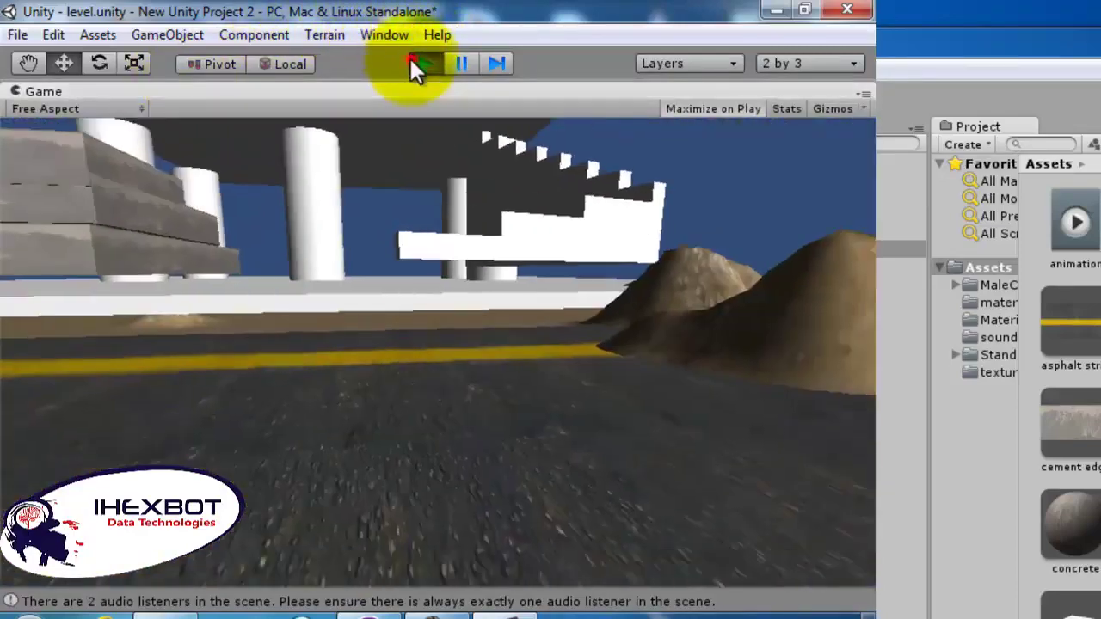
{"action": "left_click", "coordinate": [416, 63]}
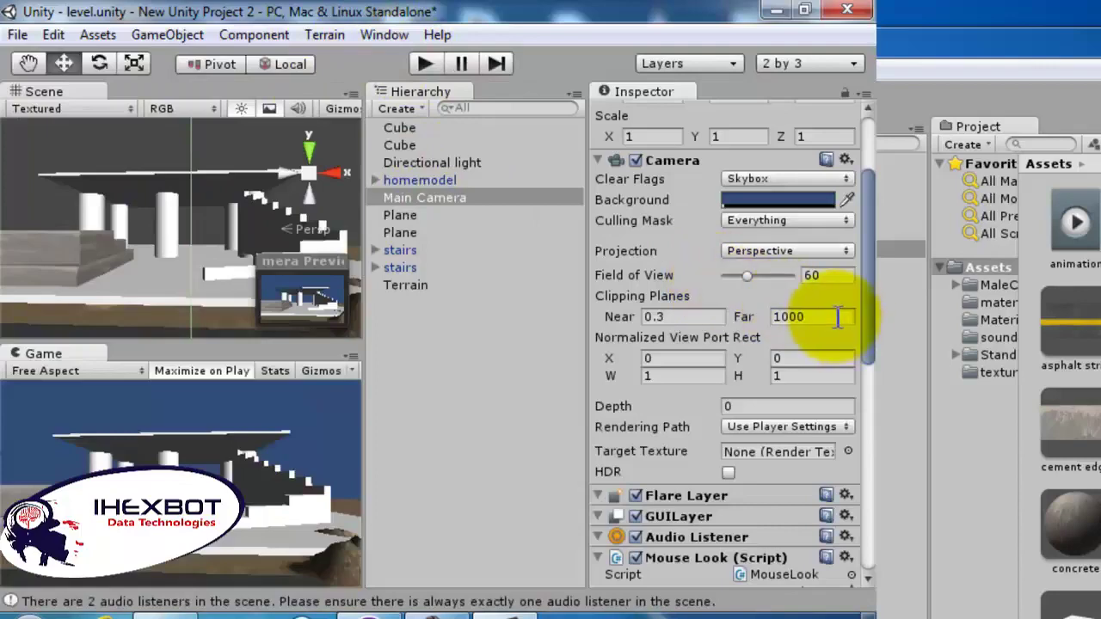
{"action": "left_click_drag", "start_coordinate": [858, 319], "coordinate": [851, 560]}
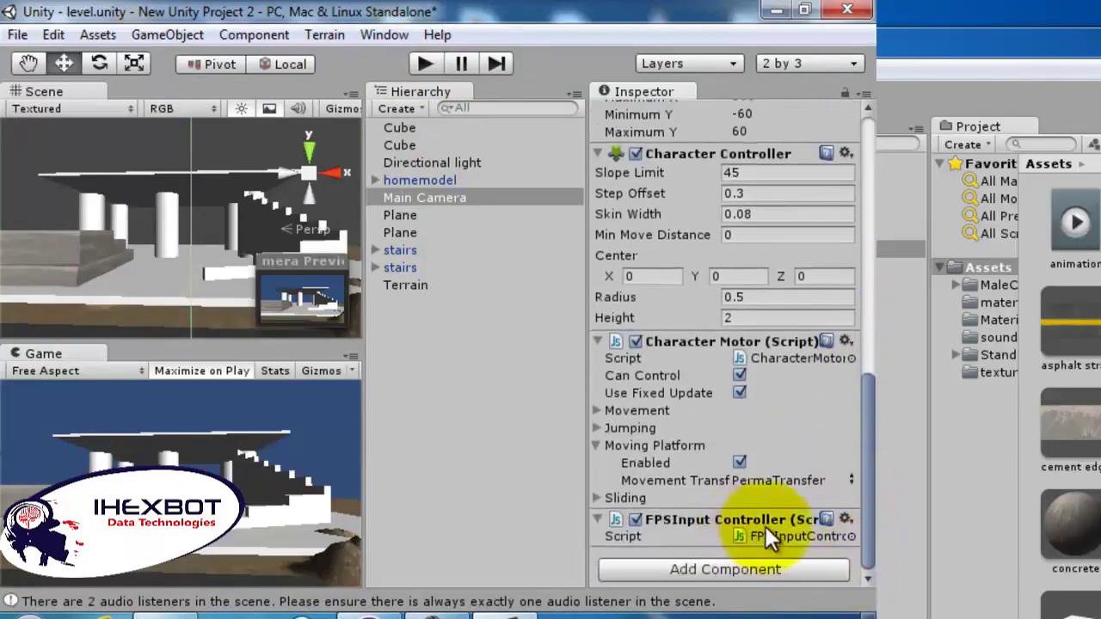
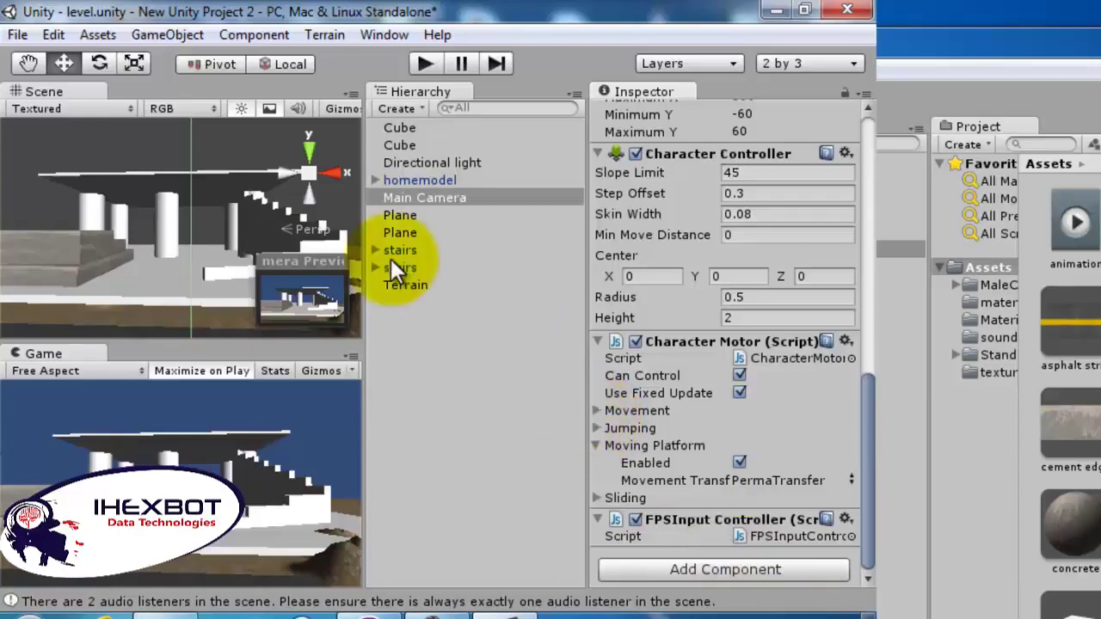
Open another Project window and dock it as a tab beside the Scene view
{"action": "left_click", "coordinate": [378, 33]}
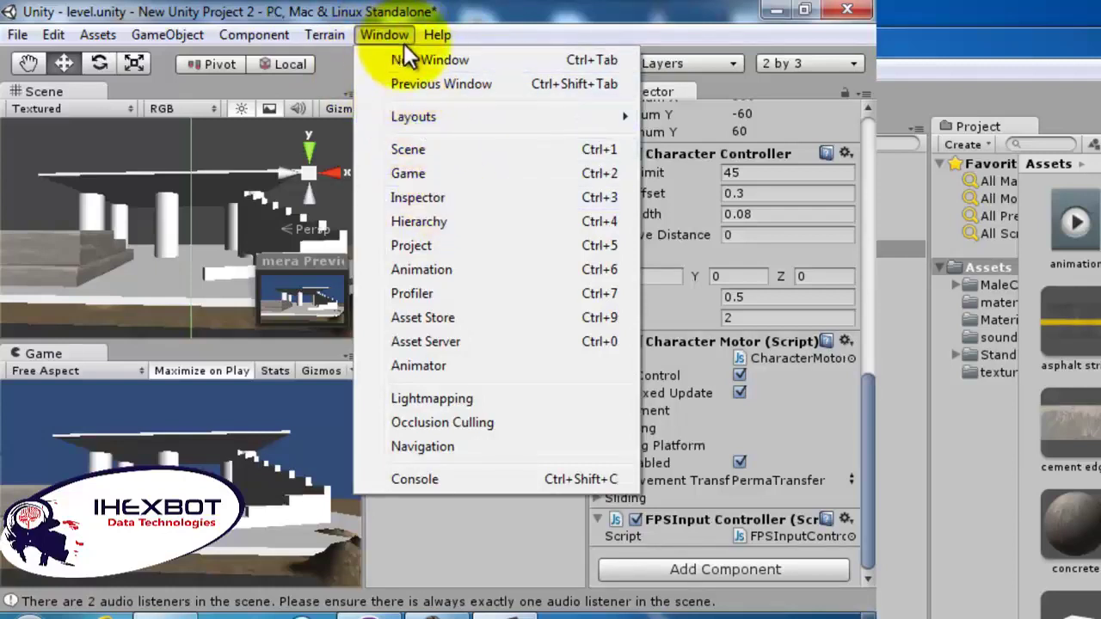
{"action": "left_click", "coordinate": [427, 243]}
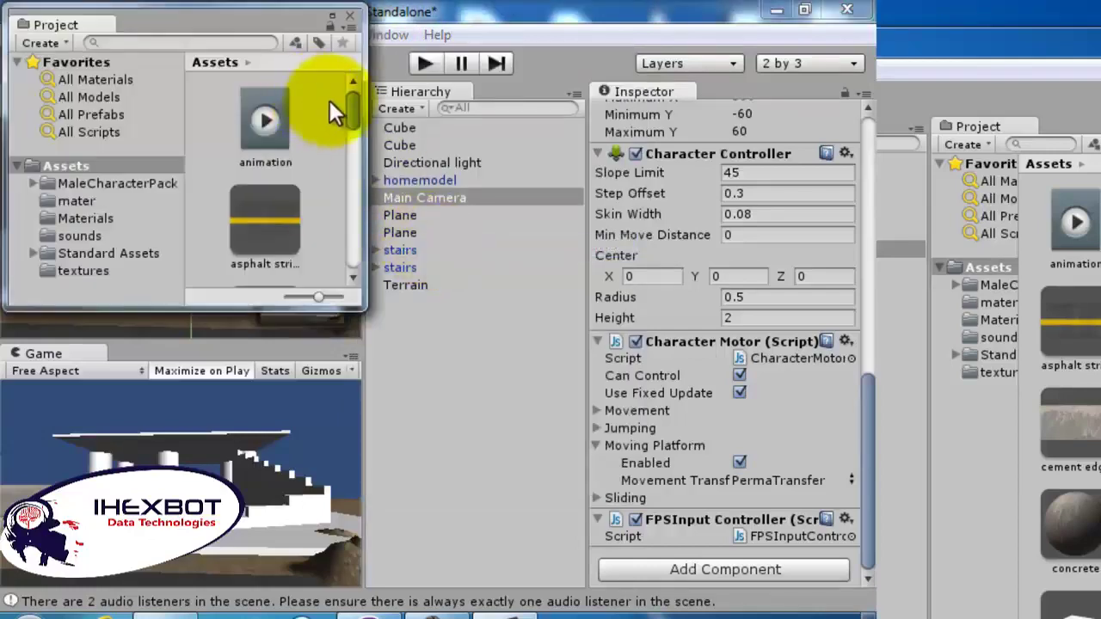
{"action": "left_click_drag", "start_coordinate": [351, 101], "coordinate": [350, 133]}
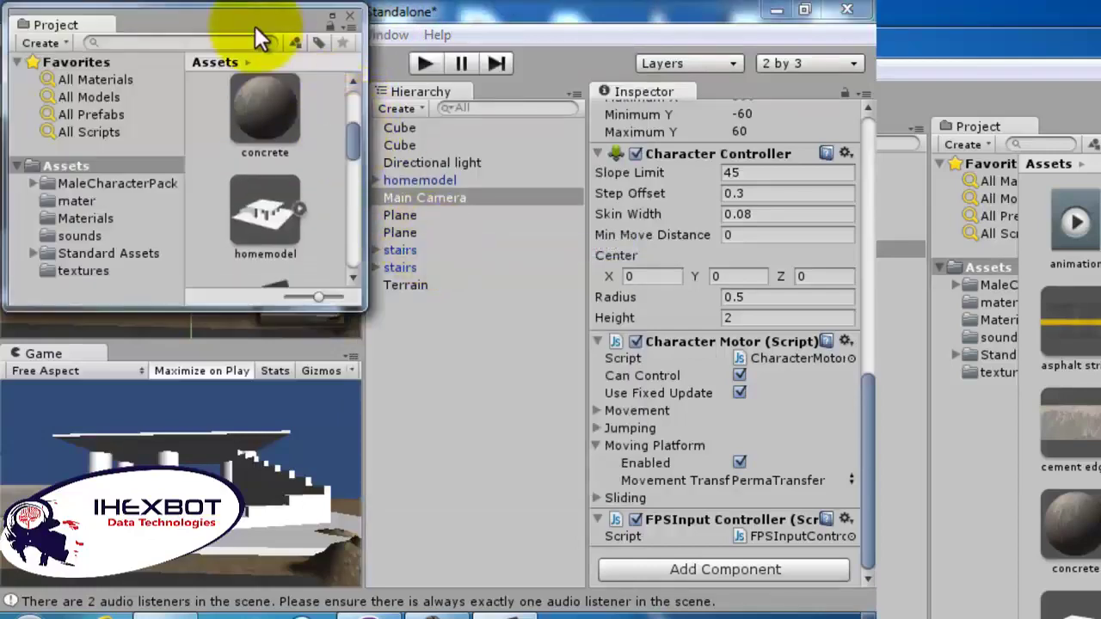
{"action": "left_click_drag", "start_coordinate": [255, 26], "coordinate": [375, 170]}
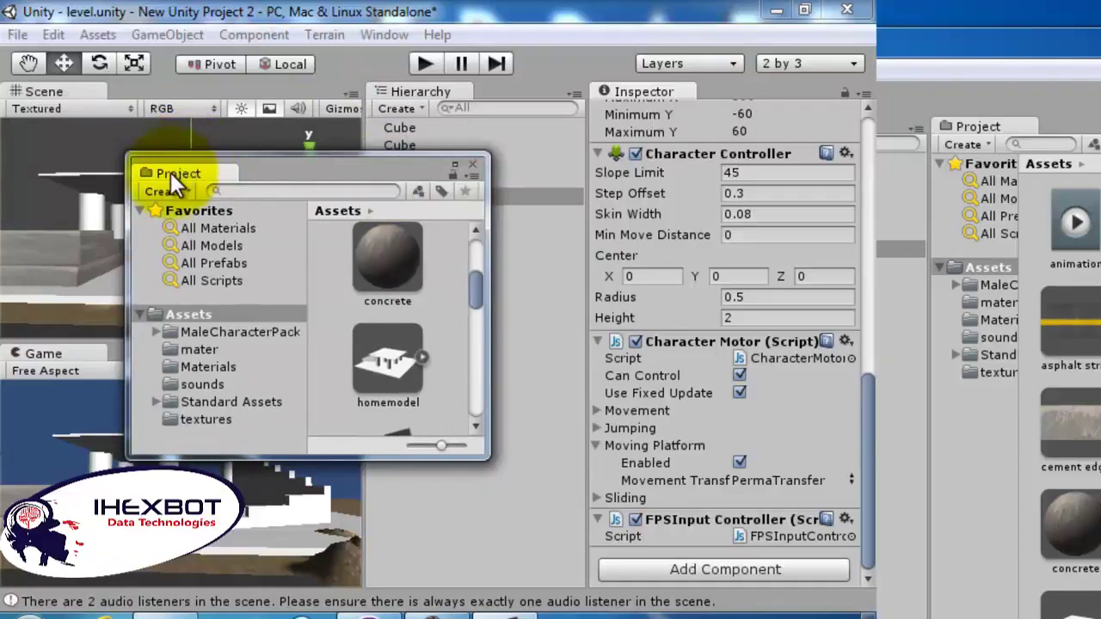
{"action": "left_click_drag", "start_coordinate": [170, 172], "coordinate": [125, 90]}
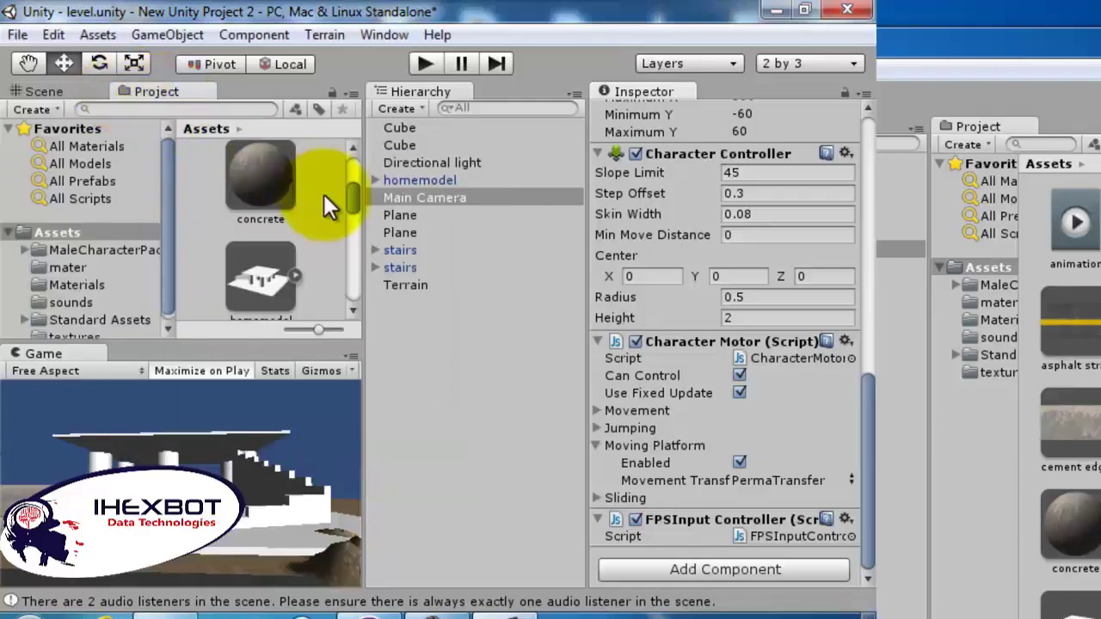
Look through the project's root assets, MaleCharacterPack and Standard Assets folders, and inspect the transform script
{"action": "left_click_drag", "start_coordinate": [172, 251], "coordinate": [163, 301]}
{"action": "left_click", "coordinate": [93, 244]}
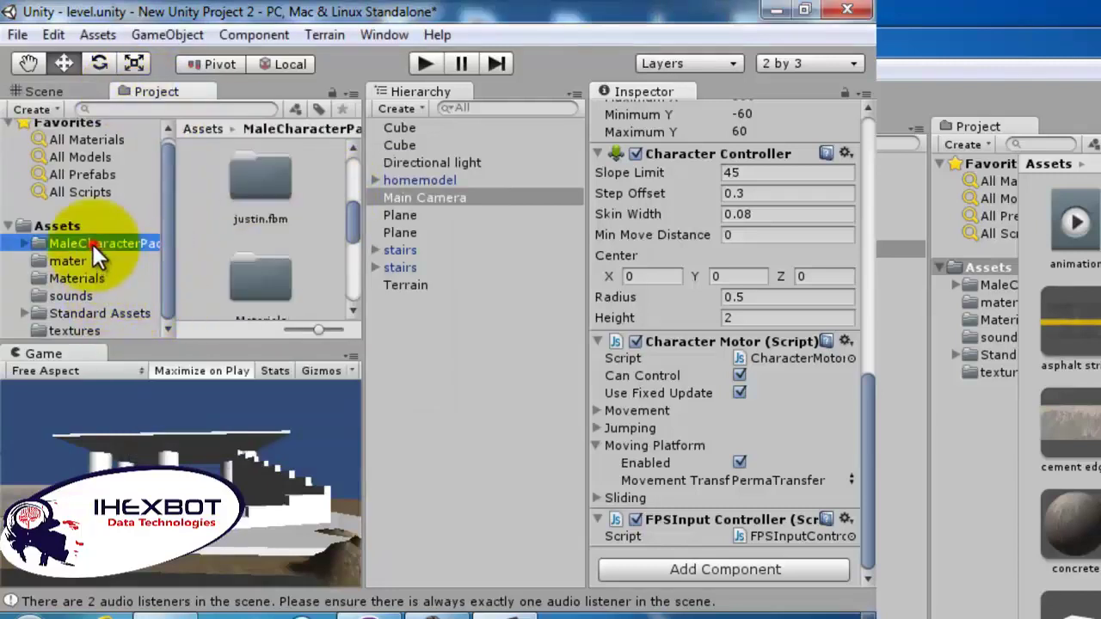
{"action": "left_click", "coordinate": [58, 222]}
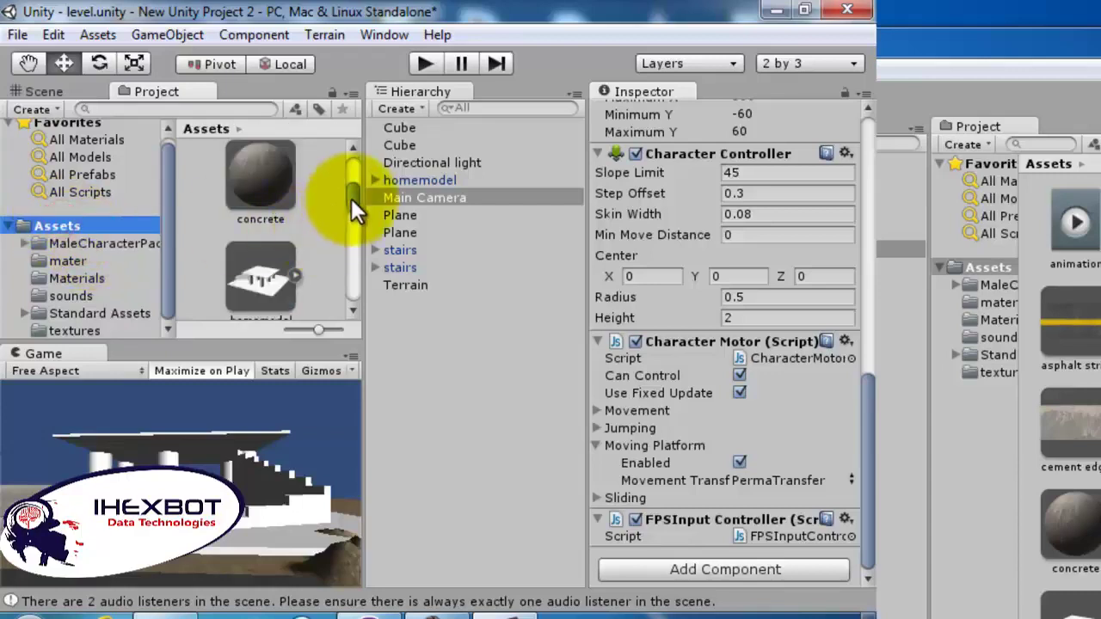
{"action": "left_click_drag", "start_coordinate": [351, 198], "coordinate": [354, 162]}
{"action": "left_click", "coordinate": [267, 274]}
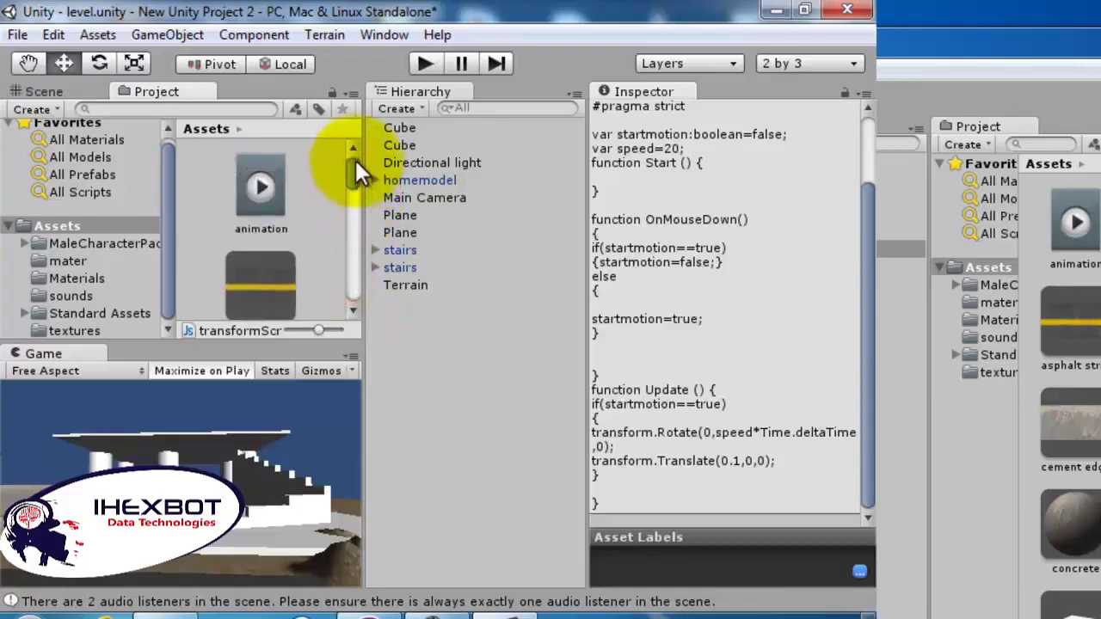
{"action": "left_click", "coordinate": [115, 248]}
{"action": "left_click", "coordinate": [57, 229]}
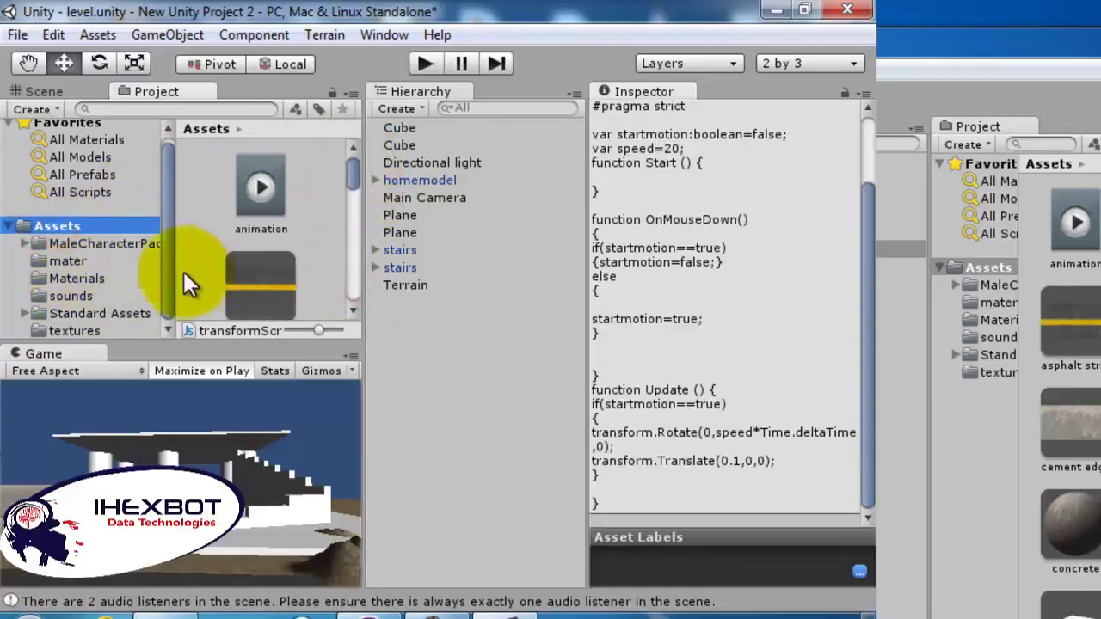
{"action": "left_click", "coordinate": [123, 313]}
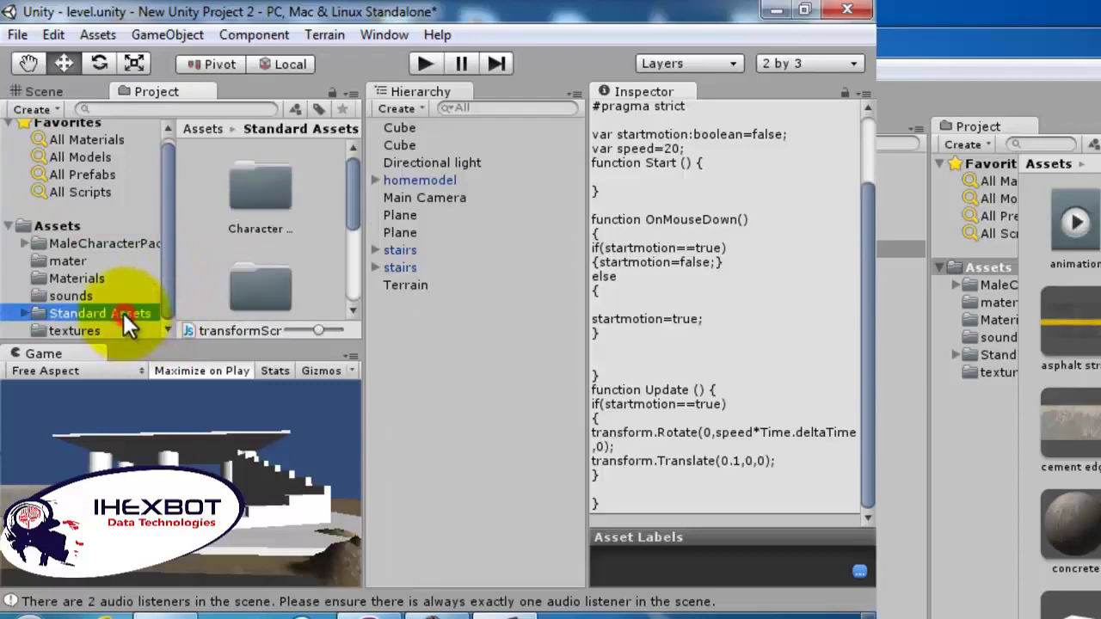
{"action": "left_click_drag", "start_coordinate": [356, 214], "coordinate": [323, 176]}
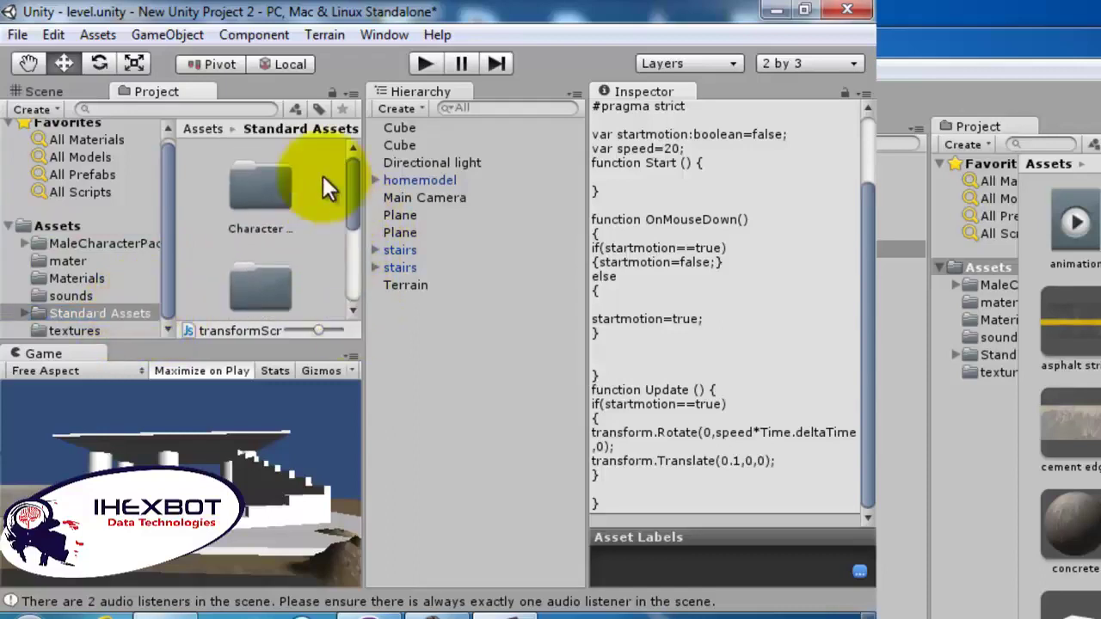
Search the project for "fps" and open the FPSInputController script in the code editor
{"action": "left_click", "coordinate": [219, 105]}
{"action": "type", "text": "f"}
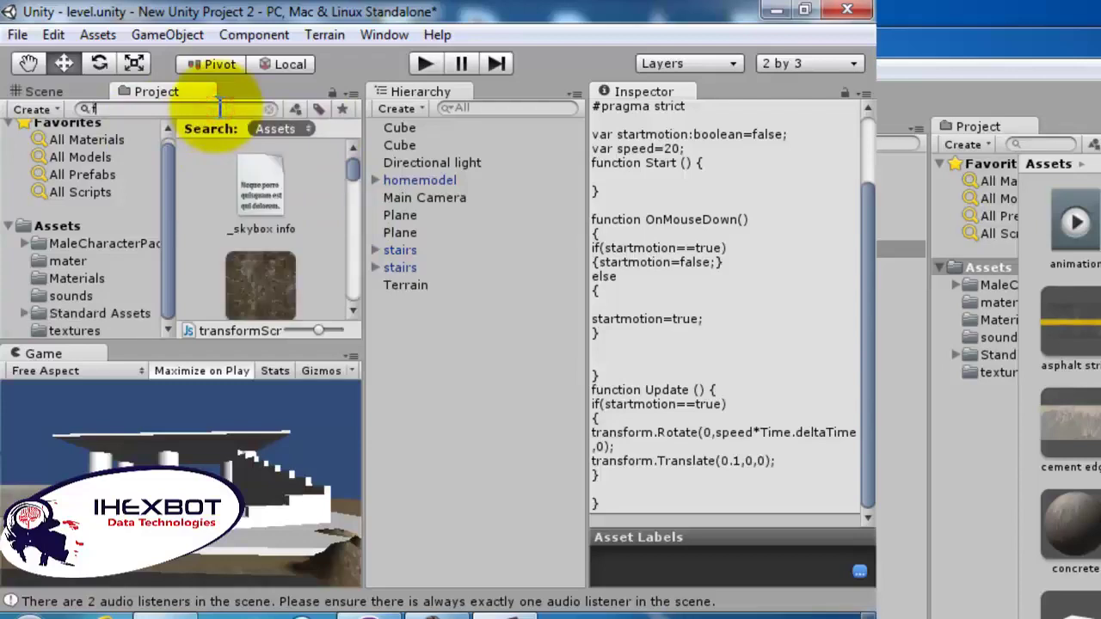
{"action": "type", "text": "ir"}
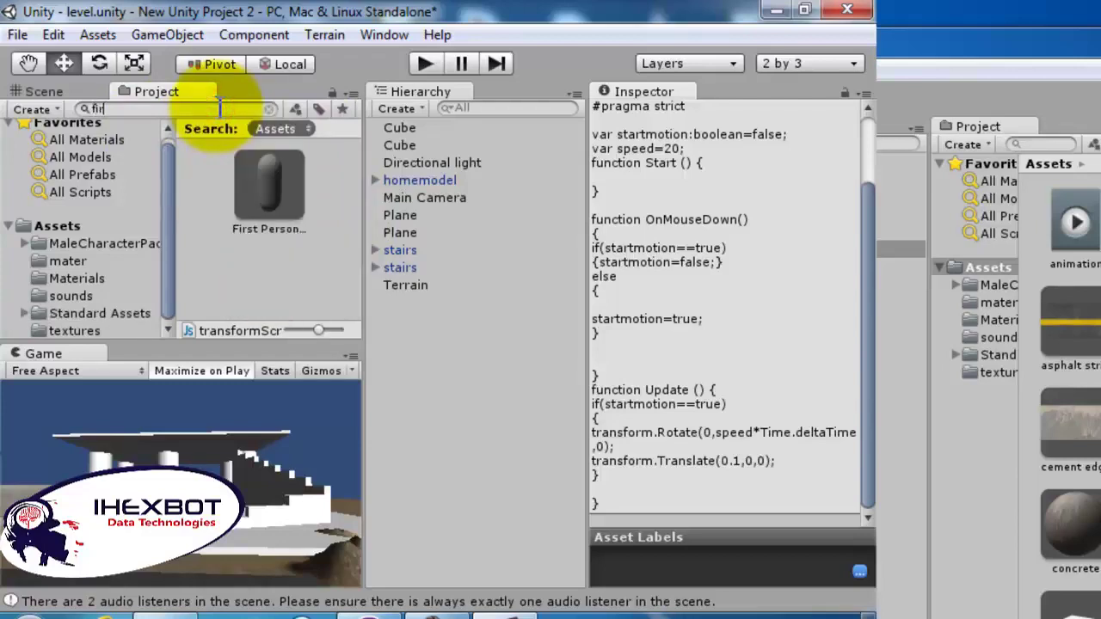
{"action": "key", "text": "BackSpace"}
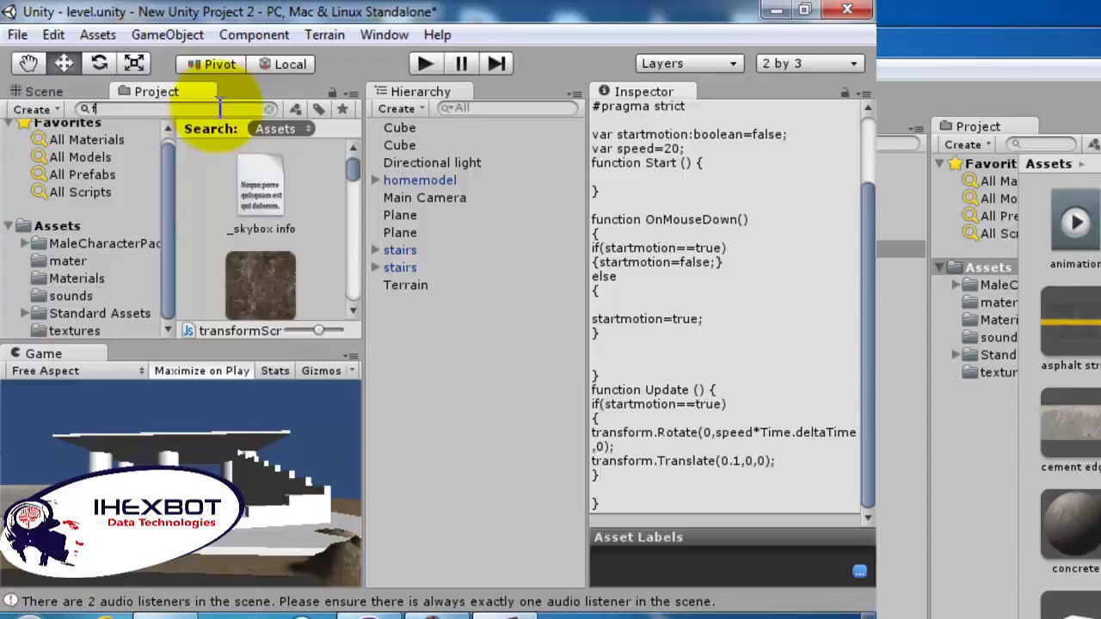
{"action": "type", "text": "ps"}
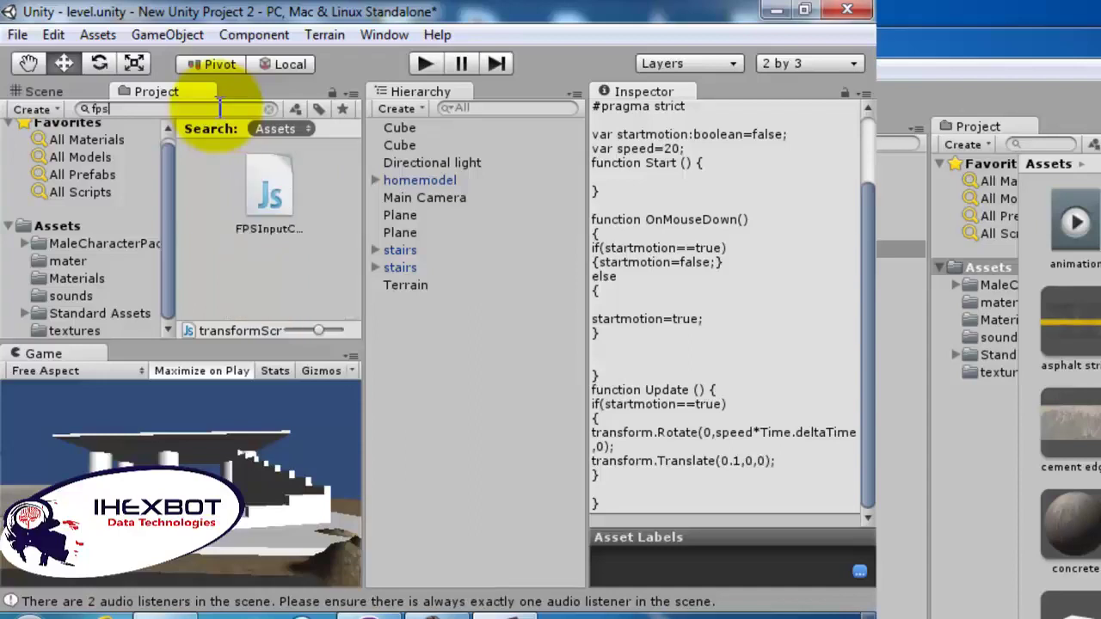
{"action": "left_click", "coordinate": [262, 228]}
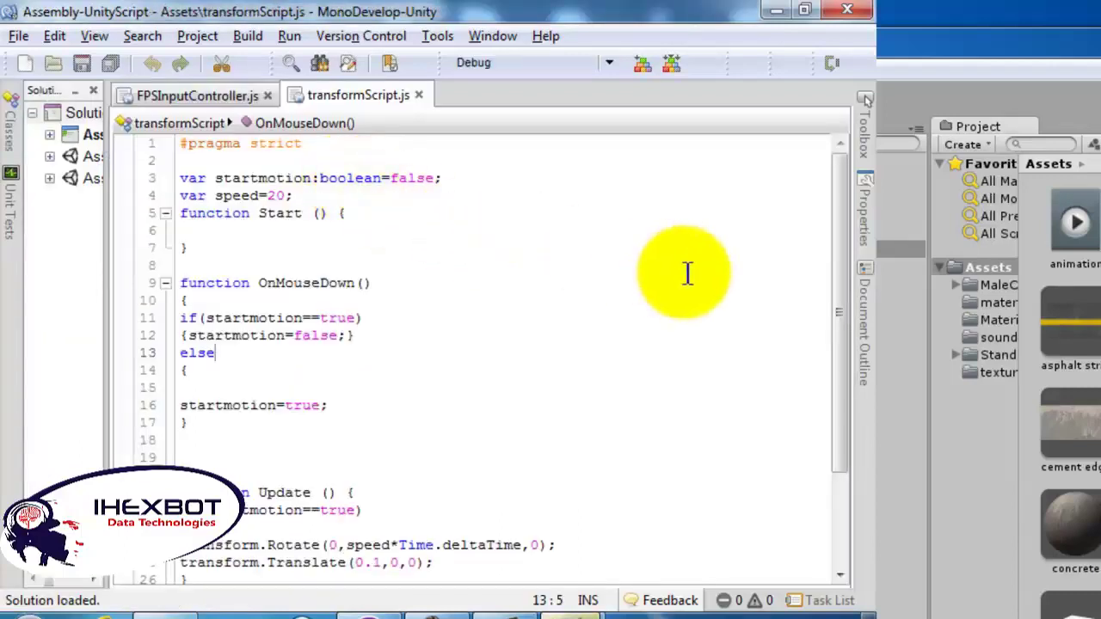
Review transformScript.js and close it, look through FPSInputController.js, and return to Unity by closing the code editor
{"action": "left_click_drag", "start_coordinate": [830, 291], "coordinate": [814, 319]}
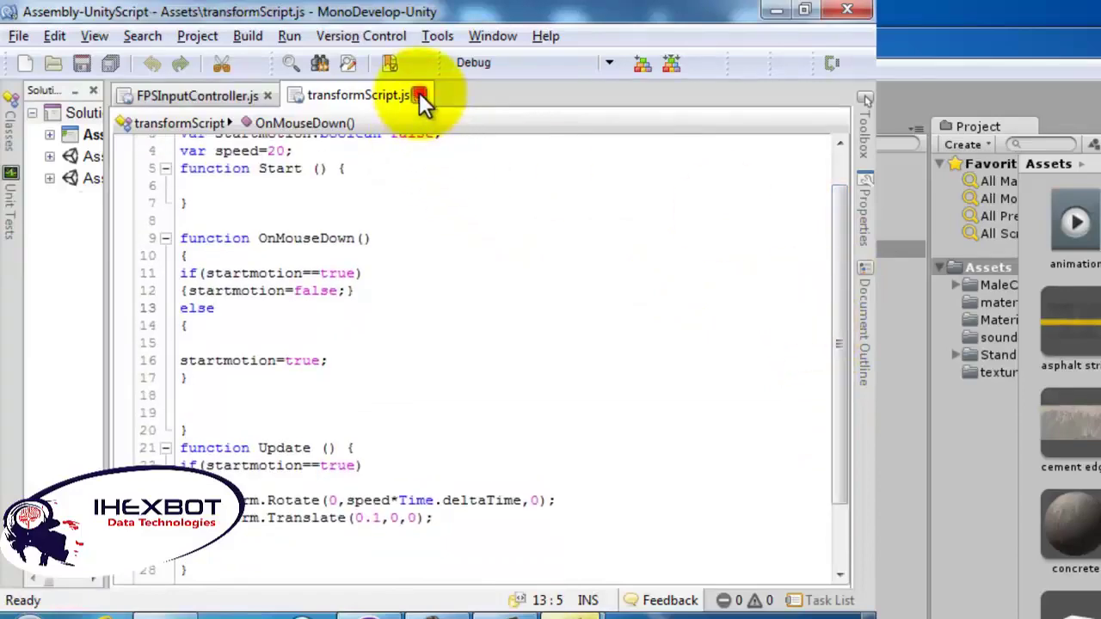
{"action": "left_click", "coordinate": [419, 94]}
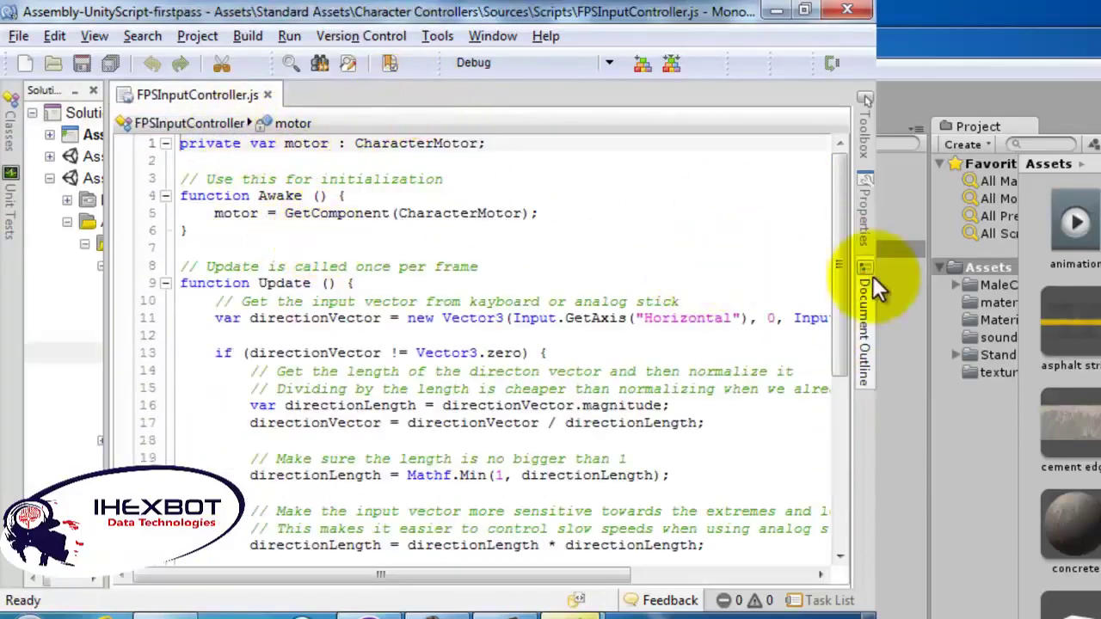
{"action": "left_click_drag", "start_coordinate": [834, 293], "coordinate": [802, 211]}
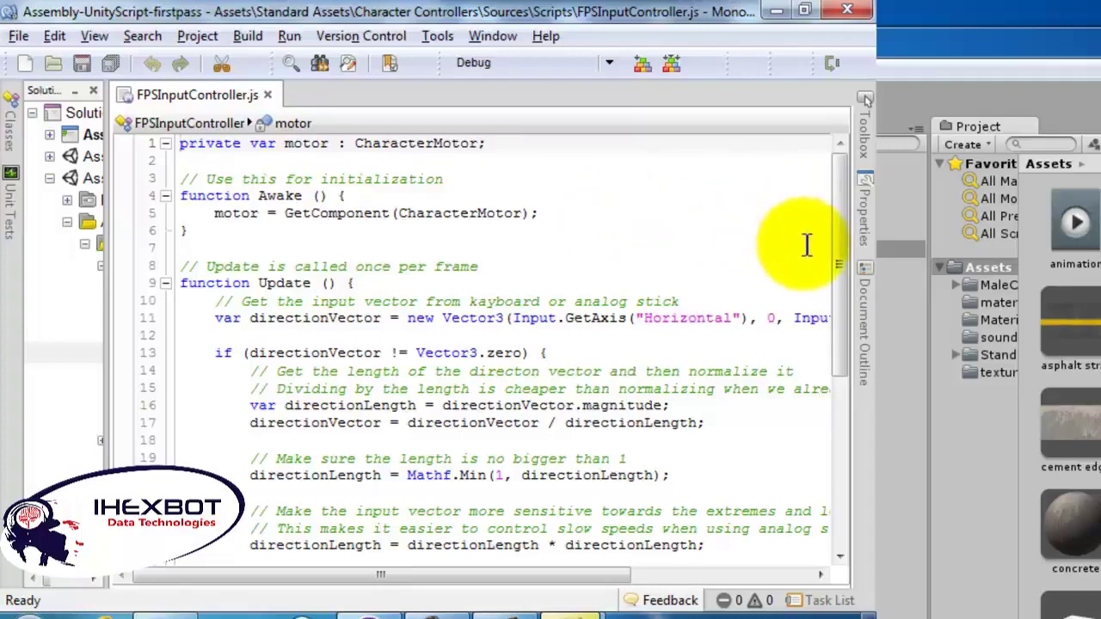
{"action": "left_click_drag", "start_coordinate": [839, 264], "coordinate": [799, 167]}
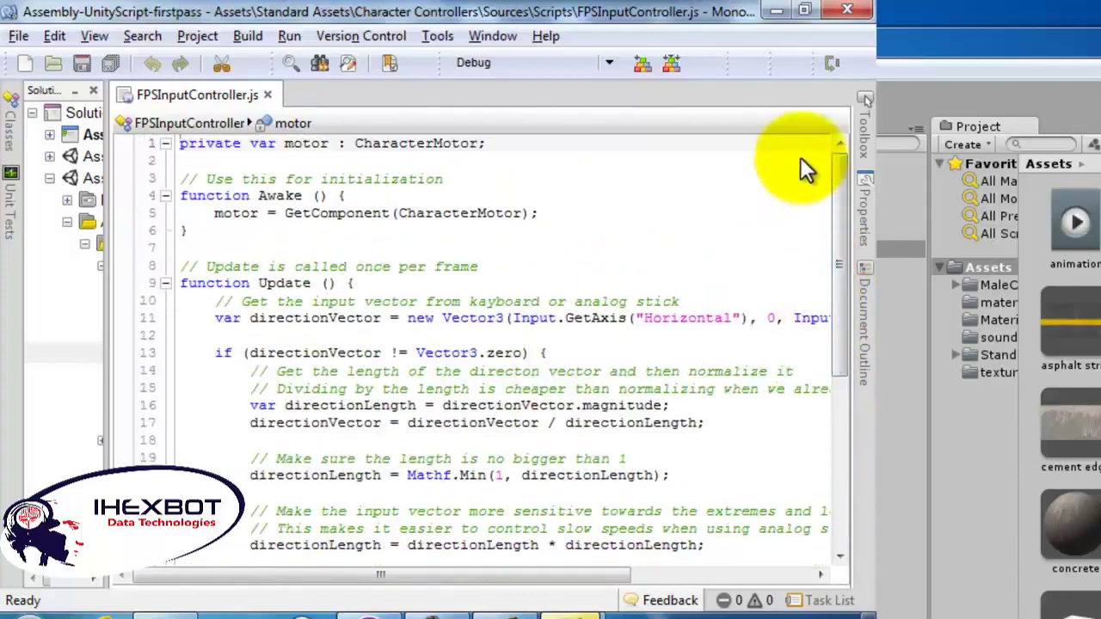
{"action": "left_click", "coordinate": [841, 17]}
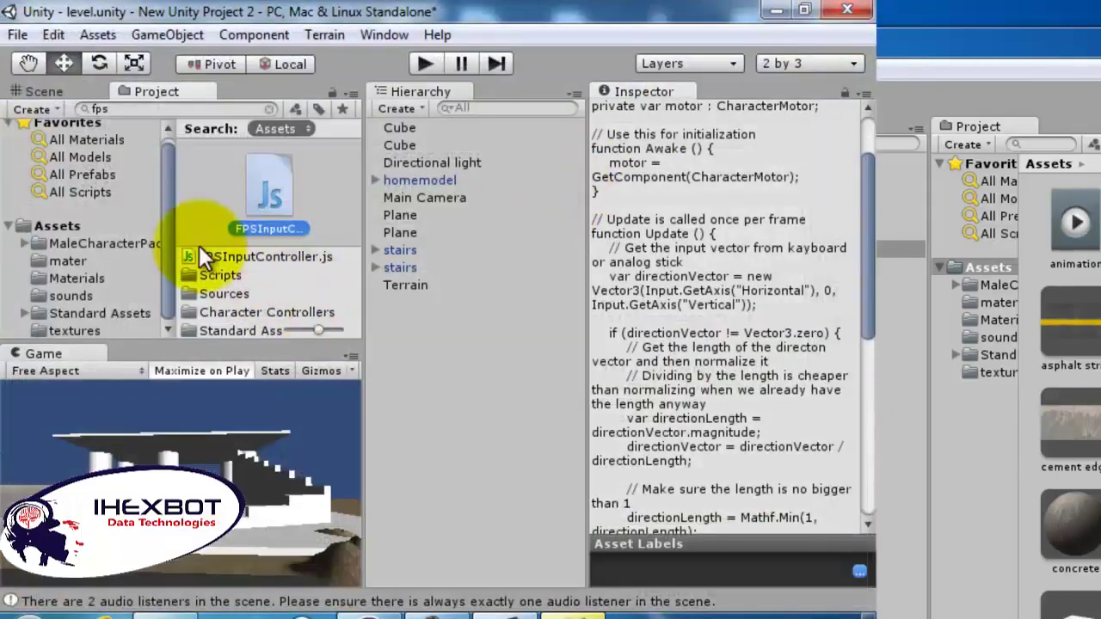
{"action": "left_click", "coordinate": [29, 34]}
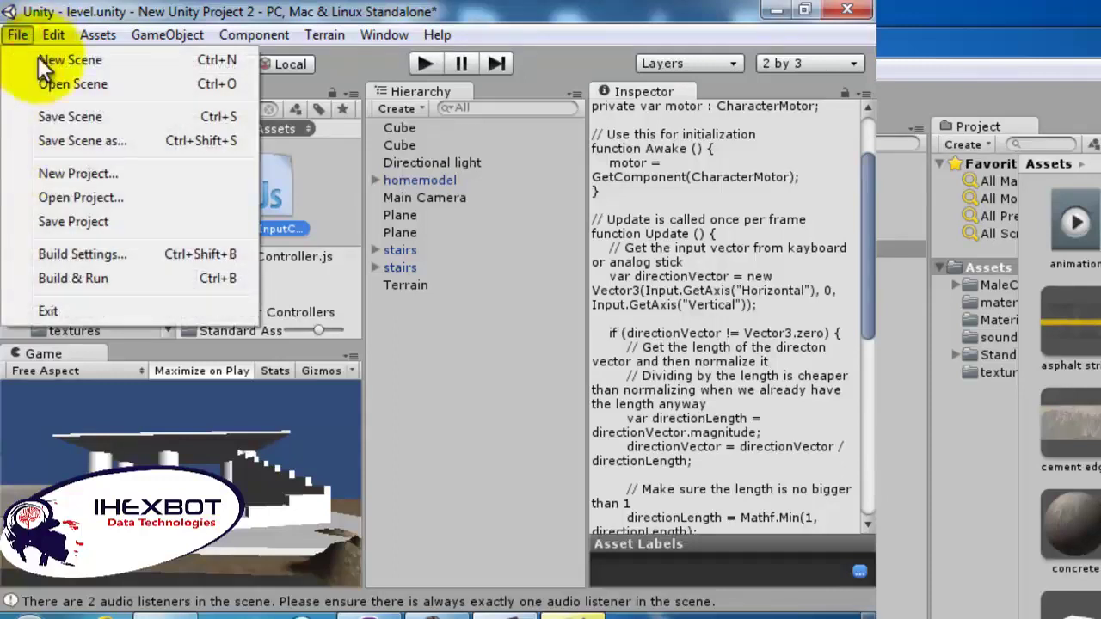
{"action": "mouse_move", "coordinate": [47, 31]}
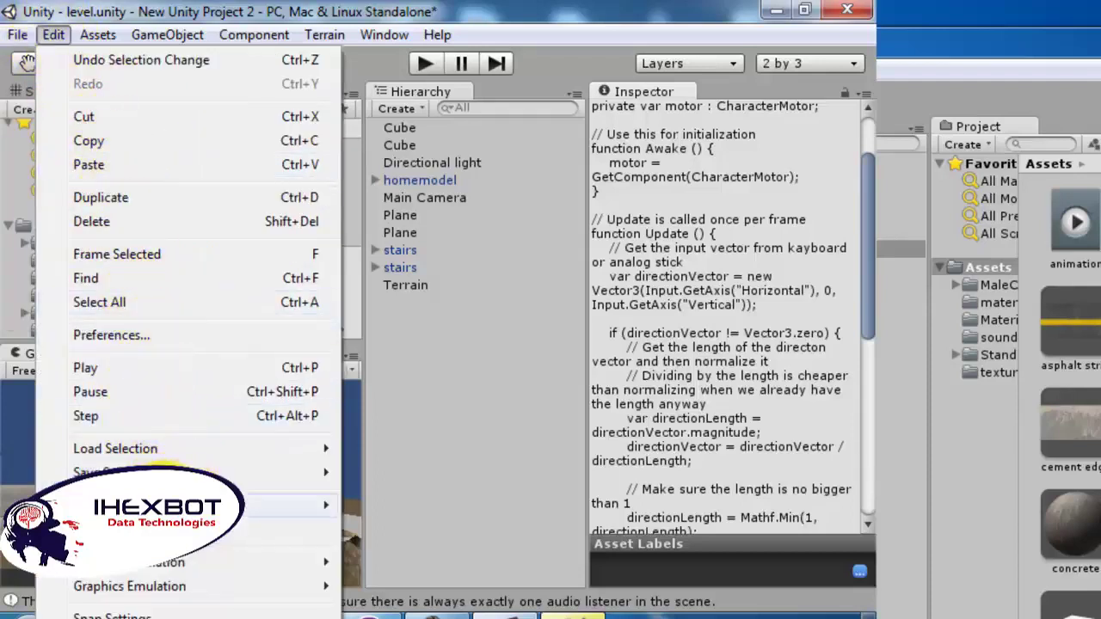
{"action": "mouse_move", "coordinate": [258, 499]}
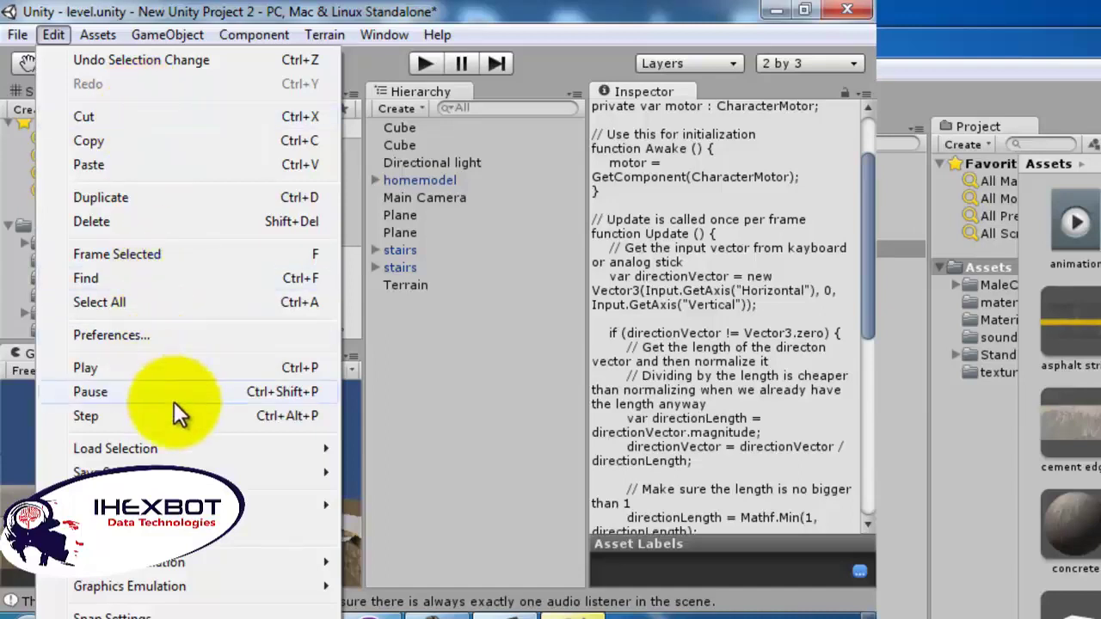
{"action": "mouse_move", "coordinate": [276, 590]}
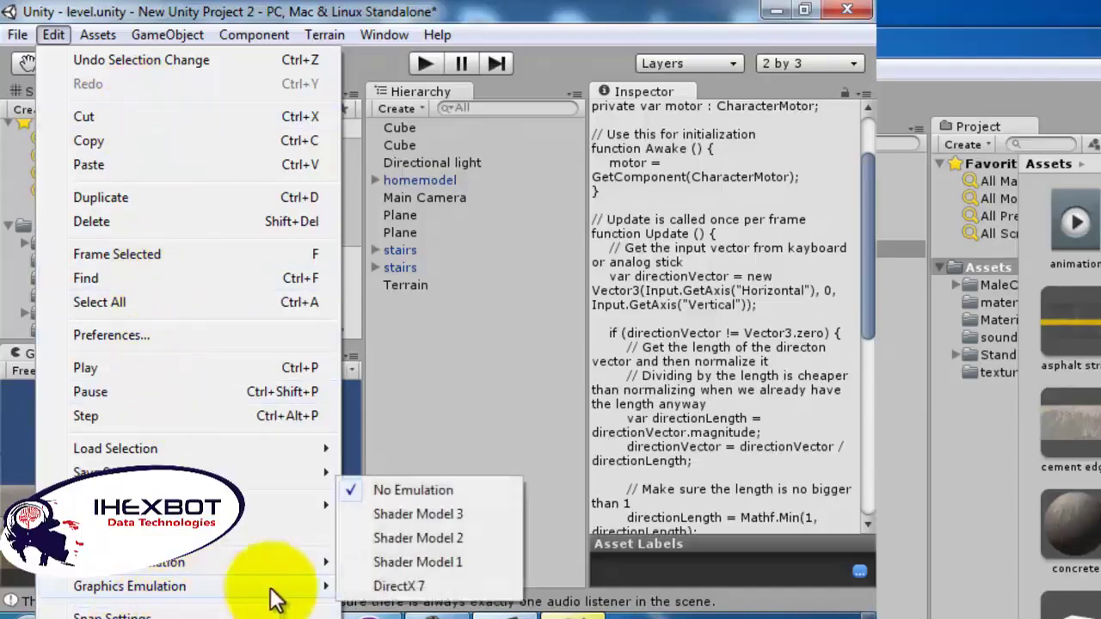
Switch the editor to the Wide layout and show the grid in the Scene view
{"action": "left_click", "coordinate": [827, 64]}
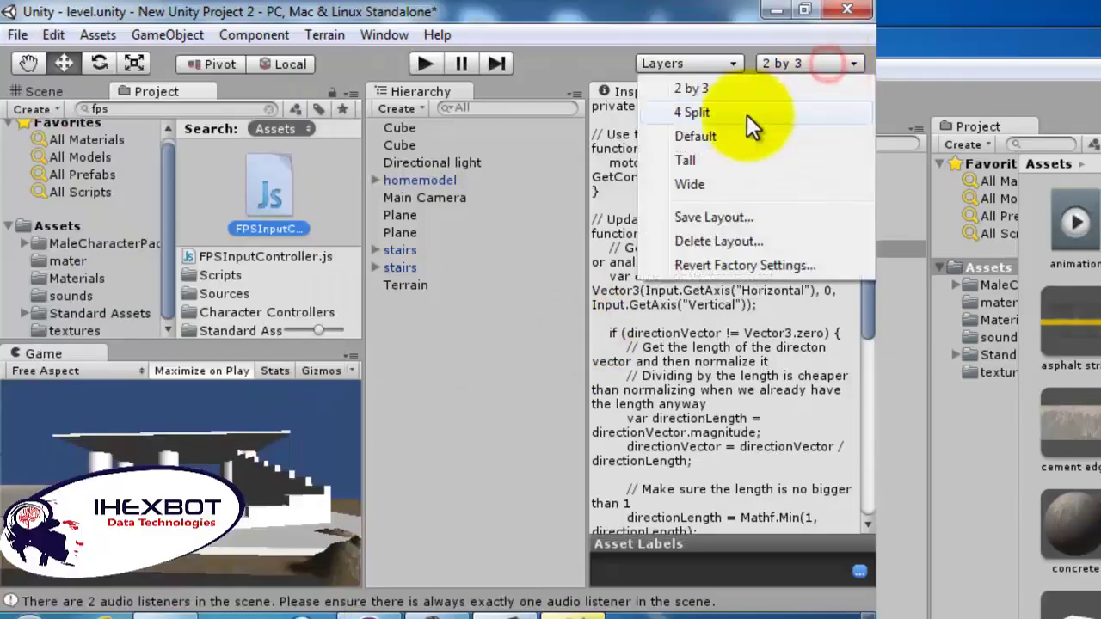
{"action": "left_click", "coordinate": [721, 182]}
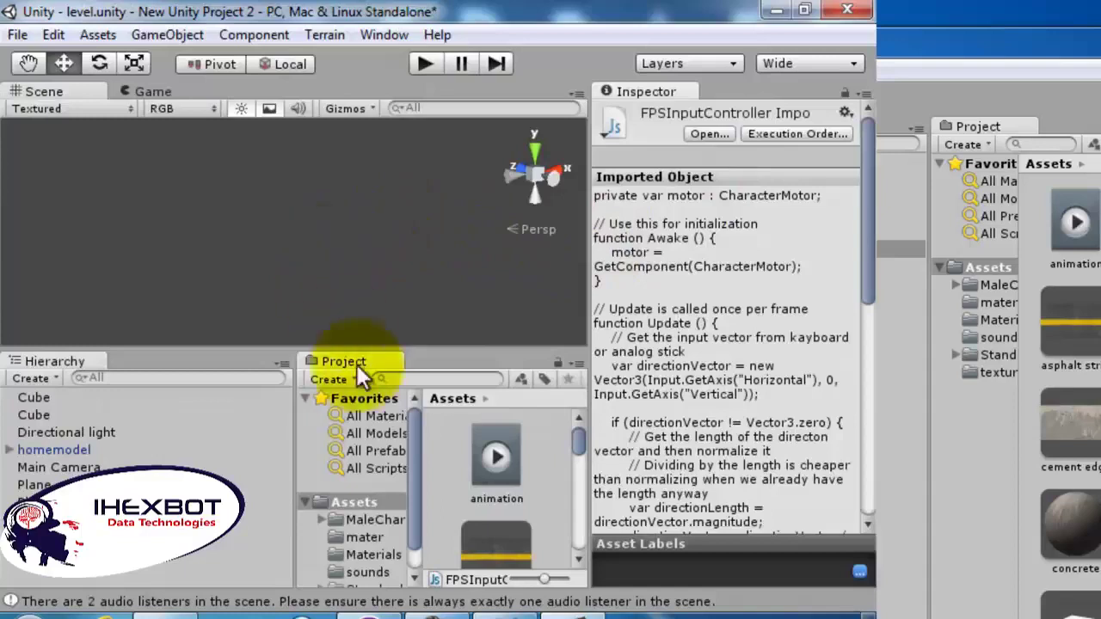
{"action": "left_click", "coordinate": [267, 109]}
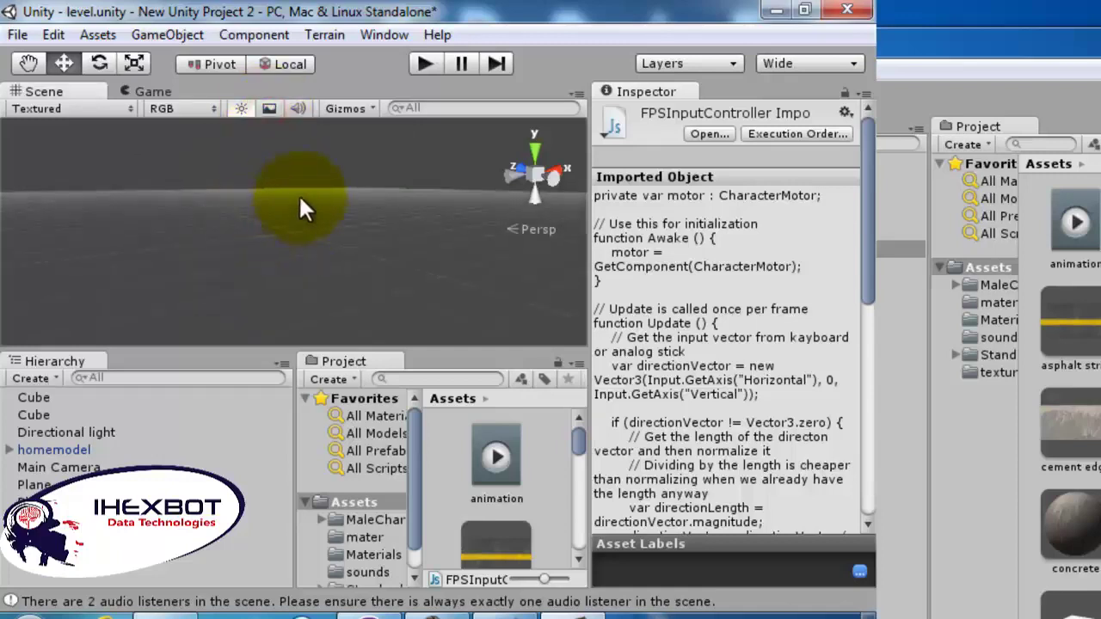
Create a new cube, raise it to about Y 1.83 and shift it to about X -0.19
{"action": "left_click", "coordinate": [155, 33]}
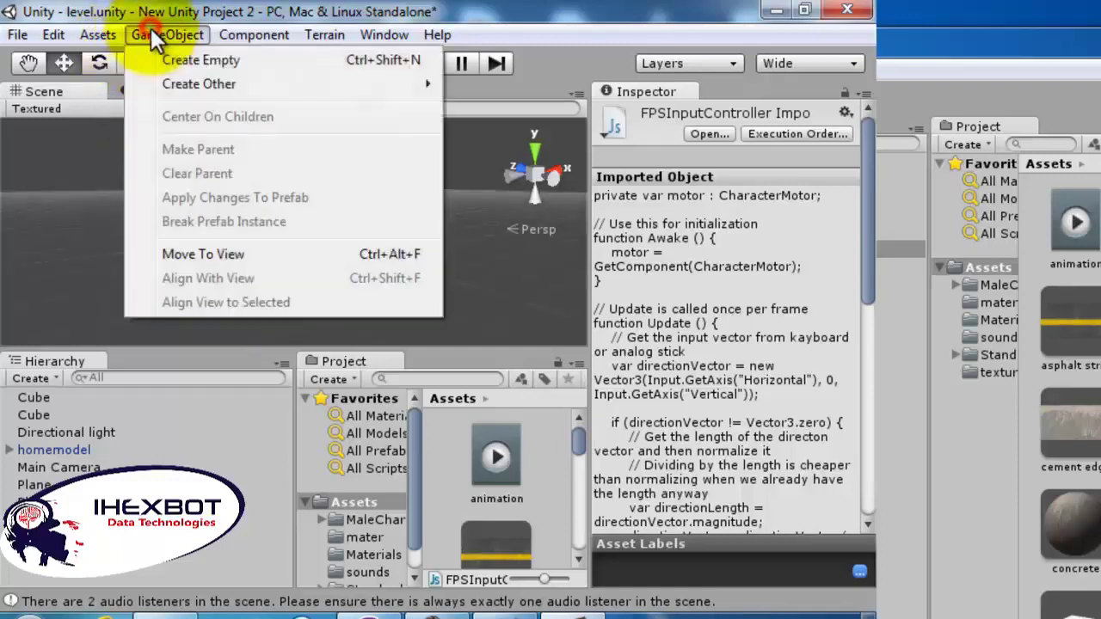
{"action": "mouse_move", "coordinate": [241, 82]}
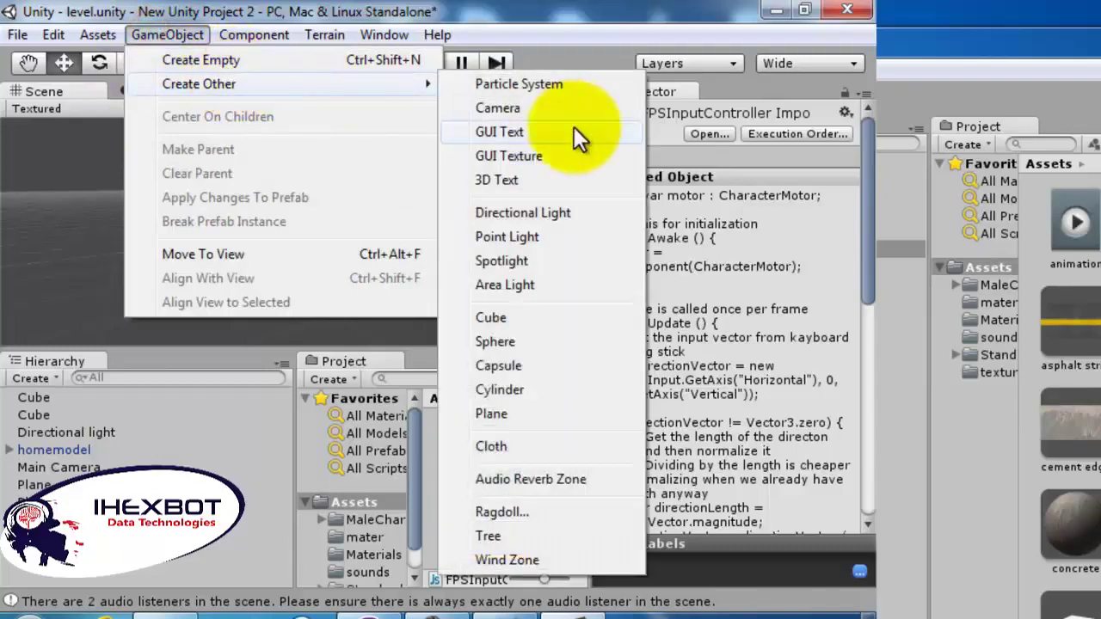
{"action": "left_click", "coordinate": [540, 320]}
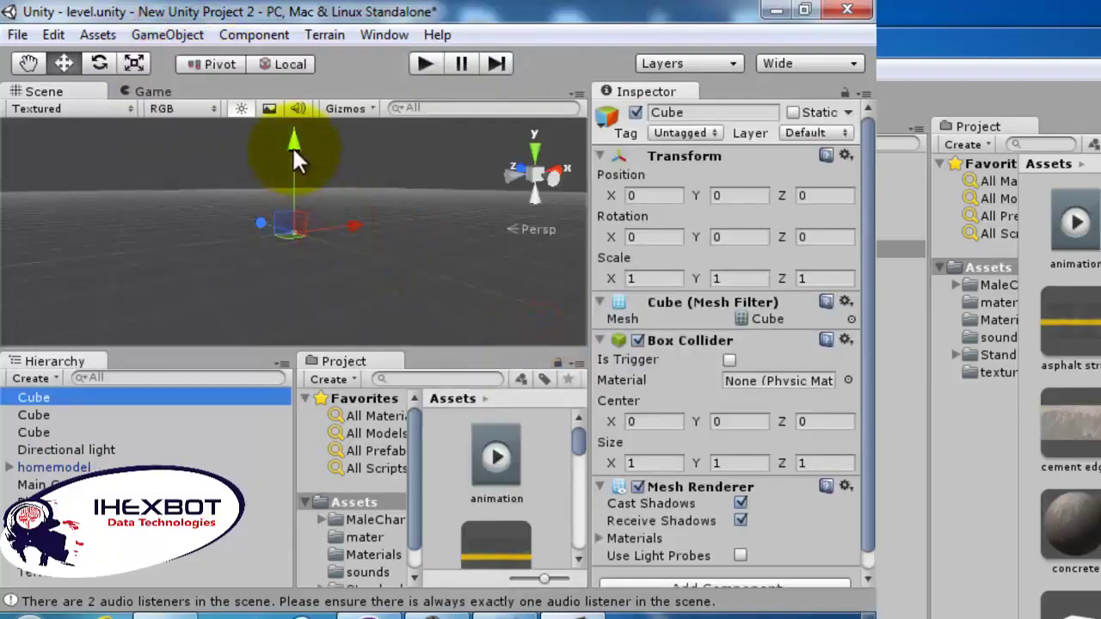
{"action": "left_click_drag", "start_coordinate": [291, 145], "coordinate": [292, 138]}
{"action": "scroll", "coordinate": [292, 138], "scroll_direction": "up", "scroll_amount": 4}
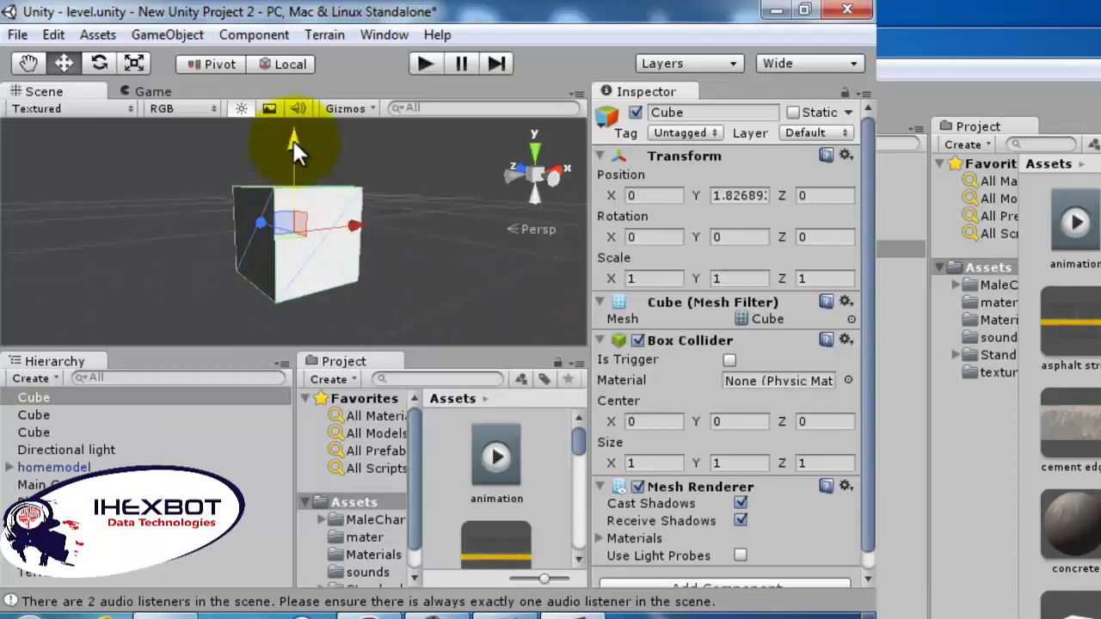
{"action": "left_click_drag", "start_coordinate": [350, 227], "coordinate": [342, 267]}
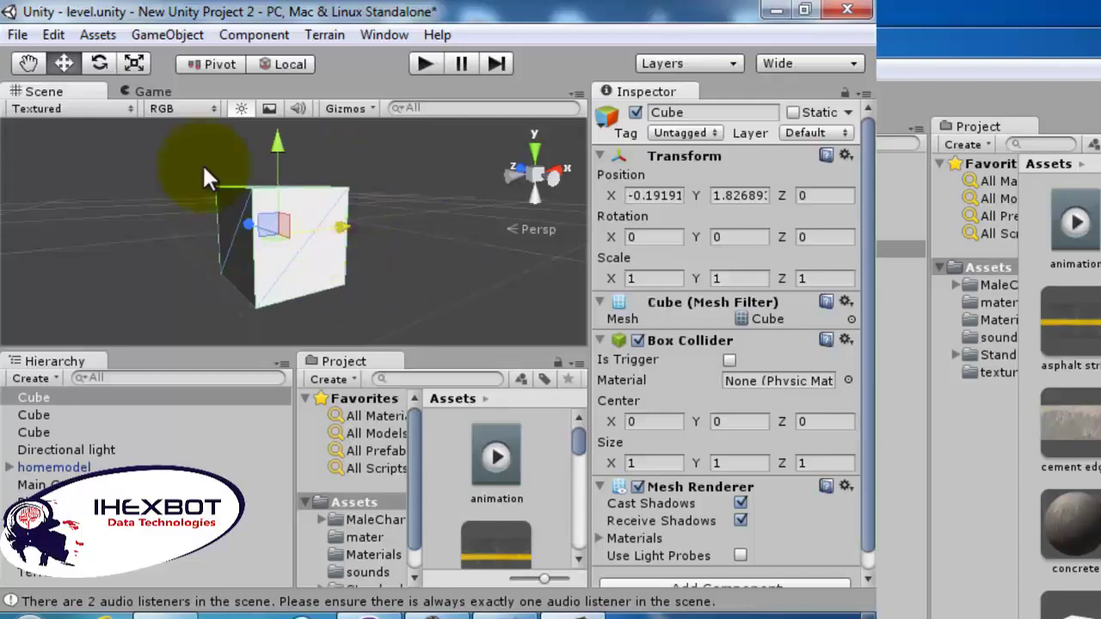
Set the Move X snap spacing to 20 in the Snap settings and close them
{"action": "left_click", "coordinate": [60, 34]}
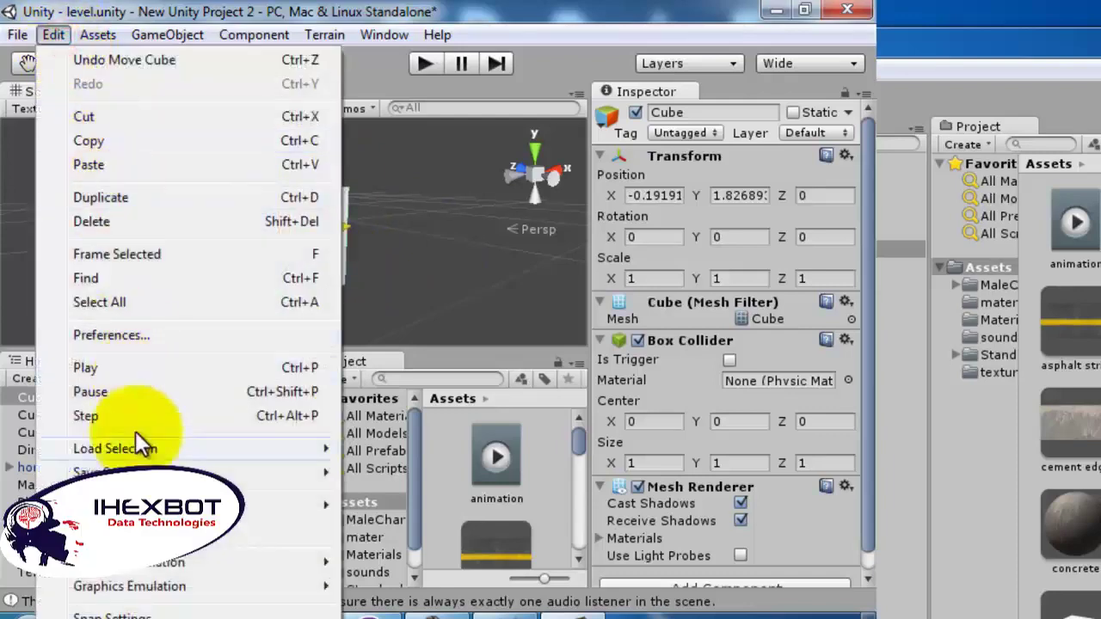
{"action": "left_click", "coordinate": [146, 612]}
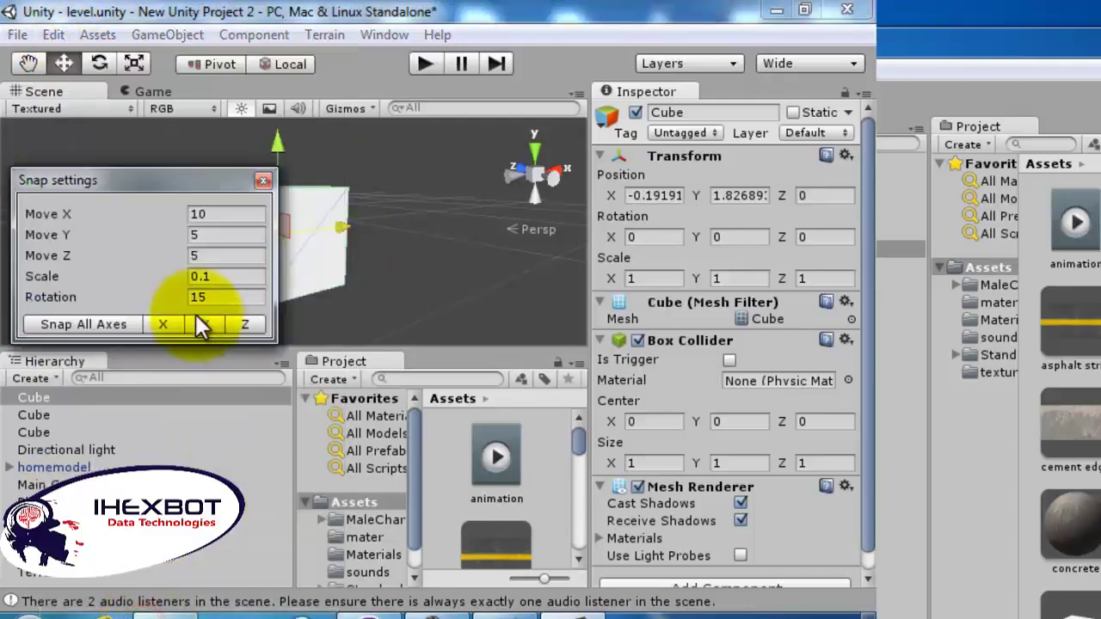
{"action": "left_click", "coordinate": [196, 217]}
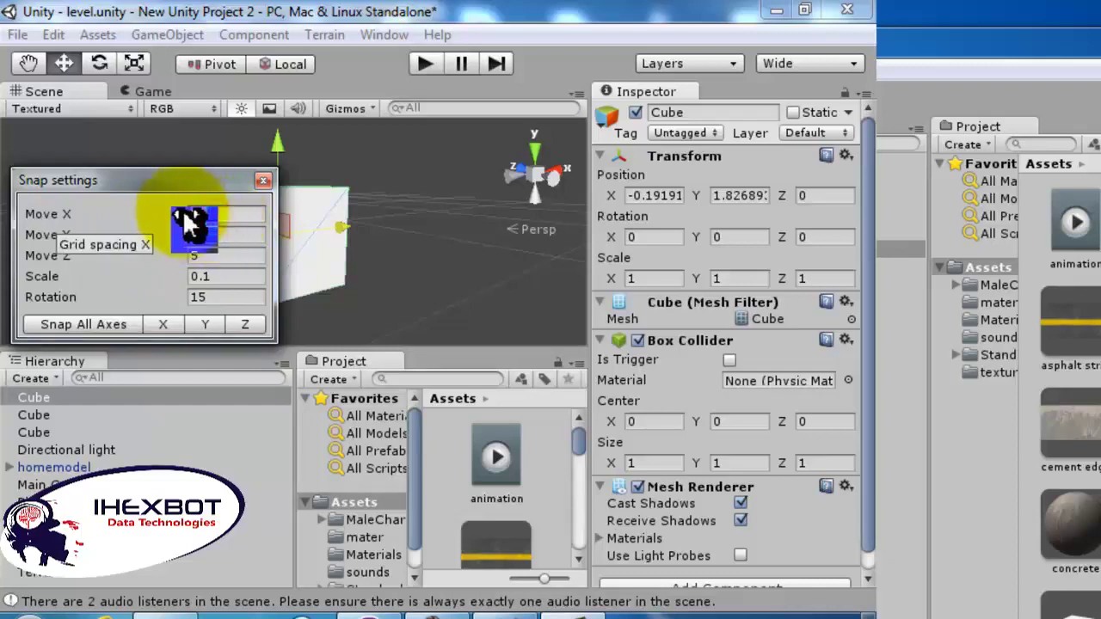
{"action": "type", "text": "20"}
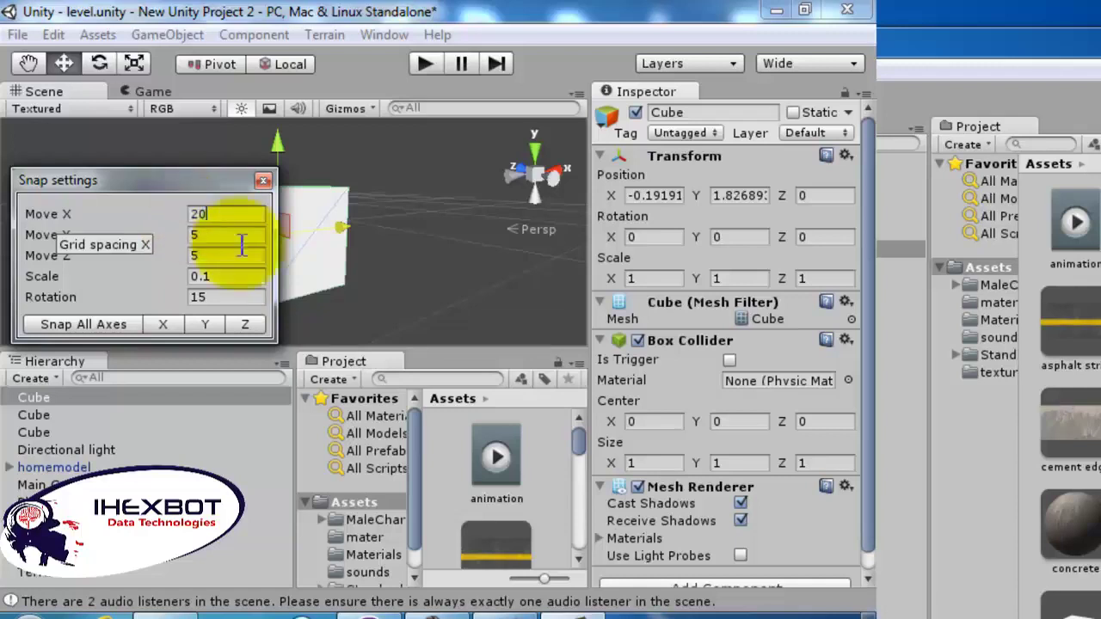
{"action": "left_click", "coordinate": [349, 293]}
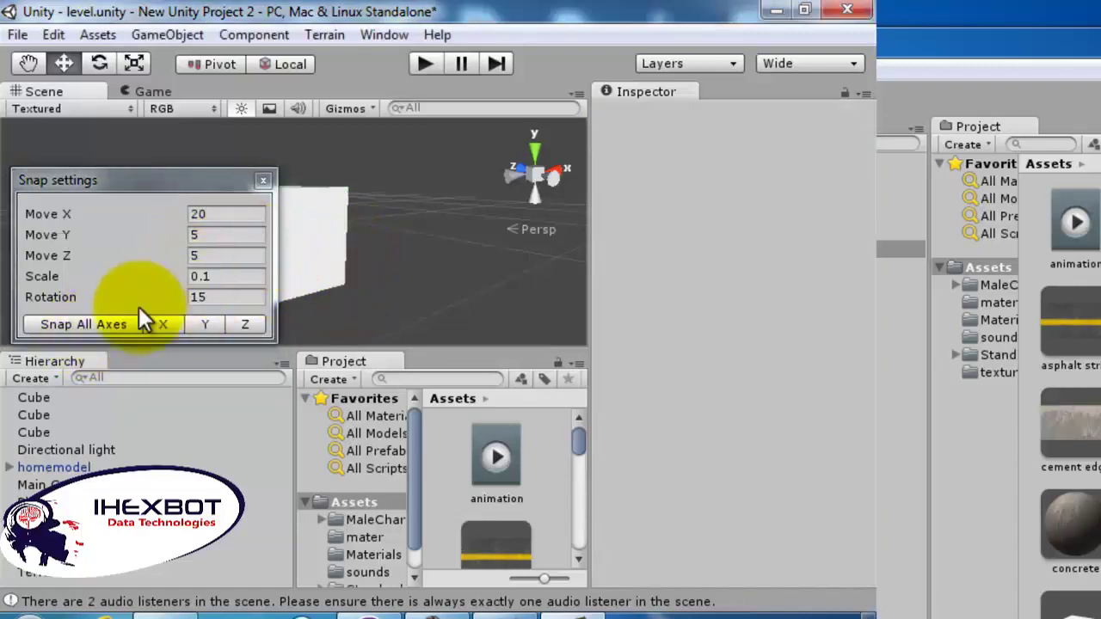
{"action": "left_click", "coordinate": [264, 184]}
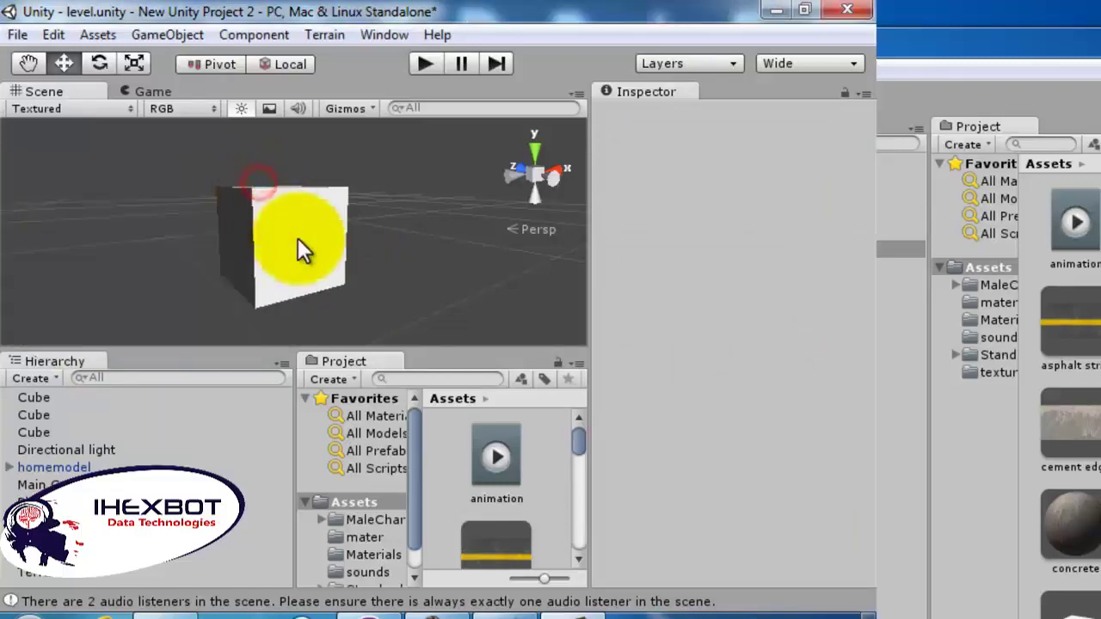
Select the new cube and move it along the X axis to about X -0.55
{"action": "left_click", "coordinate": [297, 243]}
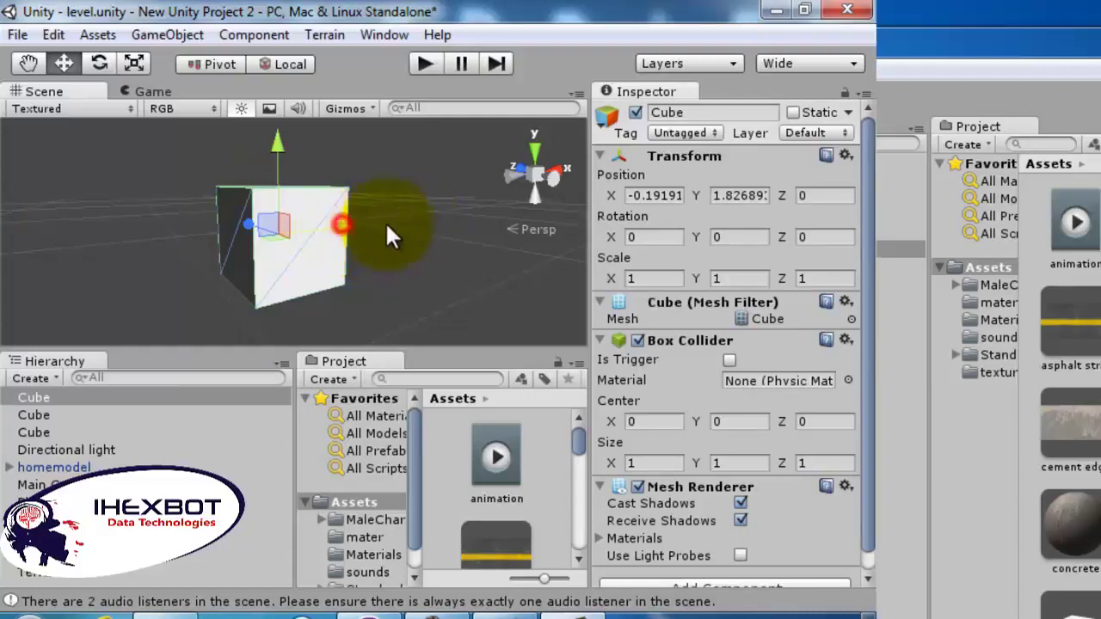
{"action": "left_click", "coordinate": [412, 225]}
{"action": "key", "text": "alt"}
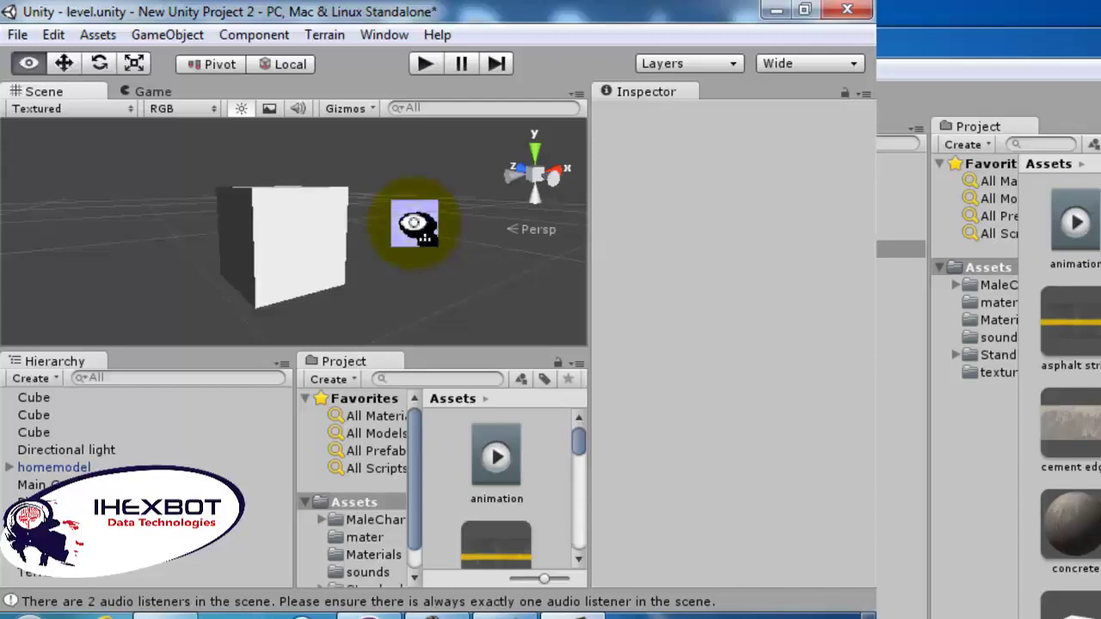
{"action": "scroll", "coordinate": [414, 223], "scroll_direction": "down", "scroll_amount": 5, "text": "alt"}
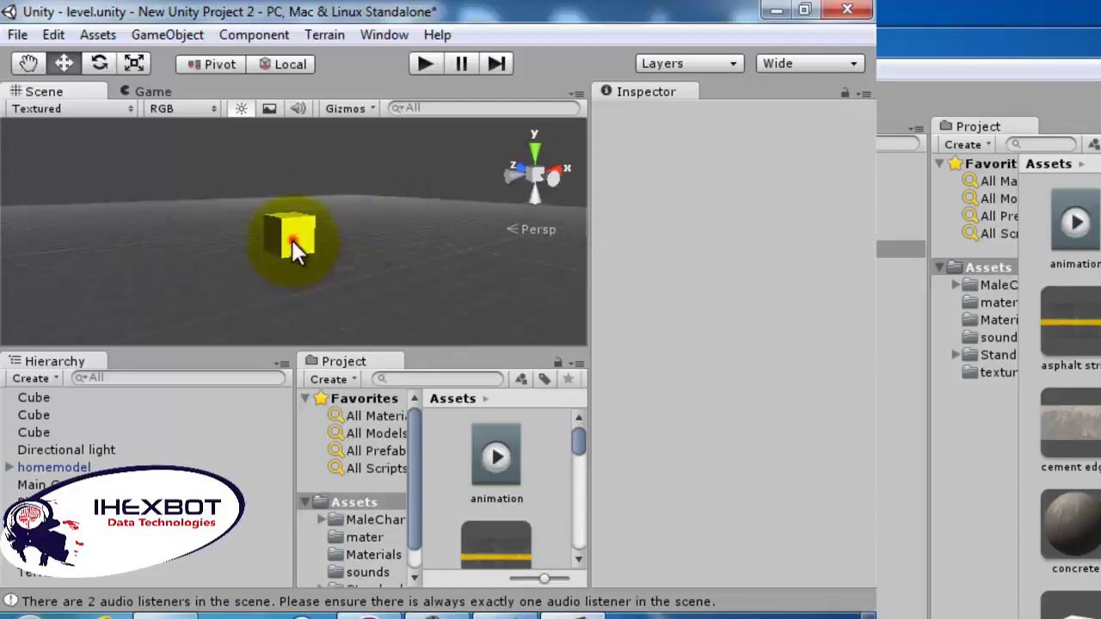
{"action": "left_click", "coordinate": [292, 240]}
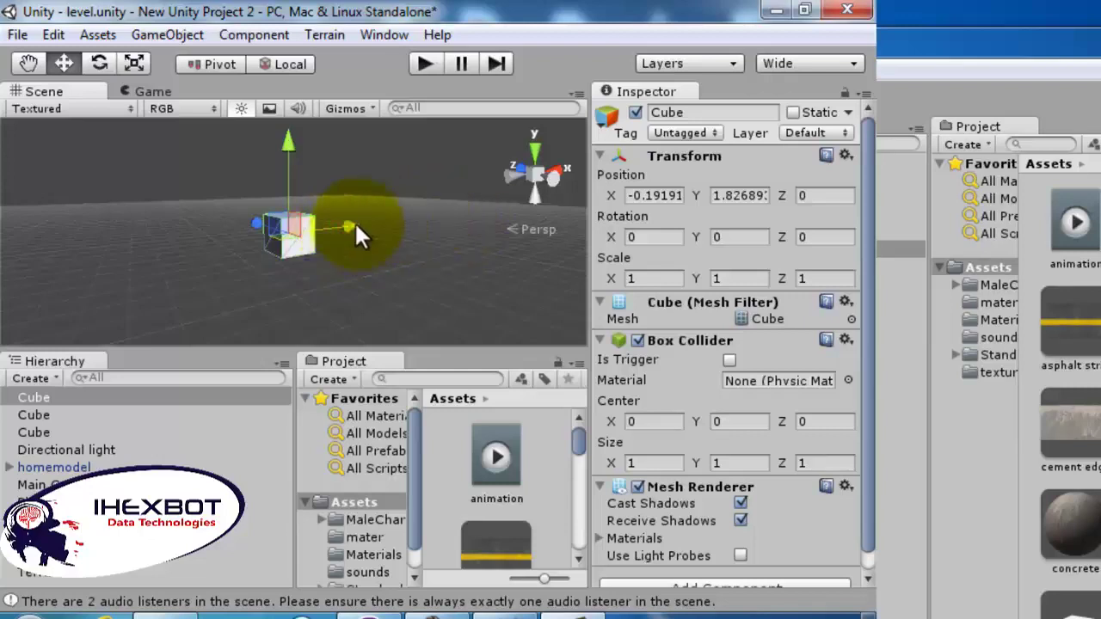
{"action": "mouse_move", "coordinate": [355, 226]}
{"action": "left_mouse_down"}
{"action": "mouse_move", "coordinate": [383, 217]}
{"action": "mouse_move", "coordinate": [345, 226]}
{"action": "mouse_move", "coordinate": [386, 217]}
{"action": "mouse_move", "coordinate": [339, 232]}
{"action": "left_mouse_up"}
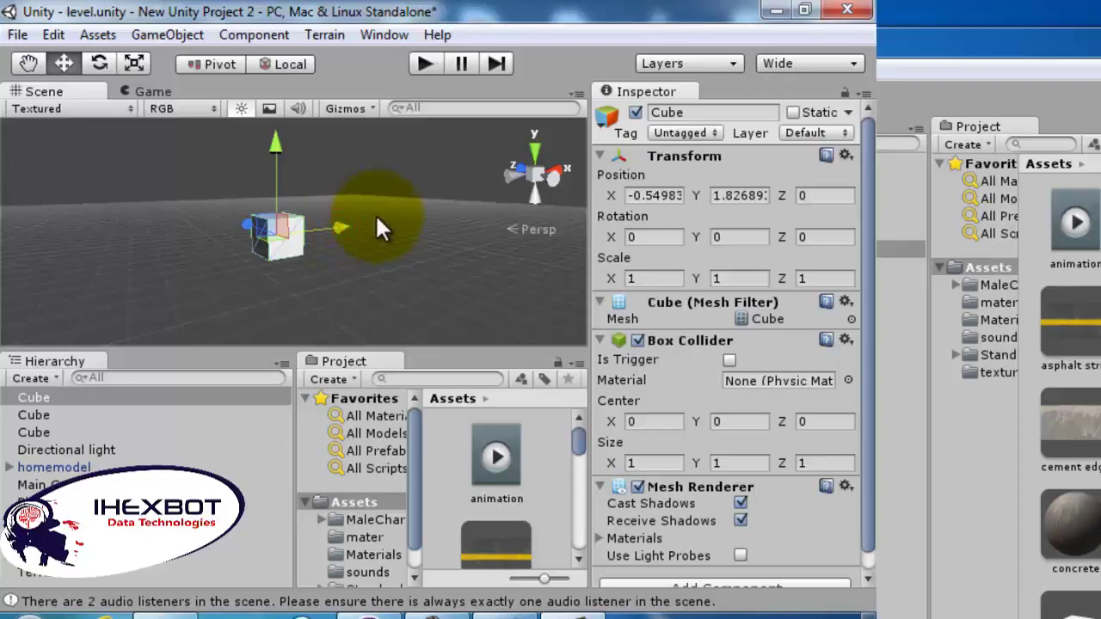
Reselect the new cube in the scene and move it along the X axis to about X 0.17
{"action": "left_click", "coordinate": [387, 210]}
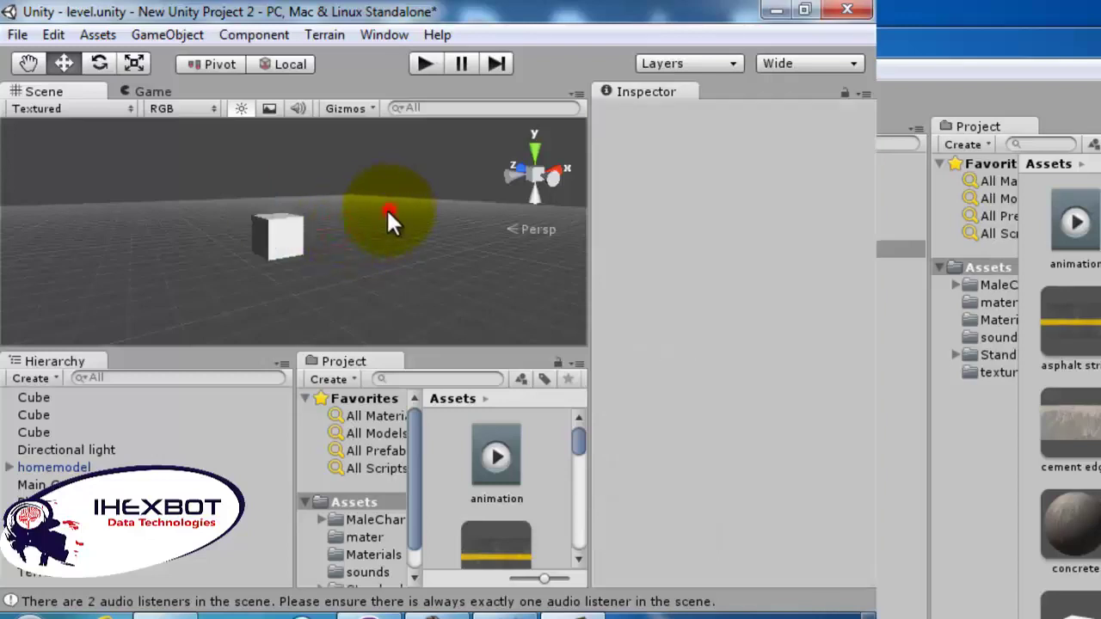
{"action": "left_click", "coordinate": [290, 243]}
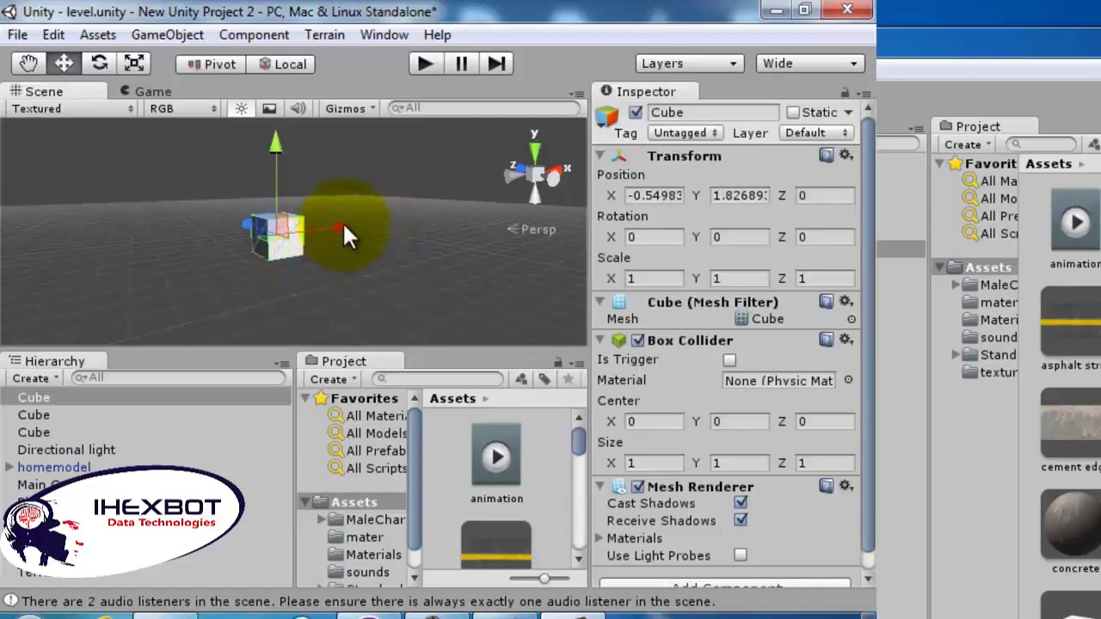
{"action": "left_click_drag", "start_coordinate": [343, 226], "coordinate": [439, 211]}
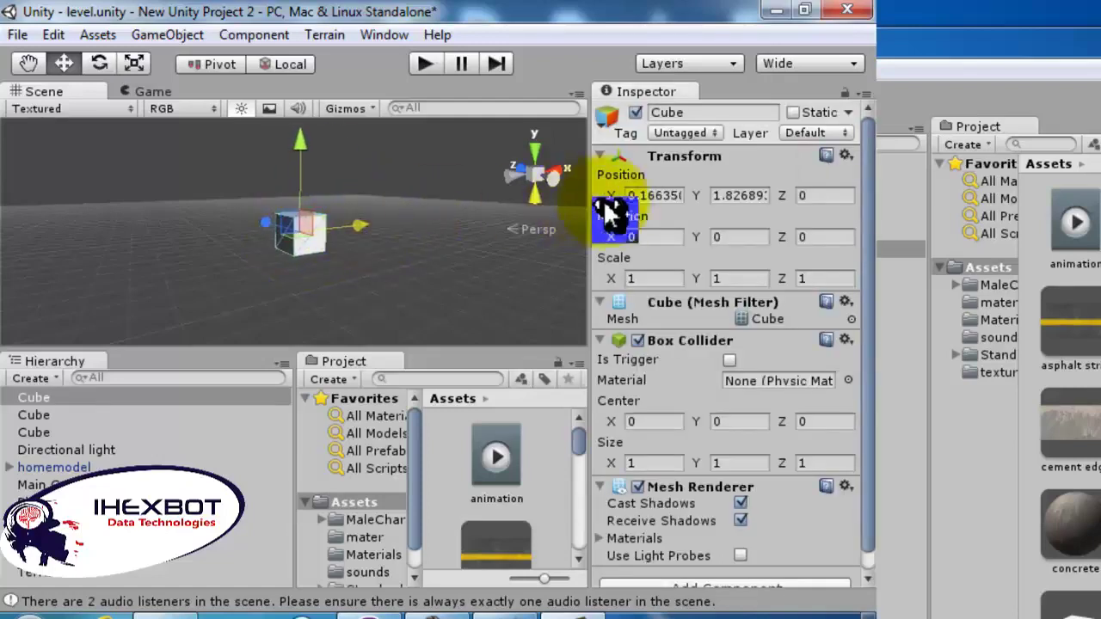
{"action": "left_click", "coordinate": [657, 195]}
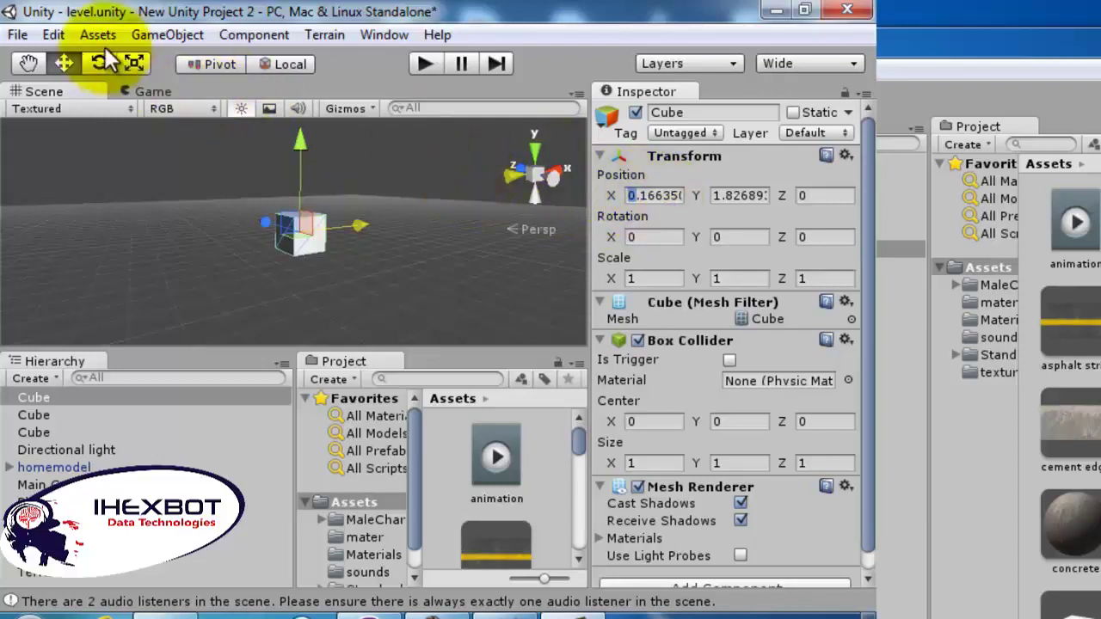
Set the Rotation snap spacing to 90 degrees in the Snap settings
{"action": "left_click", "coordinate": [56, 35]}
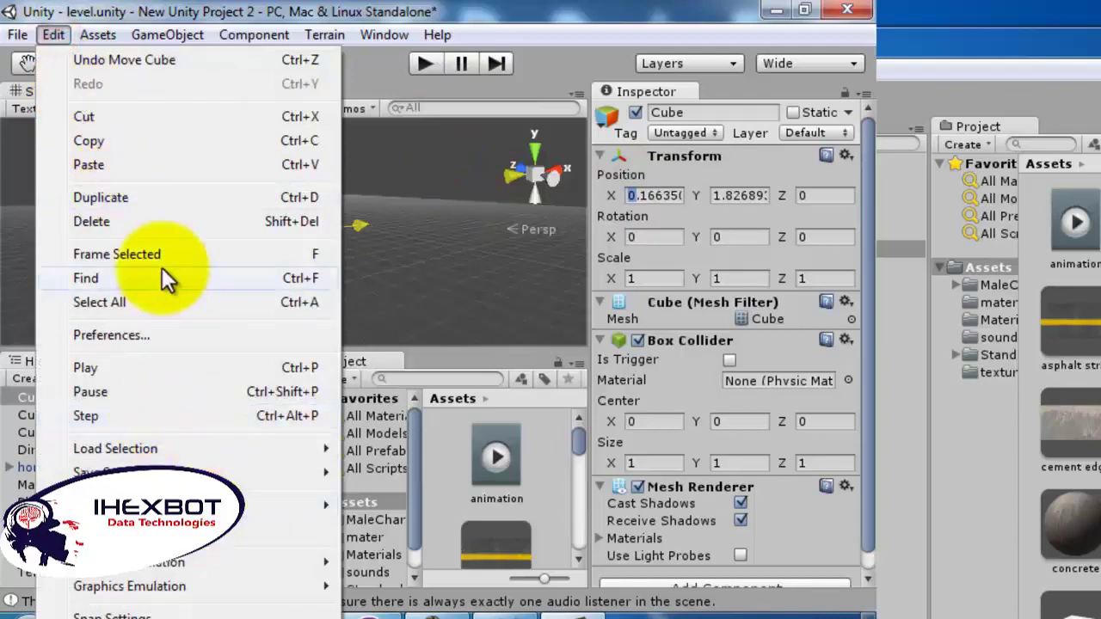
{"action": "mouse_move", "coordinate": [86, 43]}
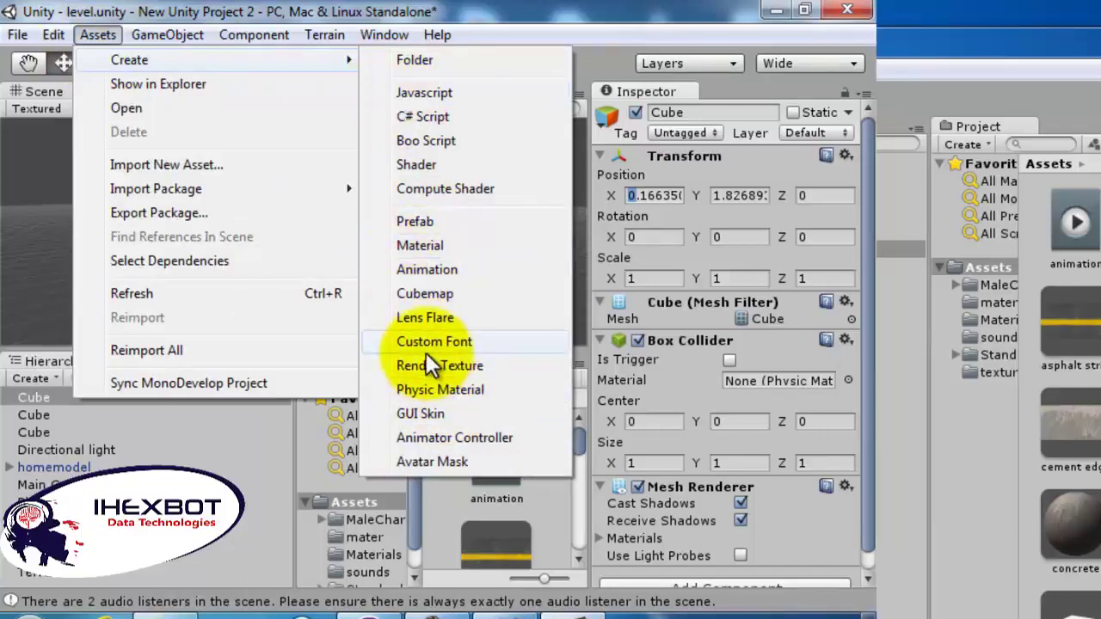
{"action": "mouse_move", "coordinate": [47, 52]}
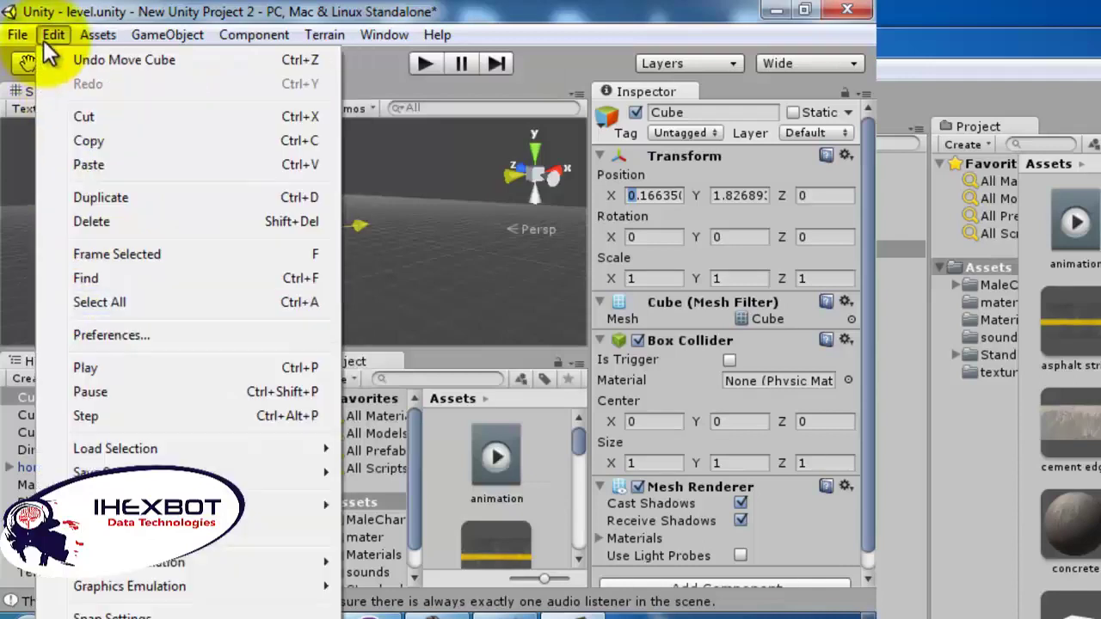
{"action": "left_click", "coordinate": [89, 614]}
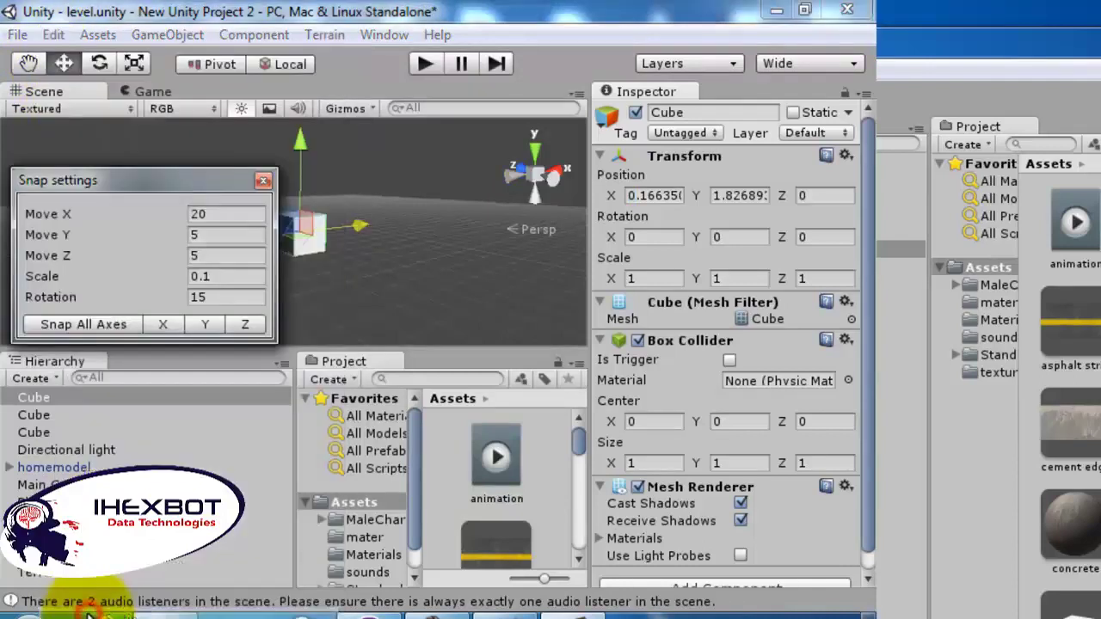
{"action": "left_click_drag", "start_coordinate": [138, 177], "coordinate": [273, 204]}
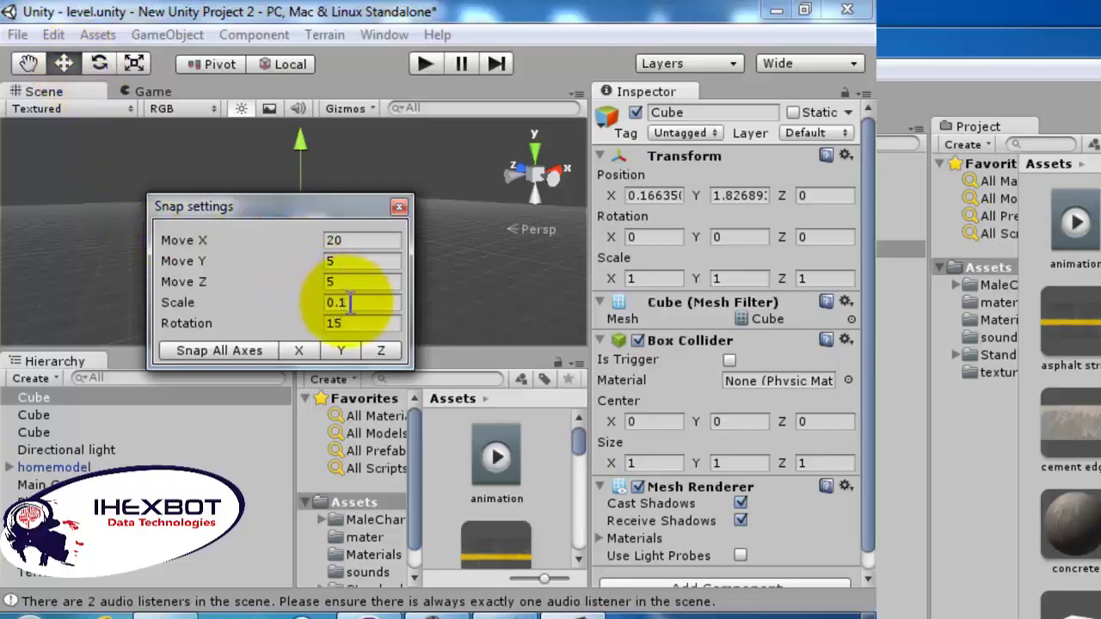
{"action": "left_click_drag", "start_coordinate": [353, 320], "coordinate": [310, 338]}
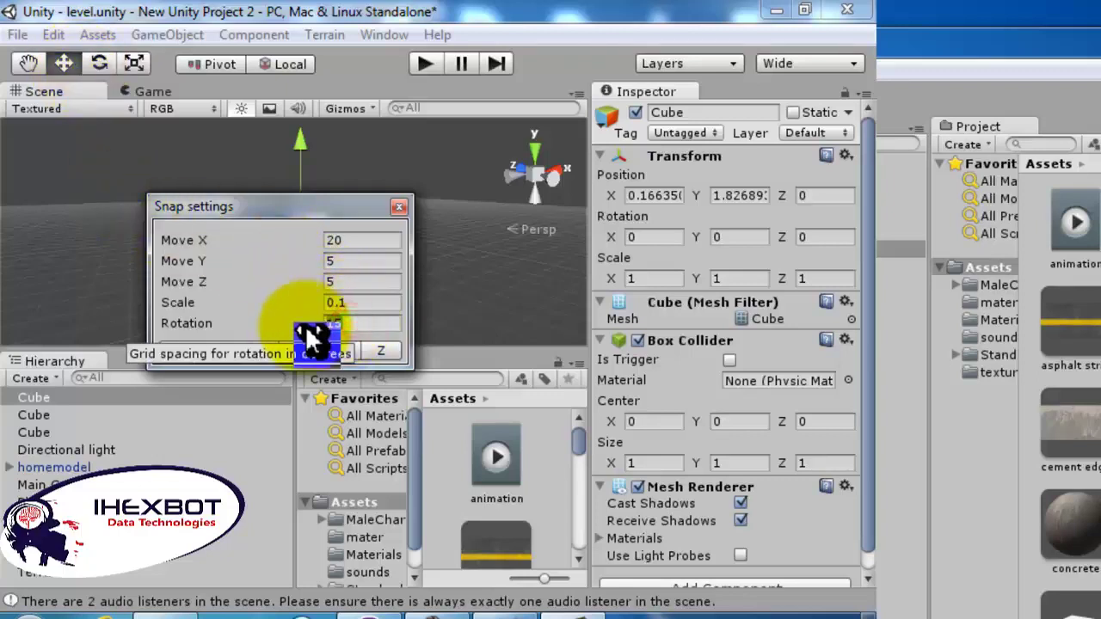
{"action": "type", "text": "90"}
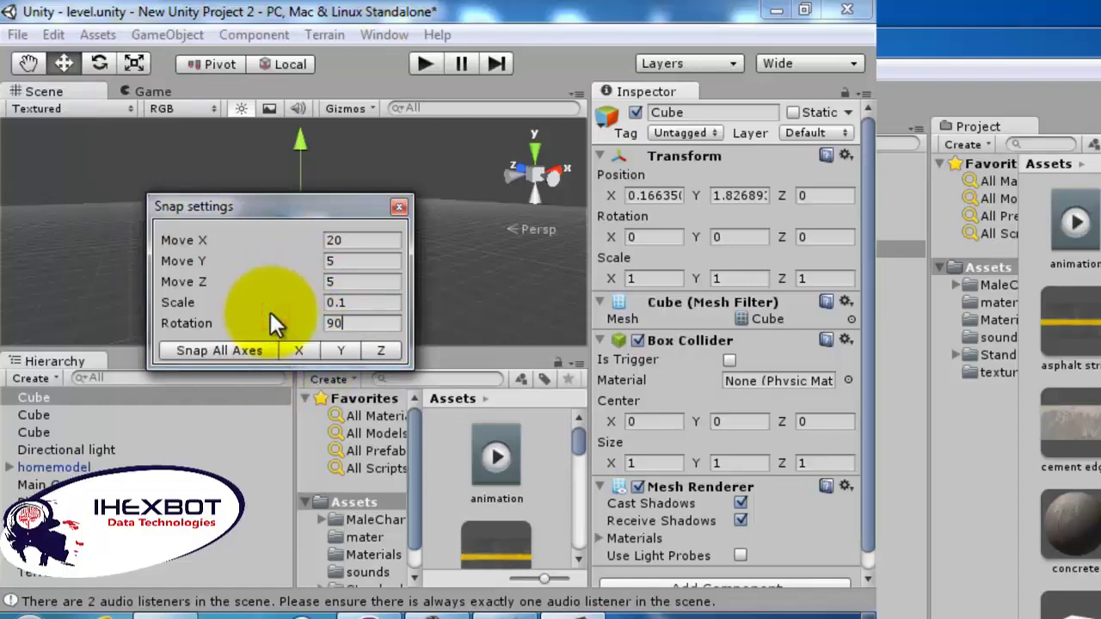
Snap the selected cube to the grid on all axes, close the snap settings and raise it to about Y 0.69
{"action": "left_click", "coordinate": [233, 349]}
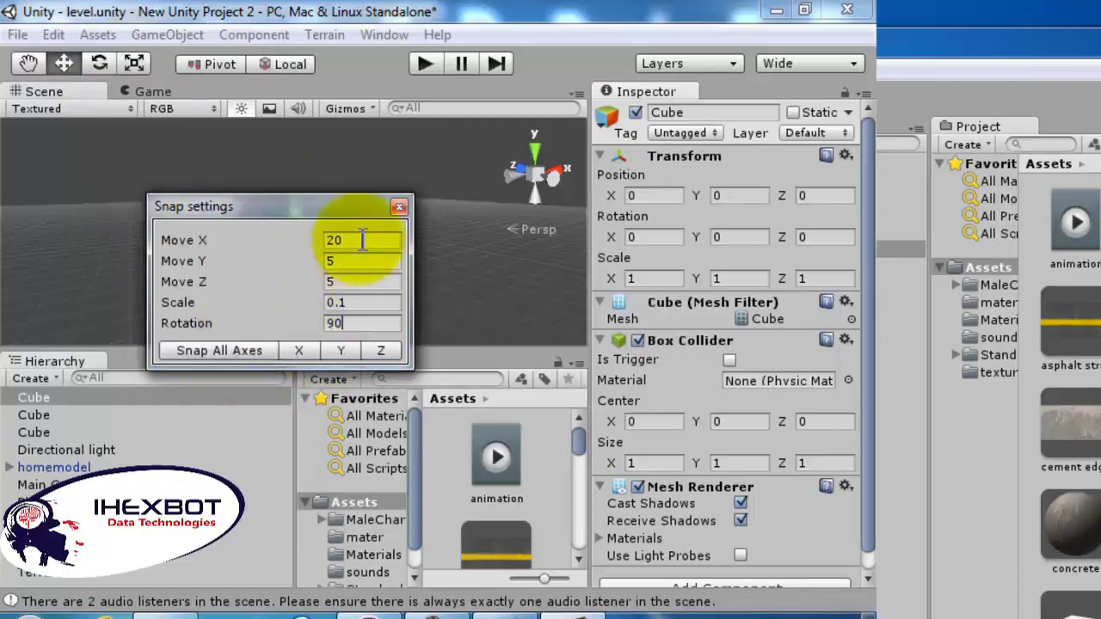
{"action": "left_click", "coordinate": [398, 207]}
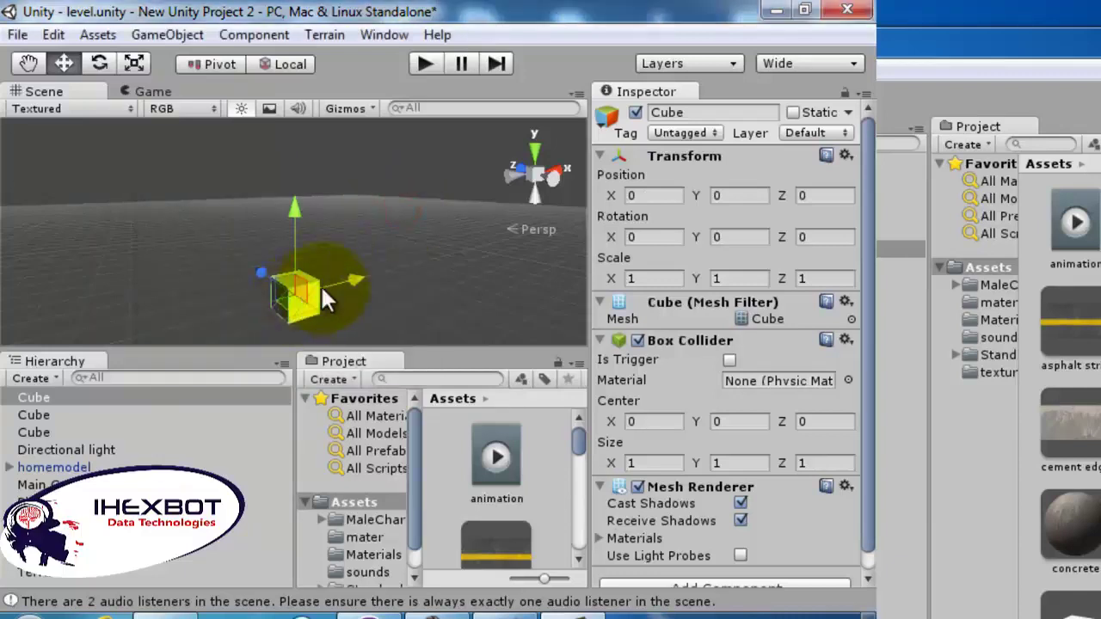
{"action": "left_click_drag", "start_coordinate": [292, 222], "coordinate": [290, 186]}
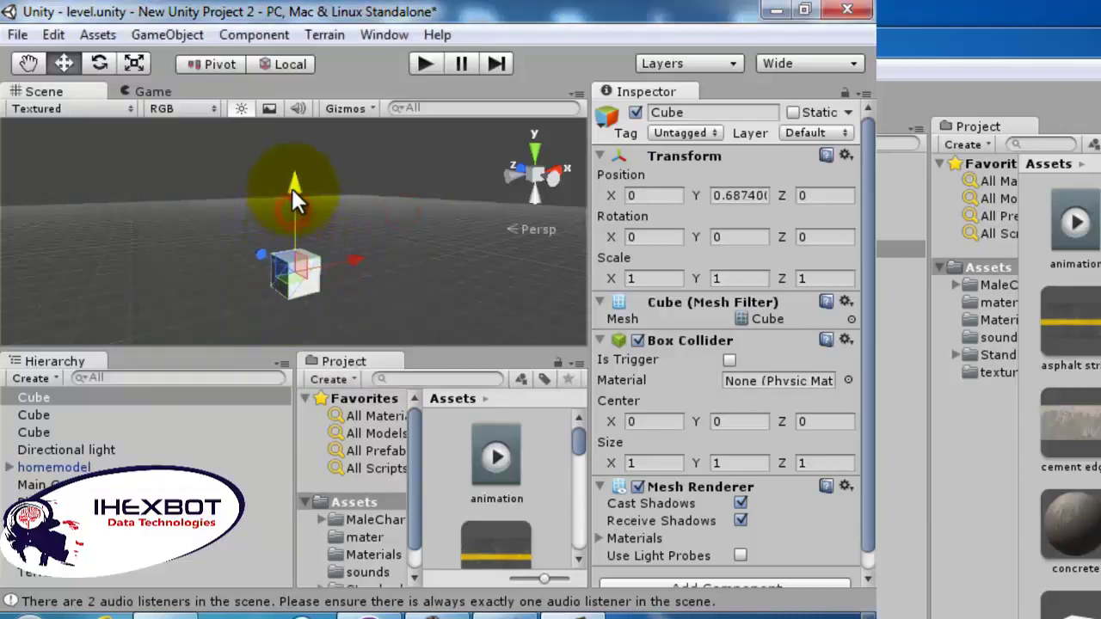
Try a freehand rotation of the cube, undo it, and rotate the cube about its X axis to about -5.9 degrees
{"action": "left_click", "coordinate": [98, 68]}
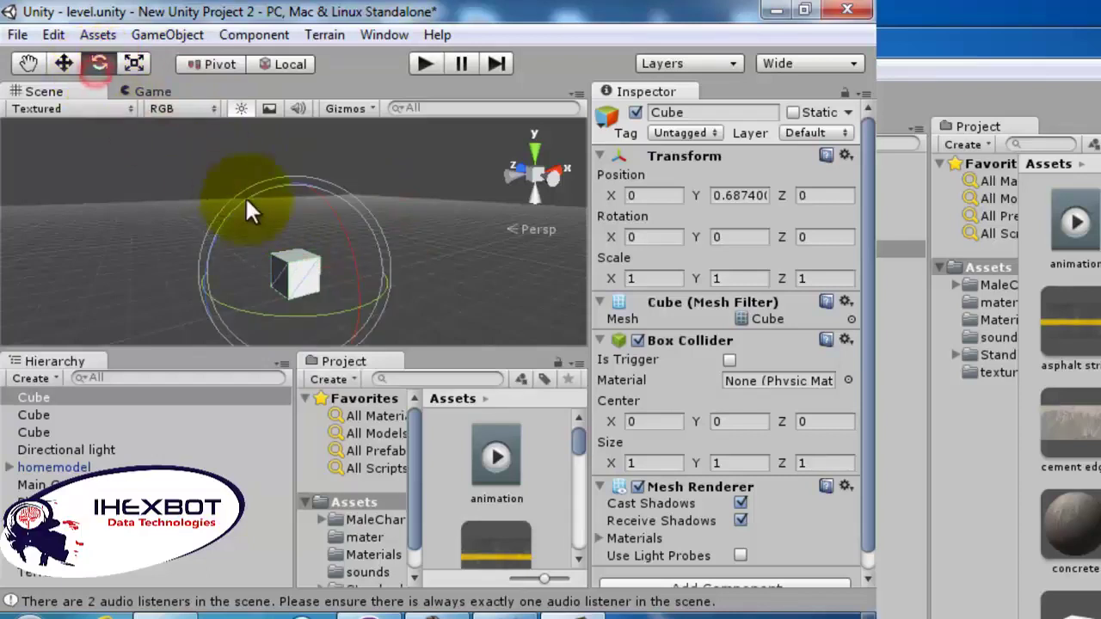
{"action": "left_click_drag", "start_coordinate": [351, 277], "coordinate": [316, 196]}
{"action": "key", "text": "ctrl+z"}
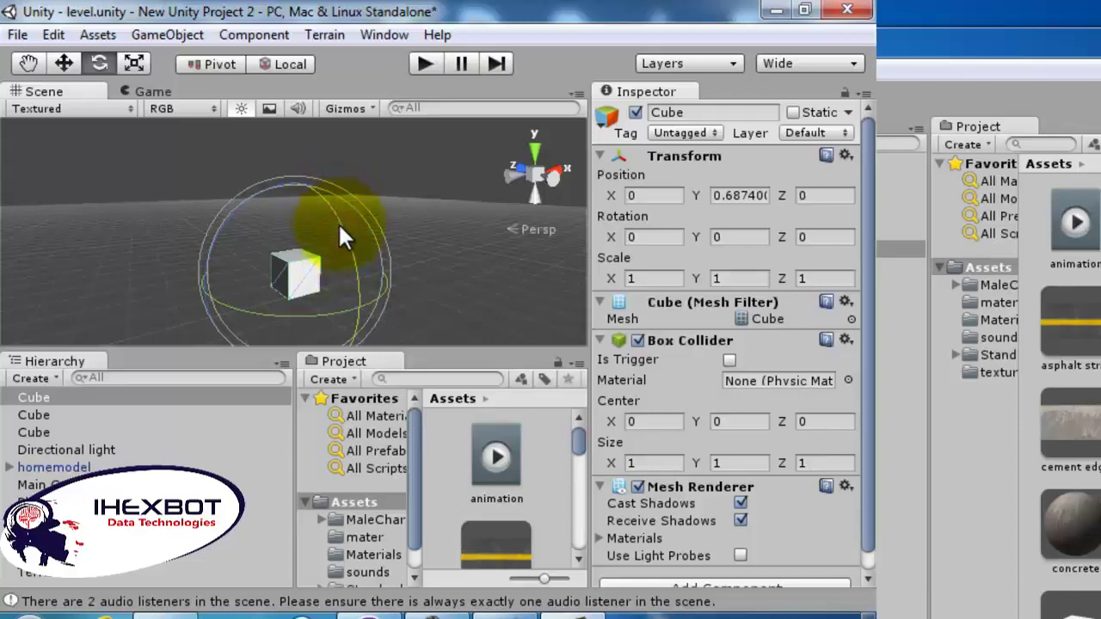
{"action": "left_click_drag", "start_coordinate": [341, 226], "coordinate": [353, 246]}
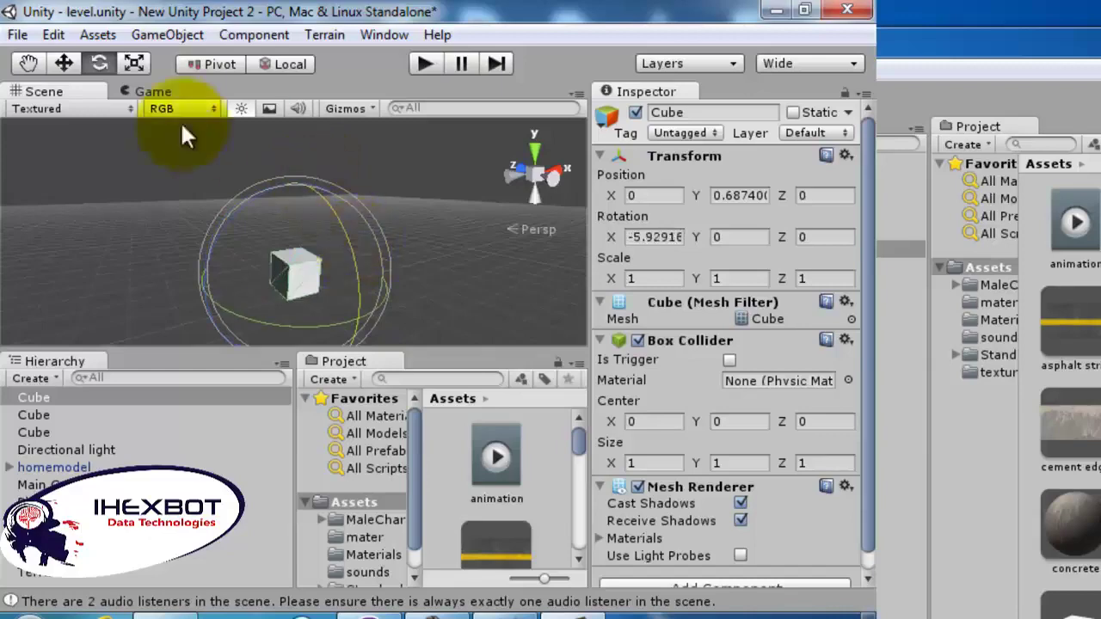
Open the snap settings to check the move, scale and rotation increments, and close them
{"action": "left_click", "coordinate": [53, 35]}
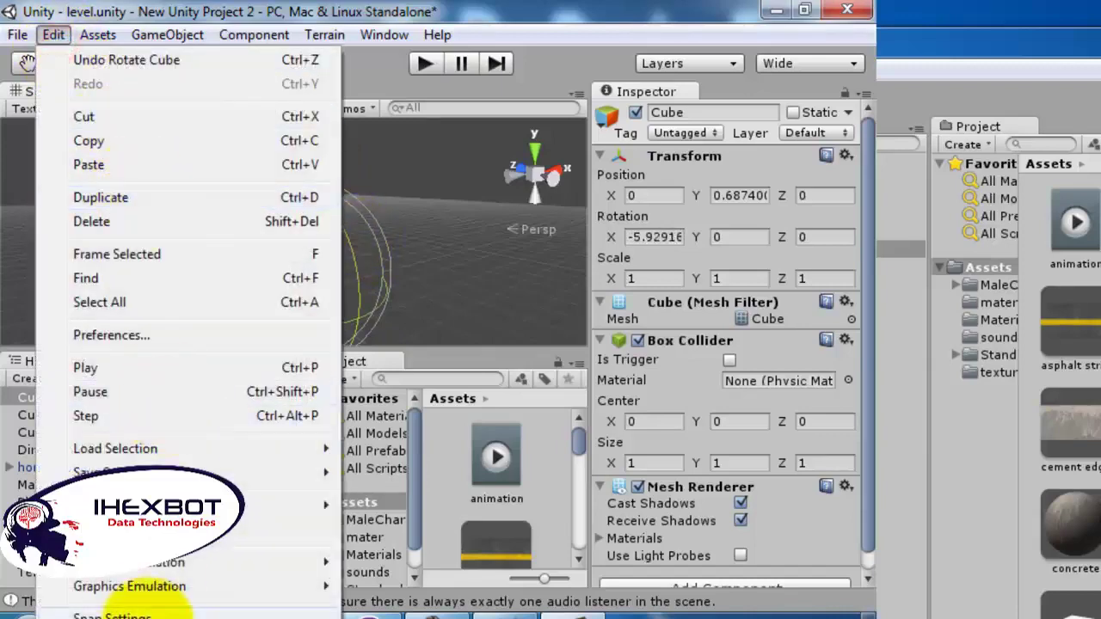
{"action": "left_click", "coordinate": [147, 616]}
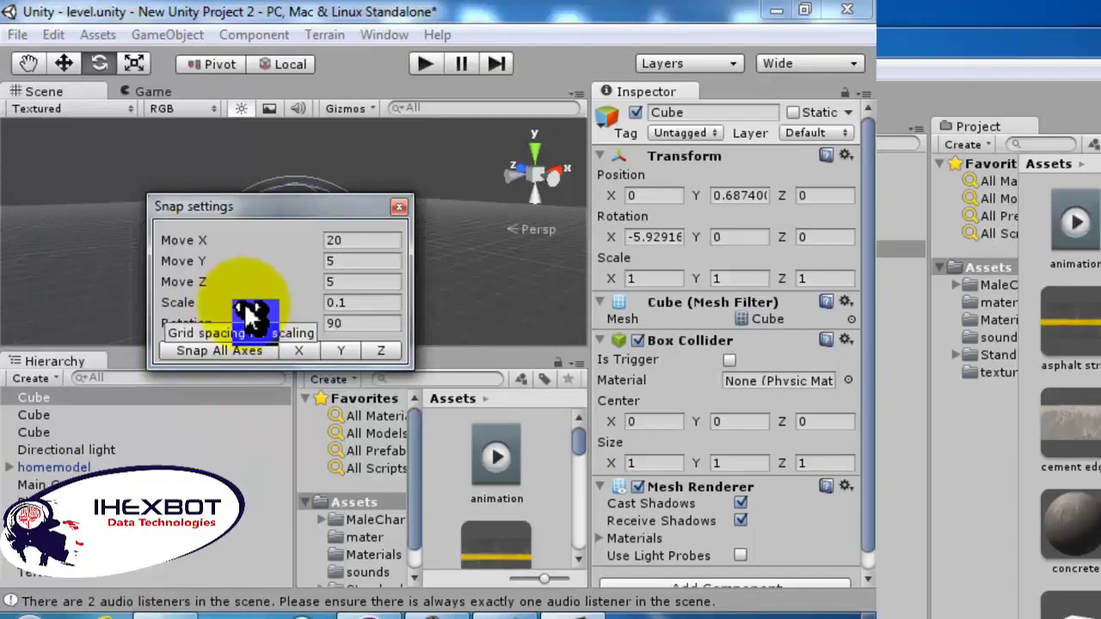
{"action": "left_click", "coordinate": [398, 208]}
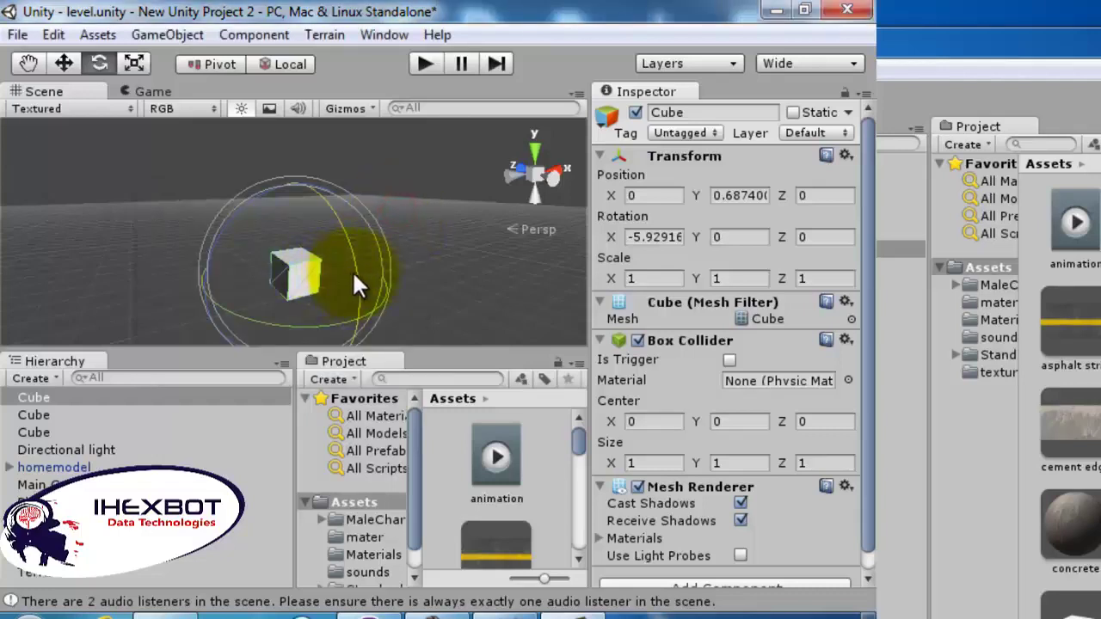
Rotate the cube about its X axis to about 9 degrees and deselect it
{"action": "left_click_drag", "start_coordinate": [361, 283], "coordinate": [332, 216]}
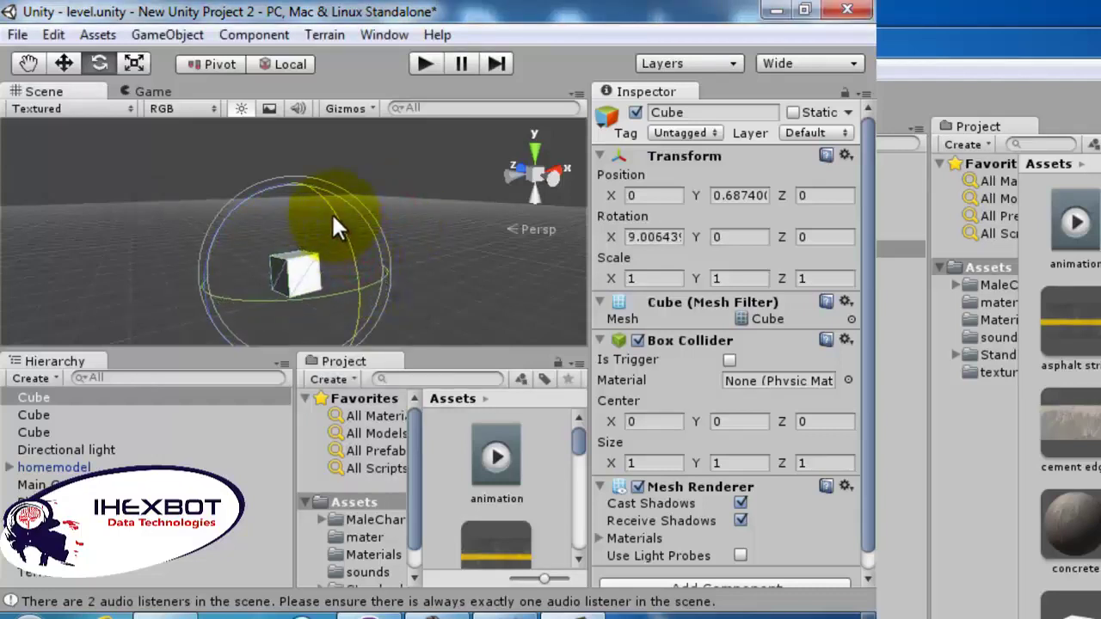
{"action": "left_click", "coordinate": [631, 233]}
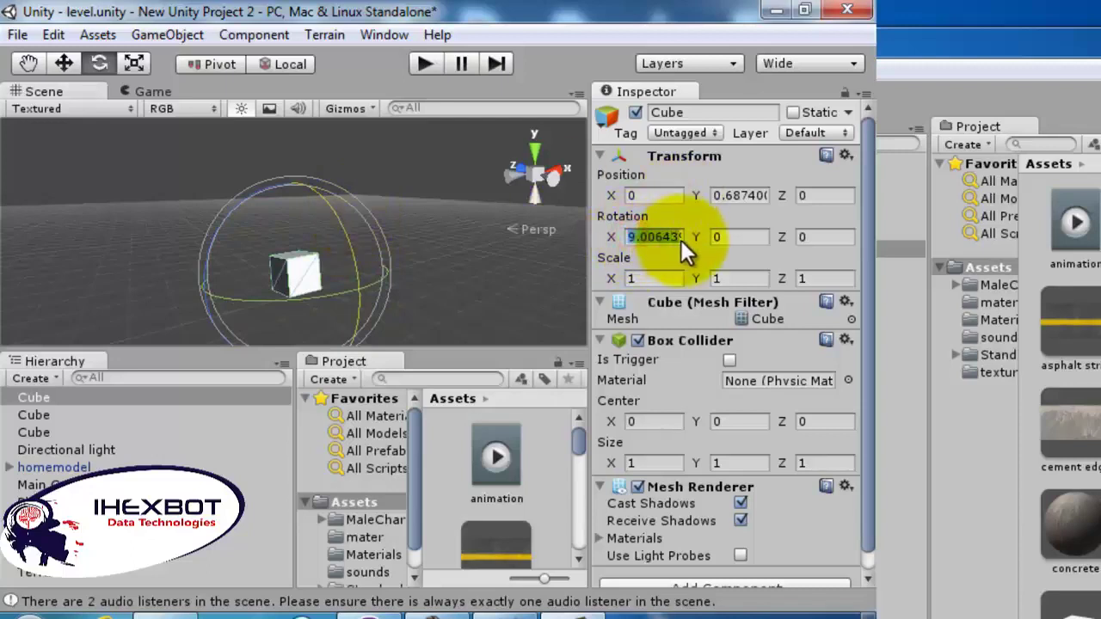
{"action": "left_click", "coordinate": [476, 235]}
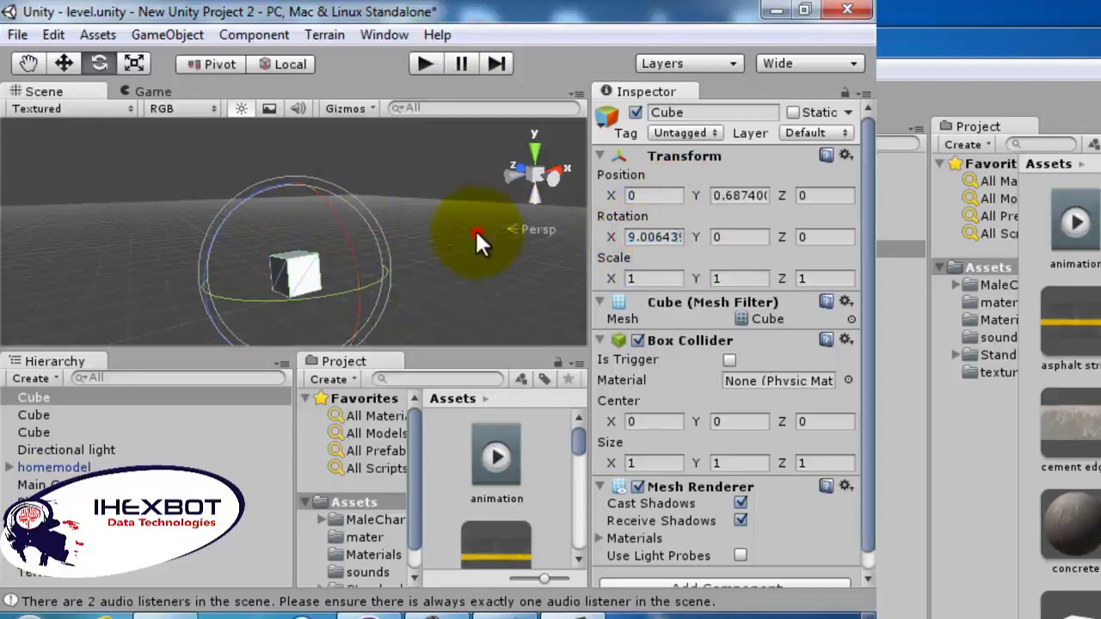
{"action": "left_click", "coordinate": [301, 279]}
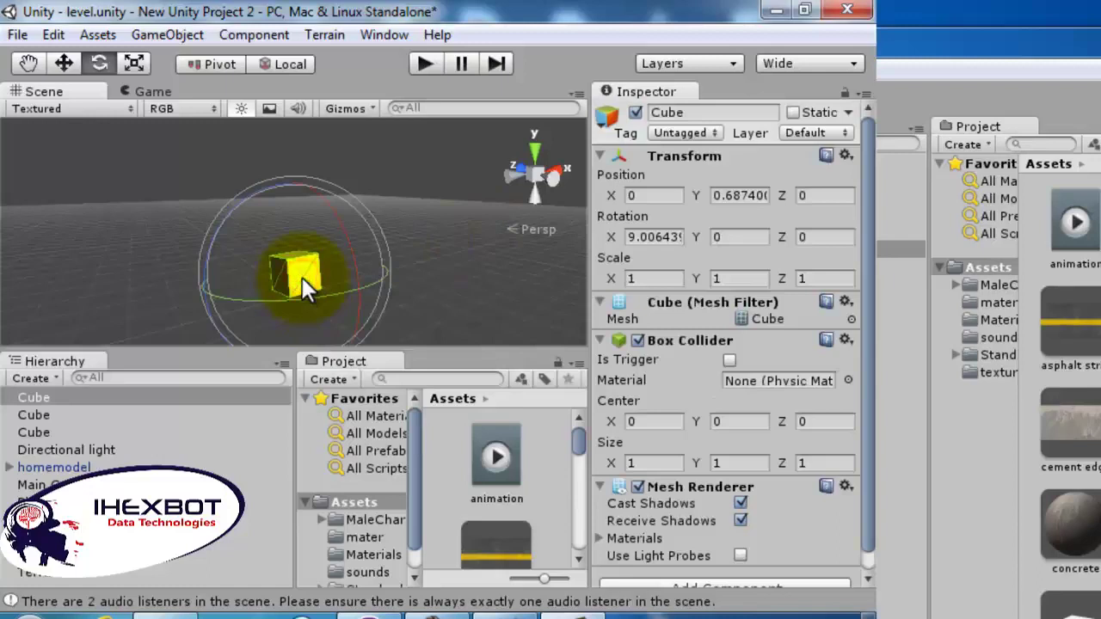
{"action": "left_click", "coordinate": [302, 278]}
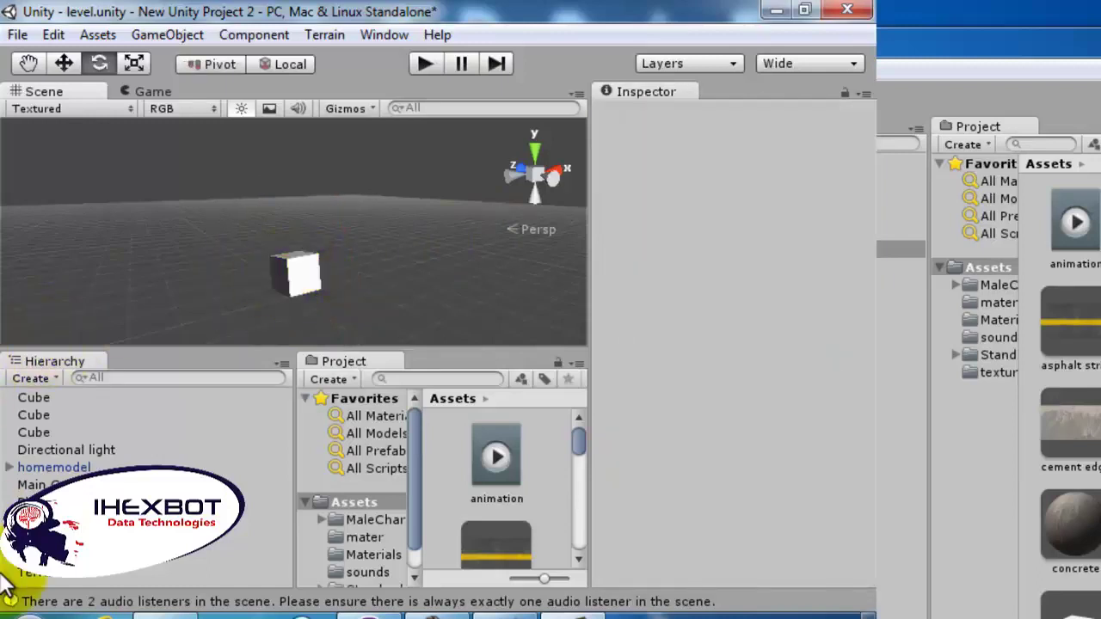
{"action": "left_click", "coordinate": [15, 609]}
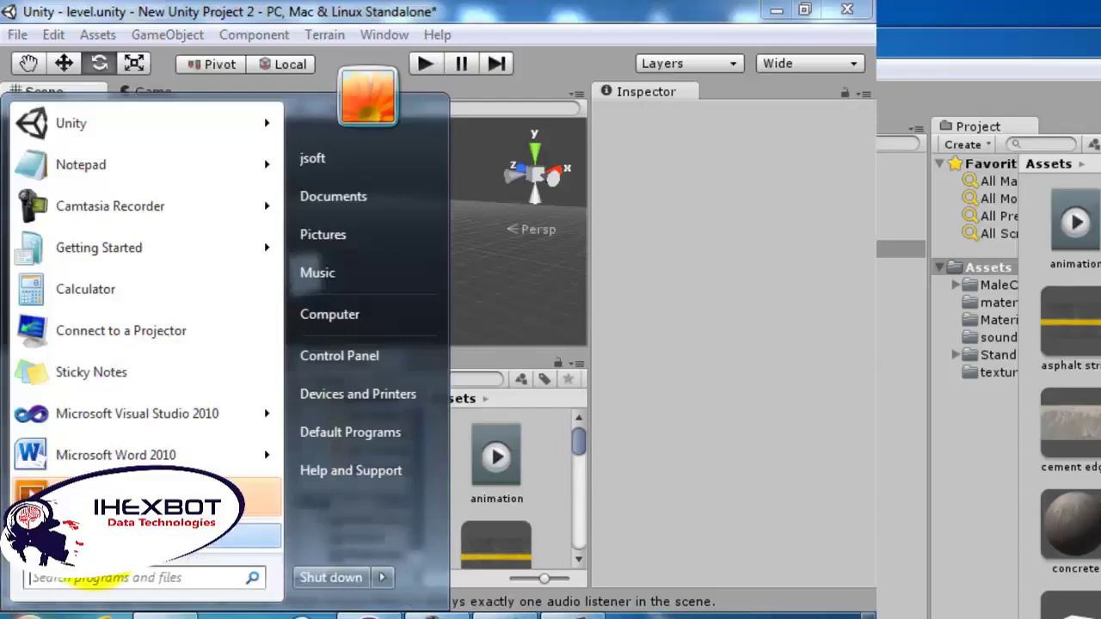
{"action": "left_click", "coordinate": [86, 535]}
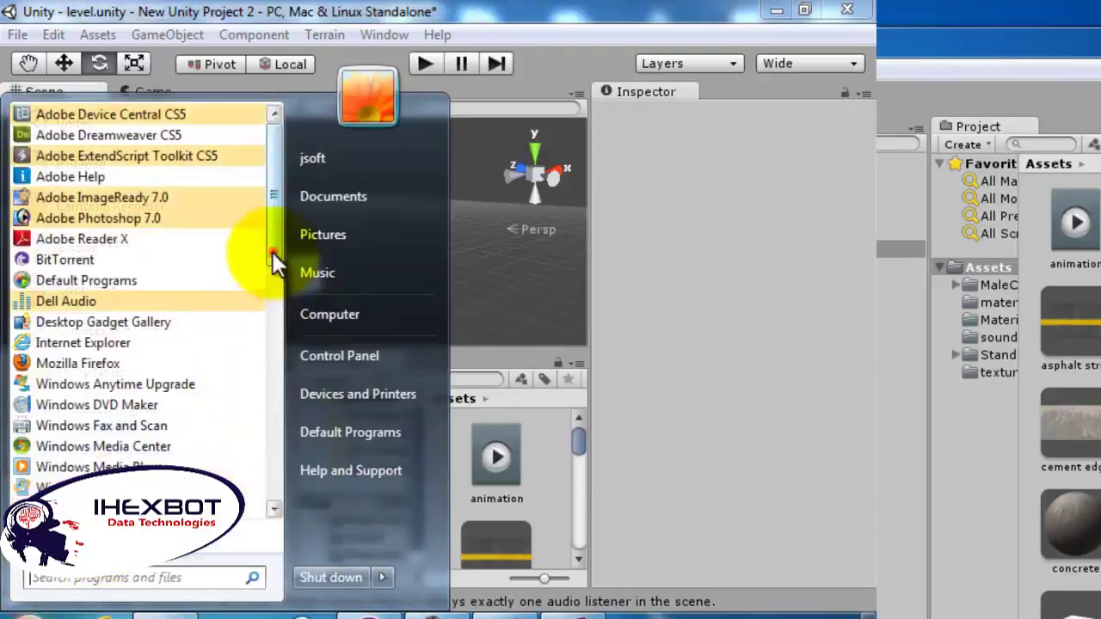
{"action": "left_click_drag", "start_coordinate": [274, 253], "coordinate": [265, 496]}
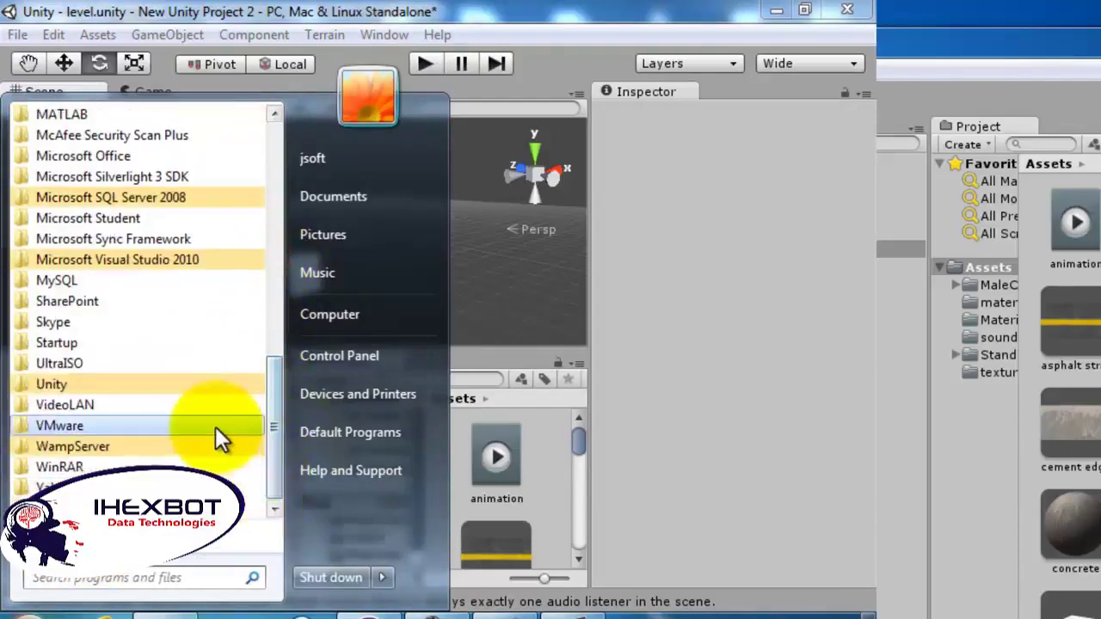
{"action": "left_click", "coordinate": [466, 254]}
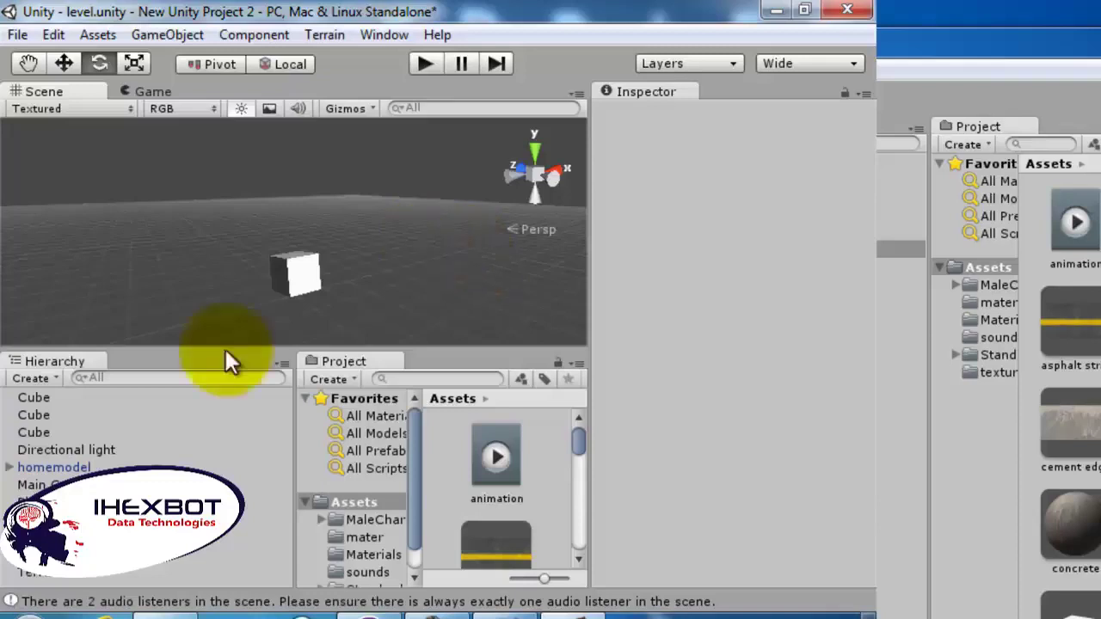
Open the offline Unity Manual in Firefox from the Unity folder of the installed programs
{"action": "left_click", "coordinate": [19, 609]}
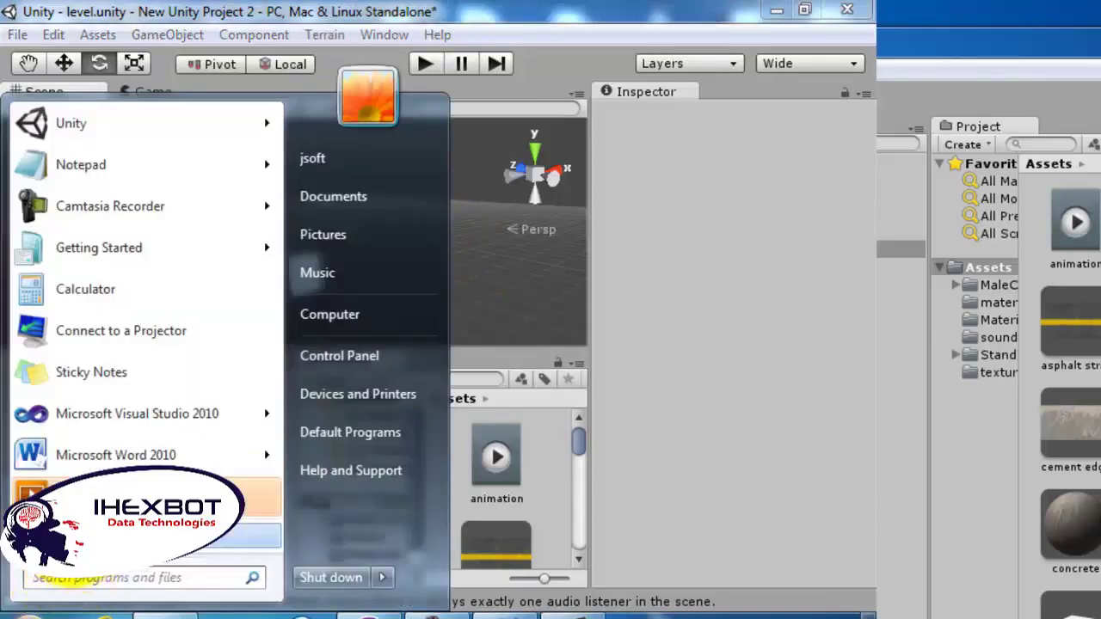
{"action": "left_click", "coordinate": [53, 539]}
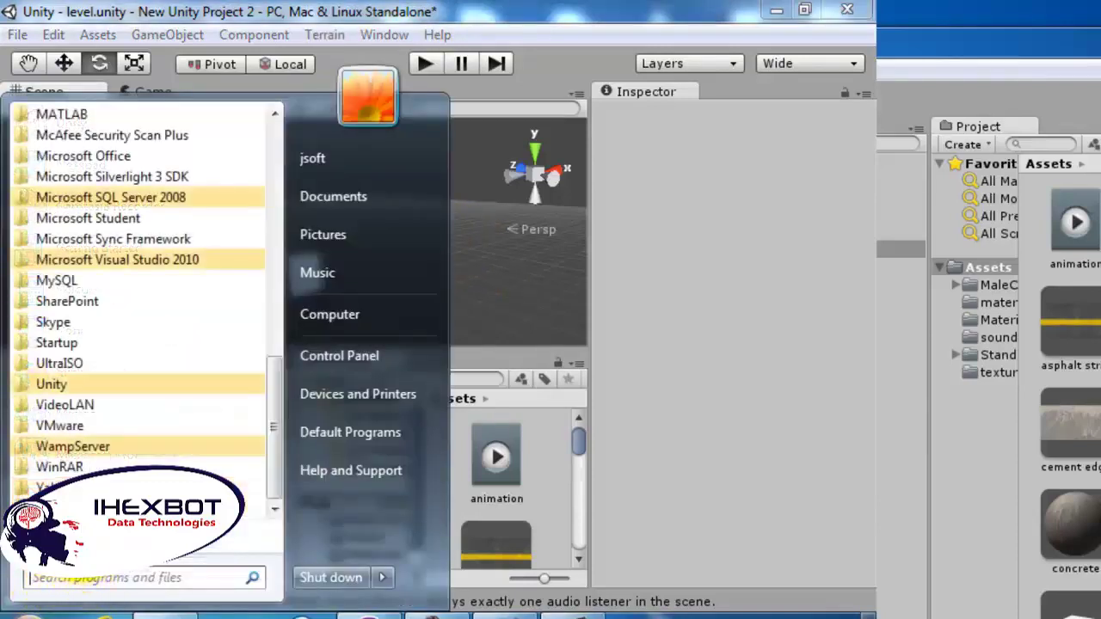
{"action": "left_click", "coordinate": [140, 386]}
{"action": "left_click", "coordinate": [155, 464]}
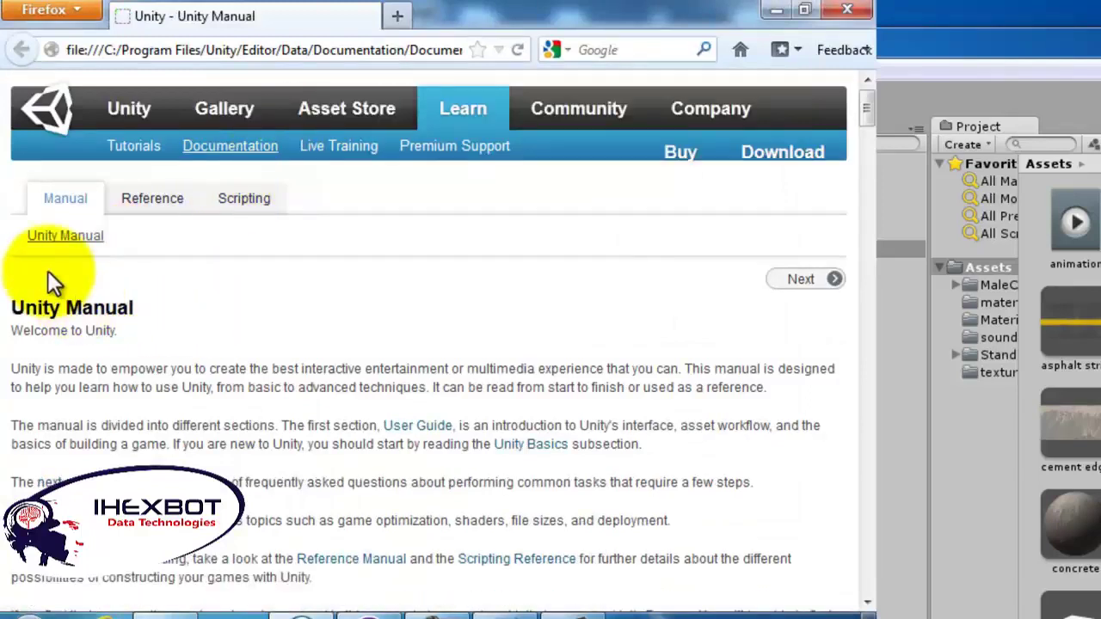
Look through the Unity Manual's table of contents and open the Other Views page
{"action": "left_click", "coordinate": [93, 239]}
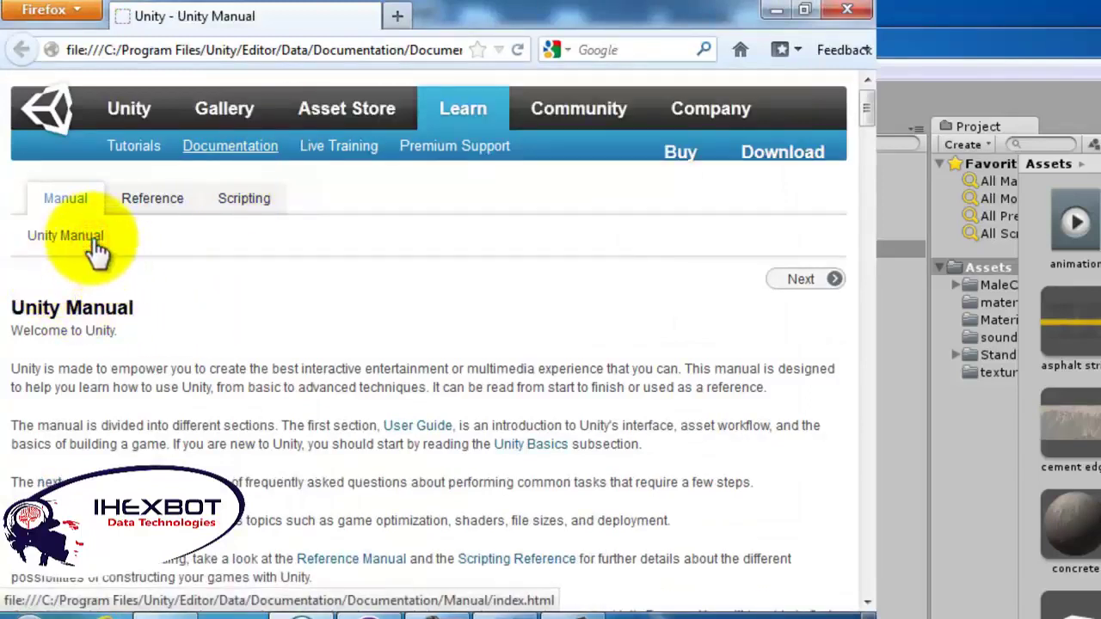
{"action": "left_click", "coordinate": [865, 119]}
{"action": "left_click_drag", "start_coordinate": [867, 123], "coordinate": [869, 177]}
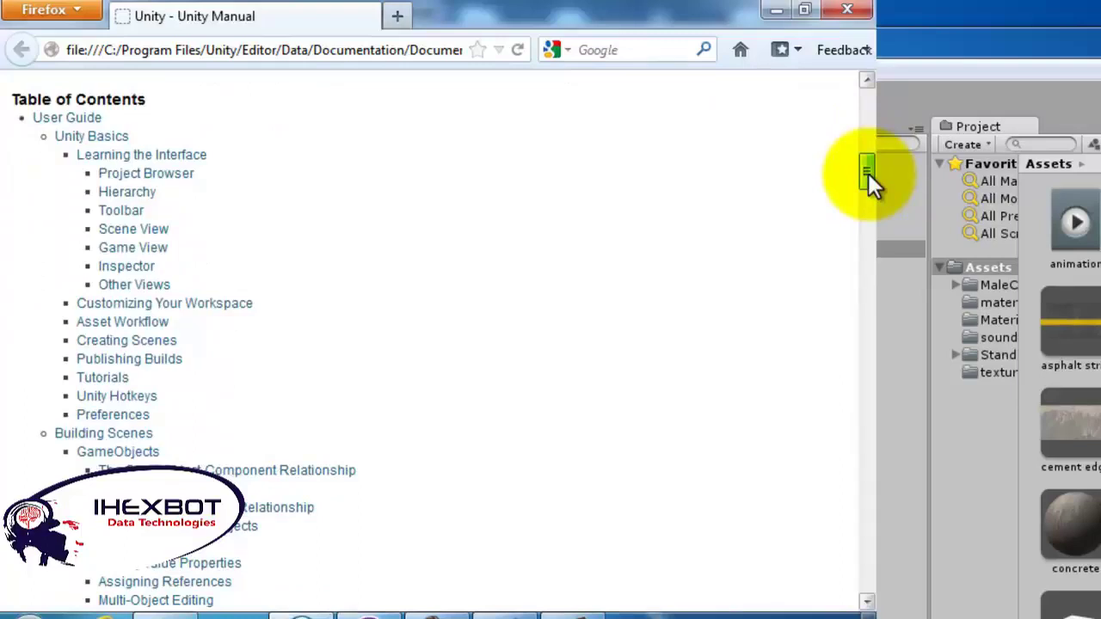
{"action": "left_click_drag", "start_coordinate": [870, 171], "coordinate": [869, 177]}
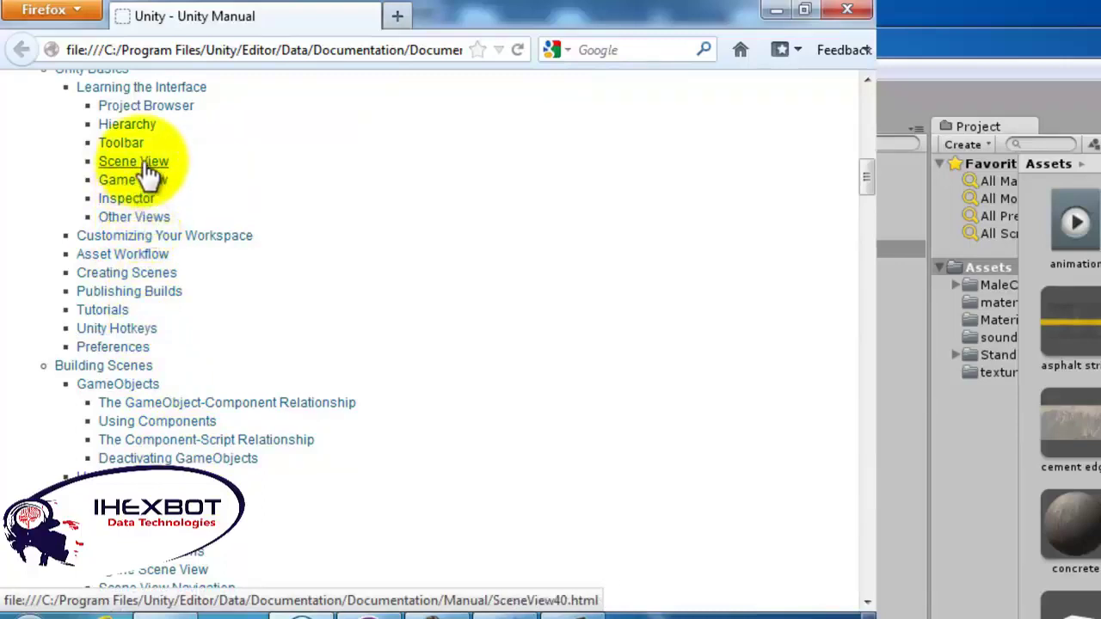
{"action": "left_click", "coordinate": [142, 216]}
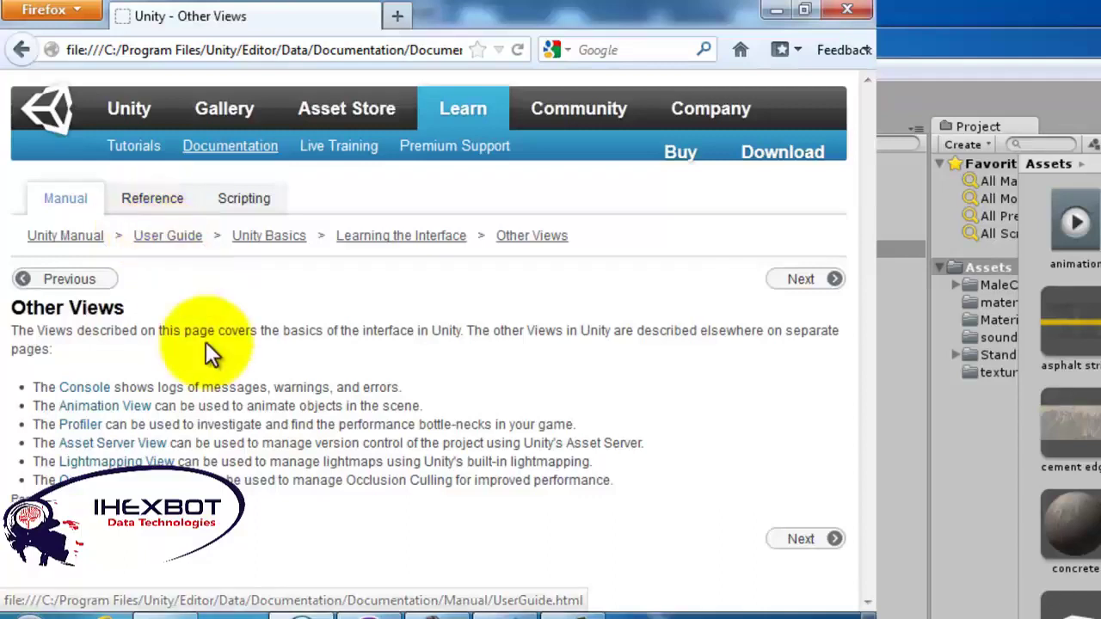
Review the manual's Unity Basics page, try its online Tutorials link and return to the page
{"action": "left_click", "coordinate": [253, 244]}
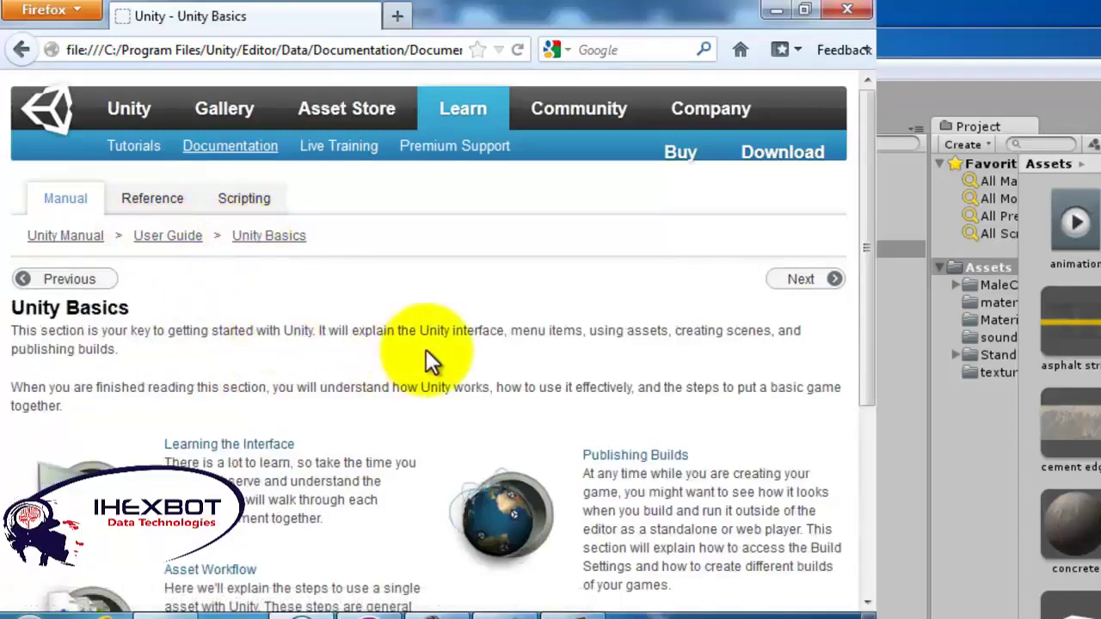
{"action": "left_click_drag", "start_coordinate": [870, 288], "coordinate": [865, 508]}
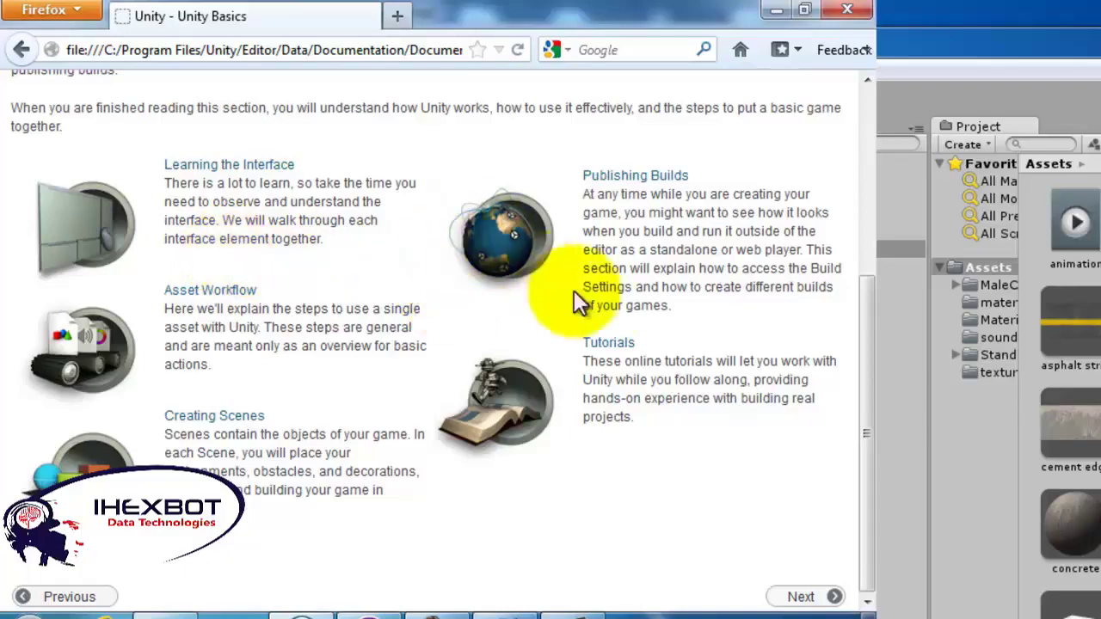
{"action": "left_click", "coordinate": [607, 347]}
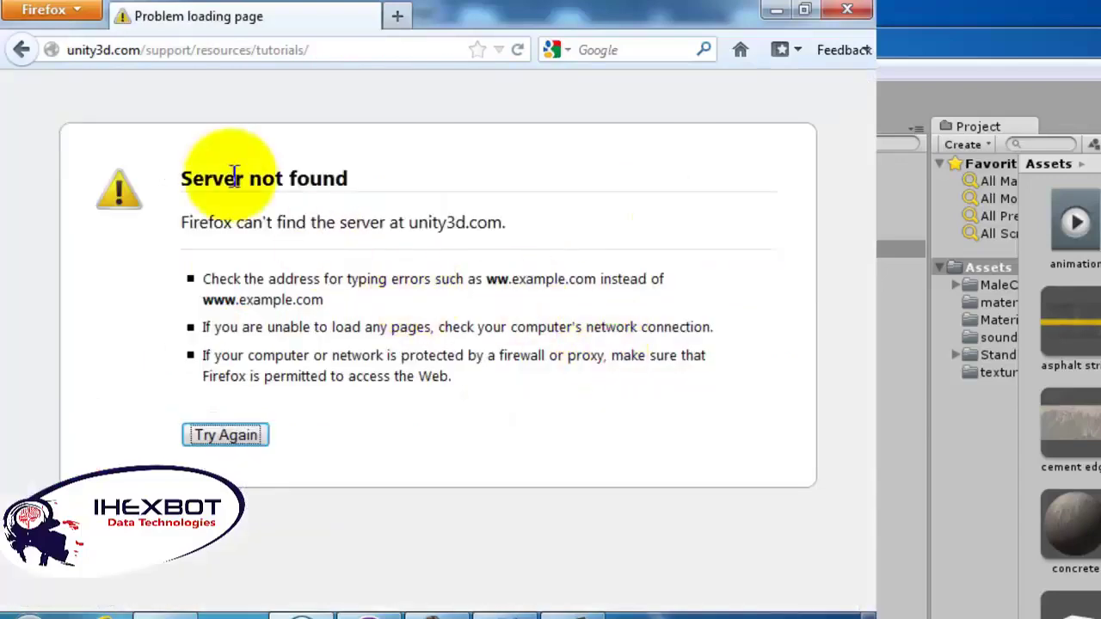
{"action": "left_click", "coordinate": [19, 49]}
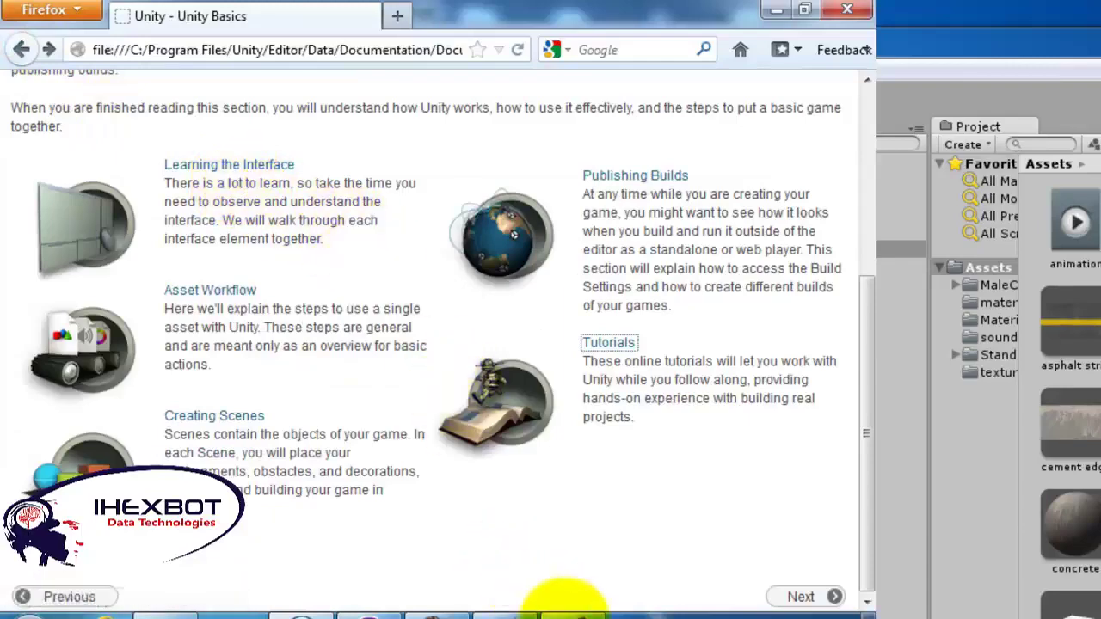
Switch back to Unity and alternate between the Scene and Game views, ending on the Game view
{"action": "left_click", "coordinate": [571, 614]}
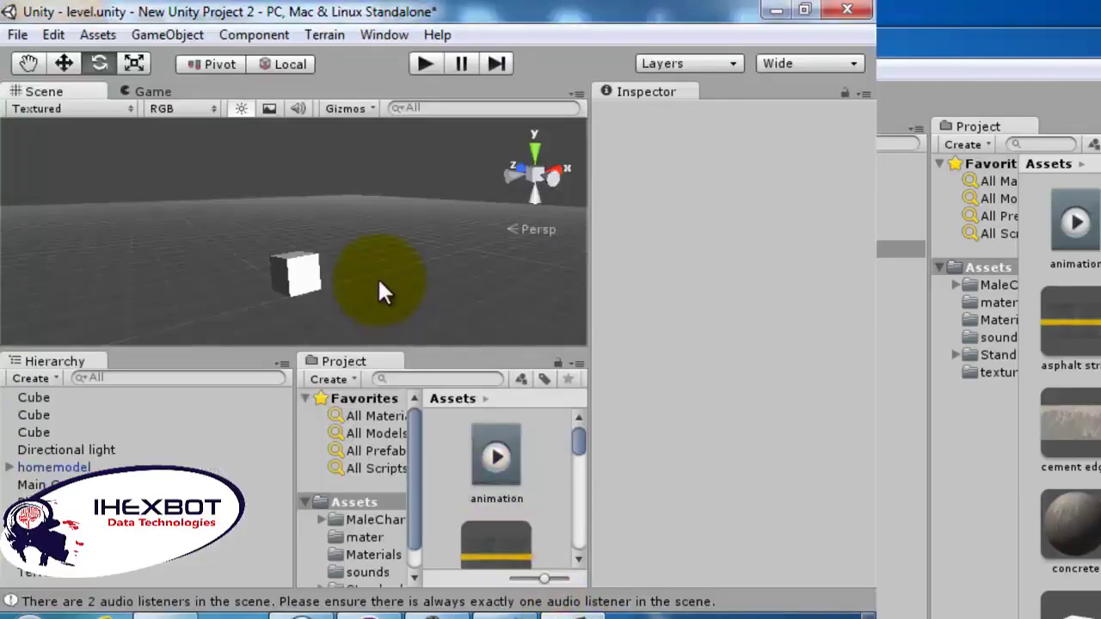
{"action": "left_click", "coordinate": [147, 90]}
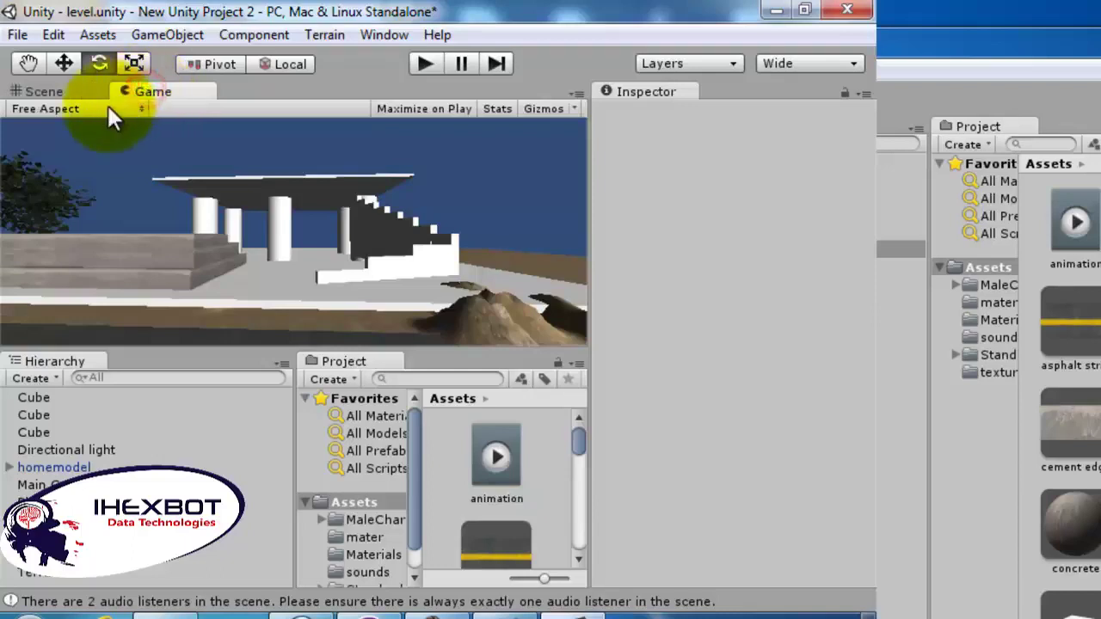
{"action": "left_click", "coordinate": [63, 94]}
{"action": "left_click", "coordinate": [136, 90]}
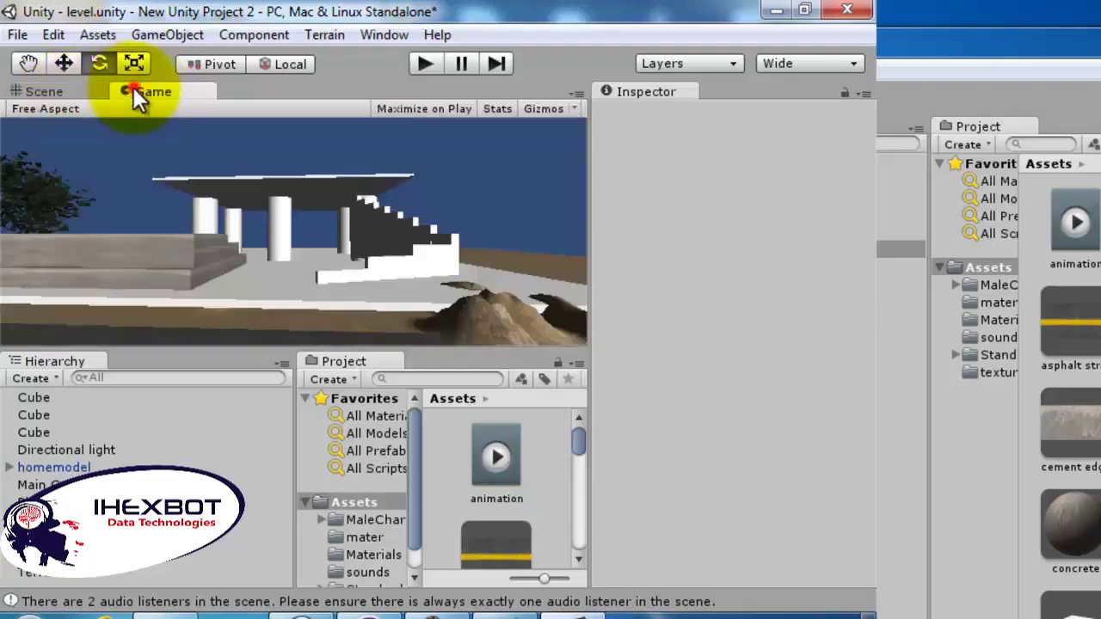
{"action": "left_click", "coordinate": [105, 37]}
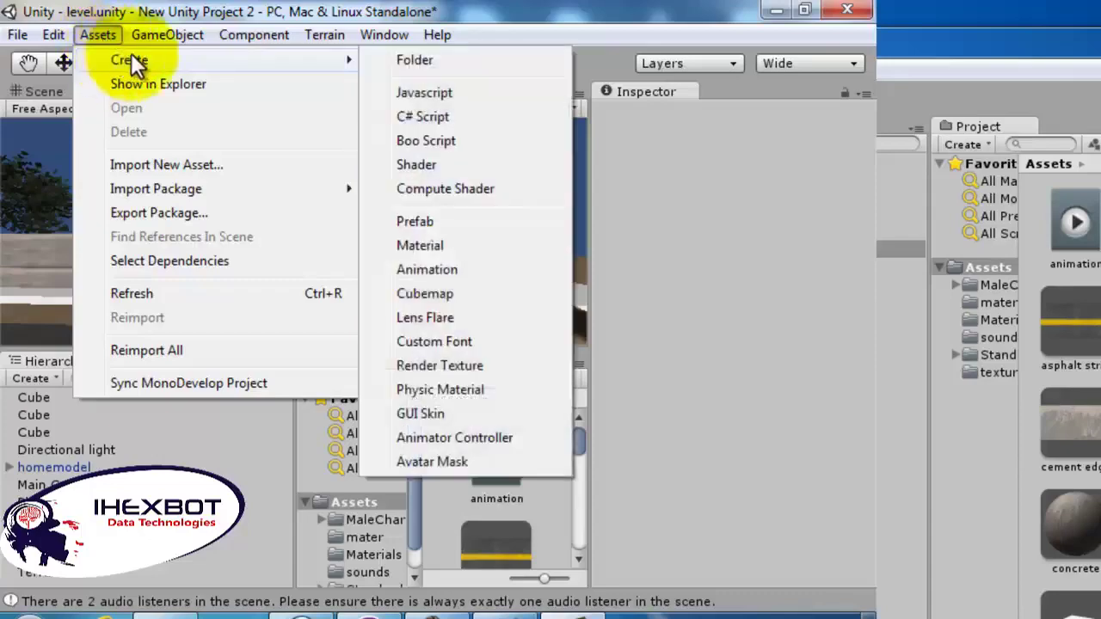
{"action": "mouse_move", "coordinate": [281, 41]}
{"action": "mouse_move", "coordinate": [115, 57]}
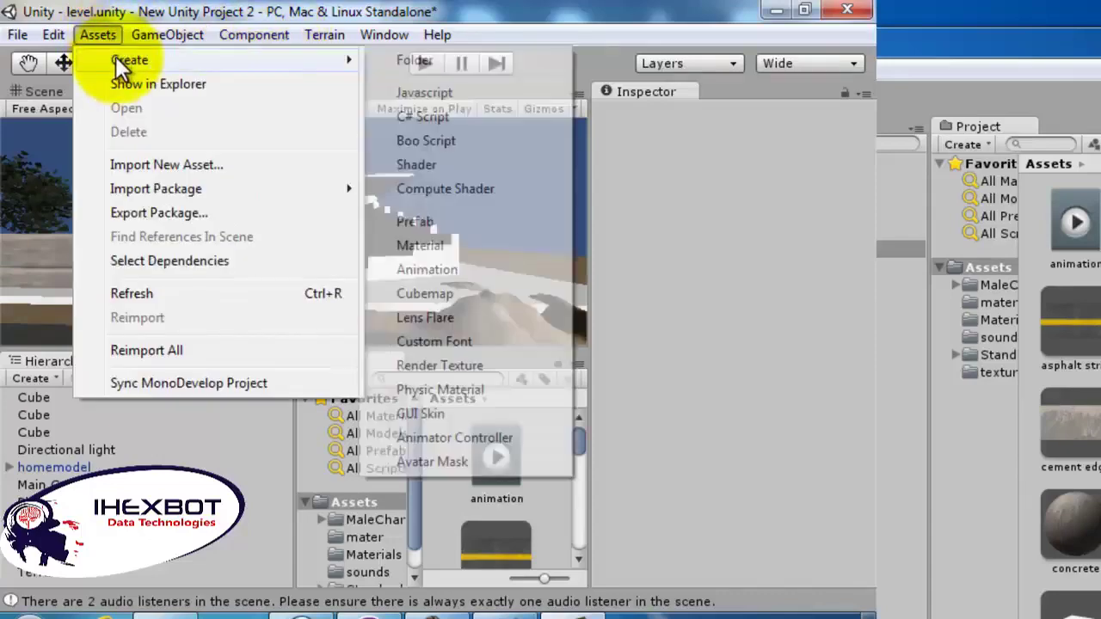
{"action": "left_click", "coordinate": [415, 529]}
{"action": "left_click", "coordinate": [353, 380]}
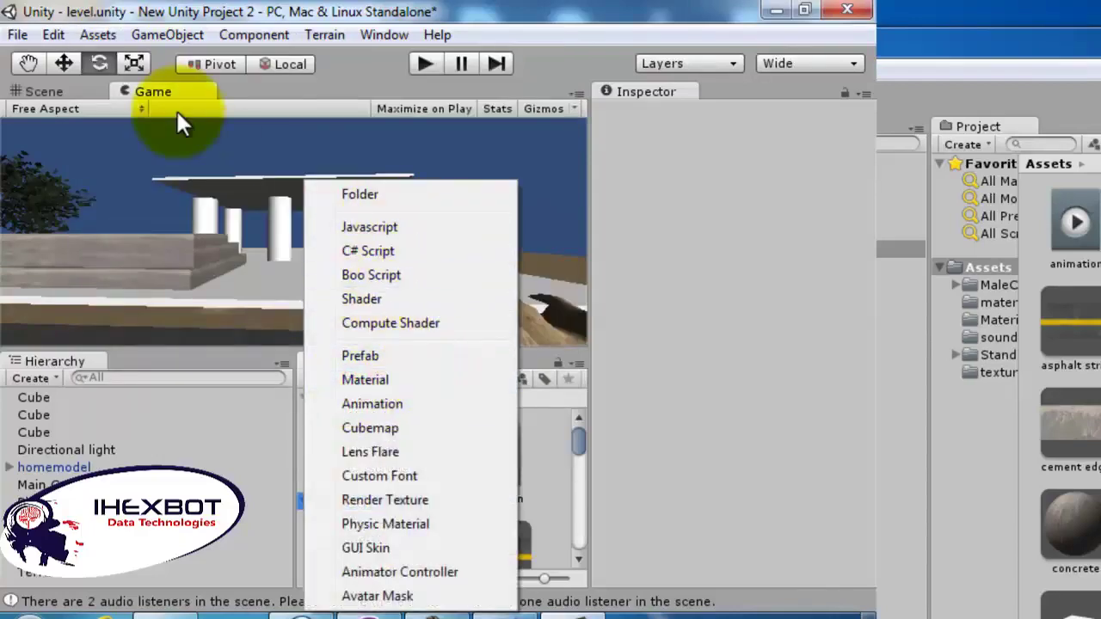
{"action": "left_click", "coordinate": [115, 34]}
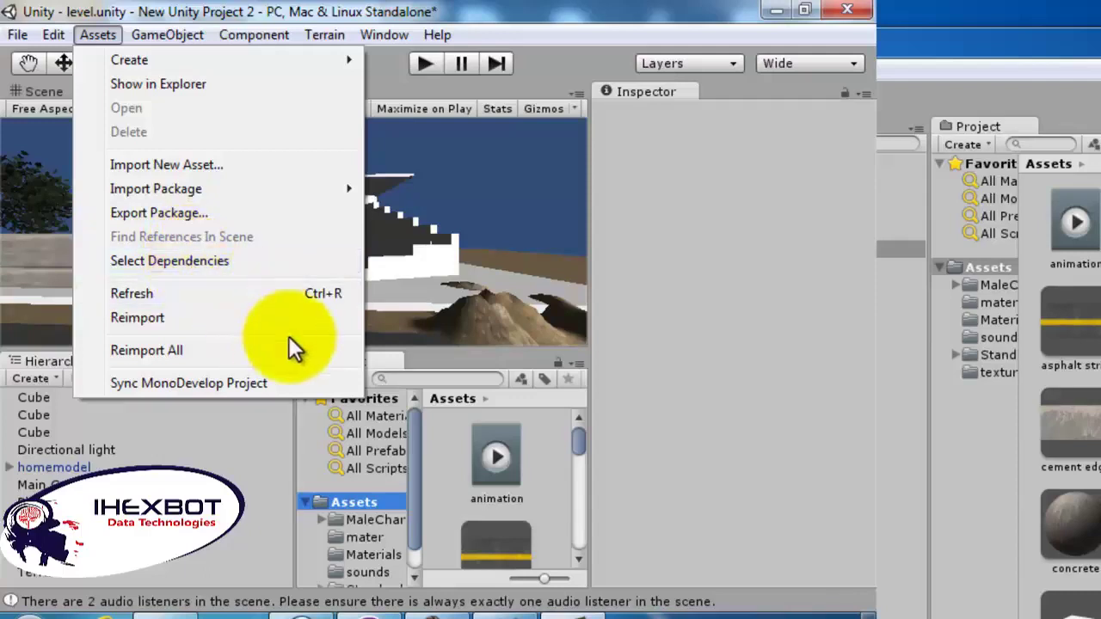
{"action": "left_click", "coordinate": [410, 444]}
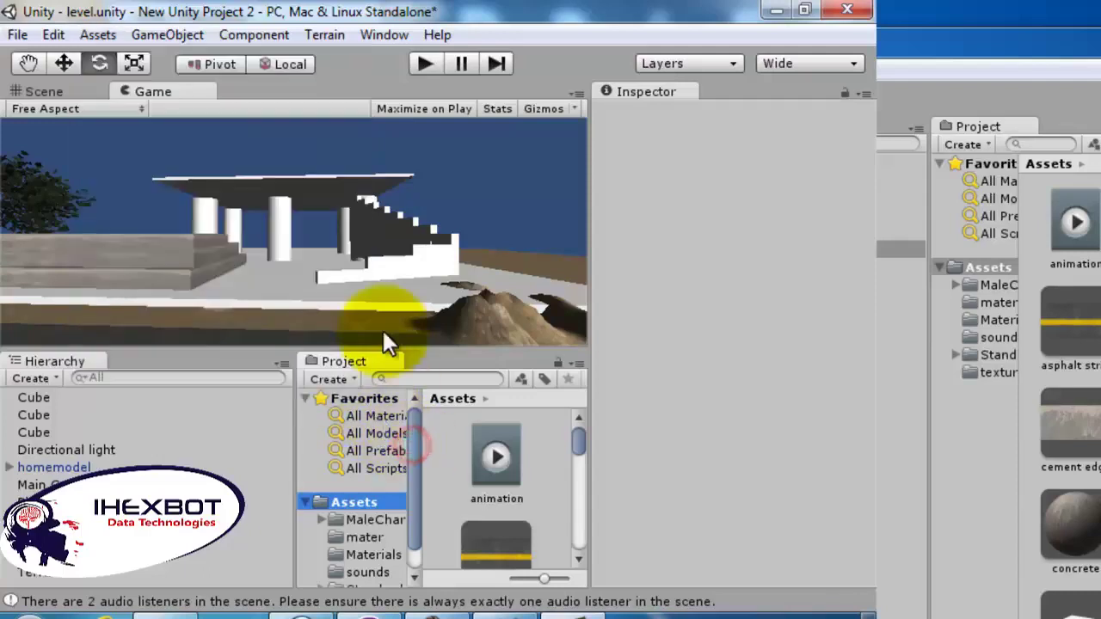
{"action": "left_click", "coordinate": [326, 257]}
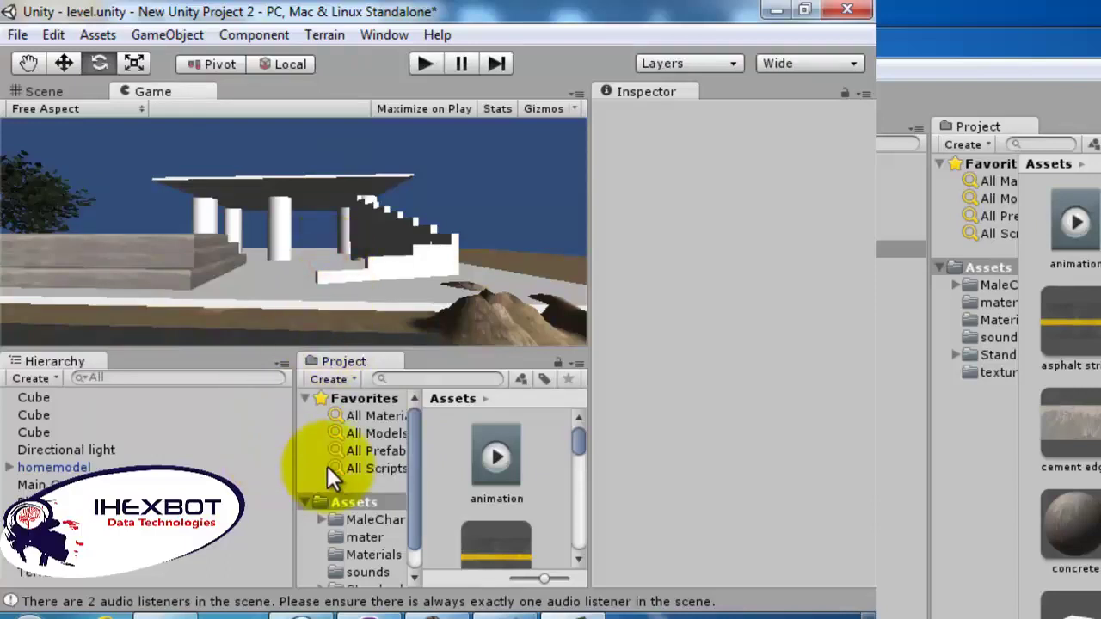
Open the mater folder in the project assets and try to apply its ceiling material to the roof in the Game view
{"action": "left_click_drag", "start_coordinate": [414, 507], "coordinate": [413, 570]}
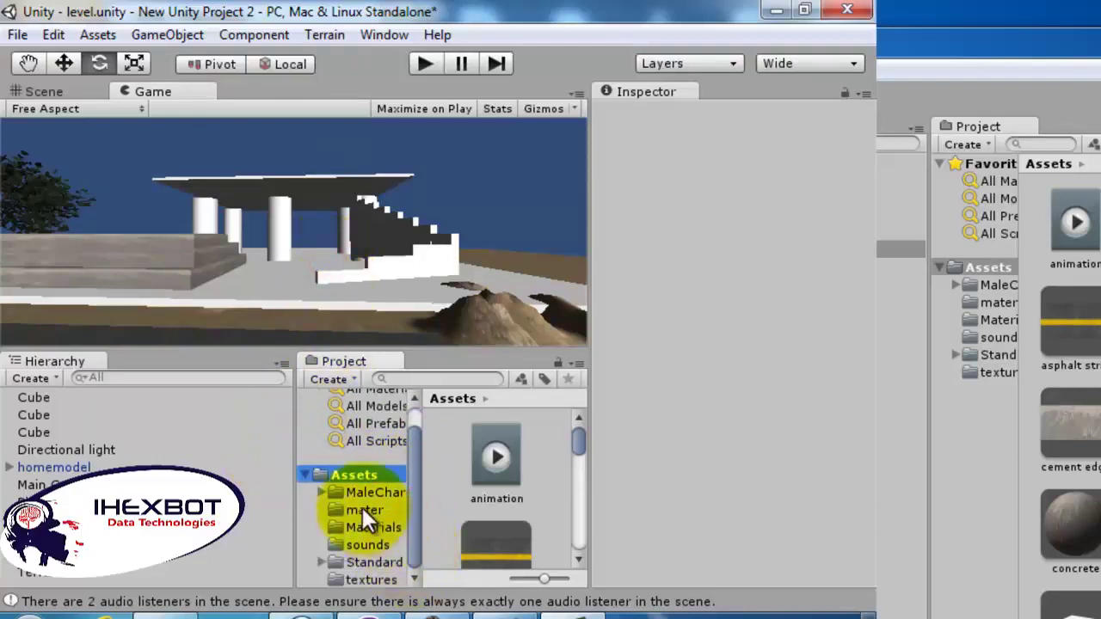
{"action": "left_click", "coordinate": [315, 479]}
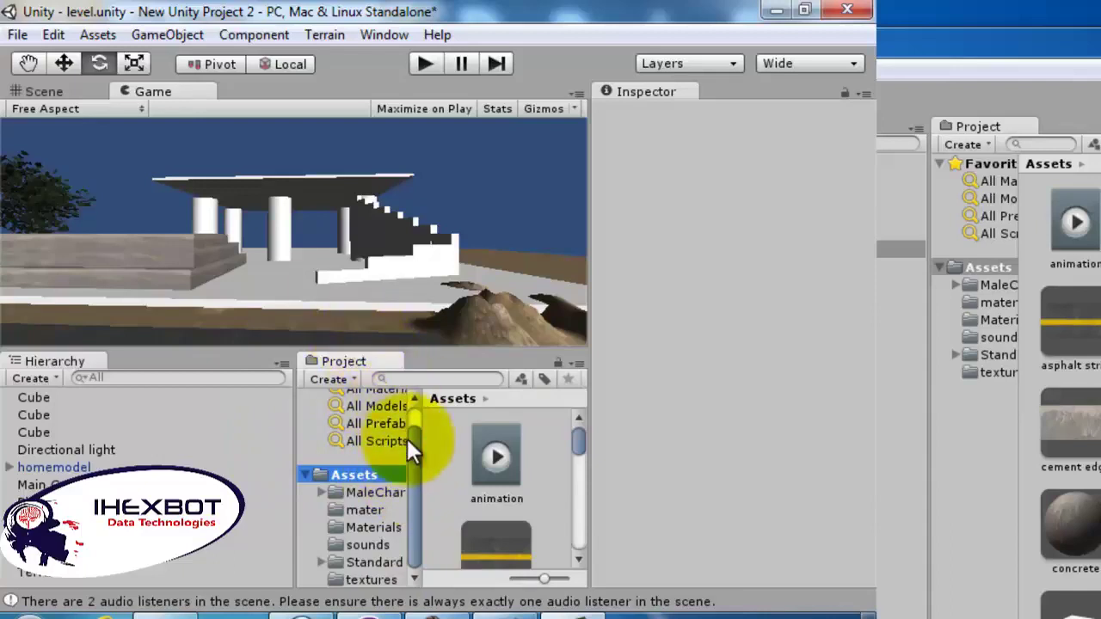
{"action": "left_click_drag", "start_coordinate": [577, 447], "coordinate": [579, 492]}
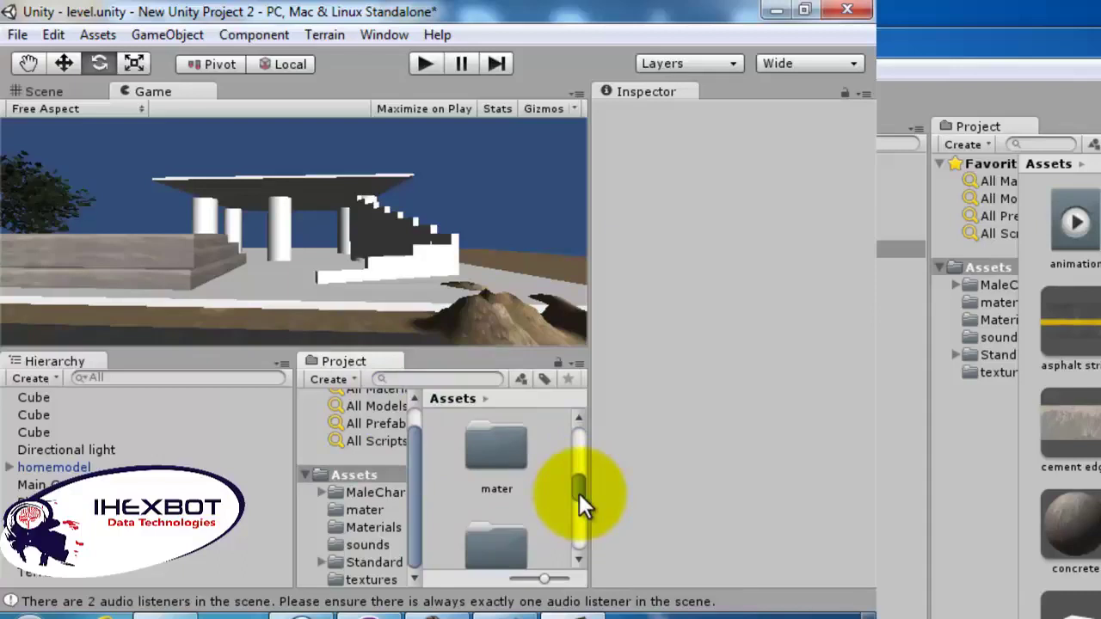
{"action": "double_click", "coordinate": [527, 469]}
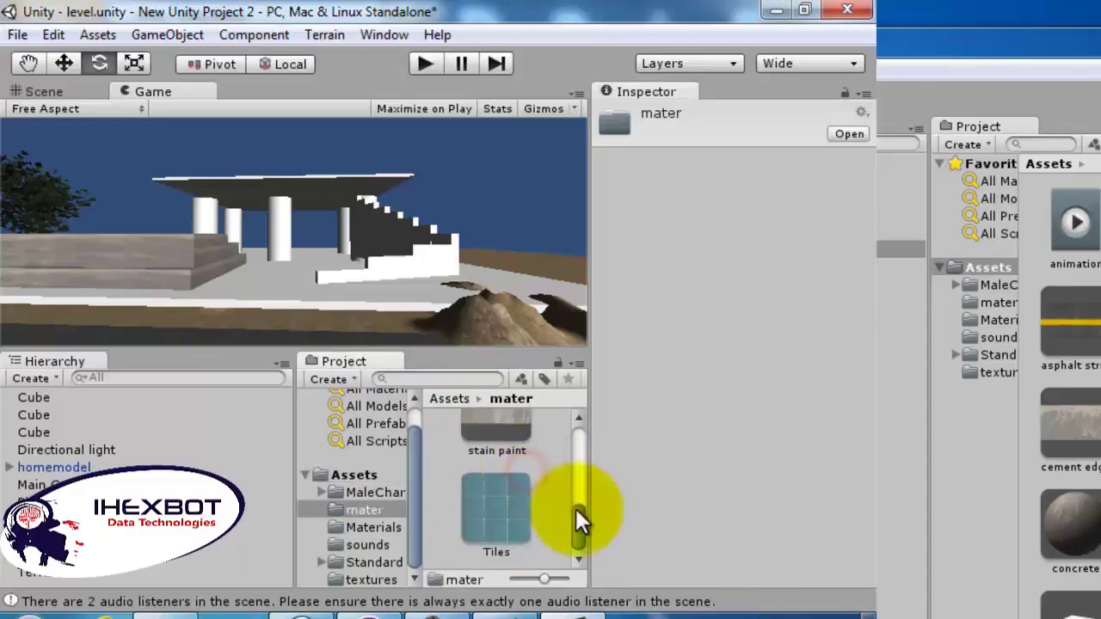
{"action": "mouse_move", "coordinate": [575, 508]}
{"action": "left_mouse_down"}
{"action": "mouse_move", "coordinate": [575, 449]}
{"action": "mouse_move", "coordinate": [570, 458]}
{"action": "left_mouse_up"}
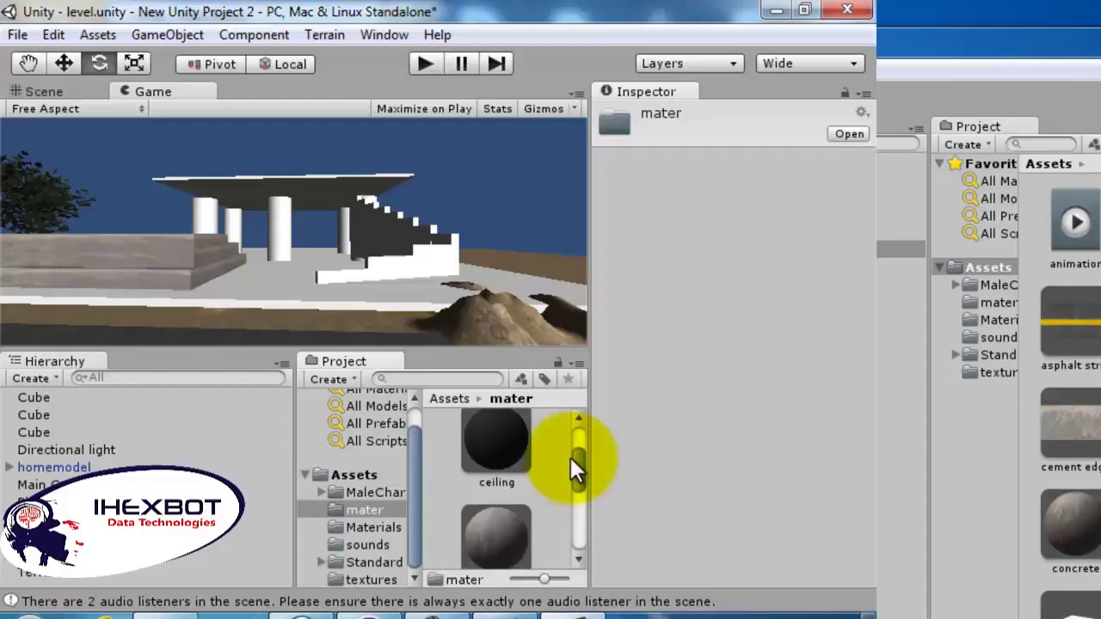
{"action": "left_click_drag", "start_coordinate": [499, 448], "coordinate": [334, 204]}
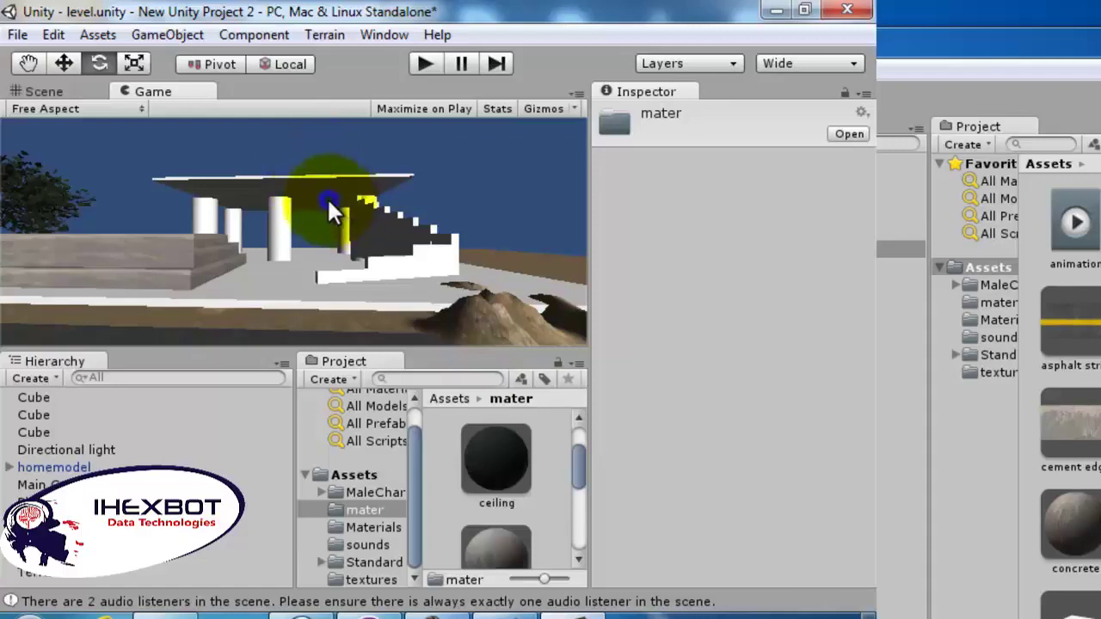
Frame homemodel in the Scene view and apply the ceiling material to its roof
{"action": "left_click", "coordinate": [54, 91]}
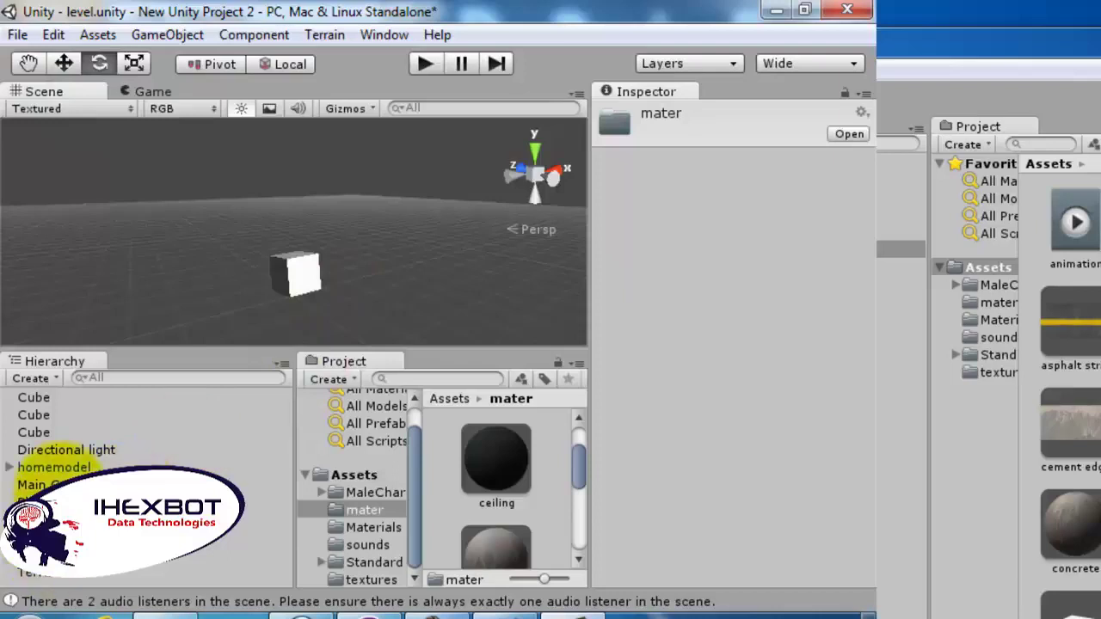
{"action": "double_click", "coordinate": [53, 467]}
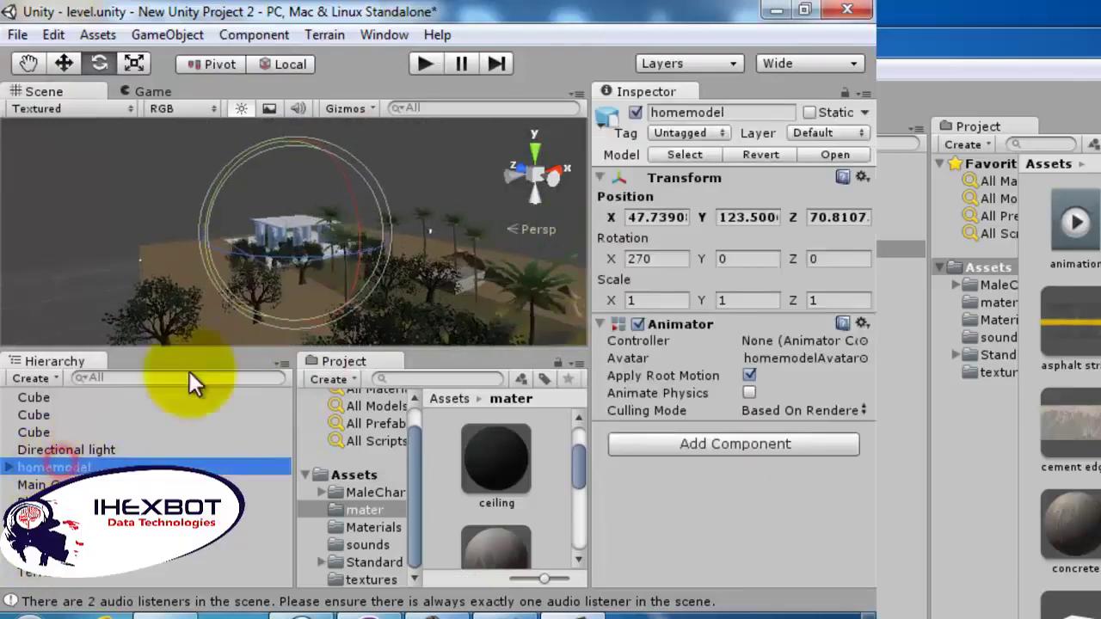
{"action": "mouse_move", "coordinate": [306, 266]}
{"action": "left_mouse_down", "text": "alt"}
{"action": "mouse_move", "coordinate": [312, 275]}
{"action": "mouse_move", "coordinate": [290, 270]}
{"action": "mouse_move", "coordinate": [302, 266]}
{"action": "left_mouse_up", "text": "alt"}
{"action": "left_click_drag", "start_coordinate": [487, 458], "coordinate": [316, 191]}
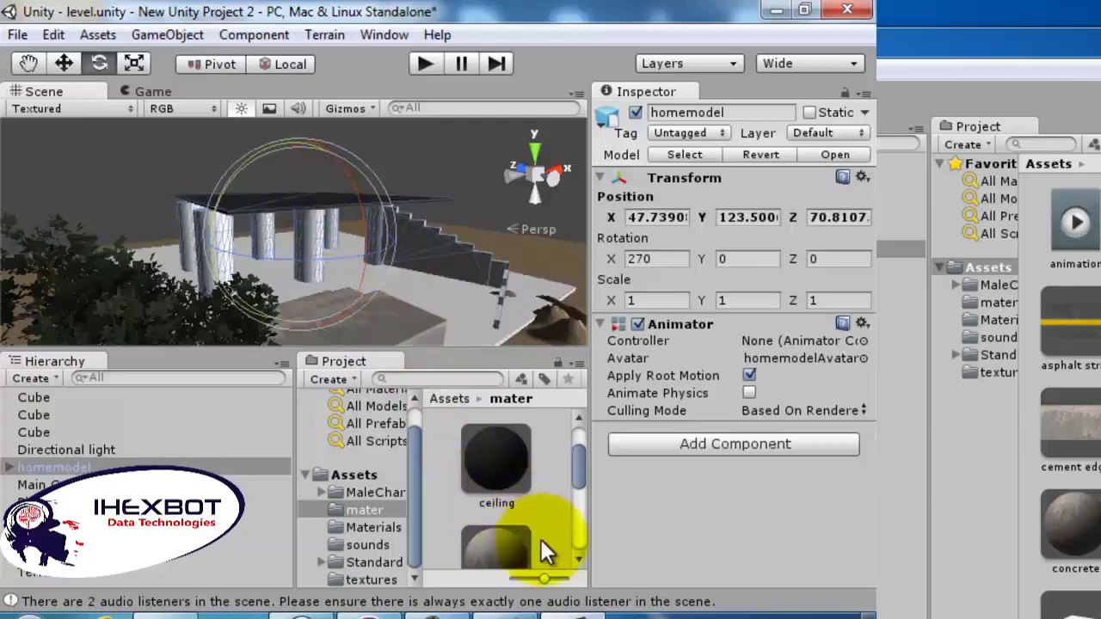
Apply the column material from the mater folder to the building's columns one by one
{"action": "left_click_drag", "start_coordinate": [576, 486], "coordinate": [580, 502]}
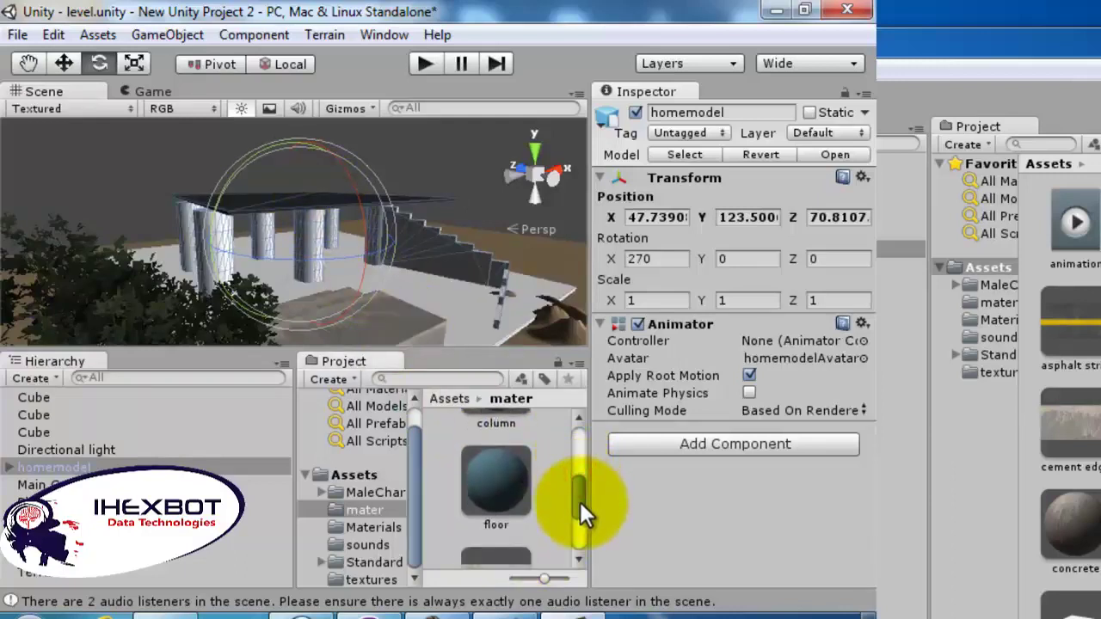
{"action": "left_click_drag", "start_coordinate": [513, 441], "coordinate": [304, 249]}
{"action": "left_click", "coordinate": [478, 432]}
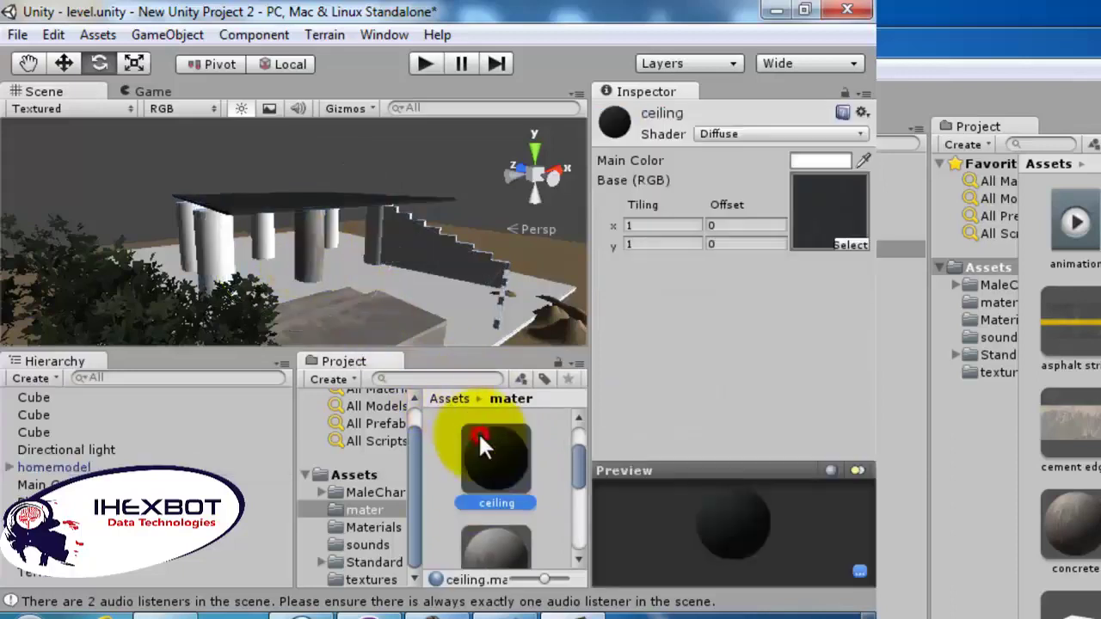
{"action": "left_click_drag", "start_coordinate": [497, 539], "coordinate": [229, 270]}
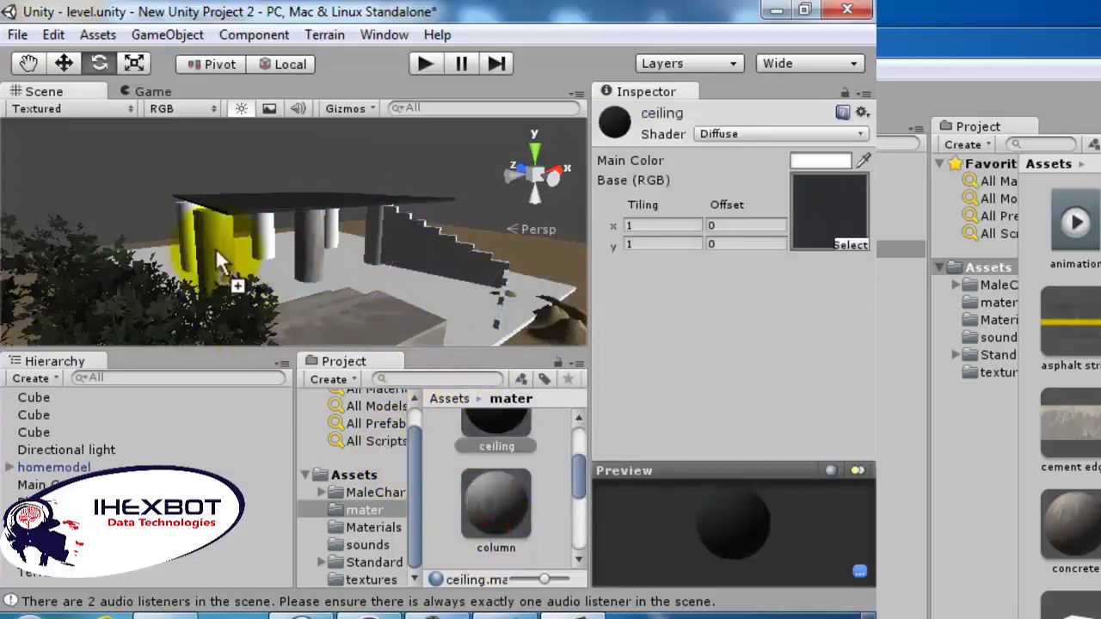
{"action": "left_click_drag", "start_coordinate": [490, 507], "coordinate": [177, 204]}
{"action": "left_click_drag", "start_coordinate": [487, 501], "coordinate": [266, 233]}
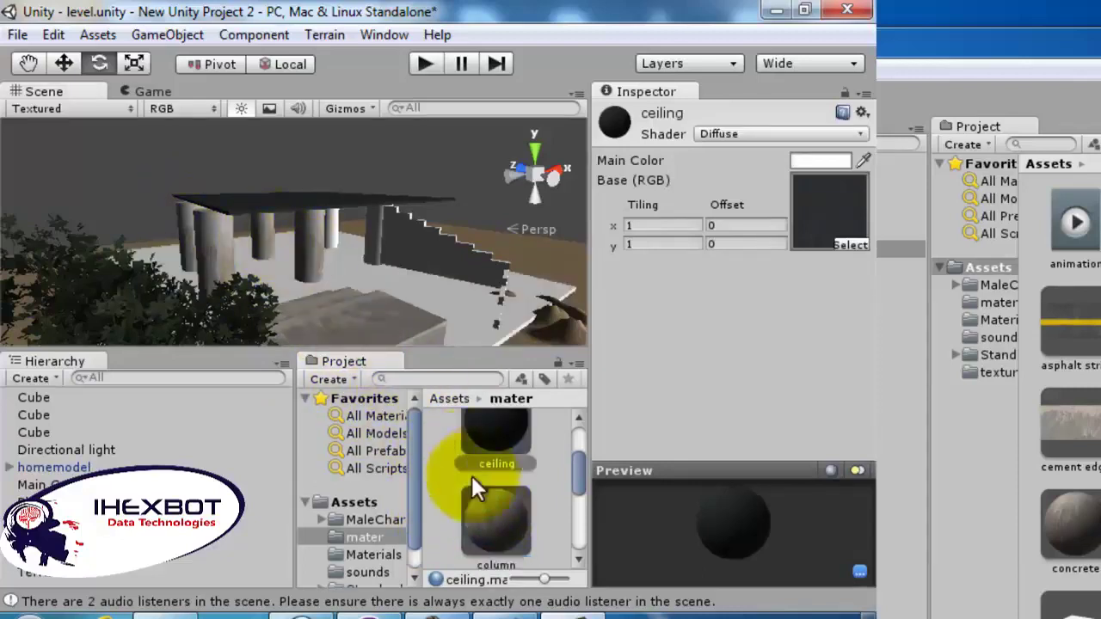
{"action": "left_click_drag", "start_coordinate": [490, 528], "coordinate": [327, 223]}
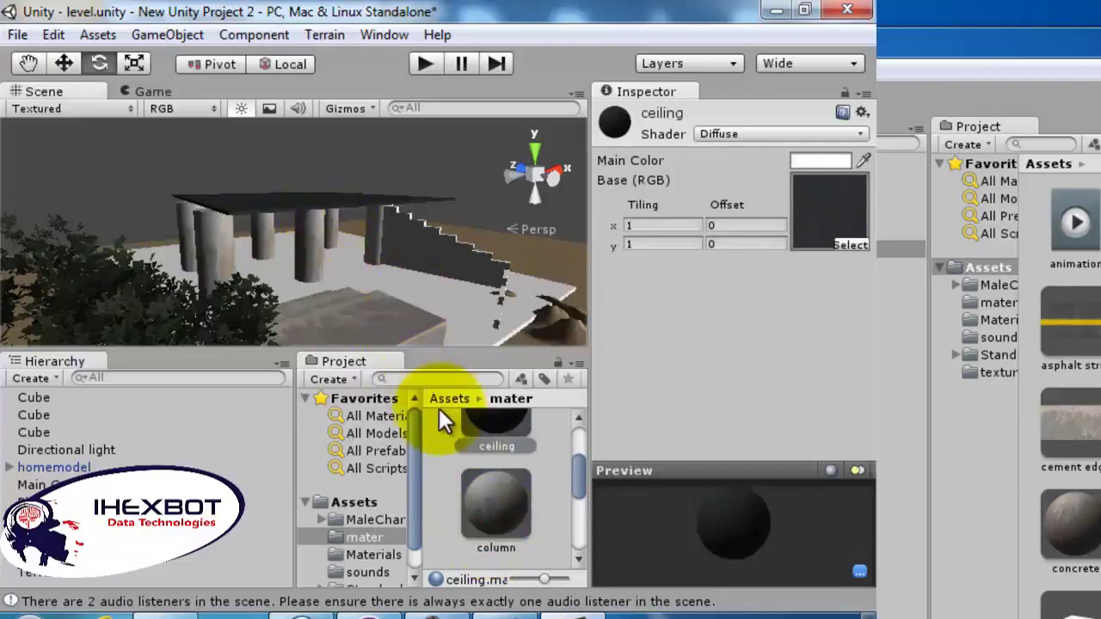
{"action": "left_click_drag", "start_coordinate": [474, 501], "coordinate": [386, 250]}
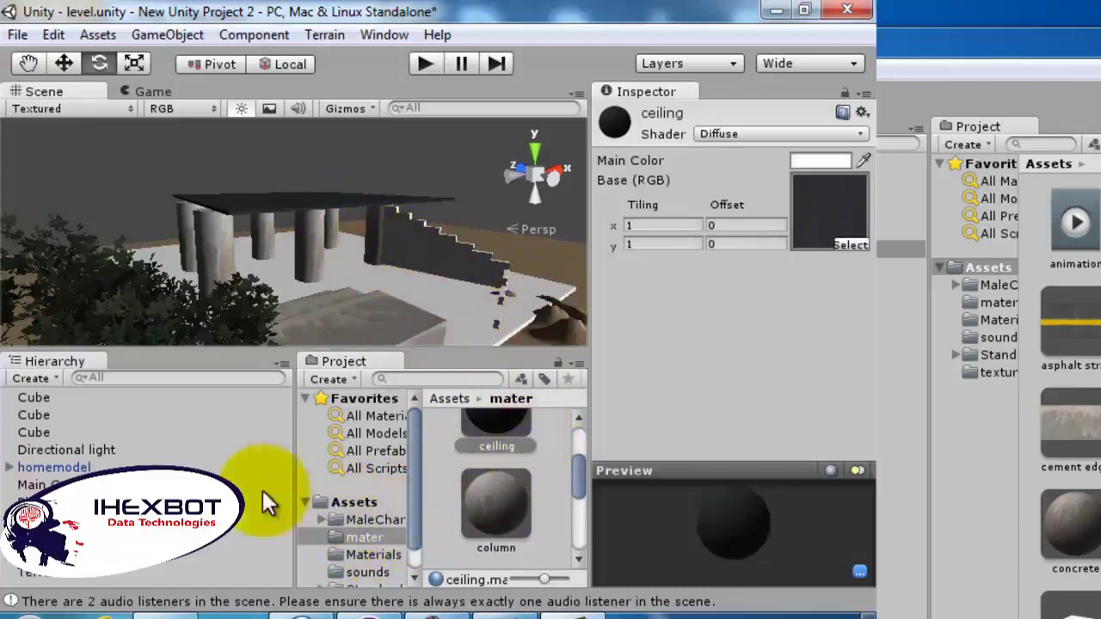
Select homemodel in the scene, extend the selection to its dependencies and review the selected assets in the mater folder
{"action": "left_click", "coordinate": [77, 468]}
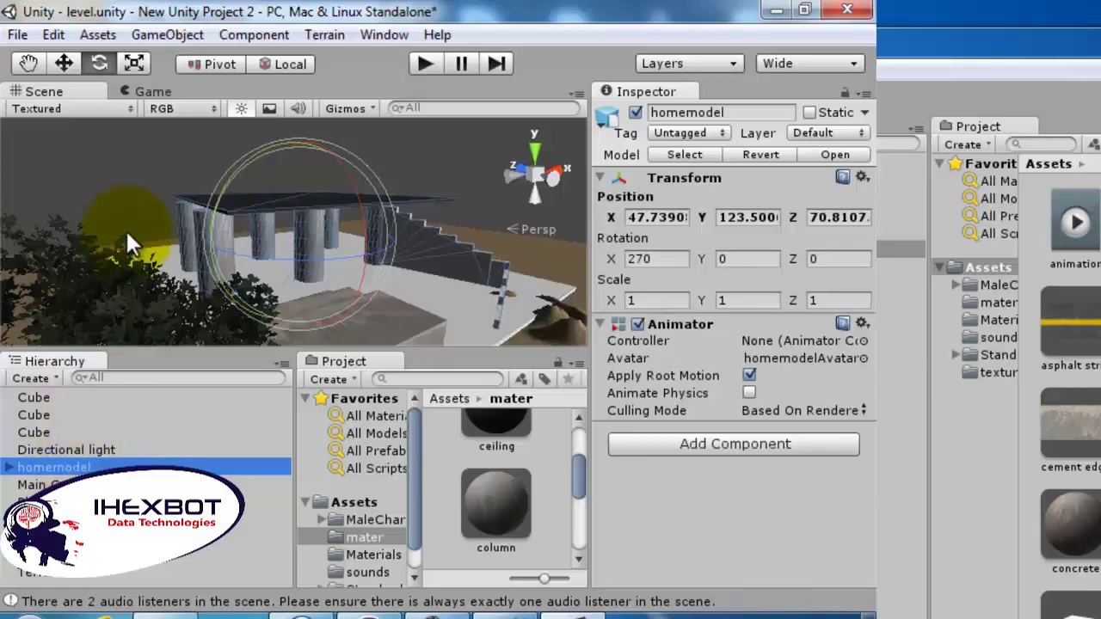
{"action": "left_click", "coordinate": [98, 33]}
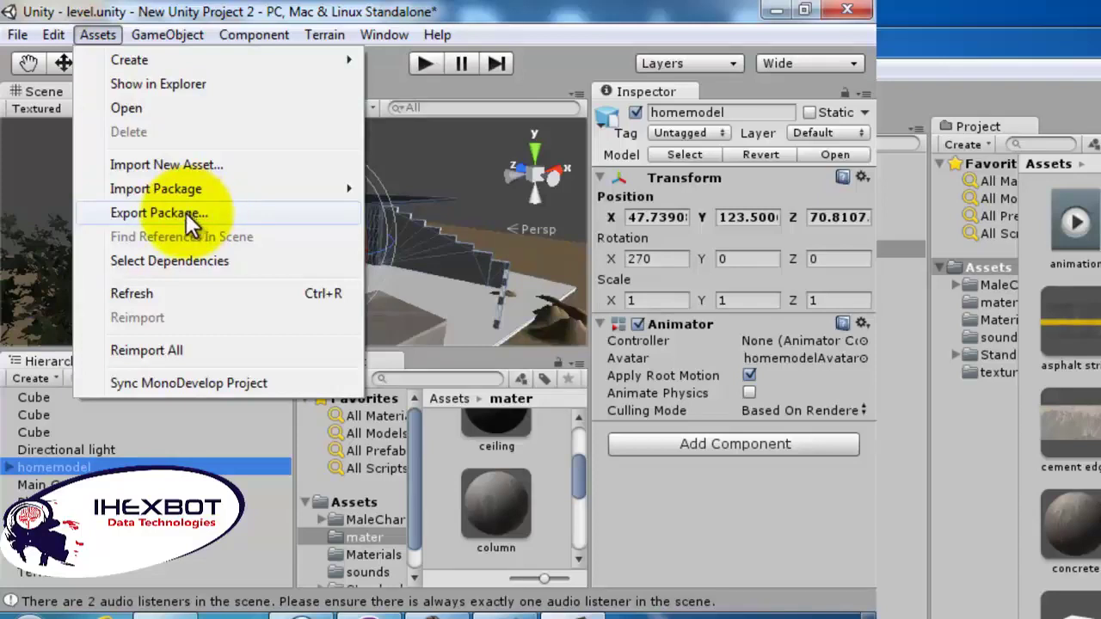
{"action": "left_click", "coordinate": [185, 258]}
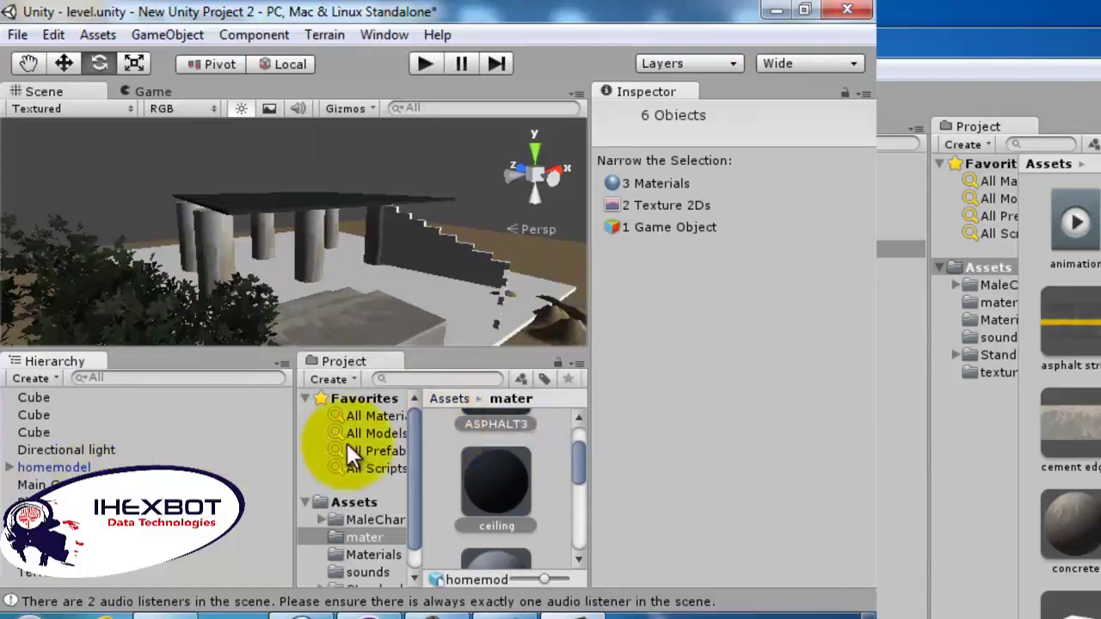
{"action": "left_click_drag", "start_coordinate": [577, 454], "coordinate": [575, 532]}
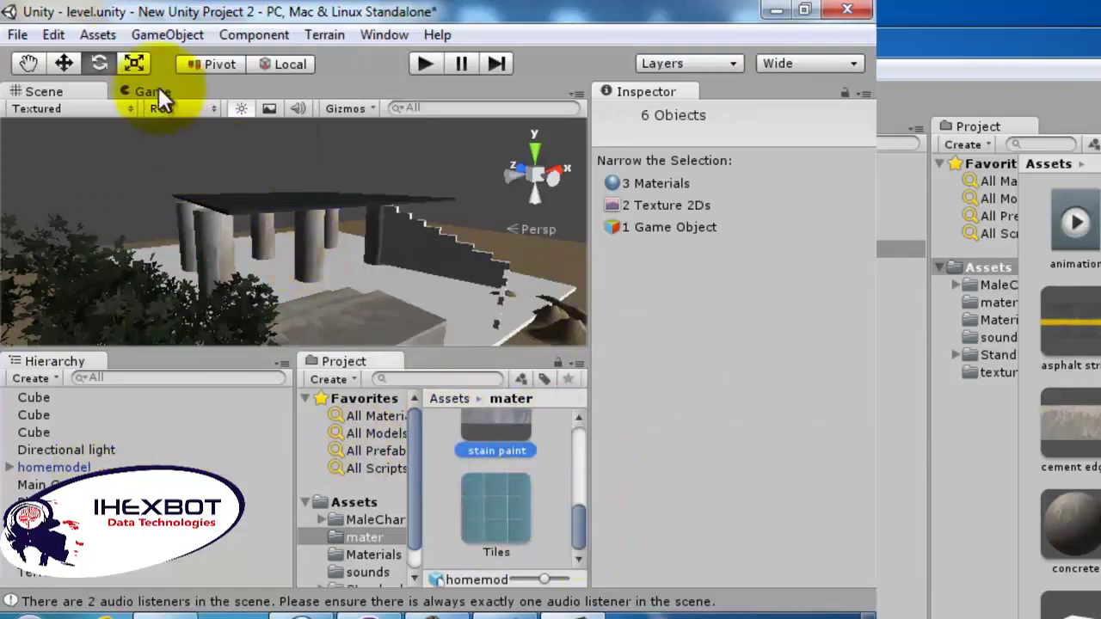
Export homemodel with its dependencies as a package named homemodel on the Desktop
{"action": "left_click", "coordinate": [123, 35]}
{"action": "left_click", "coordinate": [148, 211]}
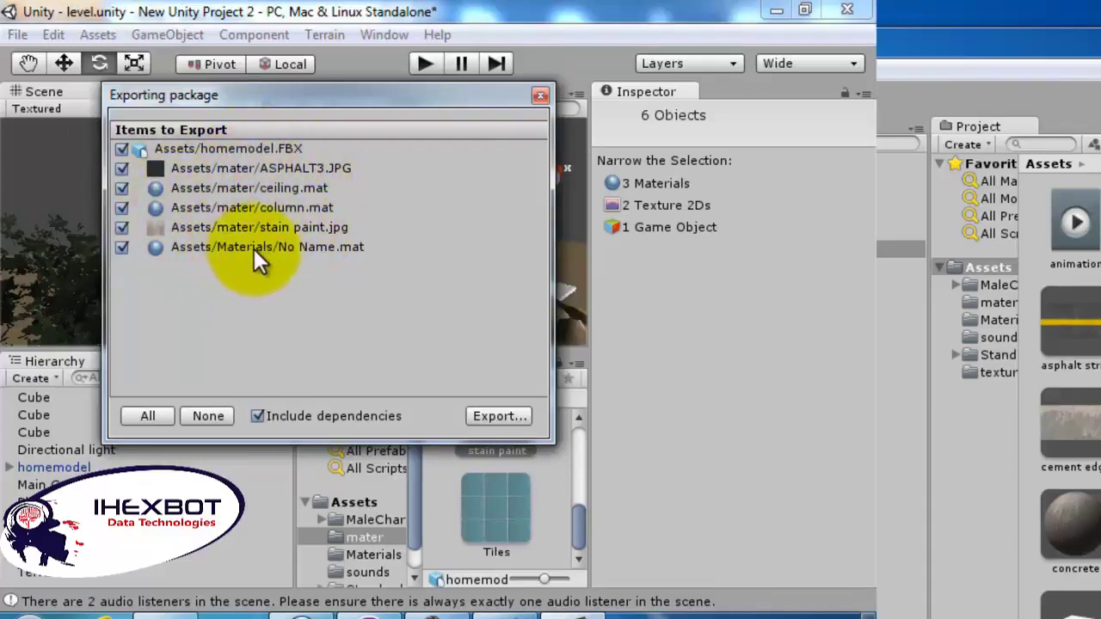
{"action": "left_click", "coordinate": [479, 418]}
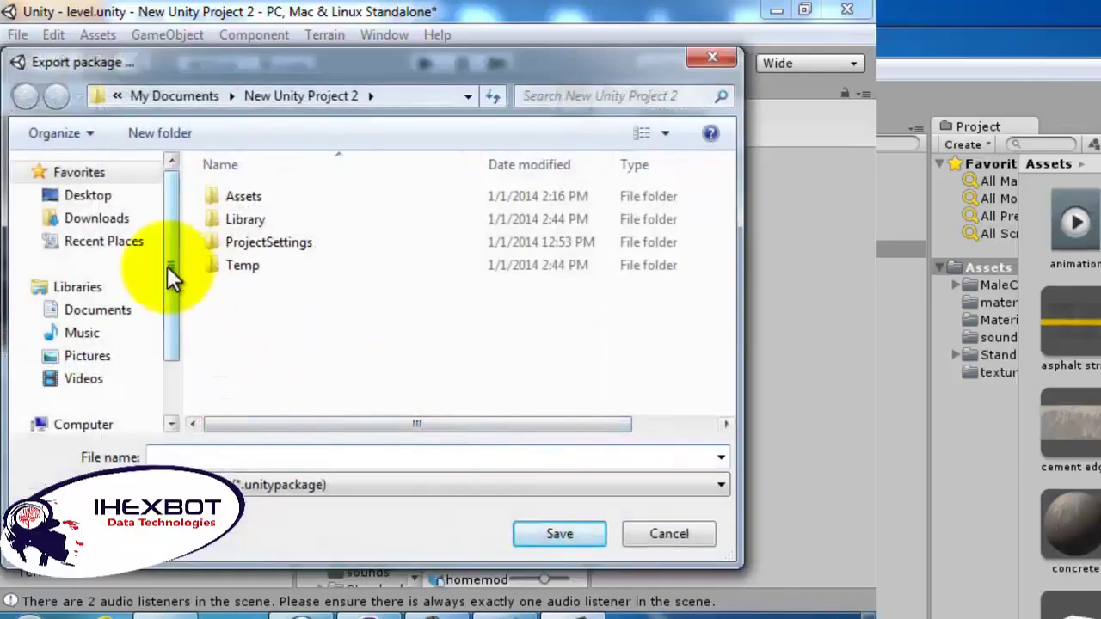
{"action": "left_click", "coordinate": [119, 195]}
{"action": "left_click", "coordinate": [233, 455]}
{"action": "type", "text": "ho"}
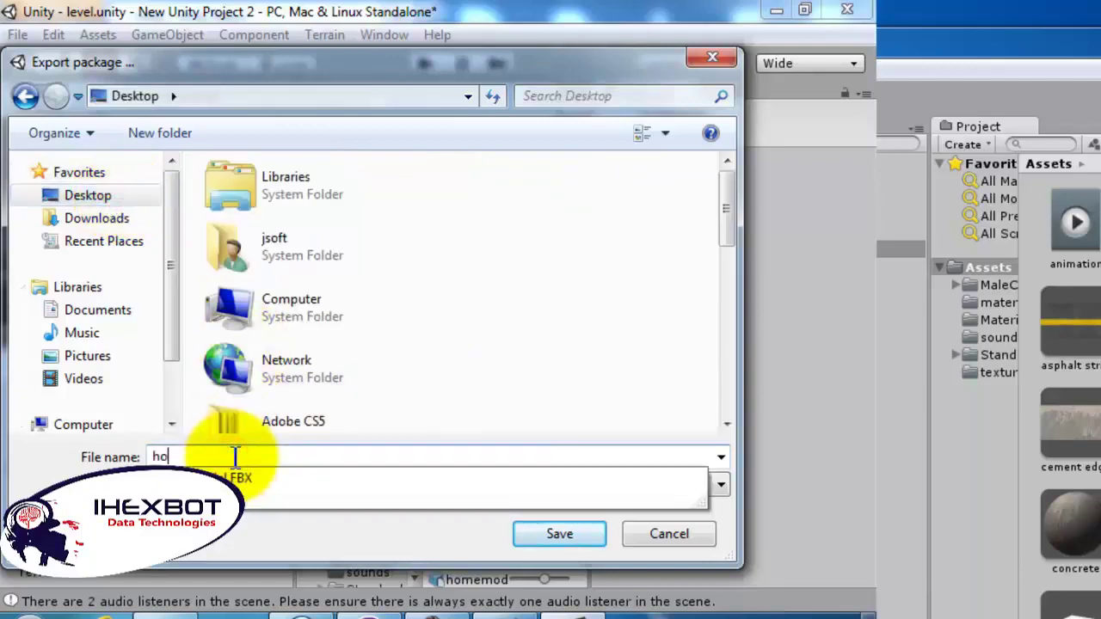
{"action": "type", "text": "memodel"}
{"action": "key", "text": "Return"}
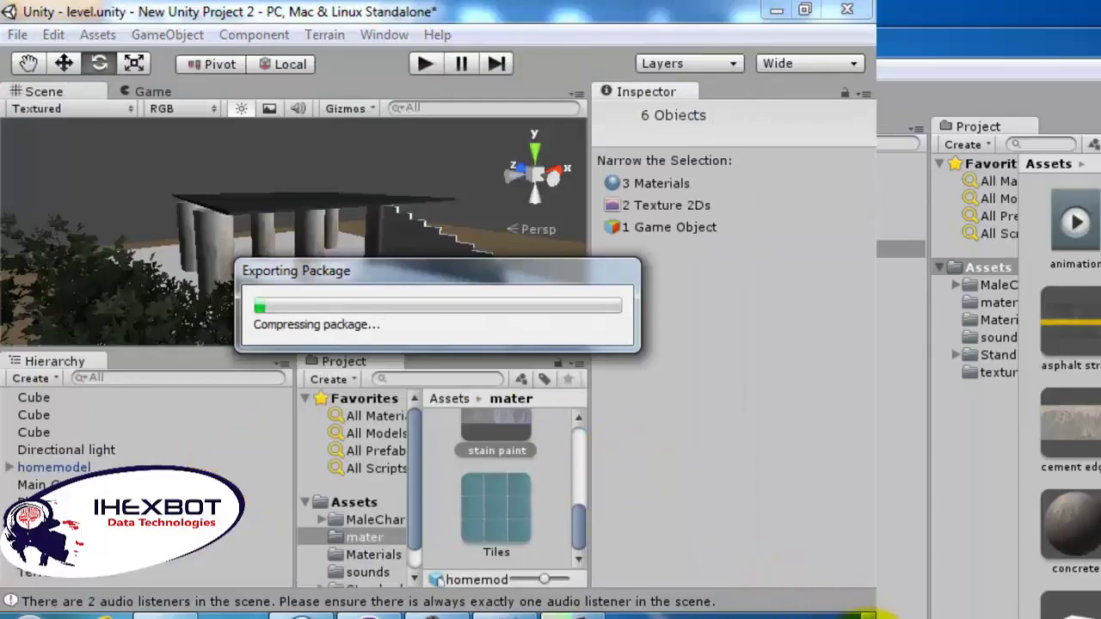
Check the exported homemodel.unitypackage file on the desktop, close its folder window and return to Unity
{"action": "left_click", "coordinate": [870, 614]}
{"action": "left_click", "coordinate": [869, 612]}
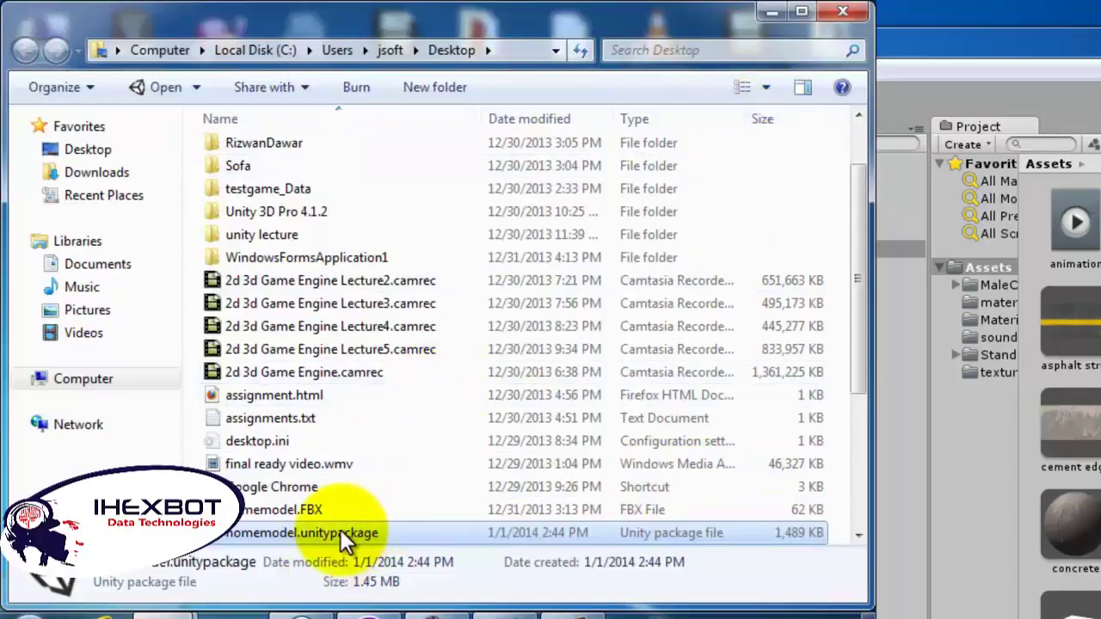
{"action": "left_click", "coordinate": [828, 12]}
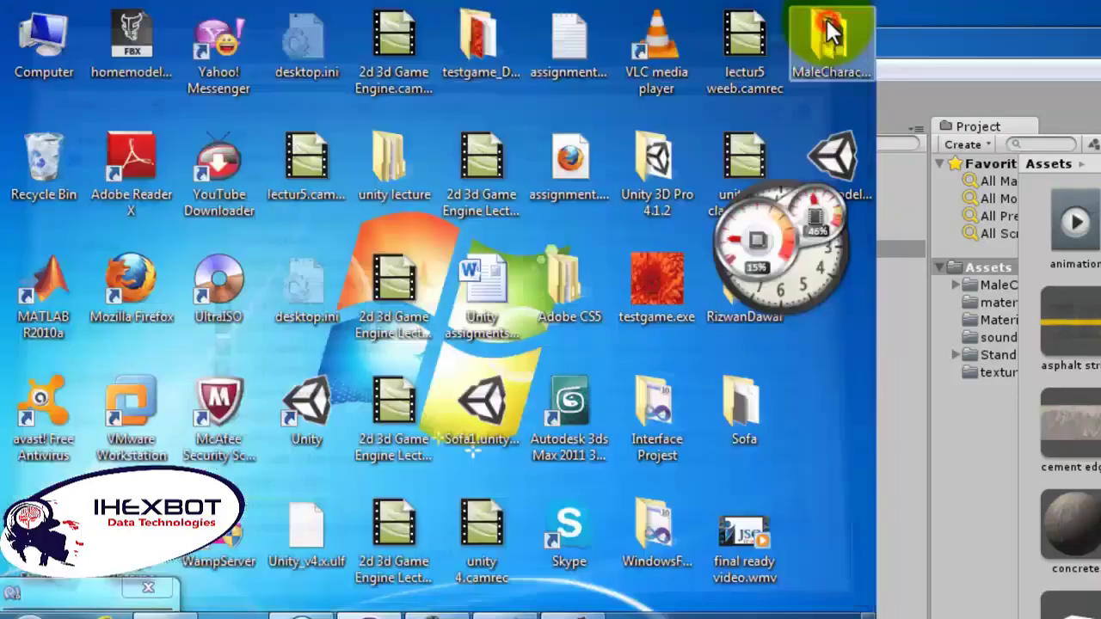
{"action": "left_click", "coordinate": [511, 538]}
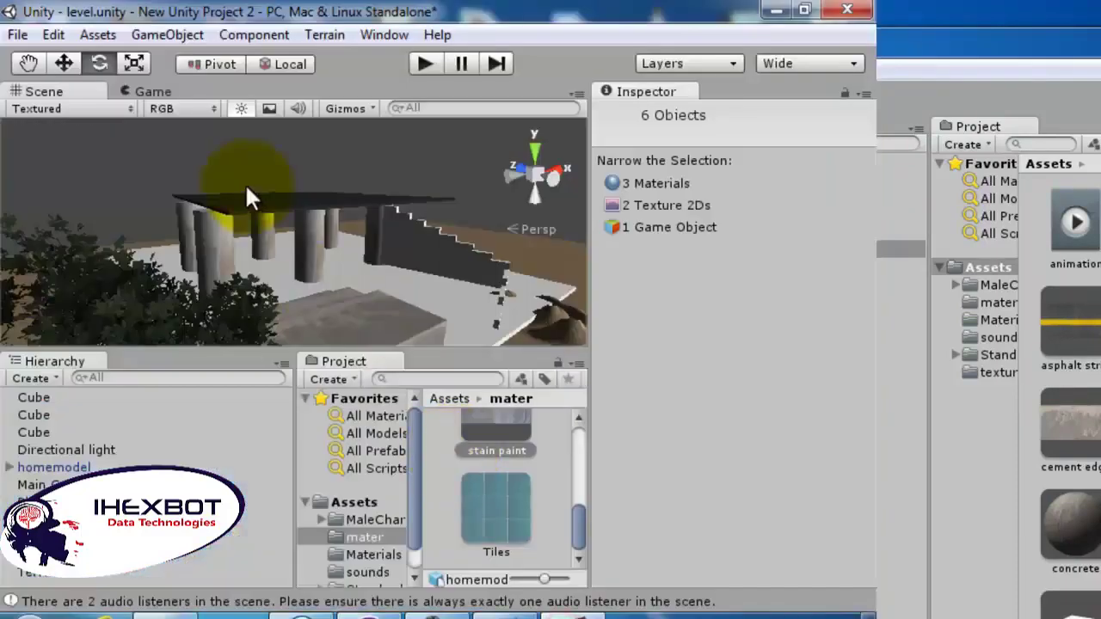
Create a new project, New Unity Project 3, without importing packages and discard the changes to level.unity
{"action": "left_click", "coordinate": [19, 34]}
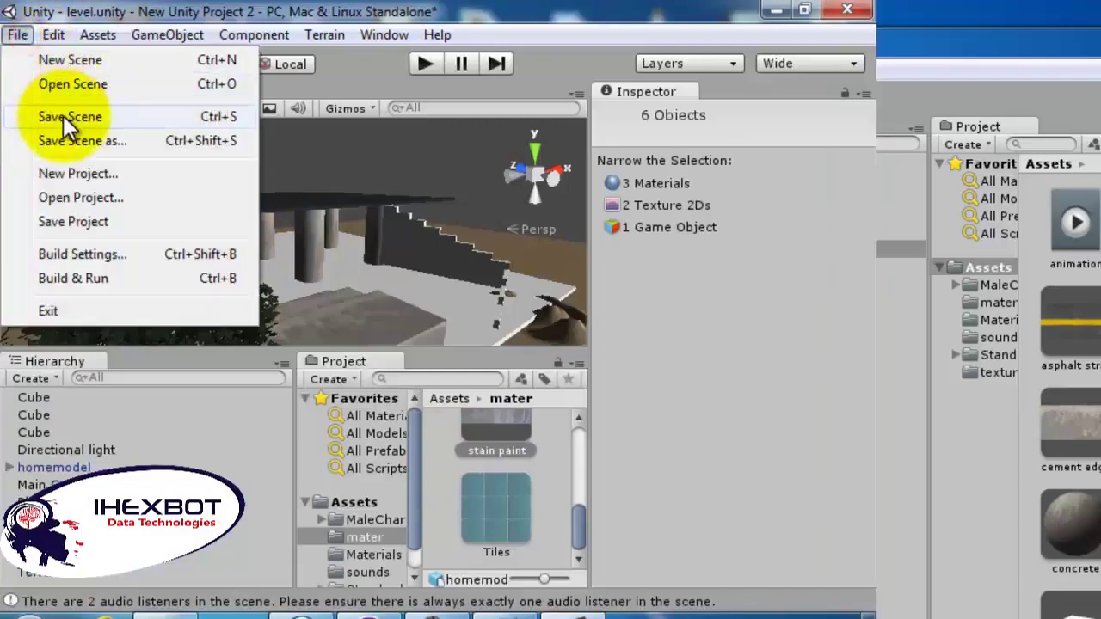
{"action": "left_click", "coordinate": [76, 173]}
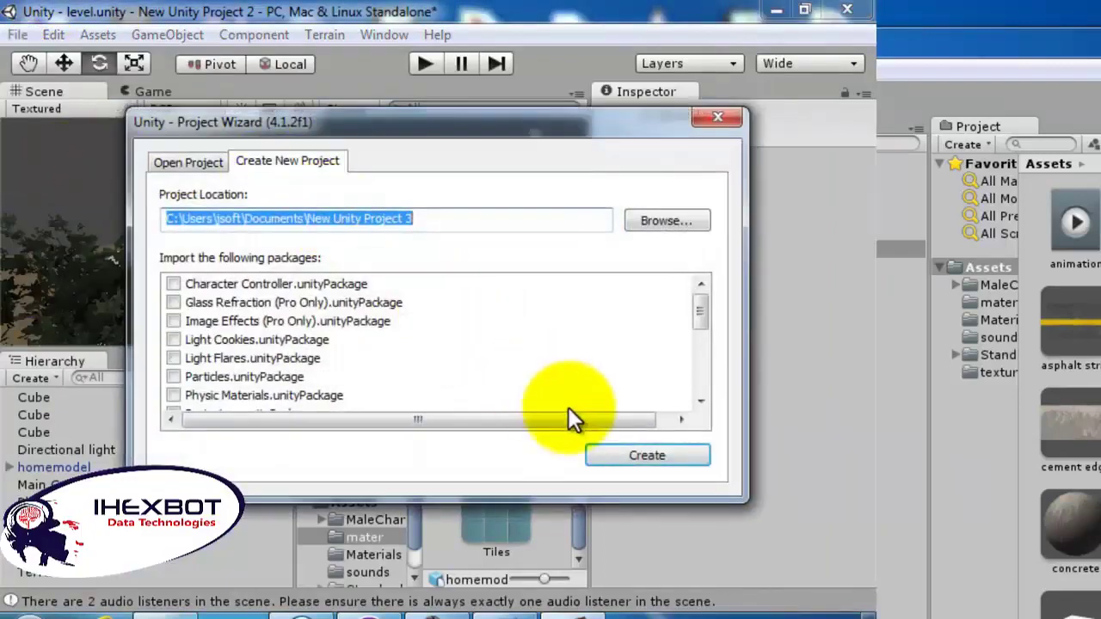
{"action": "left_click", "coordinate": [603, 453]}
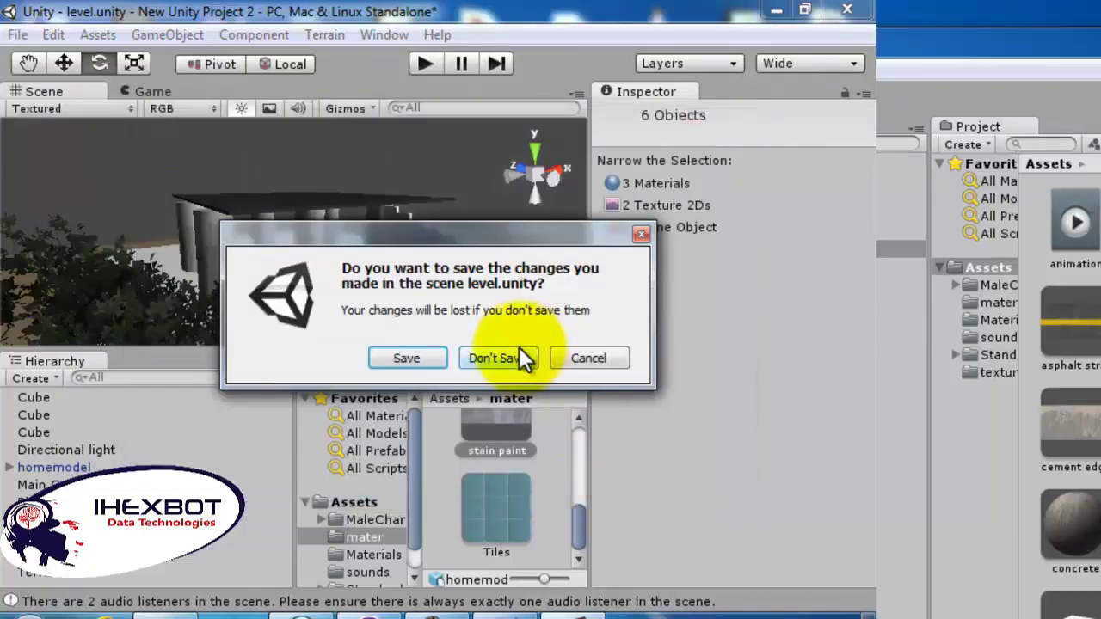
{"action": "left_click", "coordinate": [516, 354]}
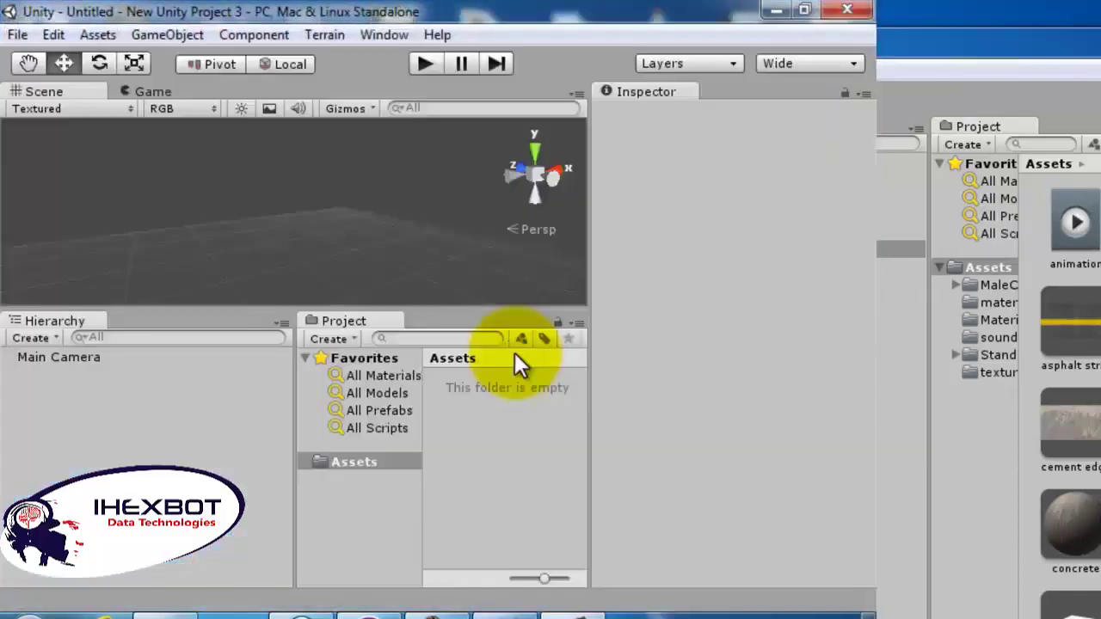
Create a plane and reset its transform so that its position is 0 on X, Y and Z
{"action": "left_click", "coordinate": [172, 36]}
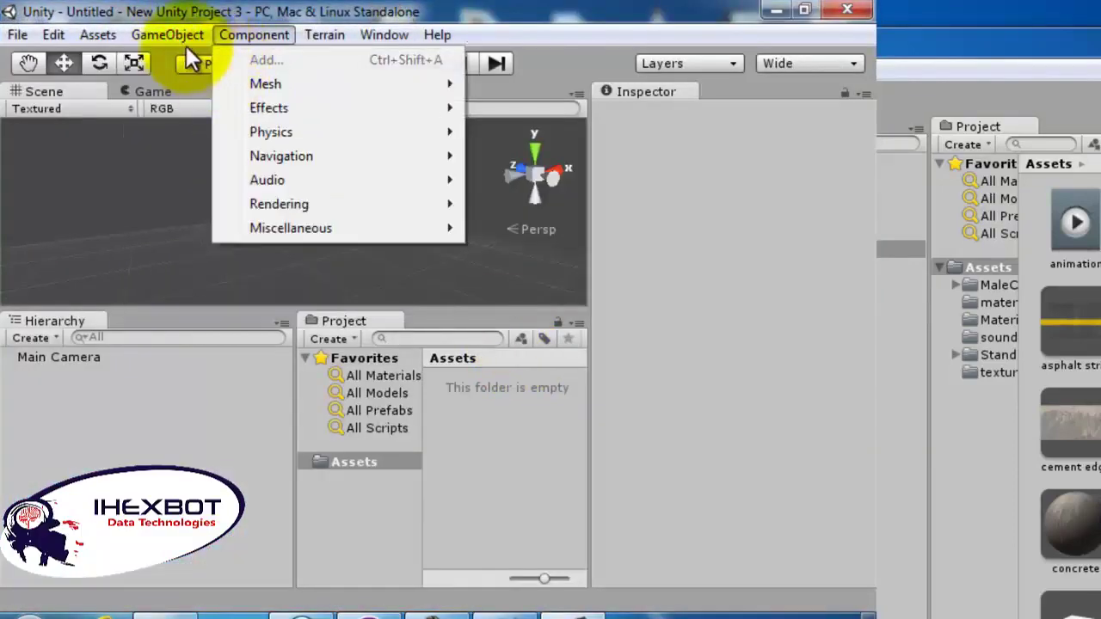
{"action": "mouse_move", "coordinate": [301, 85]}
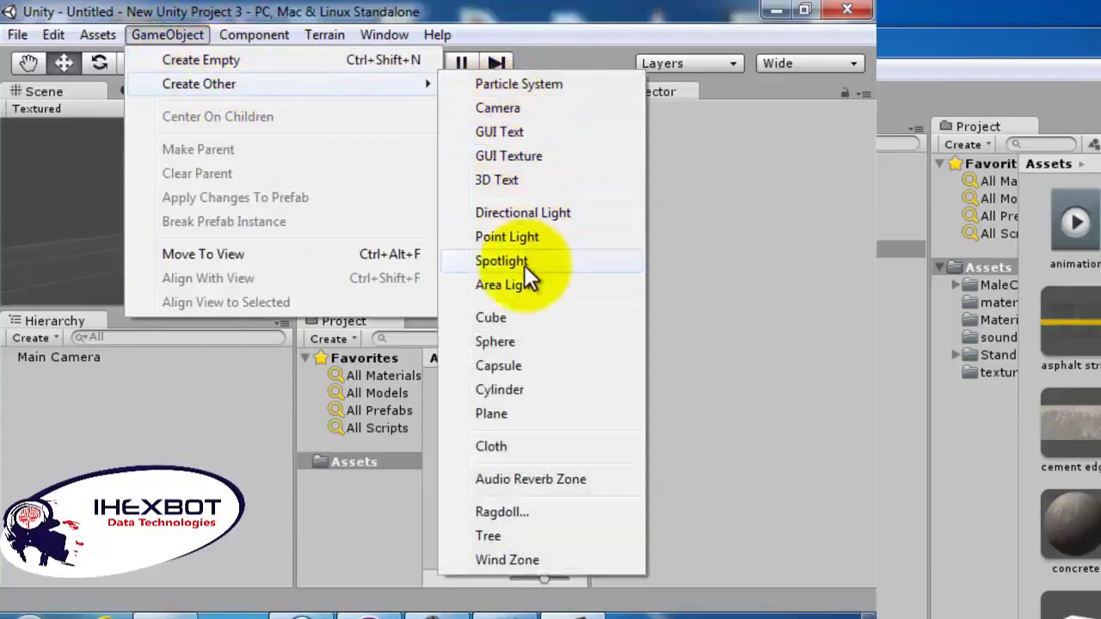
{"action": "left_click", "coordinate": [516, 409]}
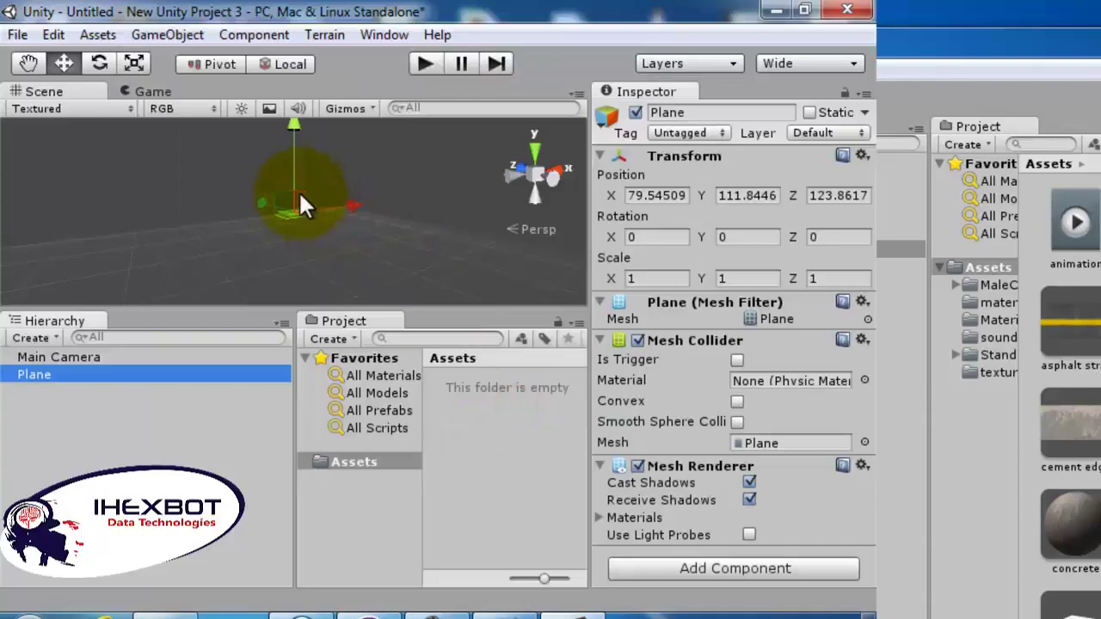
{"action": "left_click", "coordinate": [651, 195]}
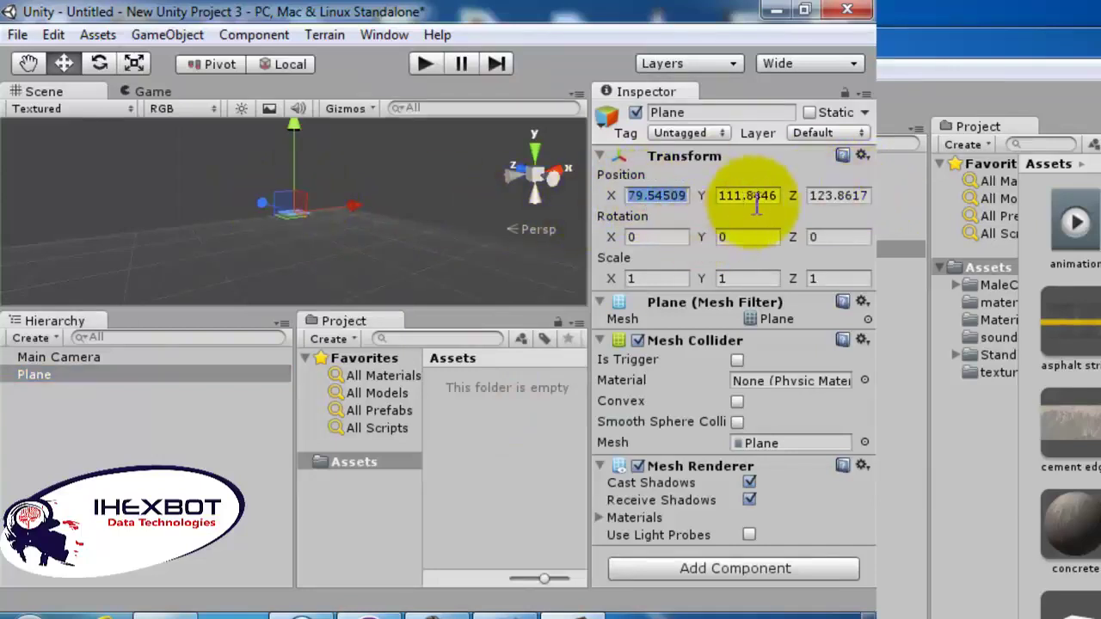
{"action": "left_click", "coordinate": [863, 155]}
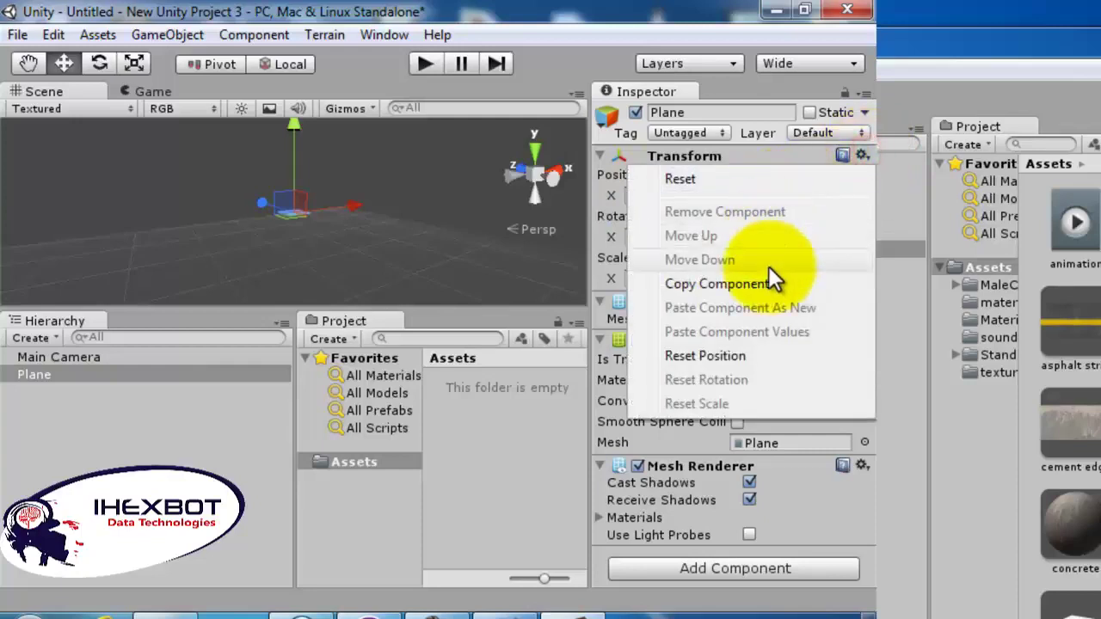
{"action": "left_click", "coordinate": [745, 180]}
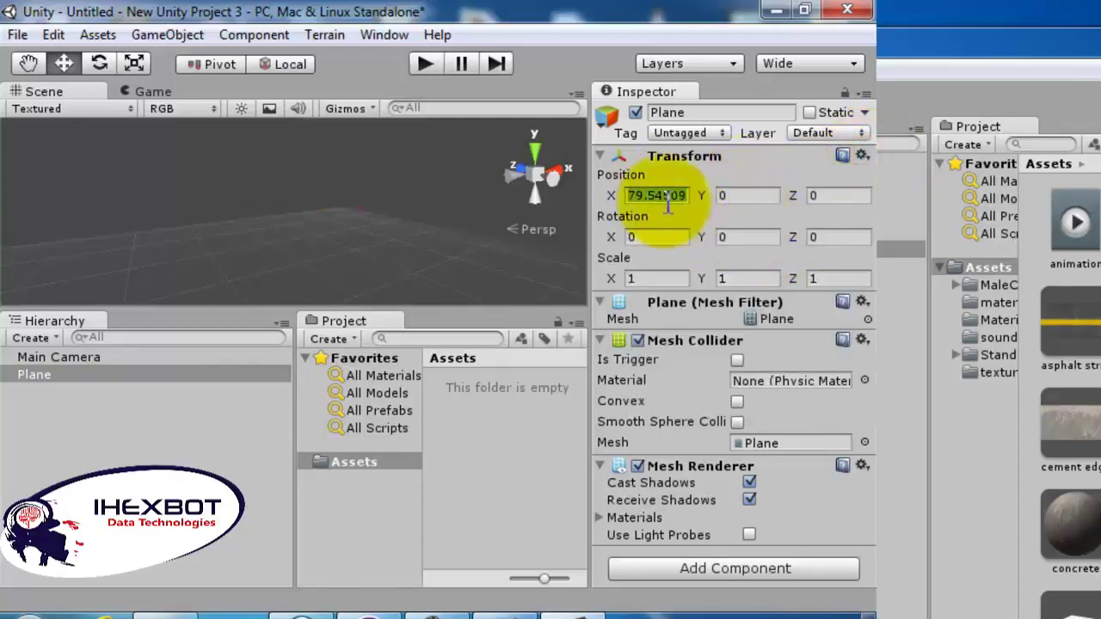
{"action": "type", "text": "0"}
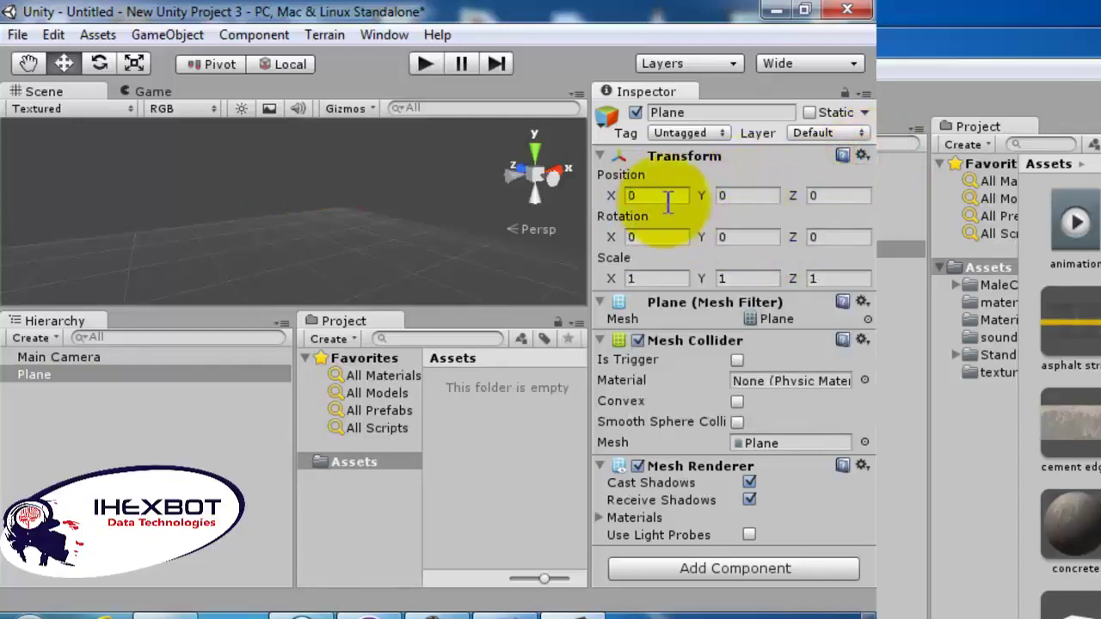
Frame the plane in the scene view and rename it as floor
{"action": "left_click", "coordinate": [122, 378]}
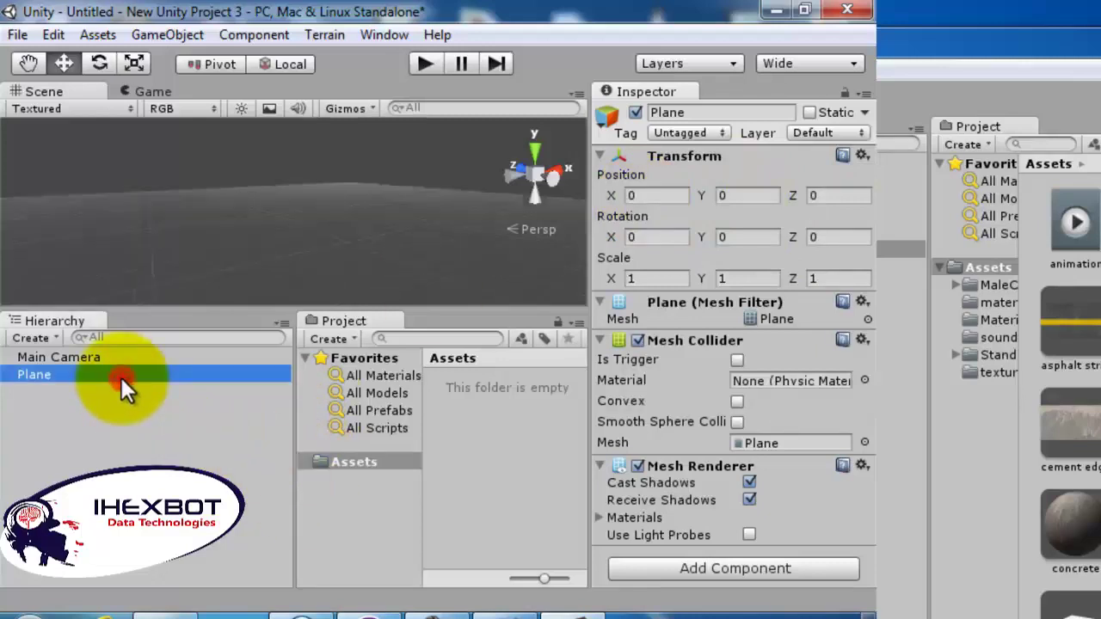
{"action": "double_click", "coordinate": [121, 384]}
{"action": "left_click", "coordinate": [252, 379]}
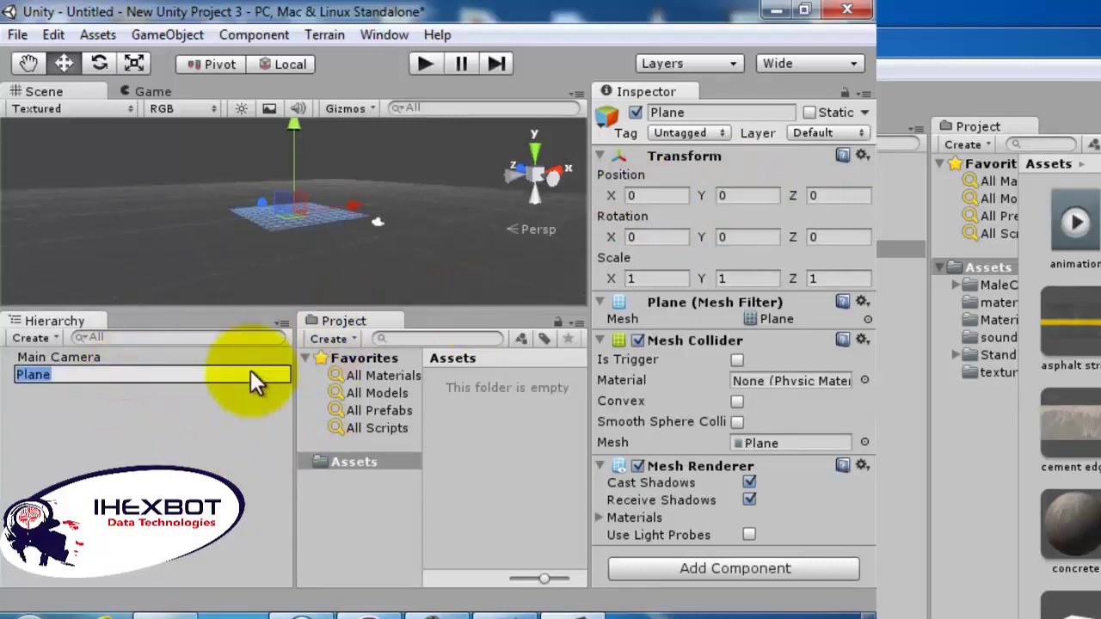
{"action": "type", "text": "floor"}
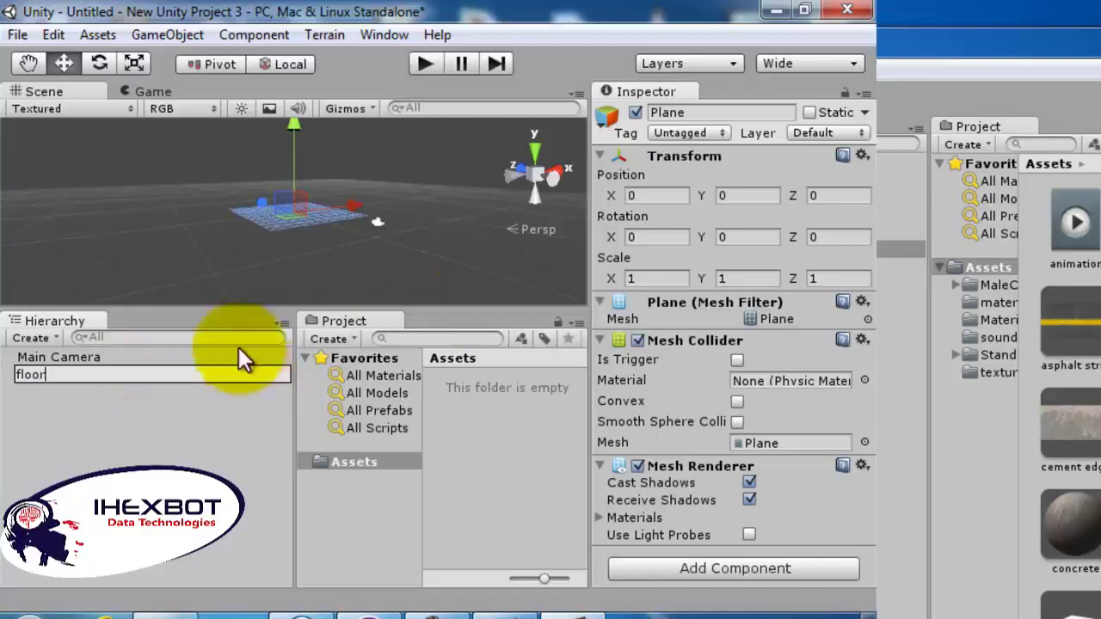
{"action": "left_click", "coordinate": [268, 253]}
{"action": "left_click", "coordinate": [267, 253]}
{"action": "left_click", "coordinate": [275, 225]}
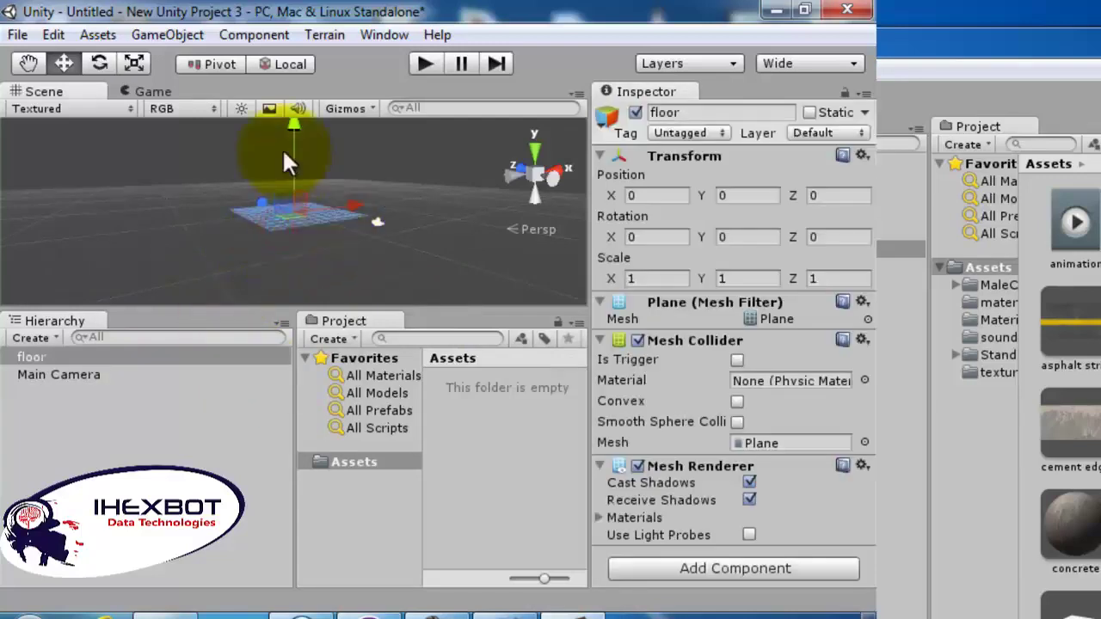
Scale the floor uniformly to about 4.11 on all three axes
{"action": "left_click", "coordinate": [127, 64]}
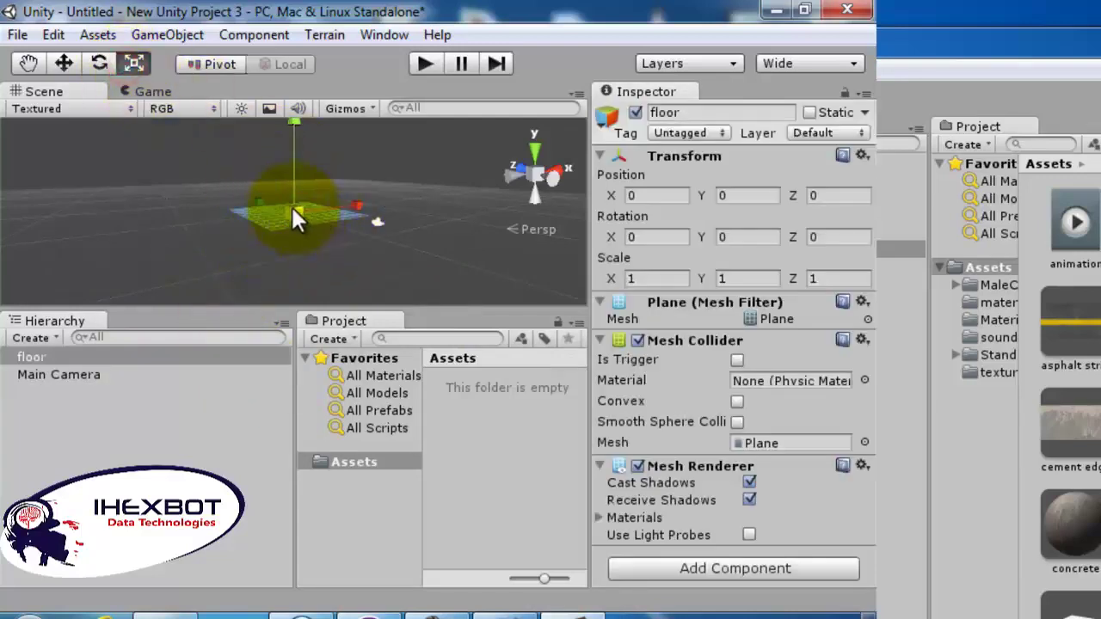
{"action": "left_click_drag", "start_coordinate": [293, 210], "coordinate": [611, 264]}
{"action": "left_click", "coordinate": [455, 191]}
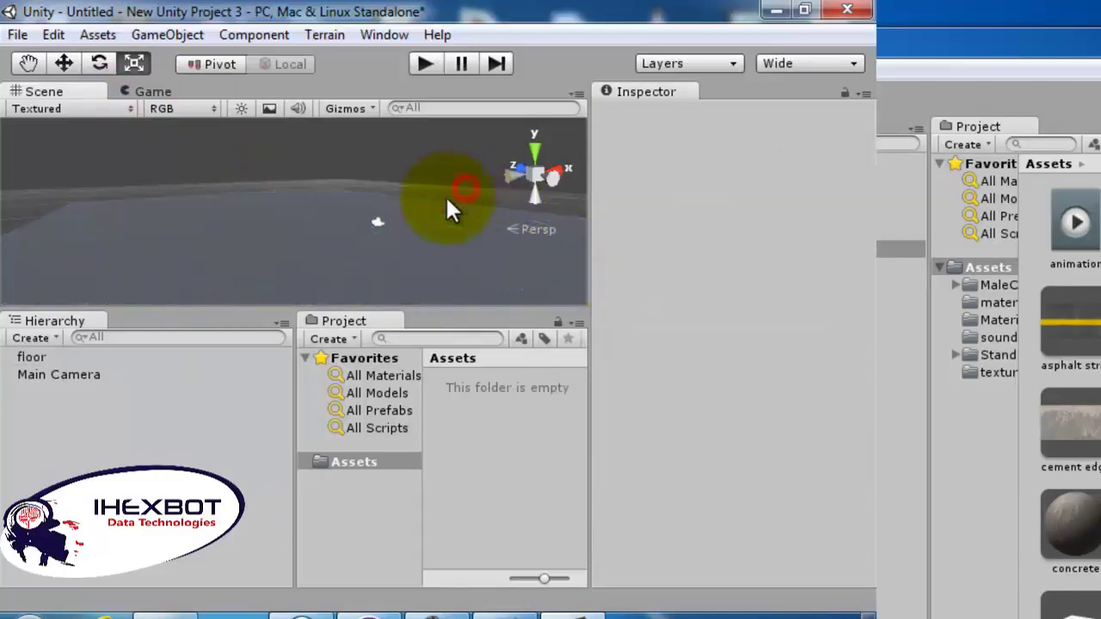
{"action": "left_click", "coordinate": [343, 253]}
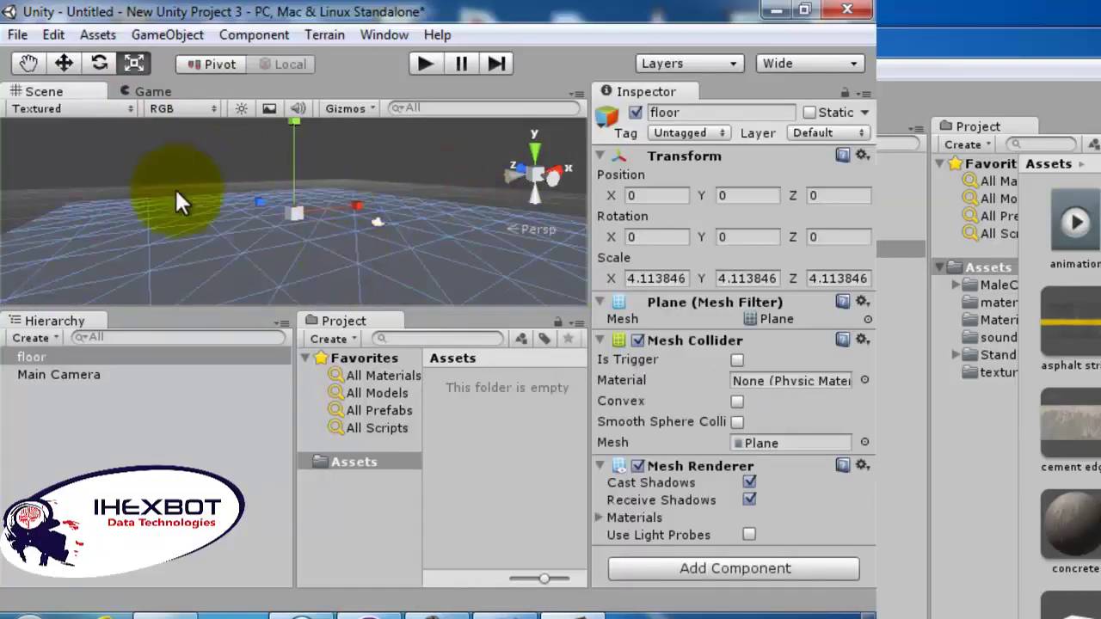
{"action": "right_click", "coordinate": [318, 465]}
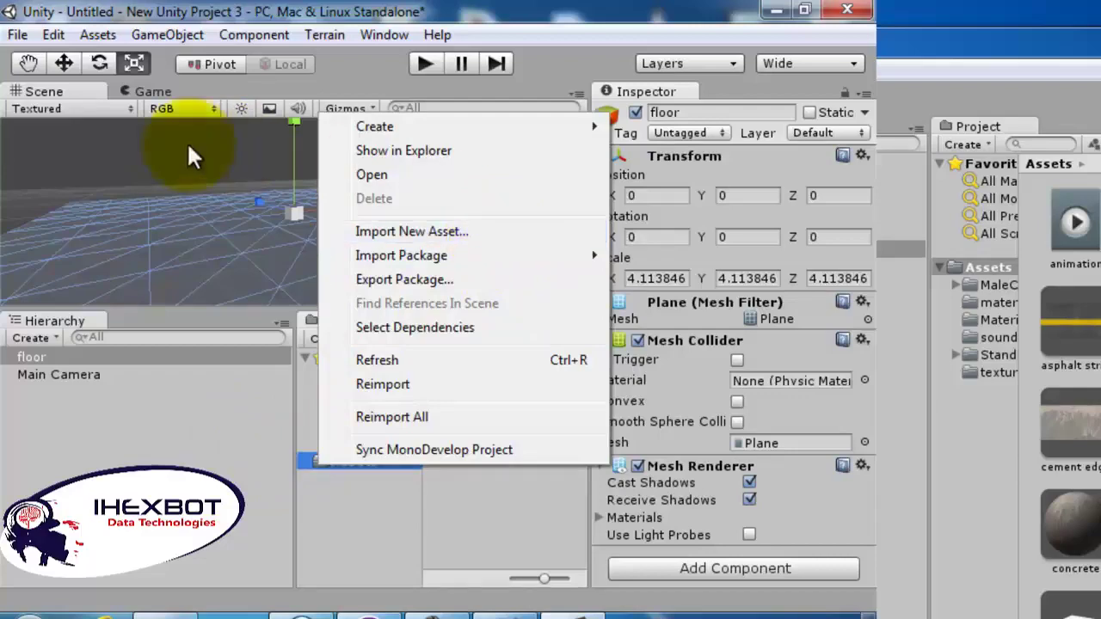
{"action": "left_click", "coordinate": [93, 36]}
{"action": "left_click", "coordinate": [158, 164]}
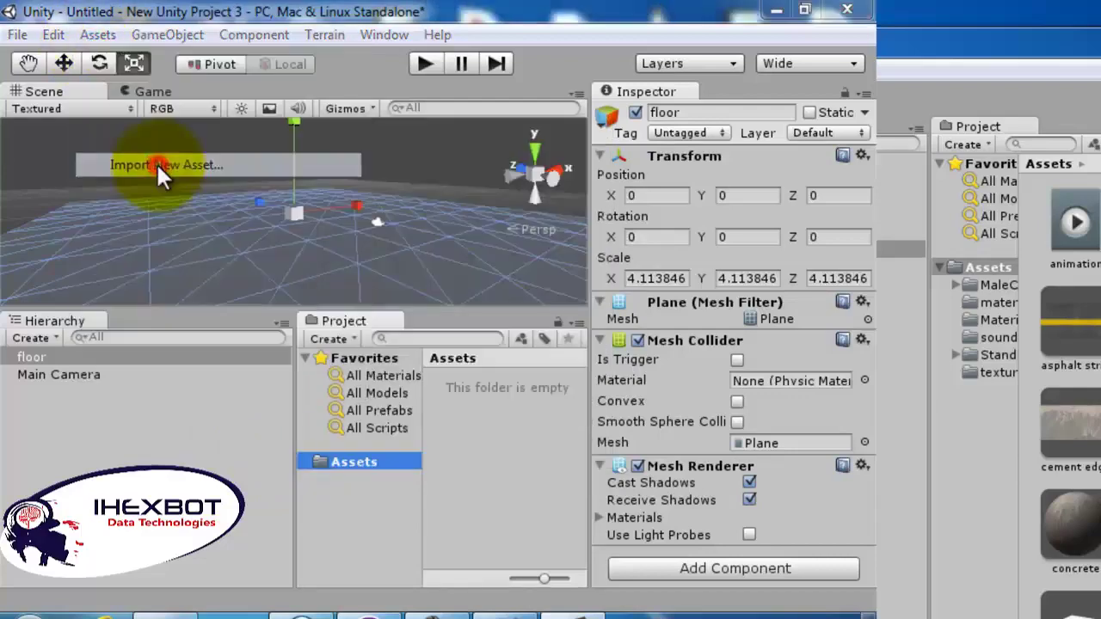
{"action": "left_click_drag", "start_coordinate": [720, 246], "coordinate": [718, 464]}
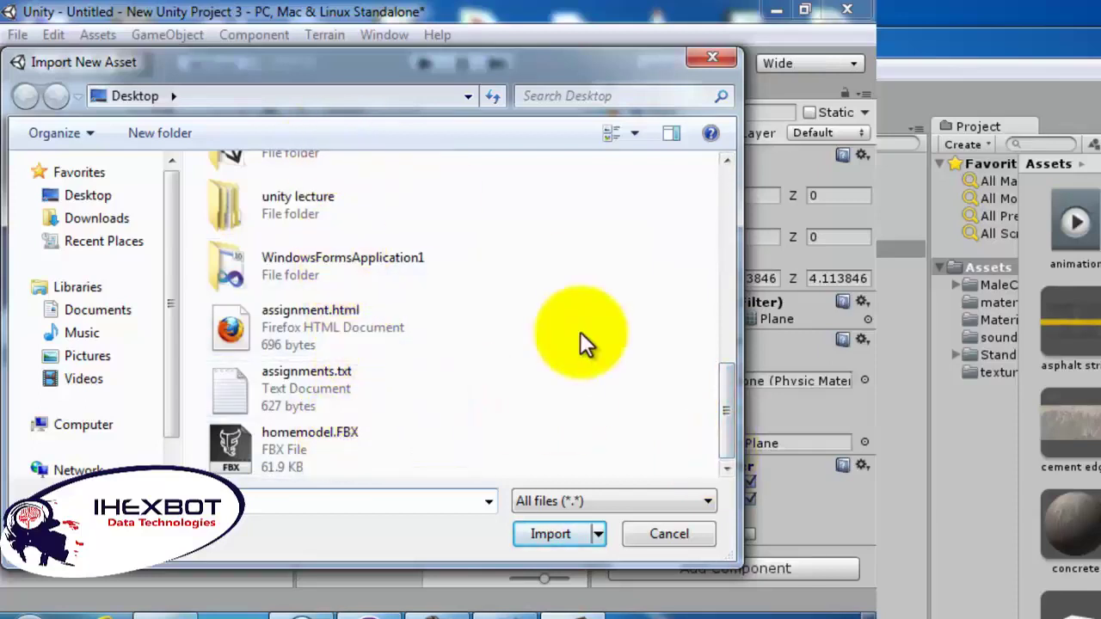
{"action": "left_click", "coordinate": [351, 435]}
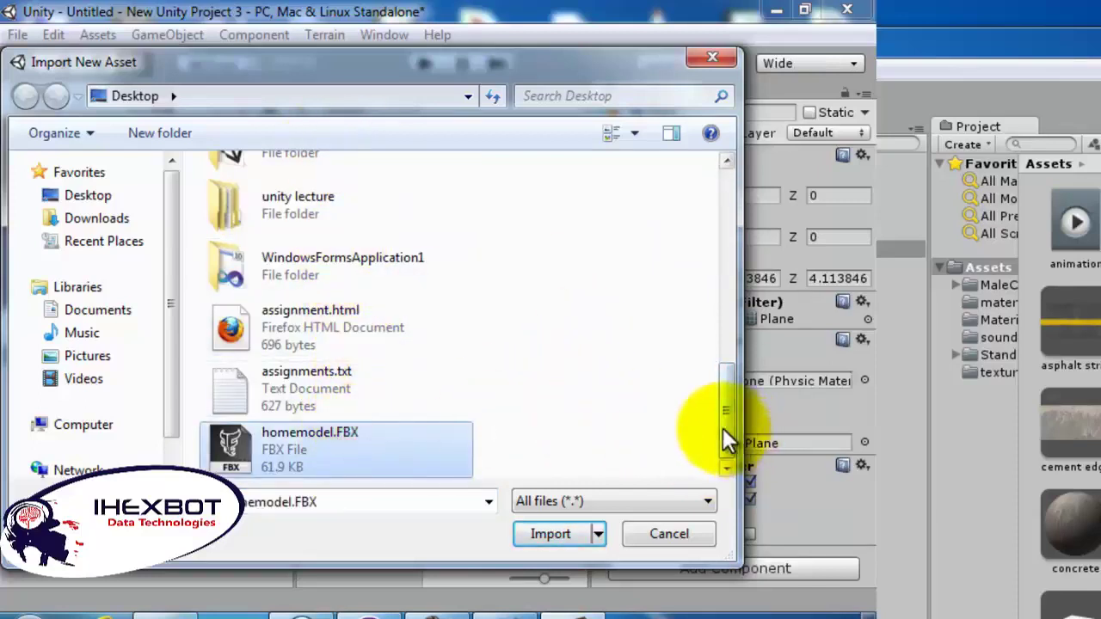
{"action": "left_click_drag", "start_coordinate": [722, 427], "coordinate": [725, 501]}
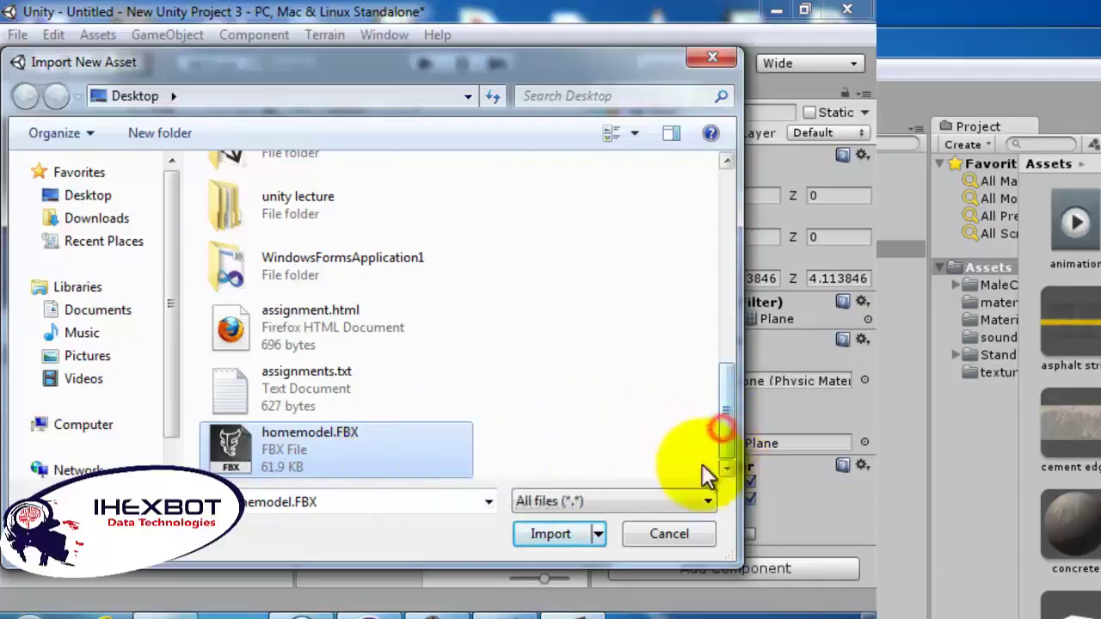
{"action": "left_click", "coordinate": [636, 503]}
{"action": "left_click", "coordinate": [654, 439]}
{"action": "left_click", "coordinate": [668, 534]}
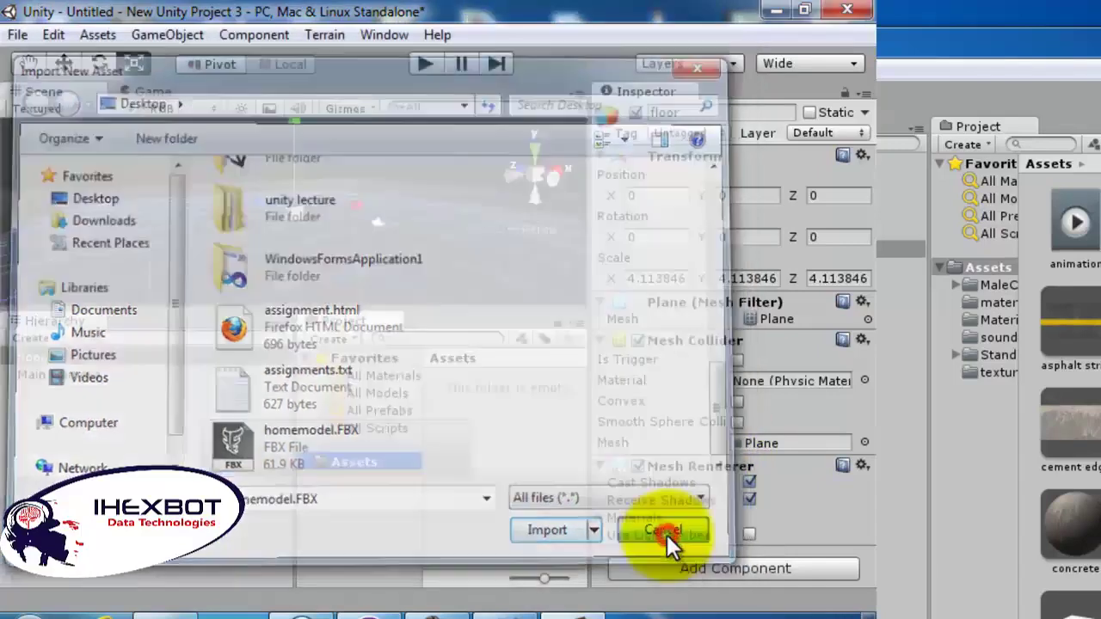
Bring the homemodel package from the desktop into the project's Assets folder and import all of its items
{"action": "left_click", "coordinate": [827, 611]}
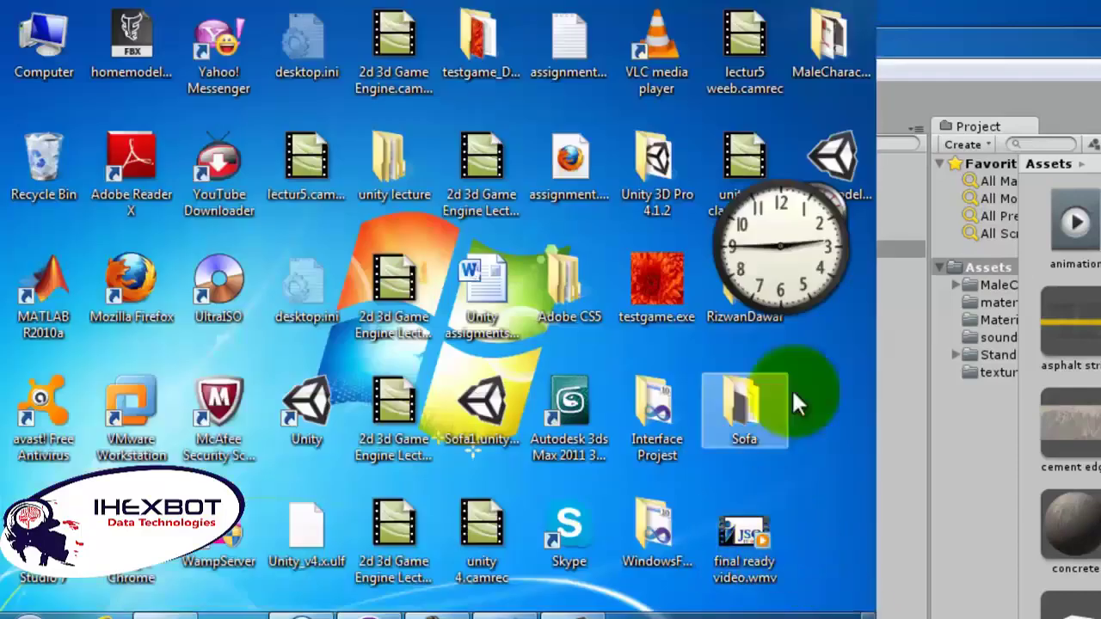
{"action": "left_click", "coordinate": [863, 150]}
{"action": "left_click_drag", "start_coordinate": [863, 147], "coordinate": [437, 458]}
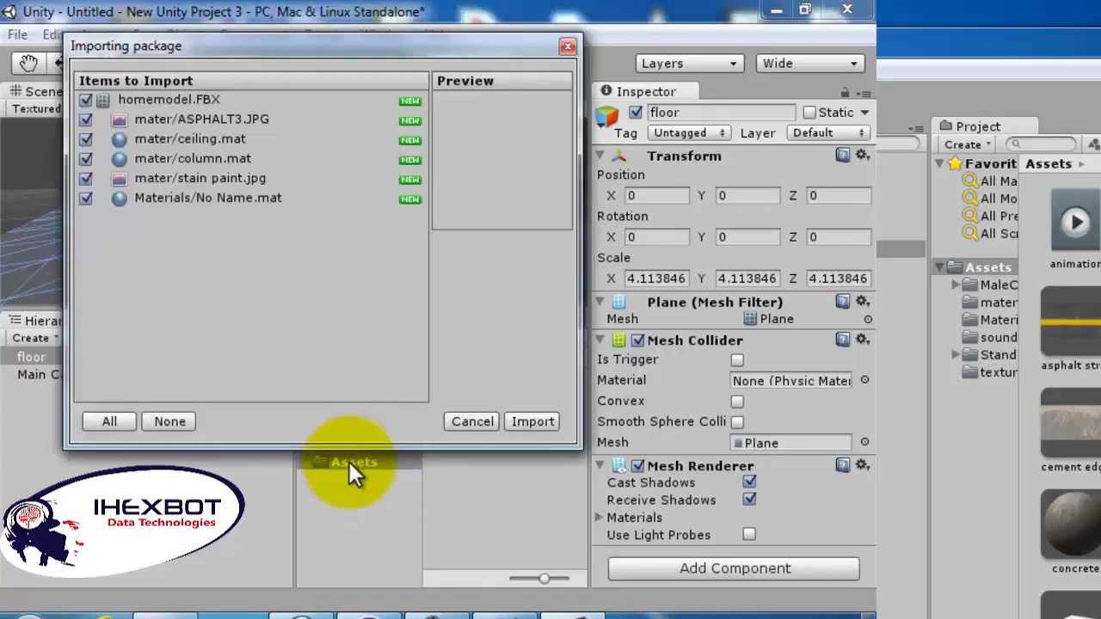
{"action": "left_click", "coordinate": [516, 422]}
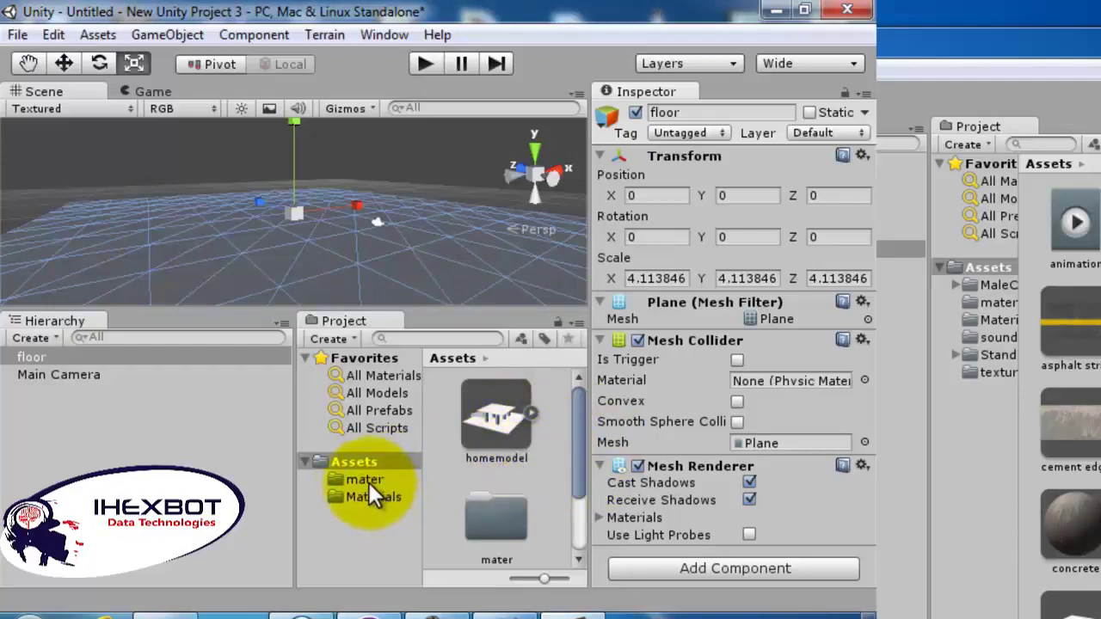
Place homemodel from the Assets folder onto the floor in the scene and raise it vertically
{"action": "left_click_drag", "start_coordinate": [499, 417], "coordinate": [318, 208]}
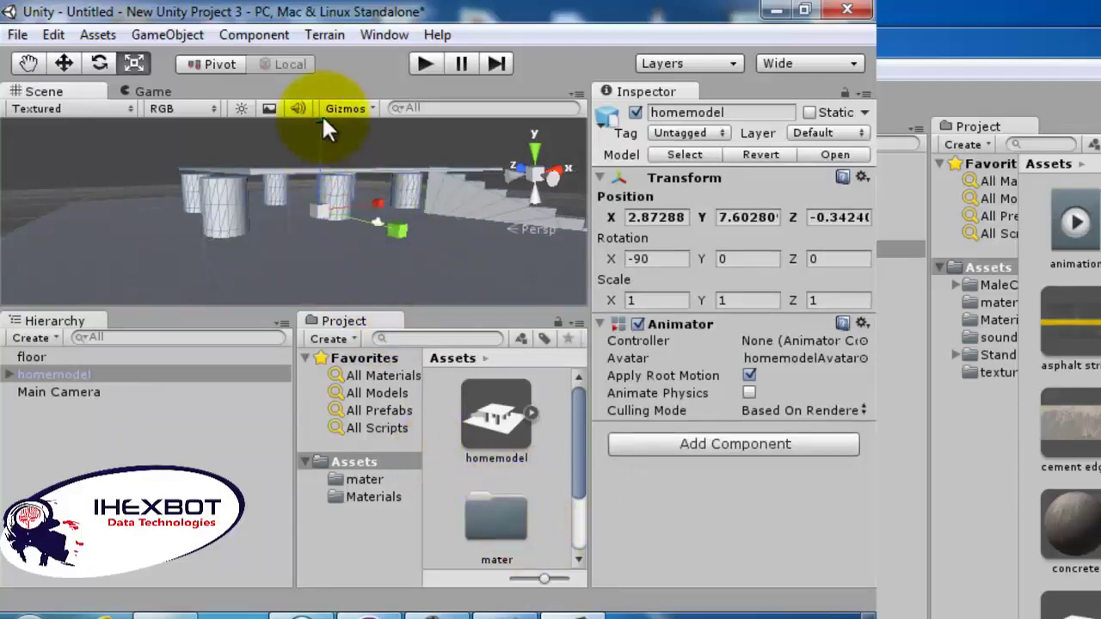
{"action": "left_click", "coordinate": [65, 64]}
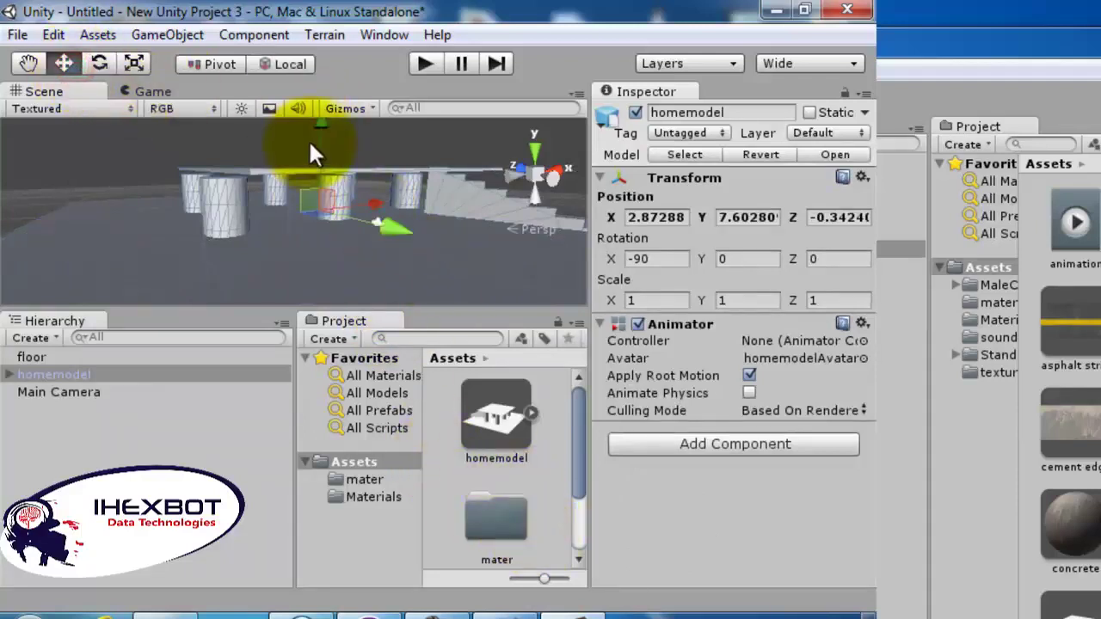
{"action": "left_click_drag", "start_coordinate": [307, 139], "coordinate": [325, 52]}
{"action": "left_click", "coordinate": [402, 185]}
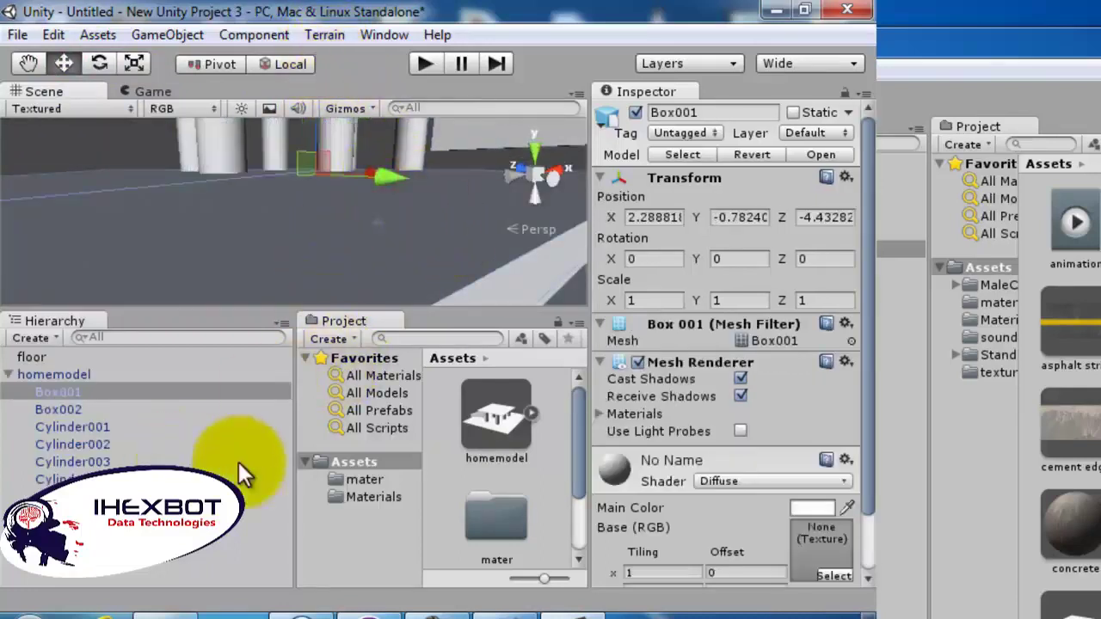
Apply the column material from the mater folder to homemodel's cylindrical columns
{"action": "left_click_drag", "start_coordinate": [574, 475], "coordinate": [574, 509]}
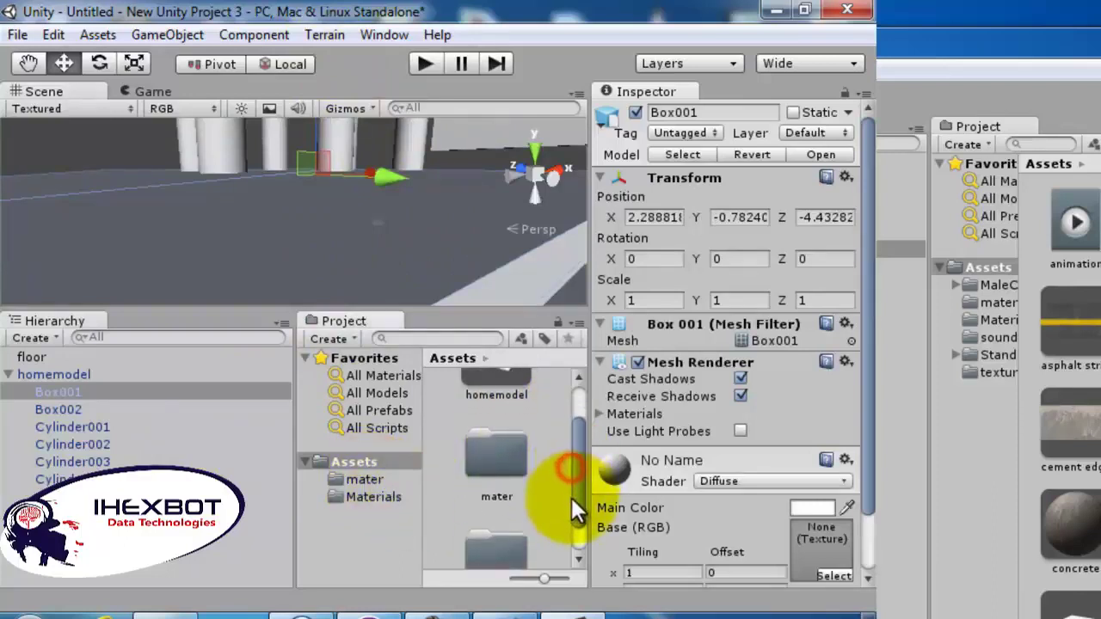
{"action": "left_click", "coordinate": [524, 480]}
{"action": "double_click", "coordinate": [523, 480]}
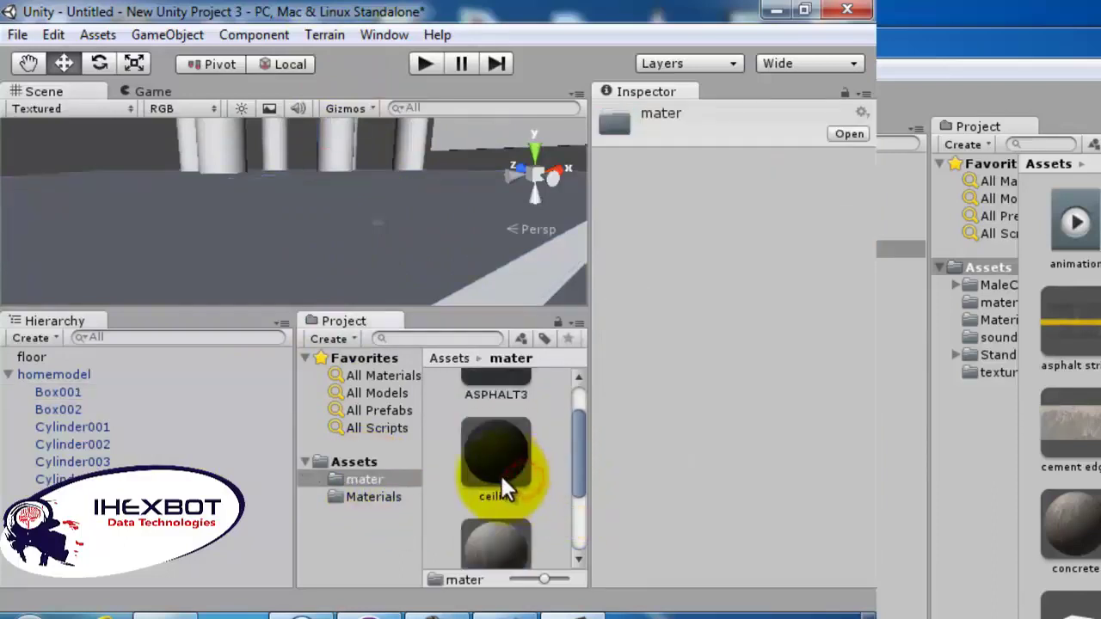
{"action": "left_click_drag", "start_coordinate": [503, 484], "coordinate": [503, 448]}
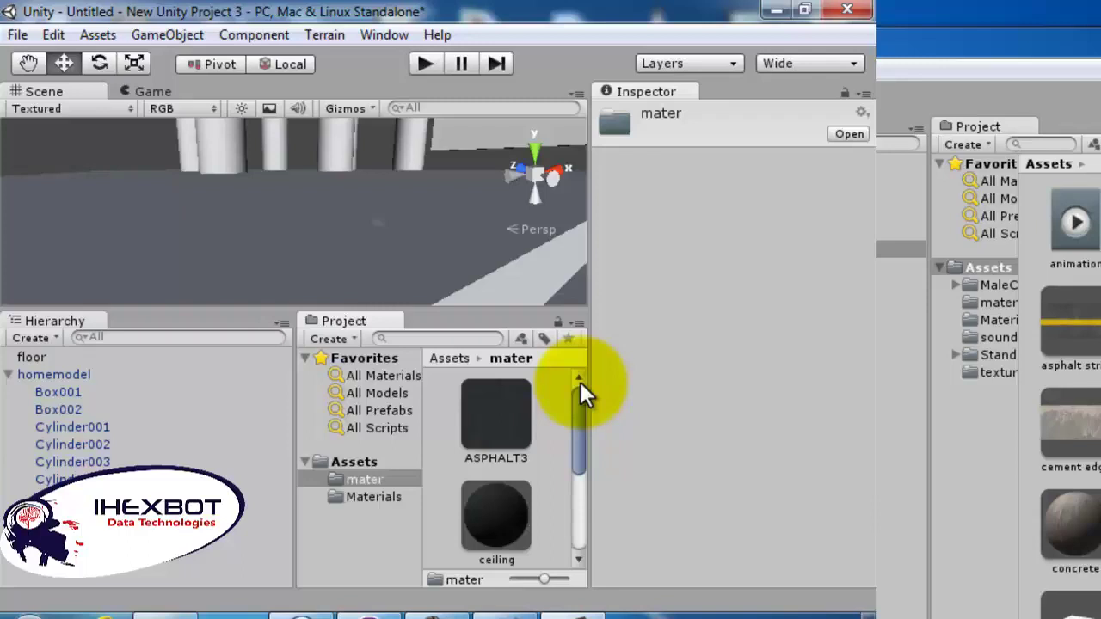
{"action": "key", "text": "alt"}
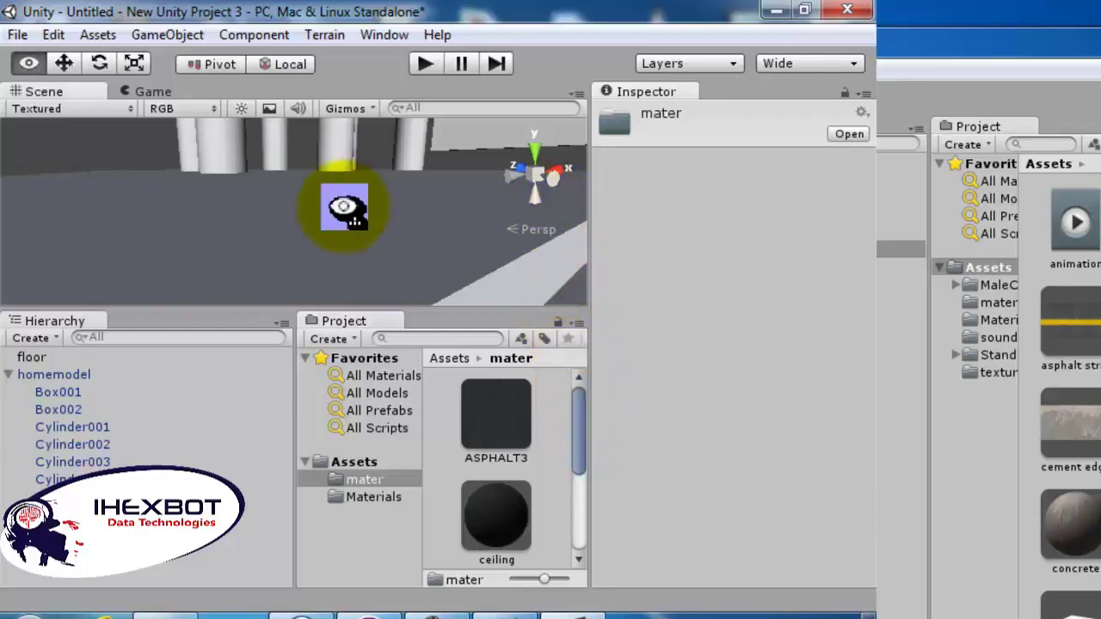
{"action": "left_click_drag", "start_coordinate": [344, 206], "coordinate": [332, 172], "text": "alt"}
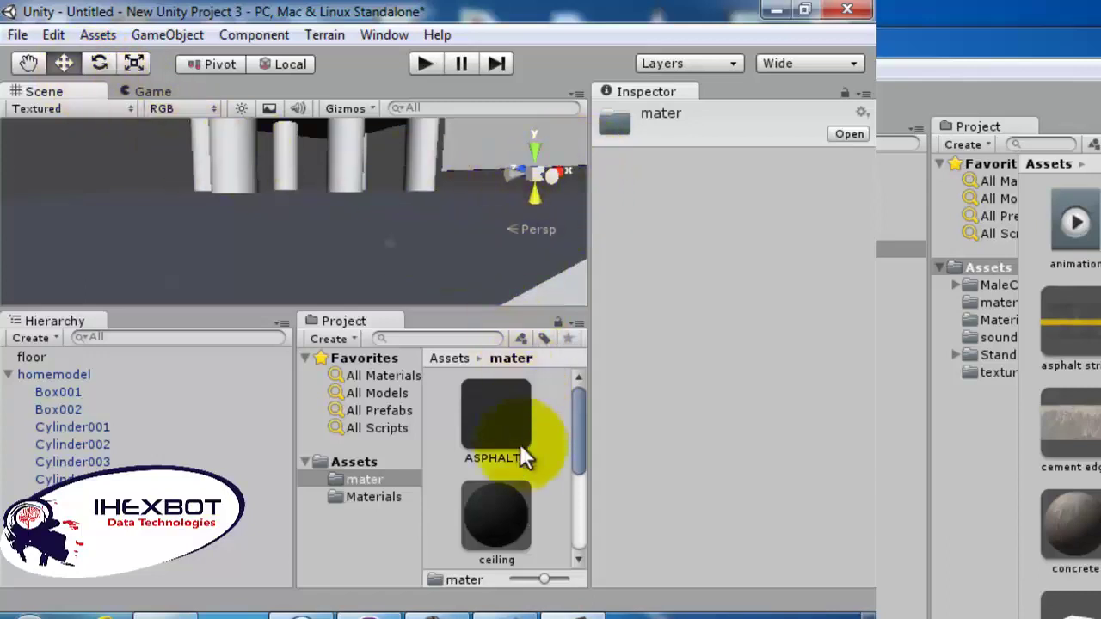
{"action": "left_click_drag", "start_coordinate": [580, 440], "coordinate": [350, 184]}
{"action": "left_click_drag", "start_coordinate": [360, 360], "coordinate": [290, 168]}
{"action": "left_click_drag", "start_coordinate": [487, 496], "coordinate": [246, 159]}
{"action": "left_click_drag", "start_coordinate": [483, 464], "coordinate": [203, 151]}
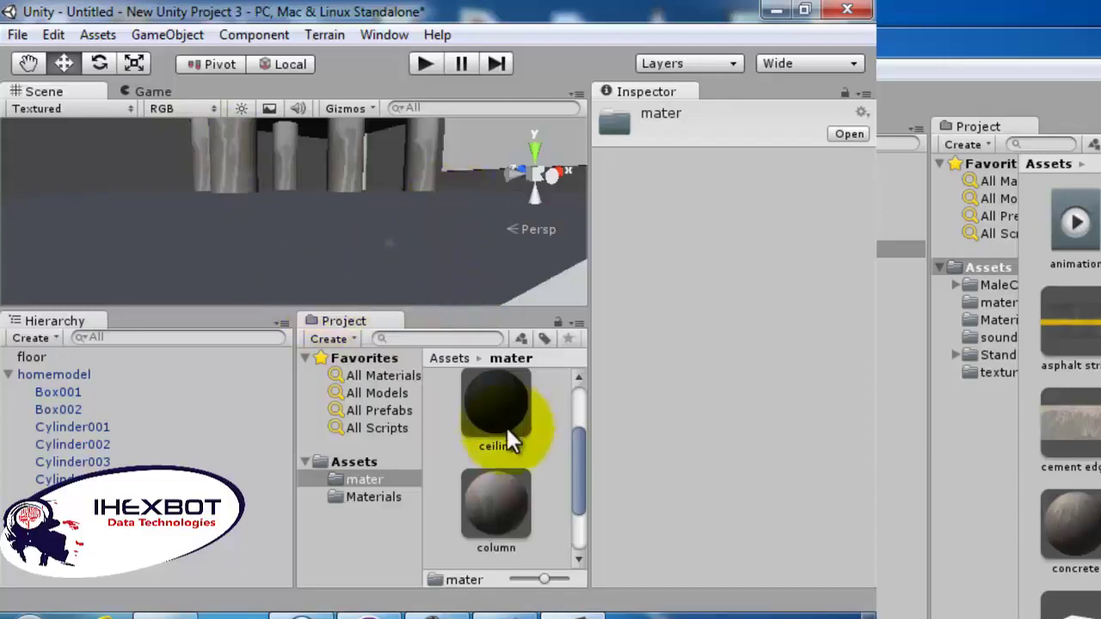
{"action": "left_click_drag", "start_coordinate": [496, 505], "coordinate": [386, 234]}
Create a prefab named homemodel in the mater folder
{"action": "left_click", "coordinate": [366, 564]}
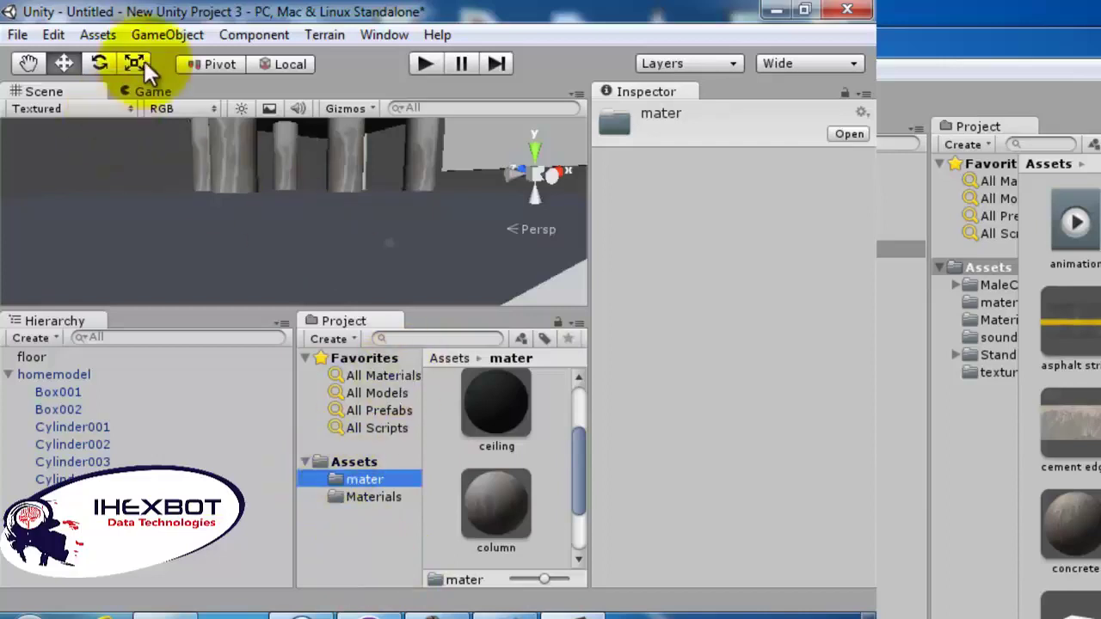
{"action": "left_click", "coordinate": [103, 36]}
{"action": "mouse_move", "coordinate": [251, 67]}
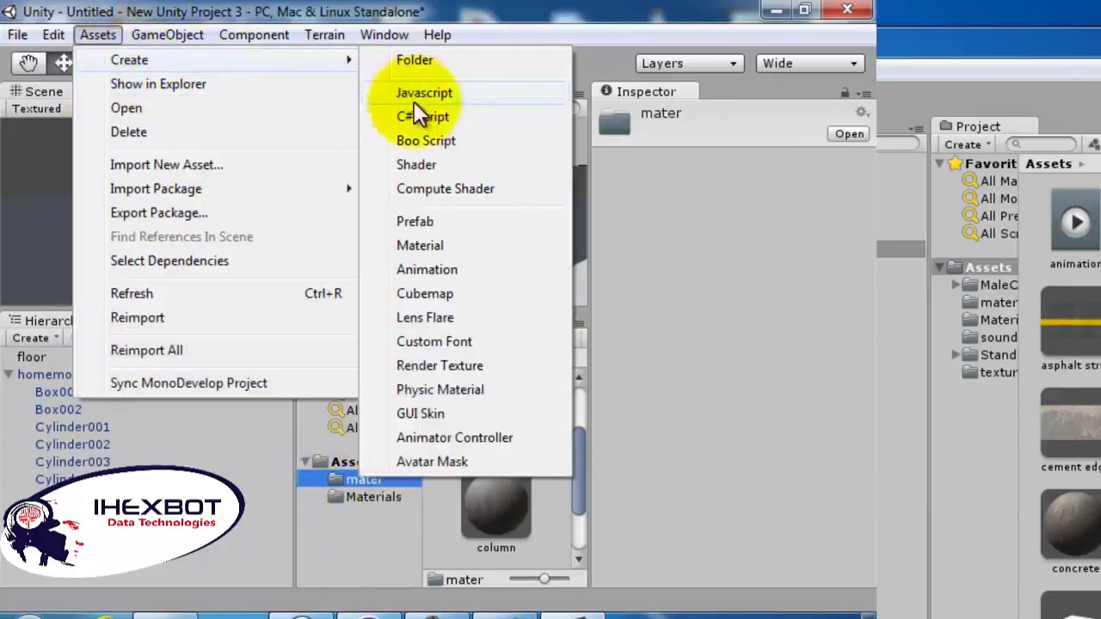
{"action": "left_click", "coordinate": [420, 221]}
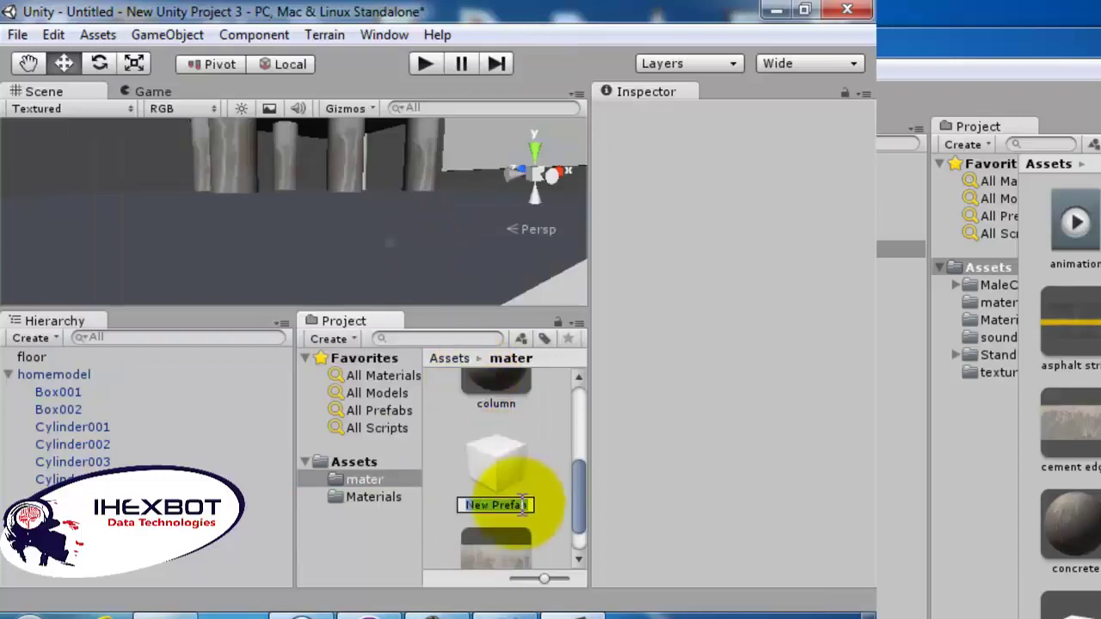
{"action": "type", "text": "m"}
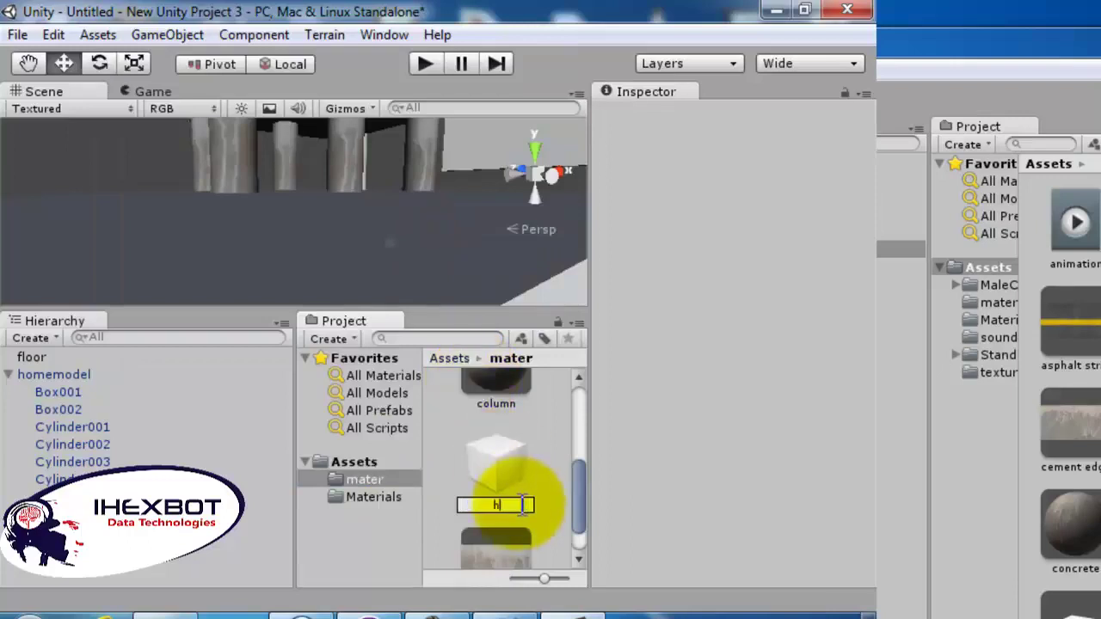
{"action": "type", "text": "omemodel"}
{"action": "left_click", "coordinate": [378, 533]}
Store the scene's homemodel object in the new homemodel prefab and rotate the prefab's preview
{"action": "left_click_drag", "start_coordinate": [53, 371], "coordinate": [518, 485]}
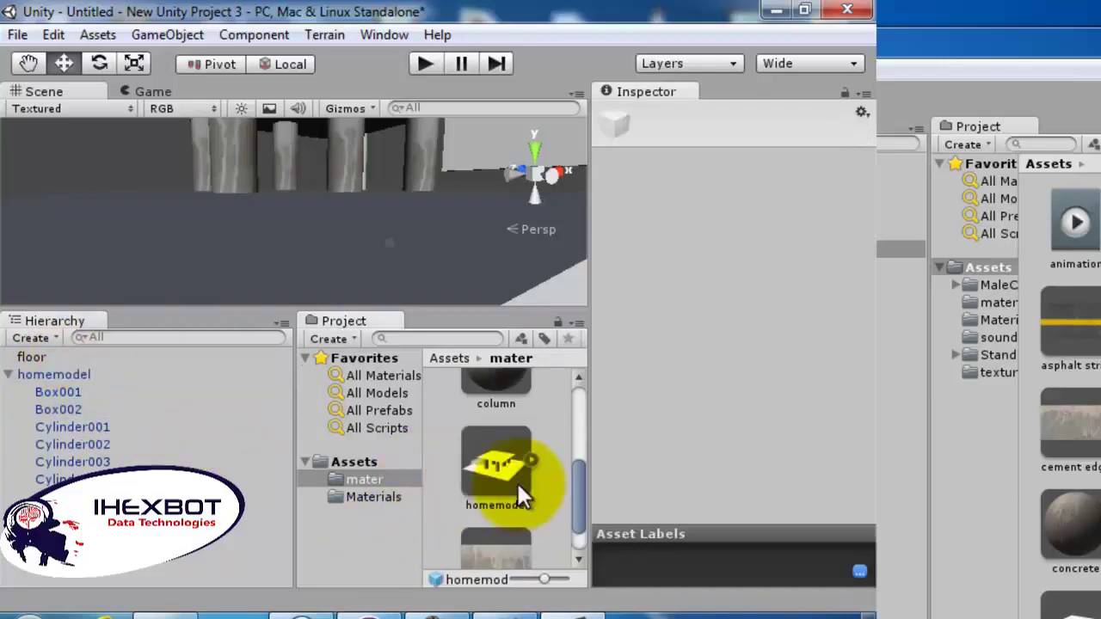
{"action": "left_click", "coordinate": [504, 465]}
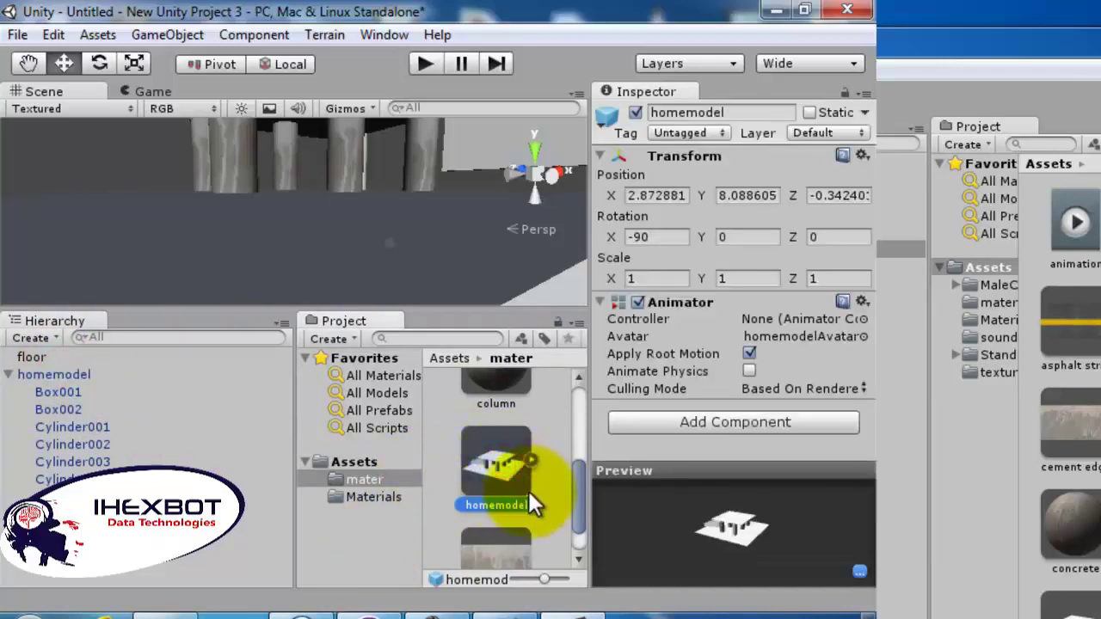
{"action": "left_click_drag", "start_coordinate": [733, 516], "coordinate": [760, 528]}
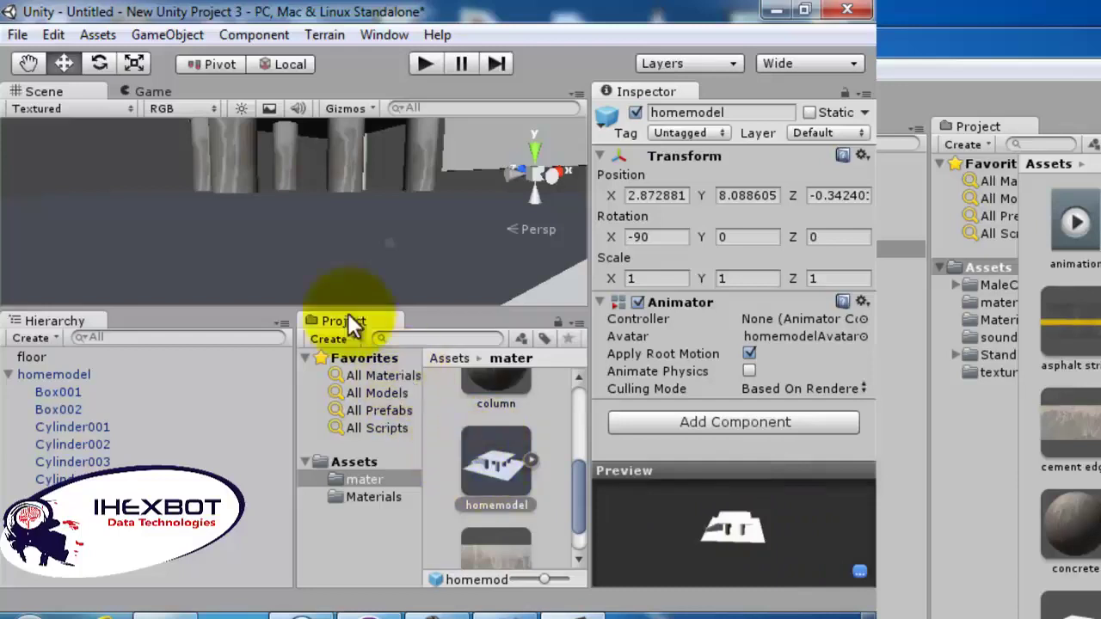
Select the dependencies of the homemodel prefab and look through the selected items in the mater folder
{"action": "left_click", "coordinate": [62, 35]}
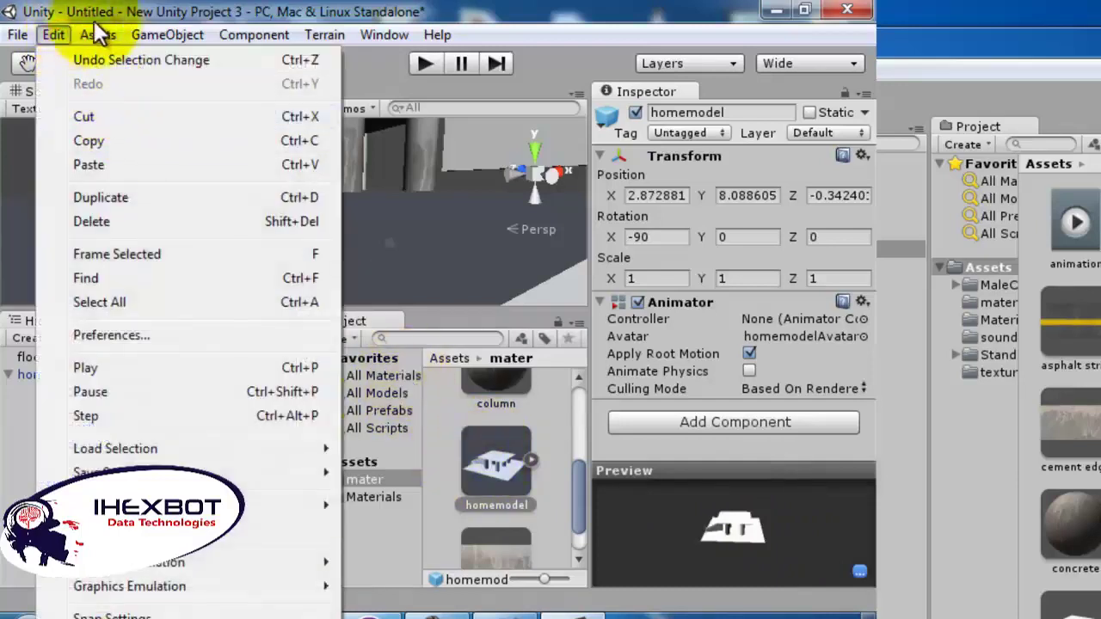
{"action": "mouse_move", "coordinate": [98, 34]}
{"action": "left_click", "coordinate": [179, 262]}
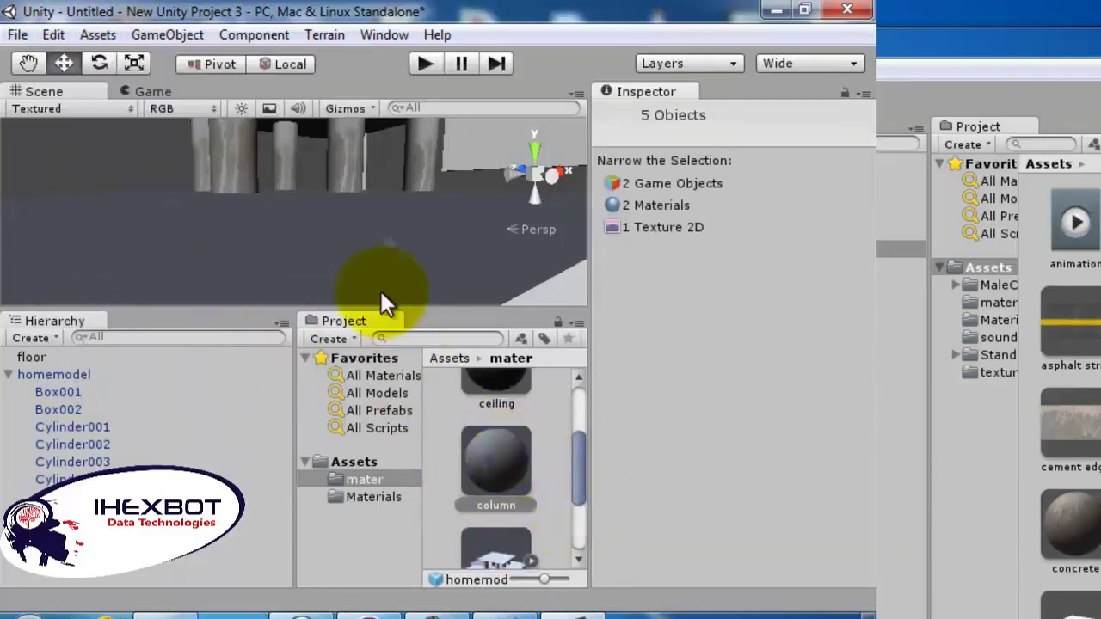
{"action": "left_click", "coordinate": [99, 34]}
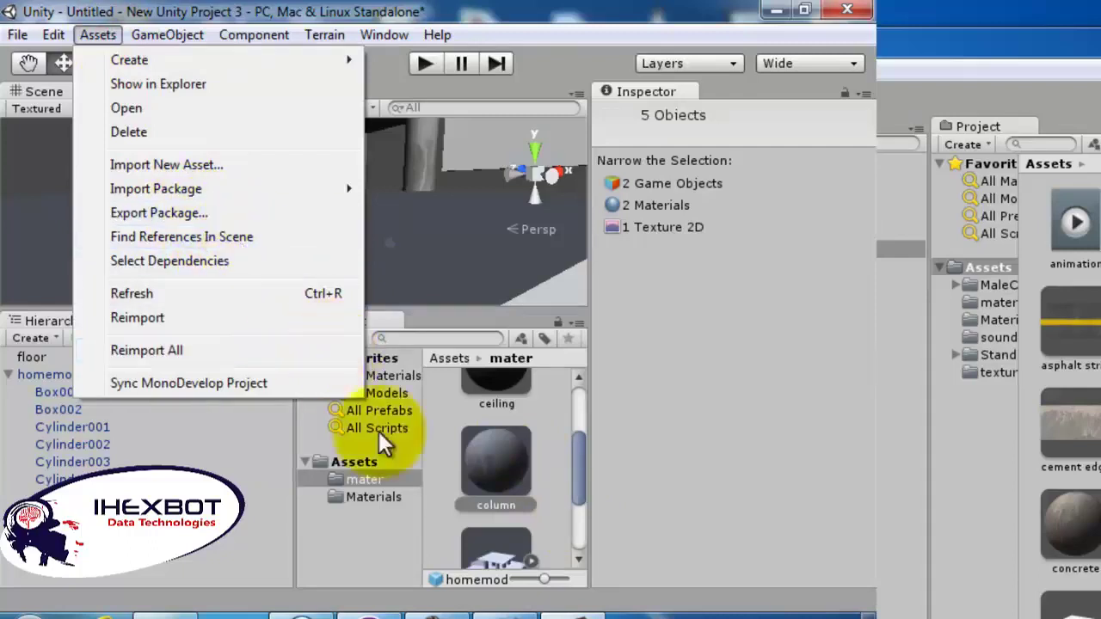
{"action": "left_click", "coordinate": [376, 547]}
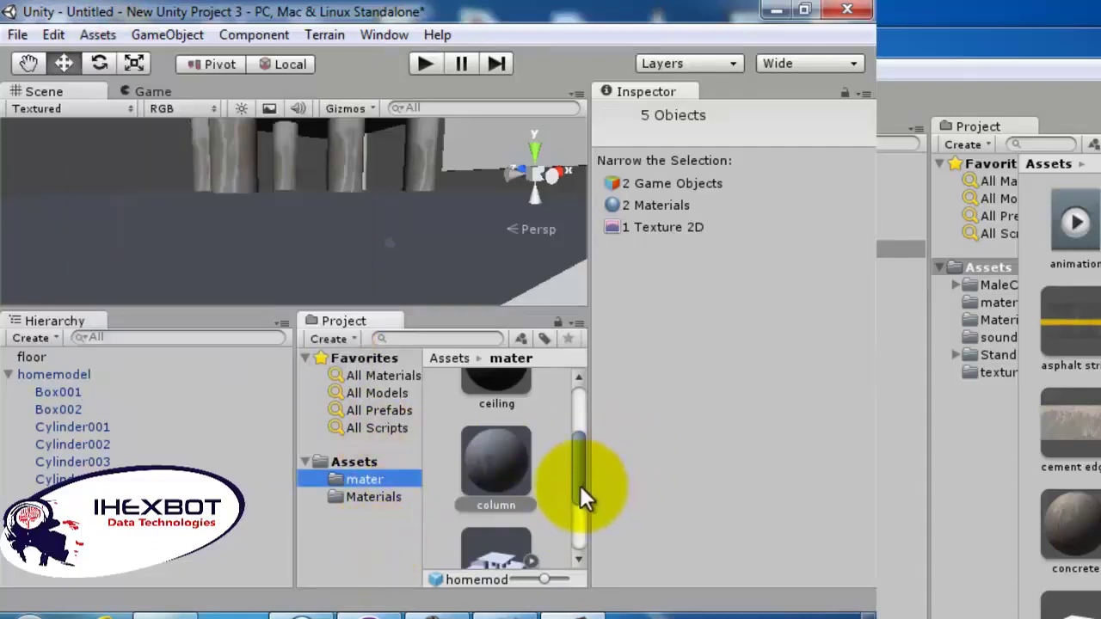
{"action": "mouse_move", "coordinate": [582, 482]}
{"action": "left_mouse_down"}
{"action": "mouse_move", "coordinate": [577, 430]}
{"action": "mouse_move", "coordinate": [597, 546]}
{"action": "mouse_move", "coordinate": [573, 437]}
{"action": "mouse_move", "coordinate": [483, 399]}
{"action": "left_mouse_up"}
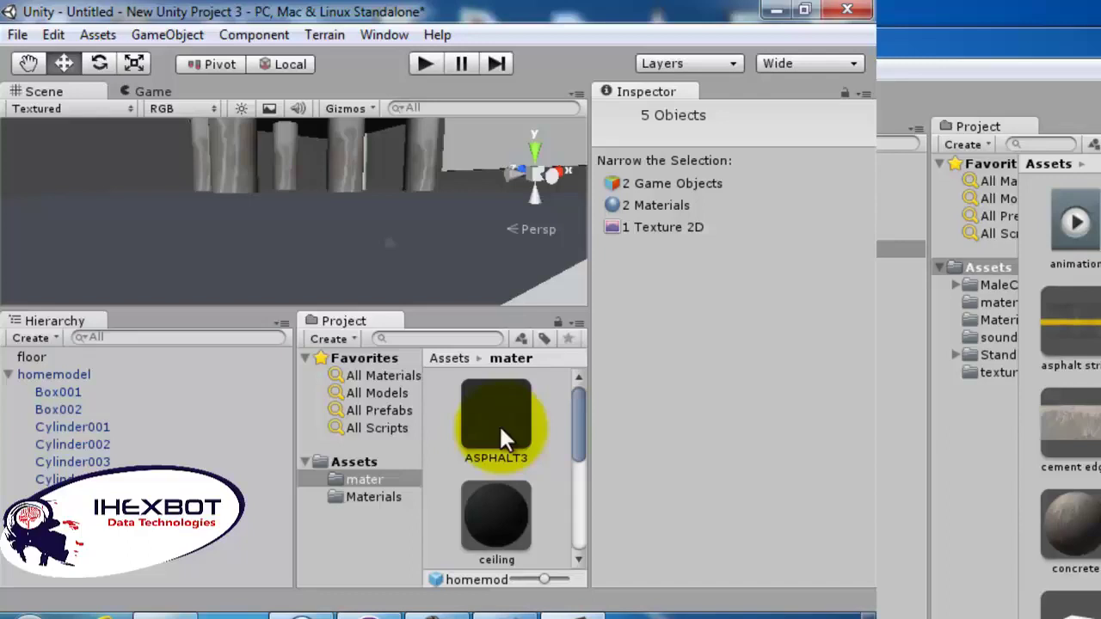
Delete the homemodel object from the scene
{"action": "left_click", "coordinate": [54, 375]}
{"action": "right_click", "coordinate": [54, 376]}
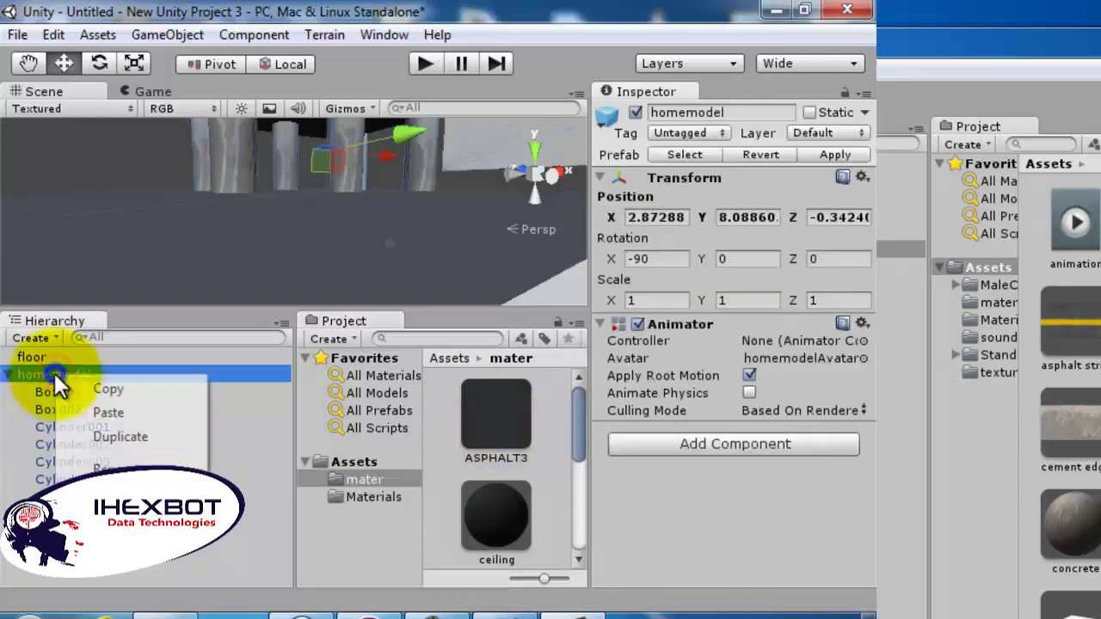
{"action": "left_click", "coordinate": [99, 464]}
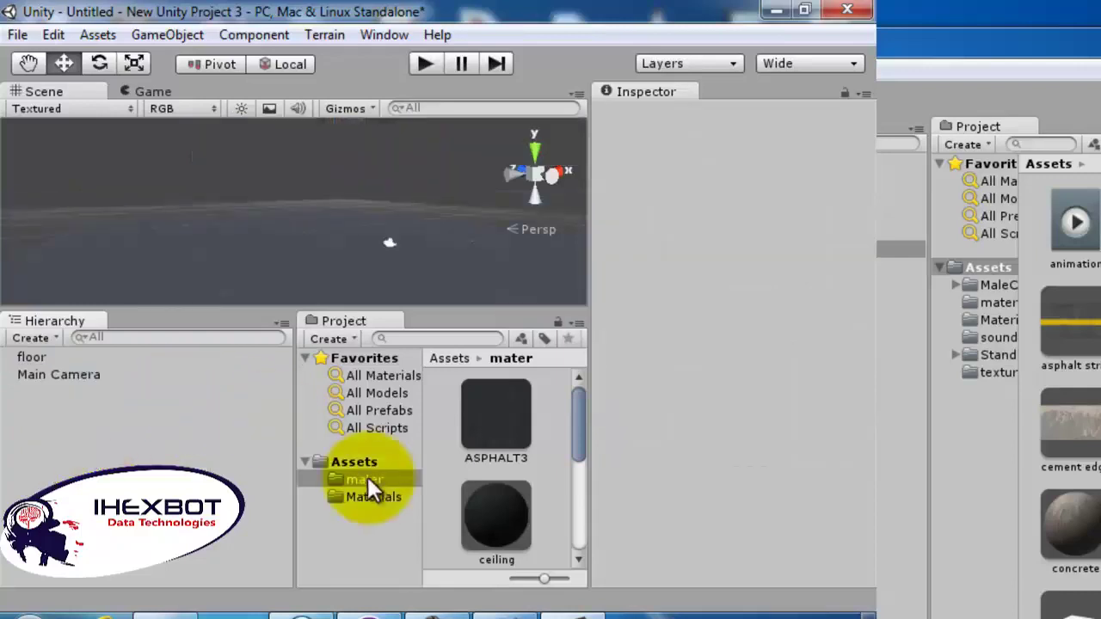
{"action": "left_click", "coordinate": [434, 615]}
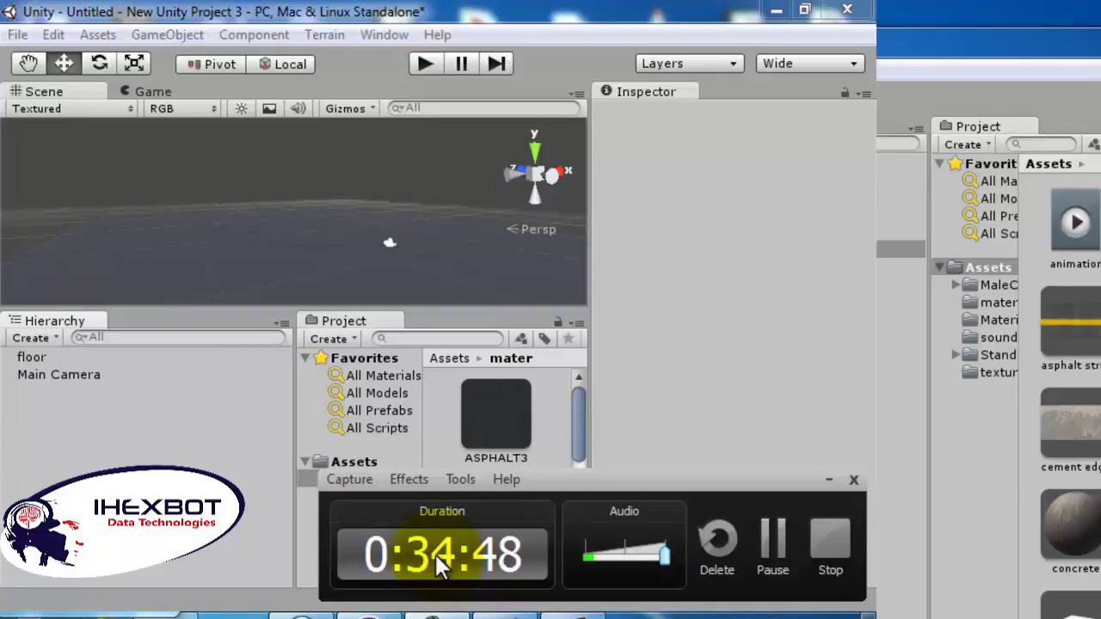
{"action": "left_click", "coordinate": [438, 256]}
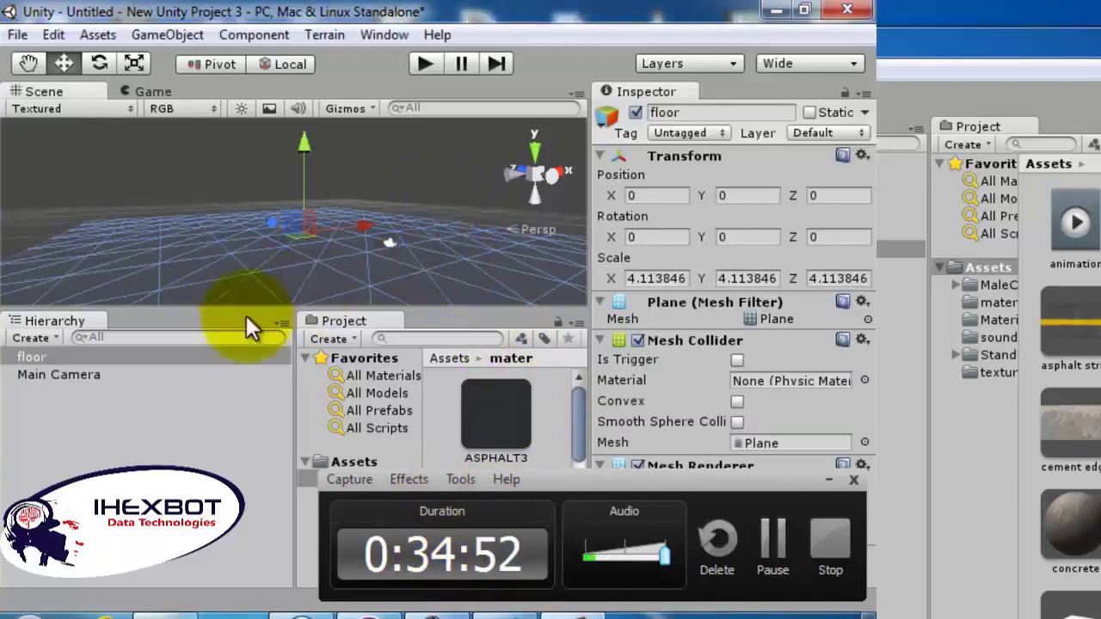
Add a cube to the scene, move it to about X -3.96, Y 2.38, Z -12.42, and activate the Rotate tool
{"action": "left_click", "coordinate": [157, 34]}
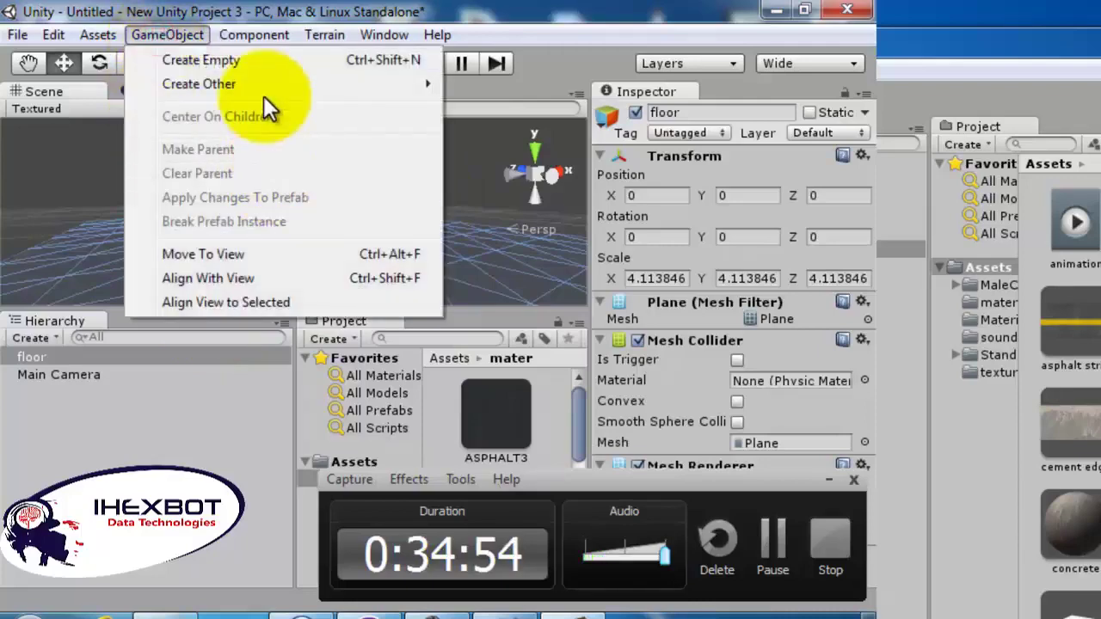
{"action": "mouse_move", "coordinate": [430, 86]}
{"action": "left_click", "coordinate": [499, 316]}
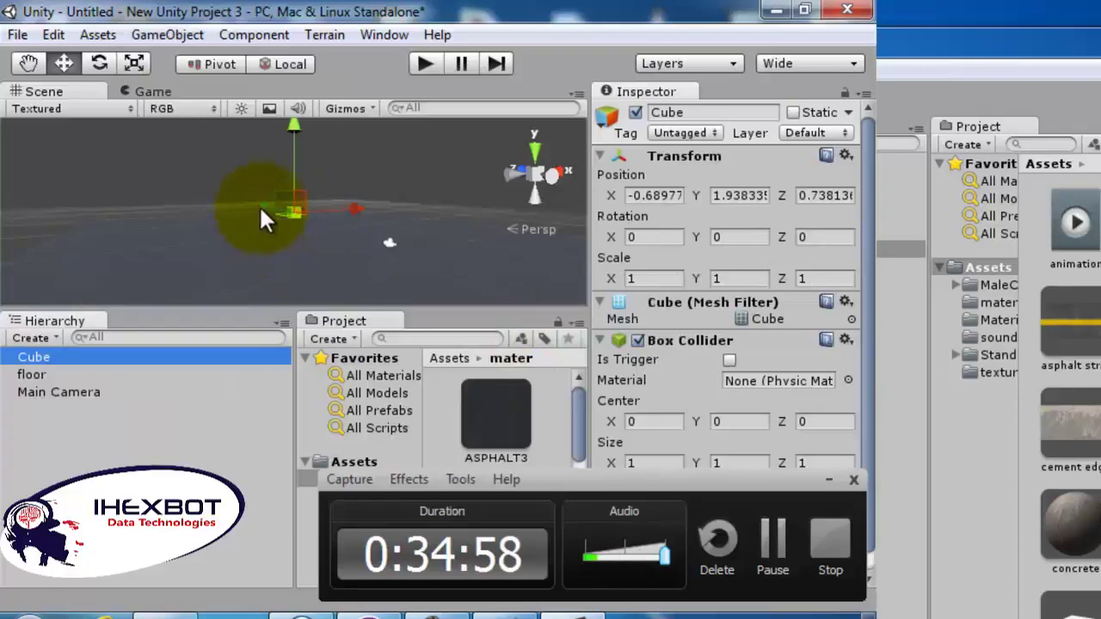
{"action": "left_click_drag", "start_coordinate": [260, 206], "coordinate": [314, 256]}
{"action": "left_click_drag", "start_coordinate": [462, 223], "coordinate": [427, 253]}
{"action": "left_click", "coordinate": [826, 480]}
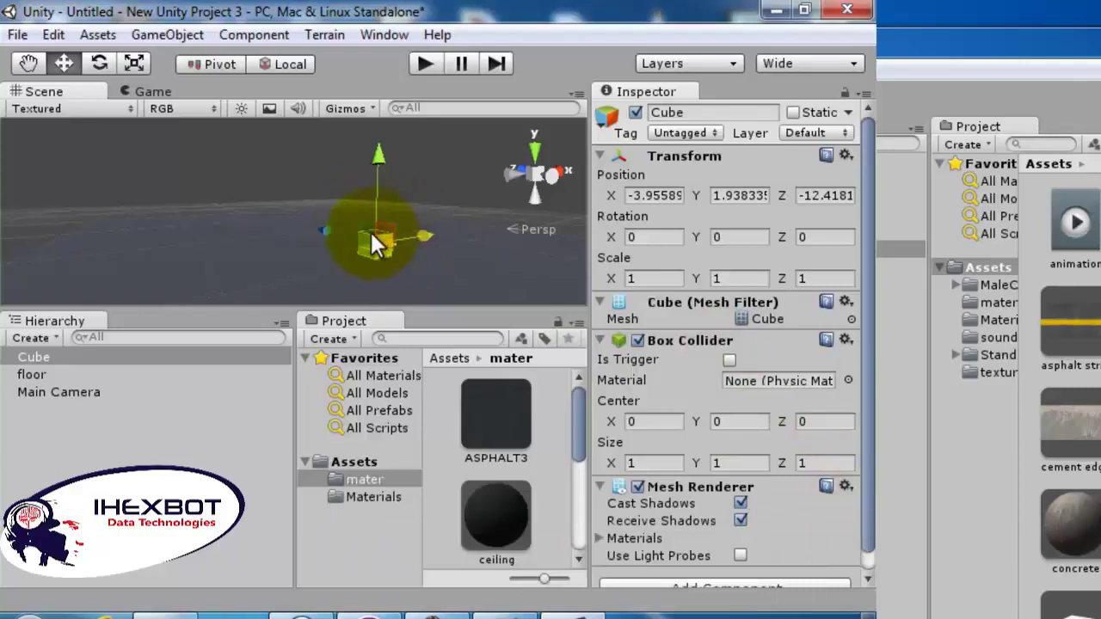
{"action": "left_click_drag", "start_coordinate": [377, 151], "coordinate": [379, 137]}
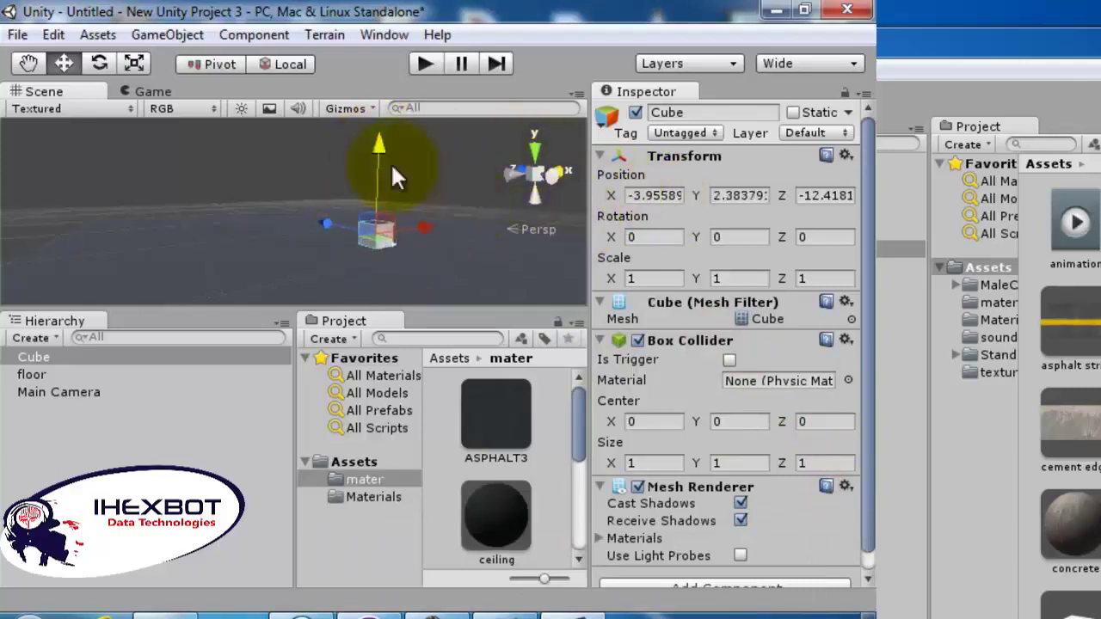
{"action": "left_click", "coordinate": [99, 63]}
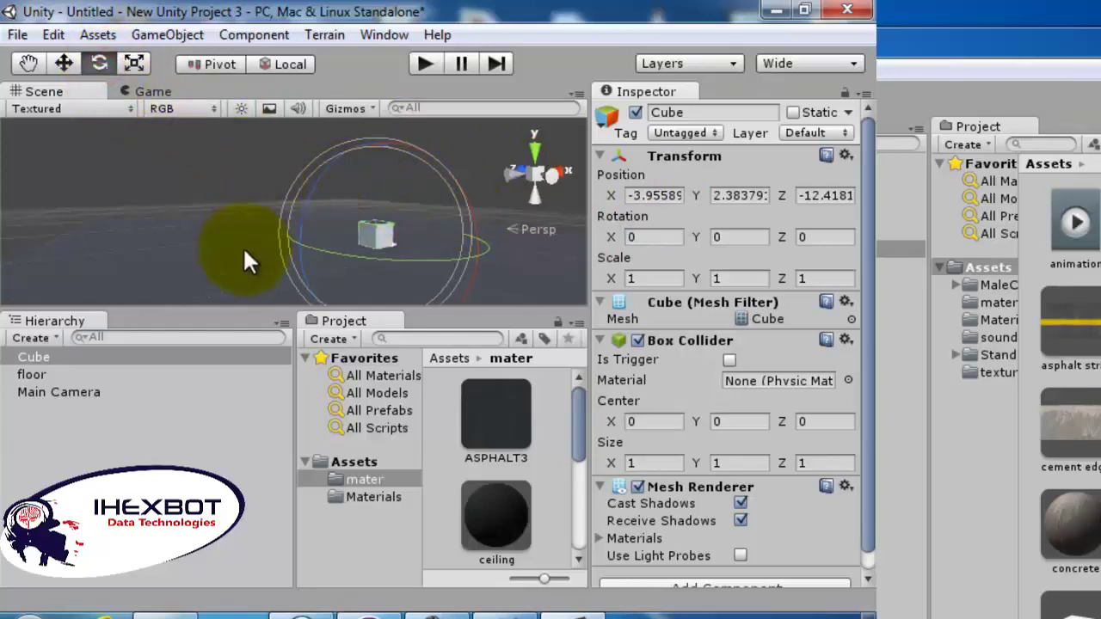
Create a new folder named script inside the Assets folder
{"action": "left_click", "coordinate": [344, 463]}
{"action": "right_click", "coordinate": [345, 465]}
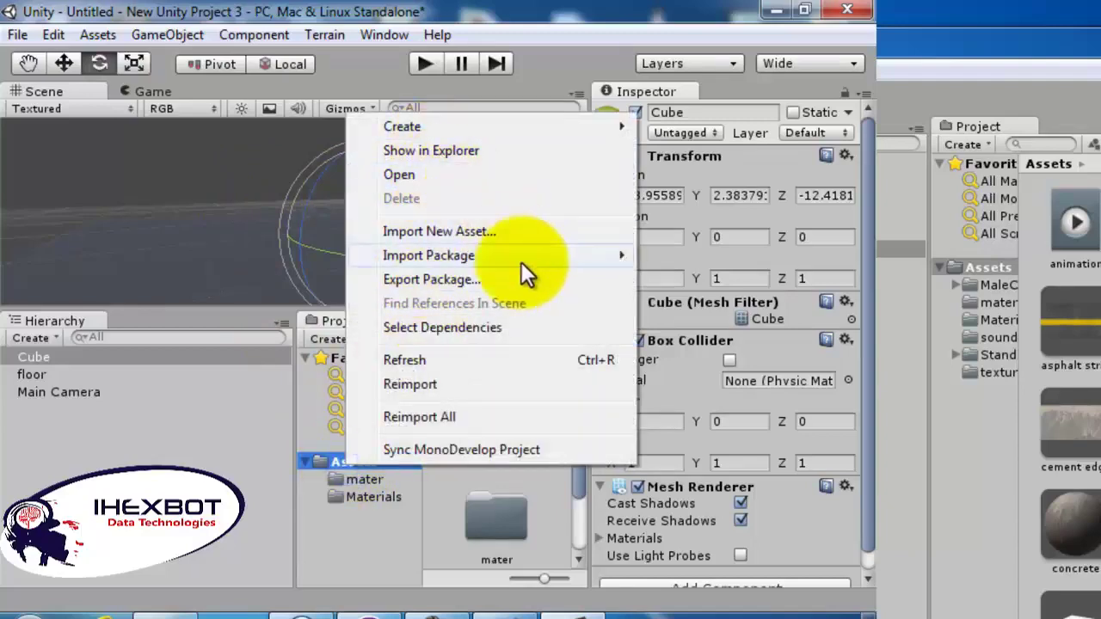
{"action": "mouse_move", "coordinate": [521, 261]}
{"action": "mouse_move", "coordinate": [530, 127]}
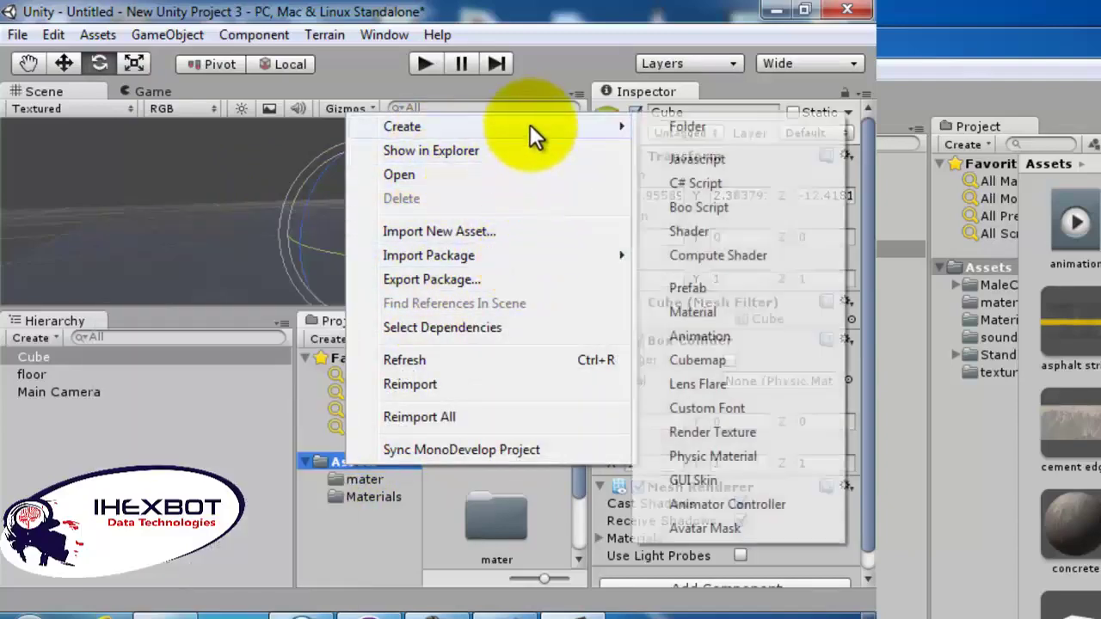
{"action": "left_click", "coordinate": [693, 136]}
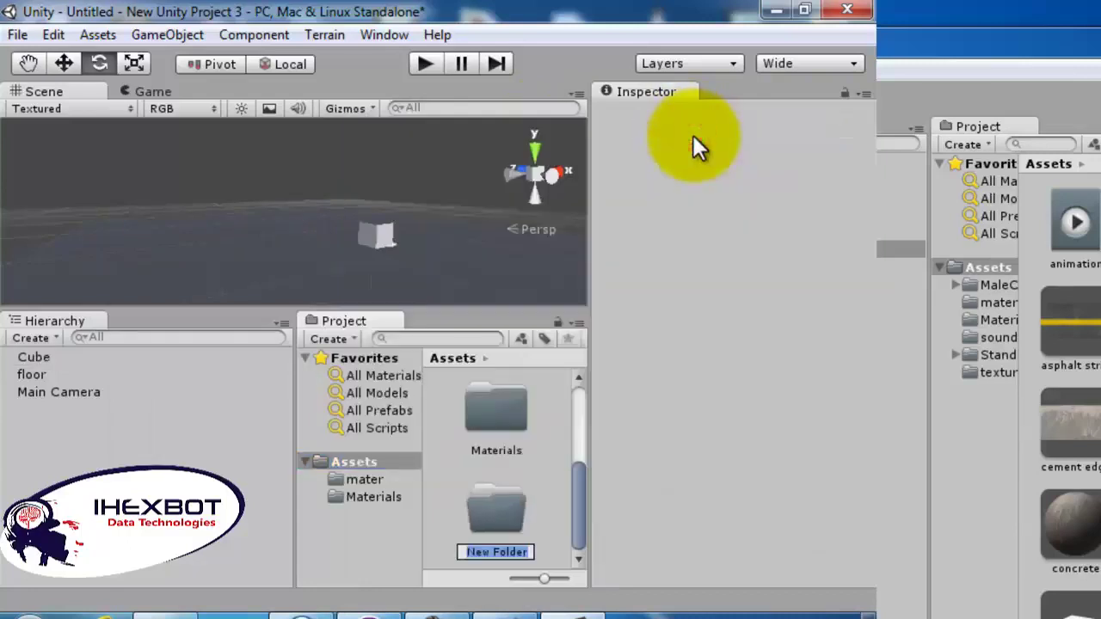
{"action": "type", "text": "script"}
{"action": "key", "text": "Return"}
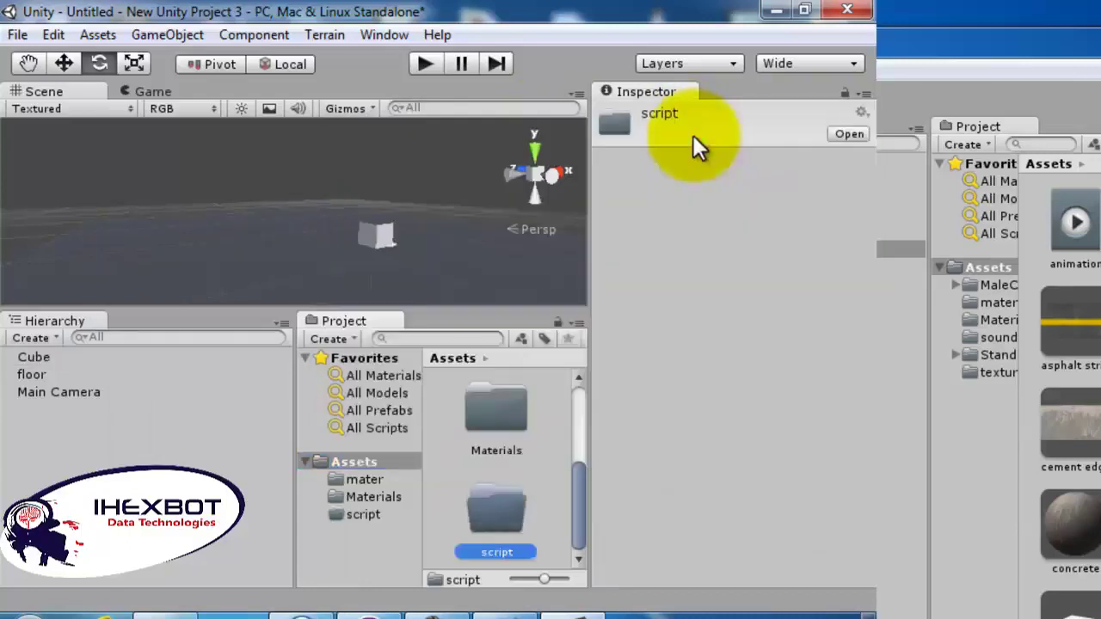
Create a Javascript file named transform in the script folder
{"action": "right_click", "coordinate": [486, 524]}
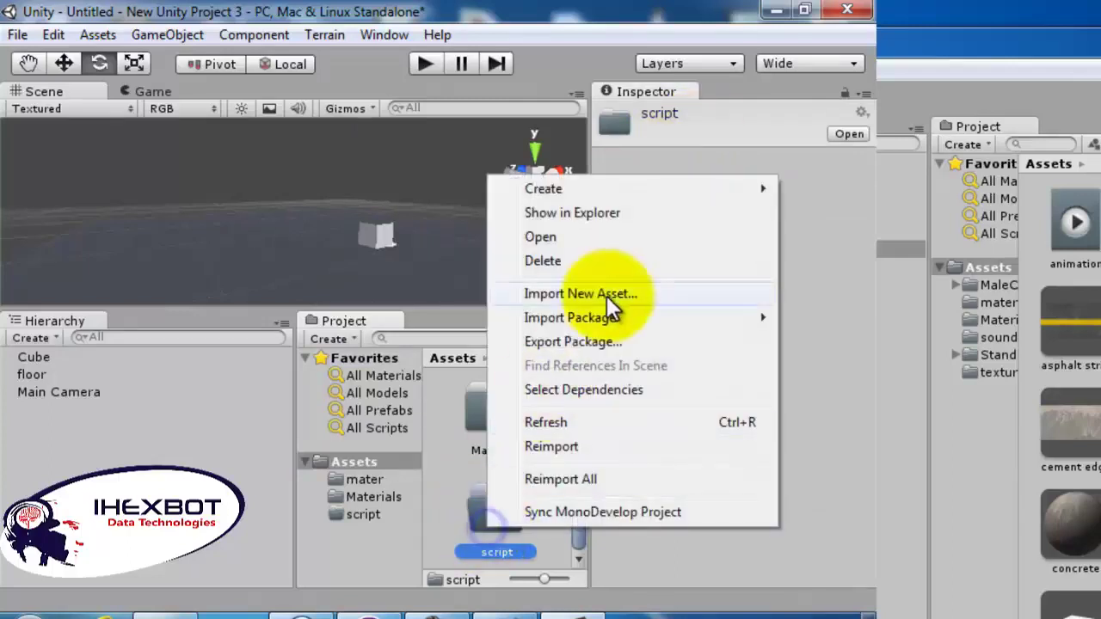
{"action": "mouse_move", "coordinate": [657, 193]}
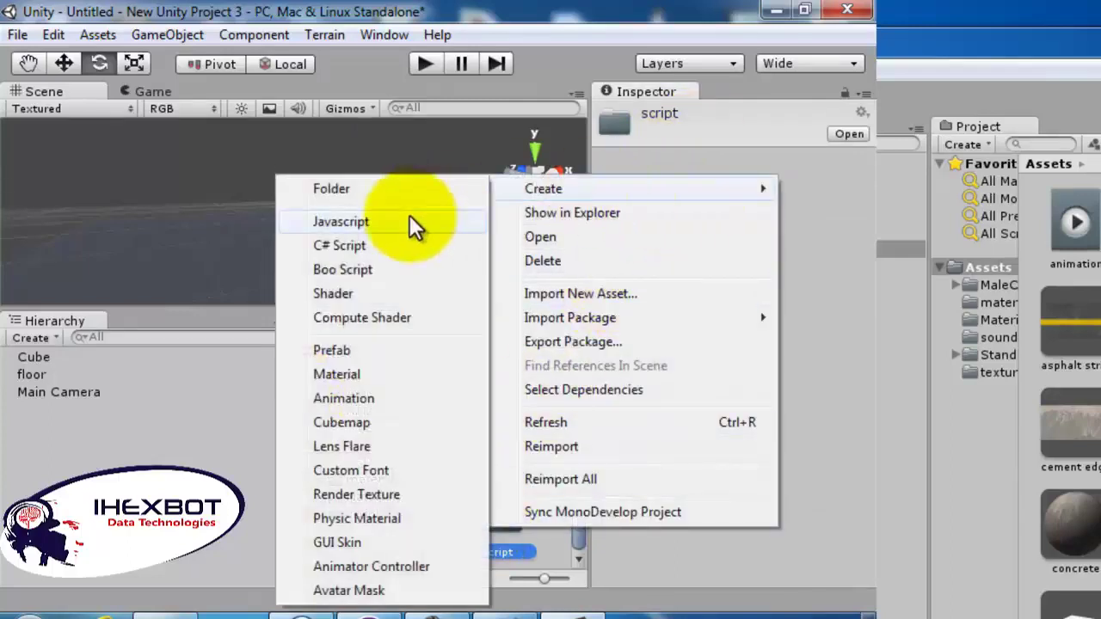
{"action": "left_click", "coordinate": [413, 226]}
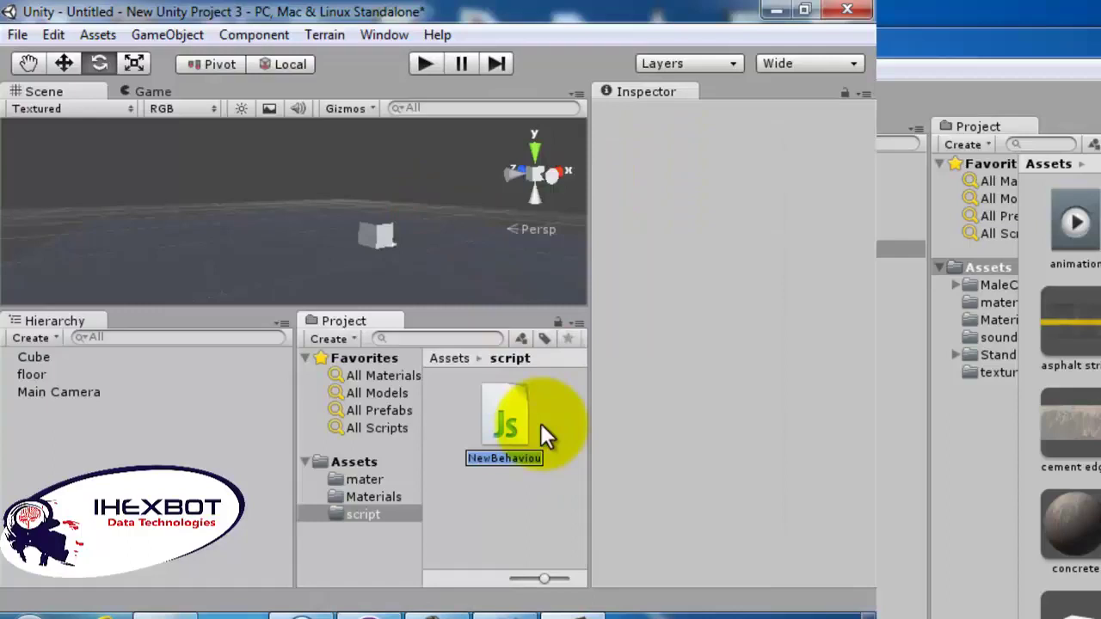
{"action": "type", "text": "transform"}
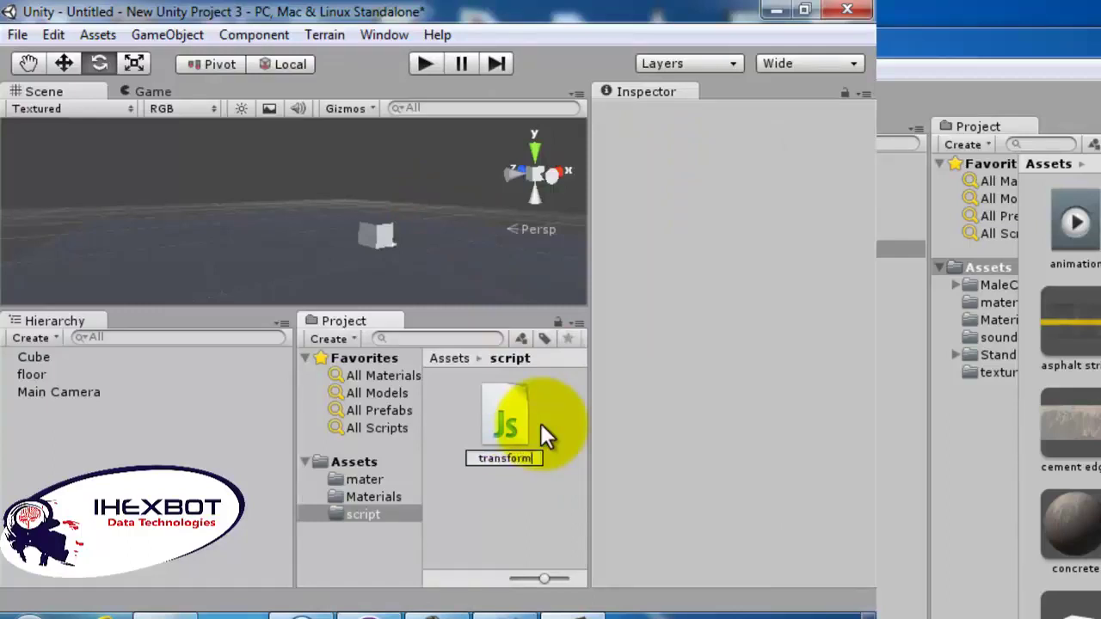
{"action": "left_click", "coordinate": [513, 507]}
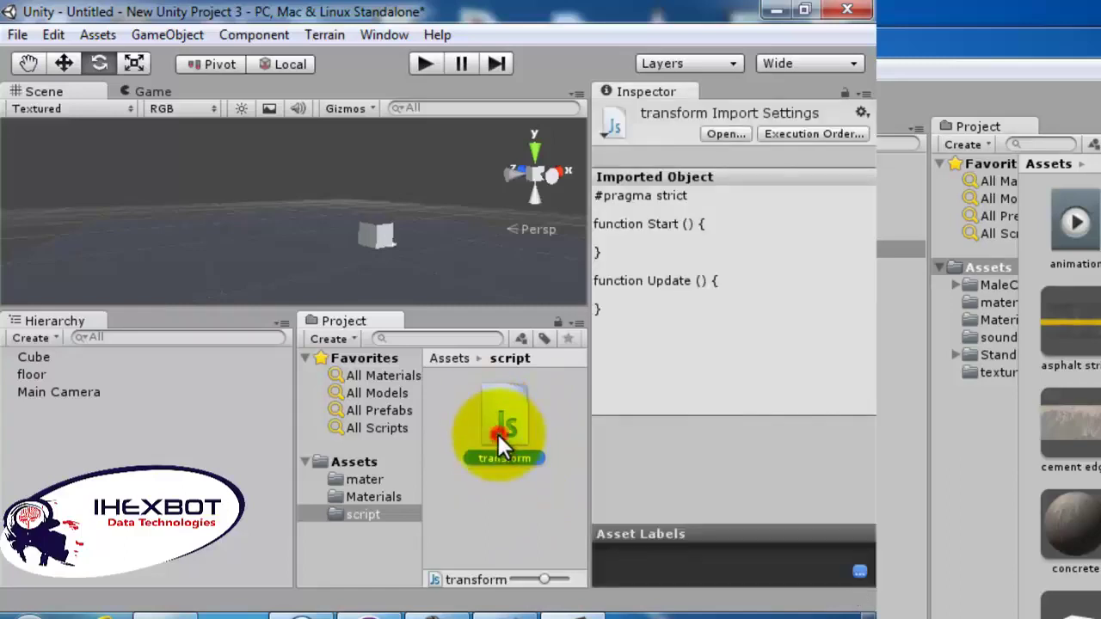
Open the transform script in MonoDevelop, dismiss the small pop-up window and reposition the editor window
{"action": "double_click", "coordinate": [498, 434]}
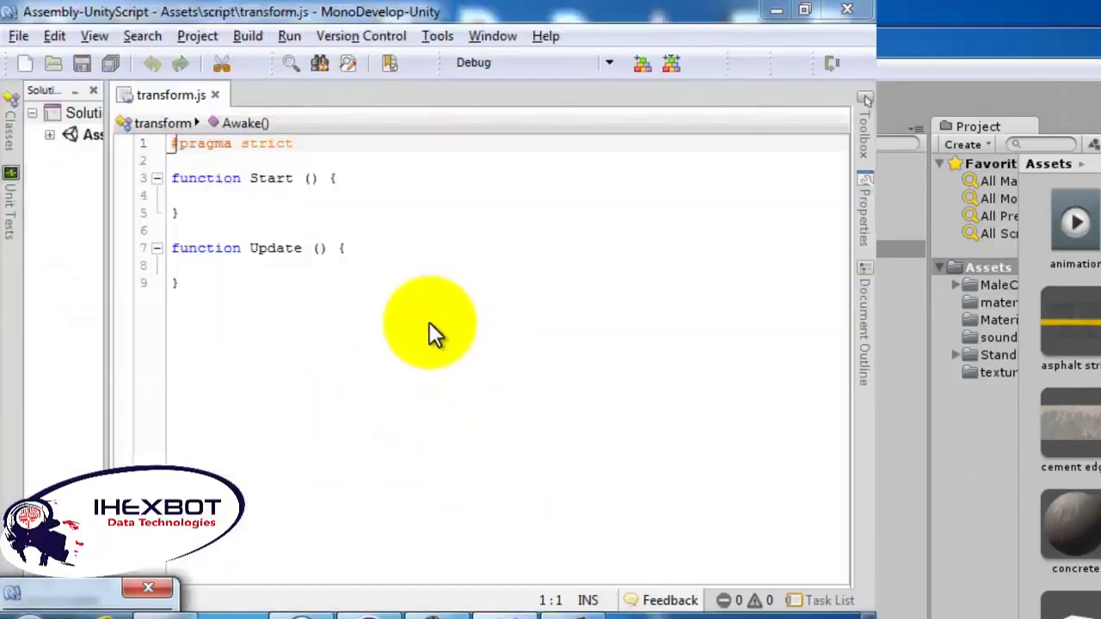
{"action": "left_click", "coordinate": [183, 263]}
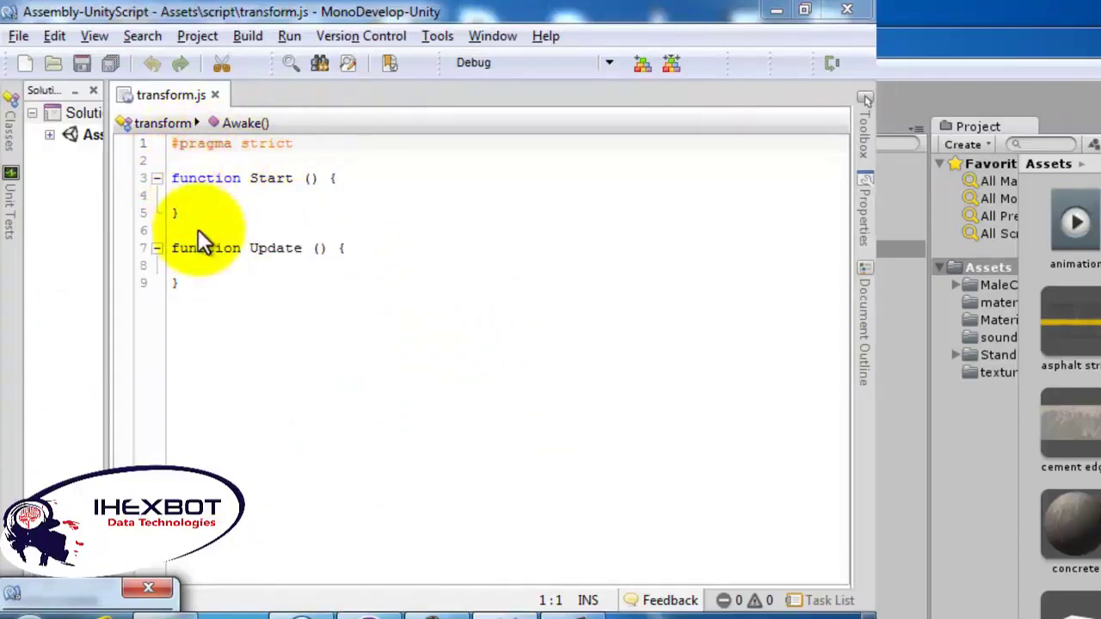
{"action": "left_click", "coordinate": [186, 293]}
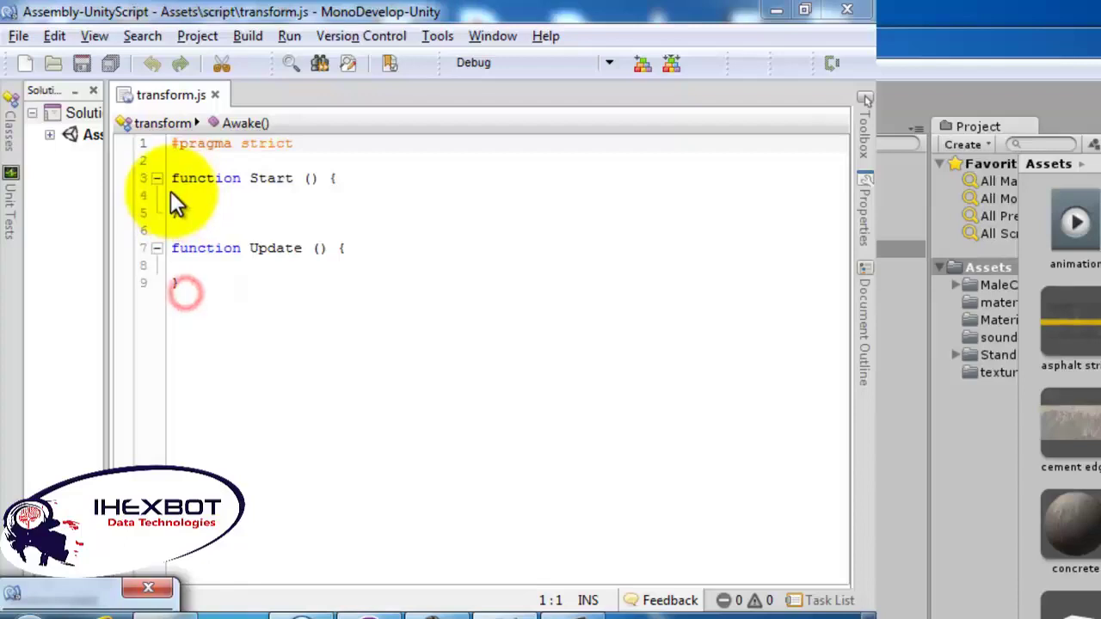
{"action": "left_click", "coordinate": [140, 585]}
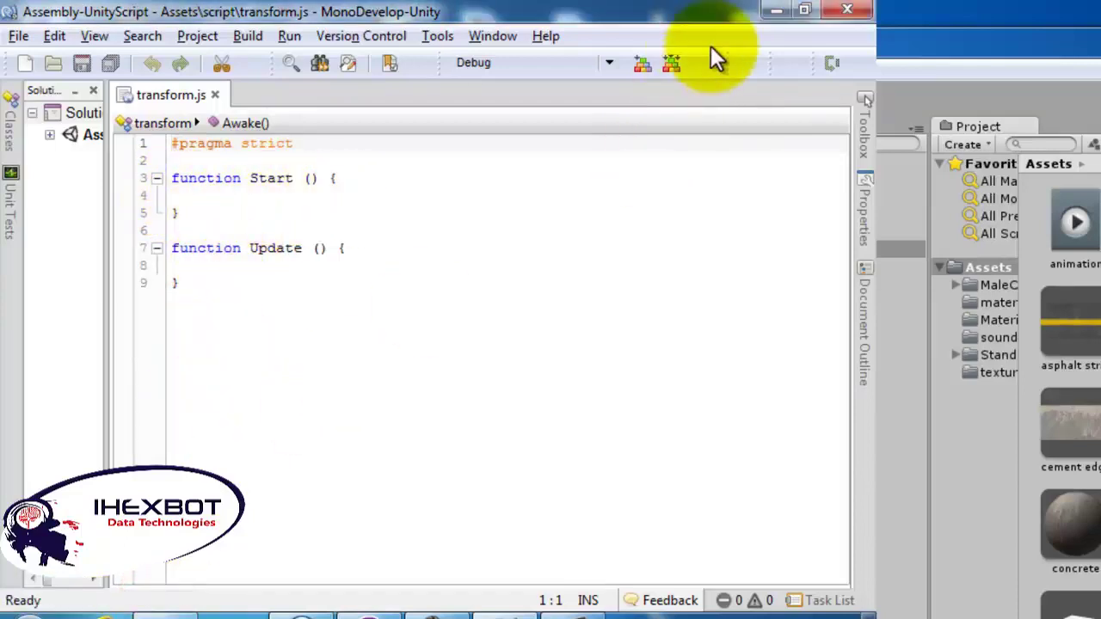
{"action": "left_click_drag", "start_coordinate": [443, 17], "coordinate": [507, 44]}
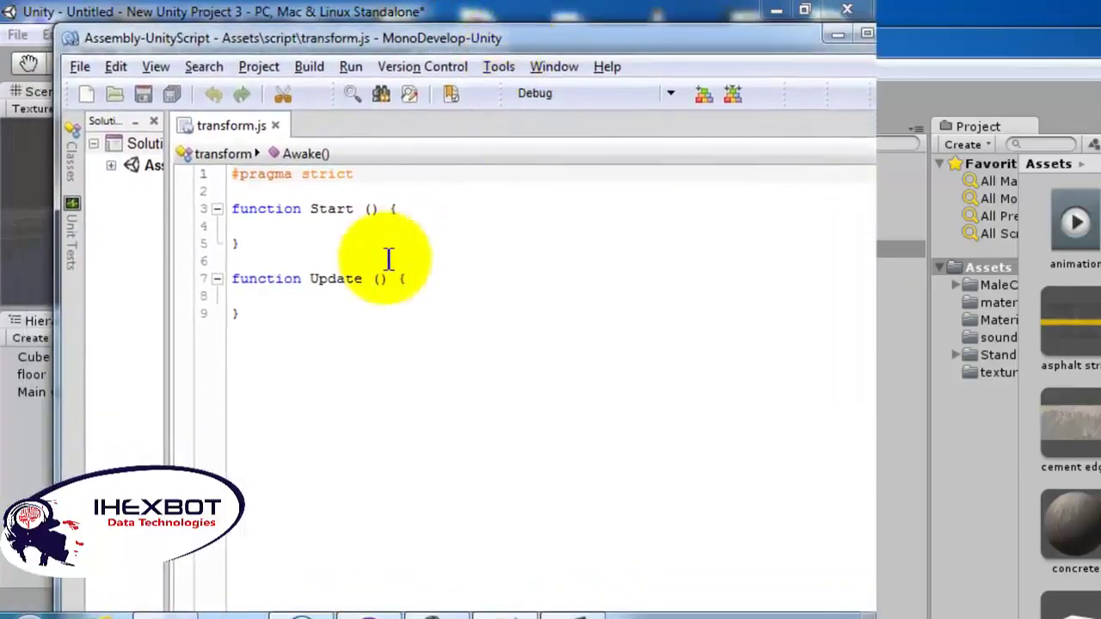
Begin a statement in the body of the Update function with the suggested transform property
{"action": "left_click", "coordinate": [288, 299]}
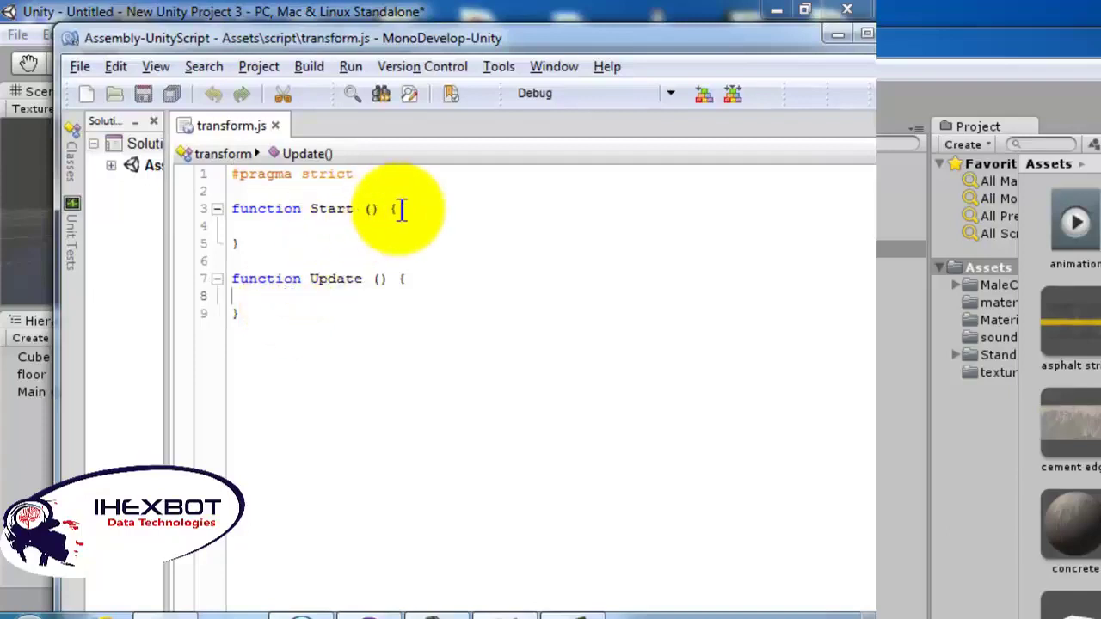
{"action": "left_click_drag", "start_coordinate": [400, 209], "coordinate": [330, 246]}
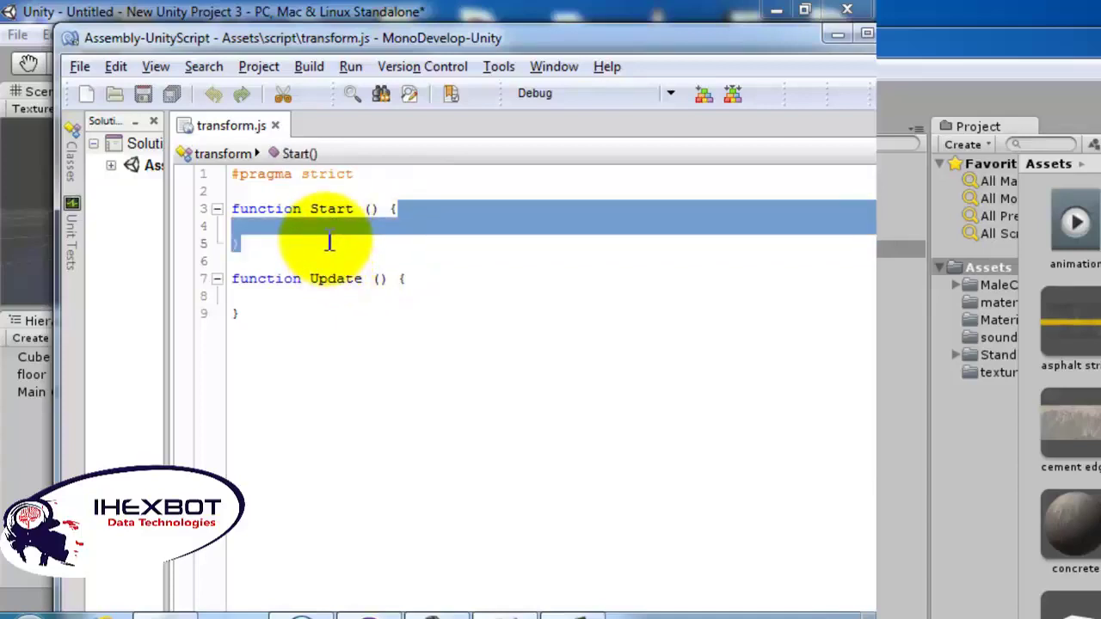
{"action": "left_click_drag", "start_coordinate": [405, 277], "coordinate": [400, 311]}
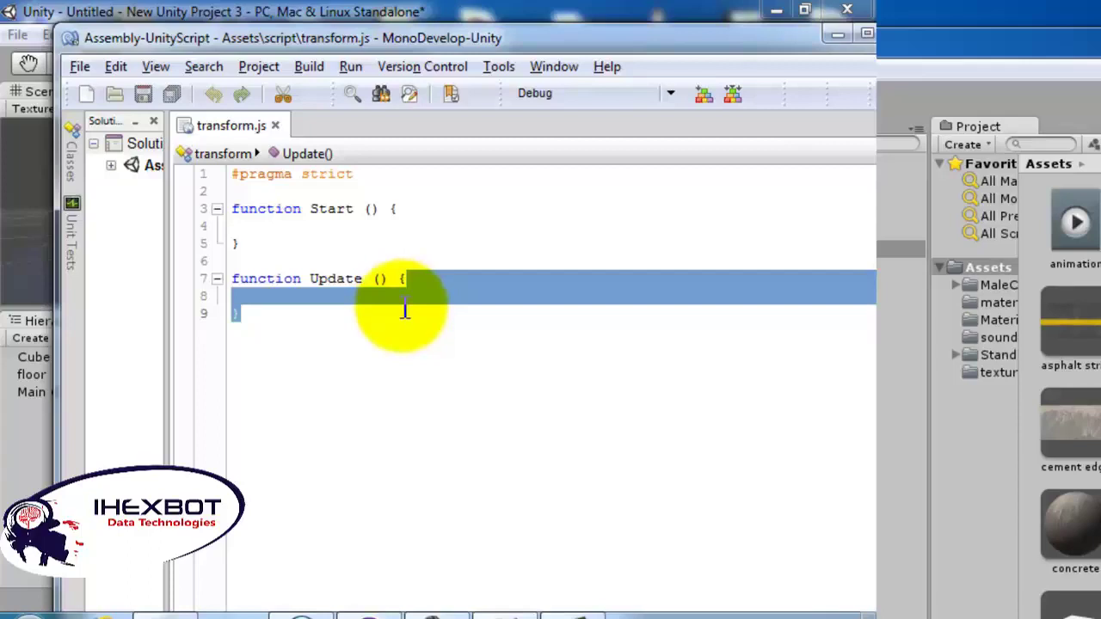
{"action": "left_click", "coordinate": [402, 303]}
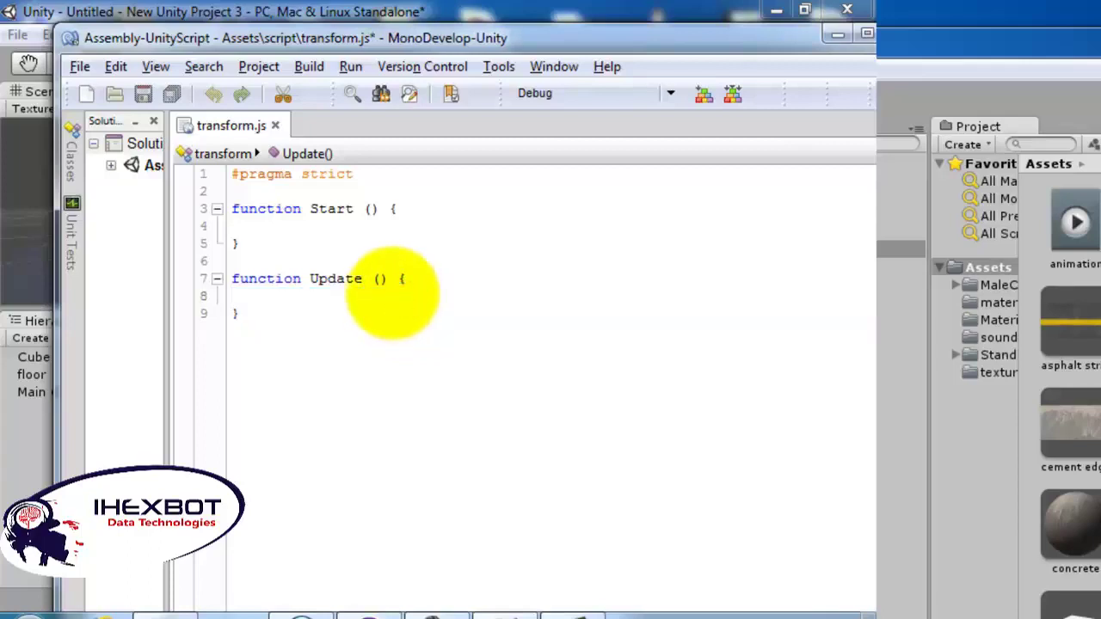
{"action": "type", "text": "tran"}
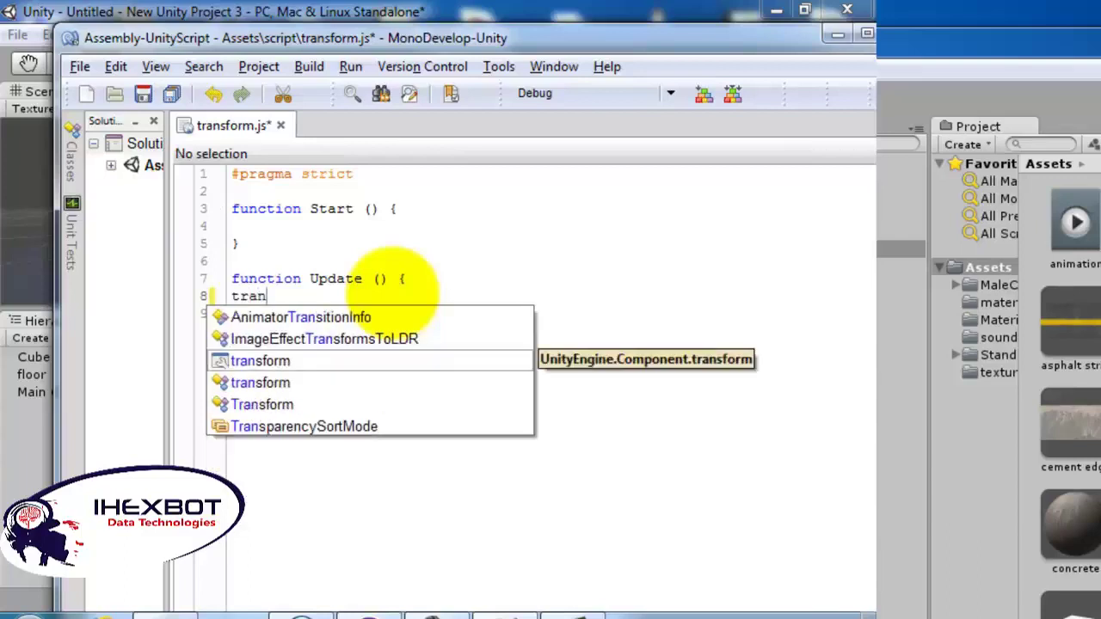
{"action": "key", "text": "Return"}
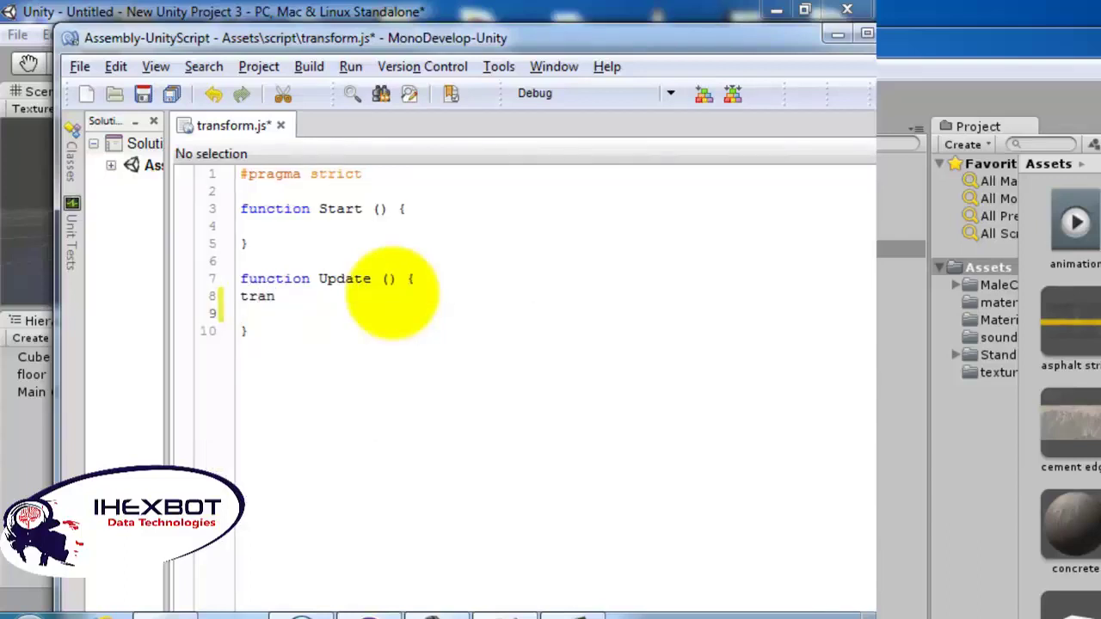
{"action": "key", "text": "BackSpace"}
{"action": "key", "text": "ctrl+space"}
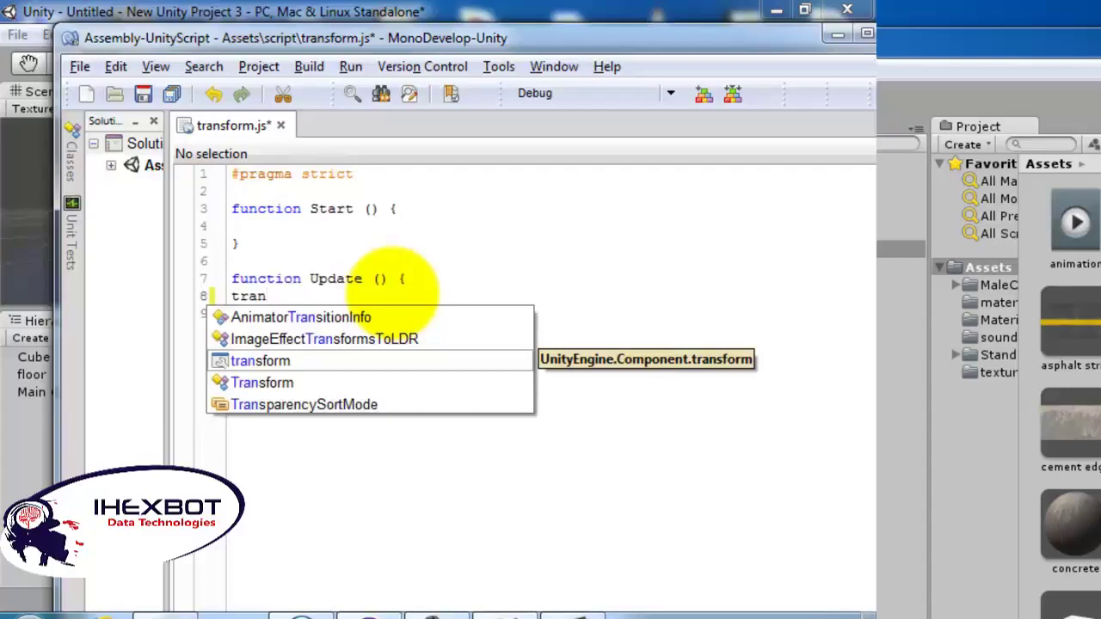
{"action": "key", "text": "Return"}
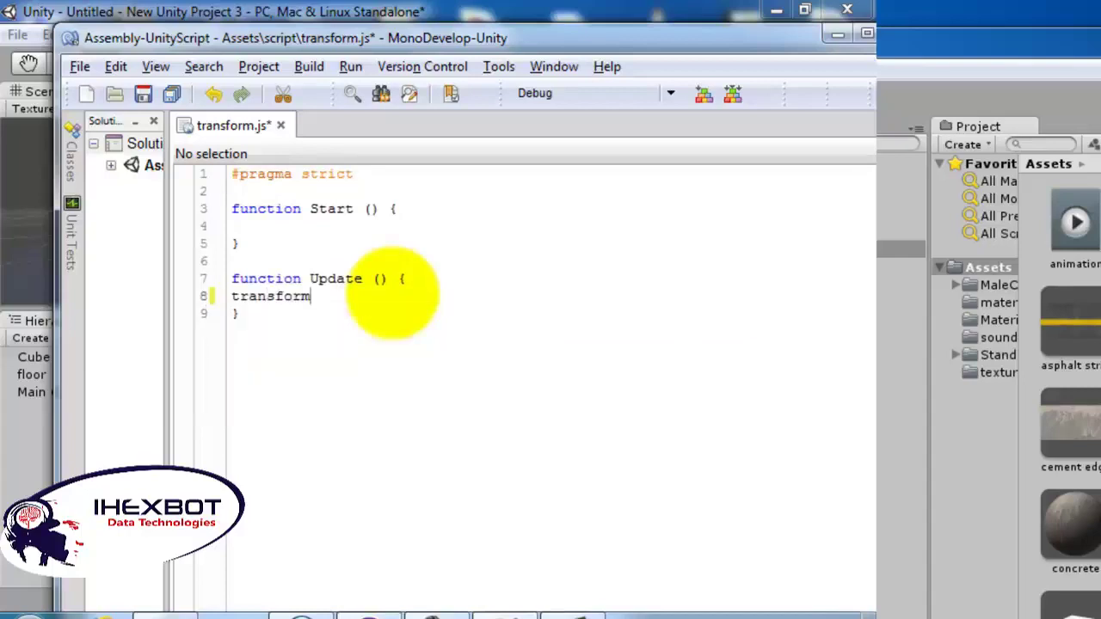
Complete the Update statement as transform.Rotate(0,.3,0); and save the script
{"action": "type", "text": "."}
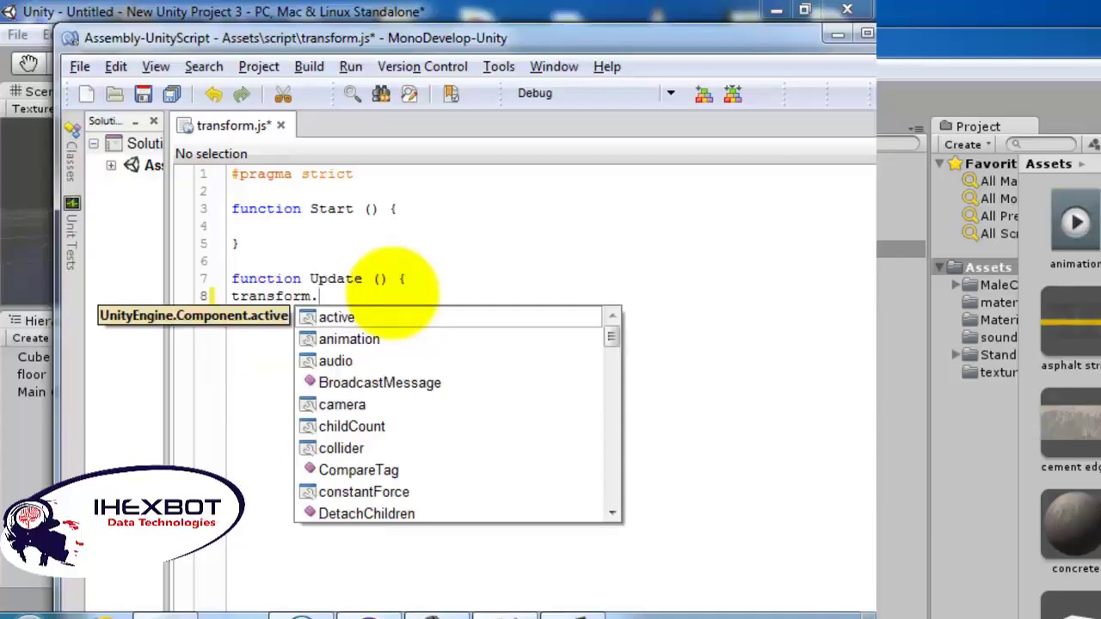
{"action": "type", "text": "ro"}
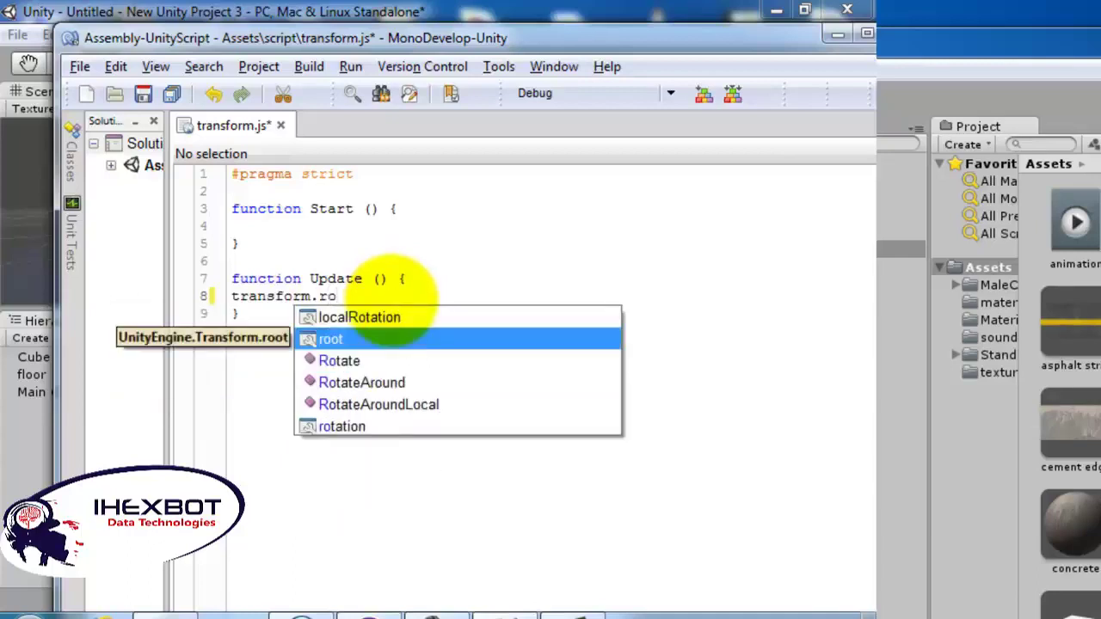
{"action": "key", "text": "Down"}
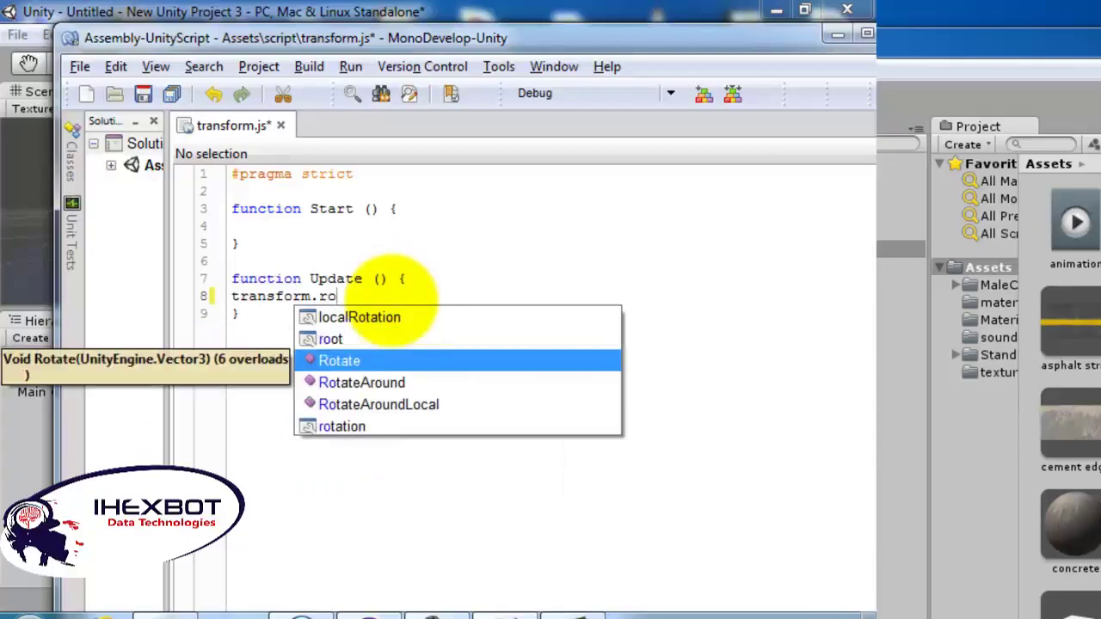
{"action": "key", "text": "Return"}
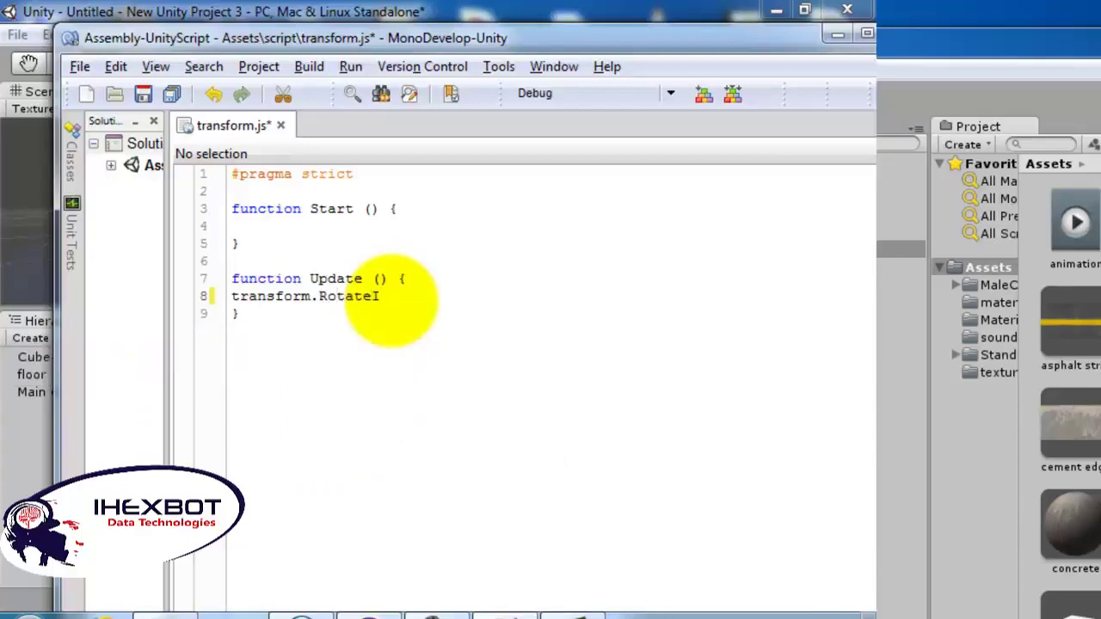
{"action": "type", "text": "()"}
{"action": "key", "text": "ctrl+s"}
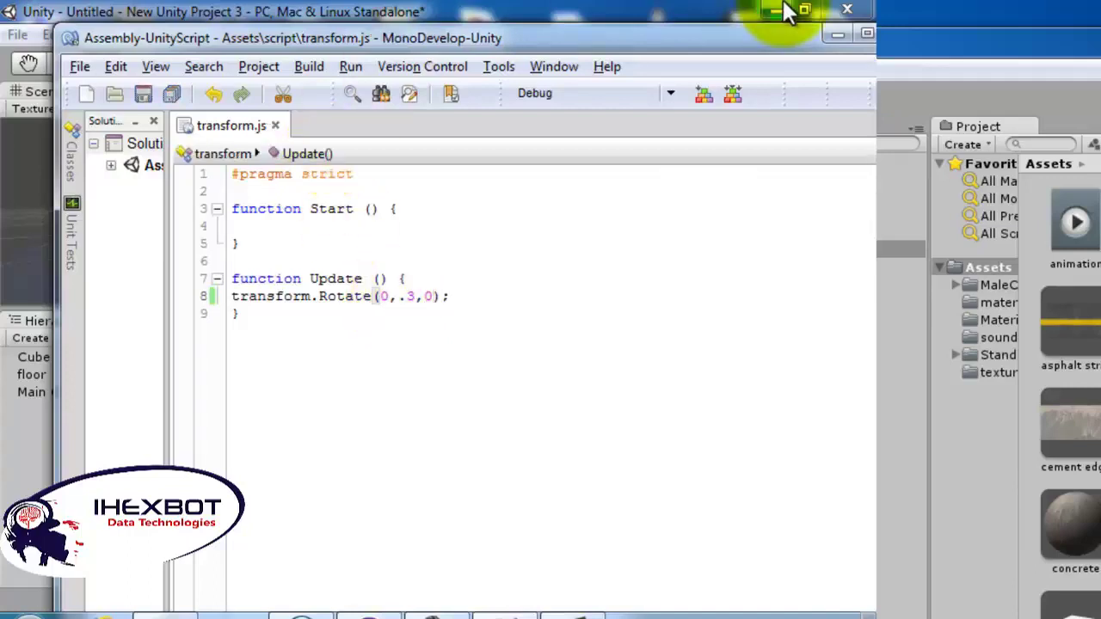
Return to Unity, attach the transform script to the Cube, and briefly run the scene to test it
{"action": "left_click", "coordinate": [838, 32]}
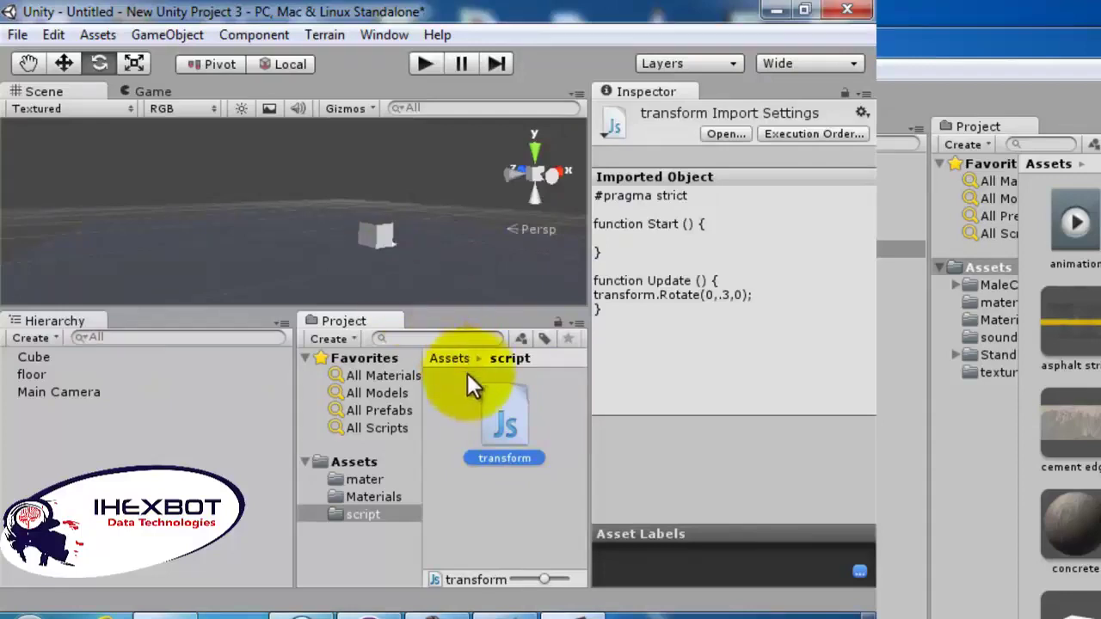
{"action": "left_click_drag", "start_coordinate": [505, 421], "coordinate": [54, 357]}
{"action": "left_click", "coordinate": [53, 358]}
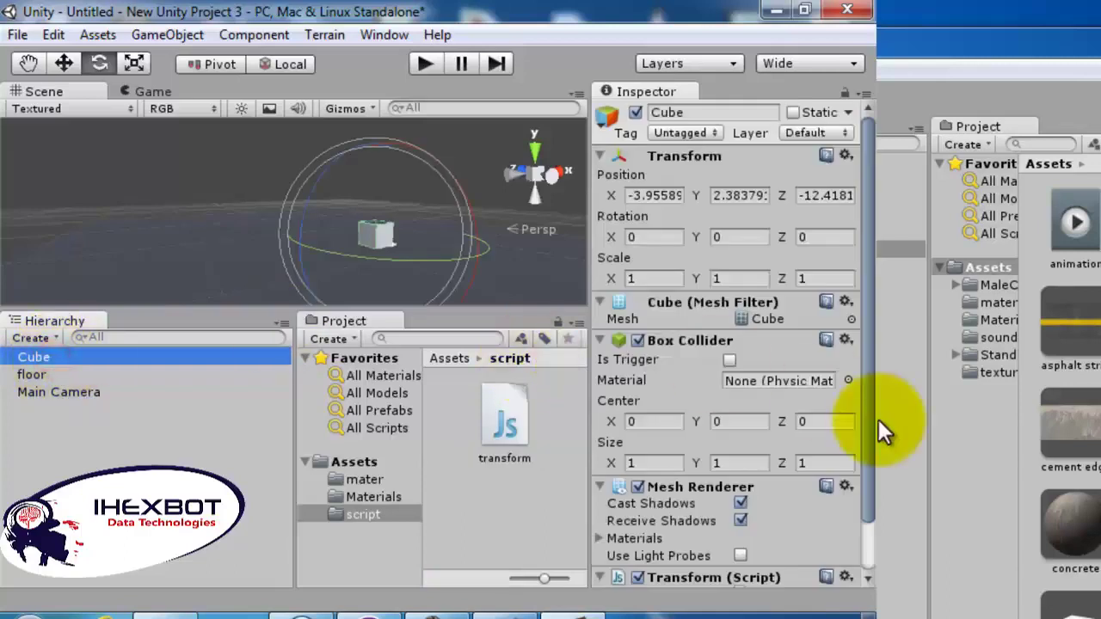
{"action": "left_click_drag", "start_coordinate": [872, 436], "coordinate": [872, 516]}
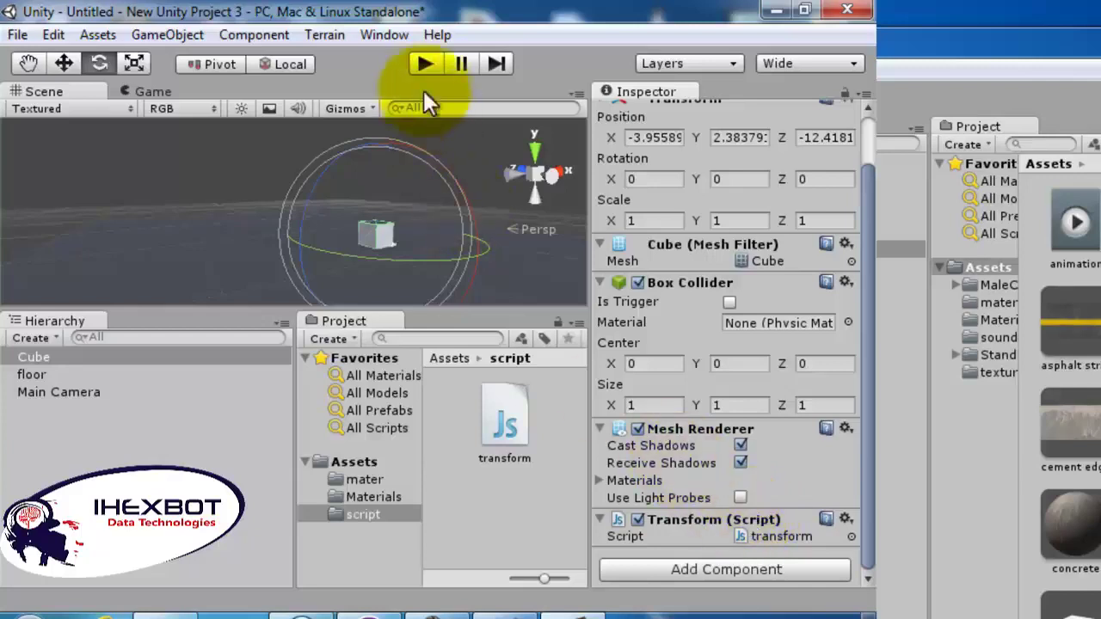
{"action": "left_click", "coordinate": [425, 66]}
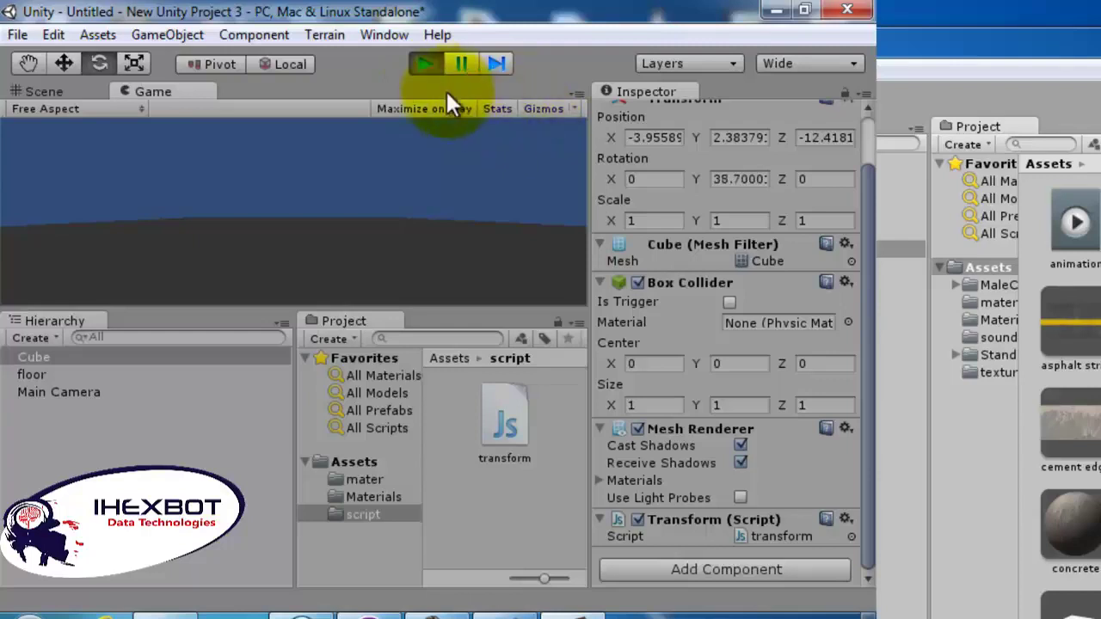
{"action": "left_click", "coordinate": [434, 70]}
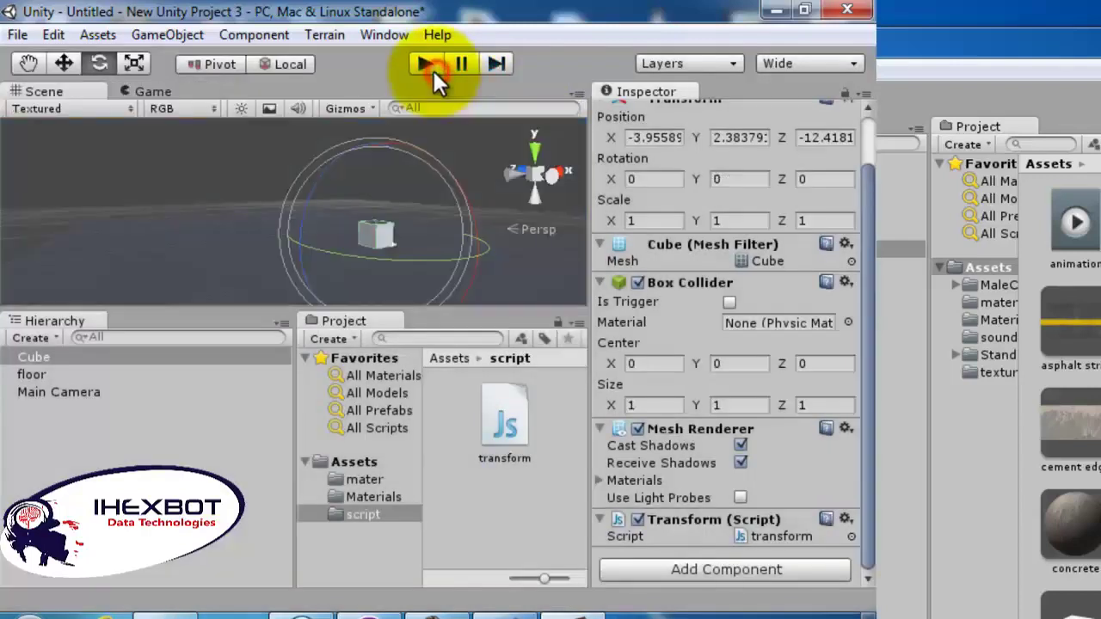
Switch to the 2 by 3 layout and align the Main Camera with a scene view that shows the cube
{"action": "left_click", "coordinate": [89, 395]}
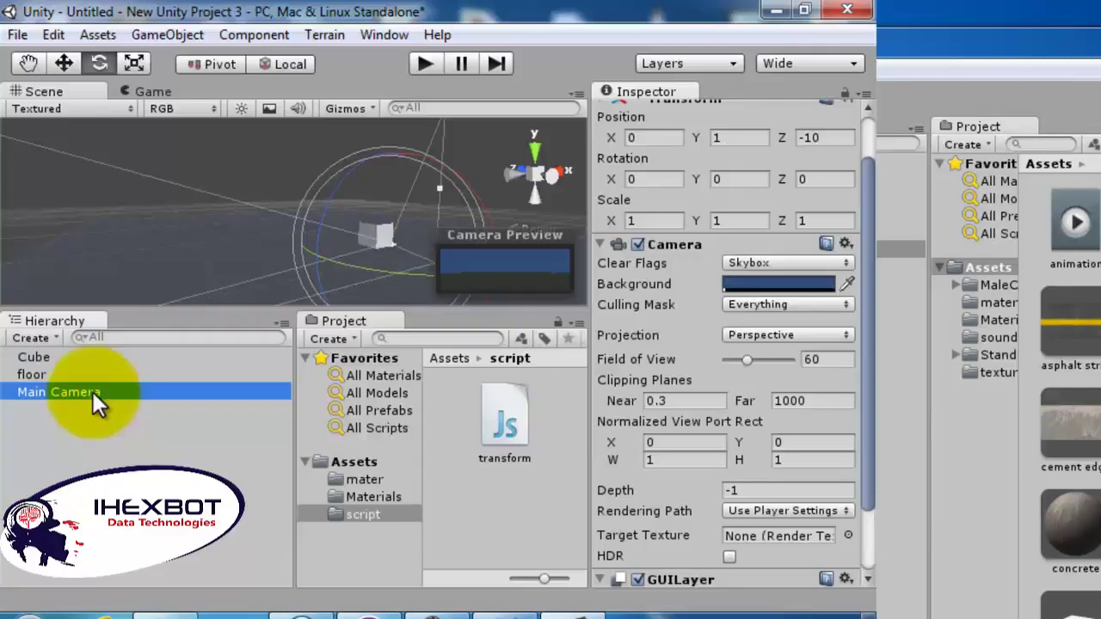
{"action": "left_click", "coordinate": [761, 63]}
{"action": "left_click", "coordinate": [739, 91]}
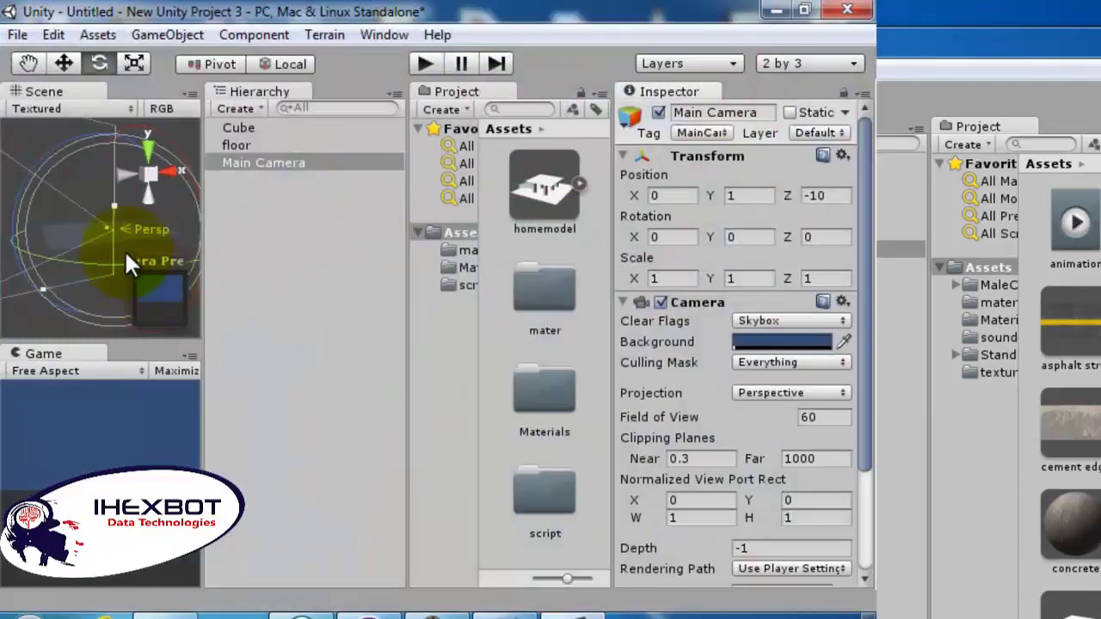
{"action": "key", "text": "alt"}
{"action": "mouse_move", "coordinate": [128, 253]}
{"action": "left_mouse_down", "text": "alt"}
{"action": "mouse_move", "coordinate": [112, 255]}
{"action": "mouse_move", "coordinate": [147, 255]}
{"action": "mouse_move", "coordinate": [138, 249]}
{"action": "left_mouse_up", "text": "alt"}
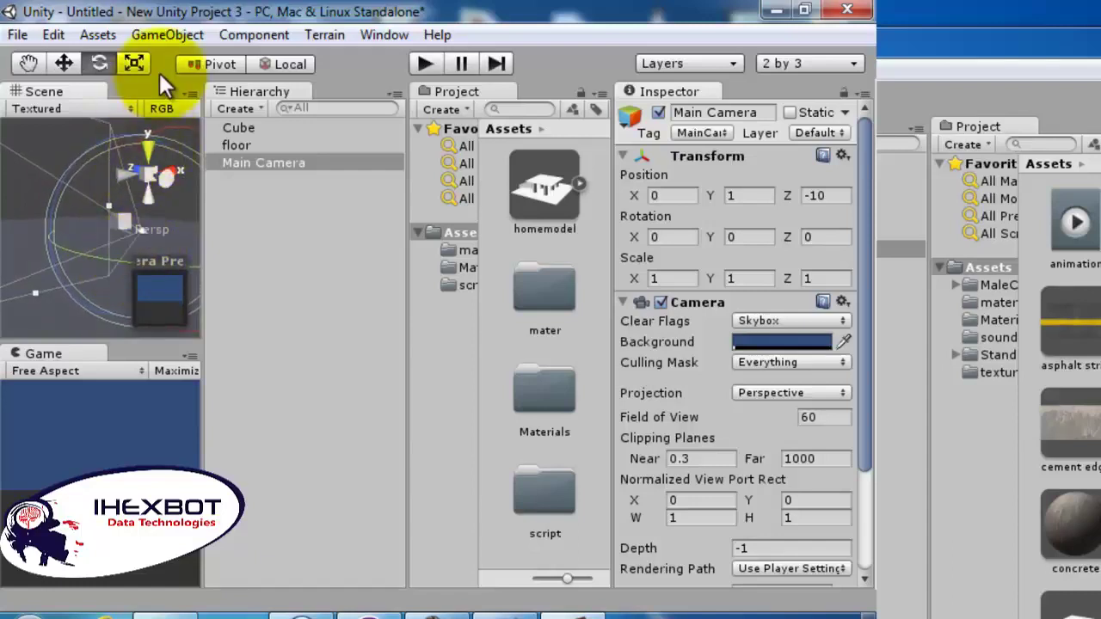
{"action": "left_click", "coordinate": [159, 37]}
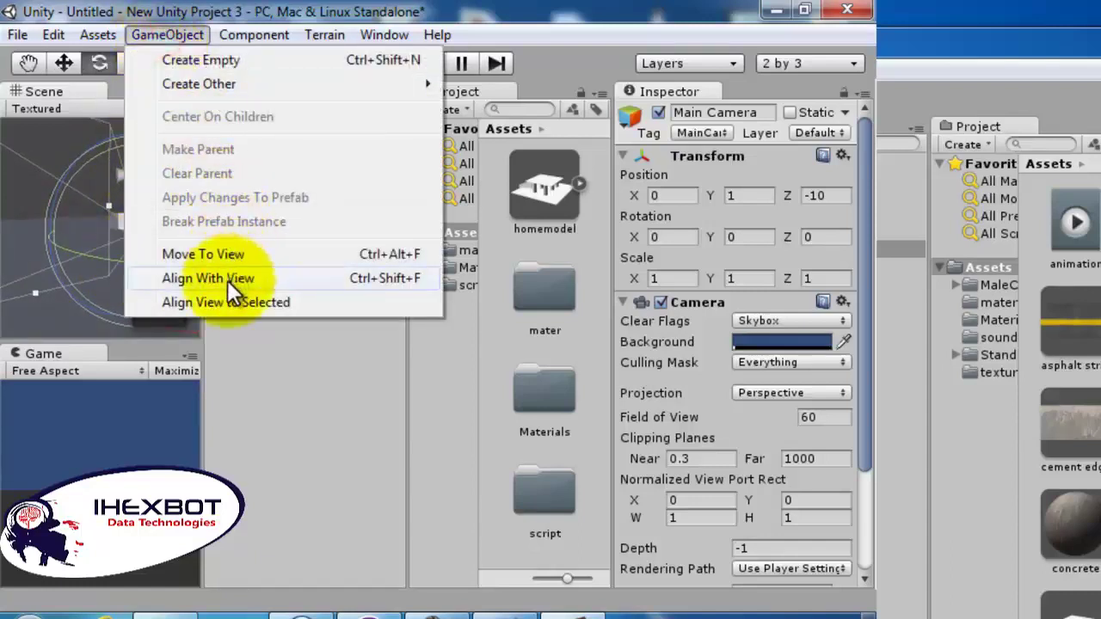
{"action": "left_click", "coordinate": [226, 280]}
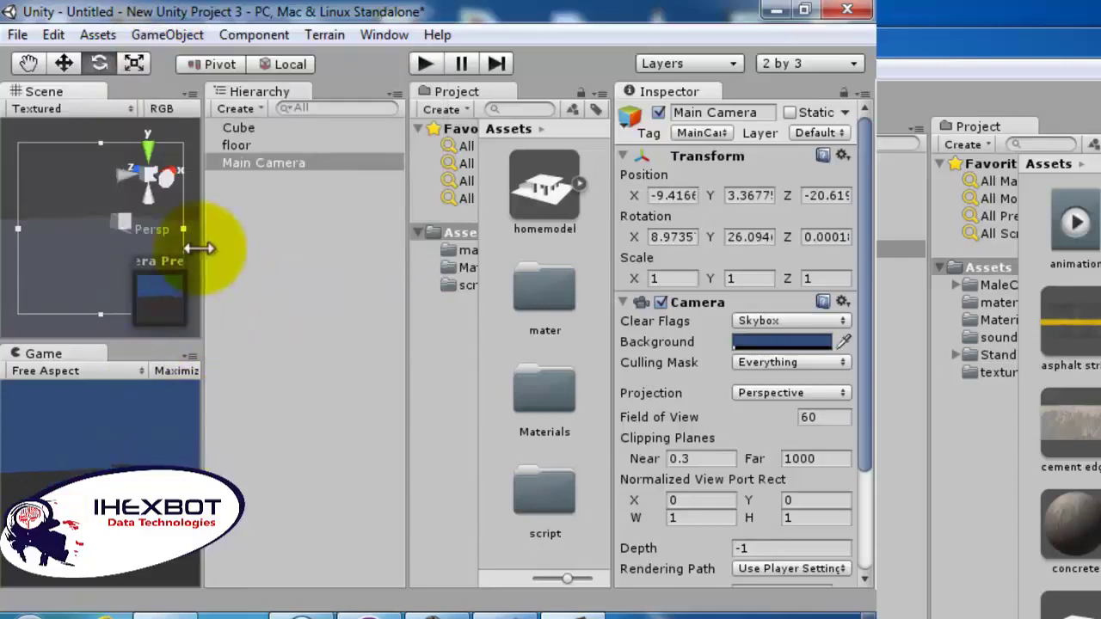
Add a point light to the scene and raise it to about Y 11.05
{"action": "left_click", "coordinate": [177, 37]}
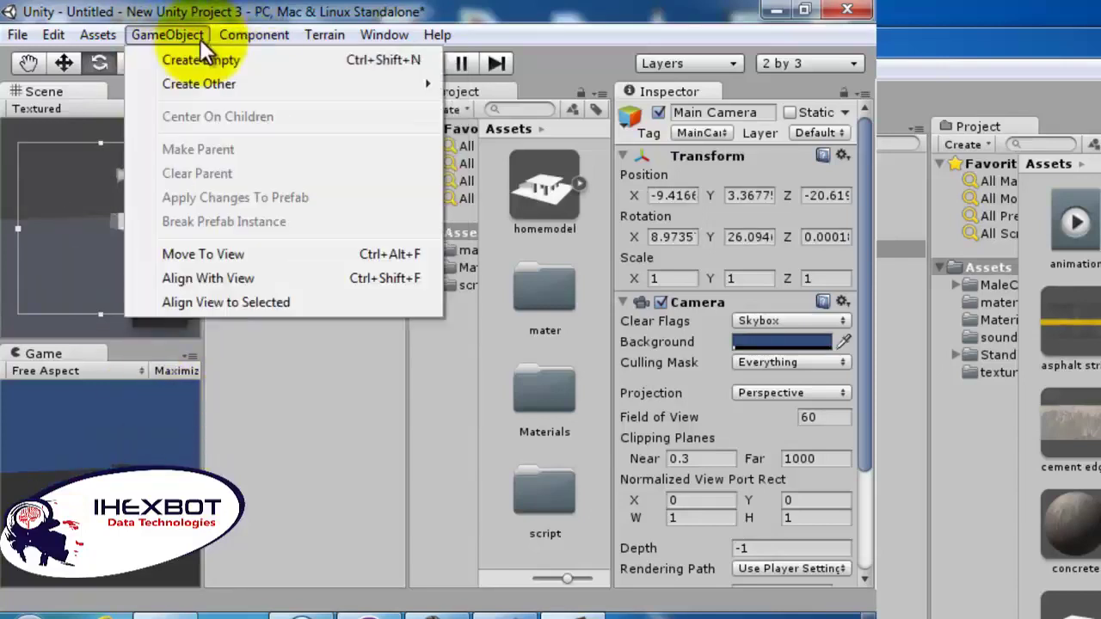
{"action": "mouse_move", "coordinate": [243, 84]}
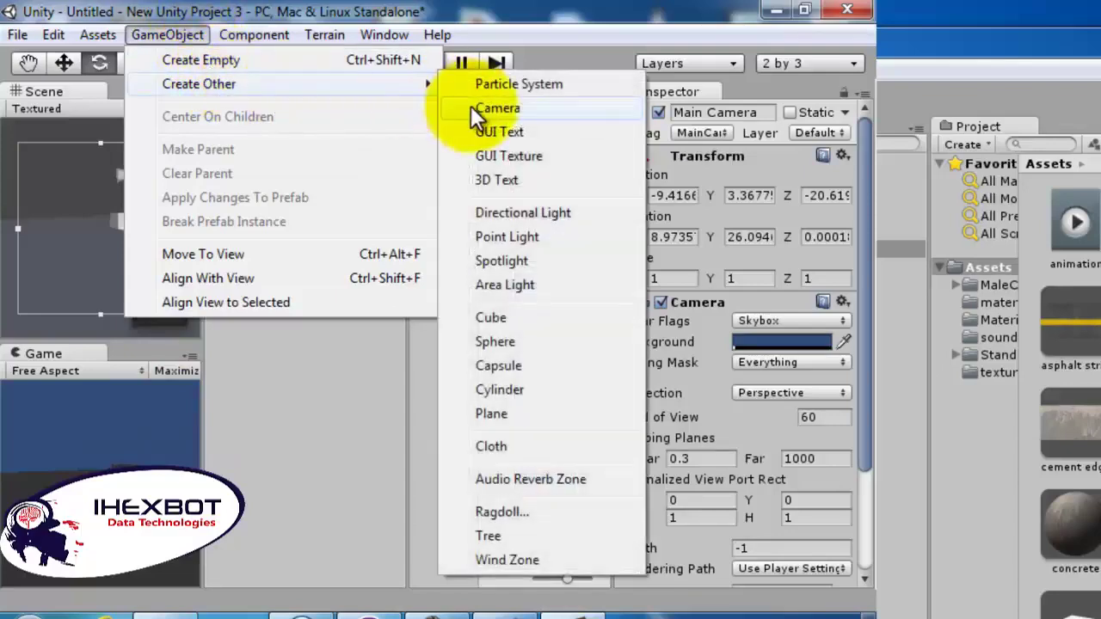
{"action": "left_click", "coordinate": [500, 238]}
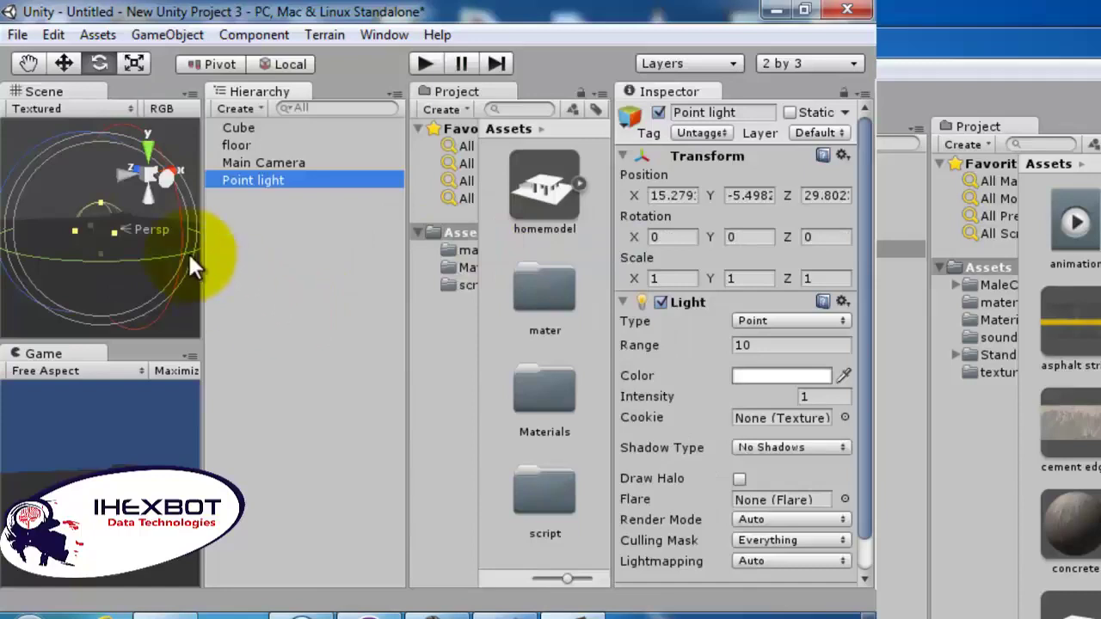
{"action": "left_click", "coordinate": [63, 63]}
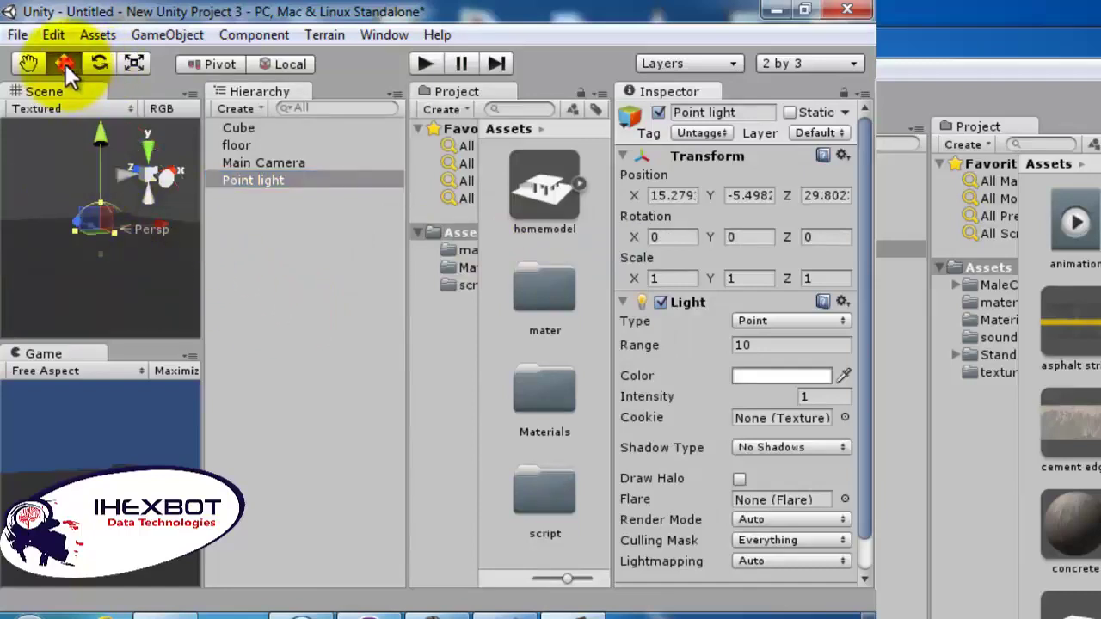
{"action": "left_click_drag", "start_coordinate": [105, 137], "coordinate": [95, 89]}
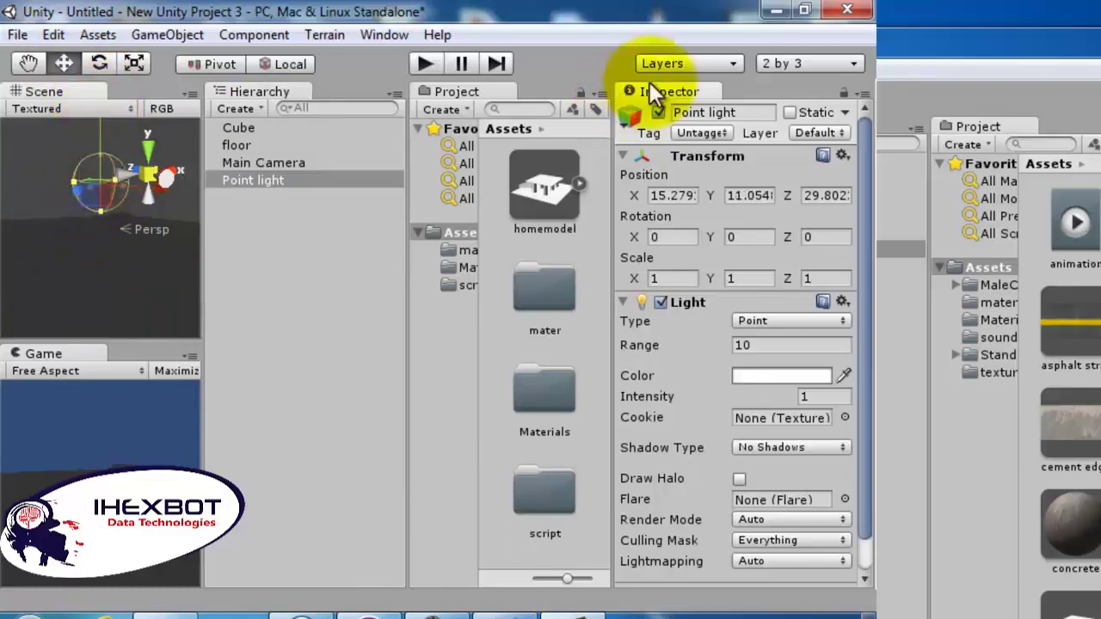
Switch to the Wide layout and reduce the Point light's range to about 9
{"action": "left_click", "coordinate": [790, 62]}
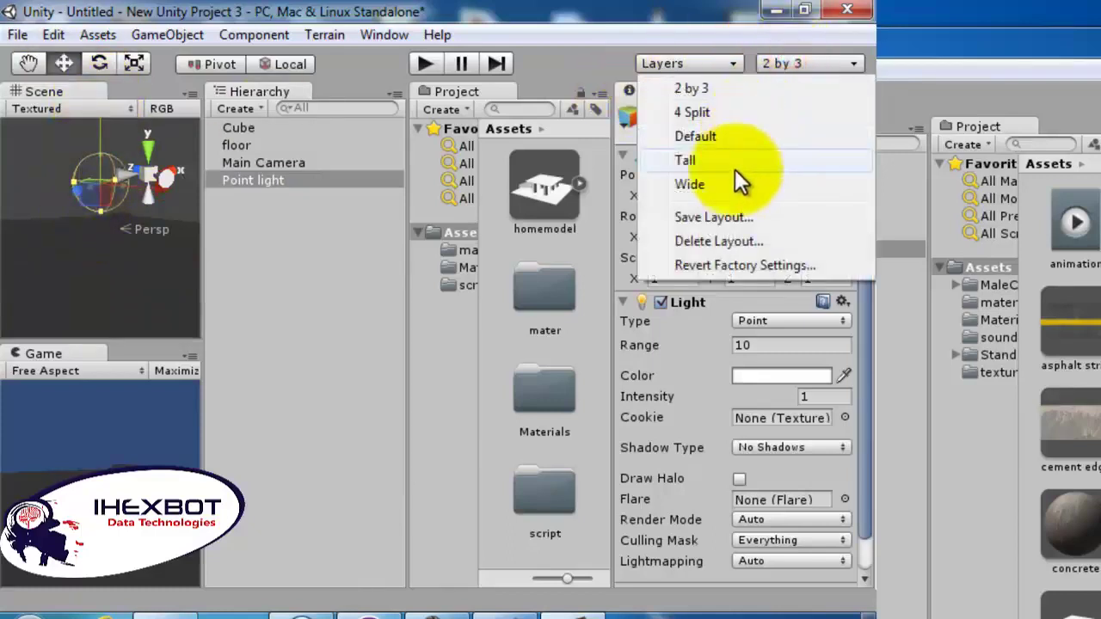
{"action": "left_click", "coordinate": [733, 188]}
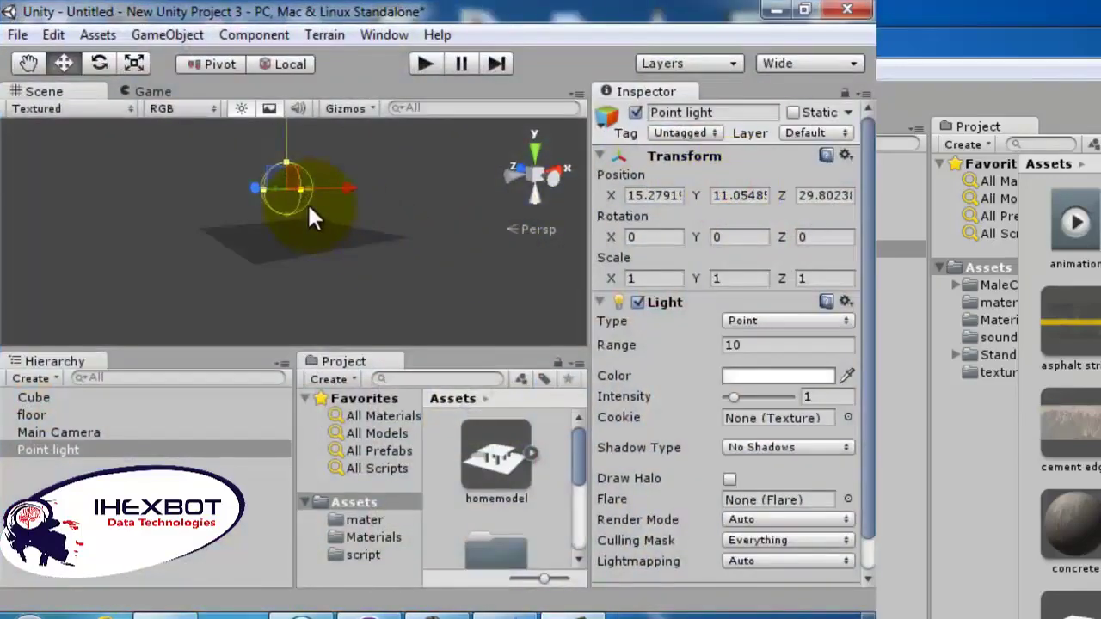
{"action": "right_click_drag", "start_coordinate": [309, 205], "coordinate": [291, 164]}
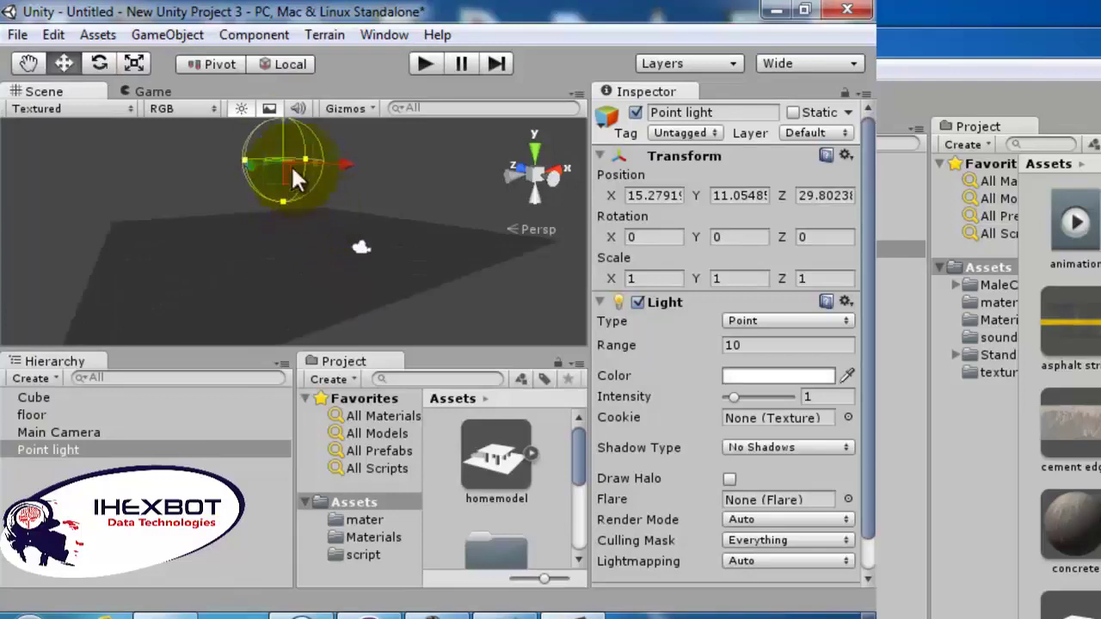
{"action": "left_click_drag", "start_coordinate": [280, 115], "coordinate": [285, 130]}
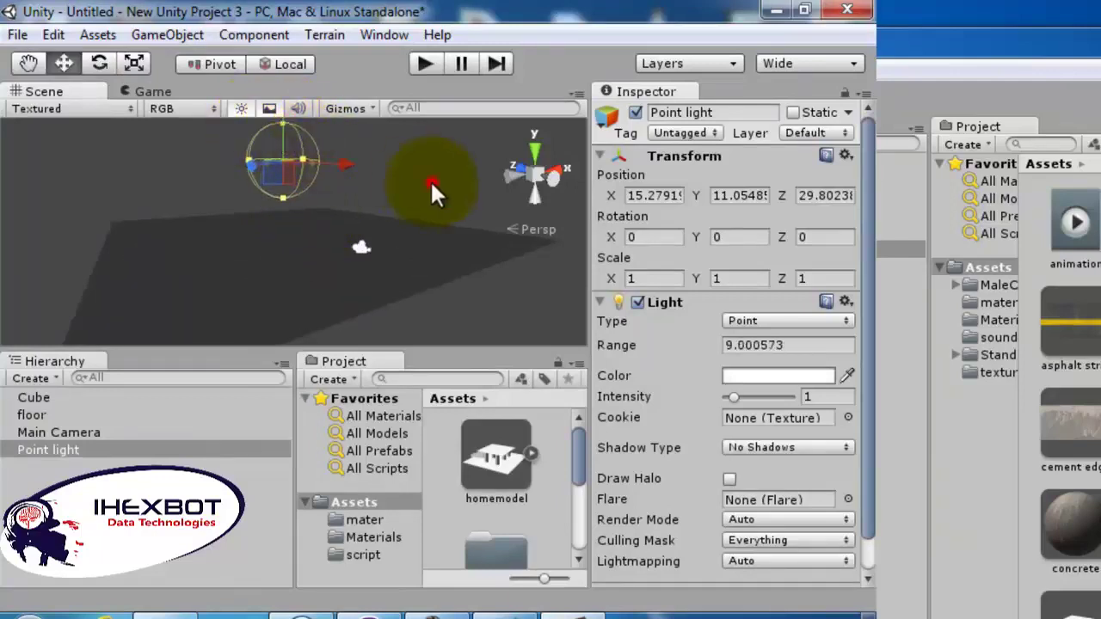
Reselect the Point light, lower it to about Y 4.36 and move it along Z to about 17.70
{"action": "left_click", "coordinate": [429, 182]}
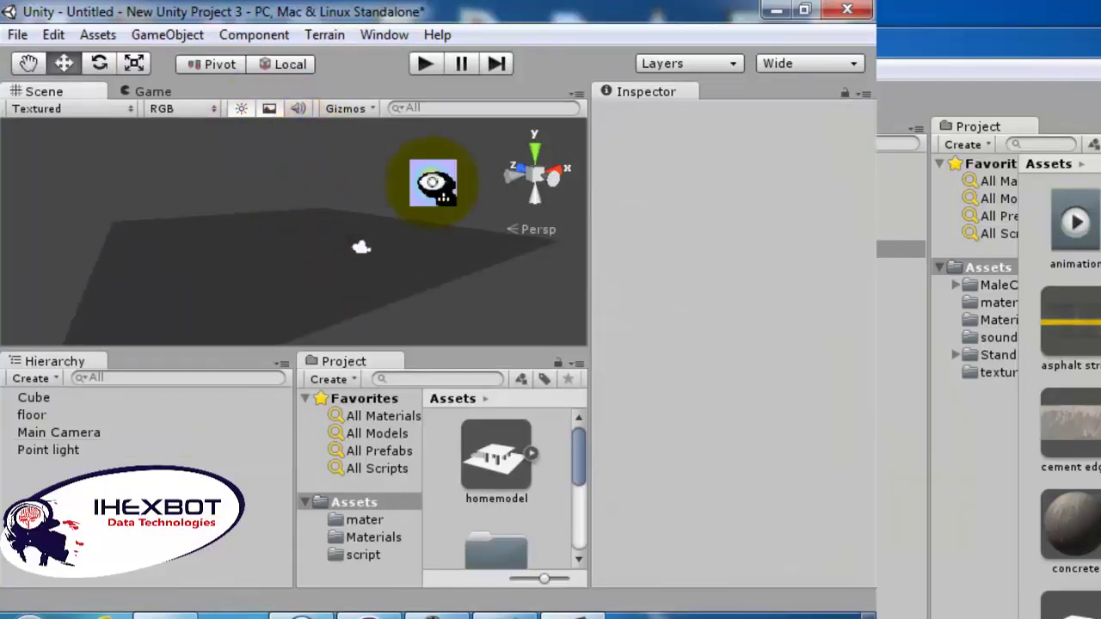
{"action": "left_click", "coordinate": [77, 434]}
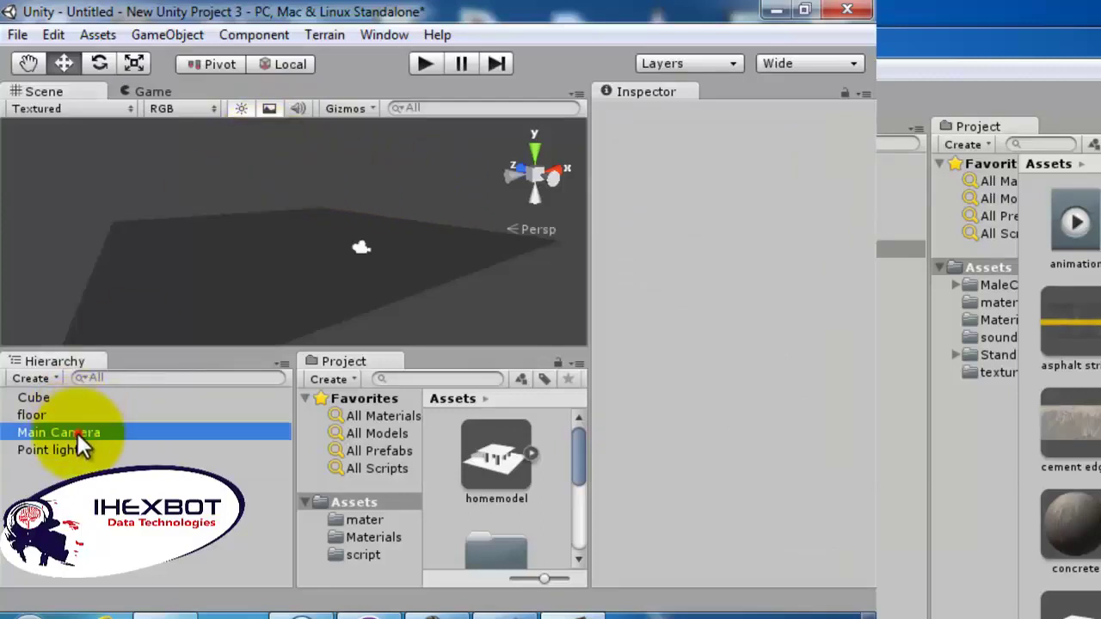
{"action": "left_click", "coordinate": [69, 450]}
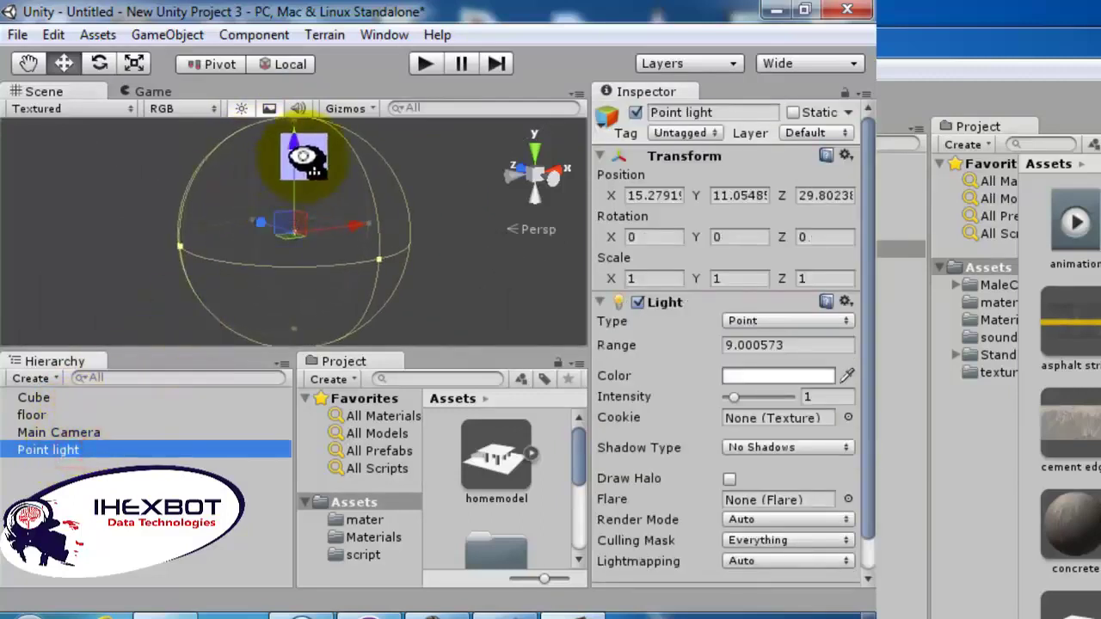
{"action": "left_click", "coordinate": [64, 65]}
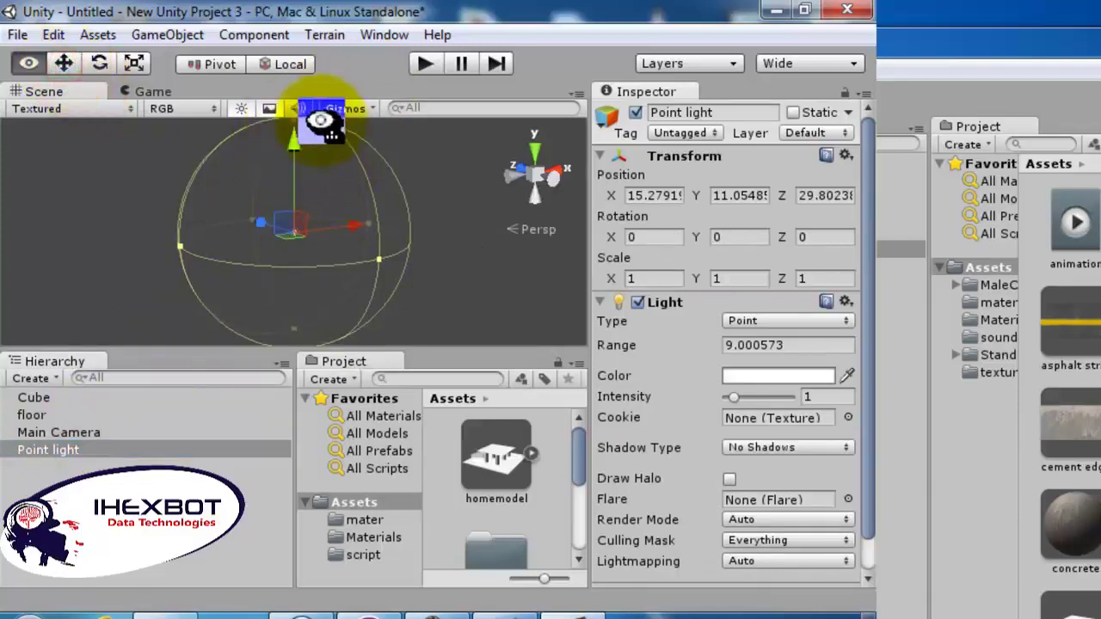
{"action": "left_click", "coordinate": [99, 73]}
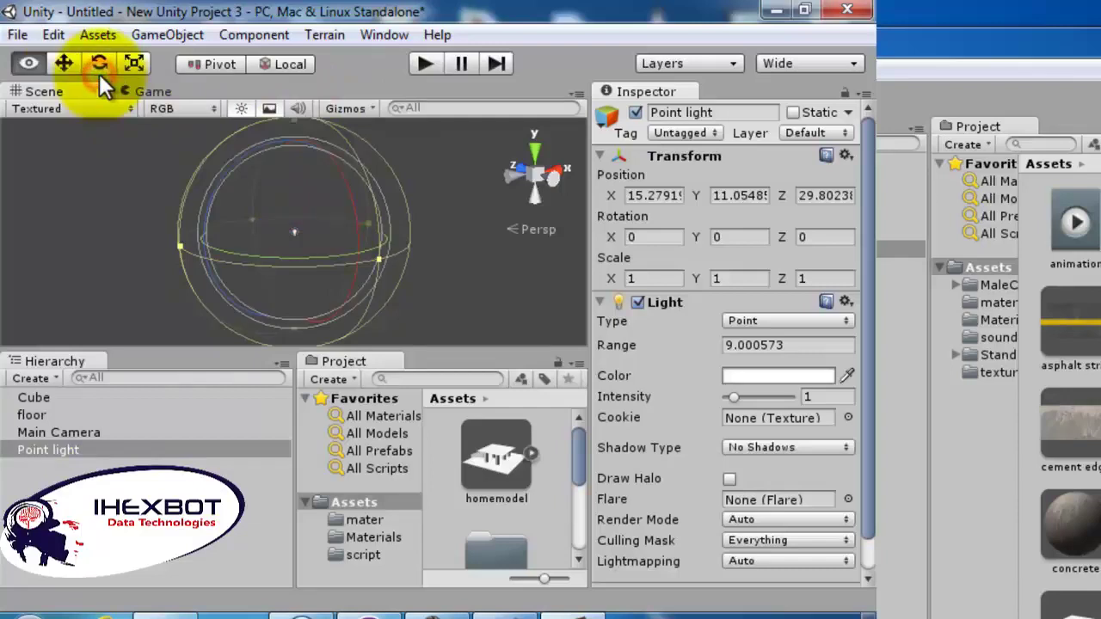
{"action": "left_click", "coordinate": [66, 64]}
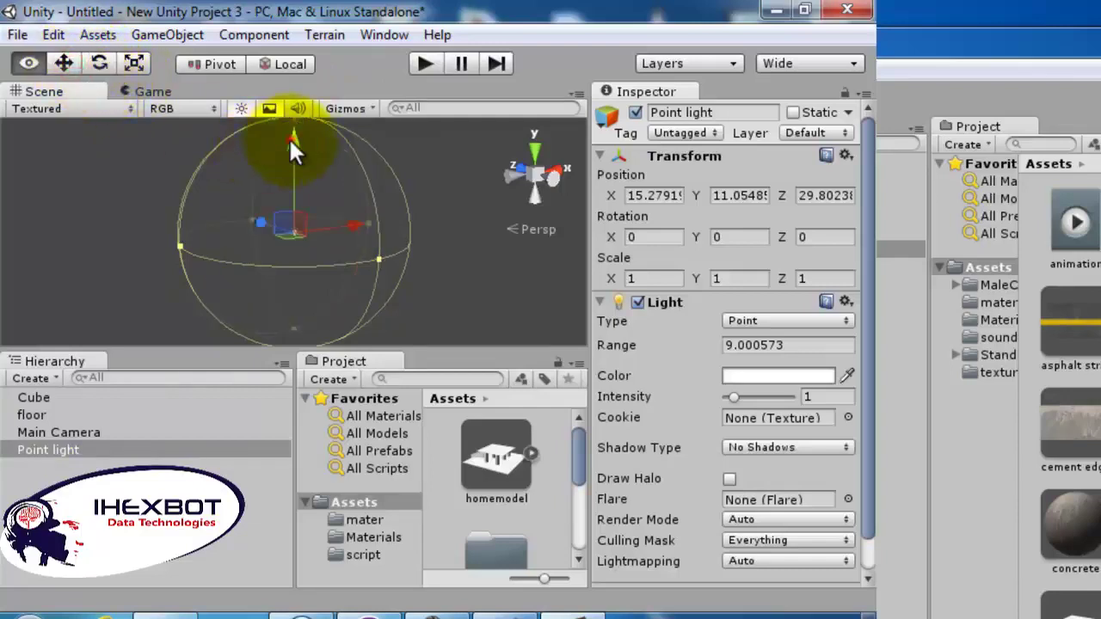
{"action": "left_click_drag", "start_coordinate": [288, 149], "coordinate": [446, 403]}
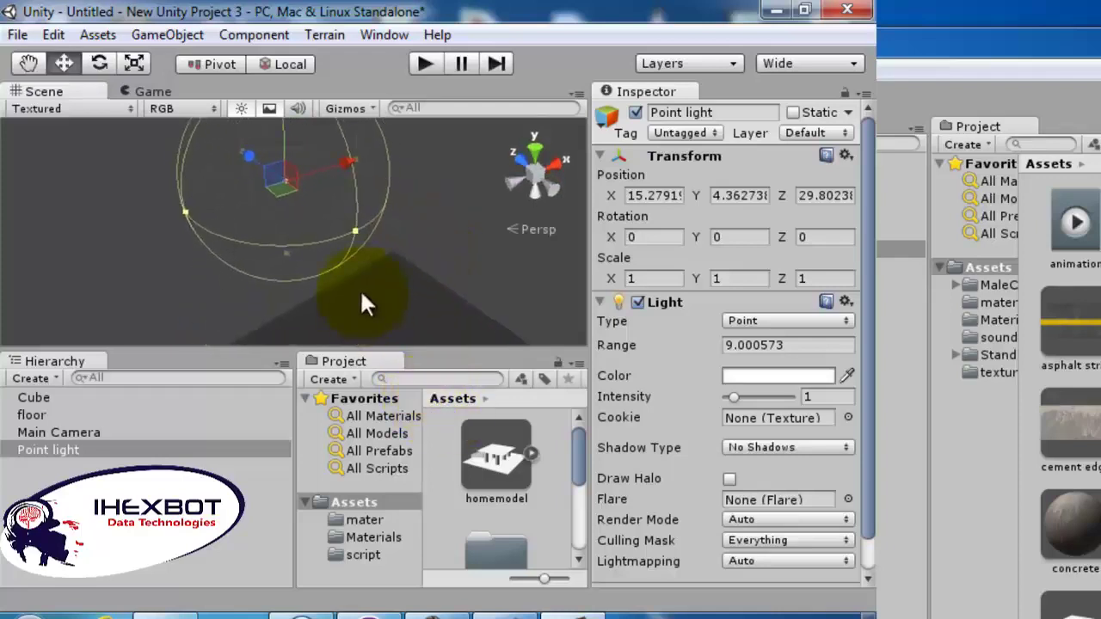
{"action": "left_click_drag", "start_coordinate": [248, 159], "coordinate": [290, 242]}
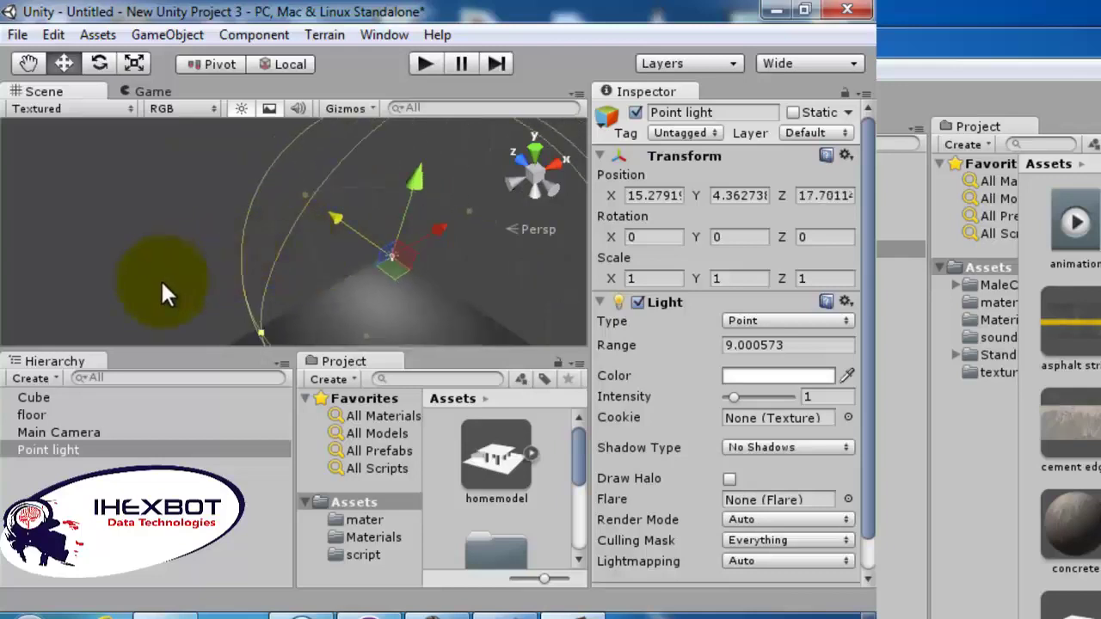
Move the Point light to the current scene view and raise it to about Y 7.21
{"action": "left_click", "coordinate": [28, 63]}
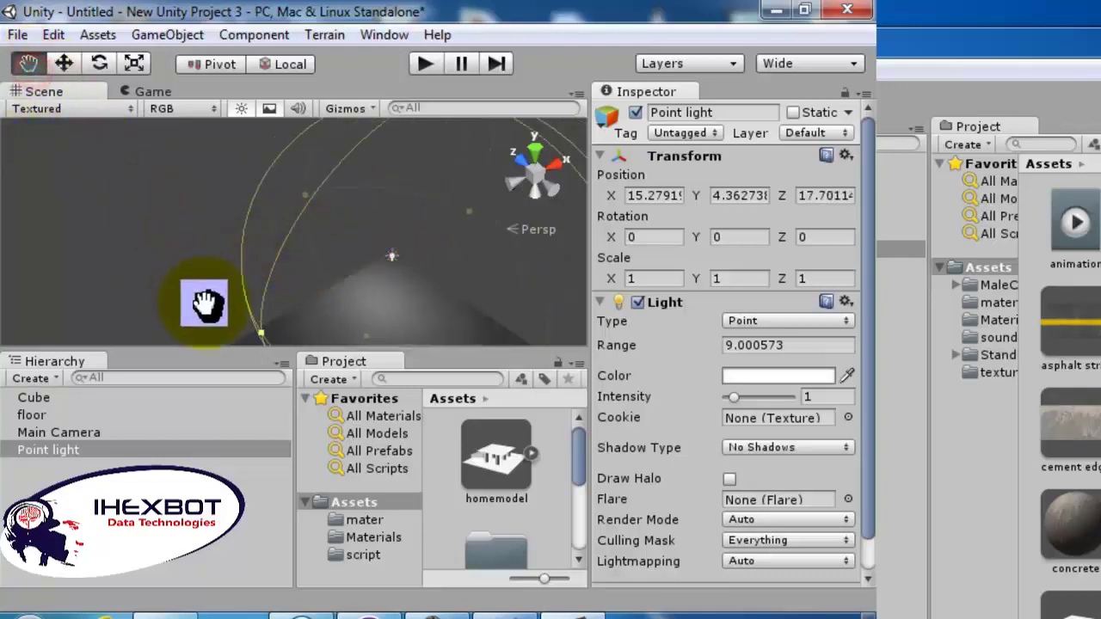
{"action": "mouse_move", "coordinate": [201, 304]}
{"action": "left_mouse_down"}
{"action": "mouse_move", "coordinate": [147, 214]}
{"action": "mouse_move", "coordinate": [123, 197]}
{"action": "mouse_move", "coordinate": [329, 248]}
{"action": "mouse_move", "coordinate": [307, 298]}
{"action": "mouse_move", "coordinate": [284, 247]}
{"action": "mouse_move", "coordinate": [321, 167]}
{"action": "mouse_move", "coordinate": [263, 233]}
{"action": "mouse_move", "coordinate": [252, 187]}
{"action": "left_mouse_up"}
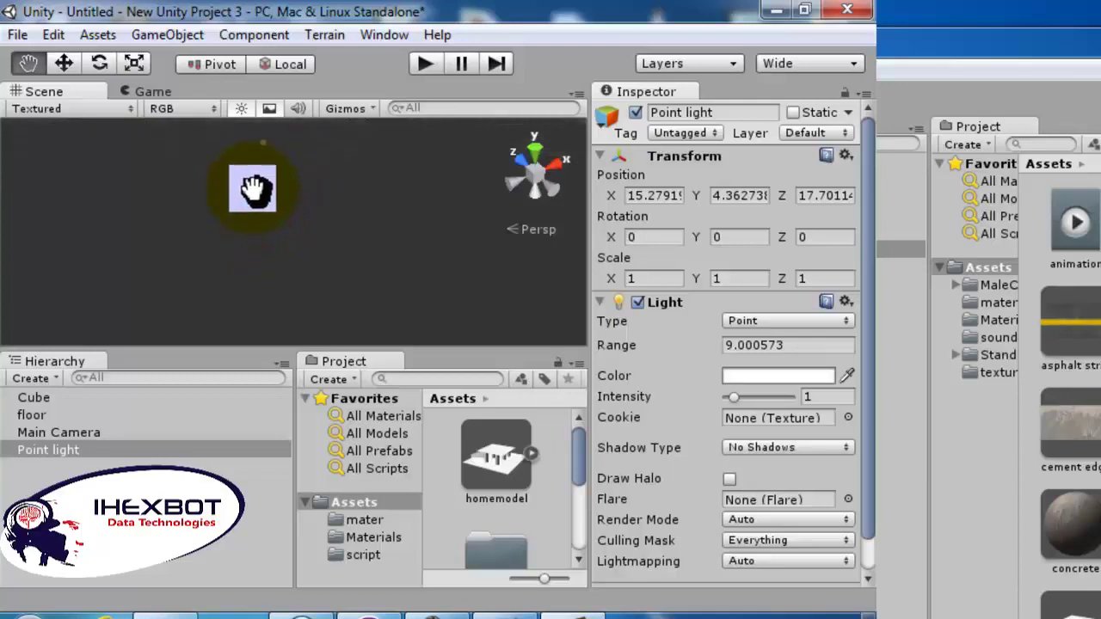
{"action": "left_click", "coordinate": [153, 35]}
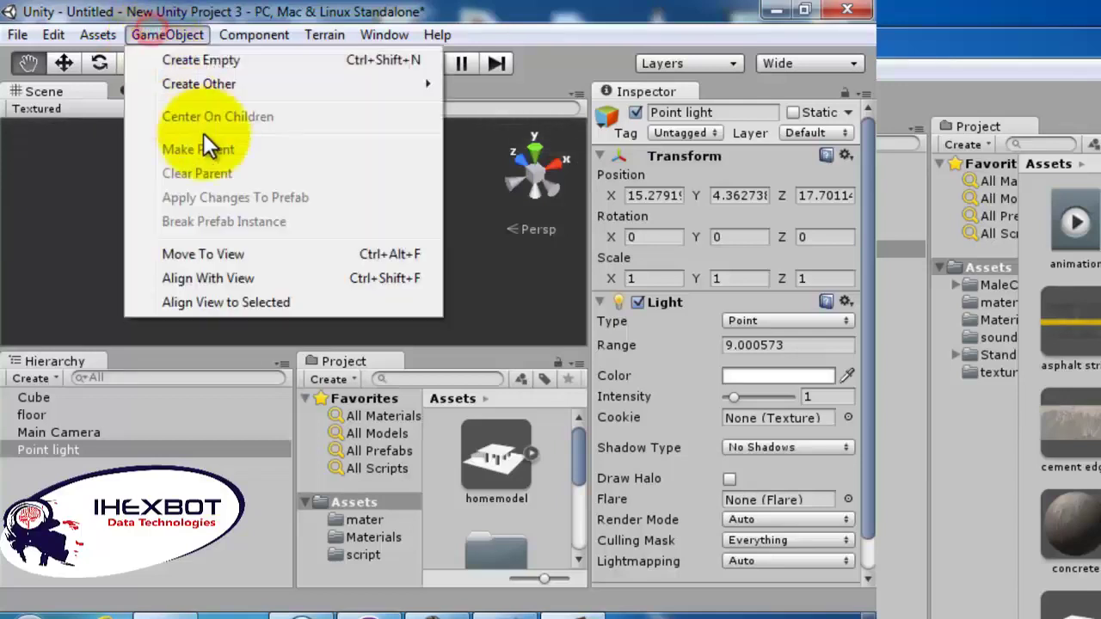
{"action": "left_click", "coordinate": [230, 256]}
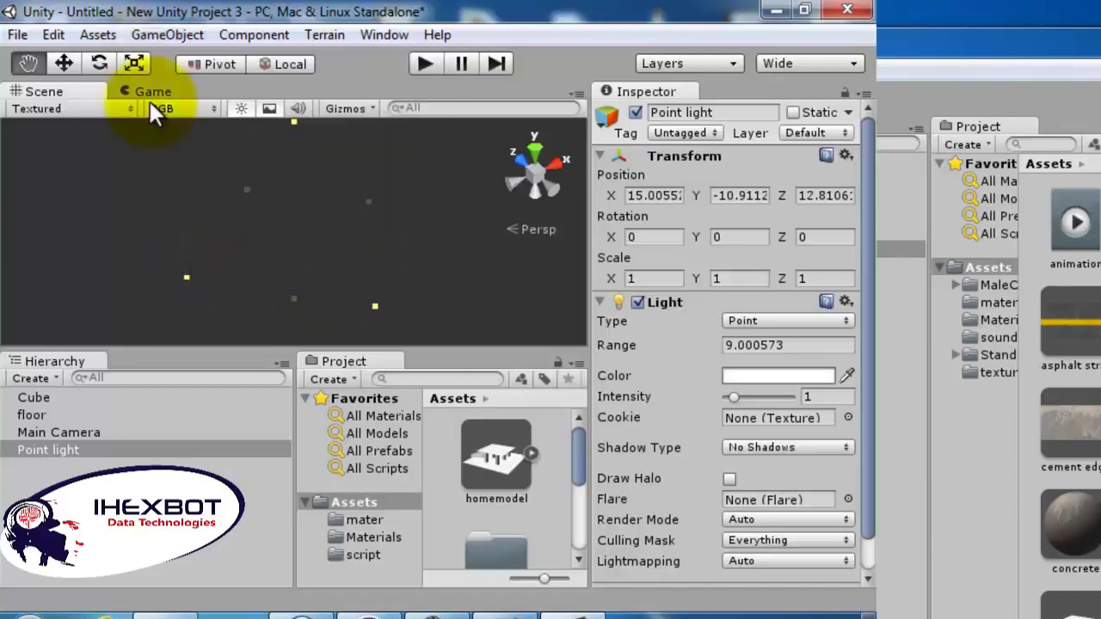
{"action": "left_click", "coordinate": [67, 66]}
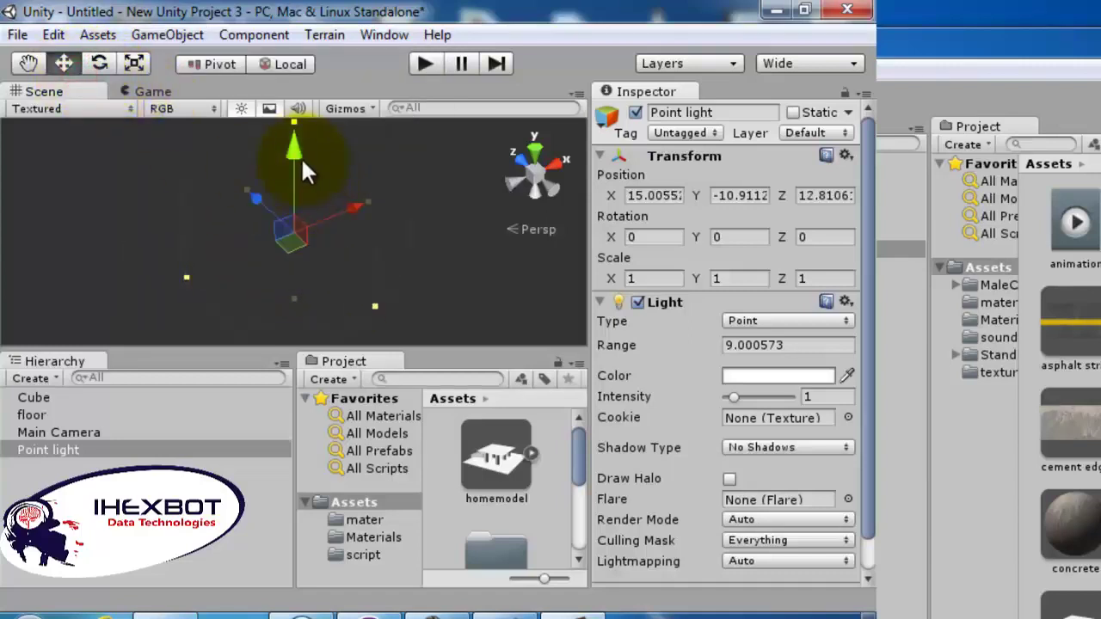
{"action": "left_click_drag", "start_coordinate": [300, 156], "coordinate": [266, 602]}
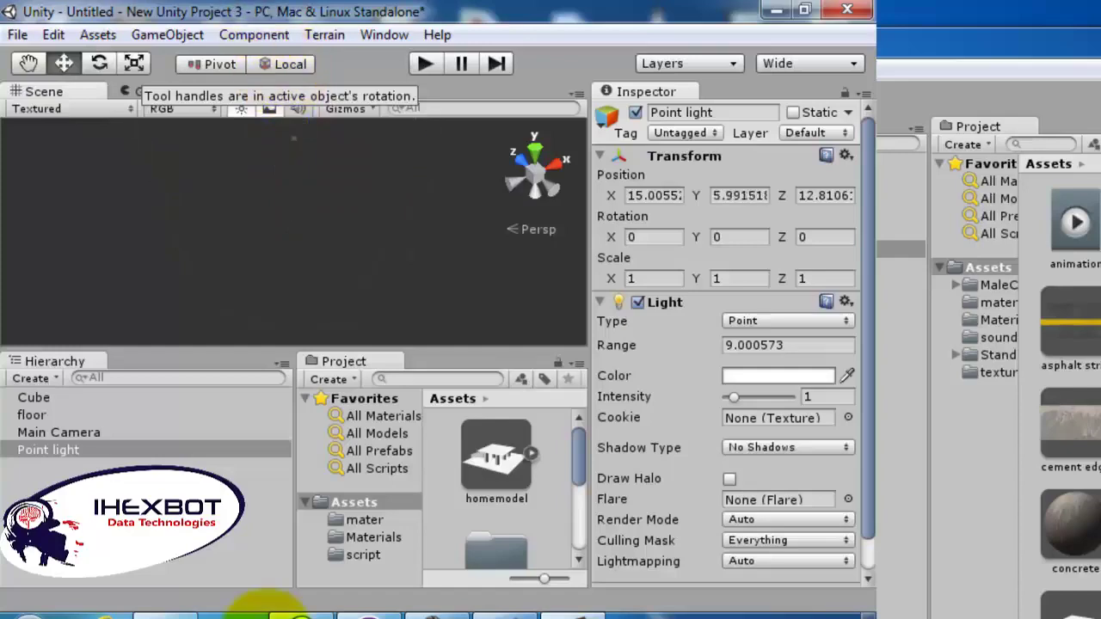
{"action": "mouse_move", "coordinate": [301, 613]}
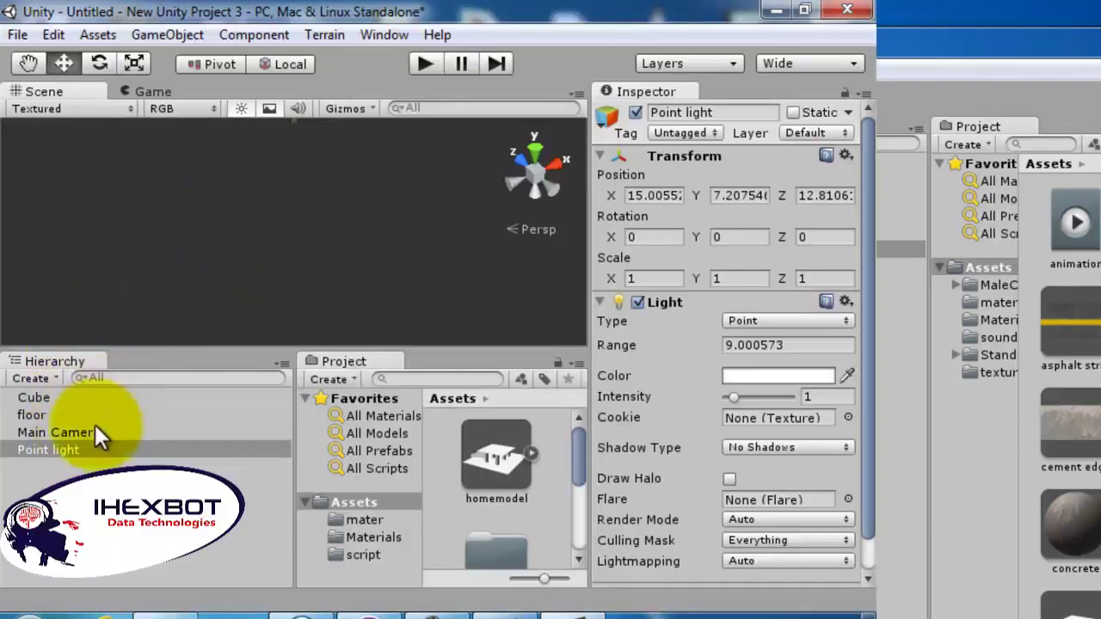
Delete the Point light, add a directional light to the scene and shift it off the floor's centre
{"action": "right_click", "coordinate": [81, 448]}
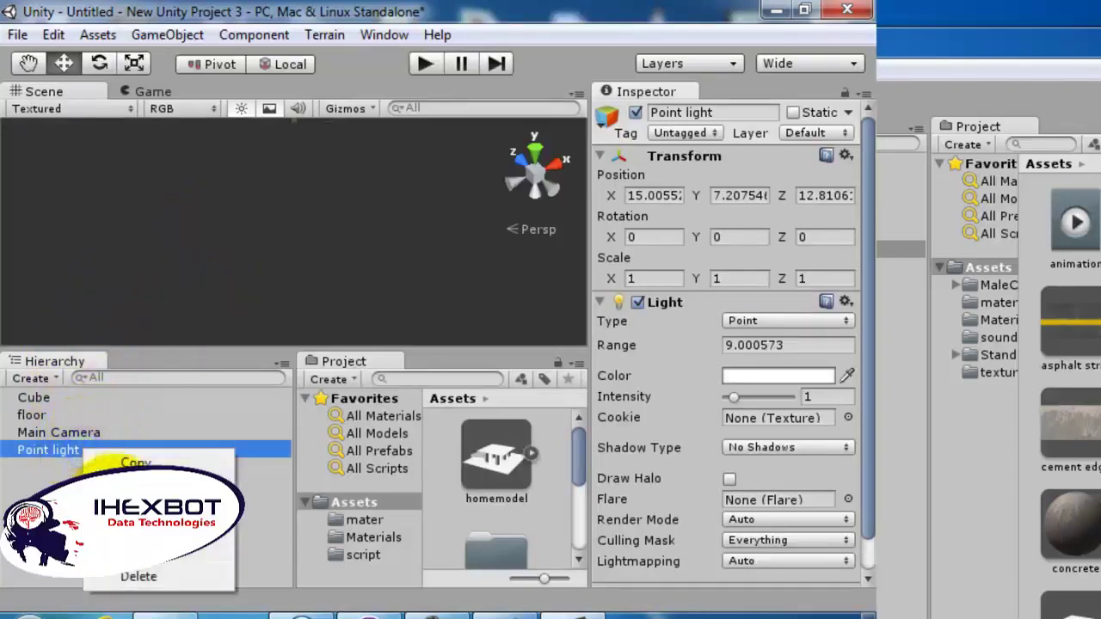
{"action": "left_click", "coordinate": [139, 576]}
{"action": "double_click", "coordinate": [58, 416]}
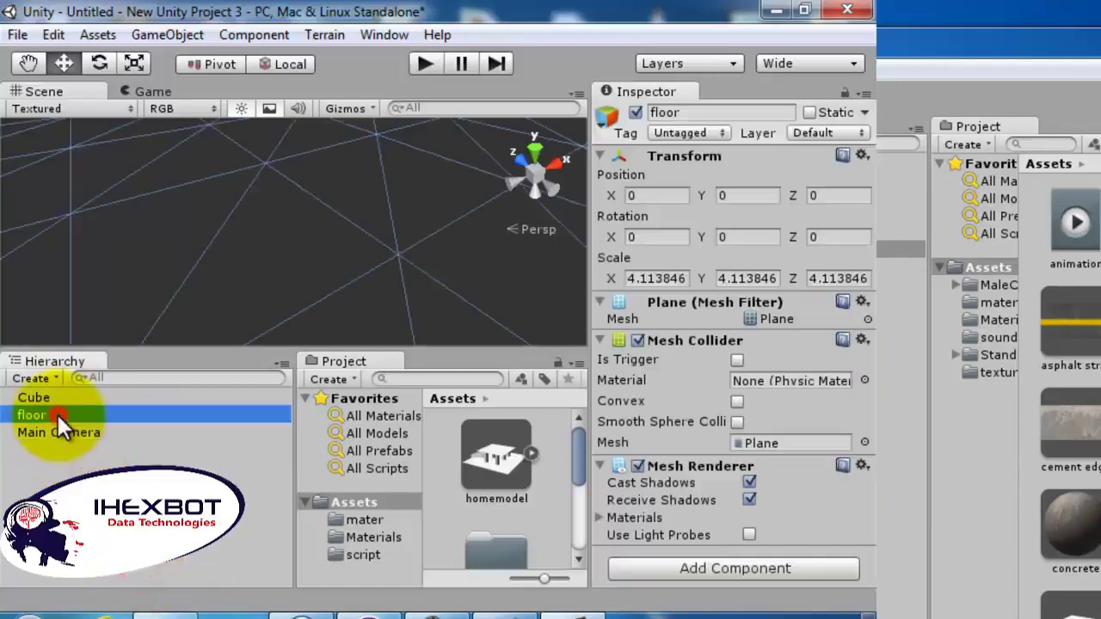
{"action": "right_click_drag", "start_coordinate": [299, 260], "coordinate": [304, 260]}
{"action": "left_click", "coordinate": [254, 34]}
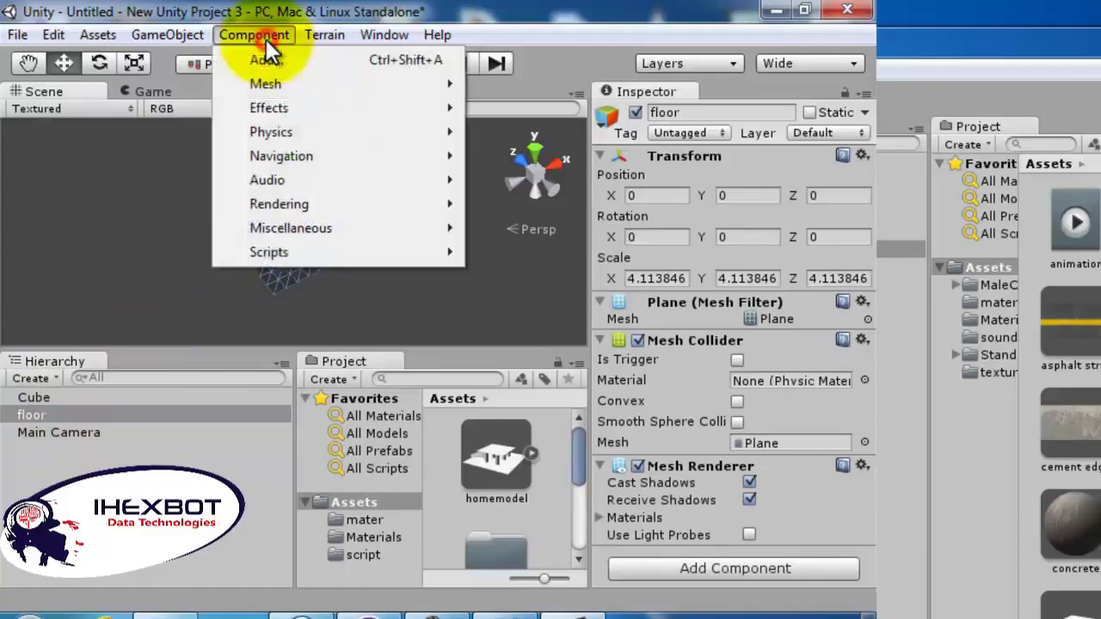
{"action": "left_click", "coordinate": [172, 39]}
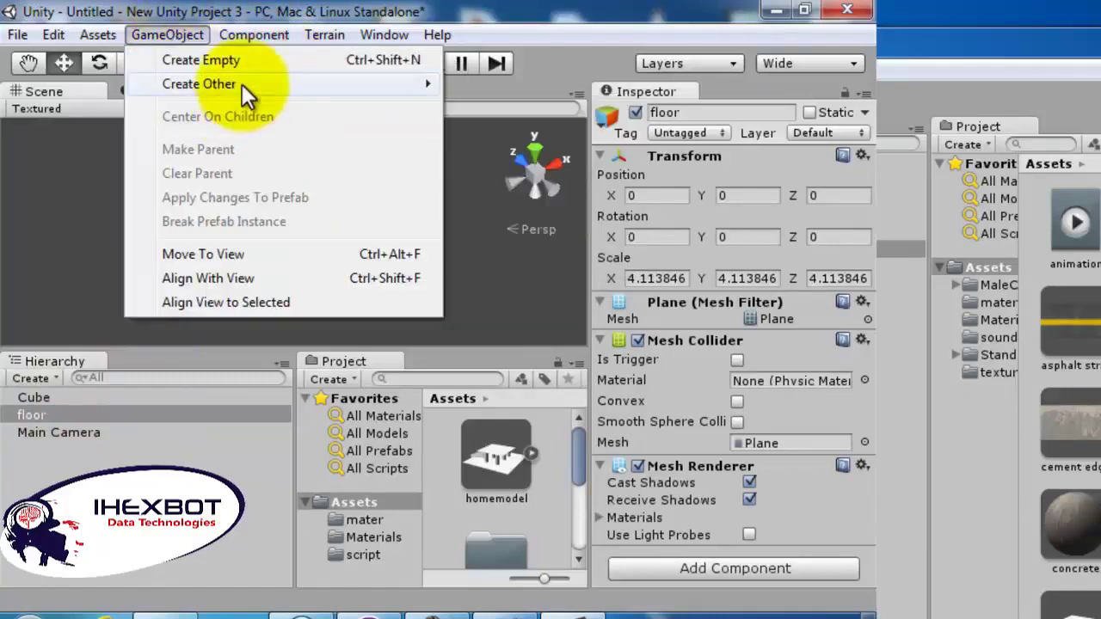
{"action": "mouse_move", "coordinate": [243, 86]}
{"action": "left_click", "coordinate": [521, 211]}
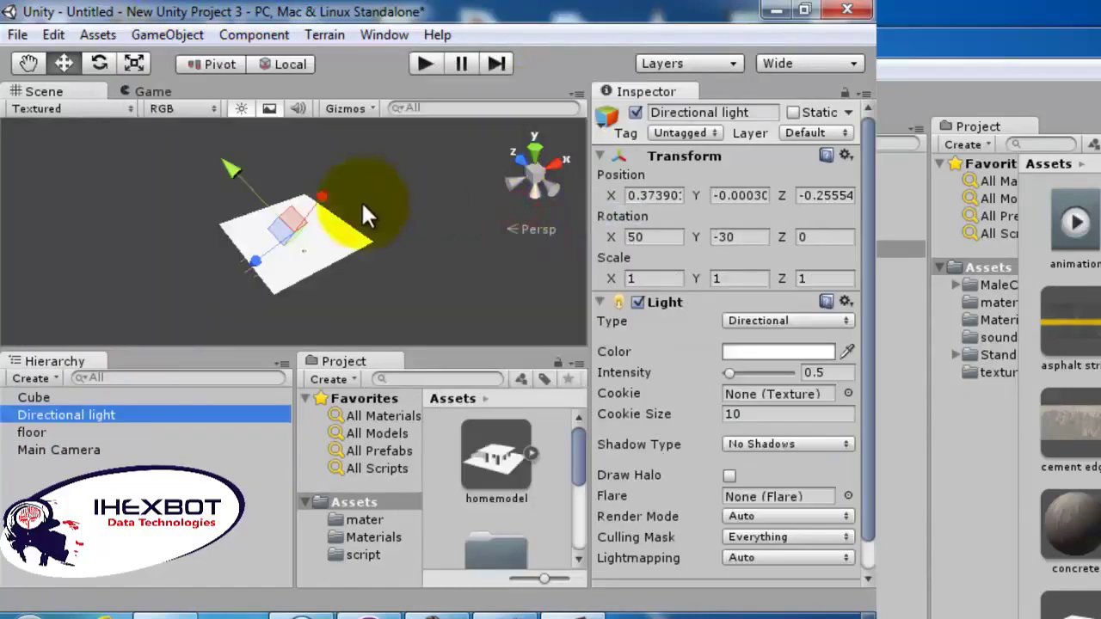
{"action": "left_click_drag", "start_coordinate": [295, 214], "coordinate": [344, 121]}
Raise the Cube to about Y 3.00 and run the scene twice to test its rotation, stopping it each time
{"action": "double_click", "coordinate": [124, 395]}
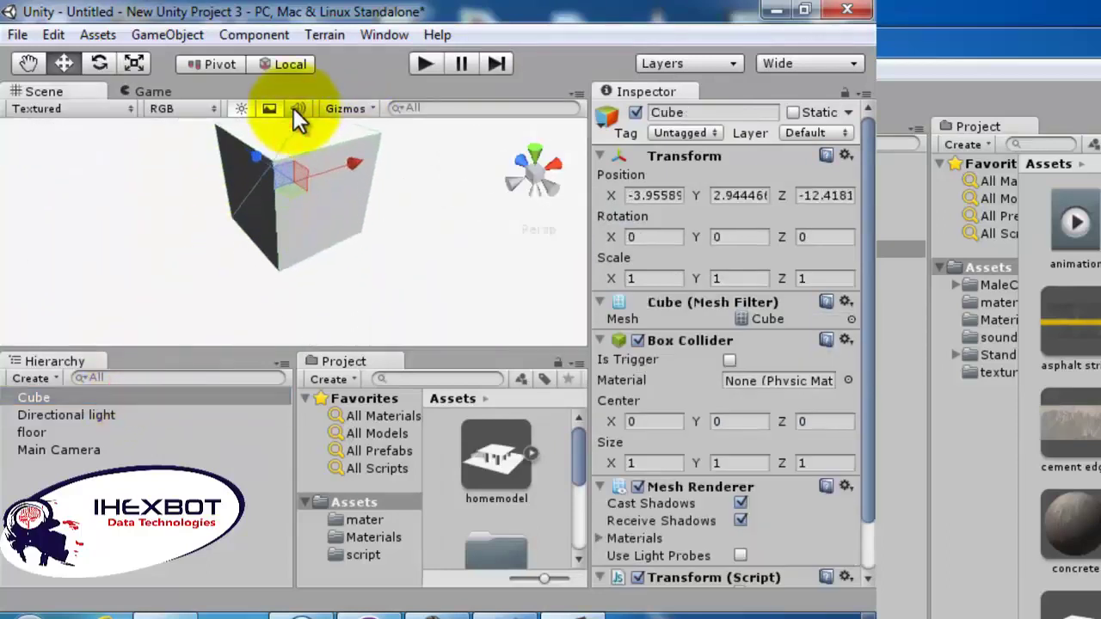
{"action": "left_click", "coordinate": [426, 64]}
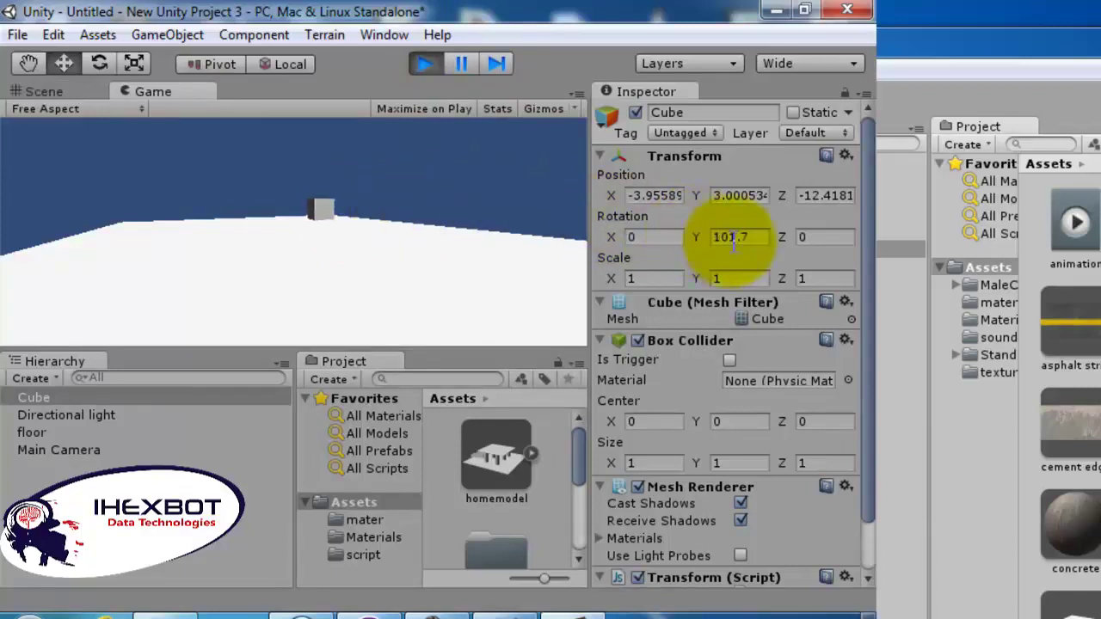
{"action": "left_click", "coordinate": [425, 65]}
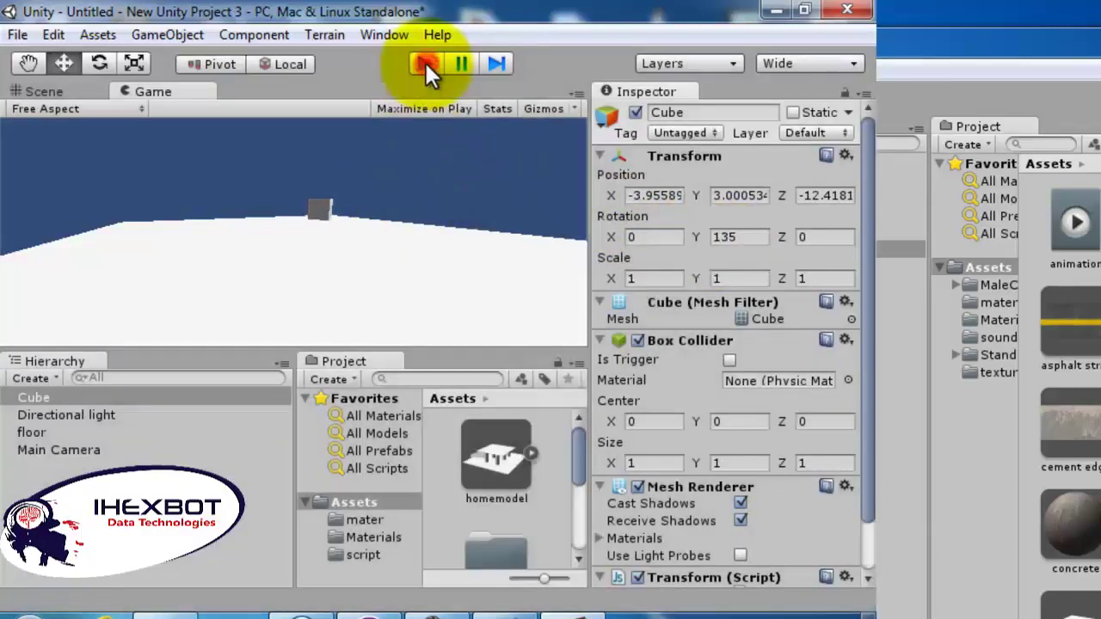
{"action": "left_click", "coordinate": [426, 64]}
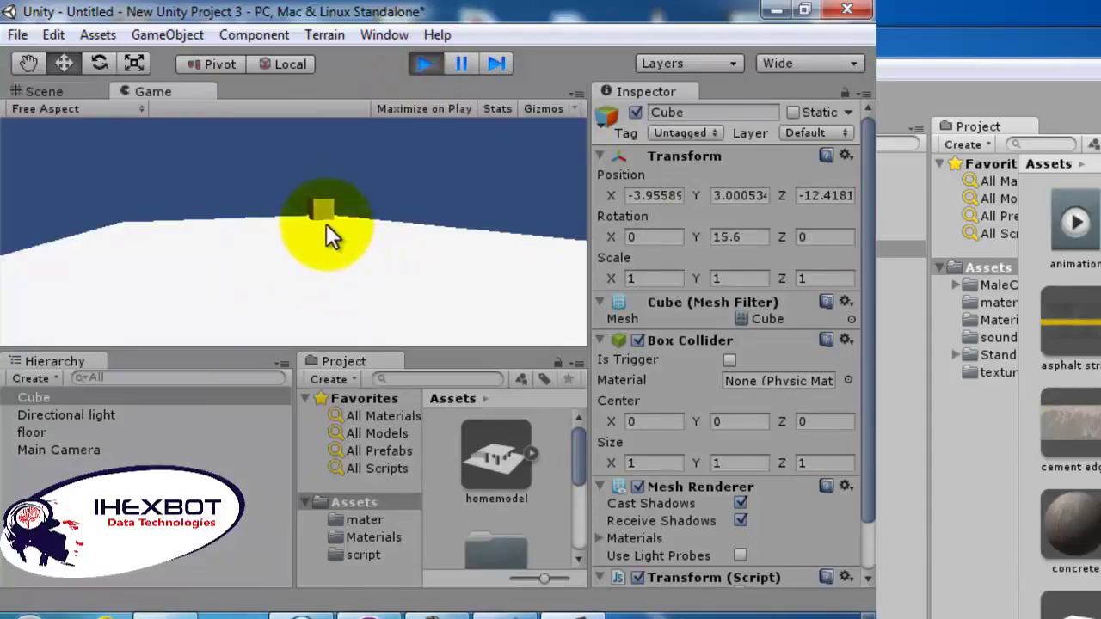
{"action": "left_click", "coordinate": [426, 63]}
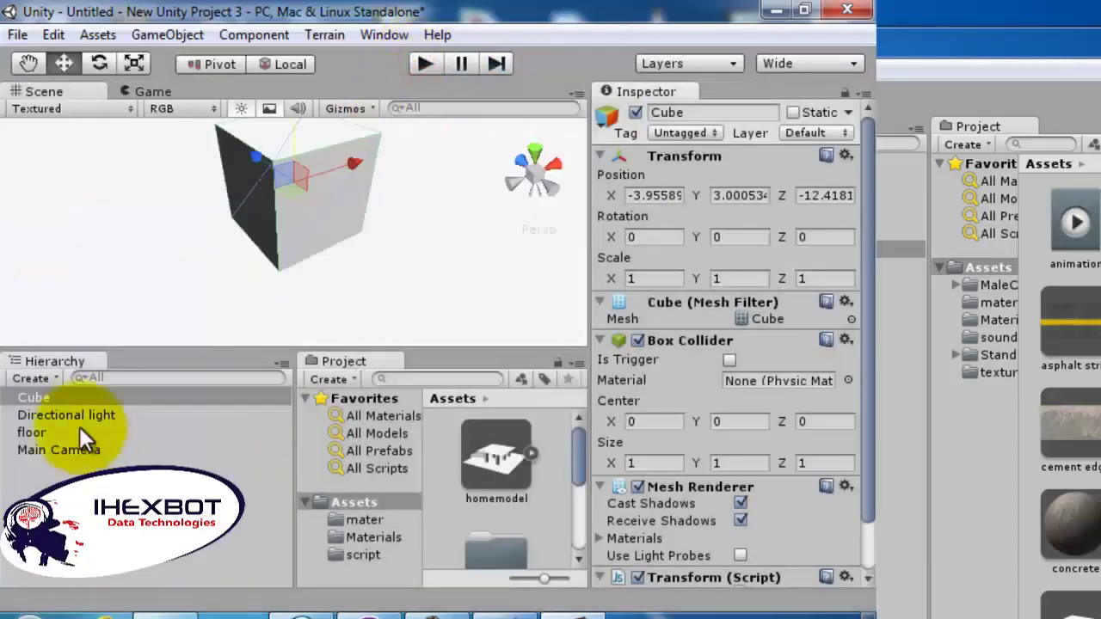
Align the Cube with the current scene view and briefly run the scene to test it
{"action": "double_click", "coordinate": [79, 399]}
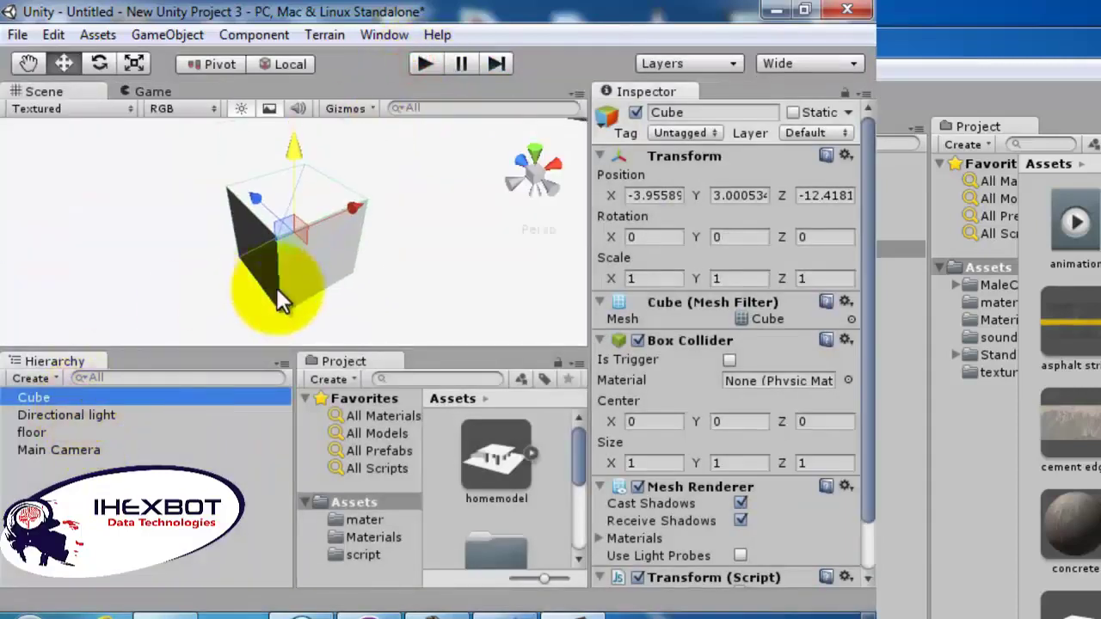
{"action": "left_click", "coordinate": [157, 36]}
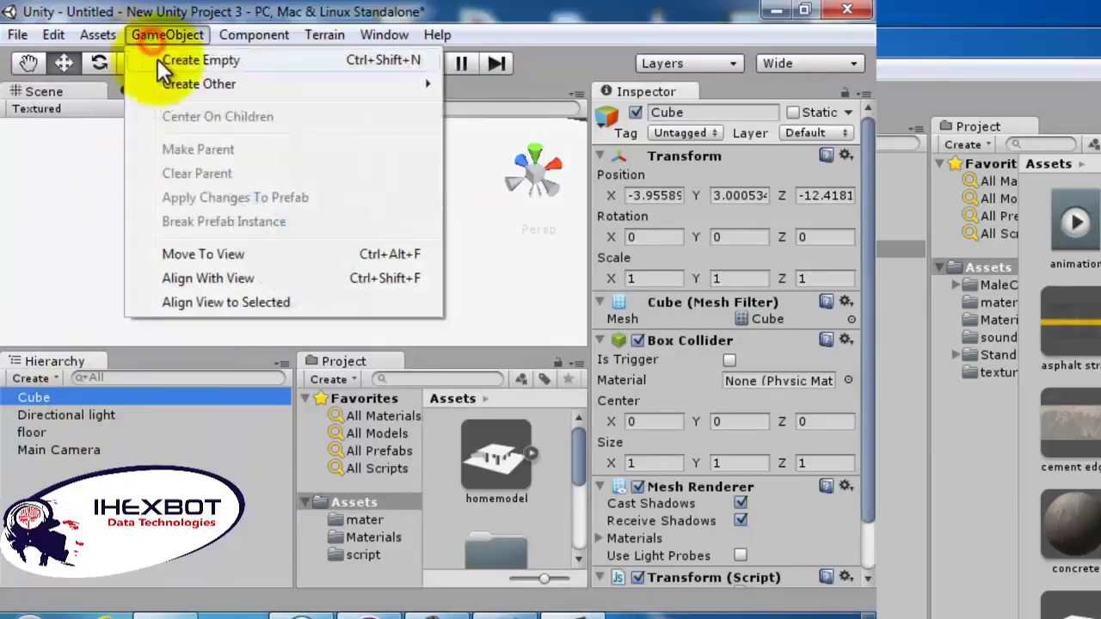
{"action": "left_click", "coordinate": [225, 277]}
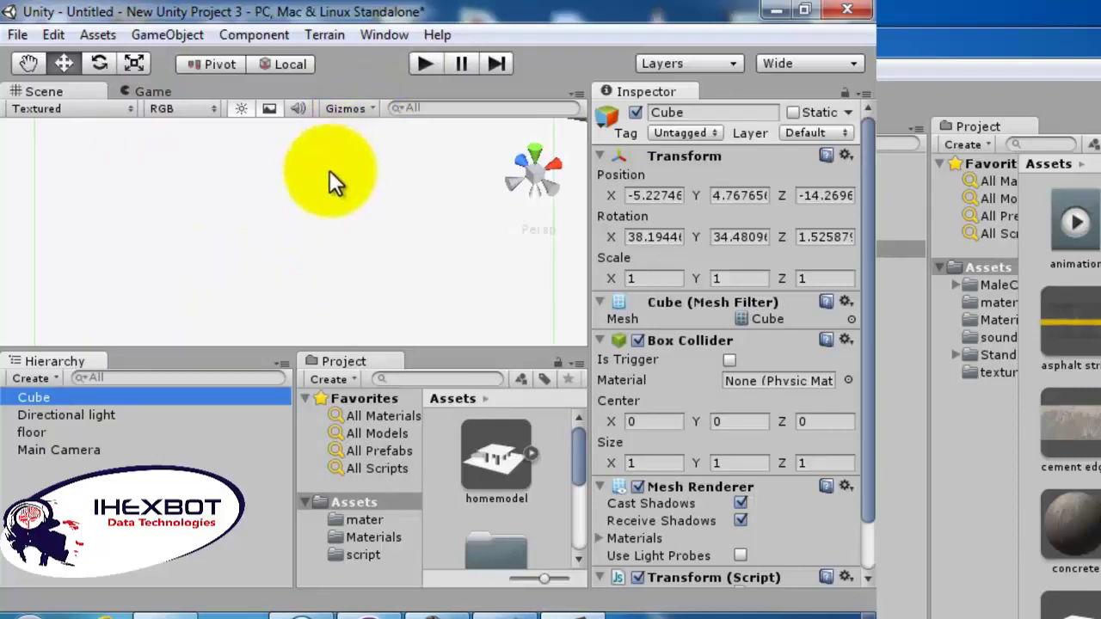
{"action": "left_click_drag", "start_coordinate": [332, 216], "coordinate": [335, 208], "text": "alt"}
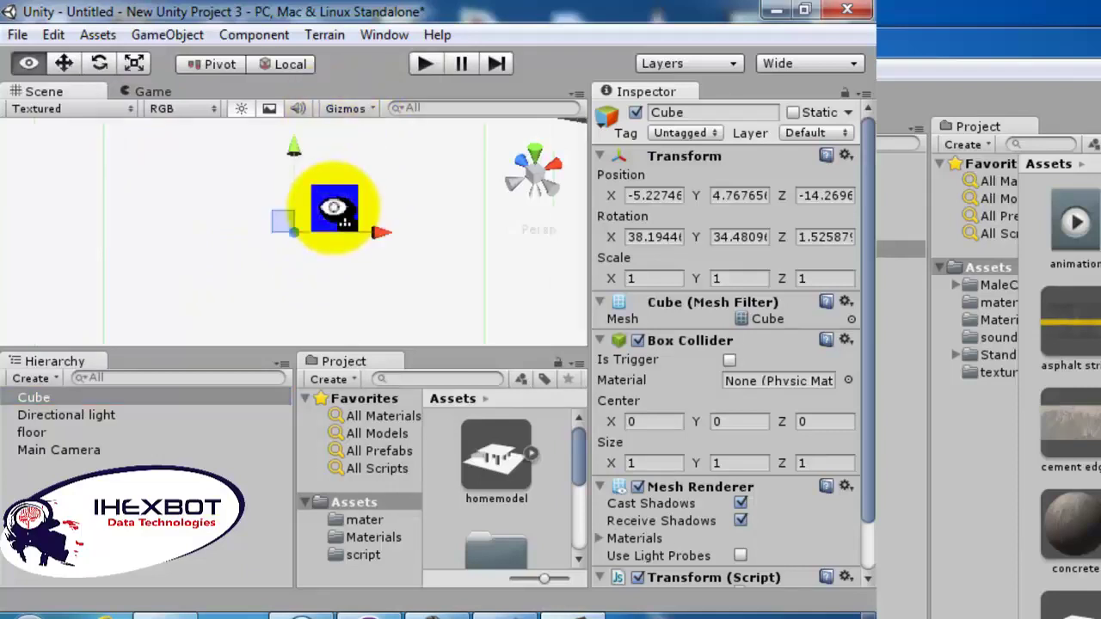
{"action": "key", "text": "s"}
{"action": "right_click_drag", "start_coordinate": [333, 208], "coordinate": [334, 209]}
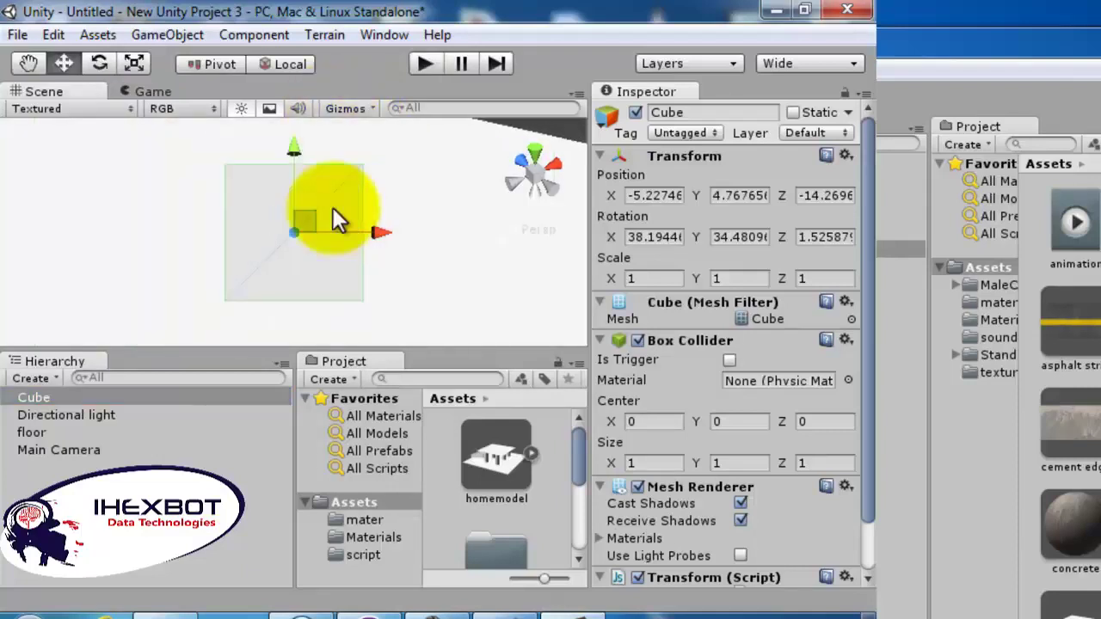
{"action": "left_click", "coordinate": [421, 64]}
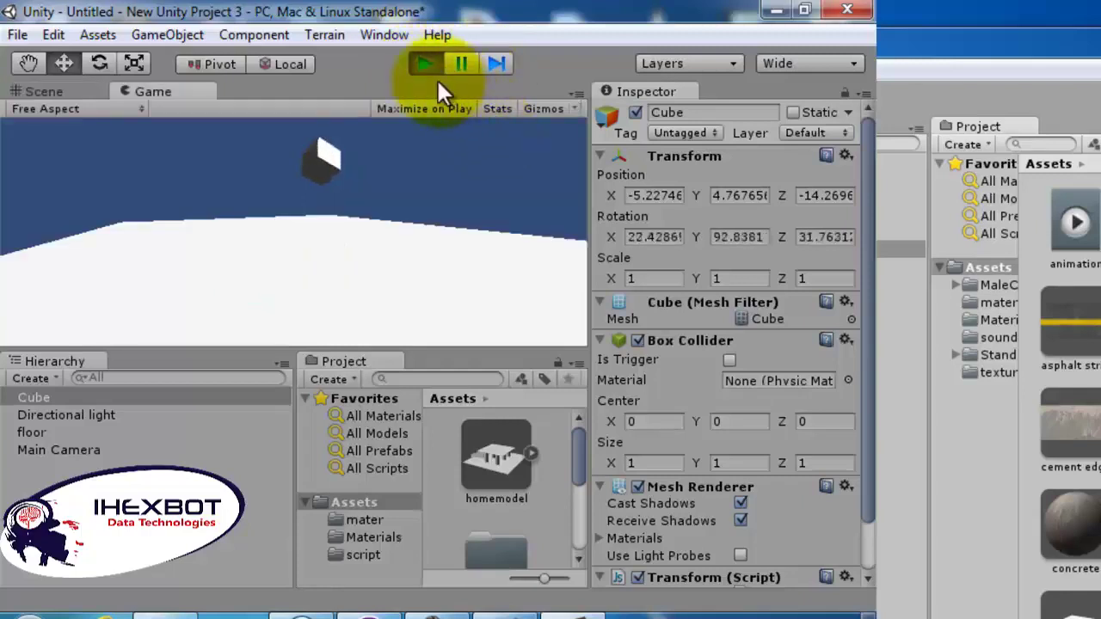
{"action": "left_click", "coordinate": [425, 65]}
Stop the scene, switch to MonoDevelop and set the Y value of transform.Rotate in transform.js to 20, saving the script
{"action": "left_click", "coordinate": [429, 119]}
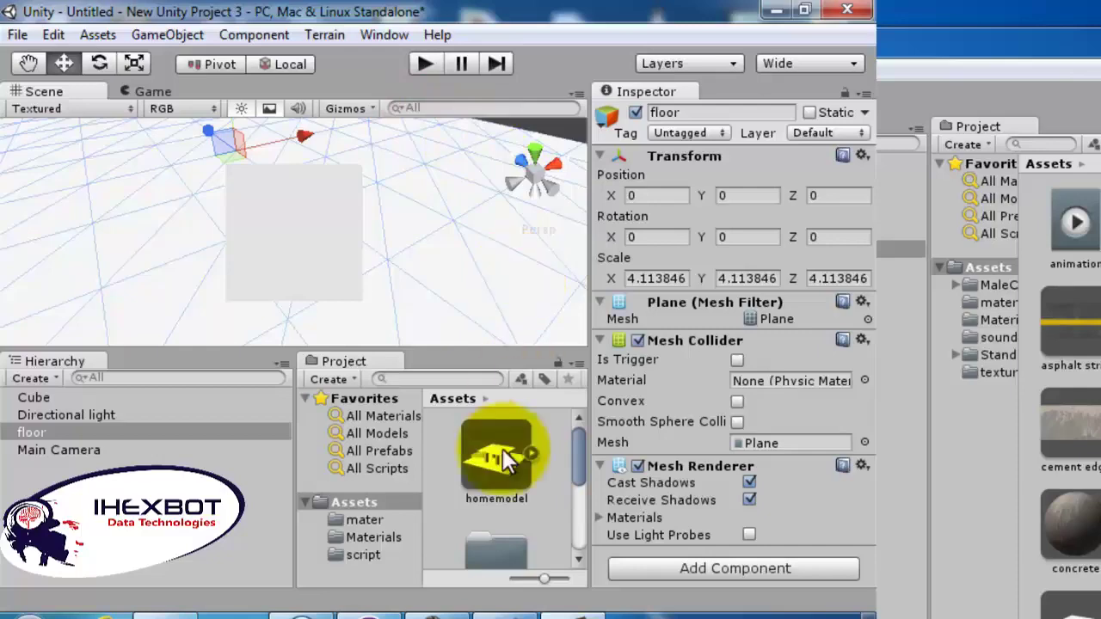
{"action": "left_click", "coordinate": [506, 612]}
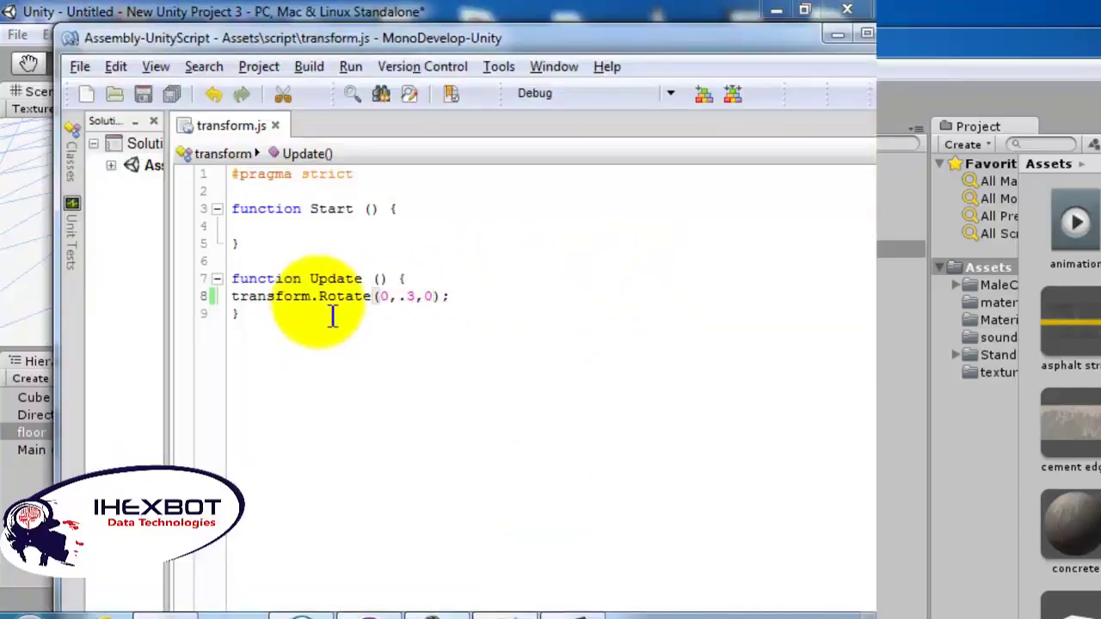
{"action": "left_click_drag", "start_coordinate": [320, 38], "coordinate": [301, 210]}
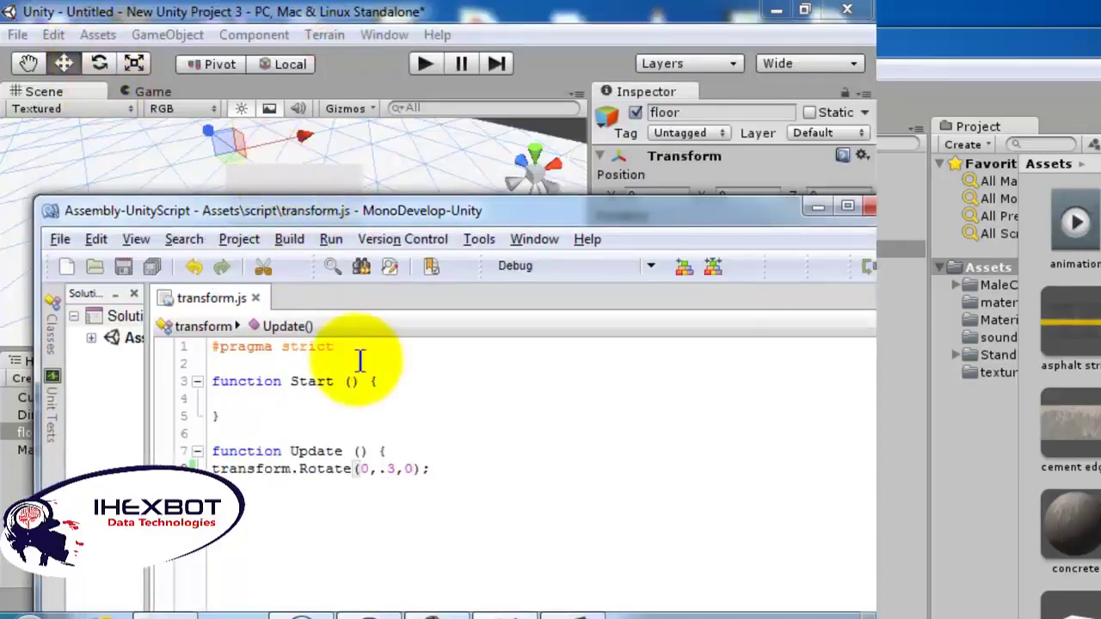
{"action": "double_click", "coordinate": [392, 467]}
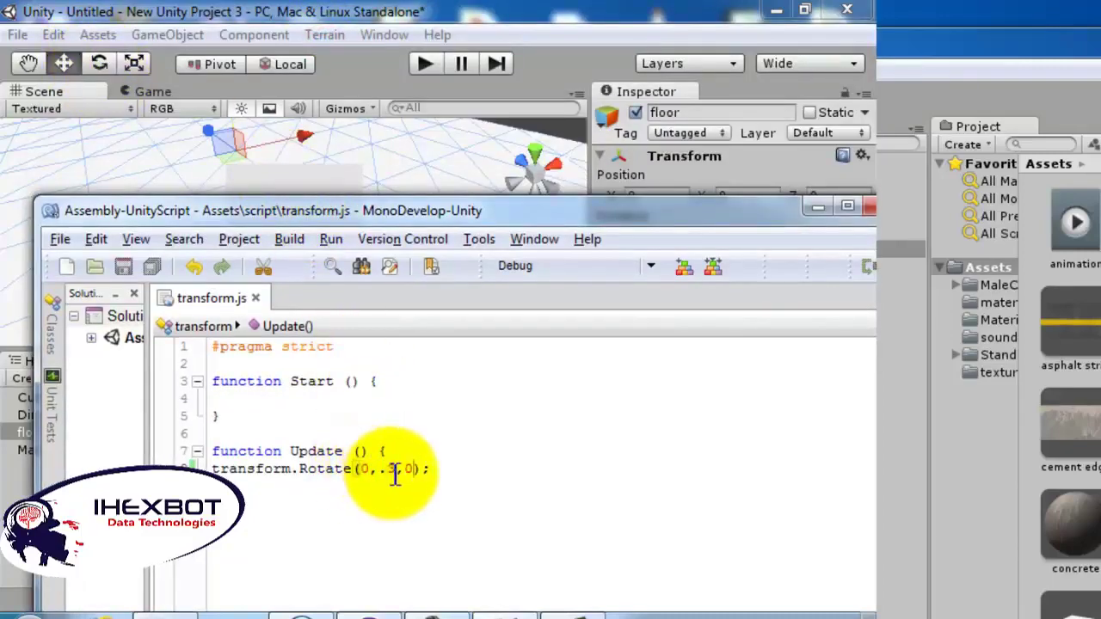
{"action": "left_click_drag", "start_coordinate": [396, 469], "coordinate": [379, 470]}
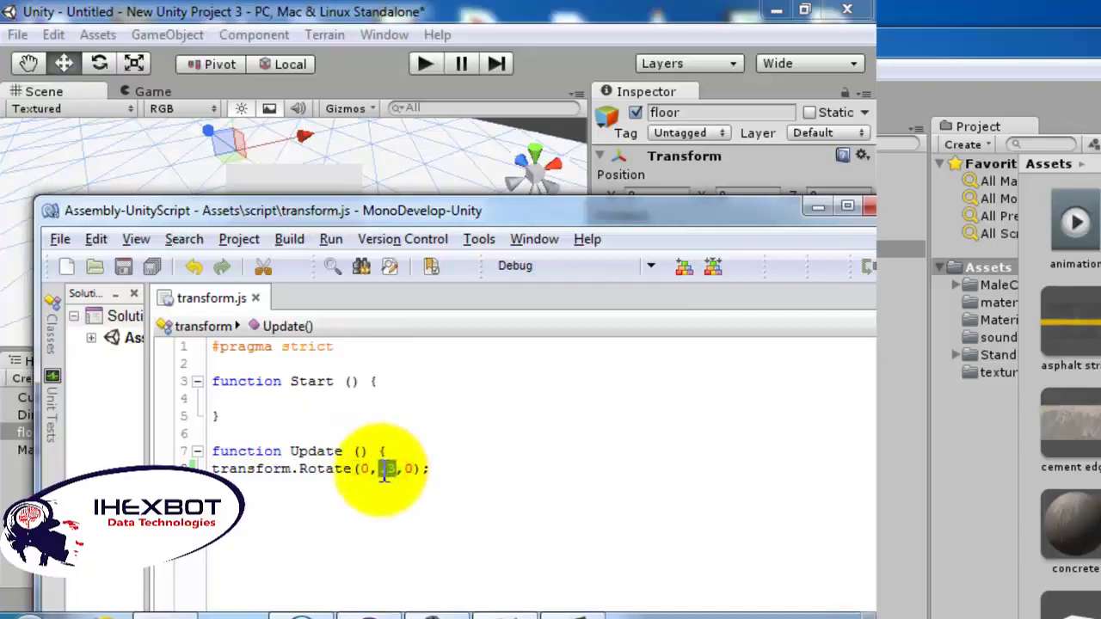
{"action": "type", "text": "20"}
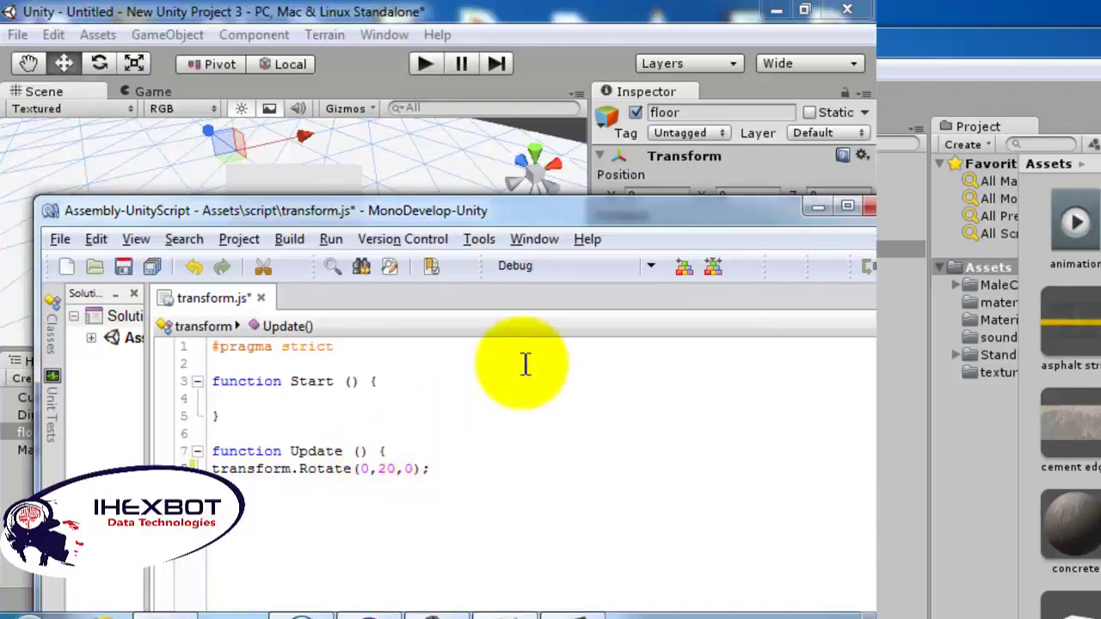
{"action": "key", "text": "ctrl+s"}
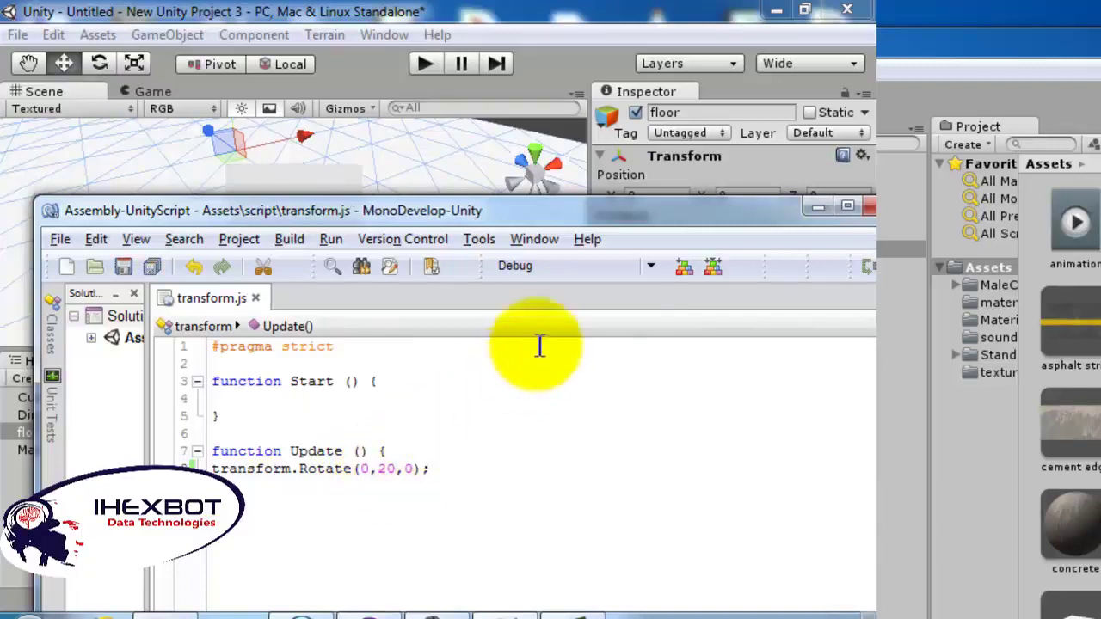
Return to Unity and briefly run the scene to test the Cube's rotation speed, stopping it again
{"action": "left_click", "coordinate": [818, 209]}
{"action": "left_click", "coordinate": [422, 64]}
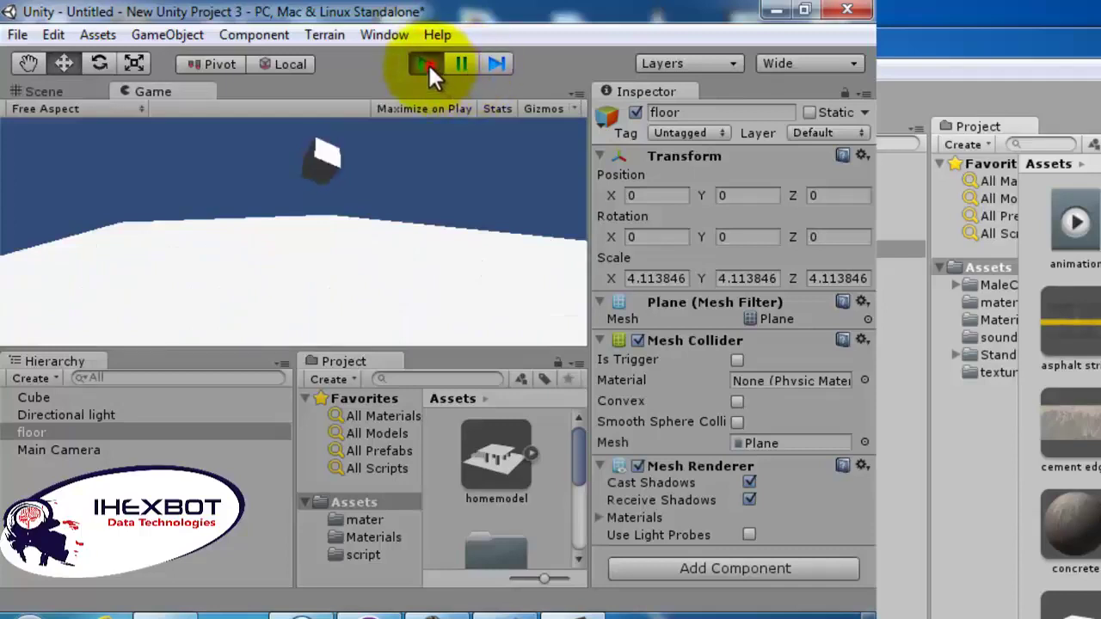
{"action": "left_click", "coordinate": [428, 63]}
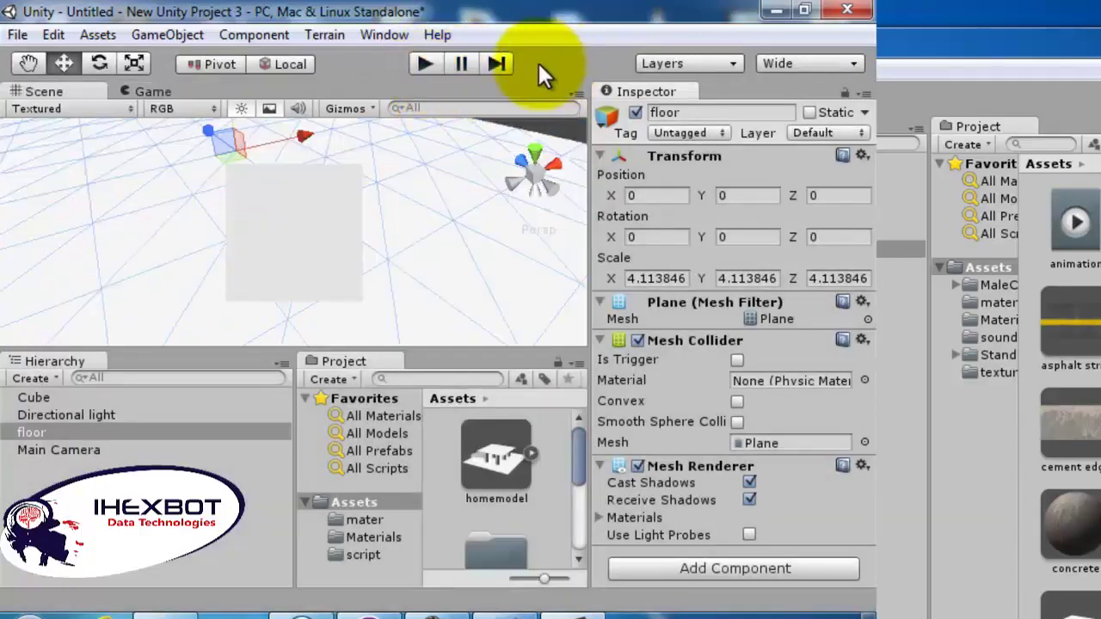
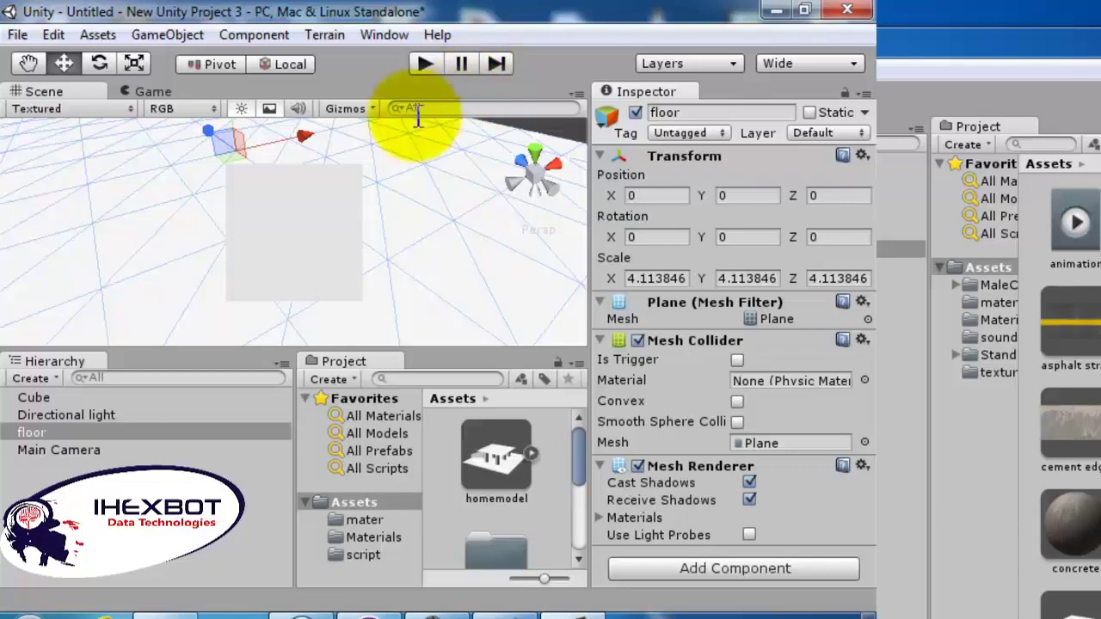
Enable Maximize on Play for the Game view and run the scene enlarged, stopping it after the test
{"action": "left_click", "coordinate": [143, 93]}
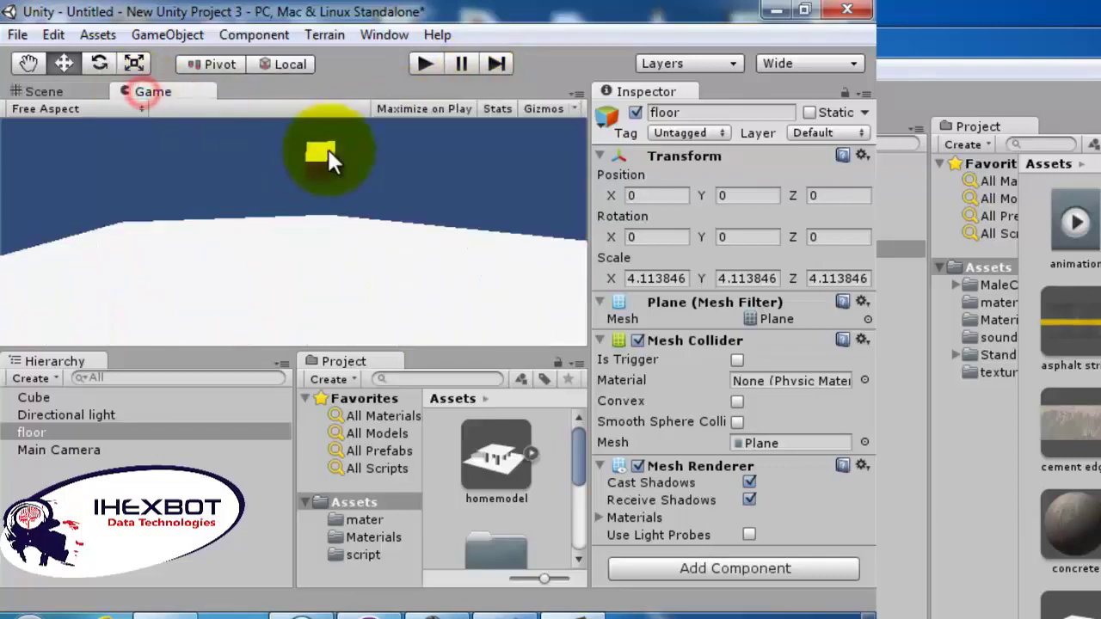
{"action": "left_click", "coordinate": [430, 108]}
{"action": "left_click", "coordinate": [425, 64]}
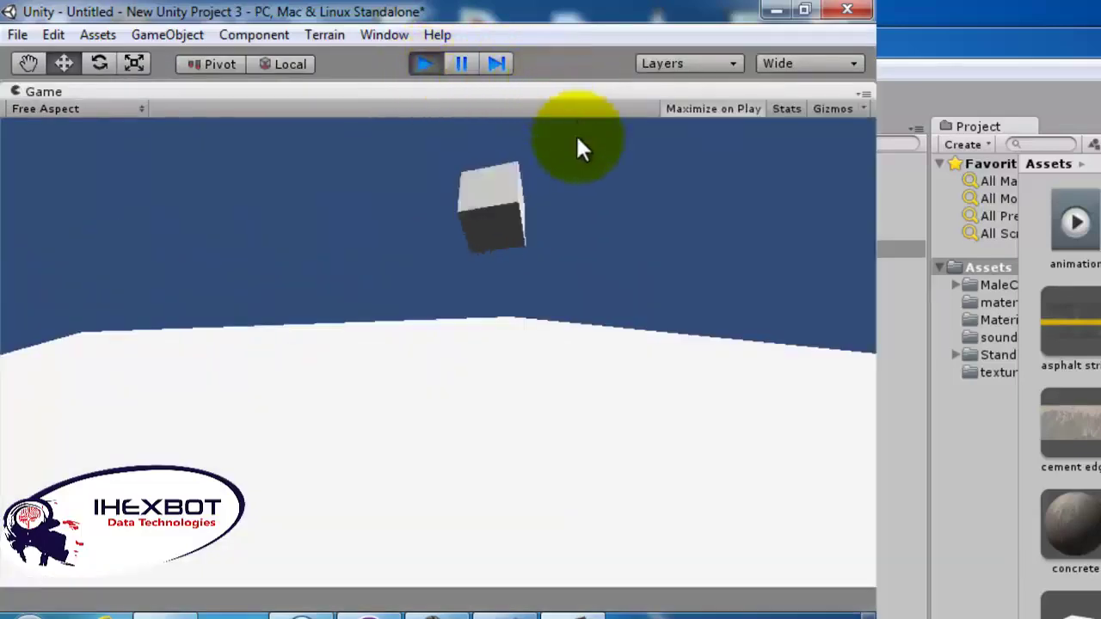
{"action": "left_click", "coordinate": [428, 64]}
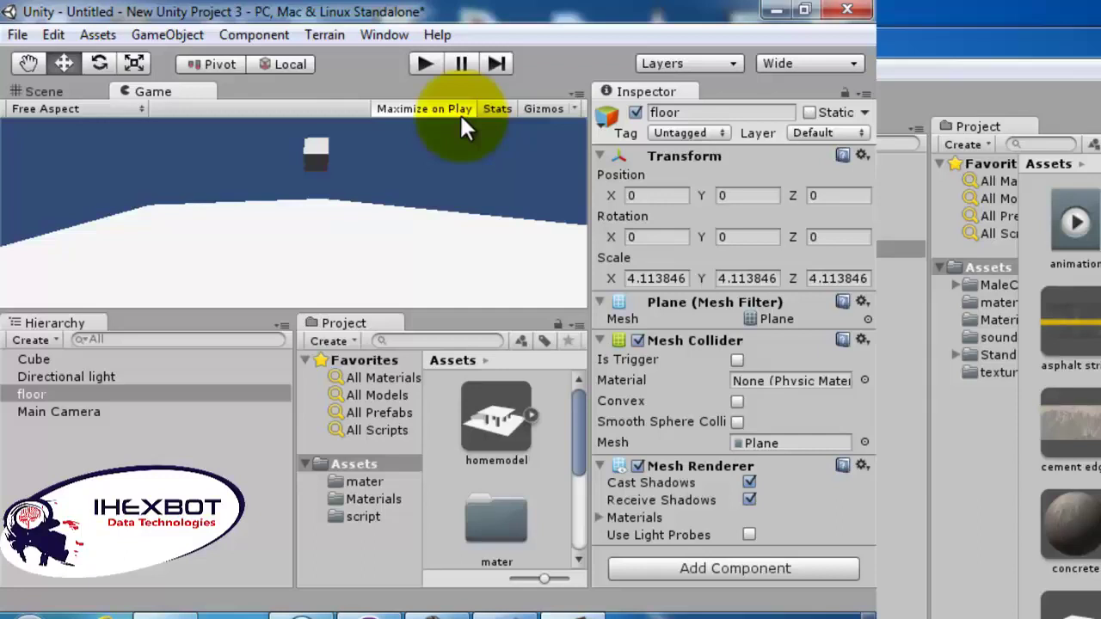
Change the Y value of transform.Rotate to 20*Time.deltaTime, save transform.js and briefly run the scene to test it
{"action": "left_click", "coordinate": [487, 612]}
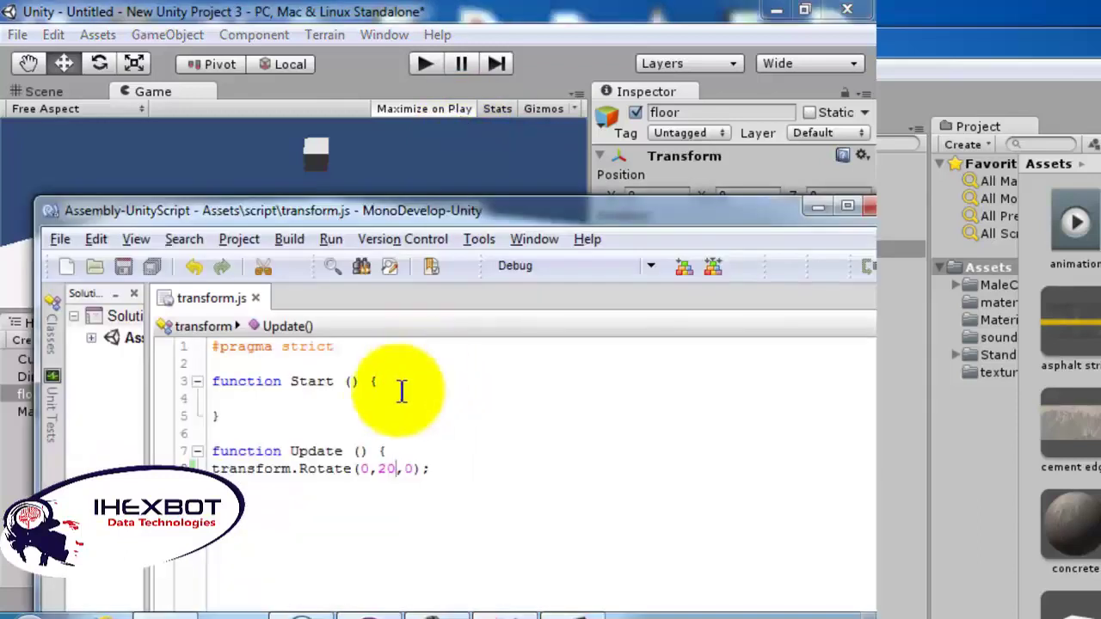
{"action": "left_click", "coordinate": [400, 470]}
{"action": "type", "text": "*T"}
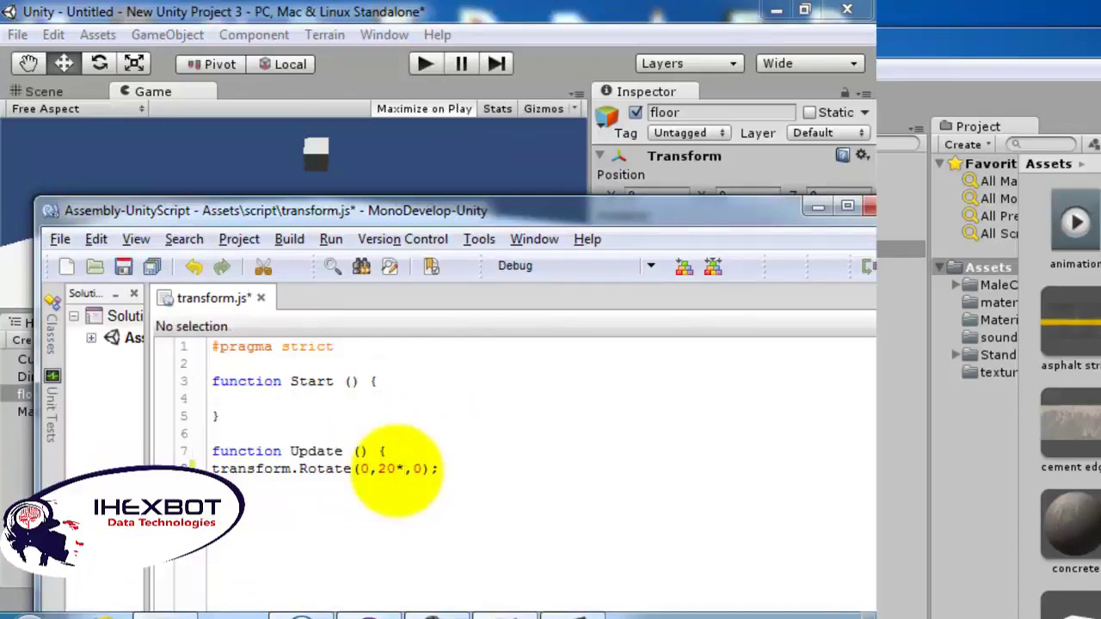
{"action": "type", "text": "ime"}
{"action": "key", "text": "ctrl+space"}
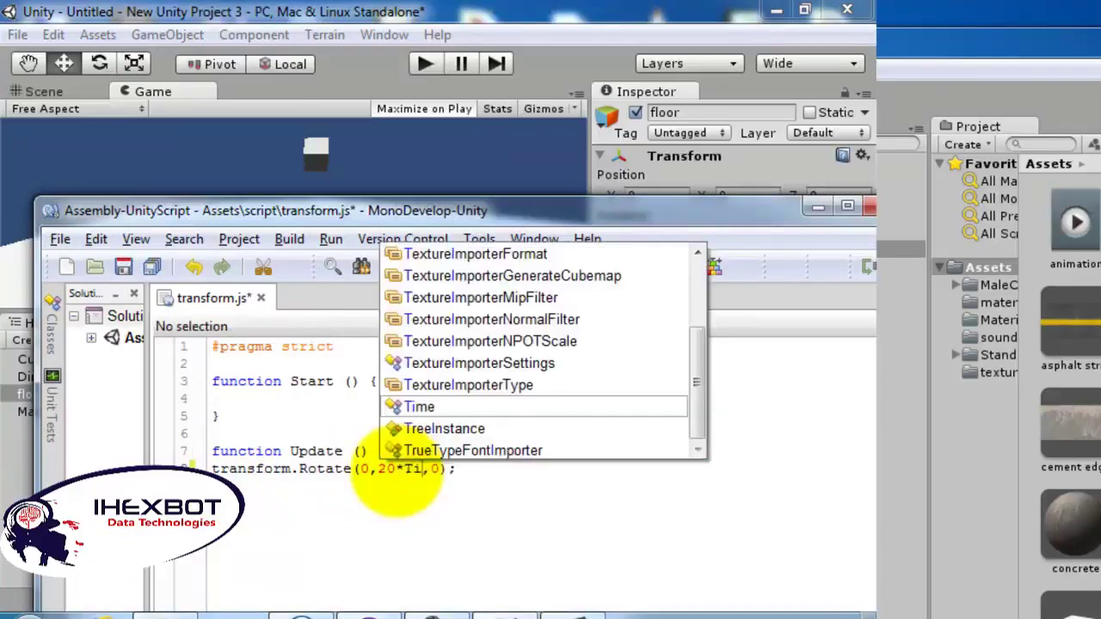
{"action": "key", "text": "Down"}
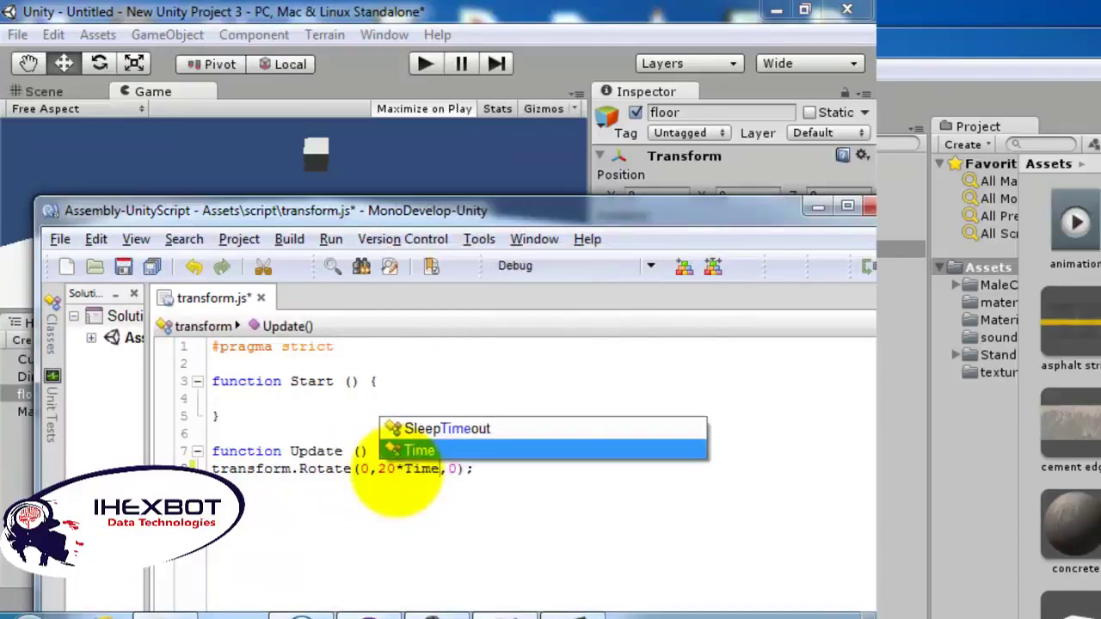
{"action": "key", "text": "Return"}
{"action": "type", "text": ".d"}
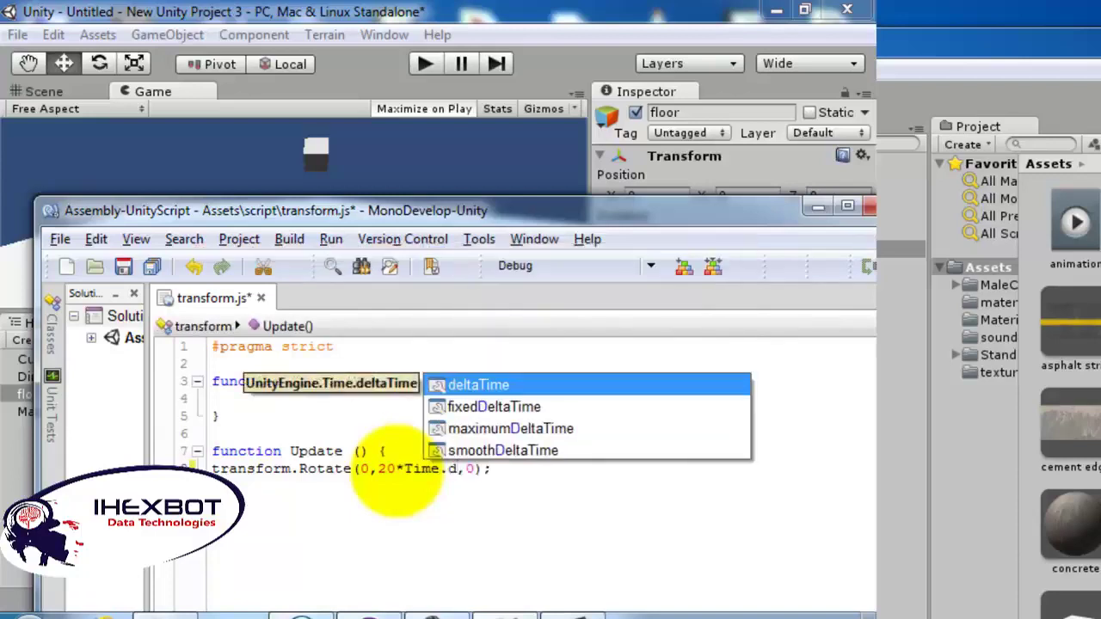
{"action": "key", "text": "Return"}
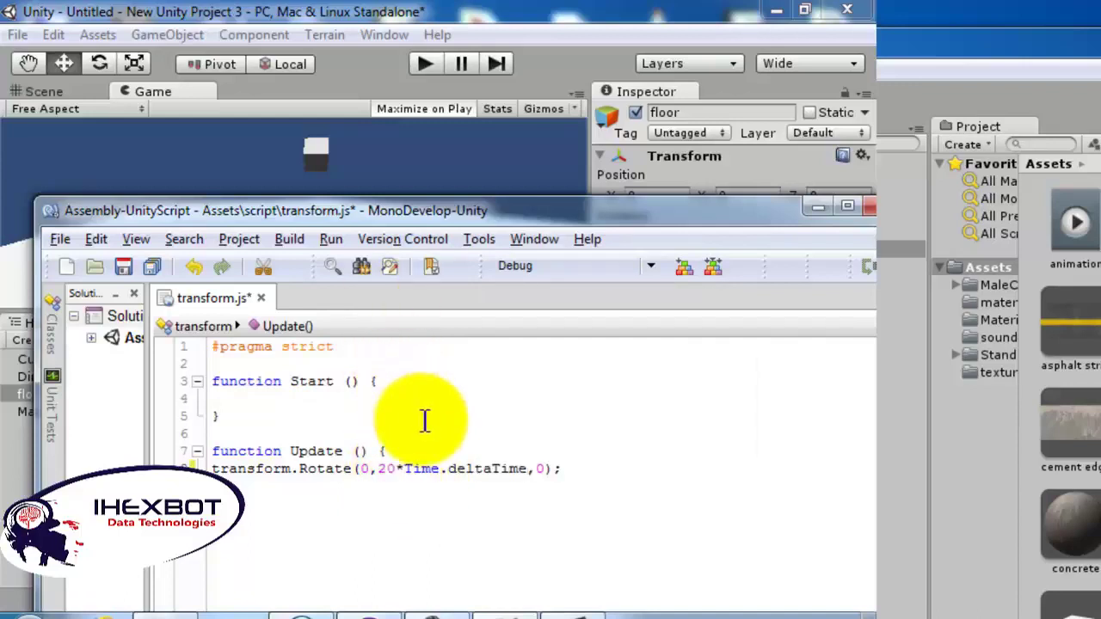
{"action": "key", "text": "ctrl+s"}
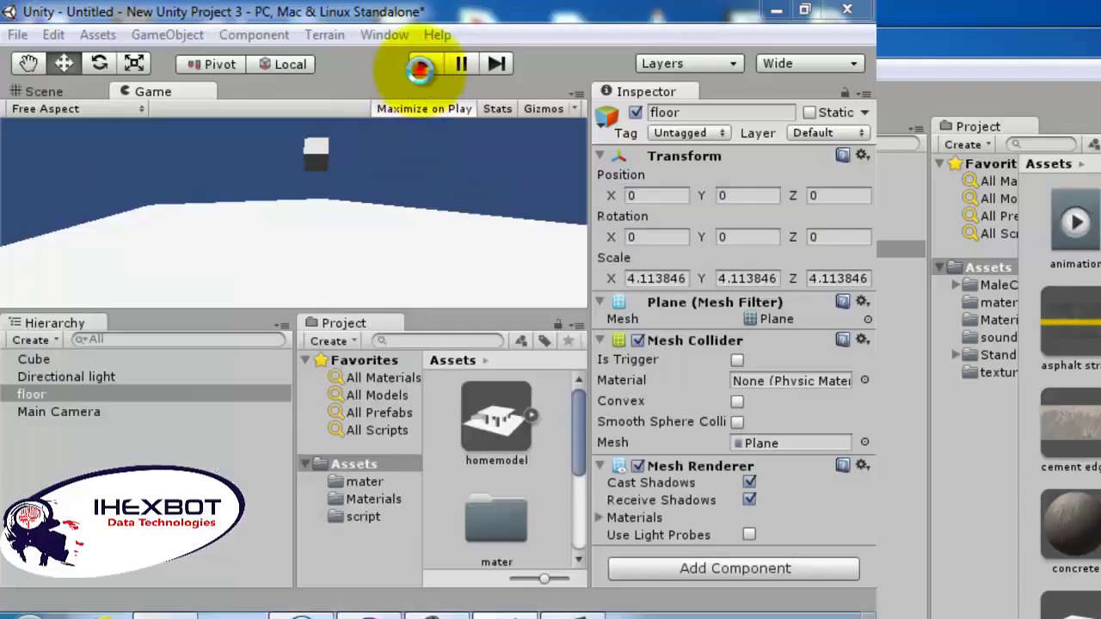
{"action": "left_click", "coordinate": [421, 65]}
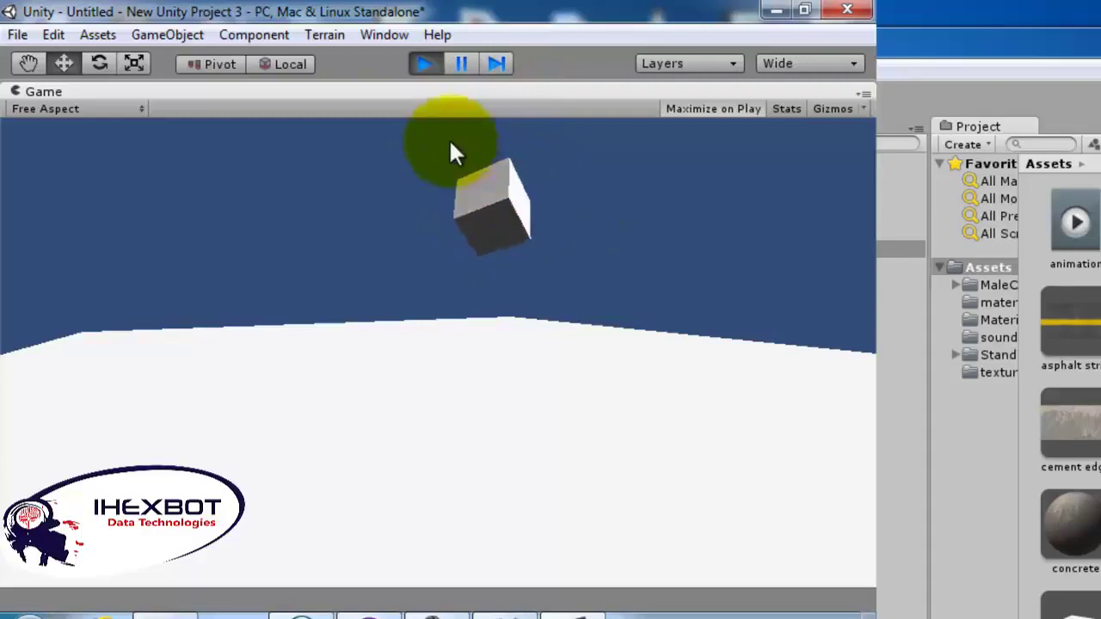
{"action": "left_click", "coordinate": [423, 64]}
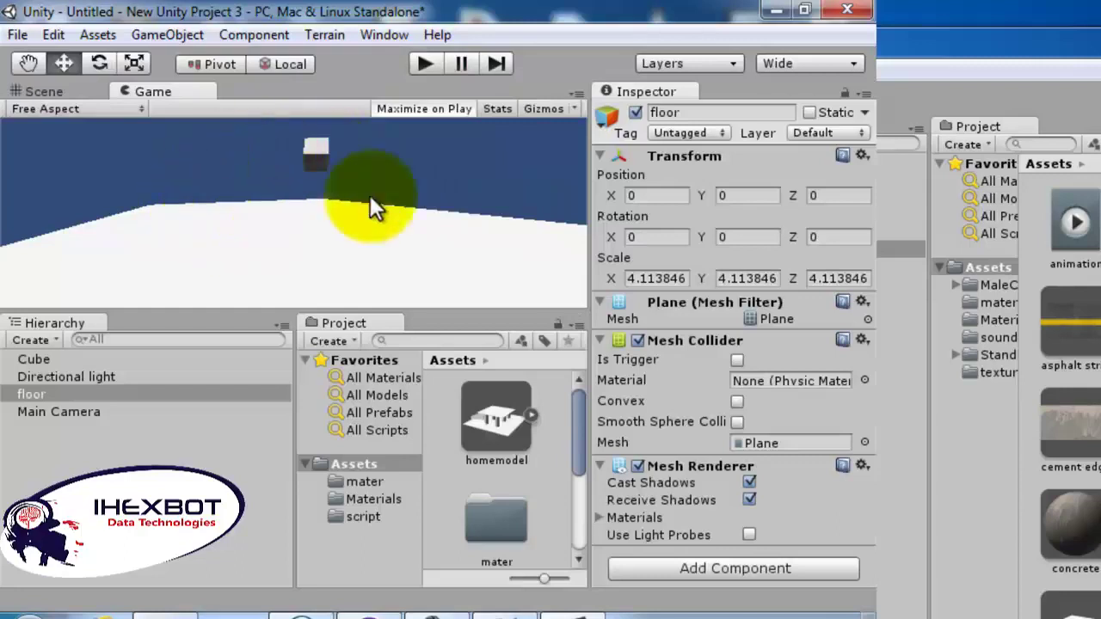
Switch to MonoDevelop and start a new statement with transform. below the transform.Rotate line in Update()
{"action": "left_click", "coordinate": [516, 614]}
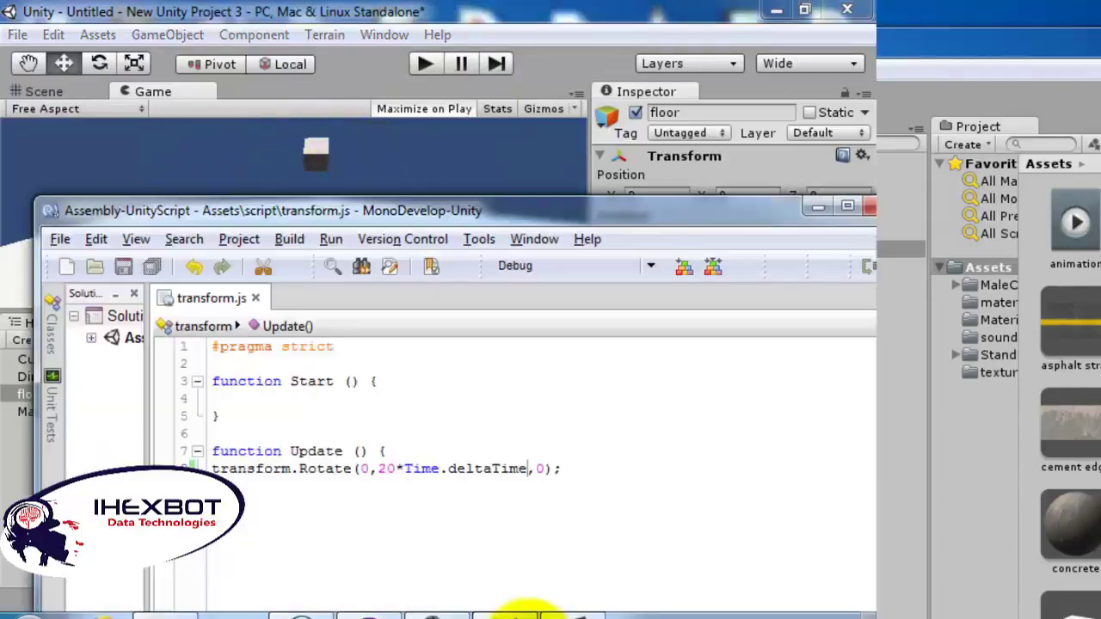
{"action": "left_click", "coordinate": [592, 472]}
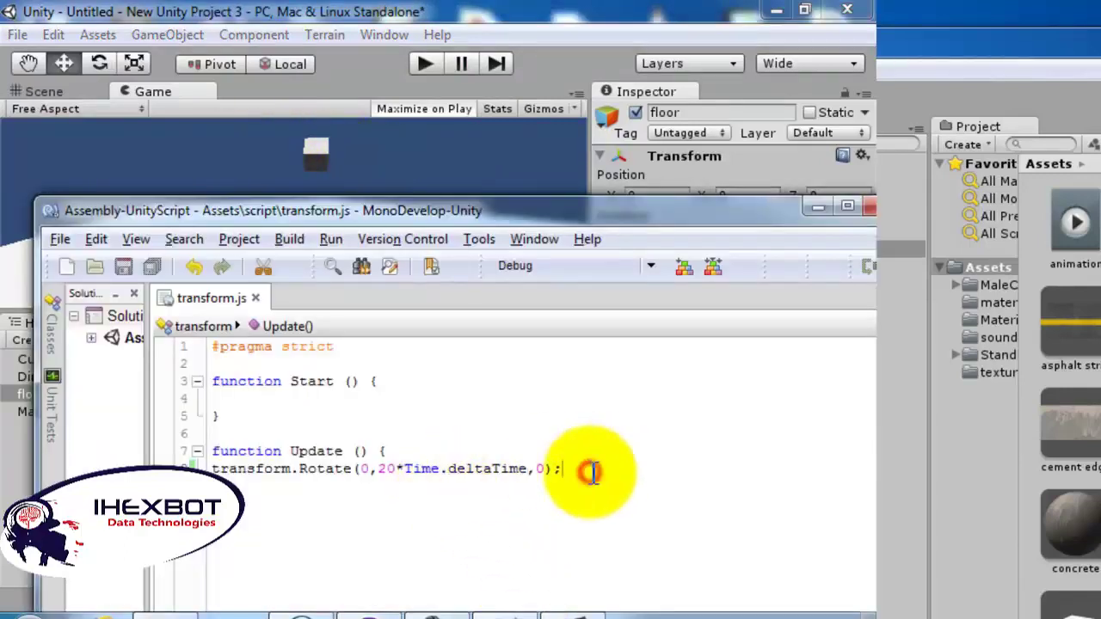
{"action": "key", "text": "Return"}
{"action": "type", "text": "tran"}
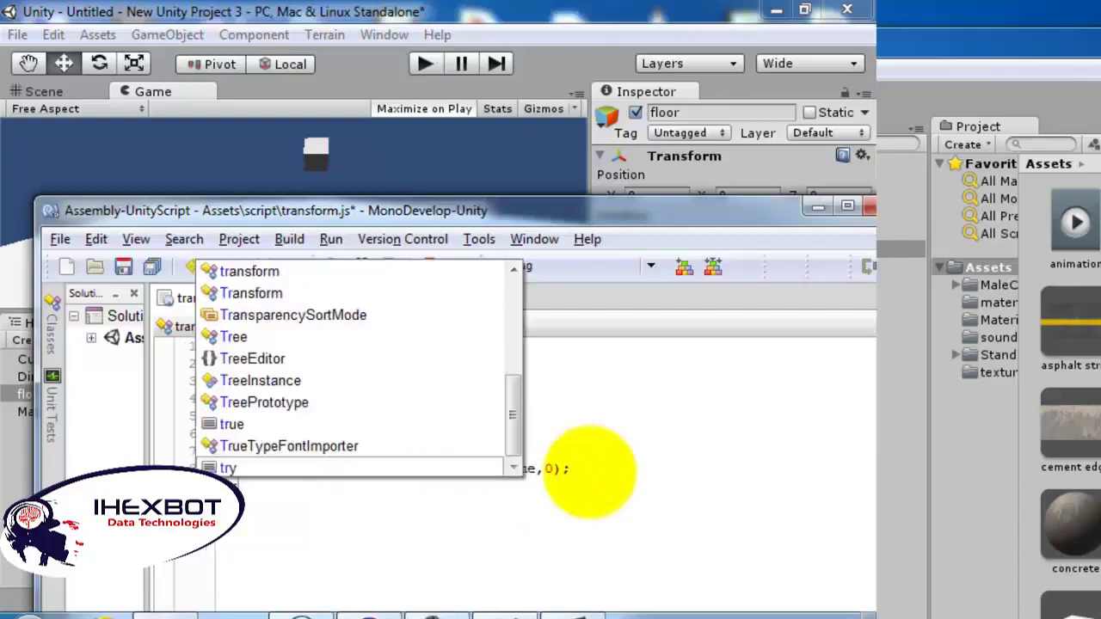
{"action": "key", "text": "Escape"}
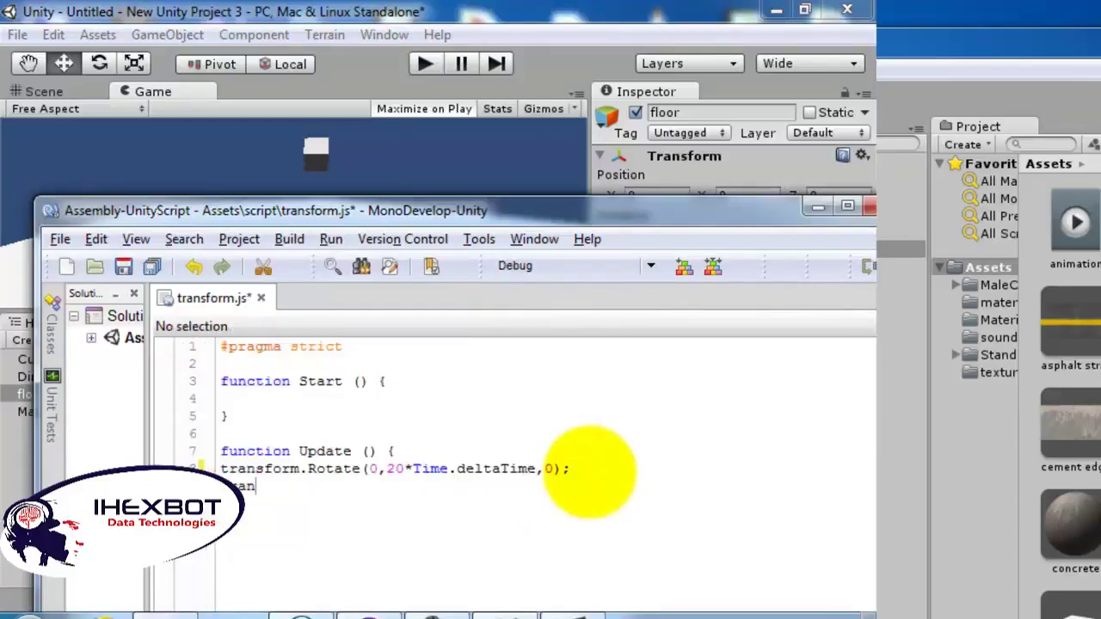
{"action": "key", "text": "Caps_Lock"}
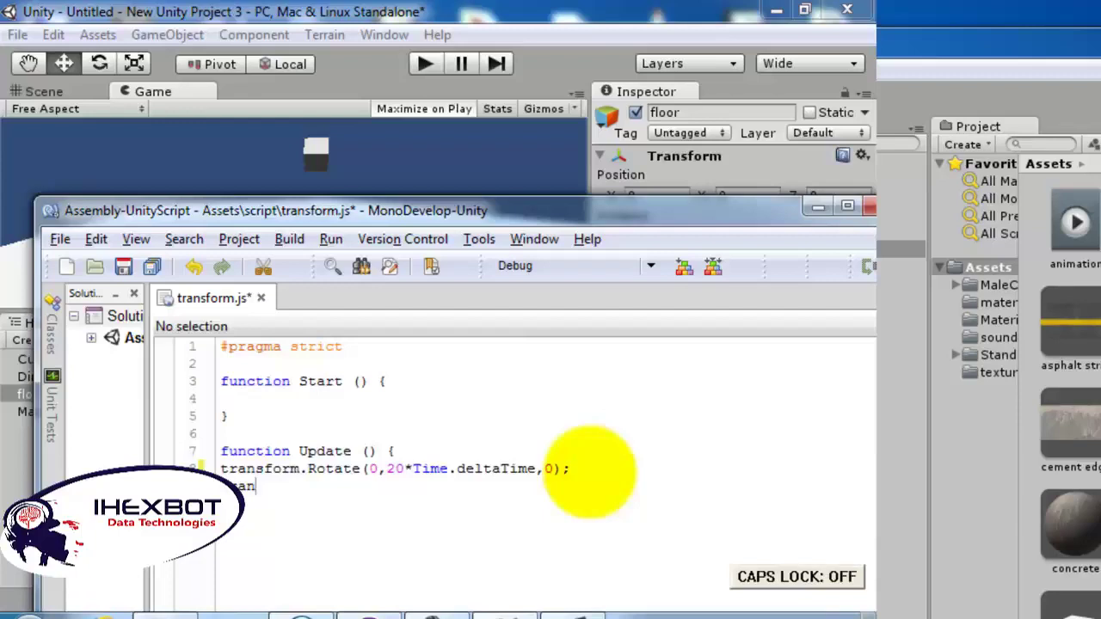
{"action": "key", "text": "ctrl+space"}
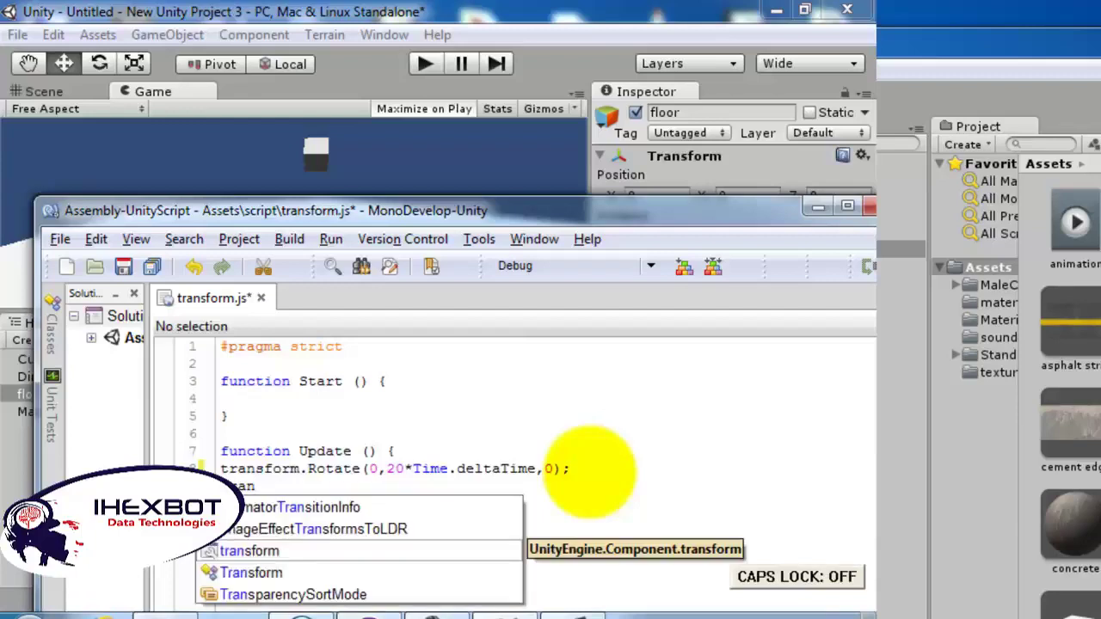
{"action": "key", "text": "Return"}
{"action": "type", "text": "."}
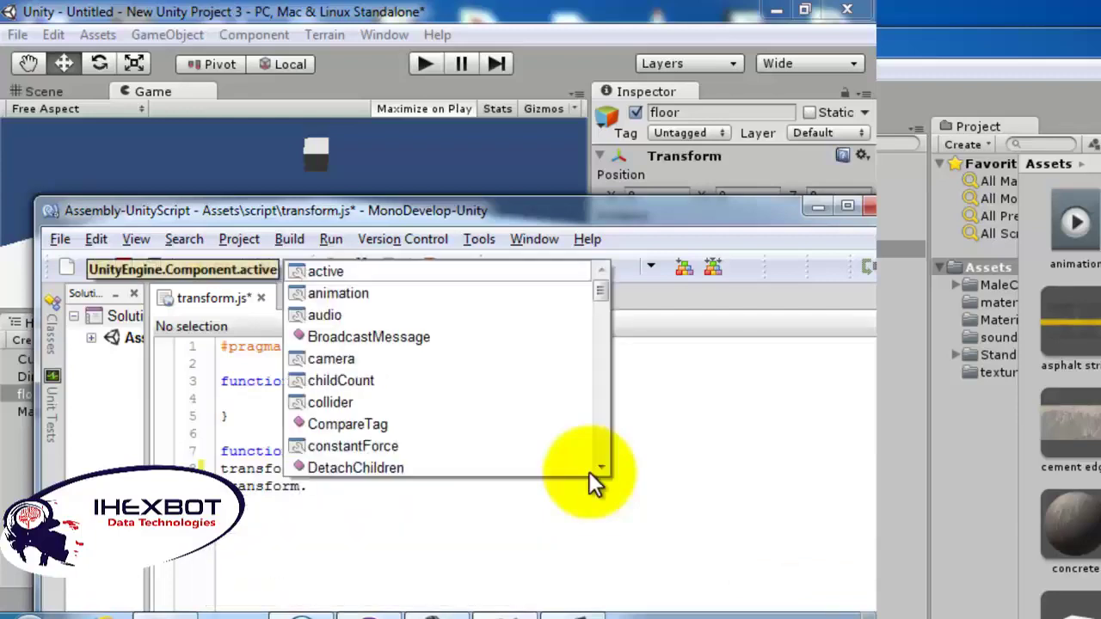
Complete the new statement in Update() as an empty transform.Translate(); call
{"action": "type", "text": "tr"}
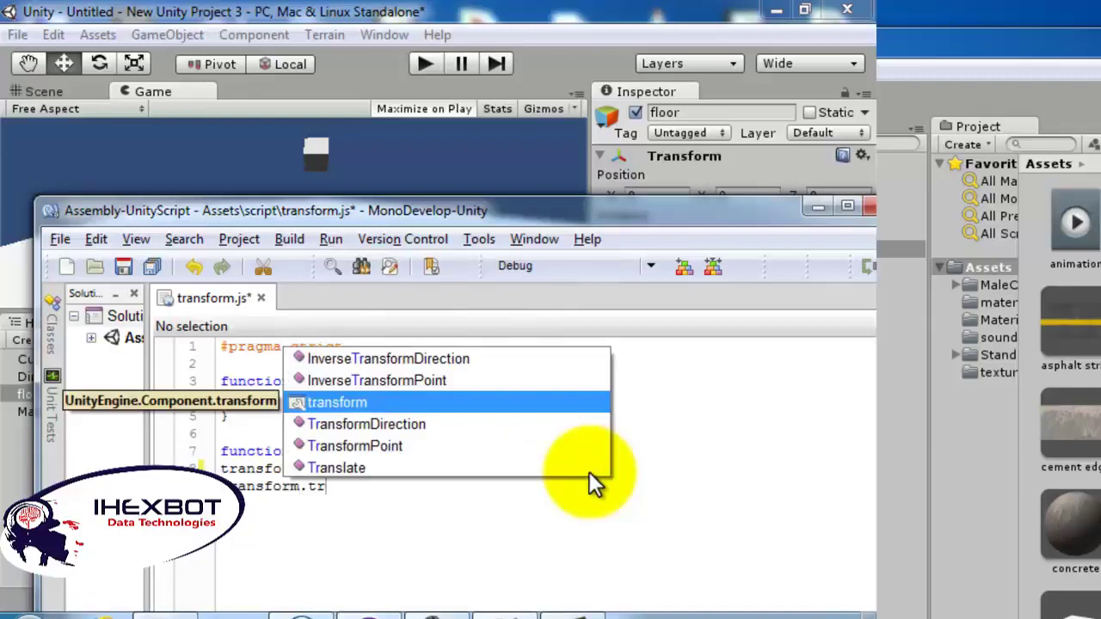
{"action": "key", "text": "Down"}
{"action": "key", "text": "Down"}
{"action": "key", "text": "Down"}
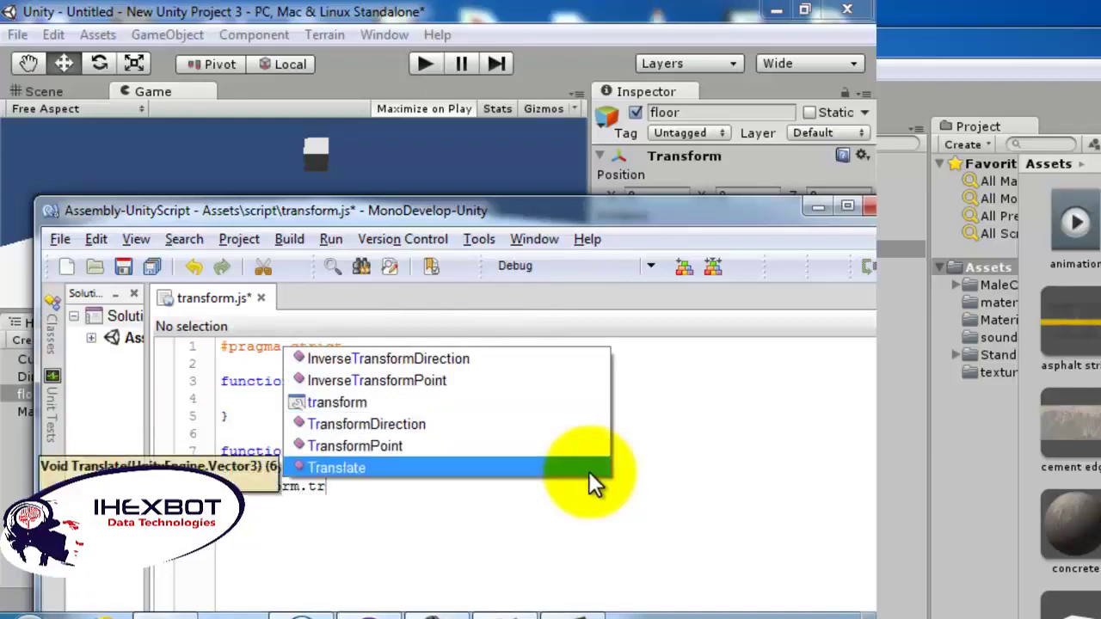
{"action": "key", "text": "Return"}
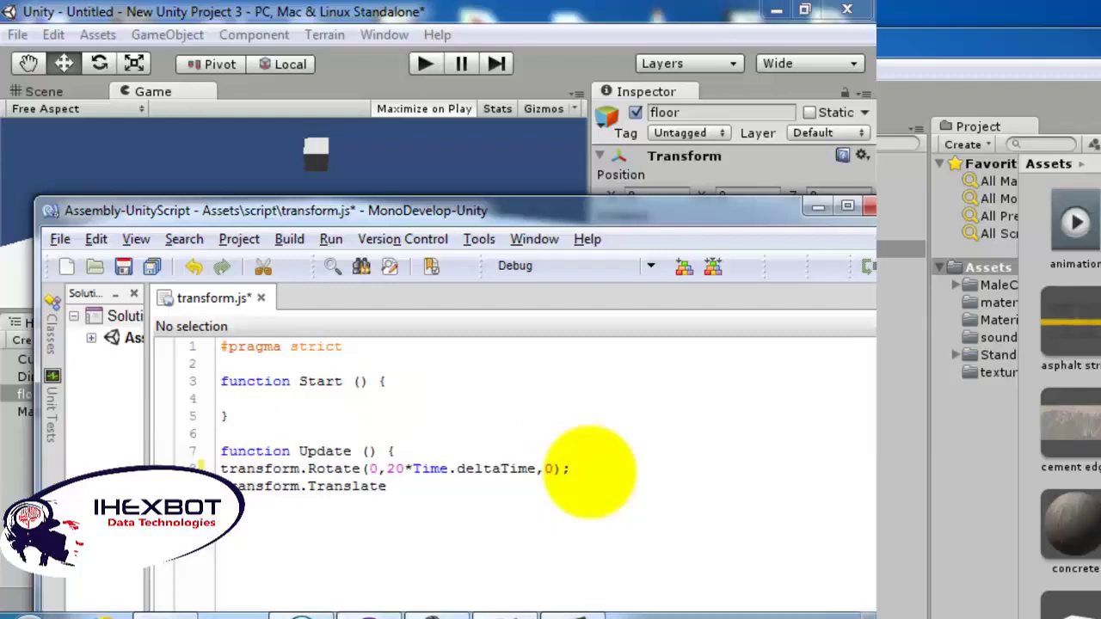
{"action": "type", "text": "("}
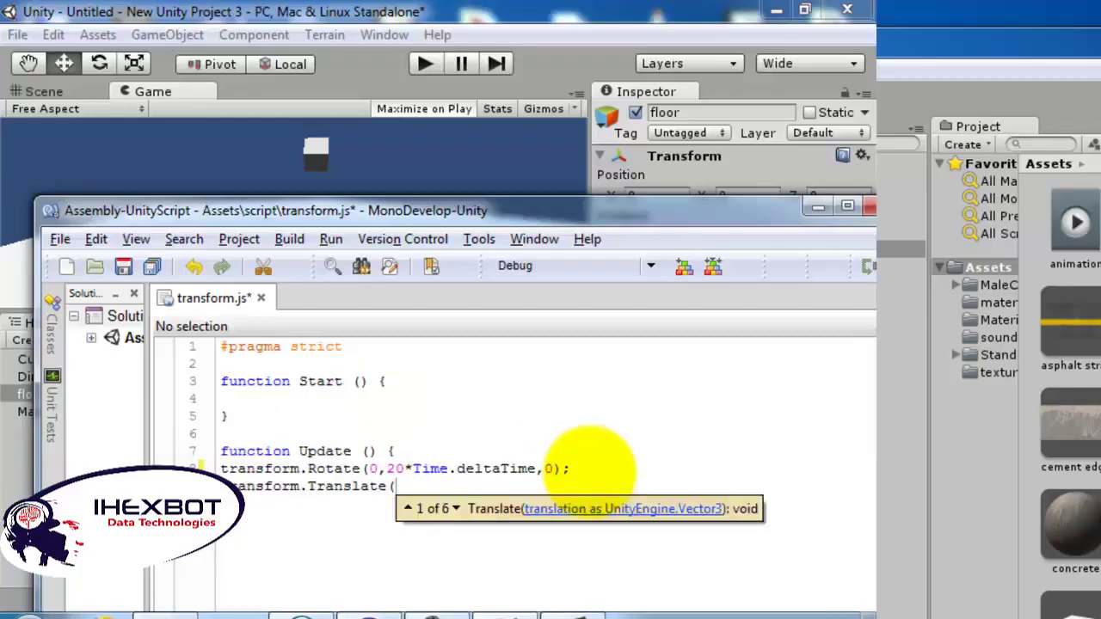
{"action": "type", "text": "*);"}
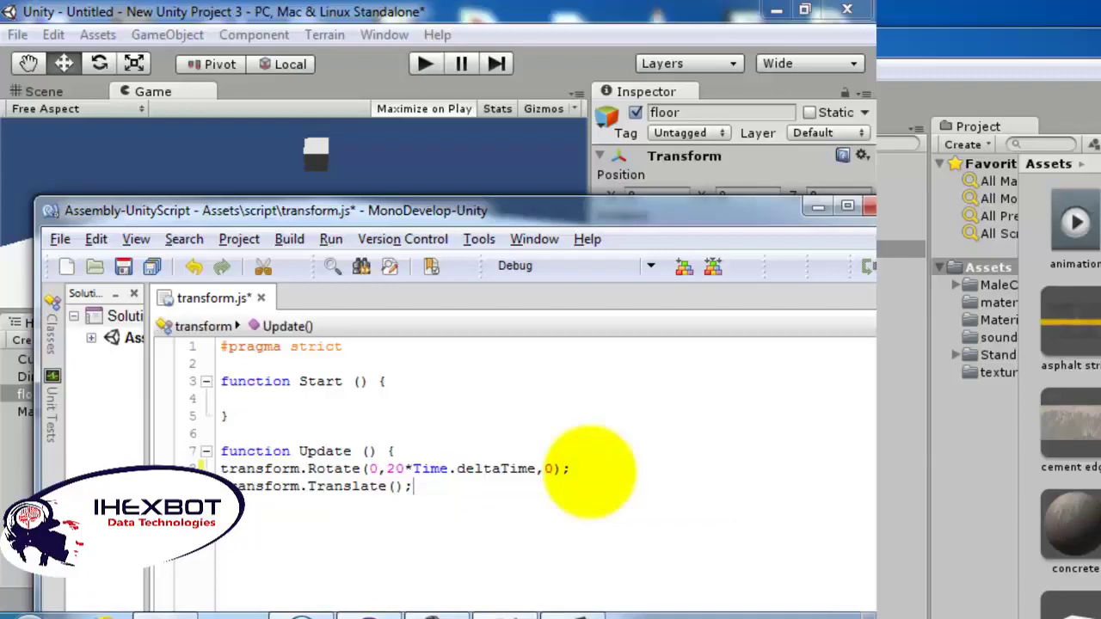
Set the transform.Translate arguments to 0,0,.3, save transform.js and briefly run the scene in Unity to test it
{"action": "left_click", "coordinate": [397, 493]}
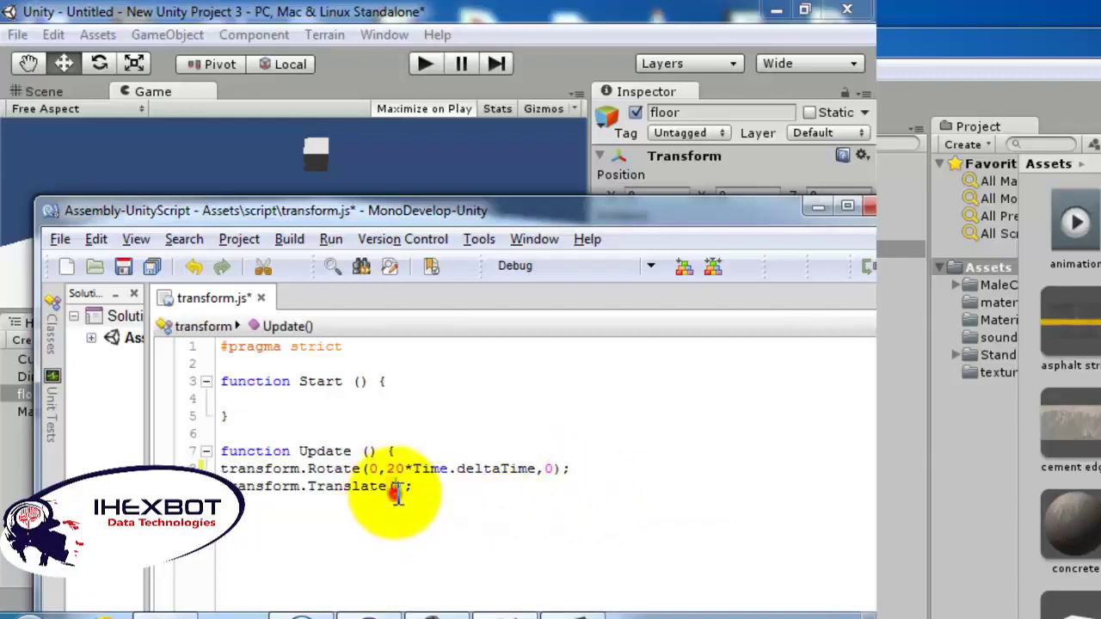
{"action": "type", "text": "0,0,.3"}
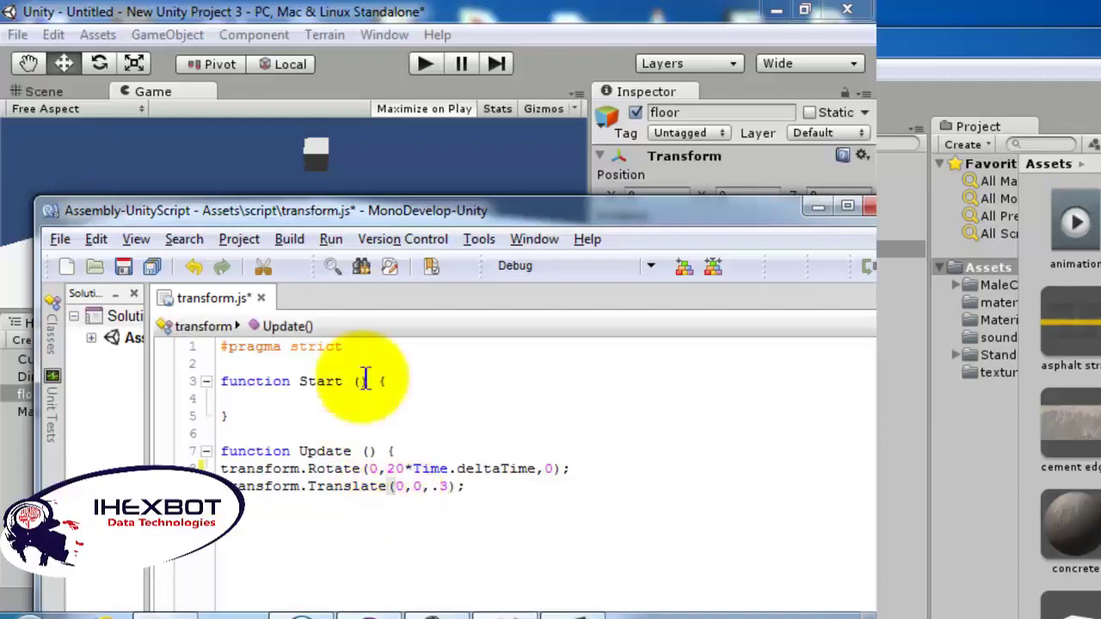
{"action": "key", "text": "ctrl+s"}
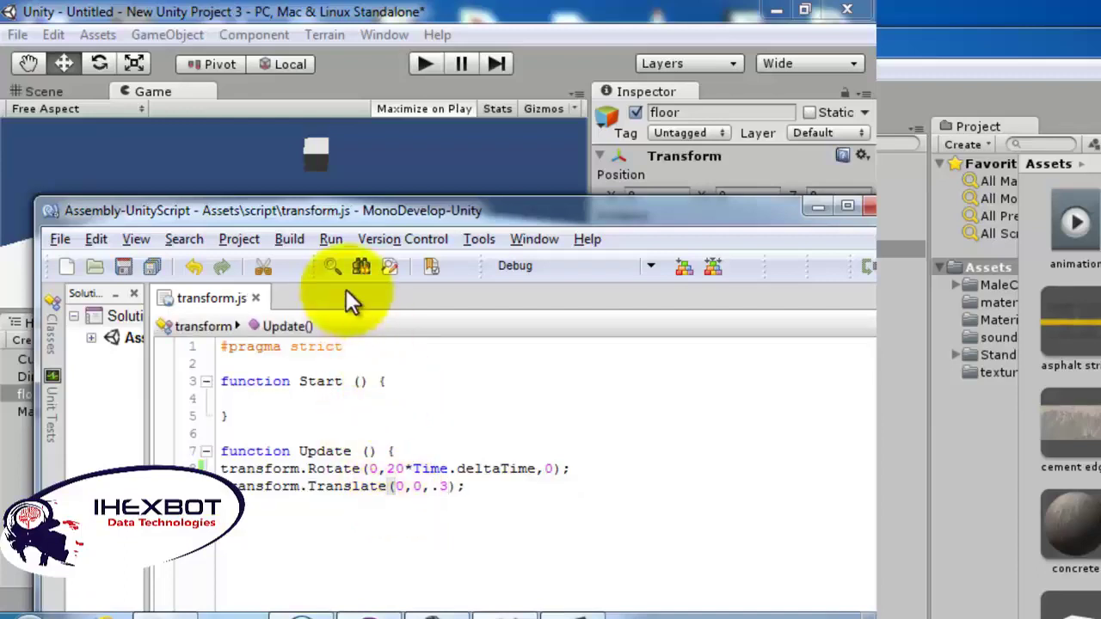
{"action": "left_click", "coordinate": [416, 73]}
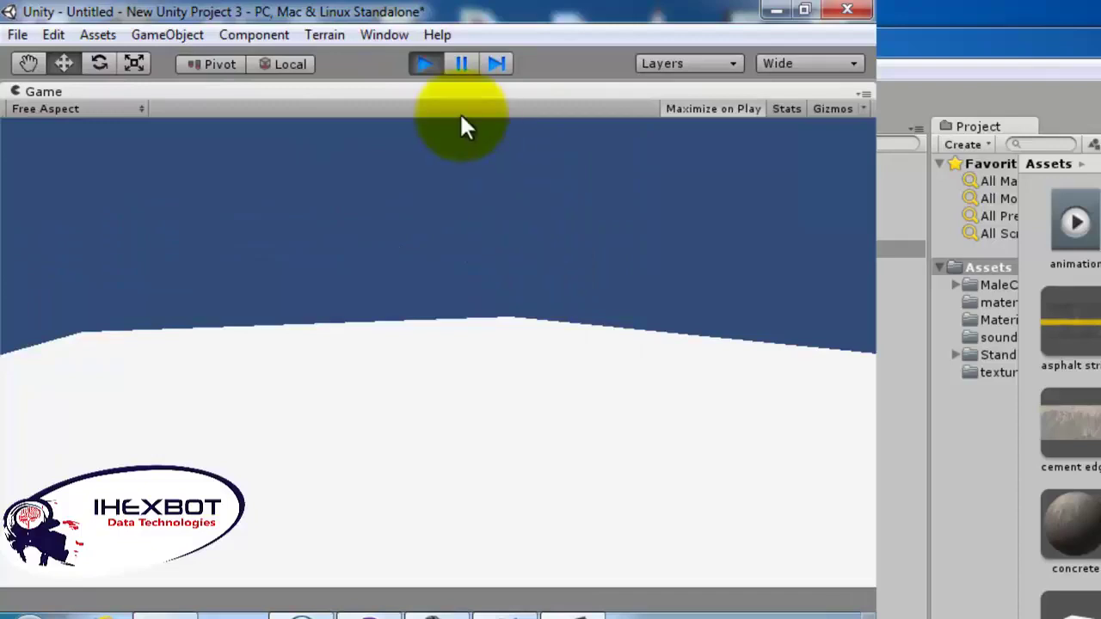
{"action": "left_click", "coordinate": [425, 70]}
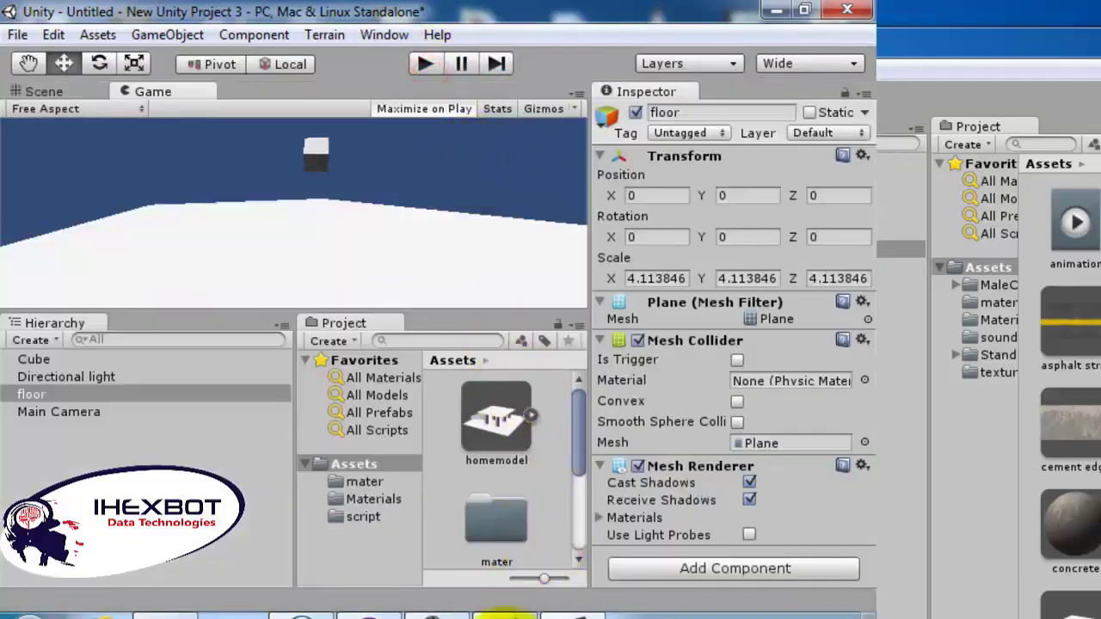
Change the transform.Translate arguments to .3,0,0 in MonoDevelop, save the script and run the scene to test it, stopping it again
{"action": "mouse_move", "coordinate": [505, 614]}
{"action": "left_click", "coordinate": [507, 543]}
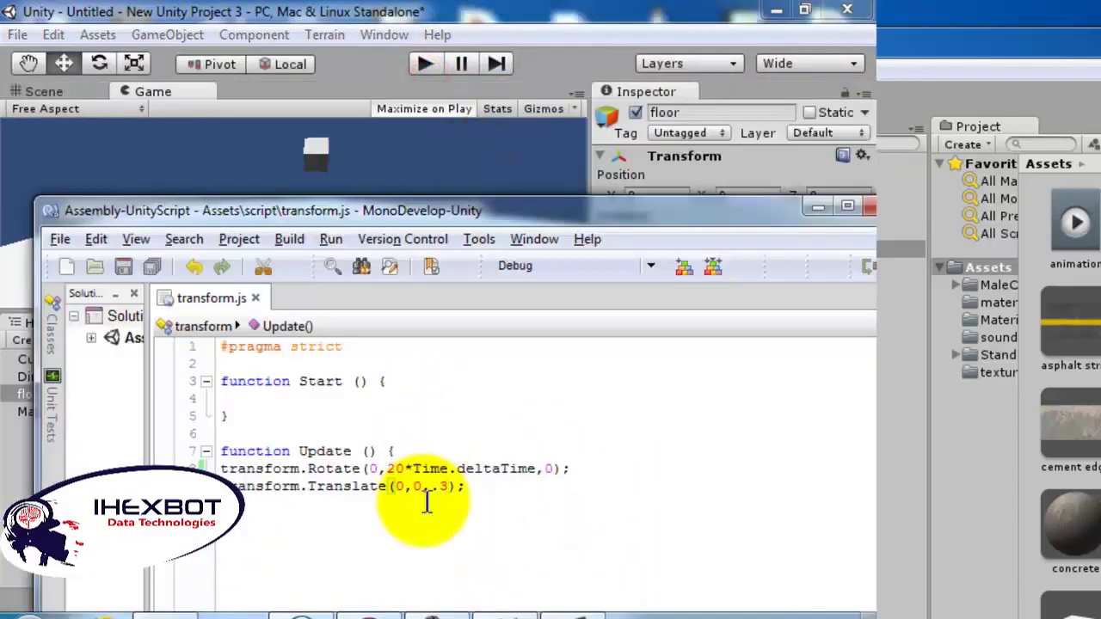
{"action": "double_click", "coordinate": [442, 485]}
{"action": "key", "text": "BackSpace"}
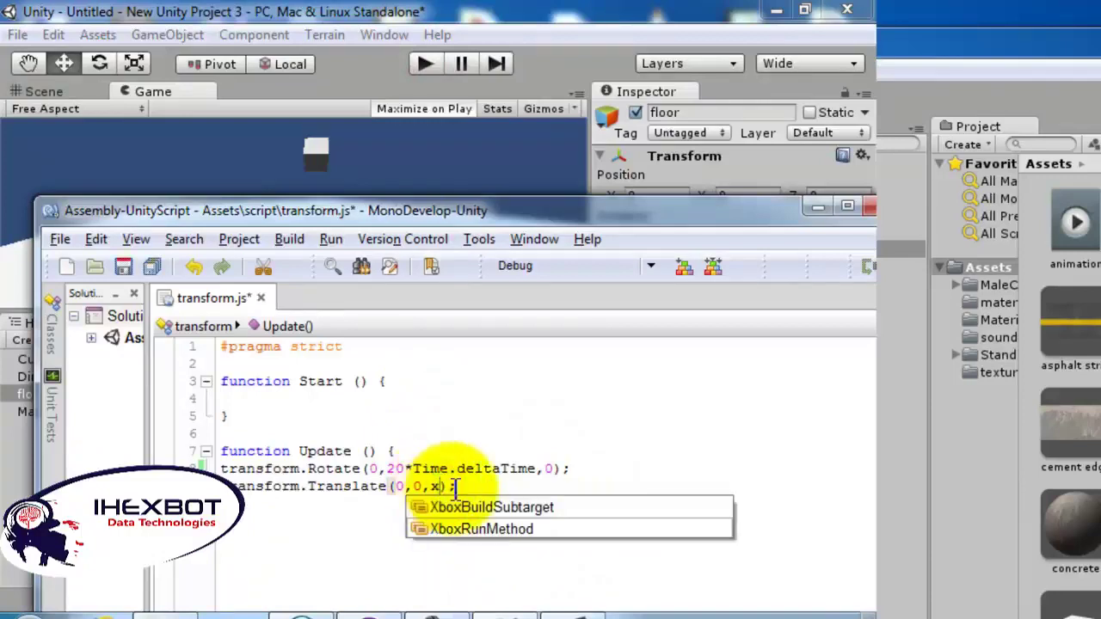
{"action": "key", "text": "Escape"}
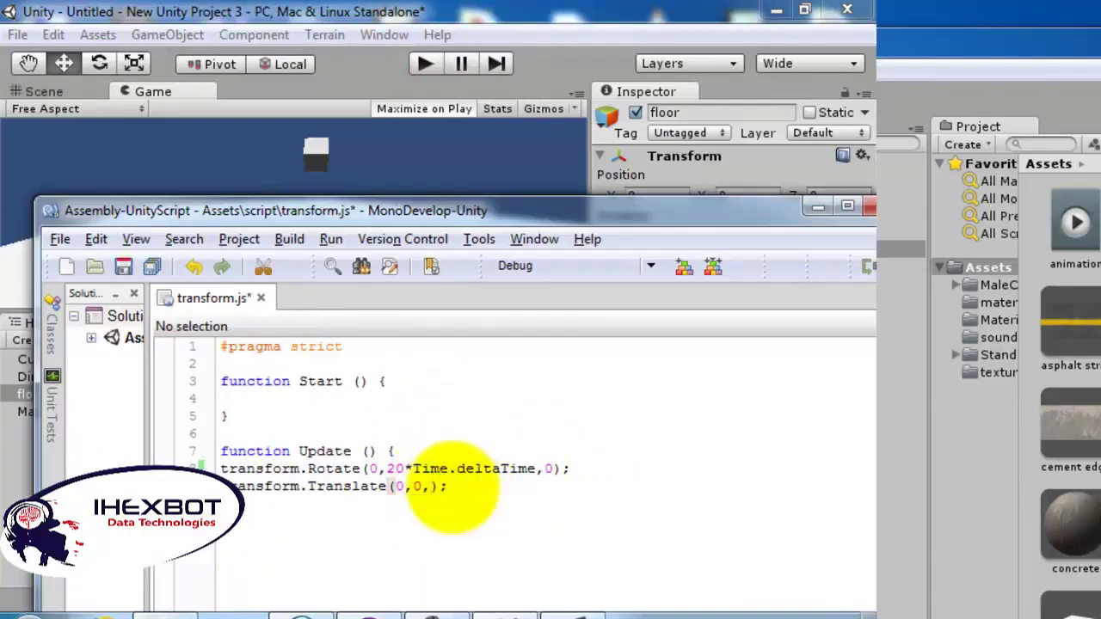
{"action": "left_click", "coordinate": [404, 486]}
{"action": "double_click", "coordinate": [399, 486]}
{"action": "type", "text": ".3"}
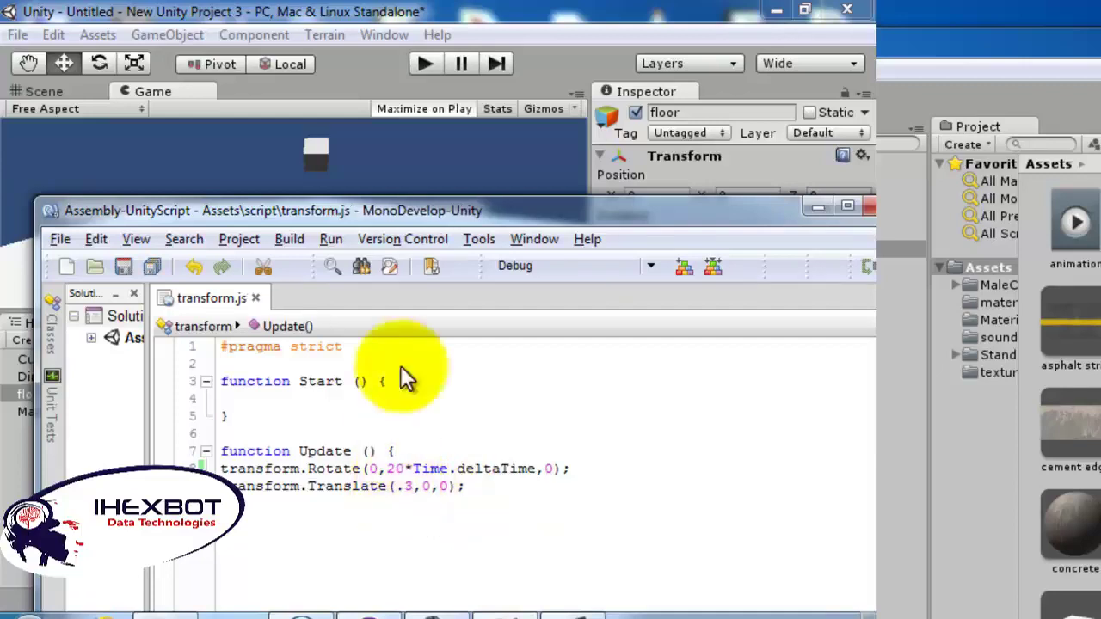
{"action": "left_click", "coordinate": [421, 66]}
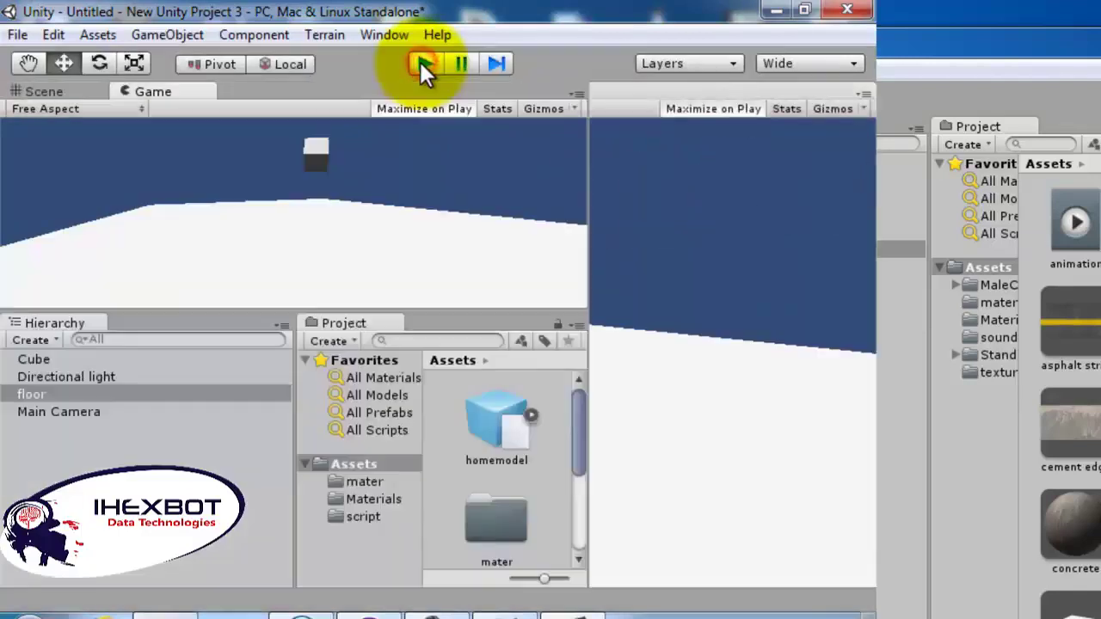
{"action": "left_click", "coordinate": [421, 63]}
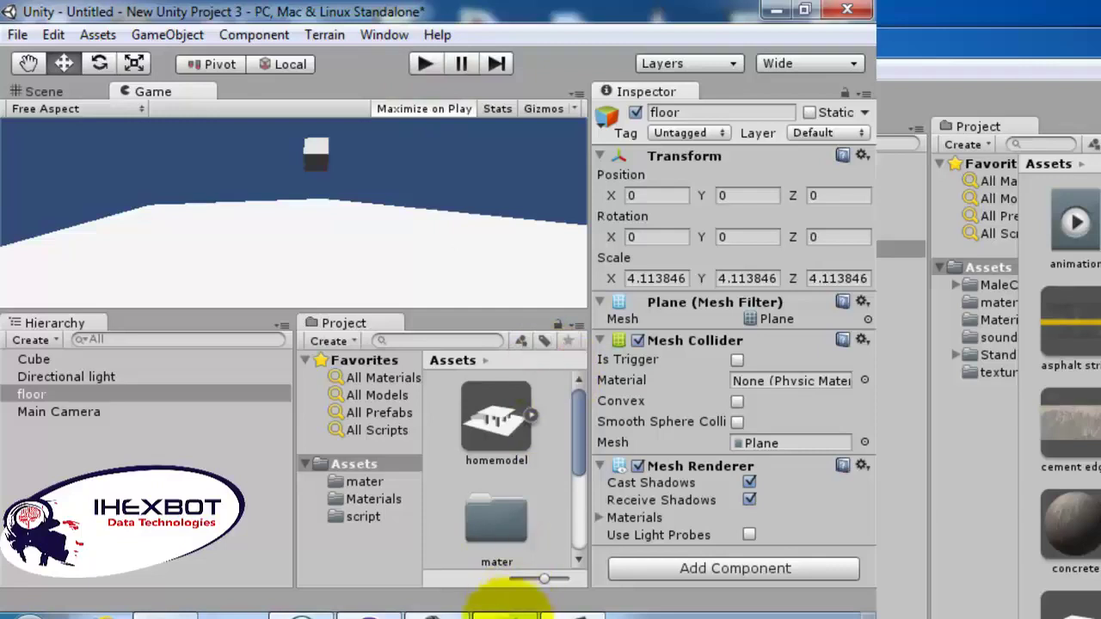
Review the Translate line, return to Unity's Scene view and select the Cube to examine its X and Y position values
{"action": "left_click", "coordinate": [506, 612]}
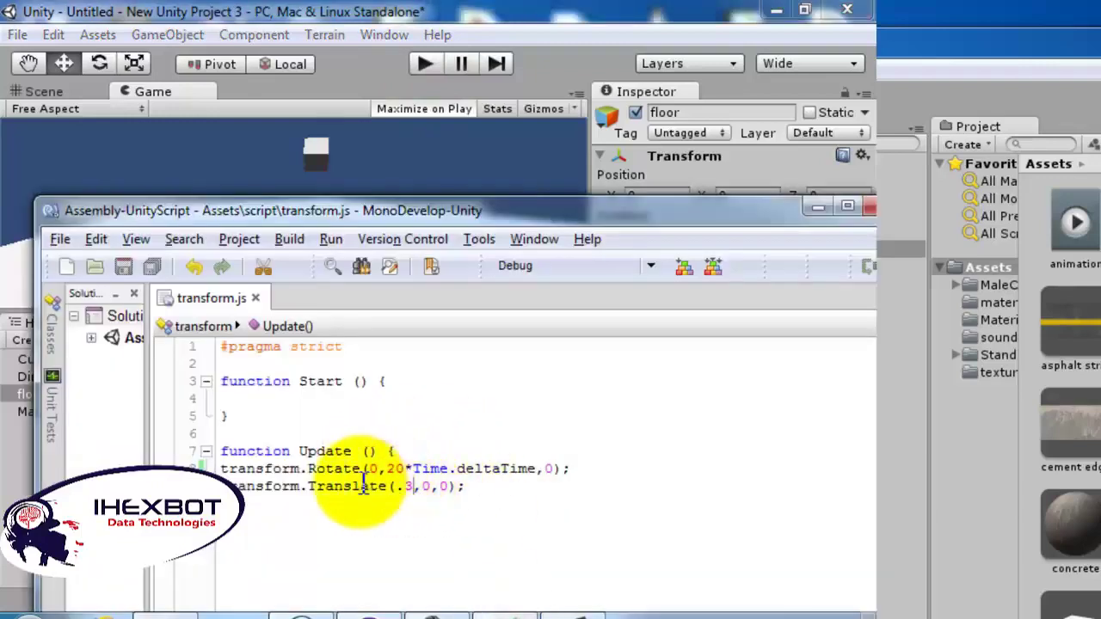
{"action": "left_click", "coordinate": [413, 487]}
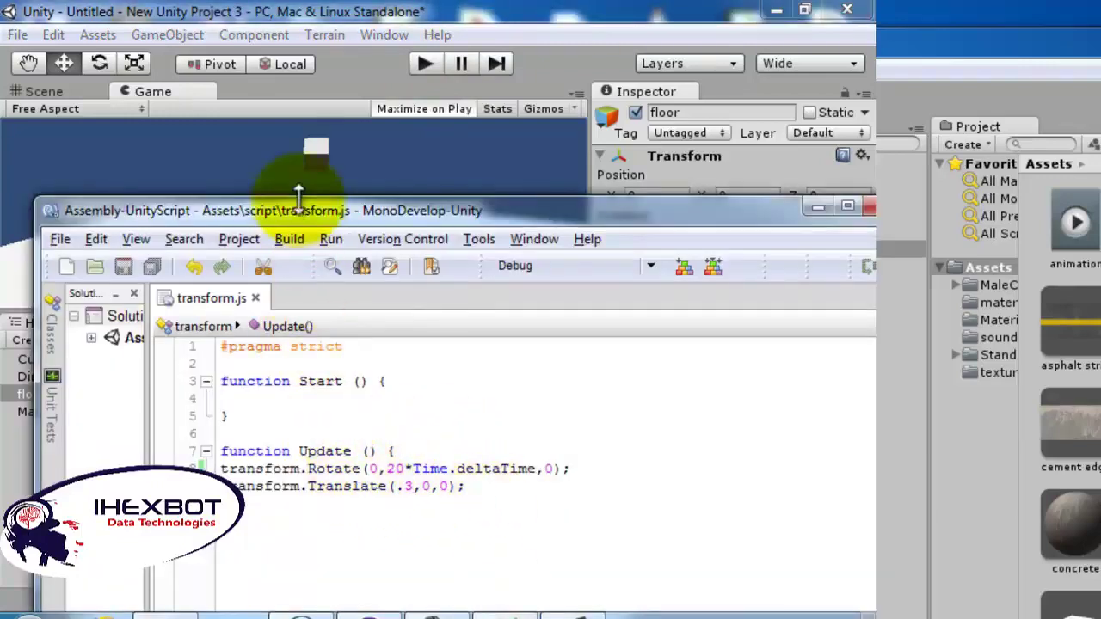
{"action": "left_click", "coordinate": [817, 208]}
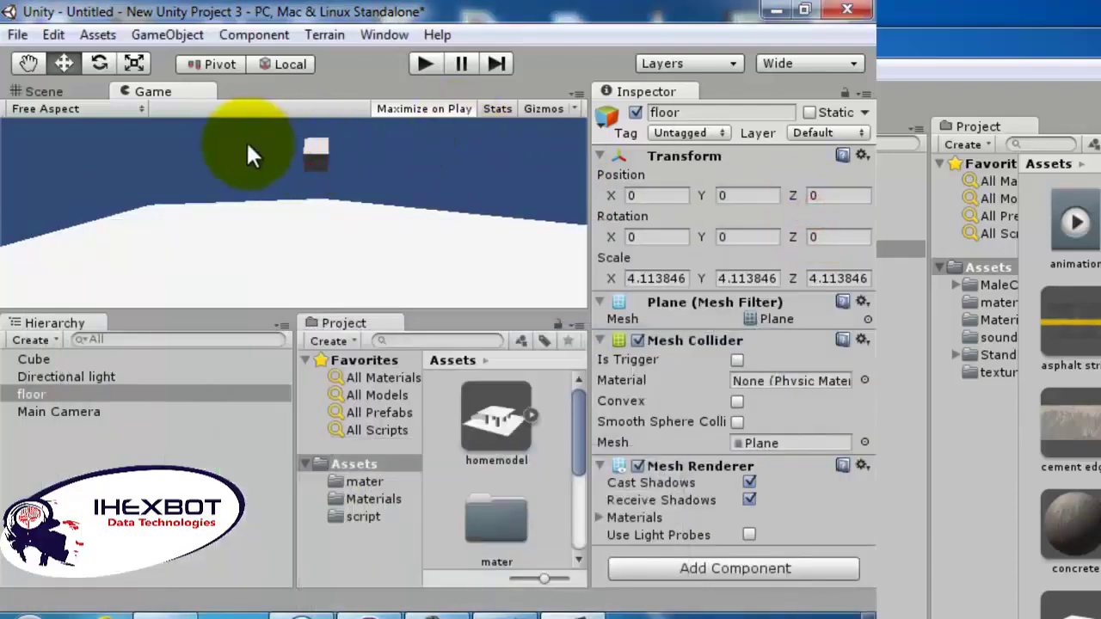
{"action": "left_click", "coordinate": [87, 94]}
{"action": "left_click", "coordinate": [316, 200]}
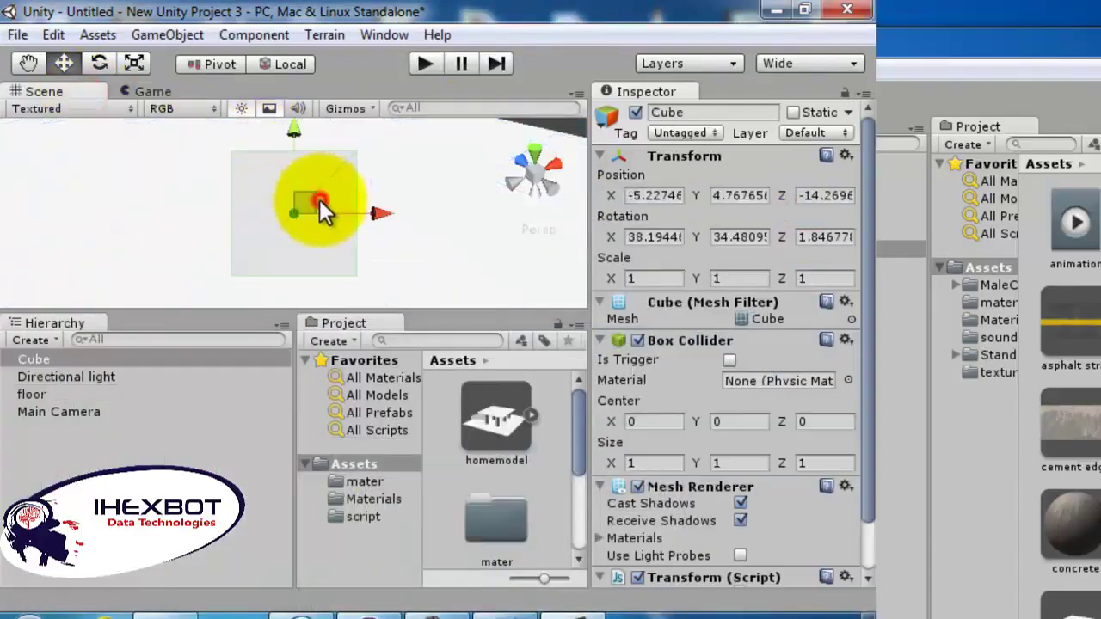
{"action": "left_click", "coordinate": [637, 196]}
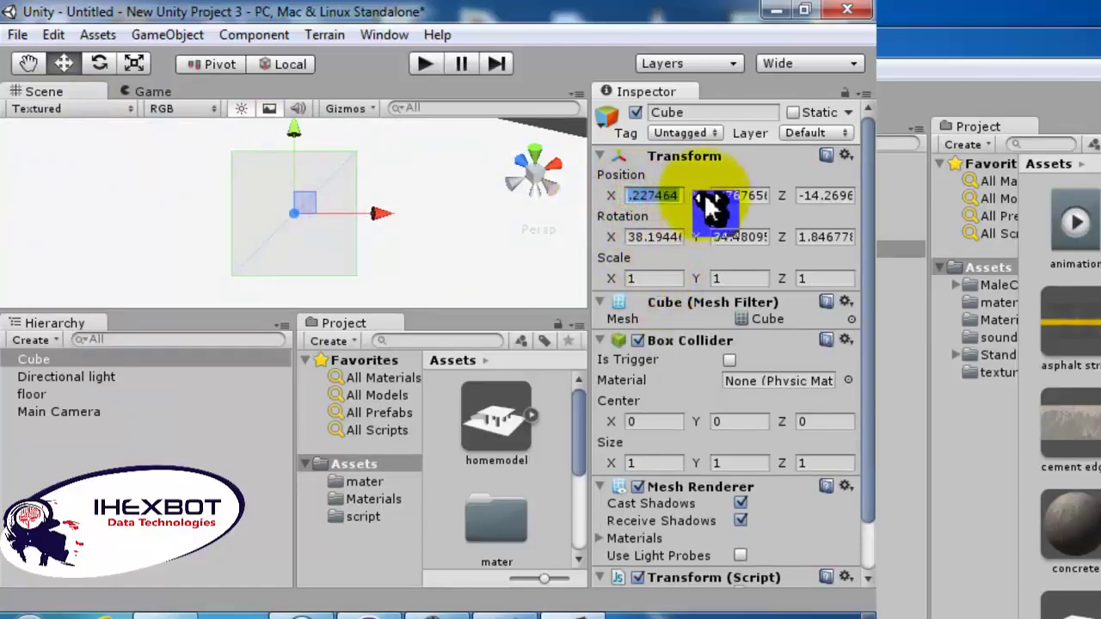
{"action": "left_click", "coordinate": [712, 196]}
{"action": "left_click_drag", "start_coordinate": [712, 196], "coordinate": [781, 206]}
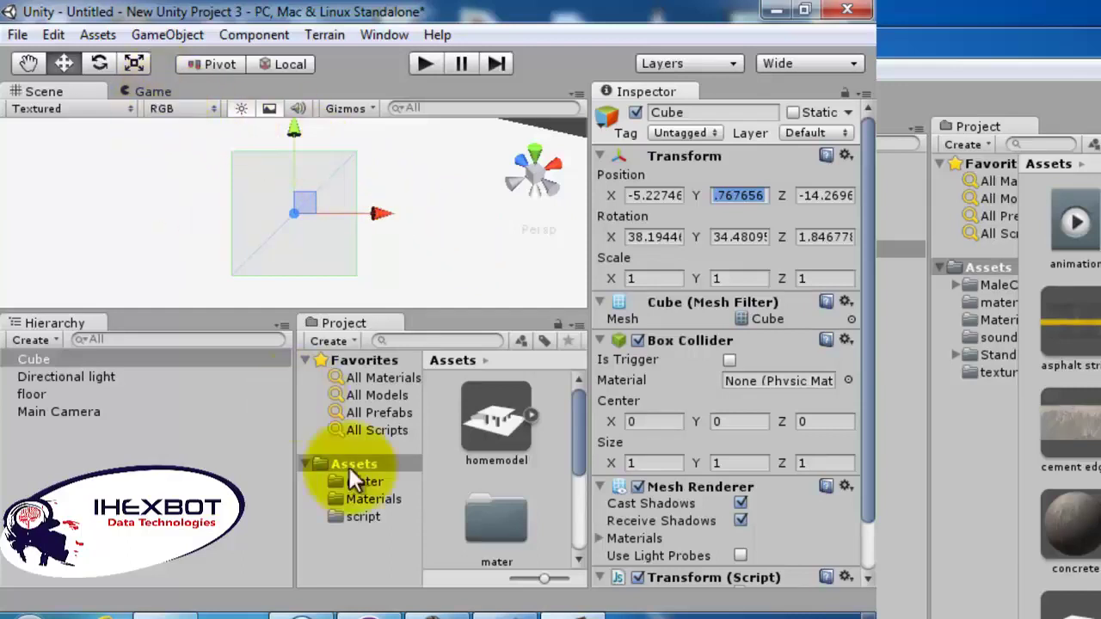
Replace the .3 argument of transform.Translate in transform.js with 10*Time.deltaTime in MonoDevelop and save the script
{"action": "left_click", "coordinate": [496, 610]}
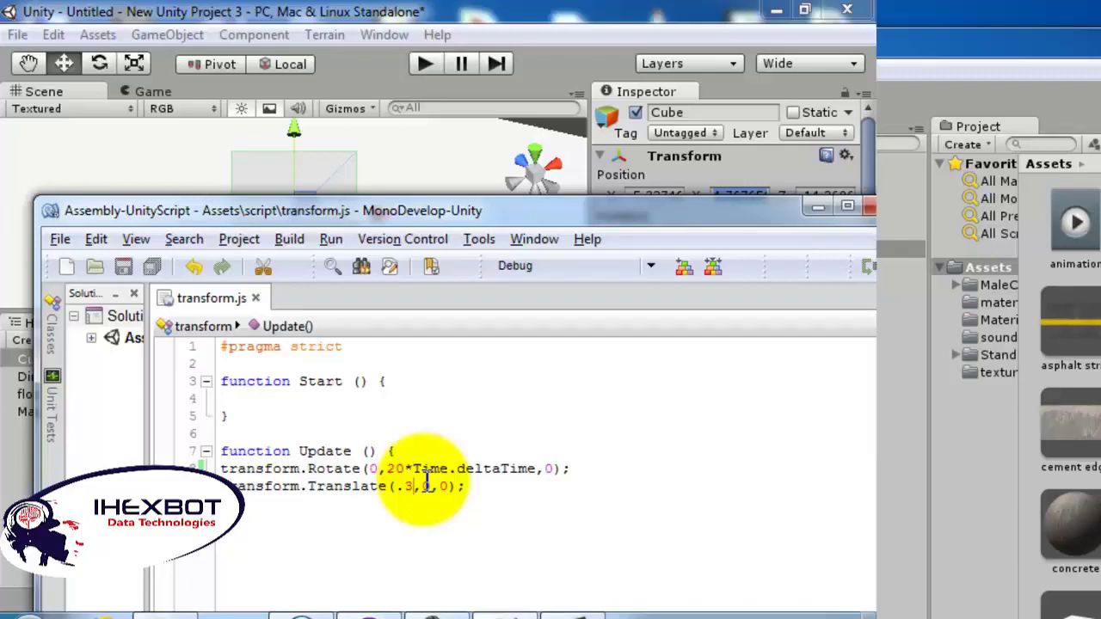
{"action": "type", "text": "0"}
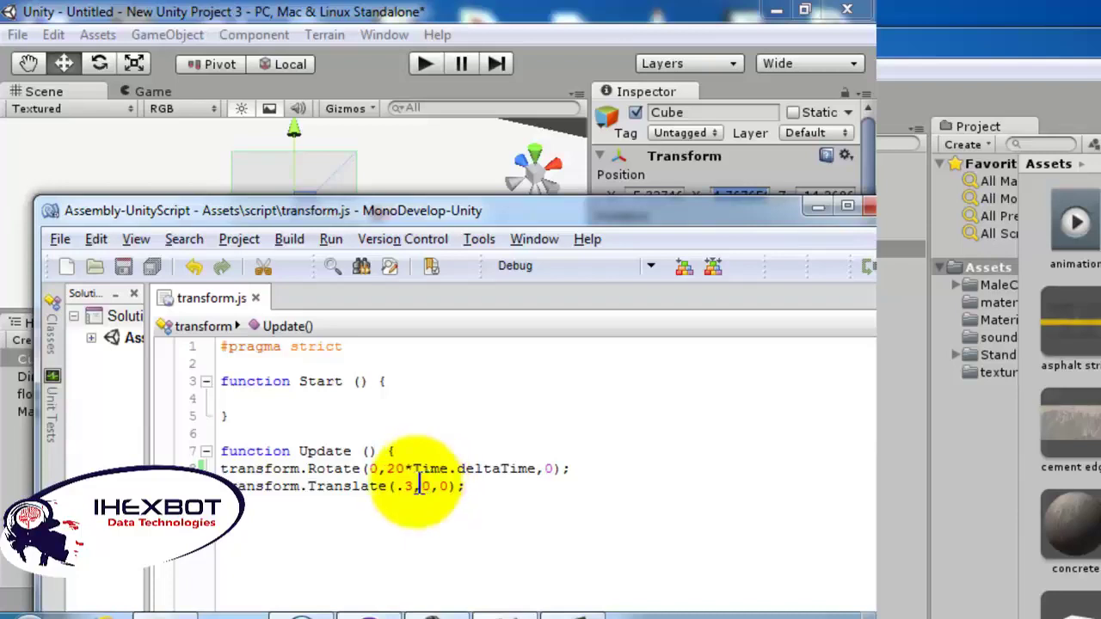
{"action": "double_click", "coordinate": [409, 486]}
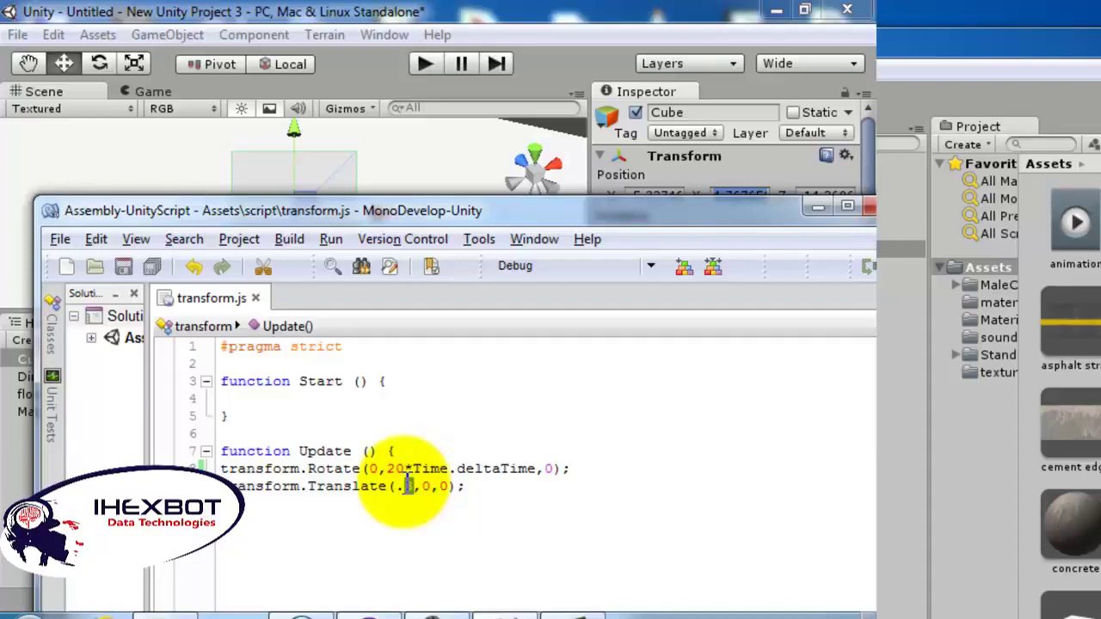
{"action": "type", "text": "5"}
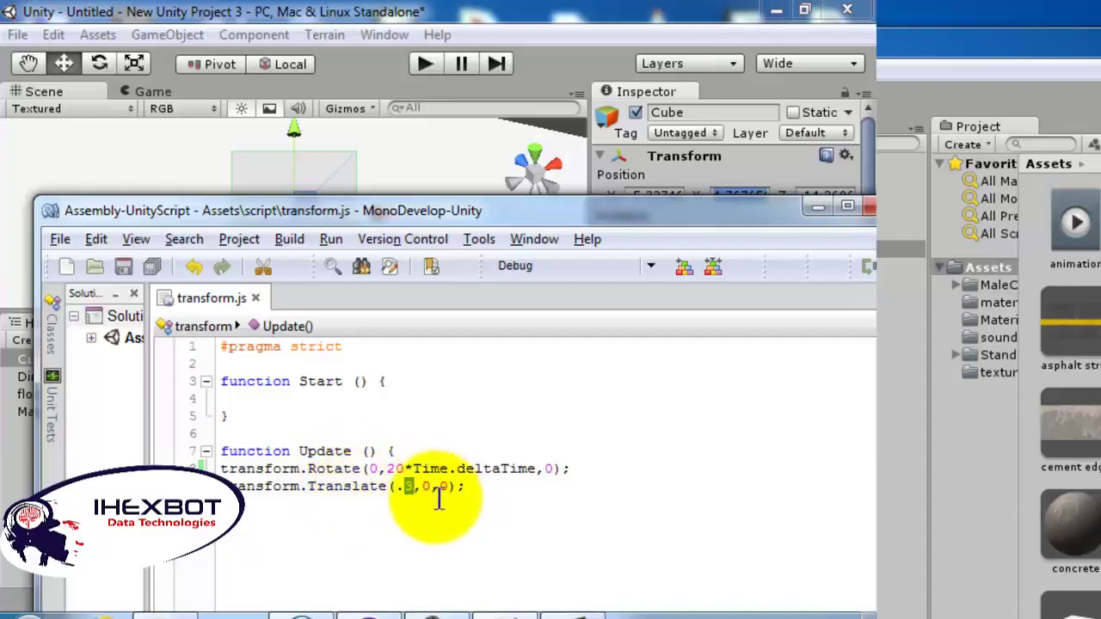
{"action": "key", "text": "BackSpace"}
{"action": "key", "text": "BackSpace"}
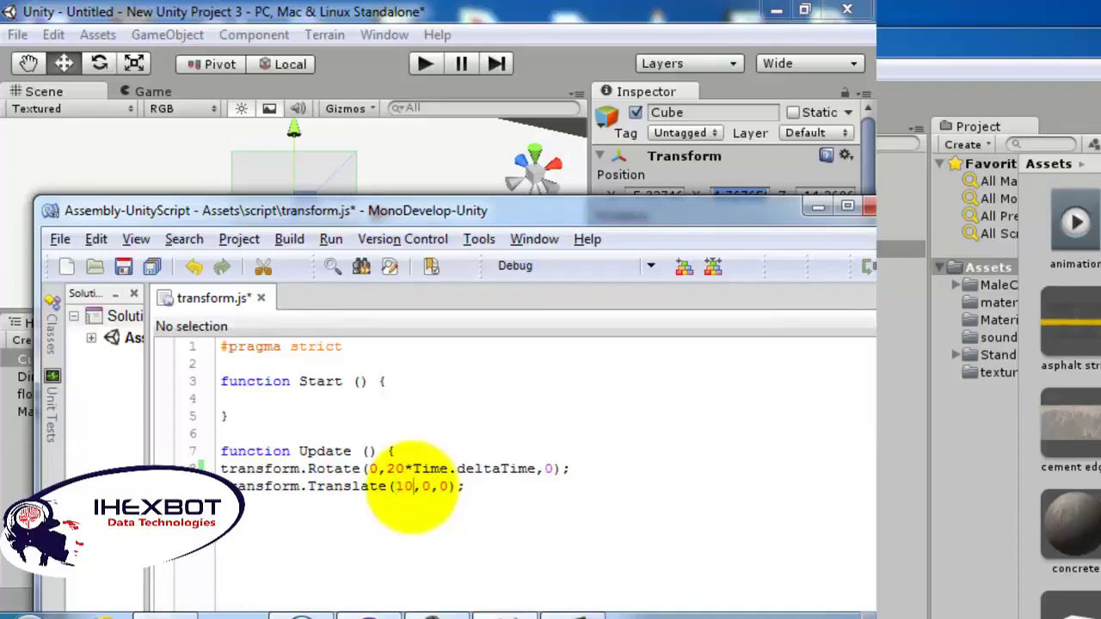
{"action": "type", "text": "10*time"}
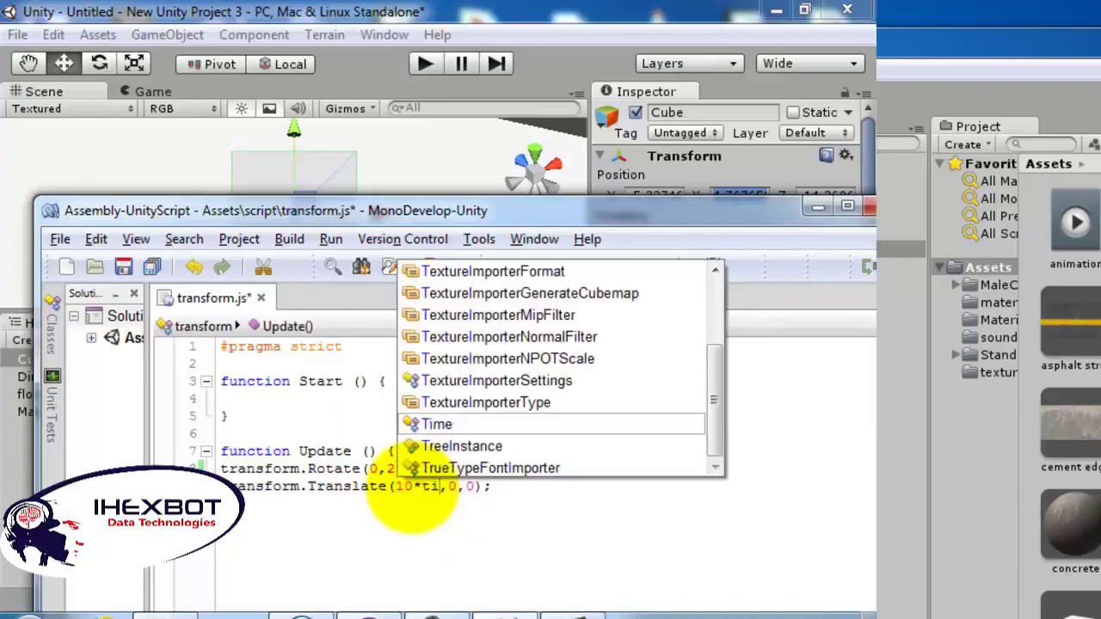
{"action": "key", "text": "Down"}
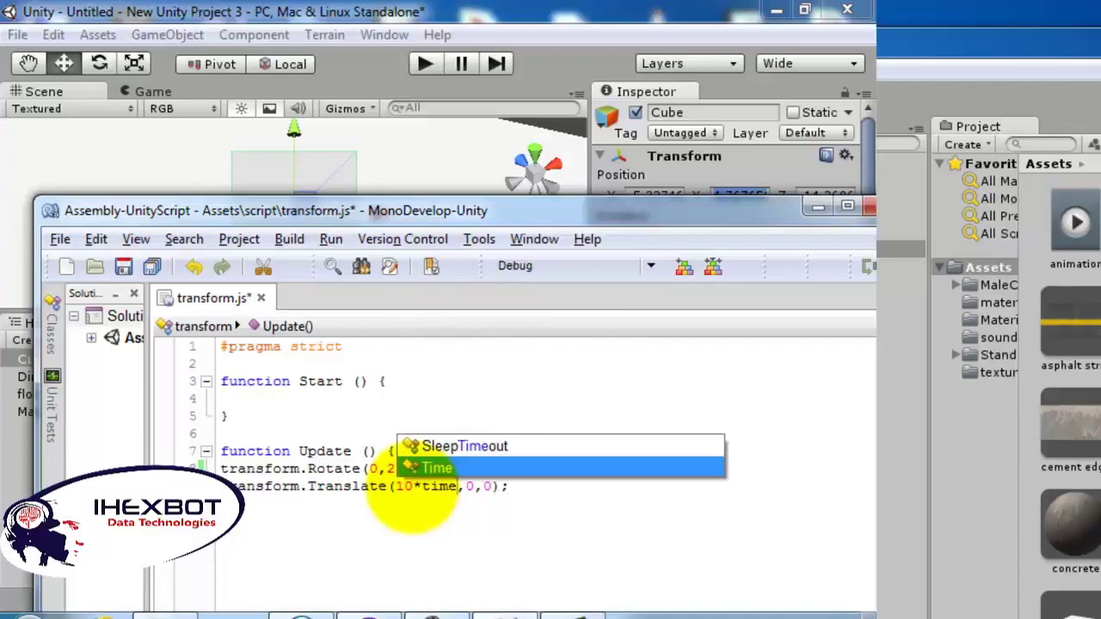
{"action": "key", "text": "Return"}
{"action": "type", "text": ".de"}
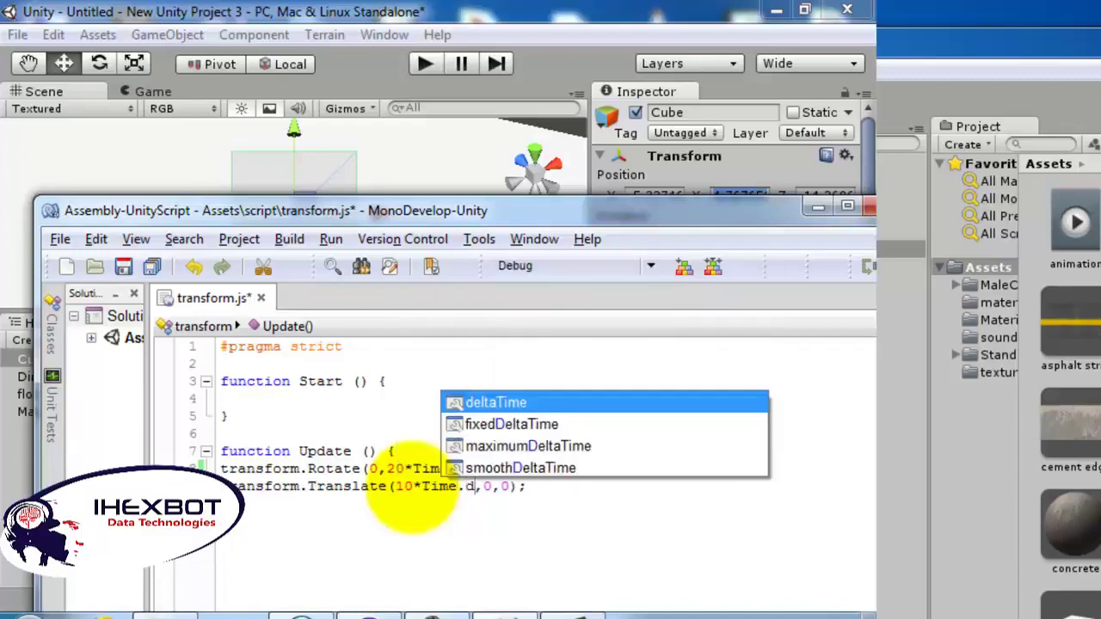
{"action": "key", "text": "Return"}
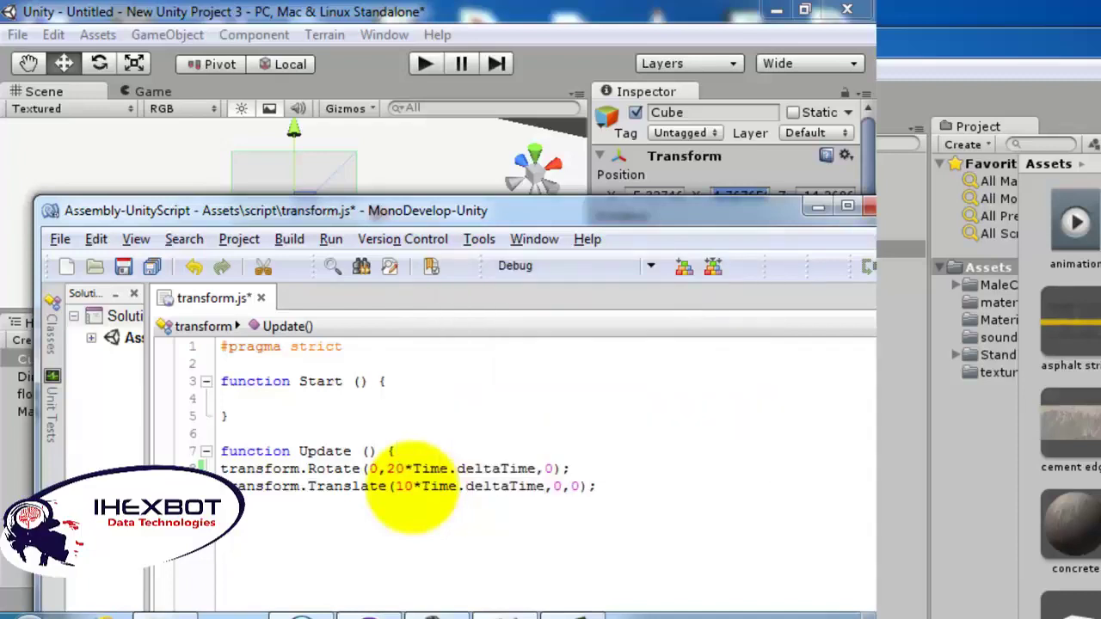
Briefly run the scene in Unity, frame the floor object in the Scene view, and run the scene again
{"action": "left_click", "coordinate": [419, 67]}
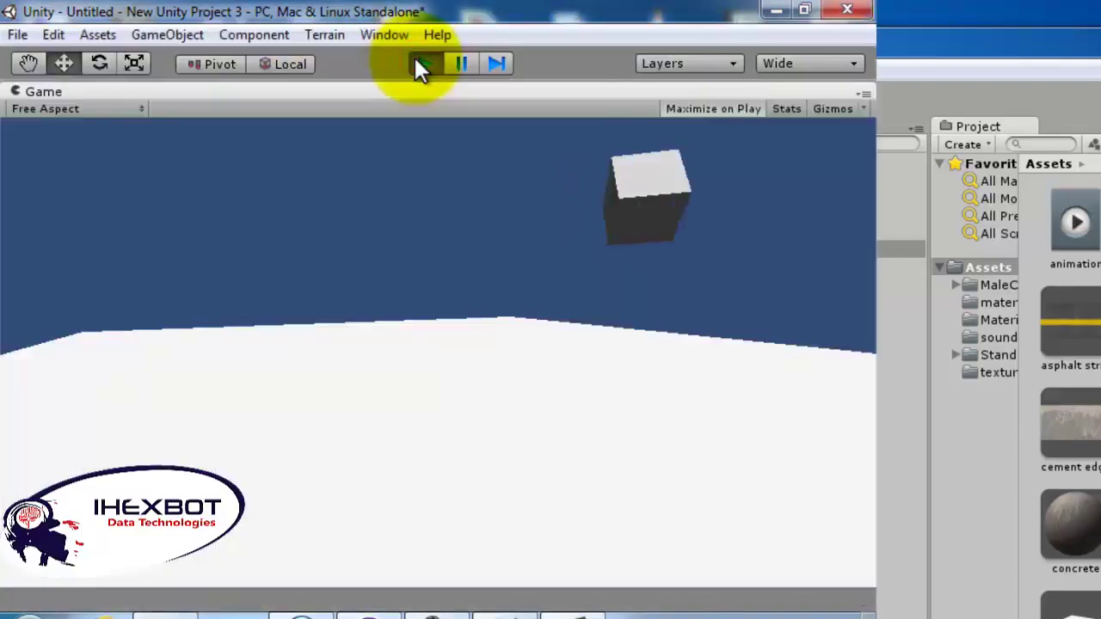
{"action": "left_click", "coordinate": [415, 54]}
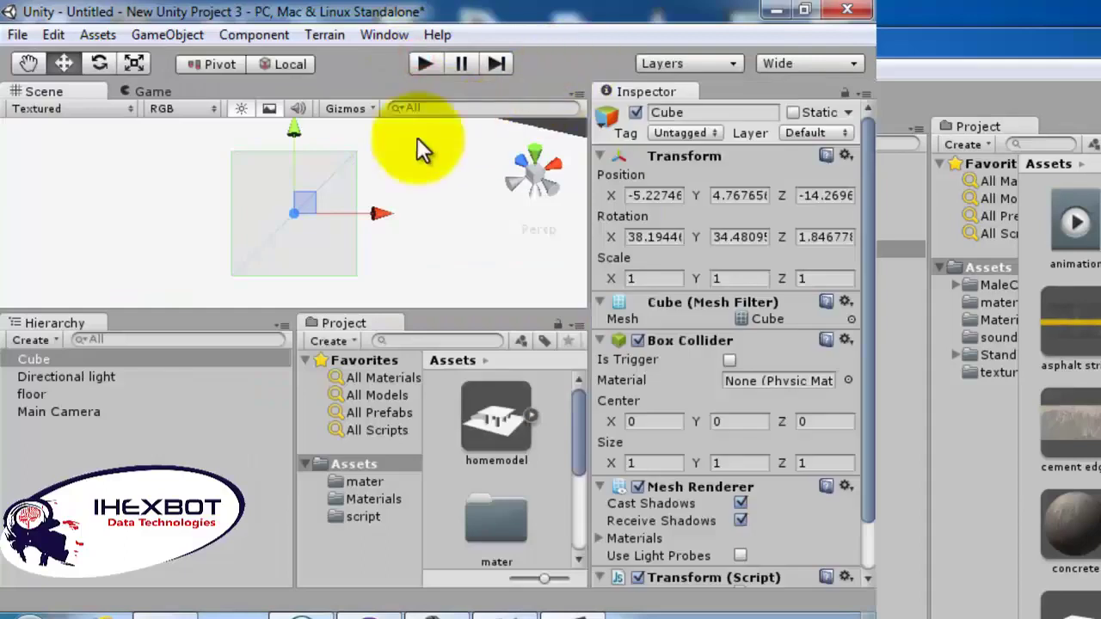
{"action": "key", "text": "alt"}
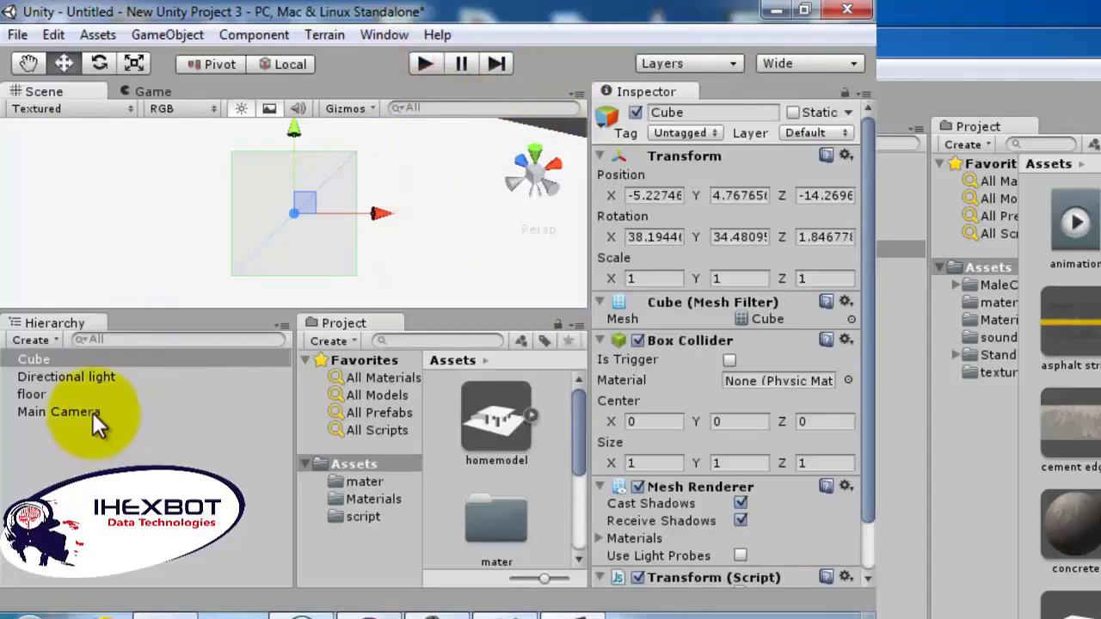
{"action": "double_click", "coordinate": [74, 393]}
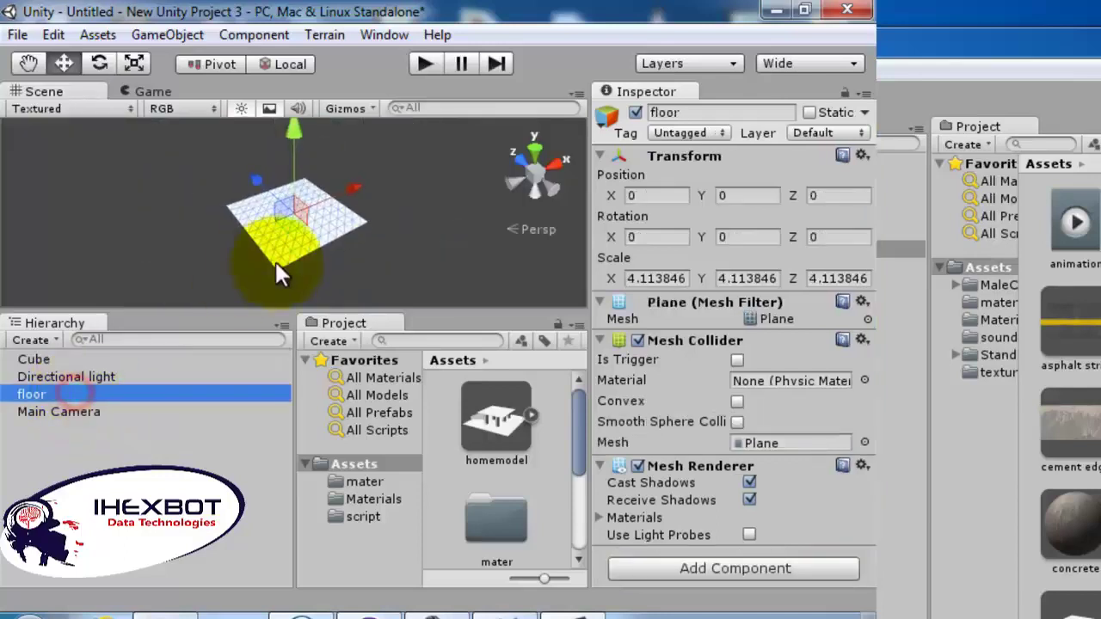
{"action": "left_click", "coordinate": [381, 220]}
{"action": "left_click", "coordinate": [422, 65]}
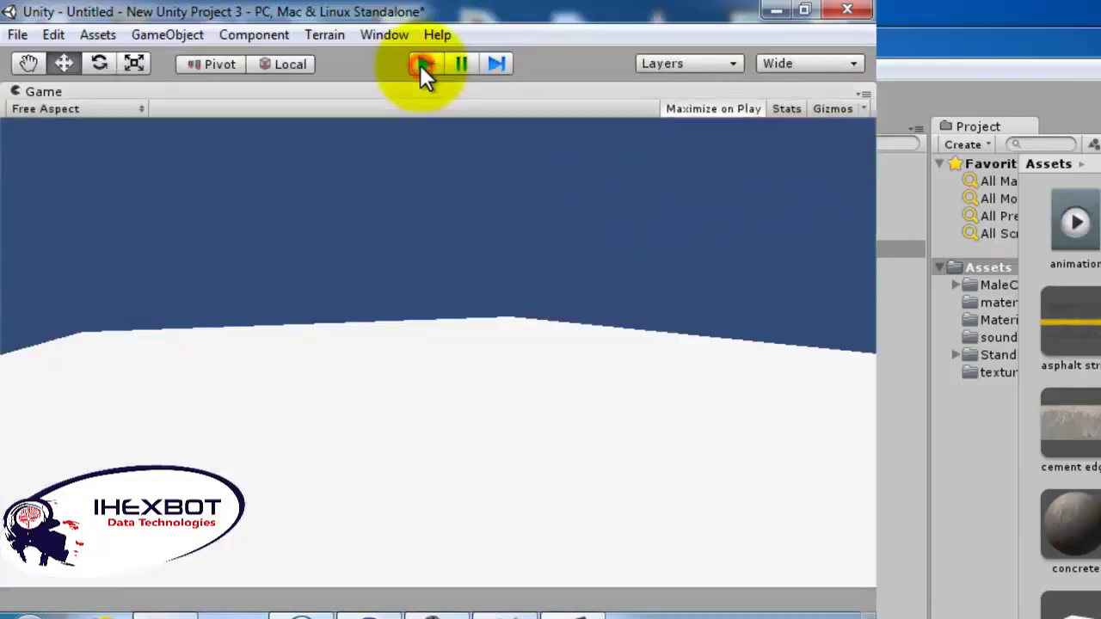
{"action": "left_click", "coordinate": [419, 64]}
Align the Main Camera with a Scene view showing the whole floor, and briefly run the scene to test it
{"action": "right_click_drag", "start_coordinate": [255, 224], "coordinate": [247, 232]}
{"action": "key", "text": "w"}
{"action": "left_click", "coordinate": [73, 409]}
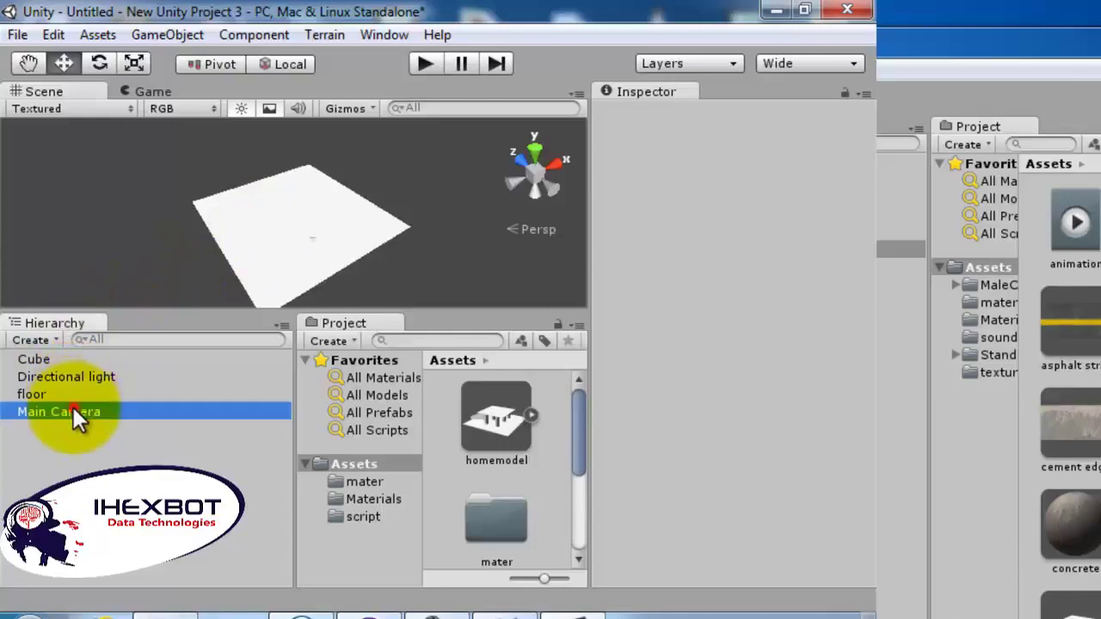
{"action": "left_click", "coordinate": [152, 31]}
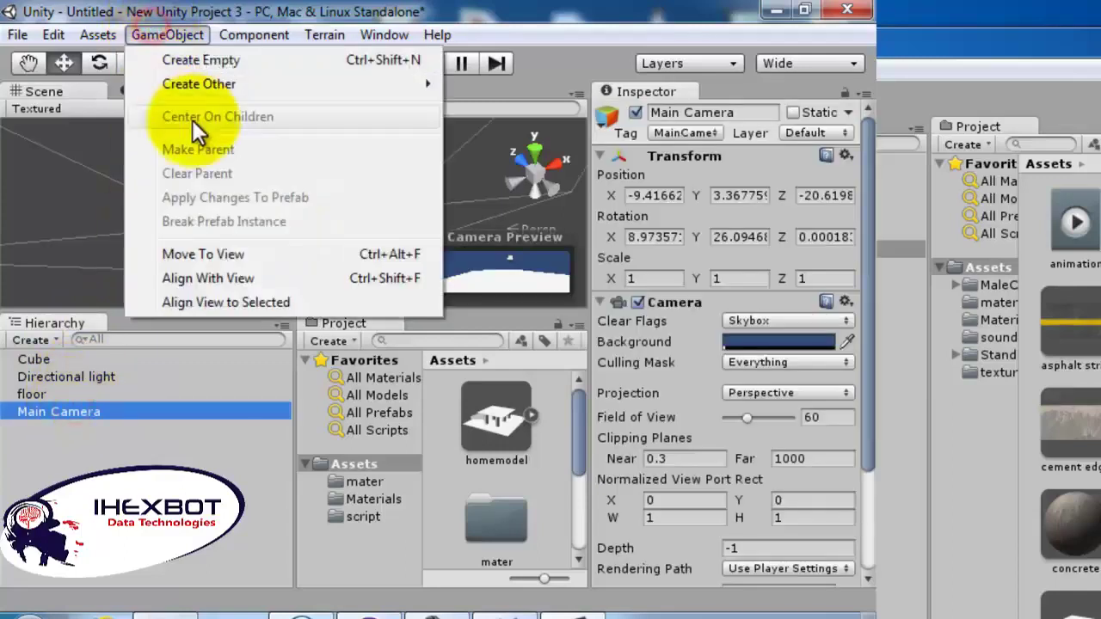
{"action": "left_click", "coordinate": [225, 279]}
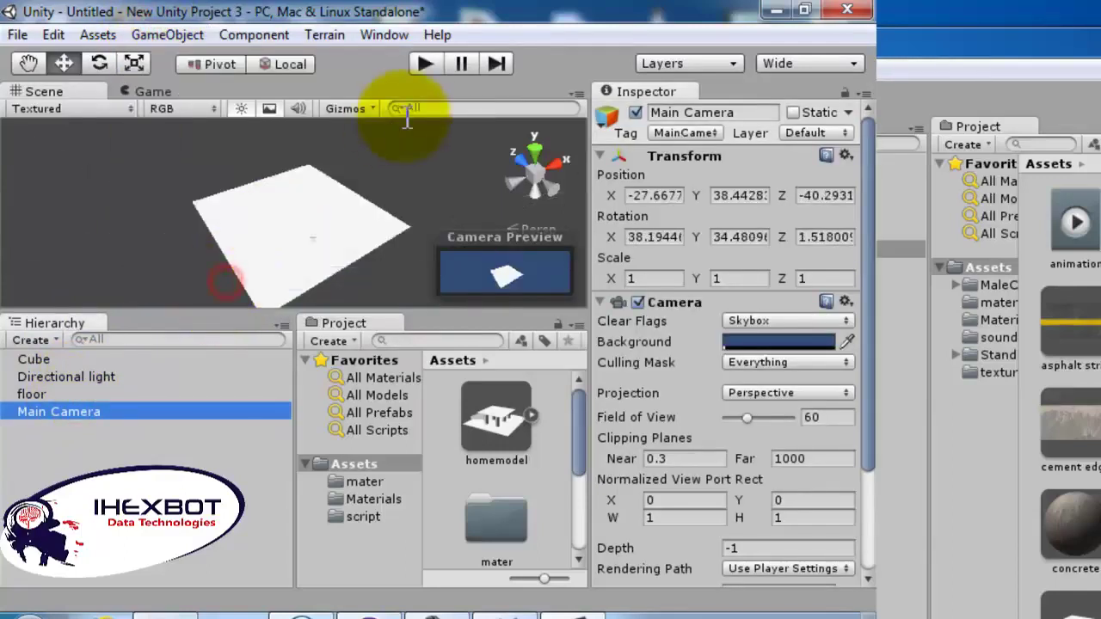
{"action": "left_click", "coordinate": [425, 65]}
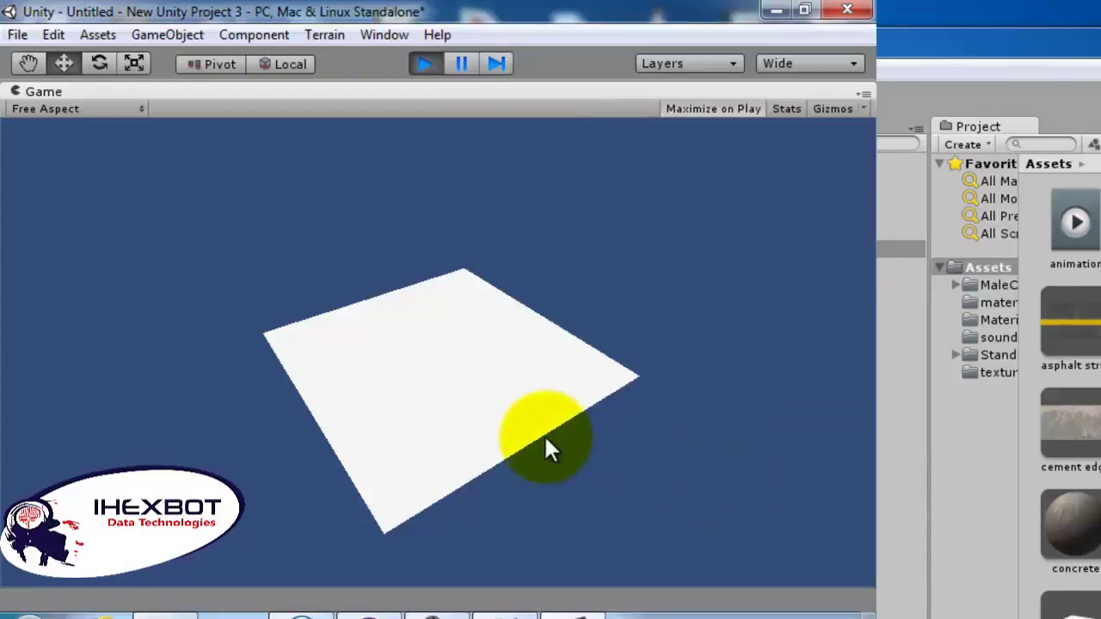
{"action": "left_click", "coordinate": [420, 64]}
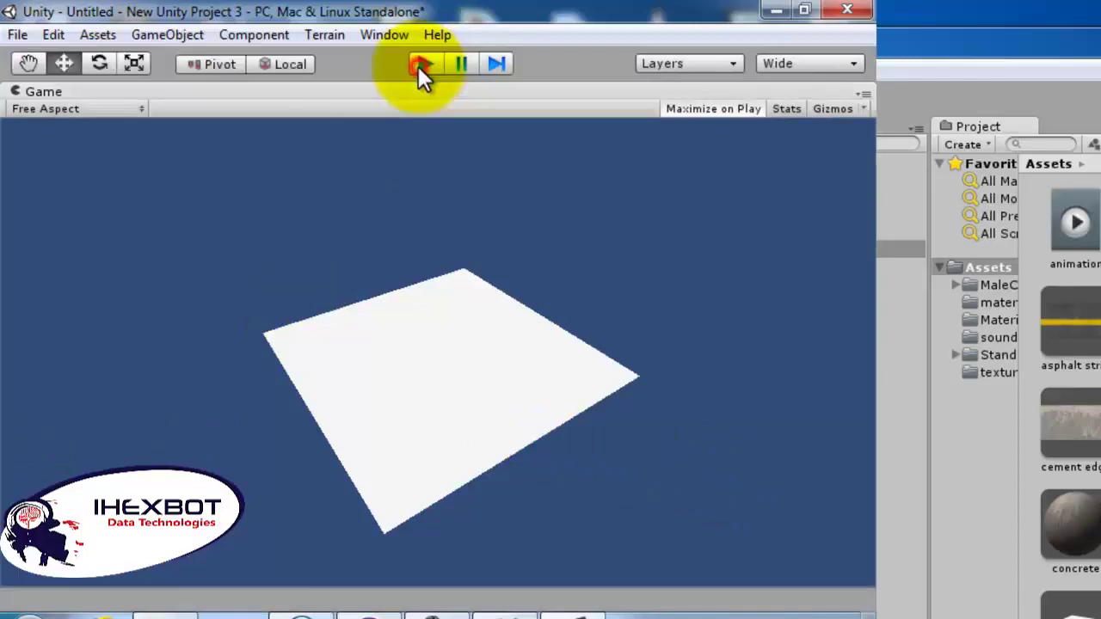
Examine the Main Camera's attached components and the component categories that can be added to it
{"action": "left_click", "coordinate": [168, 34]}
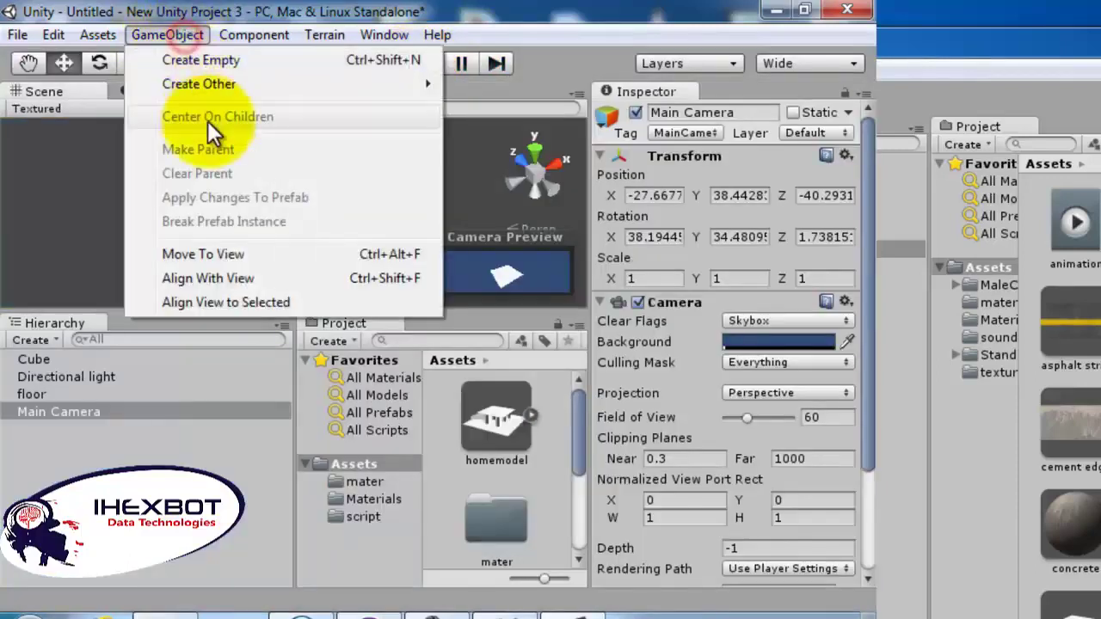
{"action": "mouse_move", "coordinate": [256, 33]}
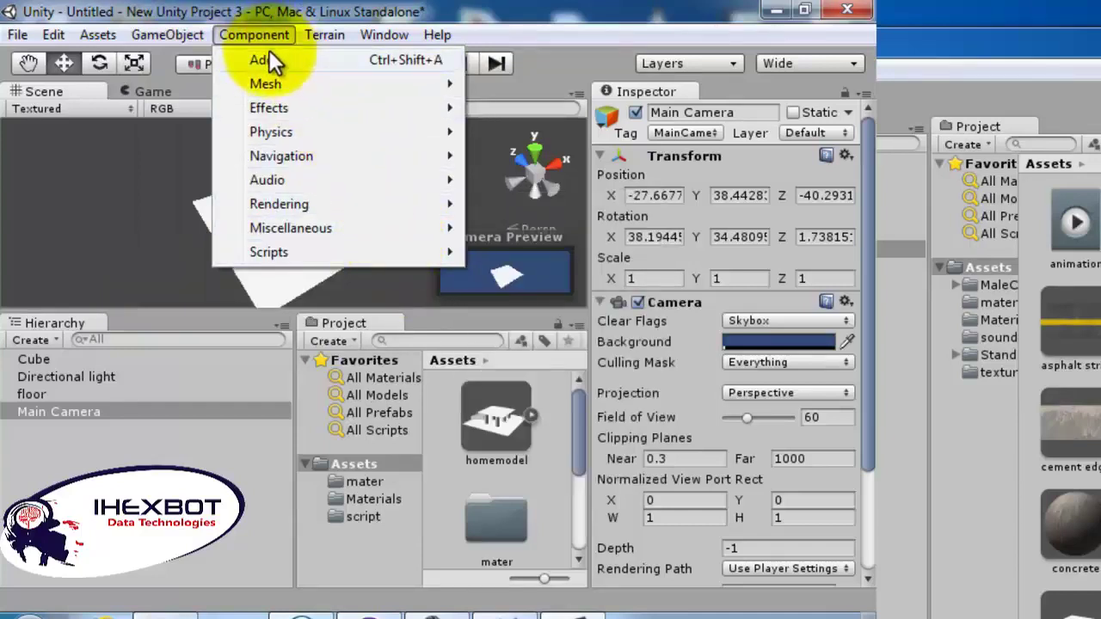
{"action": "left_click", "coordinate": [141, 418]}
{"action": "left_click", "coordinate": [141, 418]}
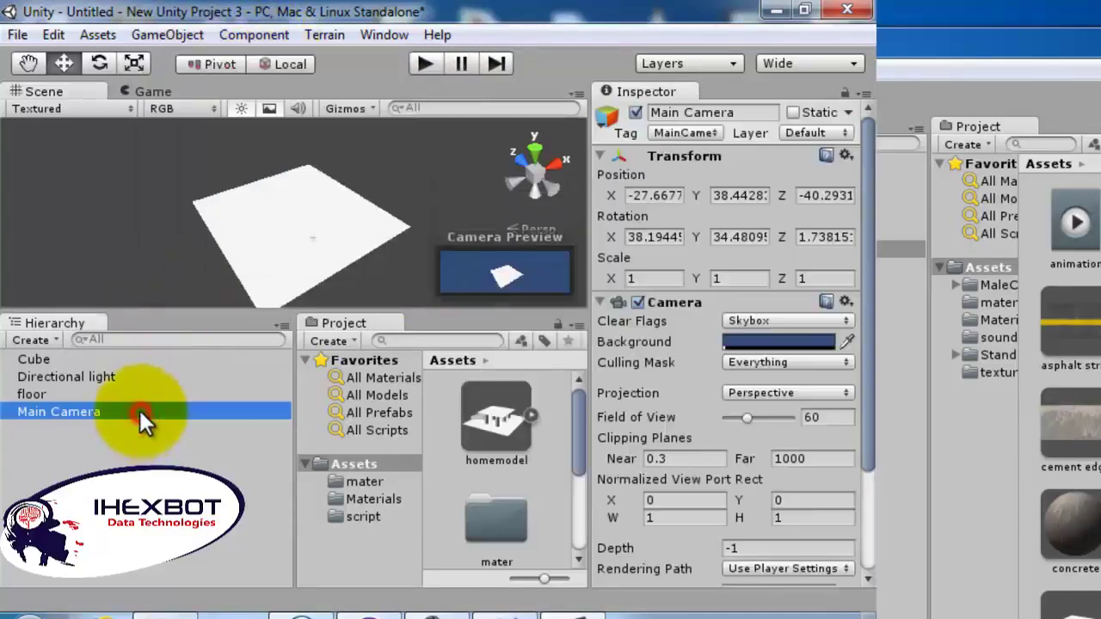
{"action": "left_click", "coordinate": [246, 35]}
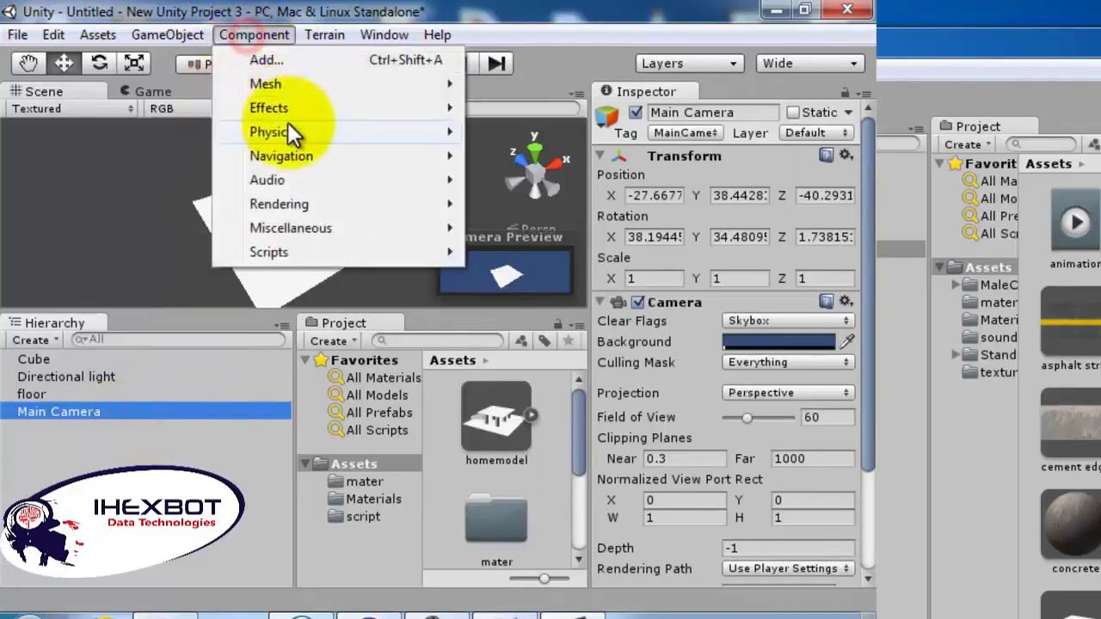
{"action": "mouse_move", "coordinate": [328, 191]}
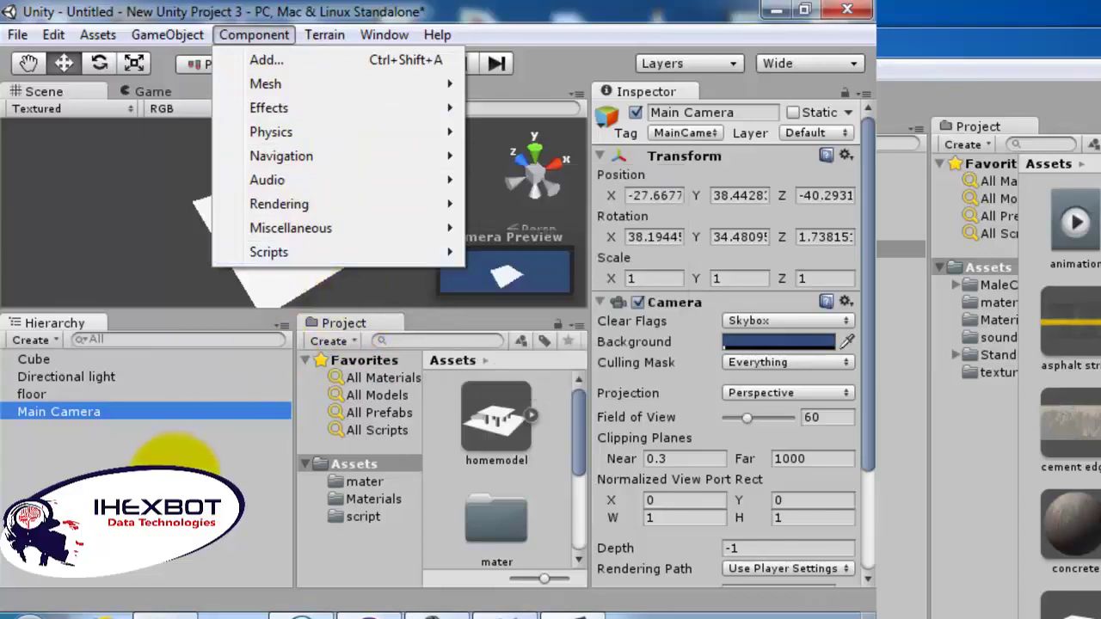
{"action": "left_click", "coordinate": [862, 448]}
{"action": "left_click_drag", "start_coordinate": [861, 449], "coordinate": [859, 552]}
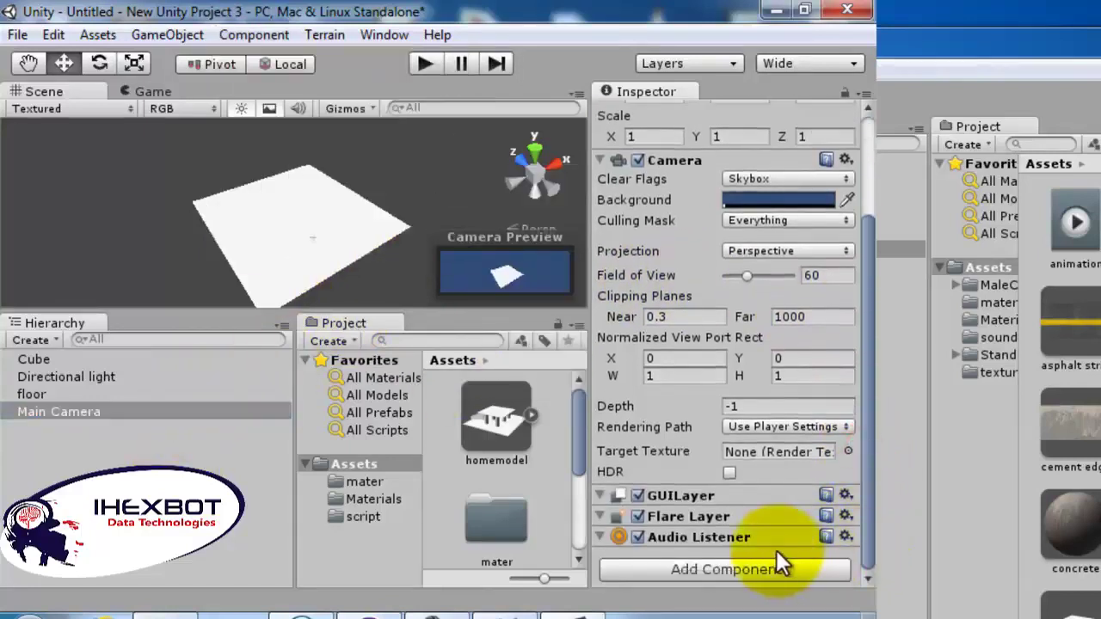
{"action": "left_click", "coordinate": [756, 571]}
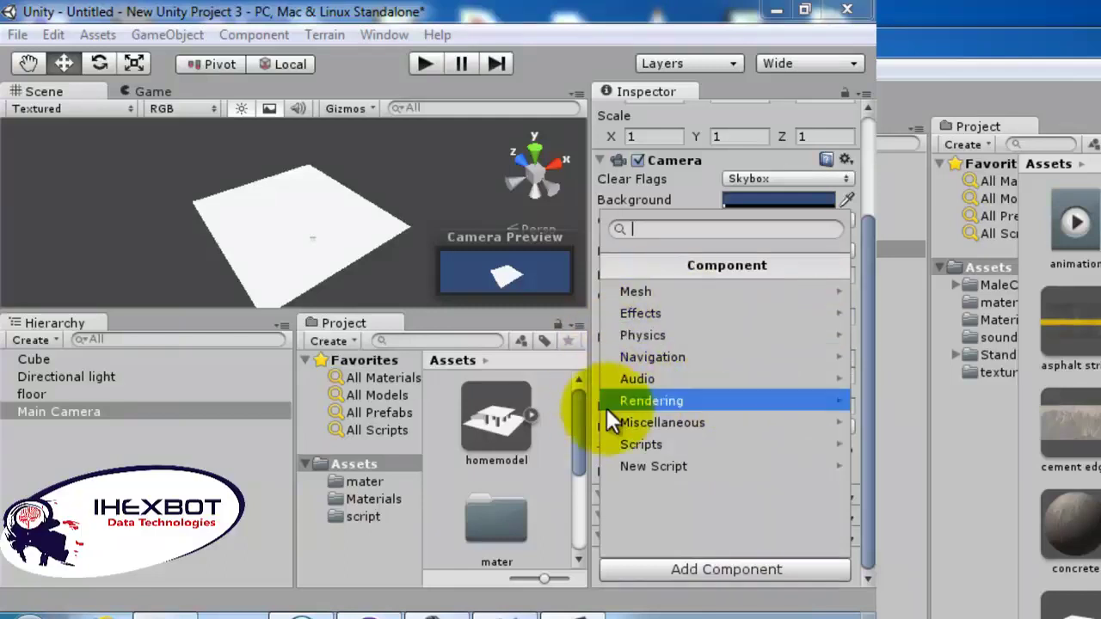
{"action": "left_click", "coordinate": [391, 466]}
Import the Character Controller package with all its items into the project's Assets
{"action": "right_click", "coordinate": [391, 468]}
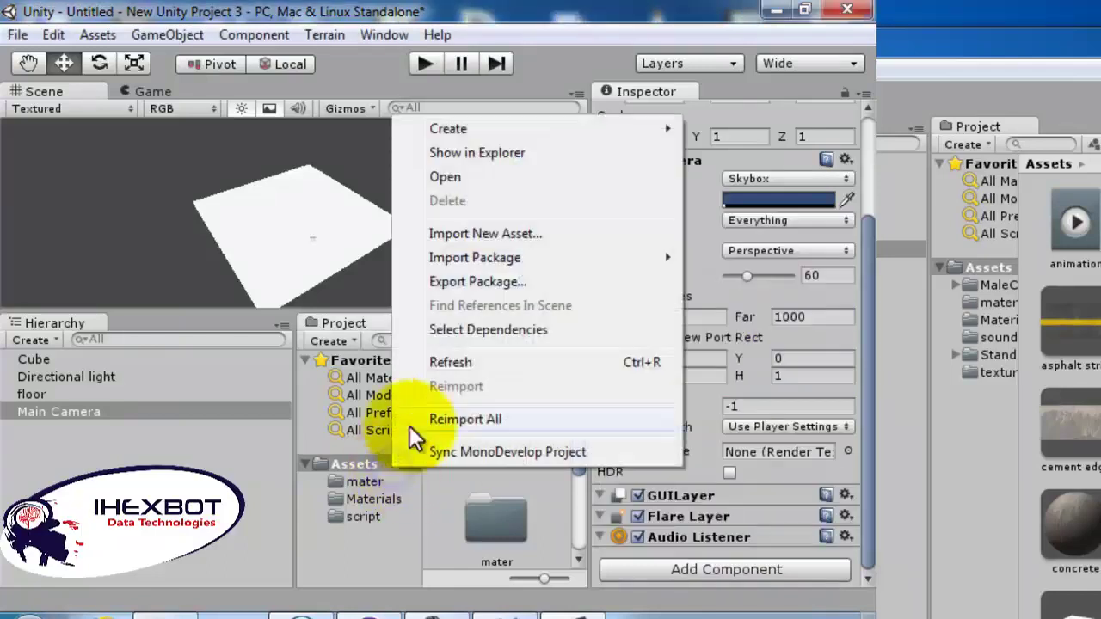
{"action": "mouse_move", "coordinate": [633, 257]}
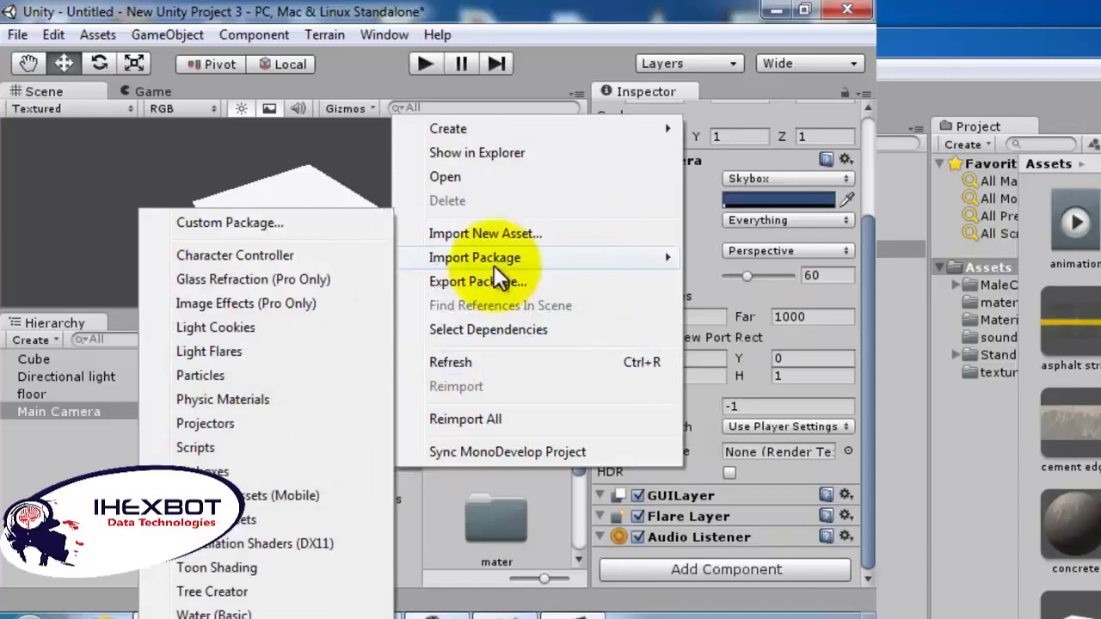
{"action": "left_click", "coordinate": [303, 257]}
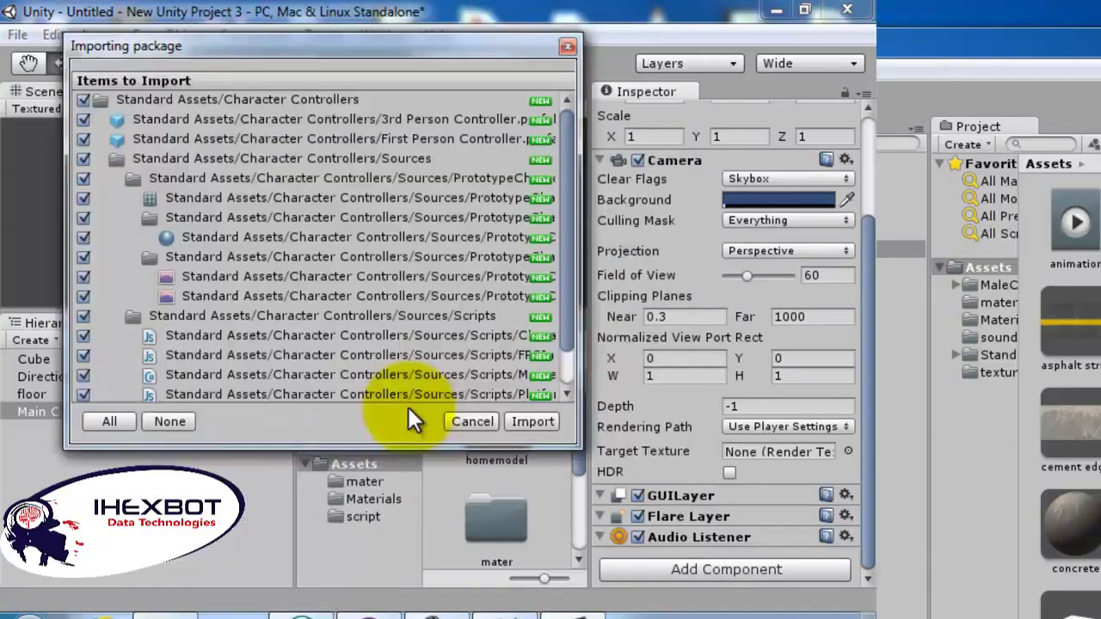
{"action": "left_click", "coordinate": [513, 418]}
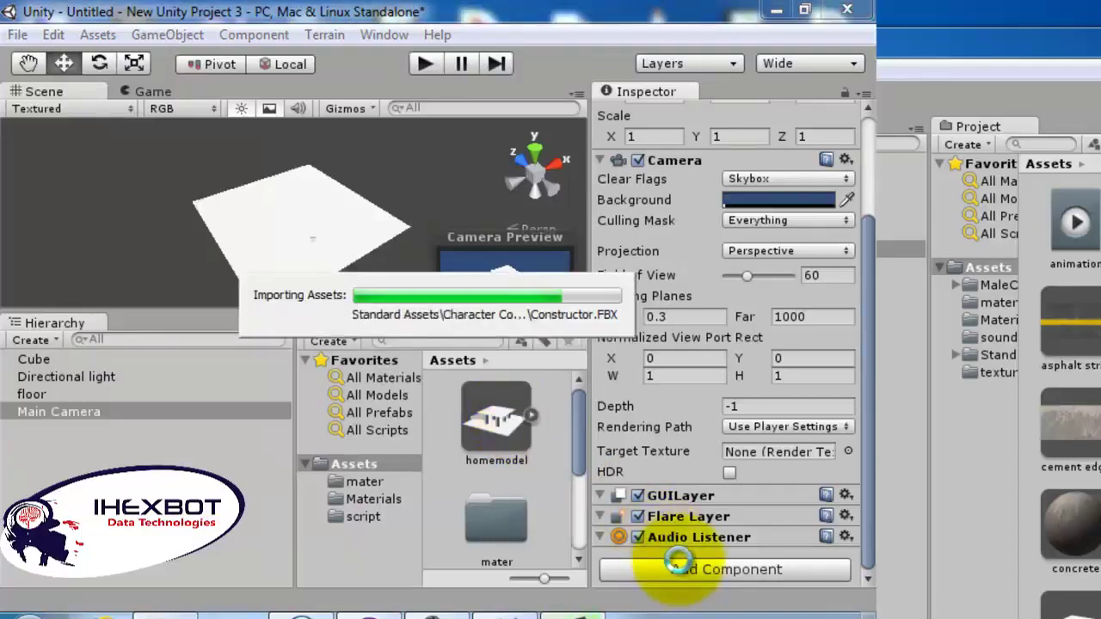
Add the first Camera-Control component to the Main Camera and briefly run the scene to test it
{"action": "left_click", "coordinate": [679, 567]}
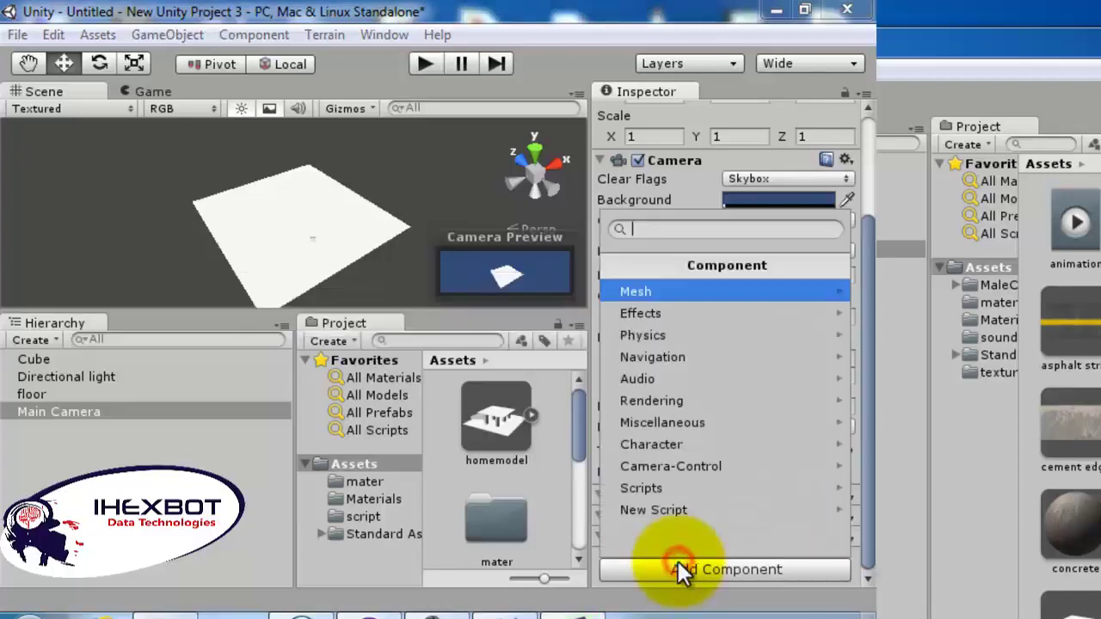
{"action": "left_click", "coordinate": [709, 468]}
{"action": "left_click", "coordinate": [678, 292]}
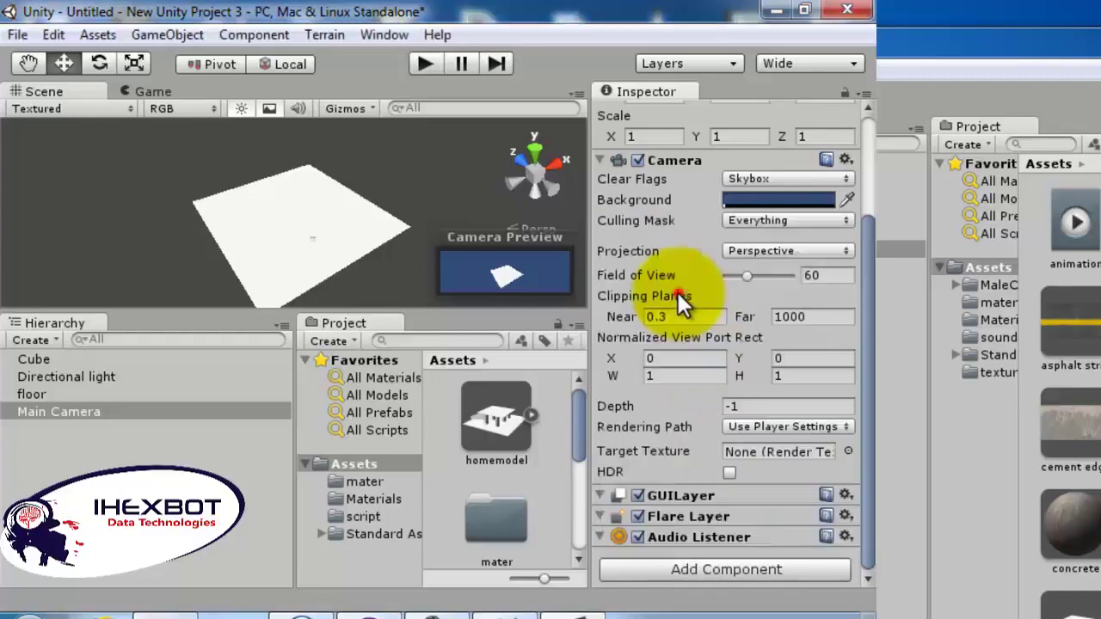
{"action": "left_click", "coordinate": [410, 67]}
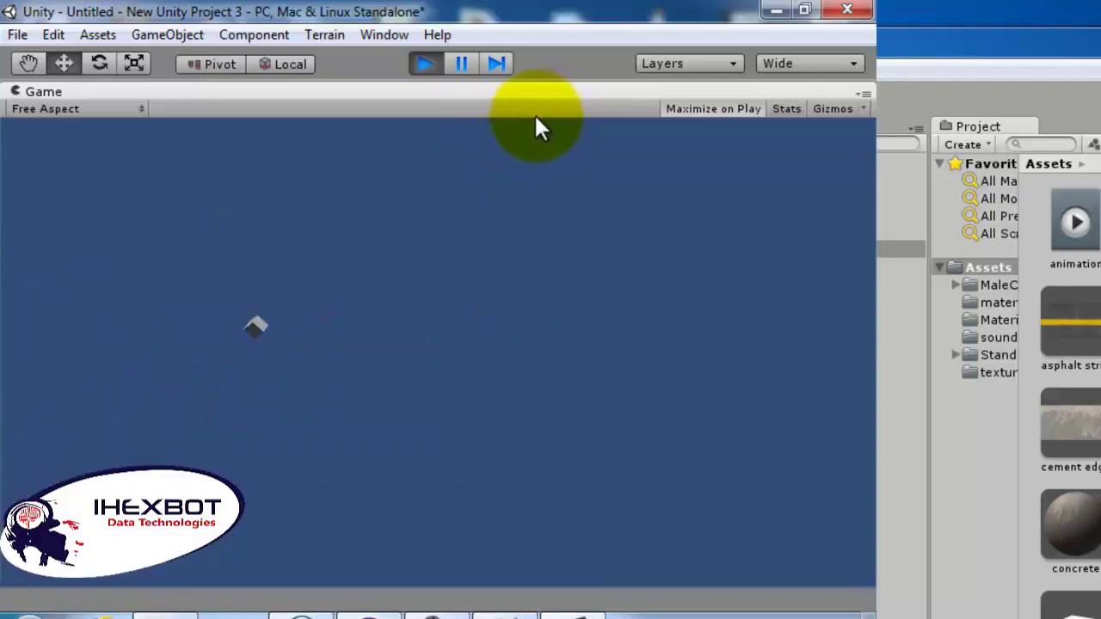
{"action": "left_click", "coordinate": [427, 67]}
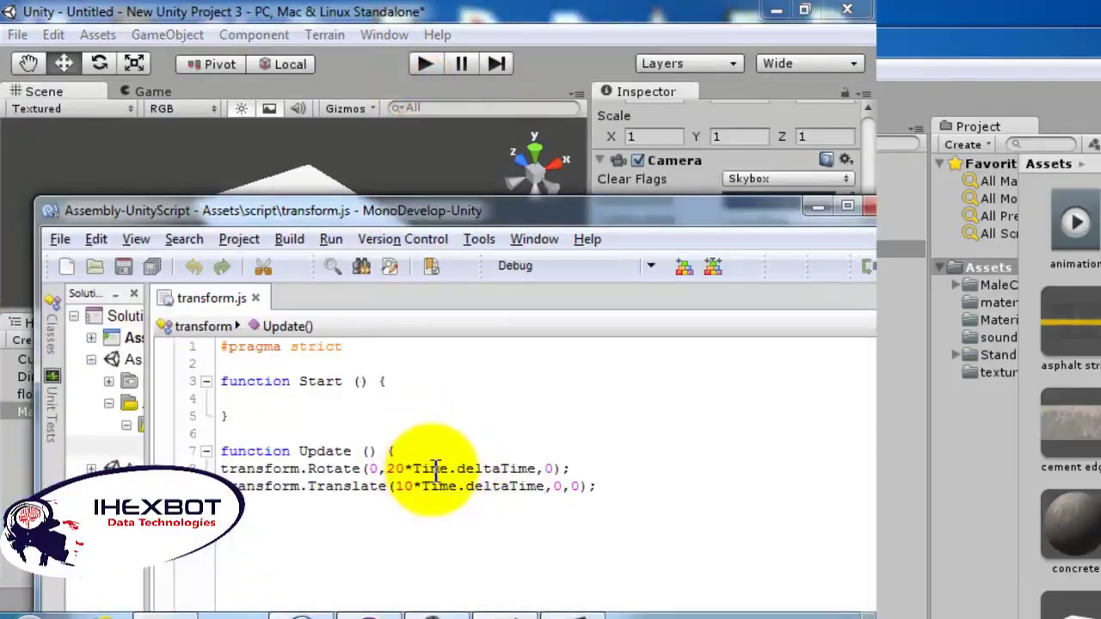
Set the Y-axis speed in the transform.Rotate line of transform.js to 50*Time.deltaTime and save the script
{"action": "double_click", "coordinate": [394, 468]}
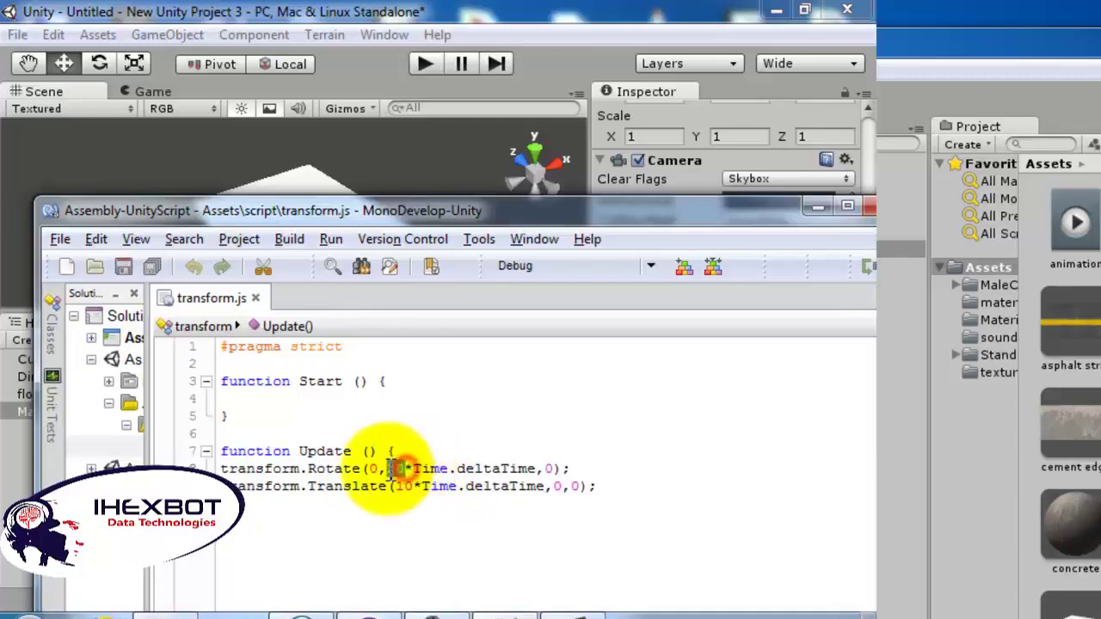
{"action": "type", "text": "50"}
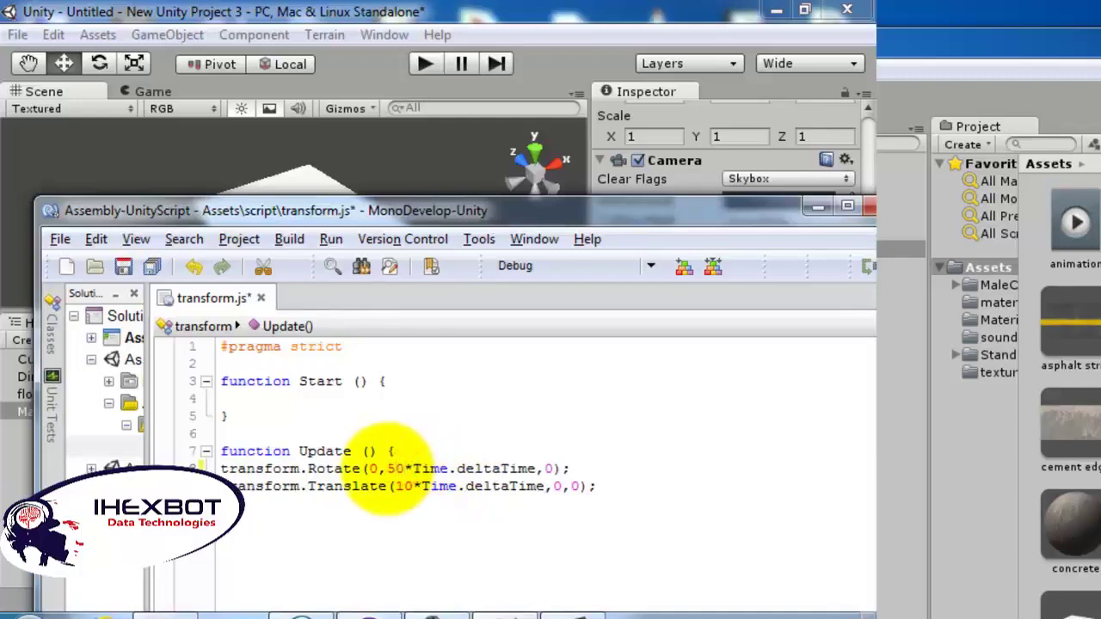
{"action": "key", "text": "ctrl+s"}
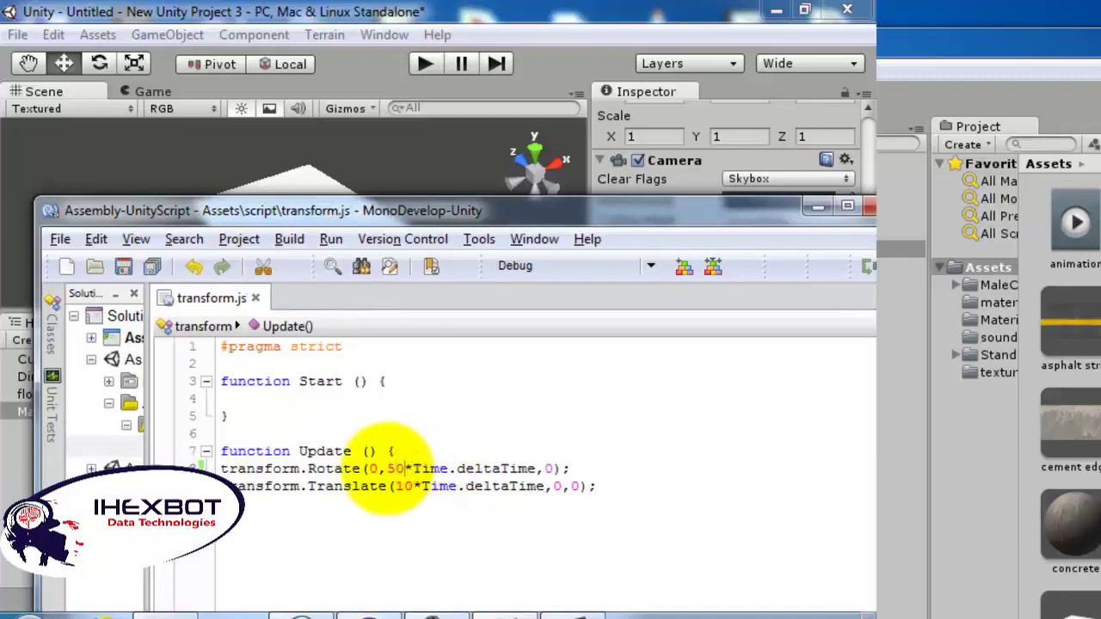
Set the X-axis speed in the transform.Translate line to 5*Time.deltaTime, save the script, and briefly run the scene to test it
{"action": "left_click", "coordinate": [400, 485]}
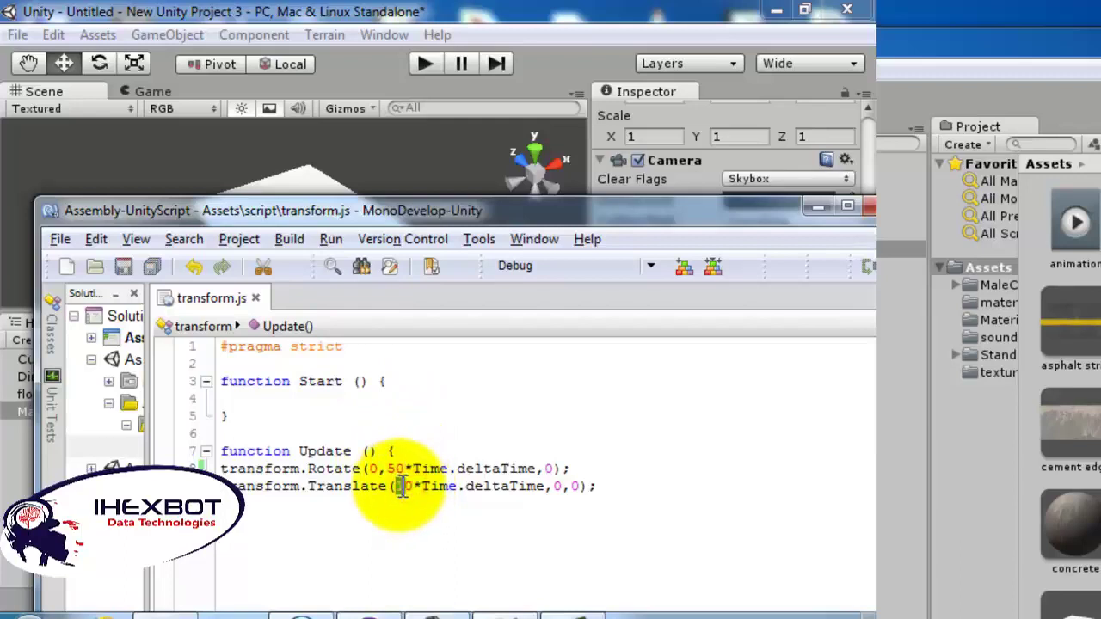
{"action": "key", "text": "Delete"}
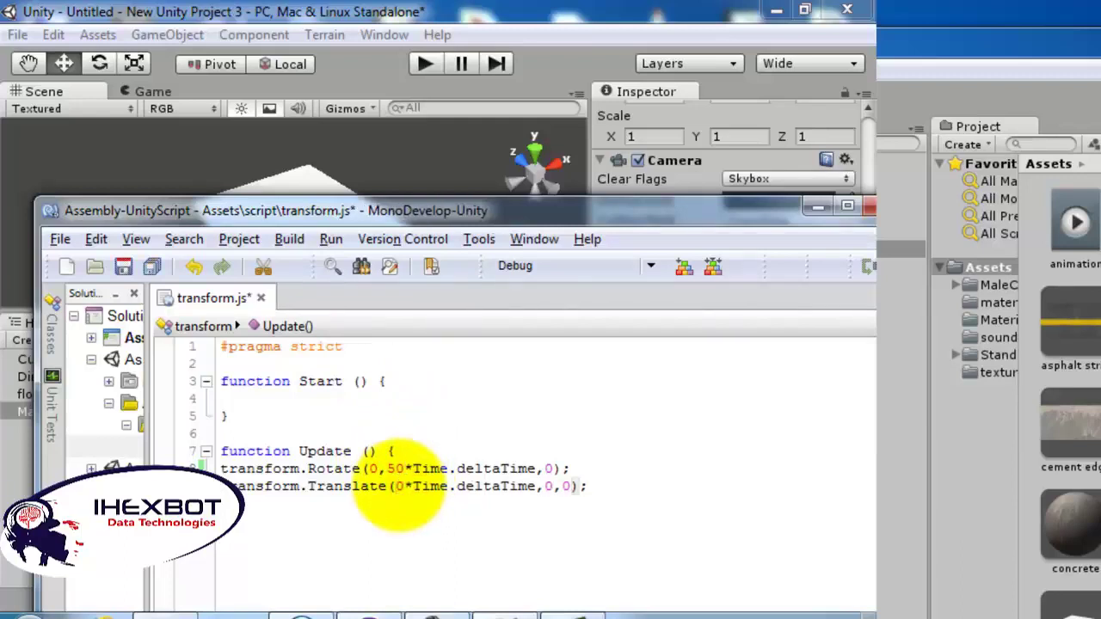
{"action": "key", "text": "Delete"}
{"action": "type", "text": "5"}
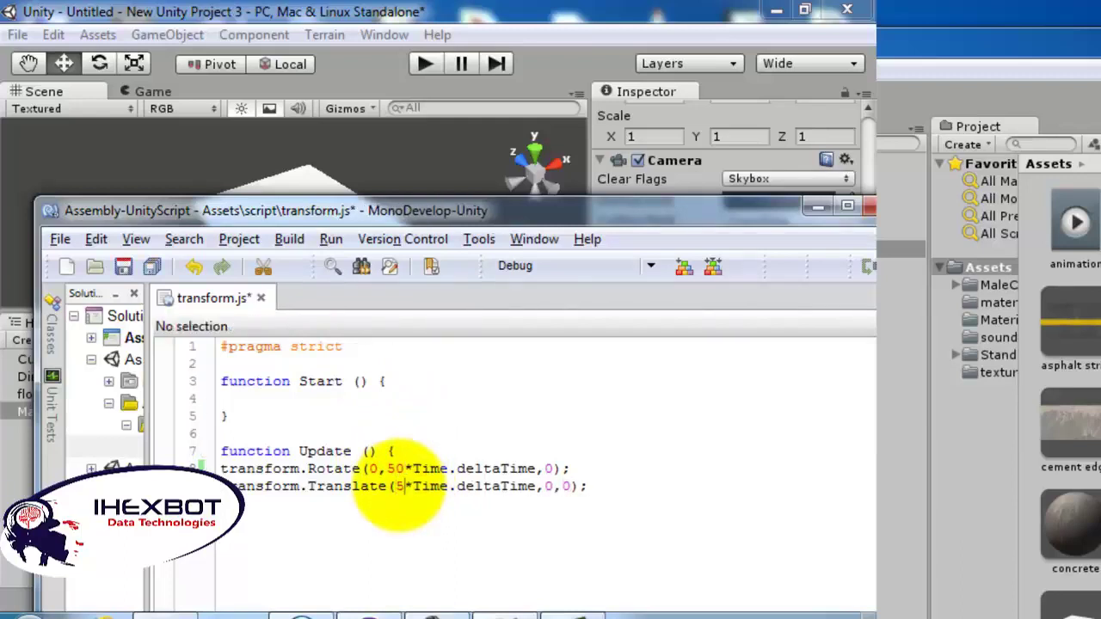
{"action": "key", "text": "ctrl+s"}
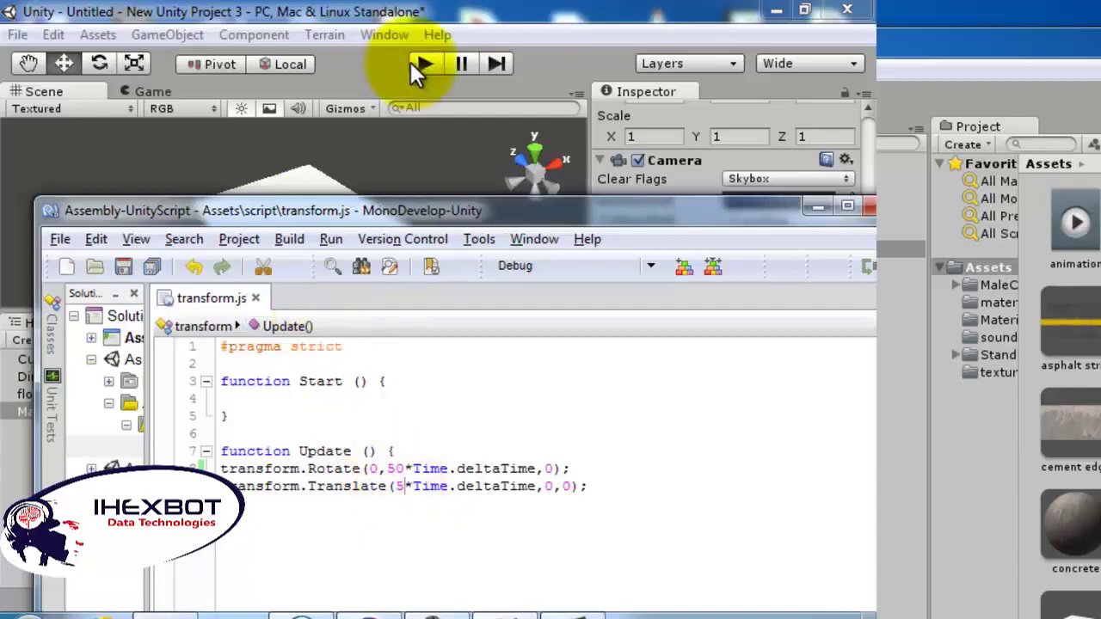
{"action": "left_click", "coordinate": [411, 64]}
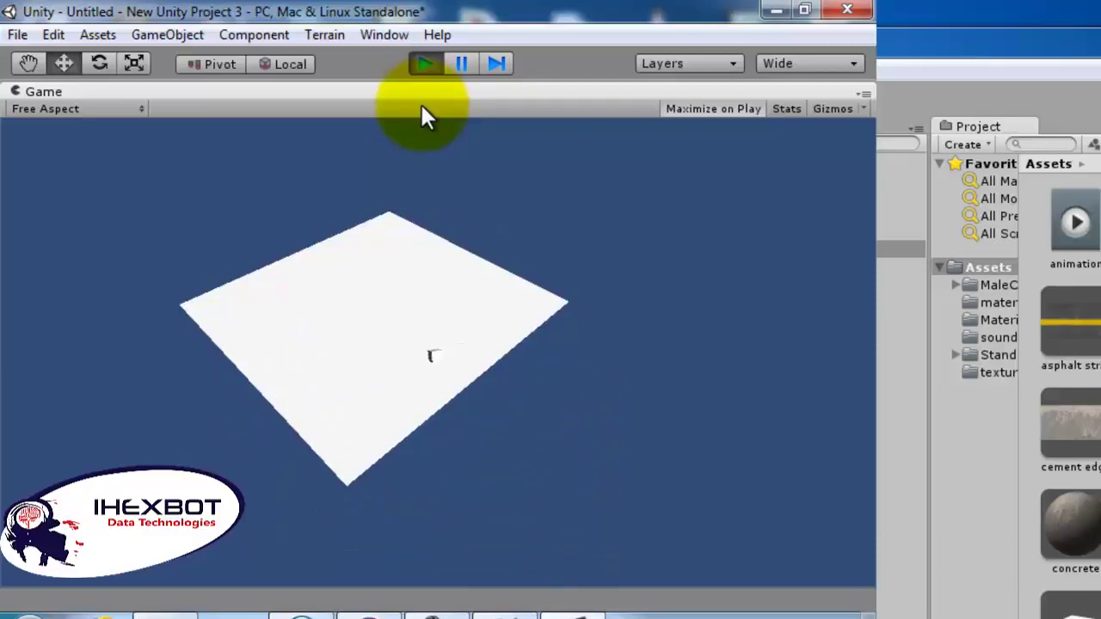
{"action": "left_click", "coordinate": [424, 63]}
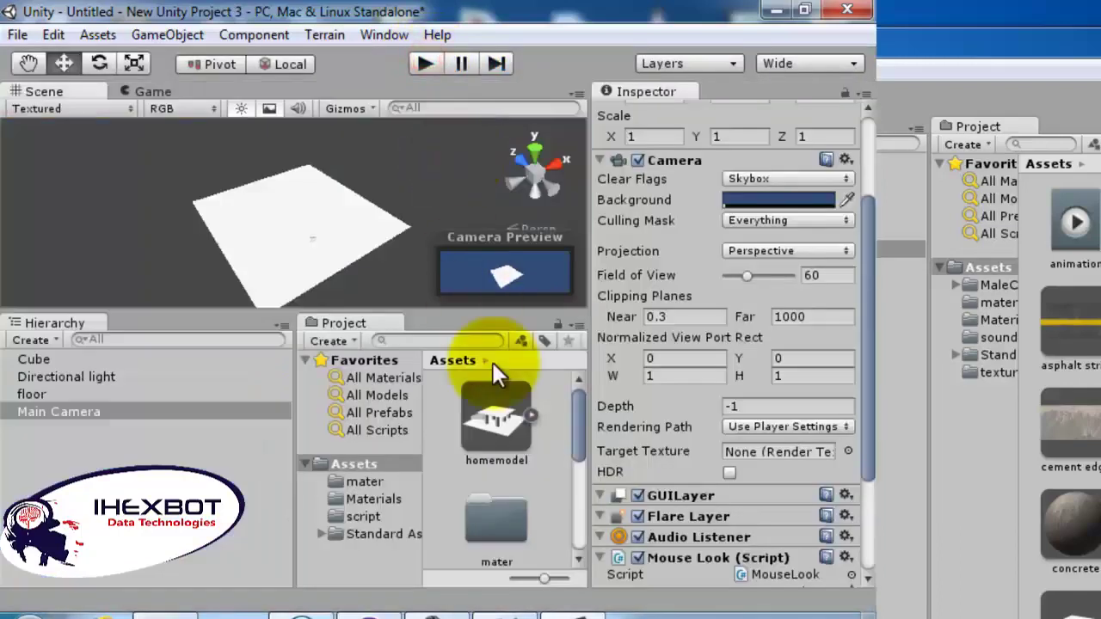
Set the first argument of transform.Rotate in transform.js to .1, and briefly run the scene to test it
{"action": "left_click", "coordinate": [481, 612]}
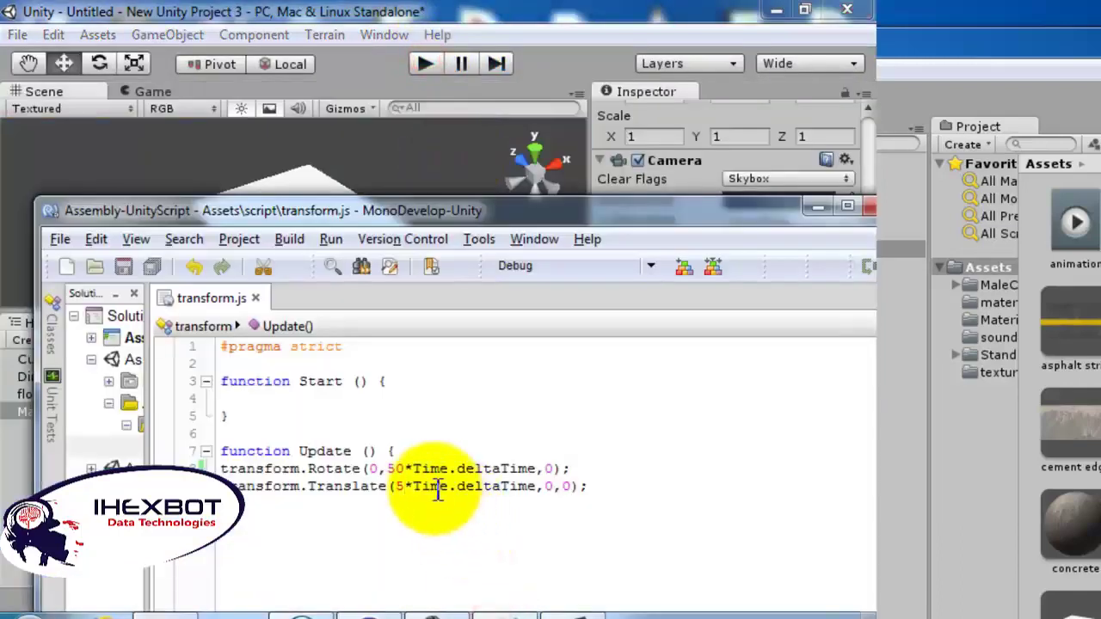
{"action": "double_click", "coordinate": [548, 486]}
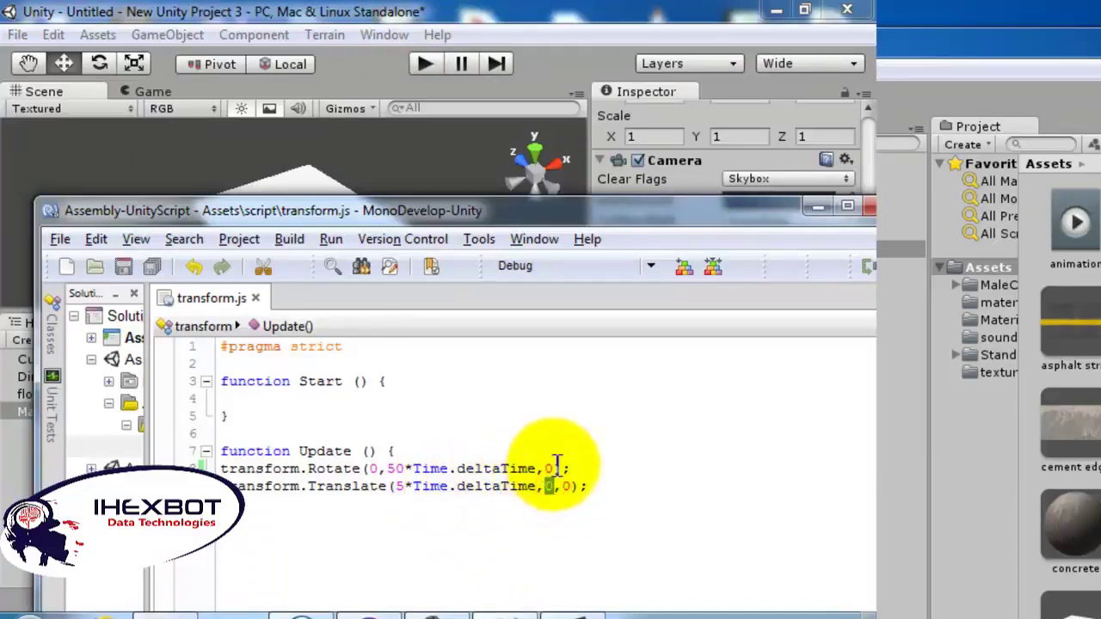
{"action": "double_click", "coordinate": [375, 469]}
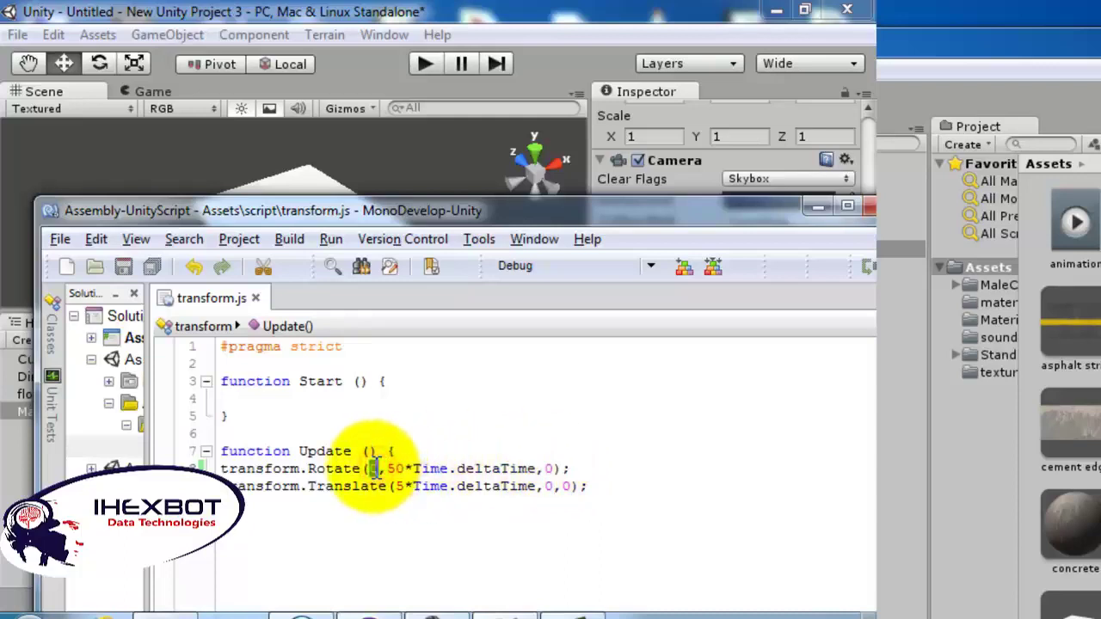
{"action": "type", "text": ".1"}
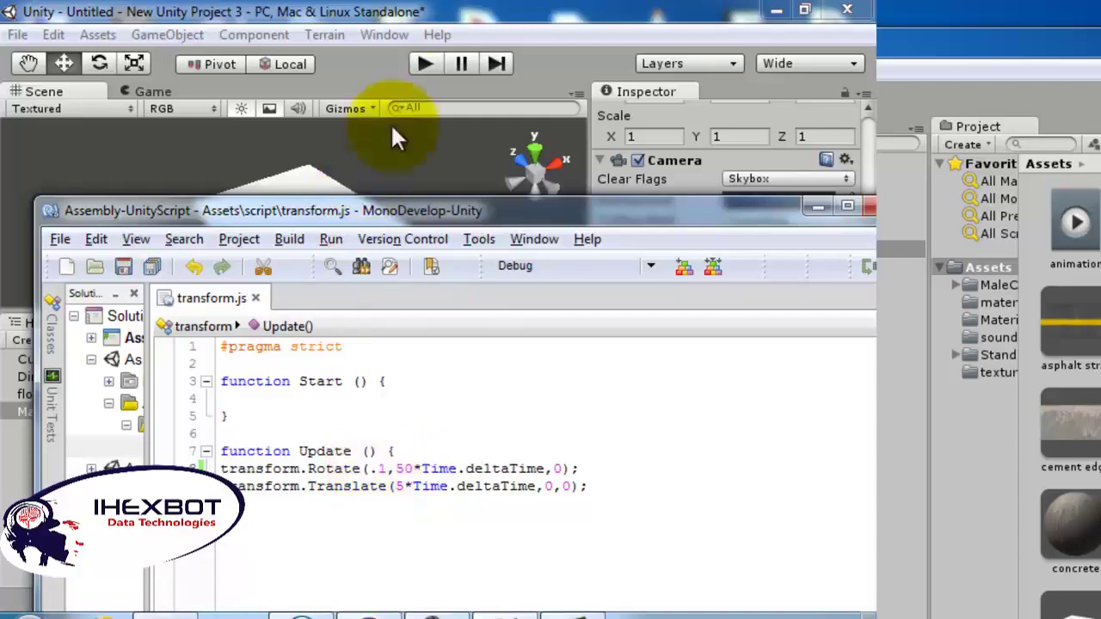
{"action": "left_click", "coordinate": [424, 63]}
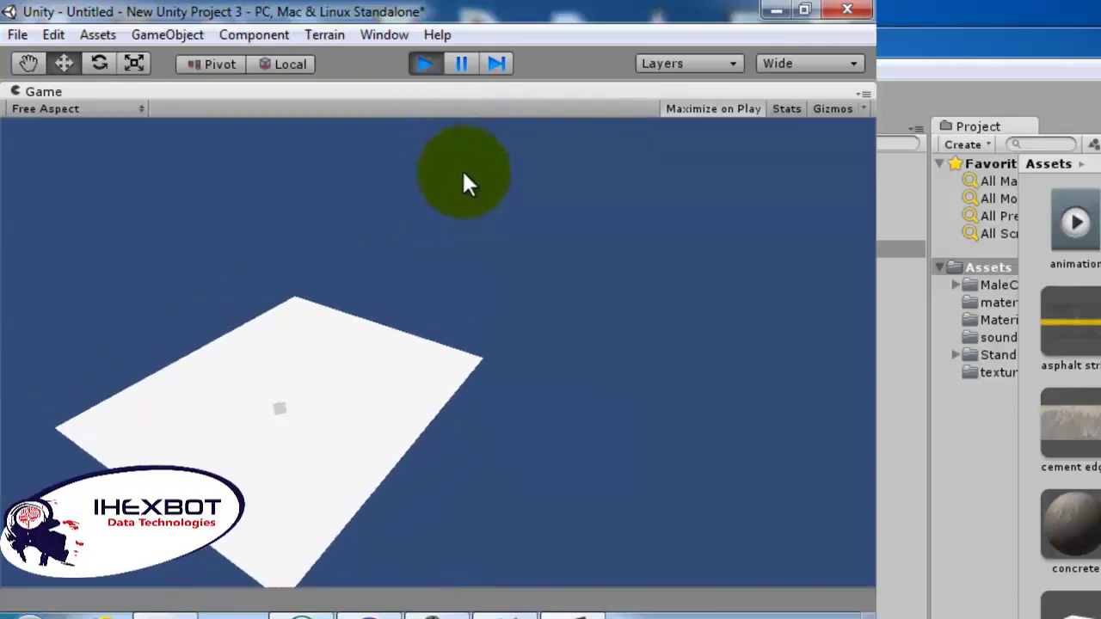
{"action": "left_click", "coordinate": [443, 65]}
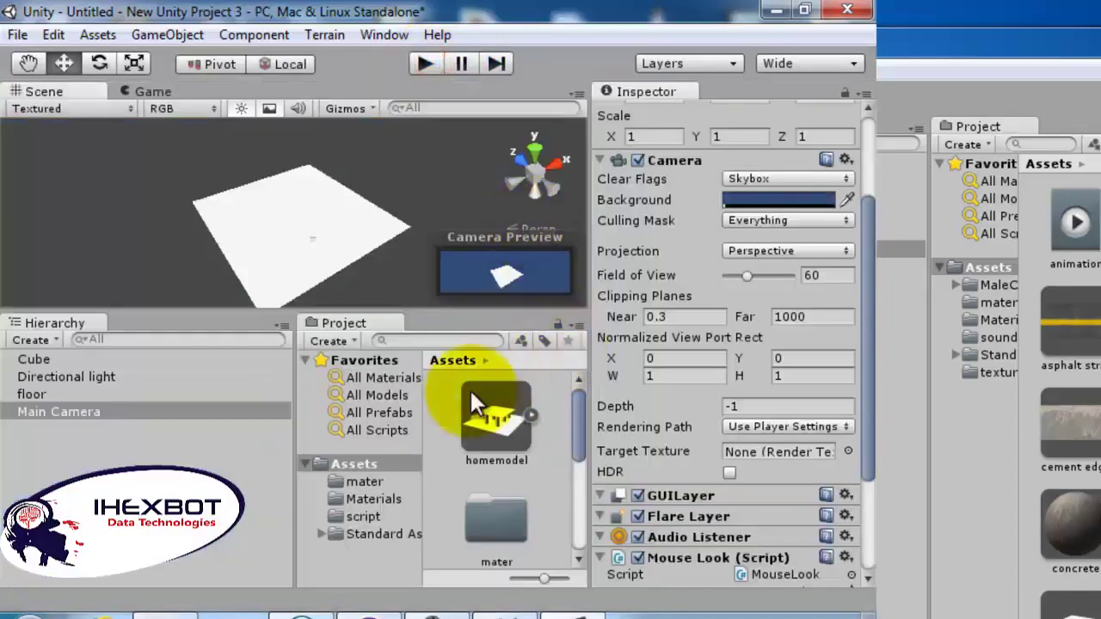
Create a new material in the Assets folder and name it ma
{"action": "left_click", "coordinate": [354, 292]}
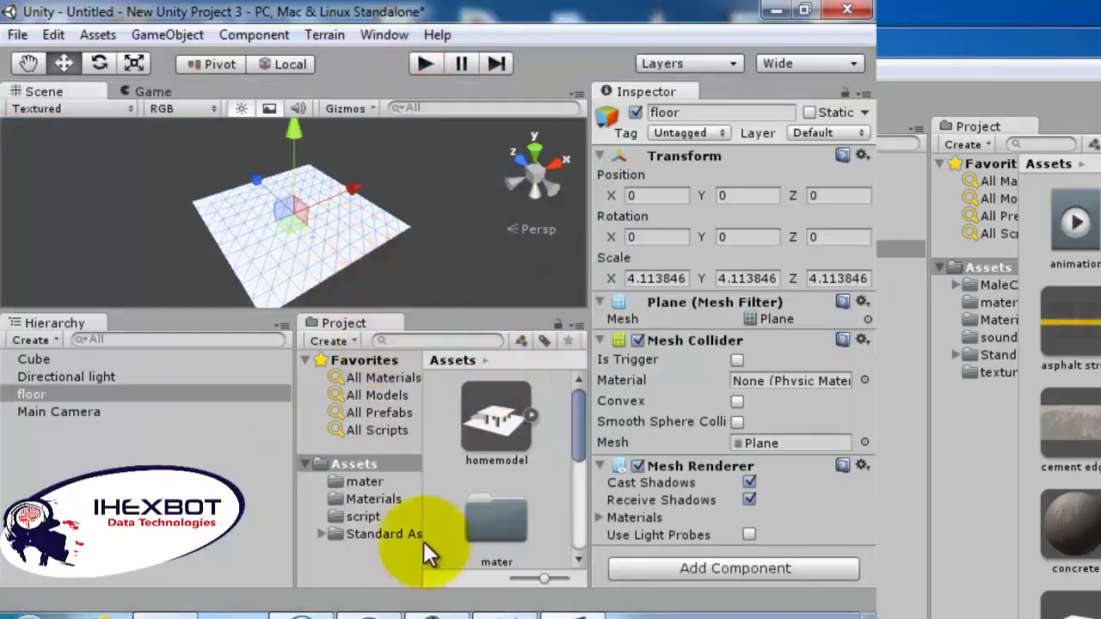
{"action": "right_click", "coordinate": [376, 463]}
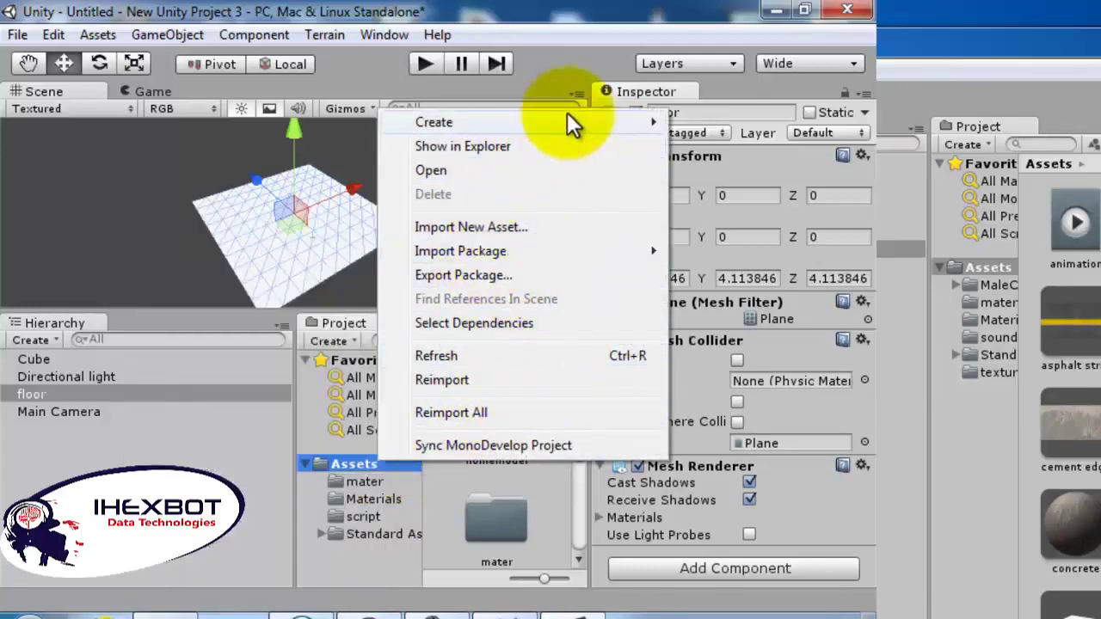
{"action": "mouse_move", "coordinate": [568, 114]}
{"action": "left_click", "coordinate": [227, 307]}
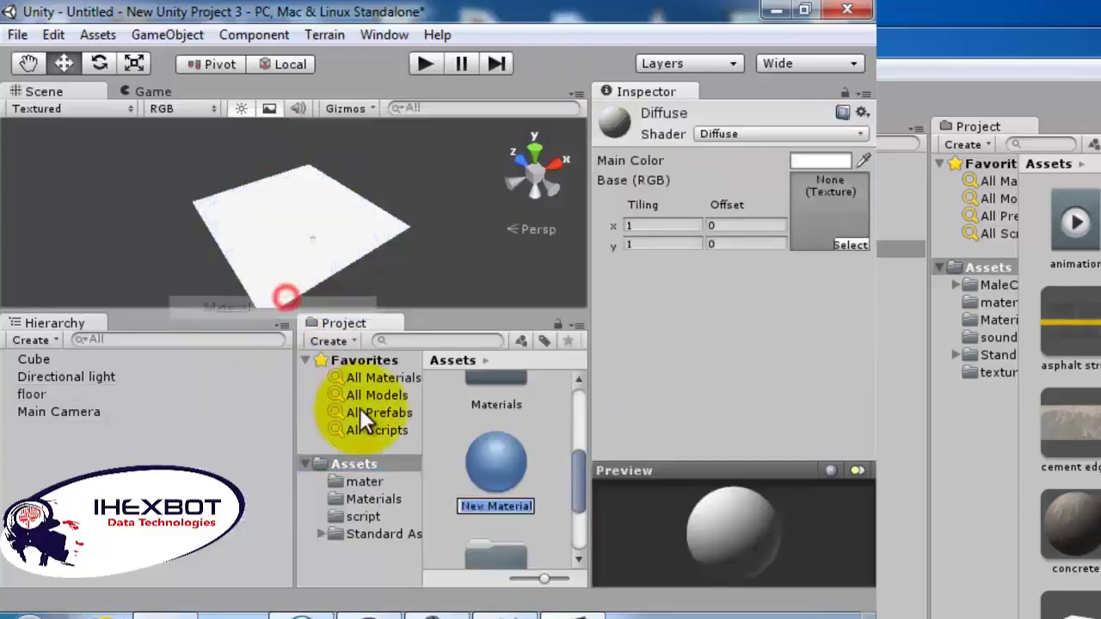
{"action": "type", "text": "ma"}
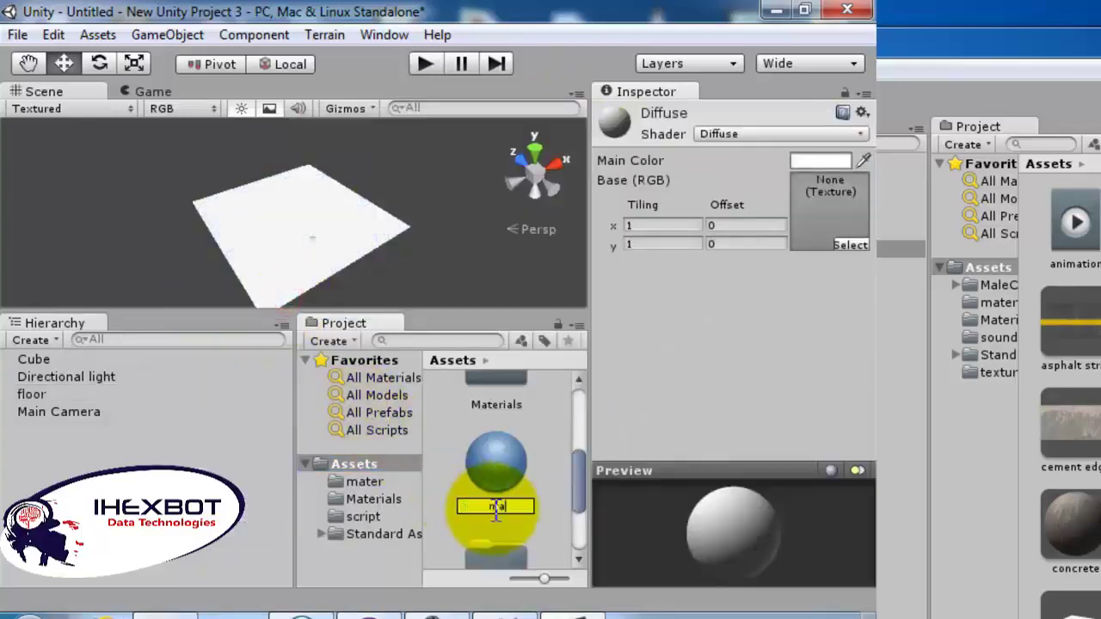
{"action": "key", "text": "Return"}
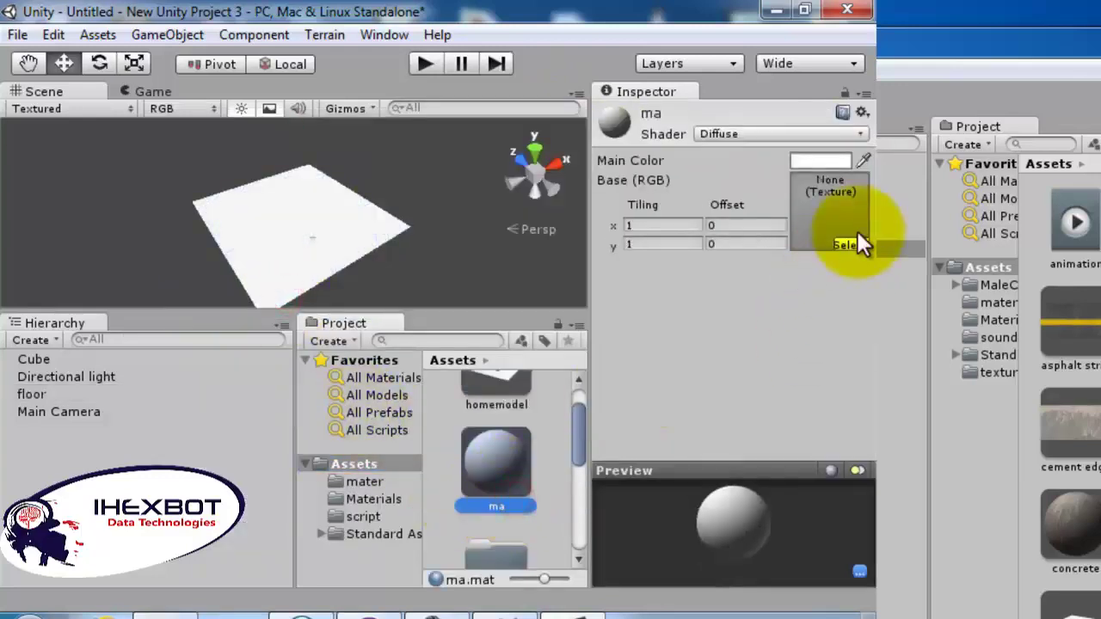
Set the ma material's main color to blue with R 63, G 38, B 230
{"action": "left_click", "coordinate": [836, 164]}
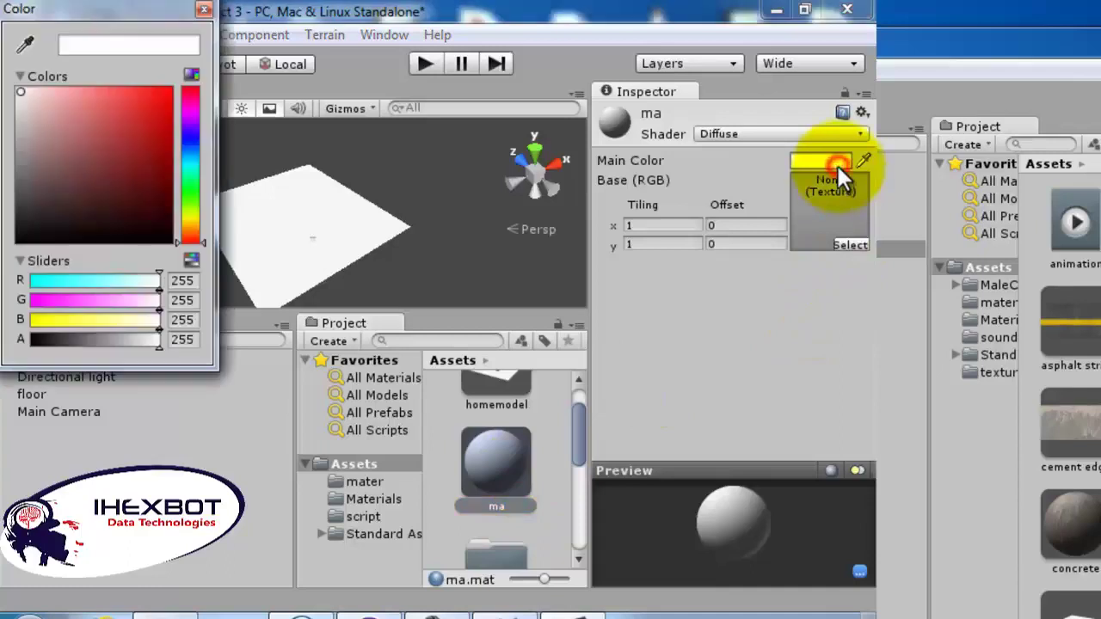
{"action": "left_click", "coordinate": [182, 135]}
{"action": "left_click", "coordinate": [143, 104]}
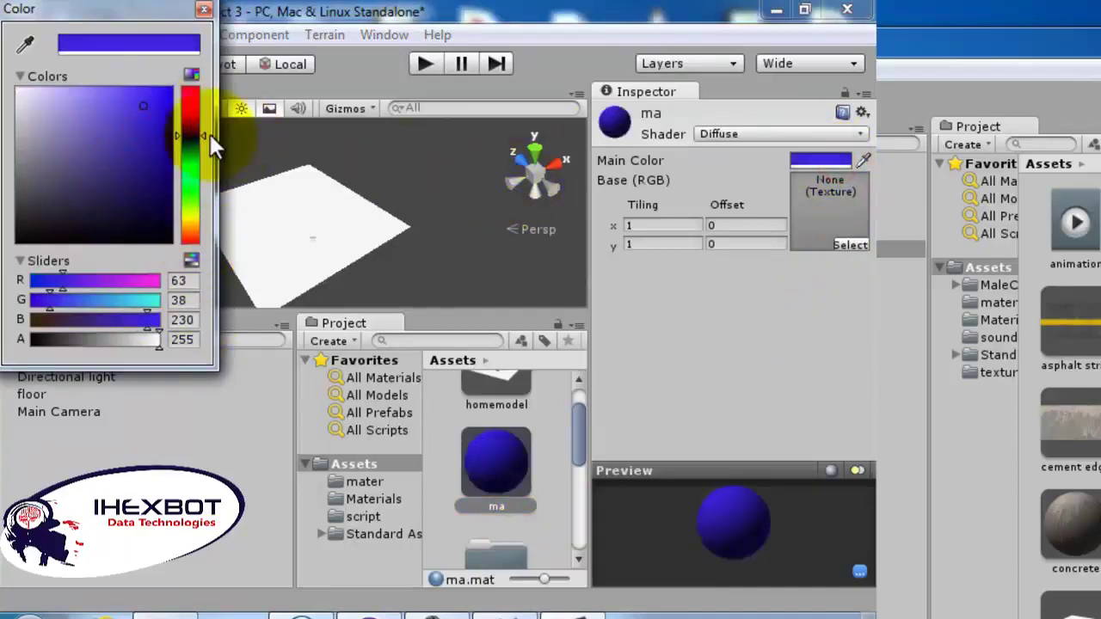
{"action": "left_click", "coordinate": [202, 10]}
Apply the ma material to the floor in the scene, and briefly run the scene to test it
{"action": "left_click_drag", "start_coordinate": [482, 468], "coordinate": [379, 232]}
{"action": "left_click", "coordinate": [423, 64]}
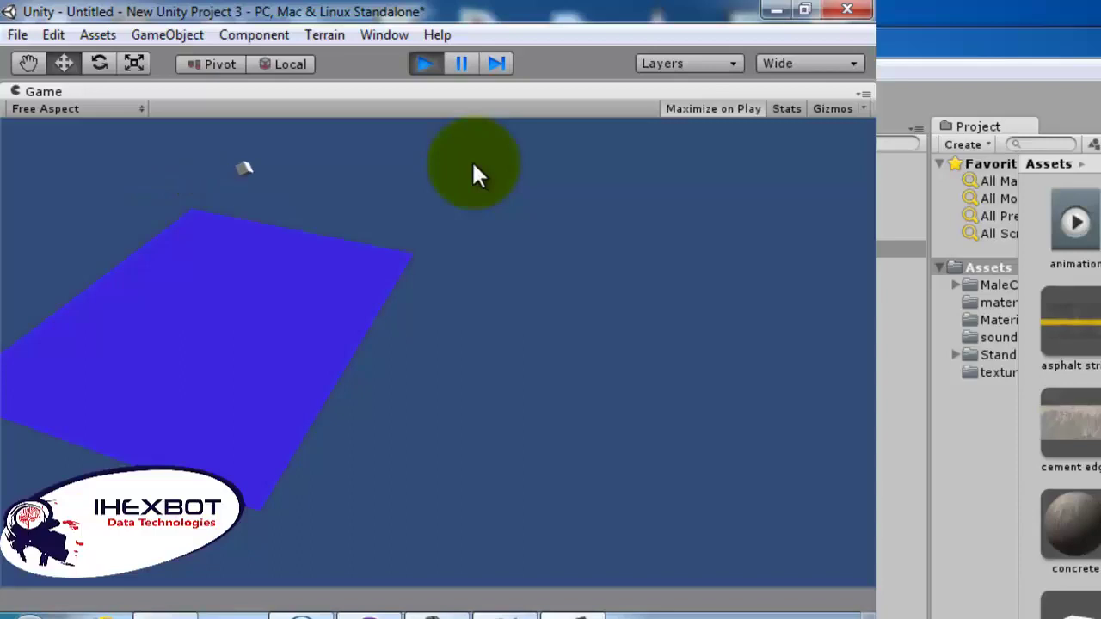
{"action": "left_click", "coordinate": [434, 62]}
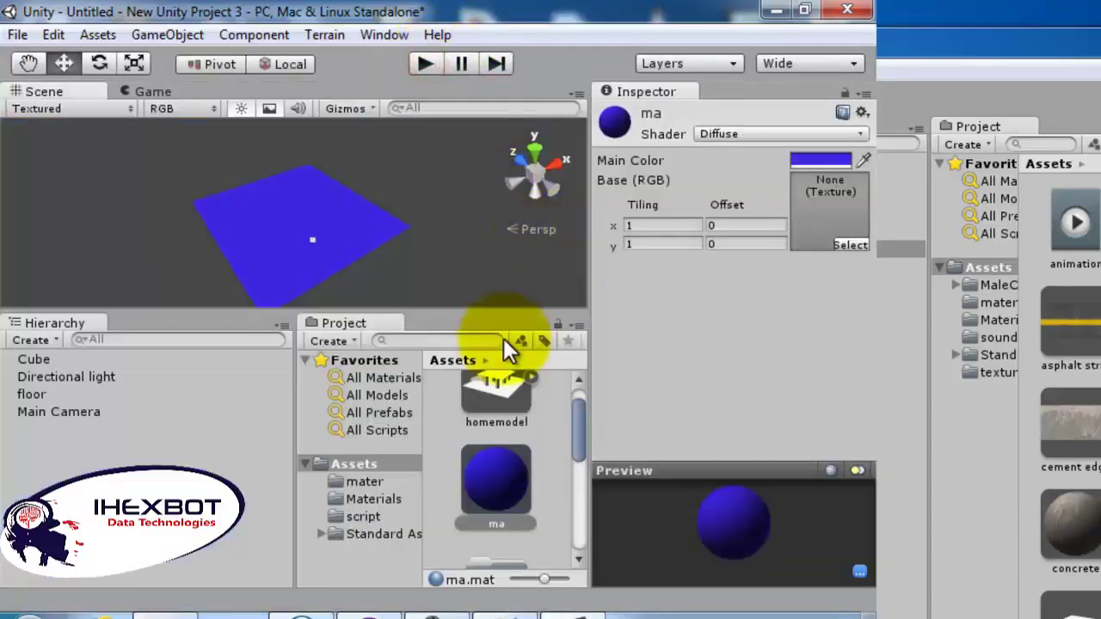
Switch to MonoDevelop and add an empty function OnMouseDown() with braces below the Update function in transform.js
{"action": "left_click", "coordinate": [312, 238]}
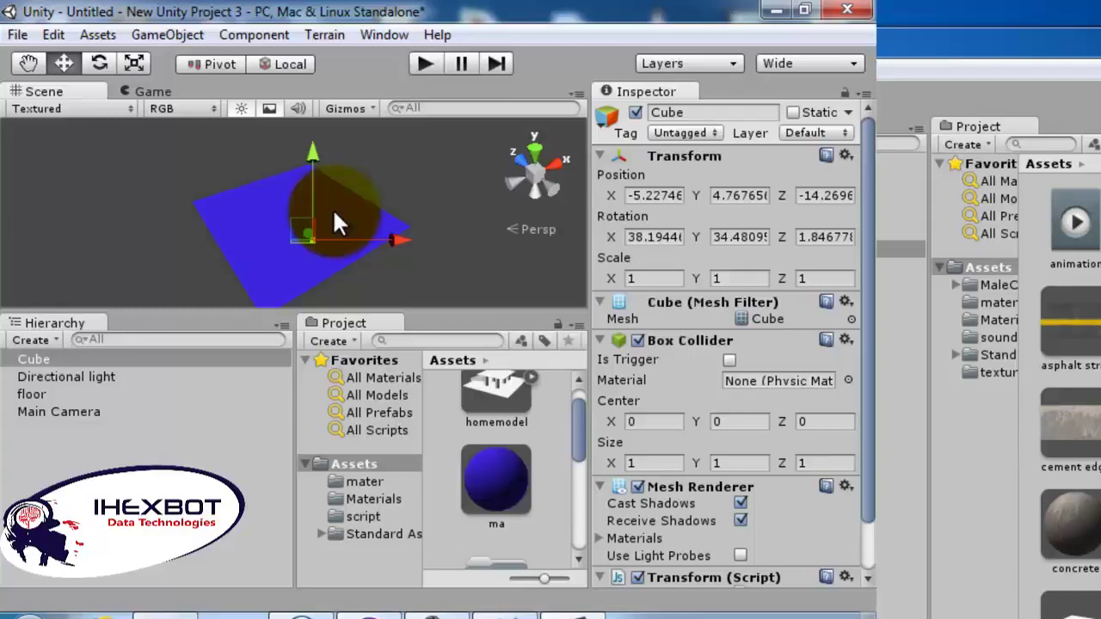
{"action": "left_click", "coordinate": [499, 612]}
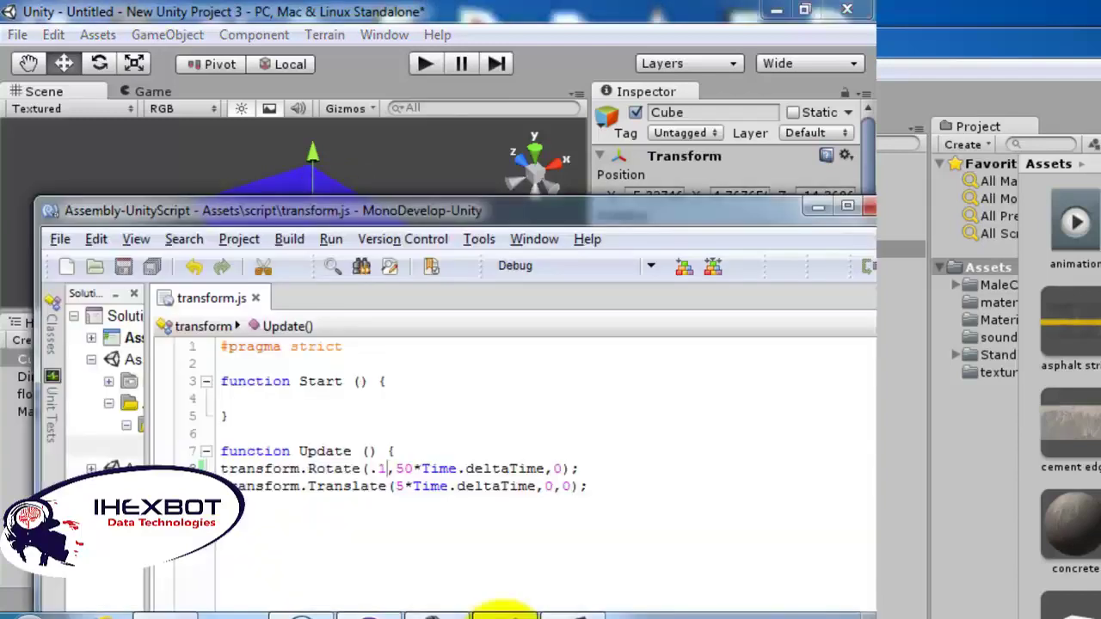
{"action": "left_click", "coordinate": [361, 516]}
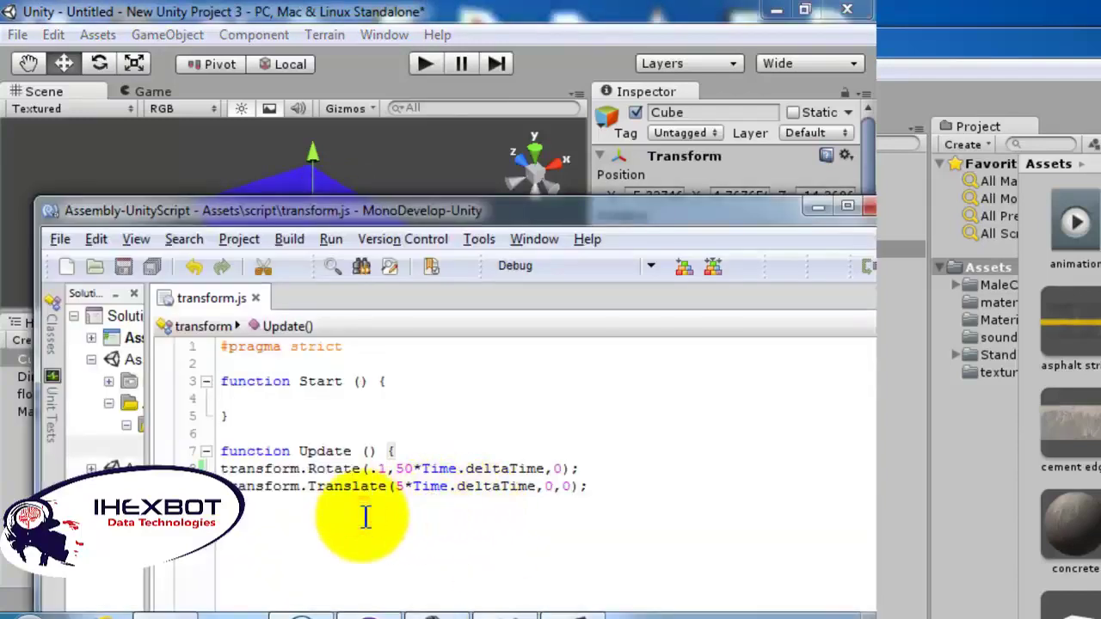
{"action": "key", "text": "Return"}
{"action": "key", "text": "Return"}
{"action": "type", "text": "}"}
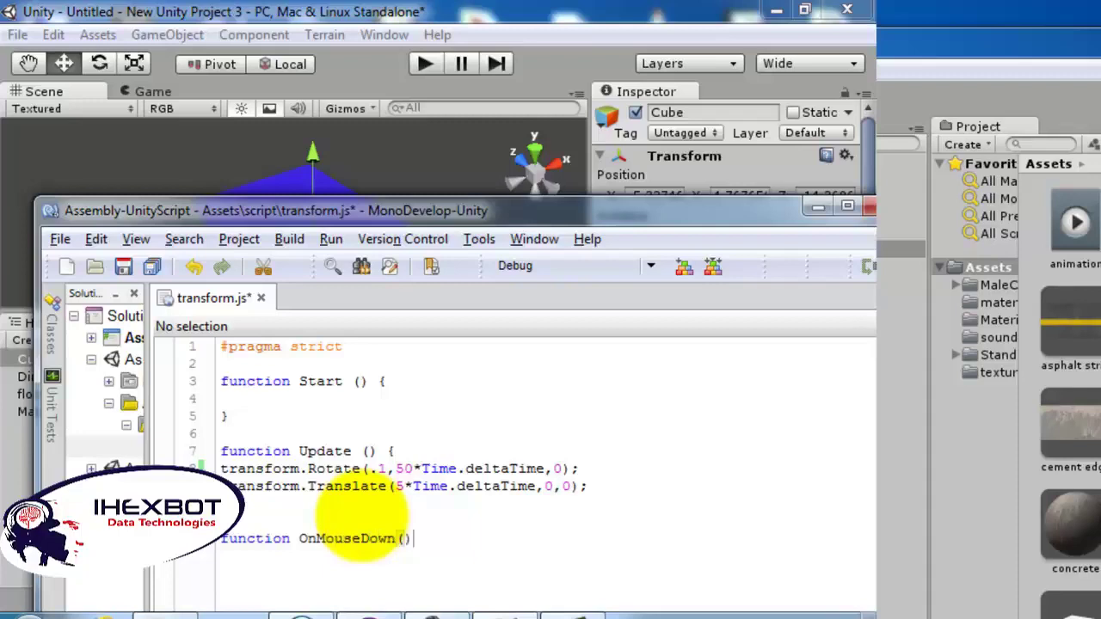
{"action": "key", "text": "Return"}
{"action": "type", "text": "{"}
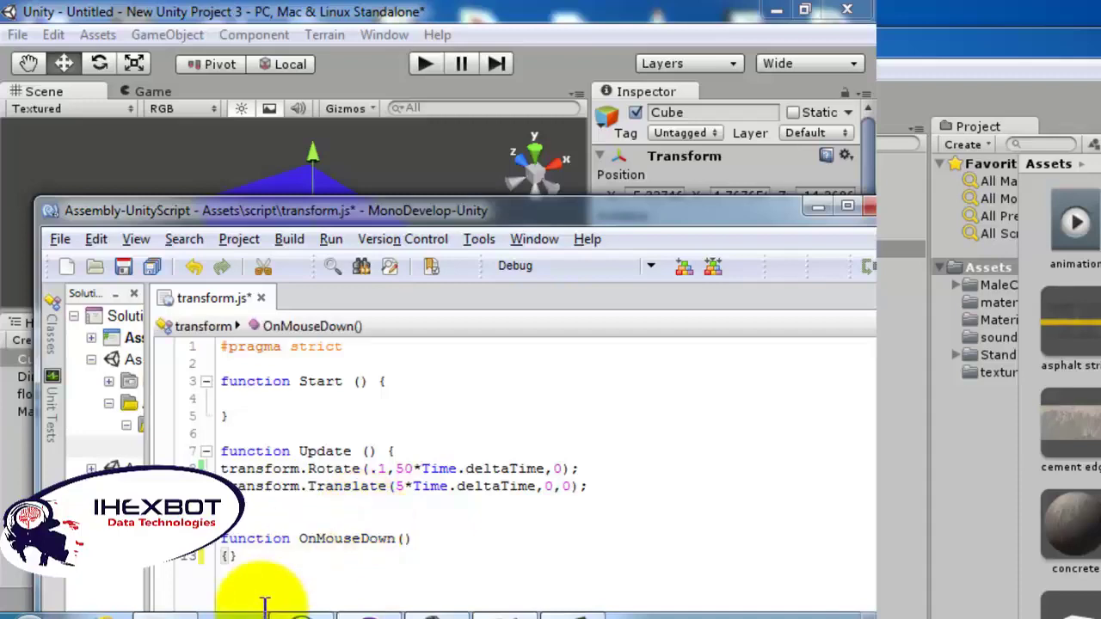
{"action": "left_click", "coordinate": [230, 559]}
{"action": "key", "text": "Return"}
{"action": "key", "text": "Return"}
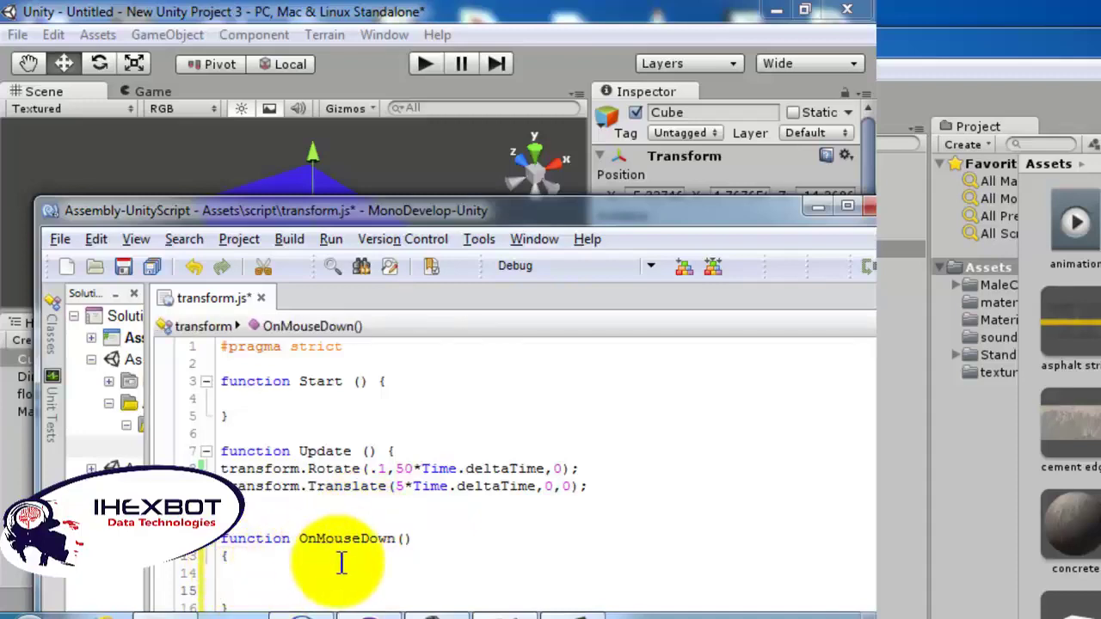
Move the Rotate and Translate lines from Update into OnMouseDown, save the script, and start running the scene in Unity
{"action": "left_click", "coordinate": [279, 563]}
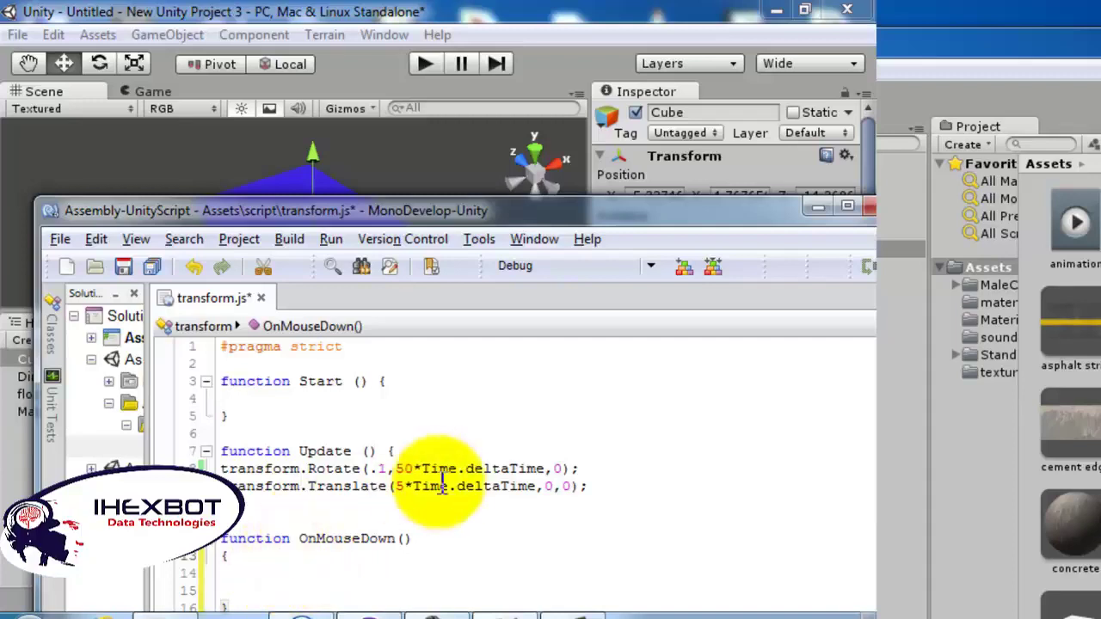
{"action": "left_click_drag", "start_coordinate": [591, 487], "coordinate": [216, 469]}
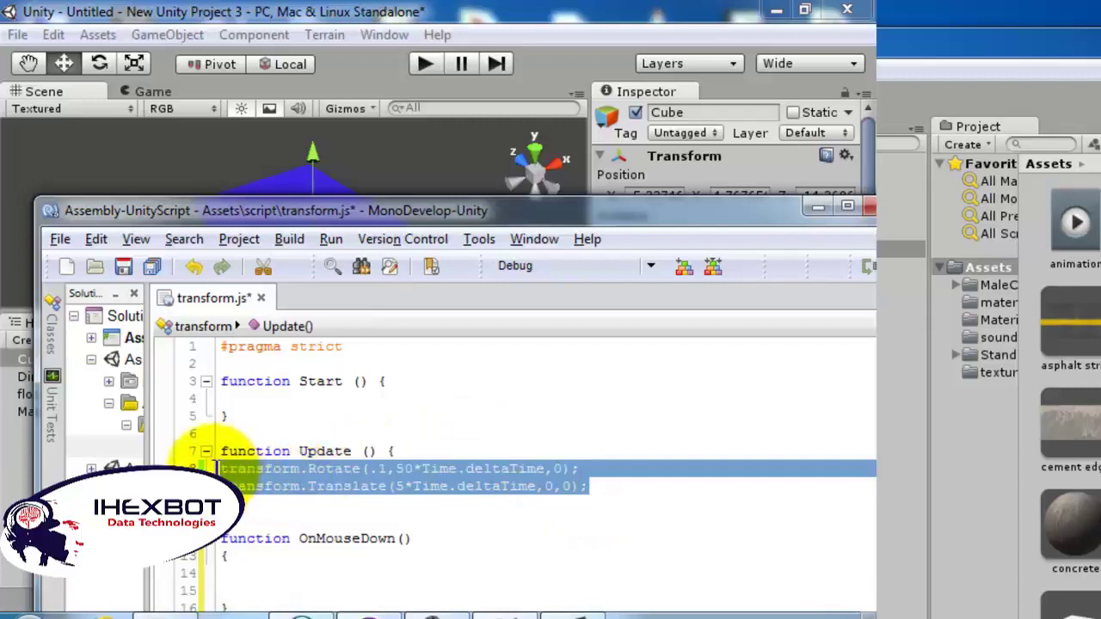
{"action": "key", "text": "ctrl+x"}
{"action": "left_click", "coordinate": [246, 556]}
{"action": "key", "text": "ctrl+v"}
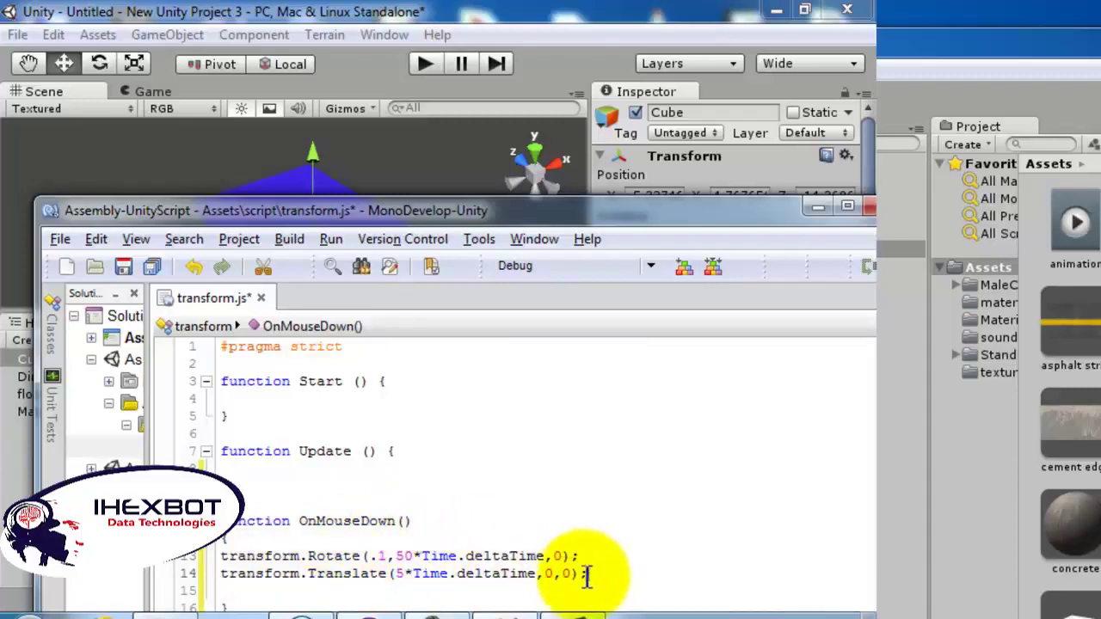
{"action": "key", "text": "ctrl+s"}
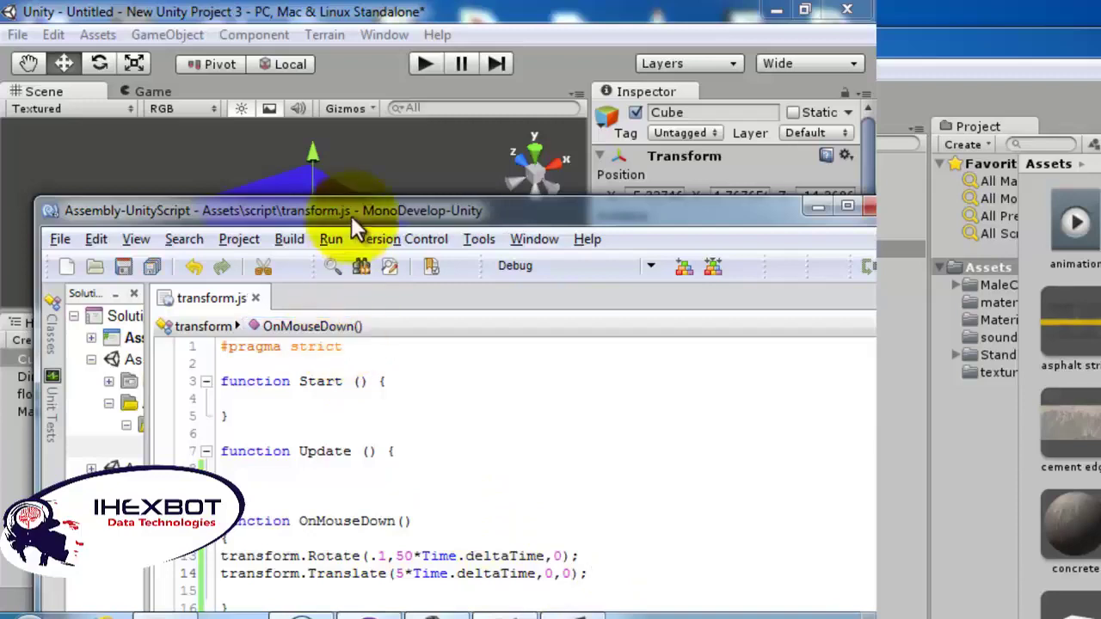
{"action": "left_click", "coordinate": [420, 71]}
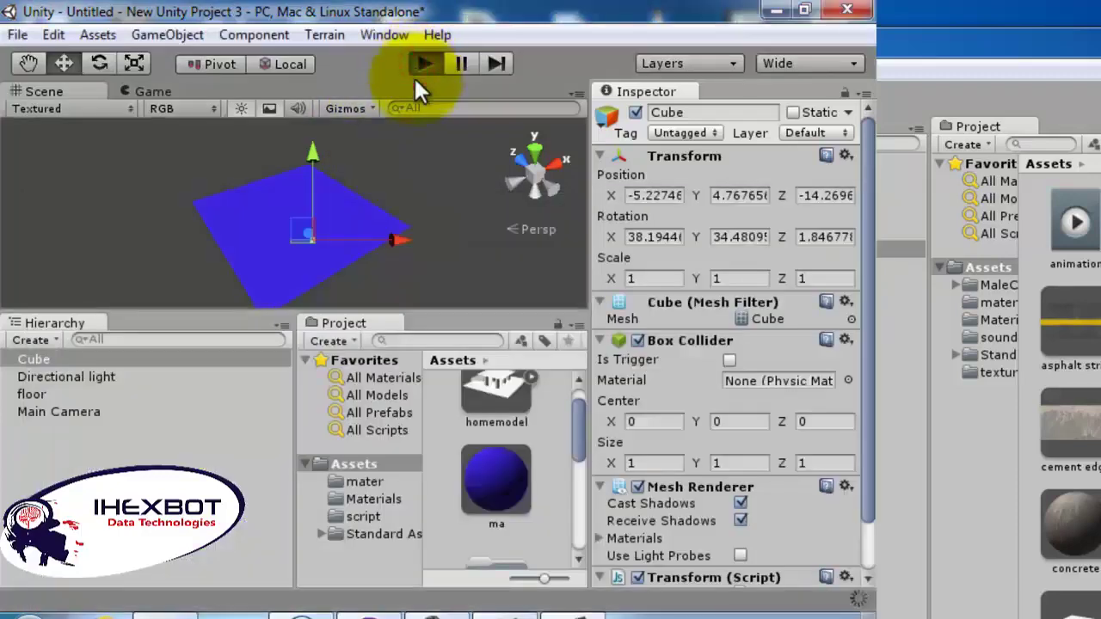
Briefly run the scene to test the cube, and switch to the transform.js script in MonoDevelop
{"action": "left_click", "coordinate": [421, 65]}
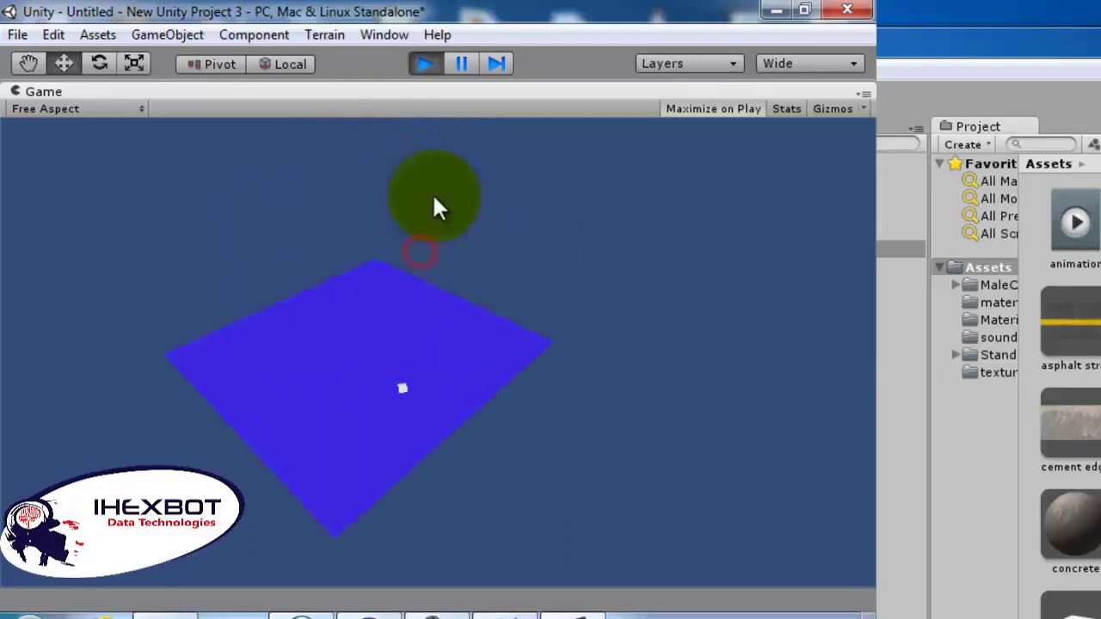
{"action": "left_click", "coordinate": [426, 69]}
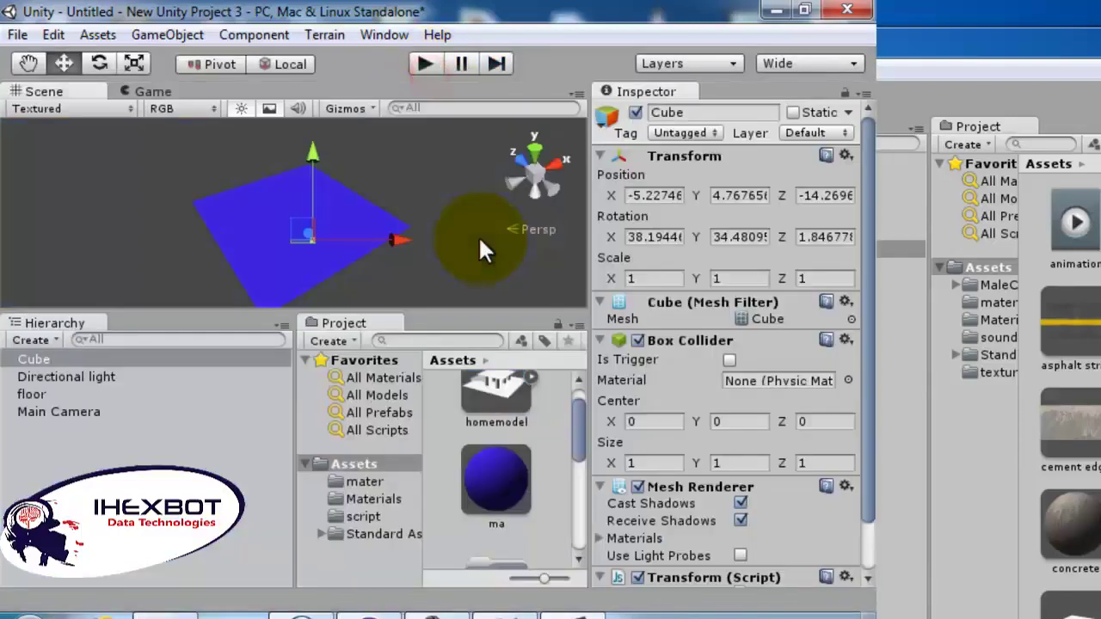
{"action": "left_click", "coordinate": [498, 612]}
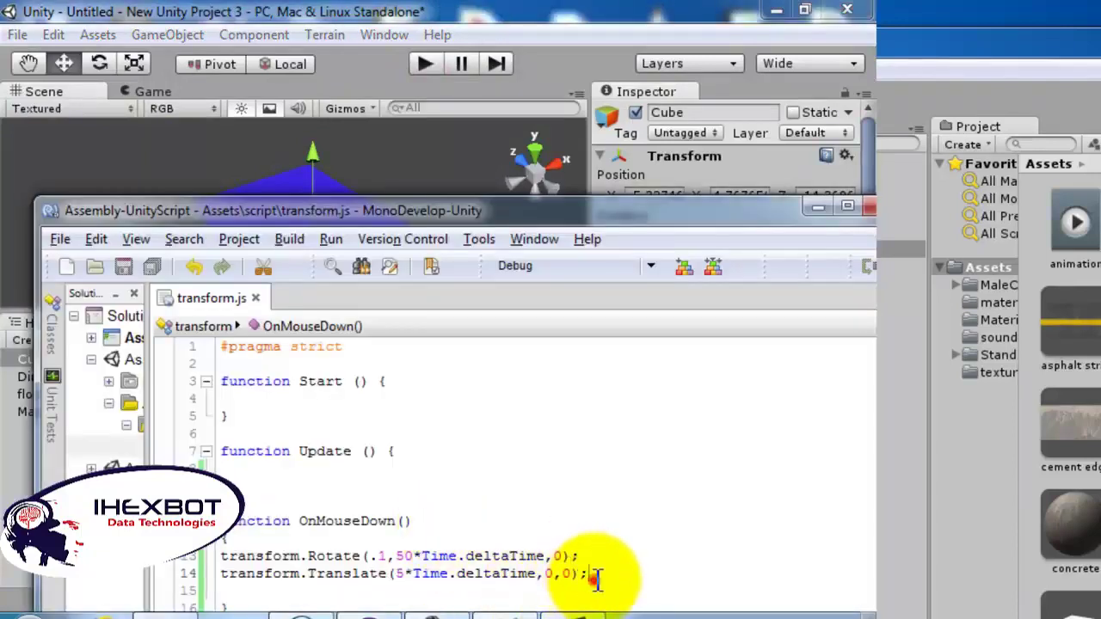
Move the transform.Rotate and transform.Translate lines from OnMouseDown back into the Update function
{"action": "left_click_drag", "start_coordinate": [588, 575], "coordinate": [220, 552]}
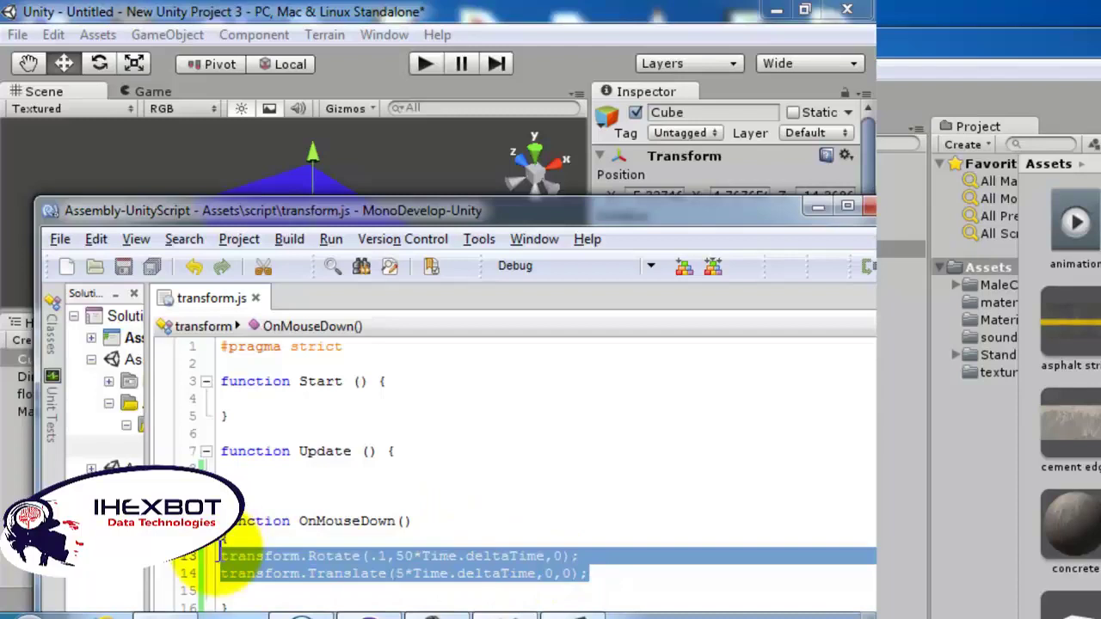
{"action": "key", "text": "ctrl+x"}
{"action": "left_click", "coordinate": [249, 470]}
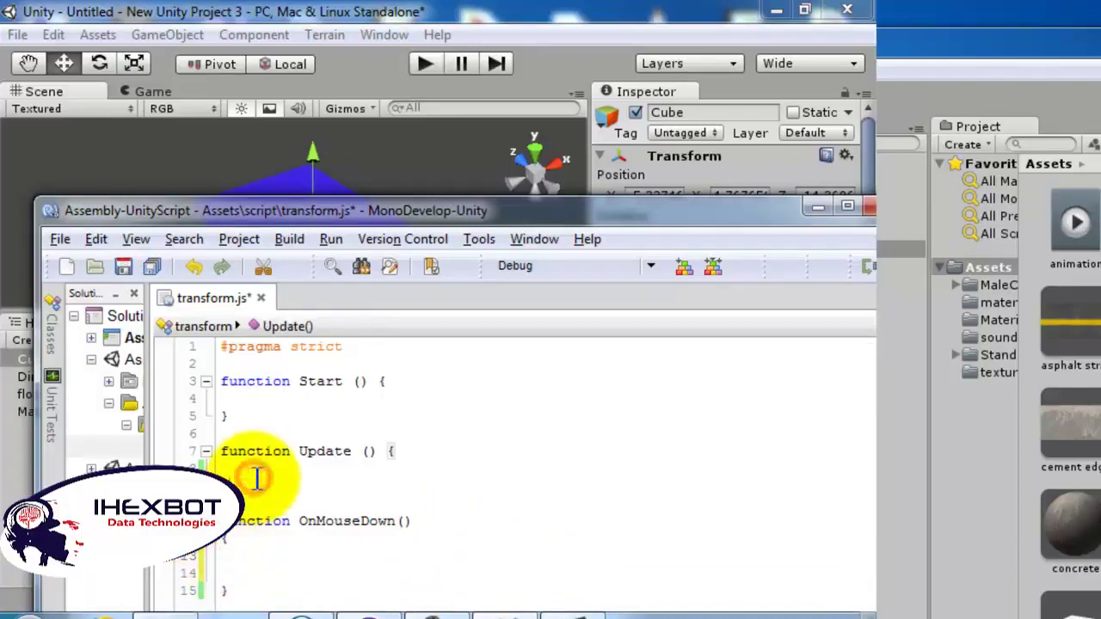
{"action": "key", "text": "ctrl+v"}
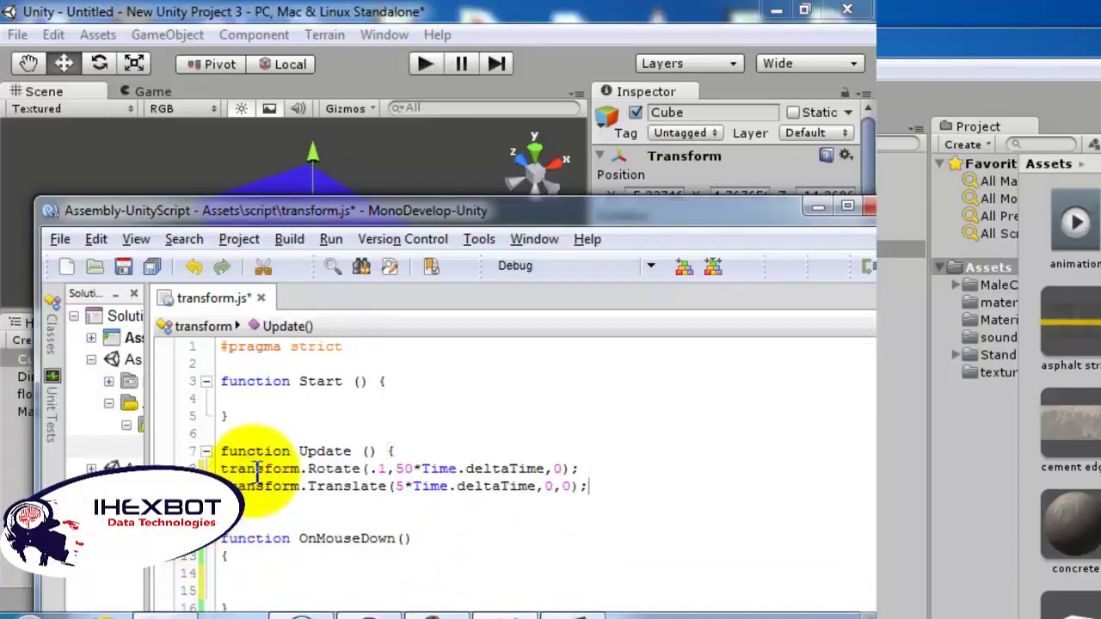
Add the call Update(); inside the OnMouseDown function and save the script
{"action": "left_click", "coordinate": [250, 574]}
{"action": "type", "text": "Upda"}
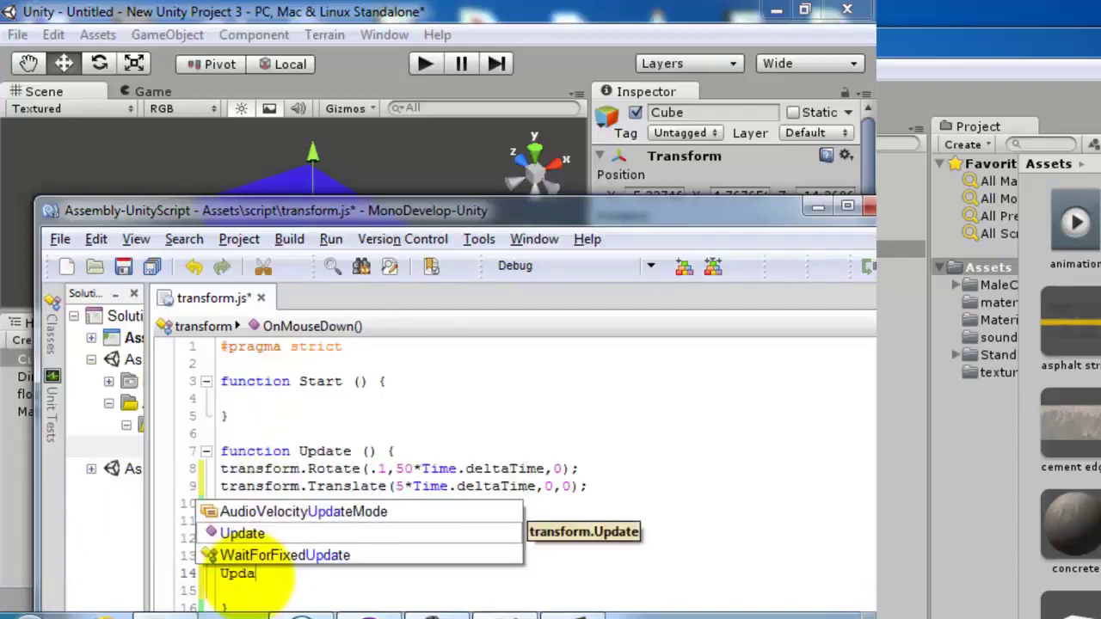
{"action": "type", "text": "te"}
{"action": "key", "text": "Return"}
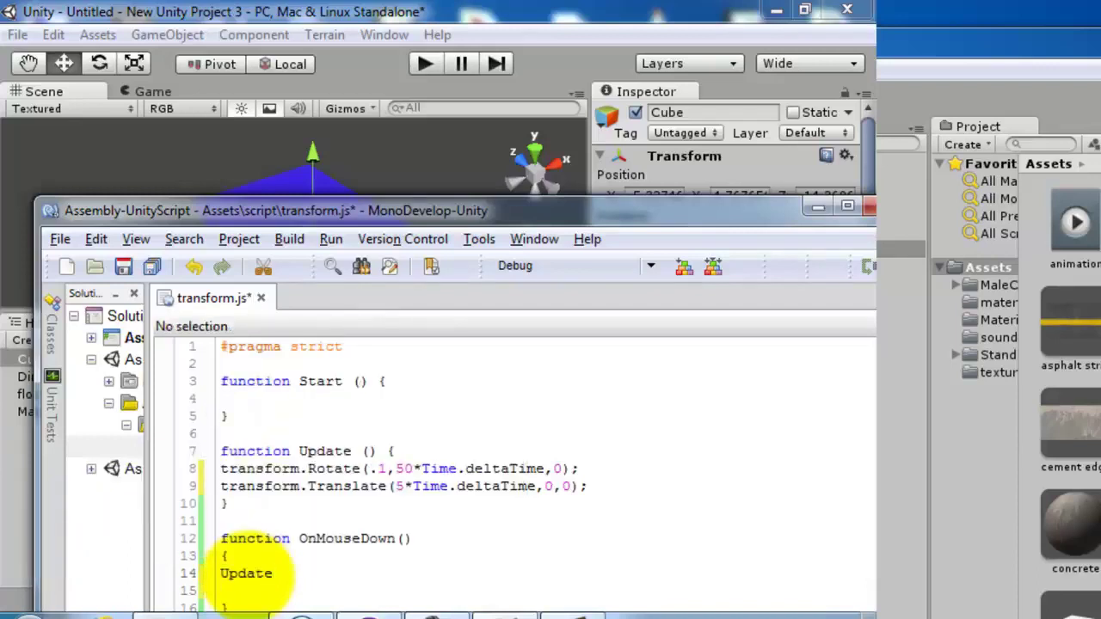
{"action": "type", "text": "();"}
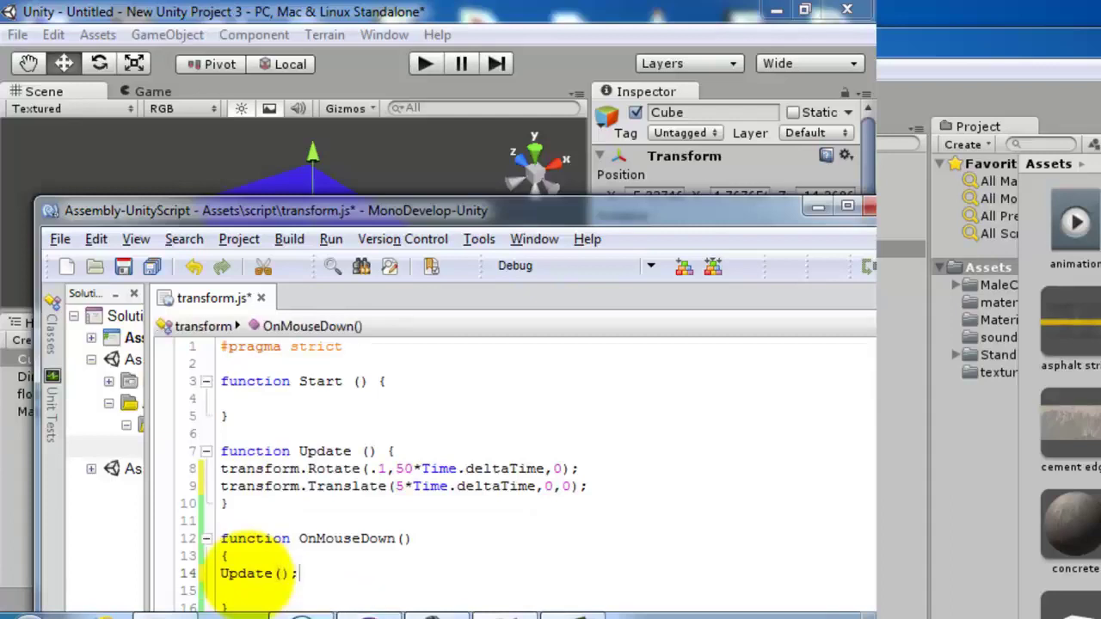
Test the changed script with a short run of the scene in Unity, and return to MonoDevelop
{"action": "left_click", "coordinate": [426, 65]}
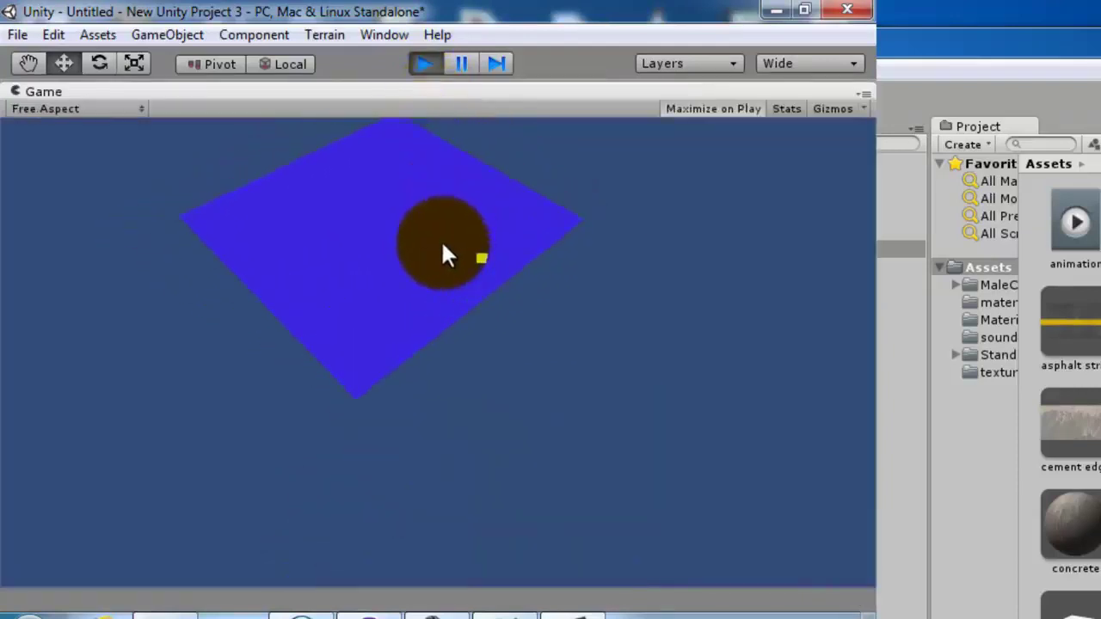
{"action": "left_click", "coordinate": [428, 68]}
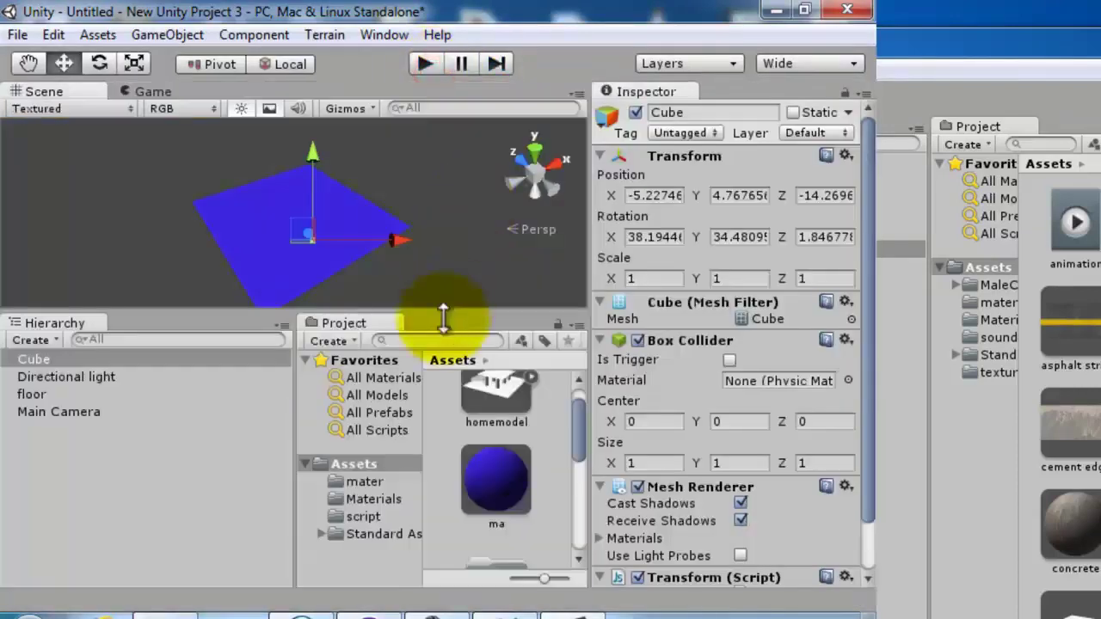
{"action": "left_click", "coordinate": [482, 614]}
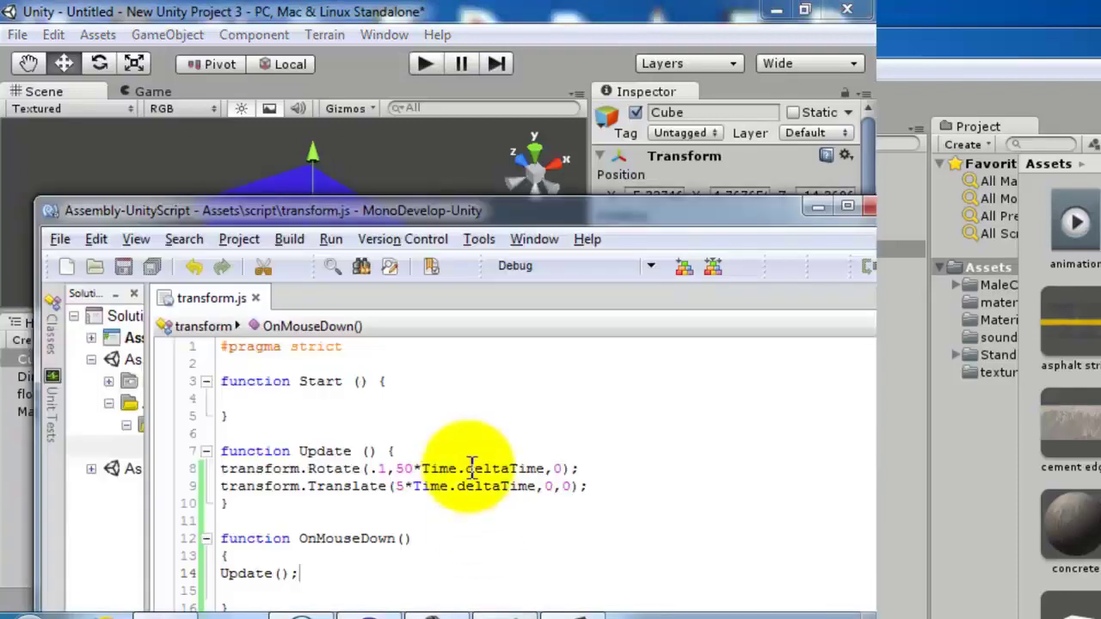
{"action": "left_click", "coordinate": [316, 365]}
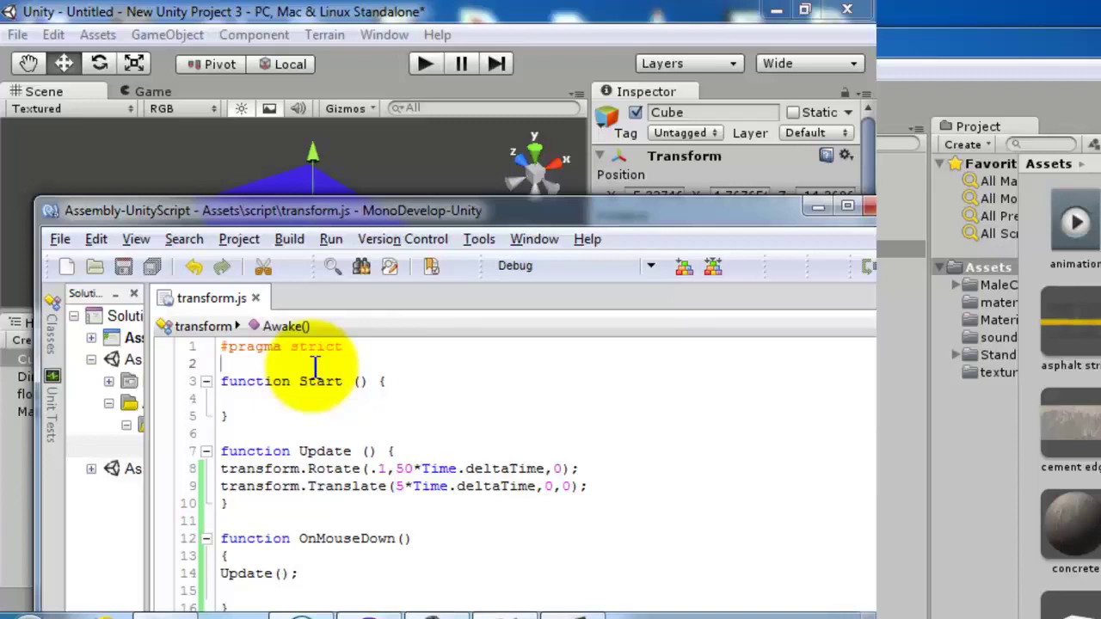
{"action": "type", "text": "var"}
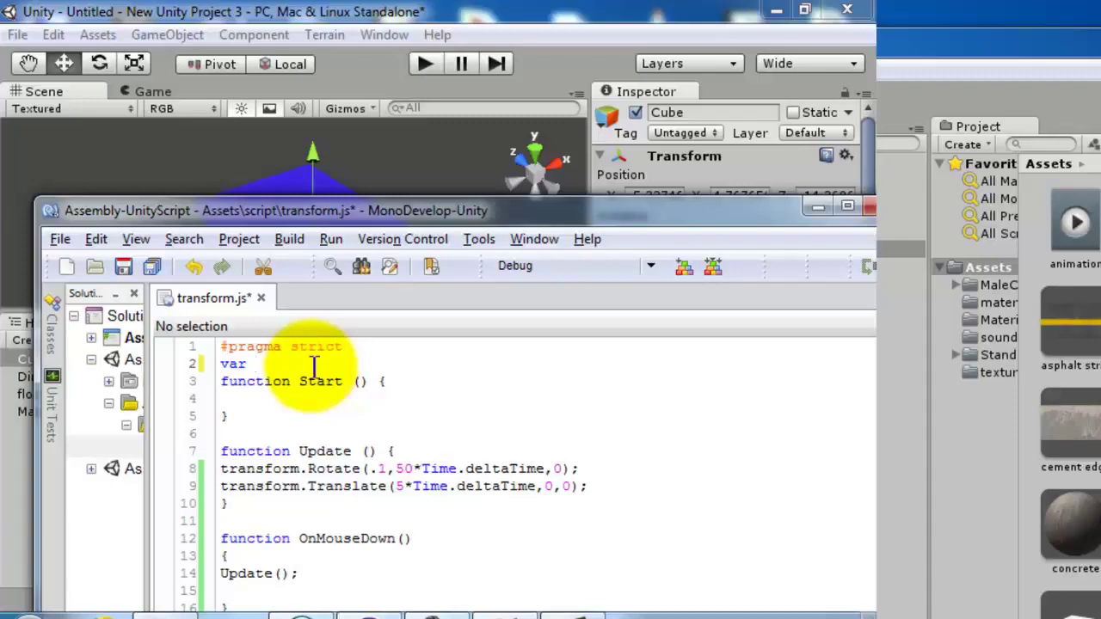
{"action": "left_click", "coordinate": [430, 611]}
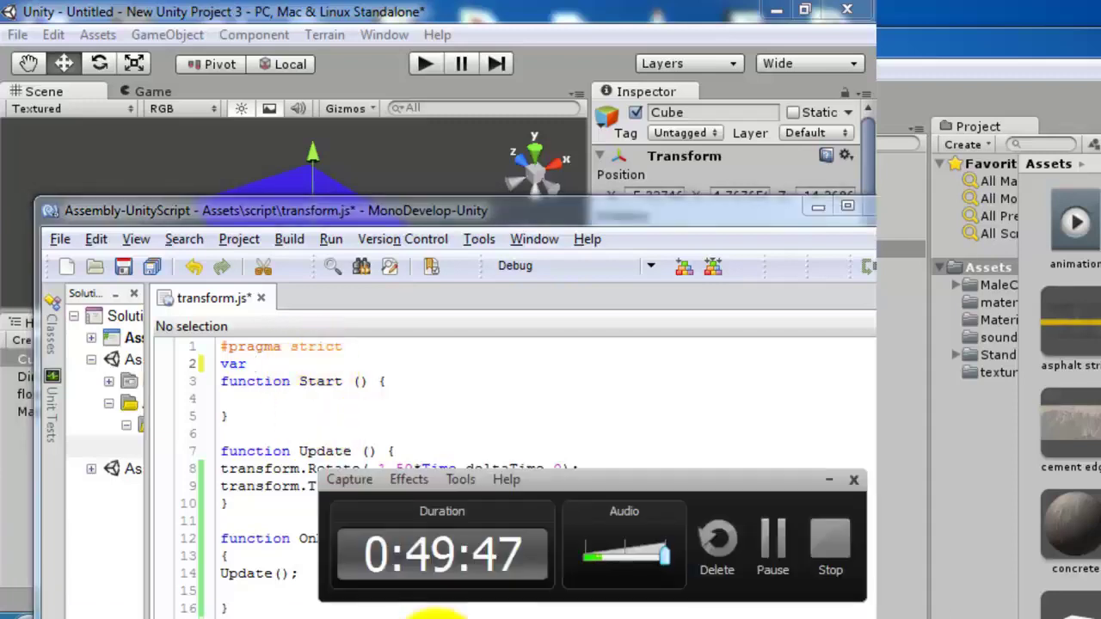
{"action": "left_click", "coordinate": [782, 551]}
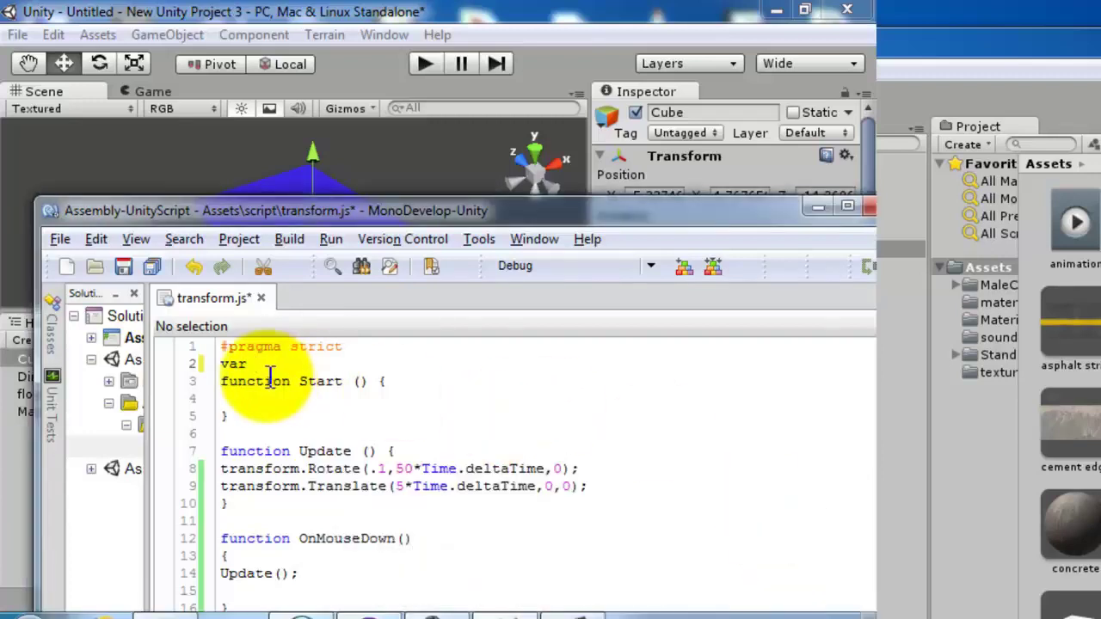
{"action": "double_click", "coordinate": [233, 363]}
{"action": "key", "text": "BackSpace"}
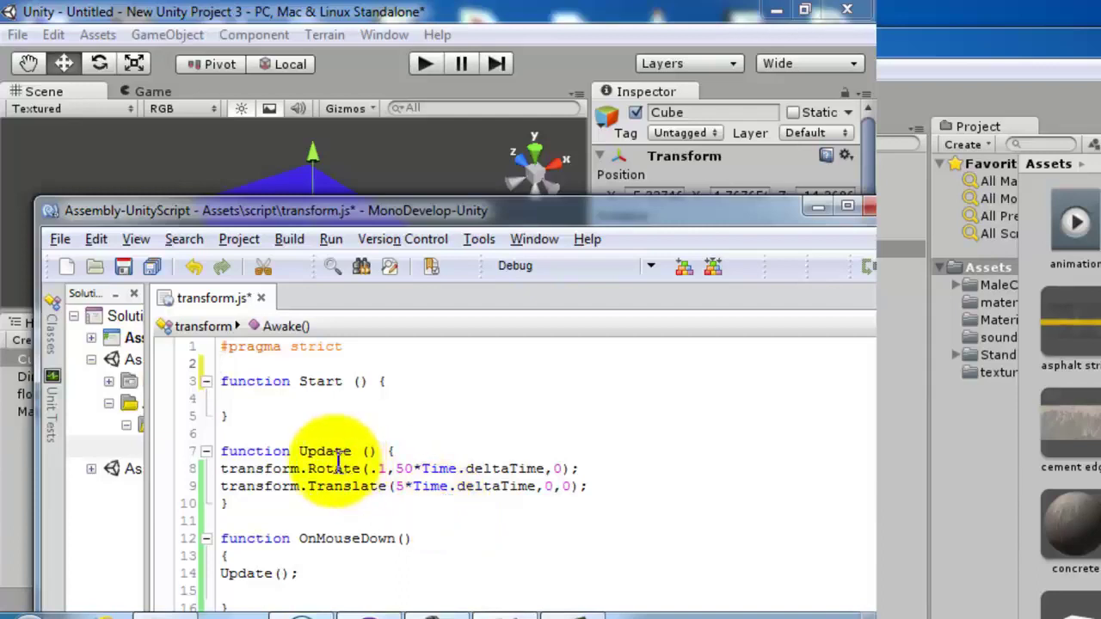
Comment out the Update(); call inside the OnMouseDown function with //
{"action": "left_click_drag", "start_coordinate": [215, 468], "coordinate": [609, 488]}
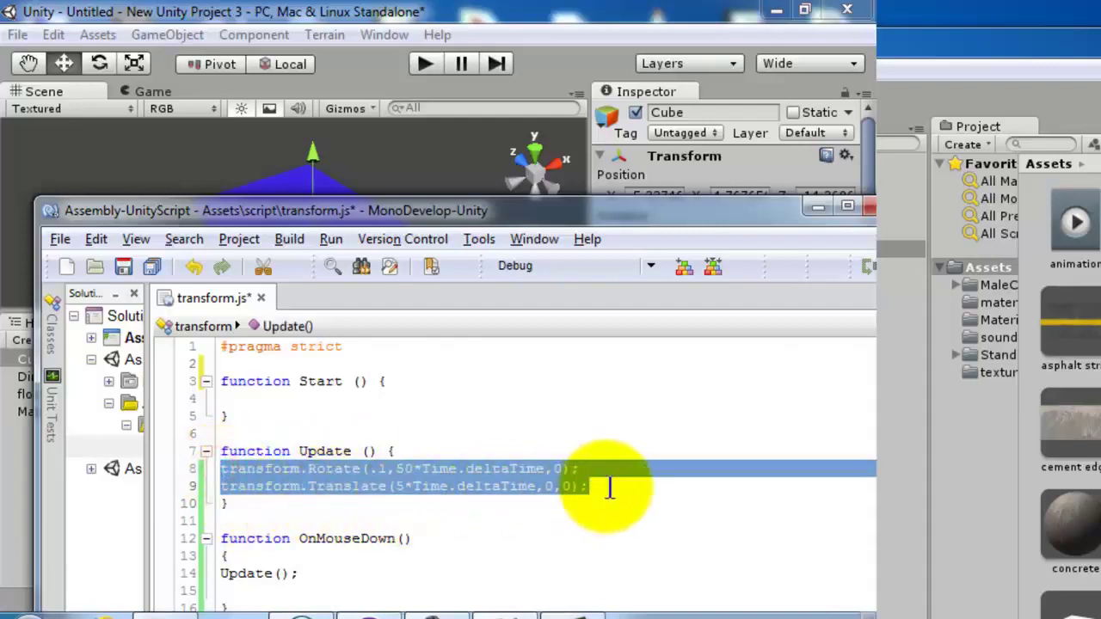
{"action": "left_click_drag", "start_coordinate": [314, 587], "coordinate": [206, 572]}
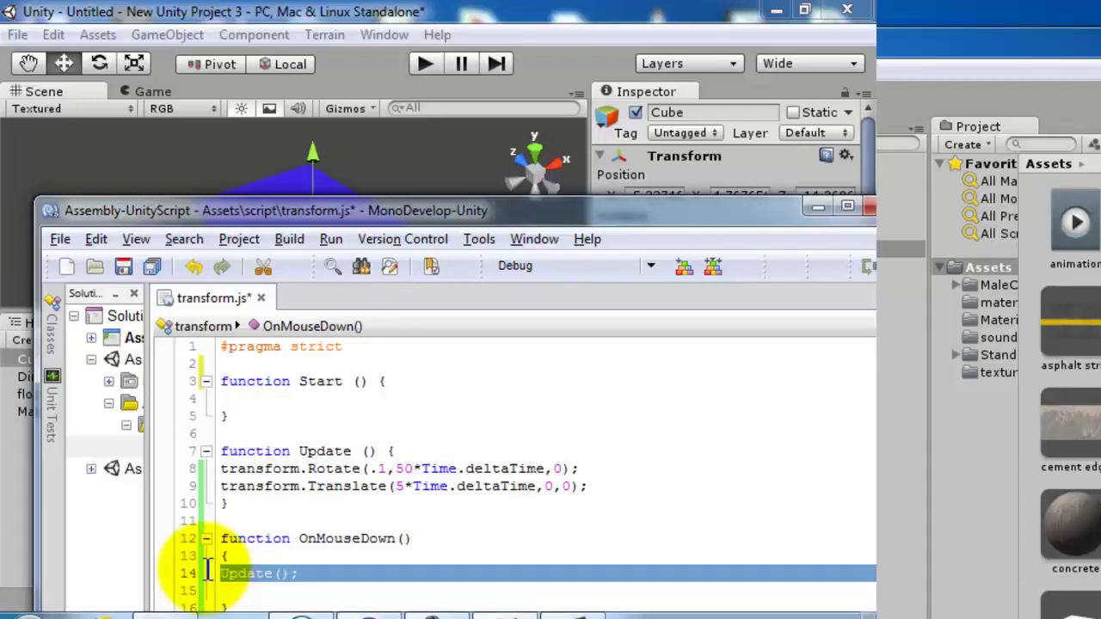
{"action": "left_click", "coordinate": [225, 573]}
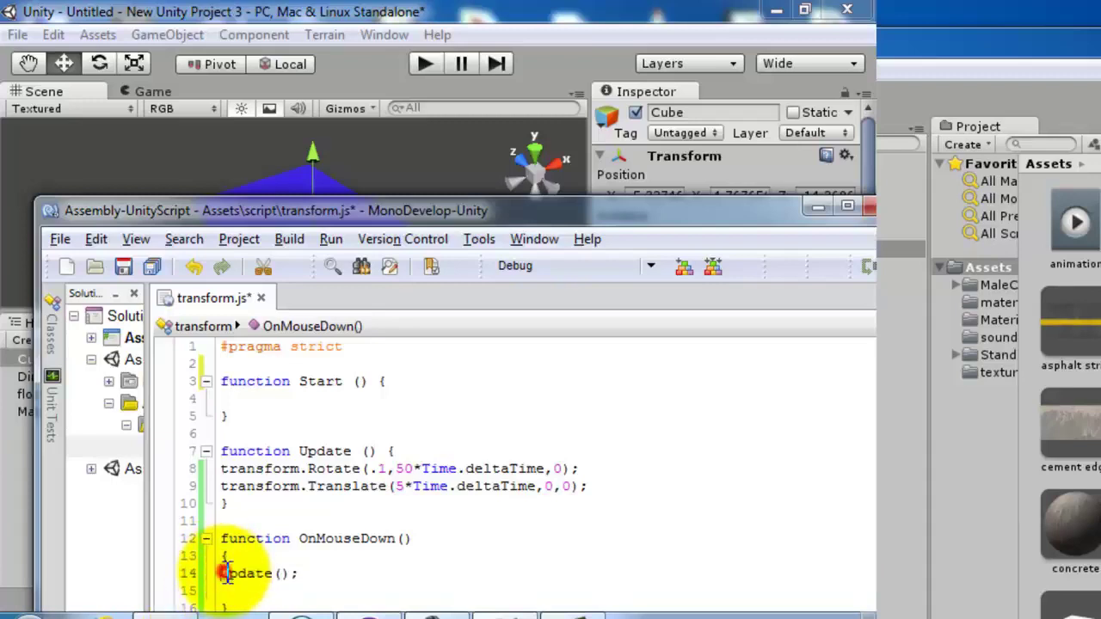
{"action": "type", "text": "//"}
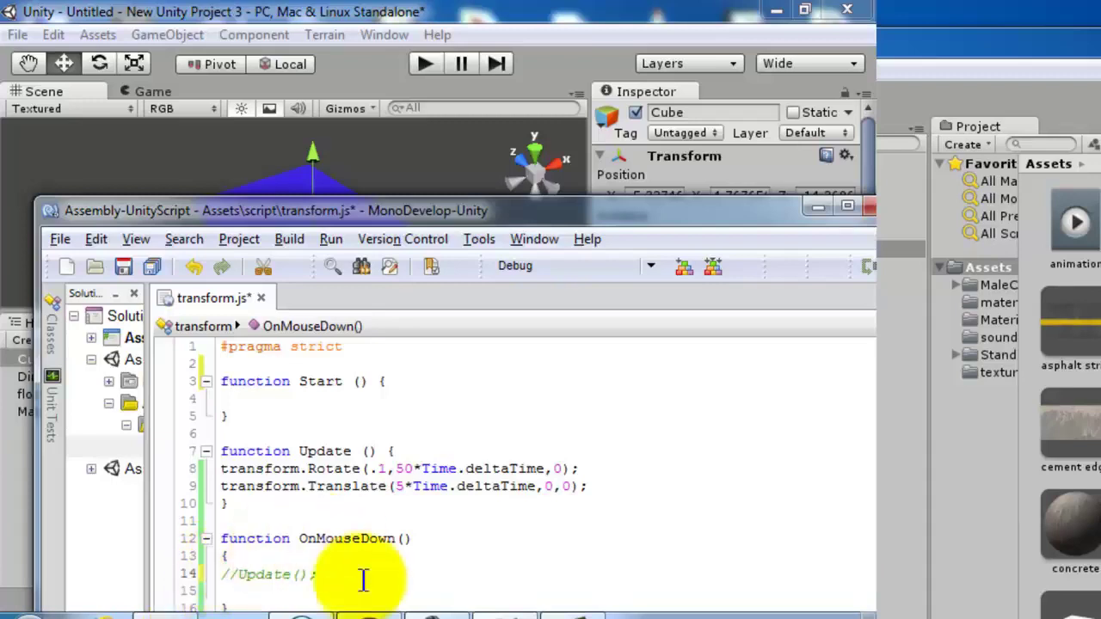
{"action": "left_click", "coordinate": [413, 614]}
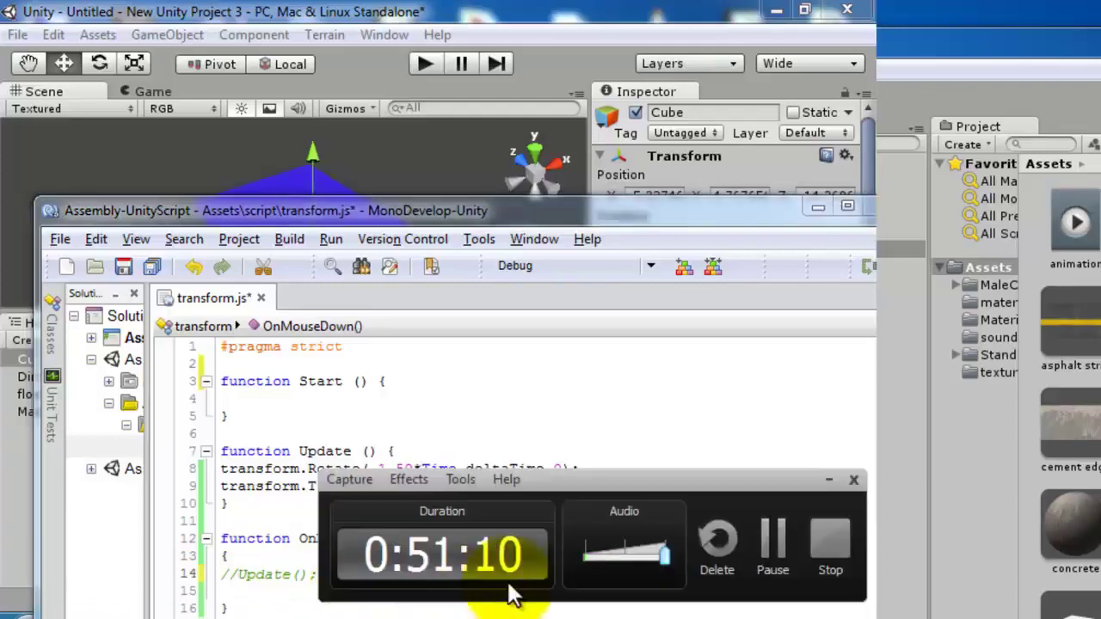